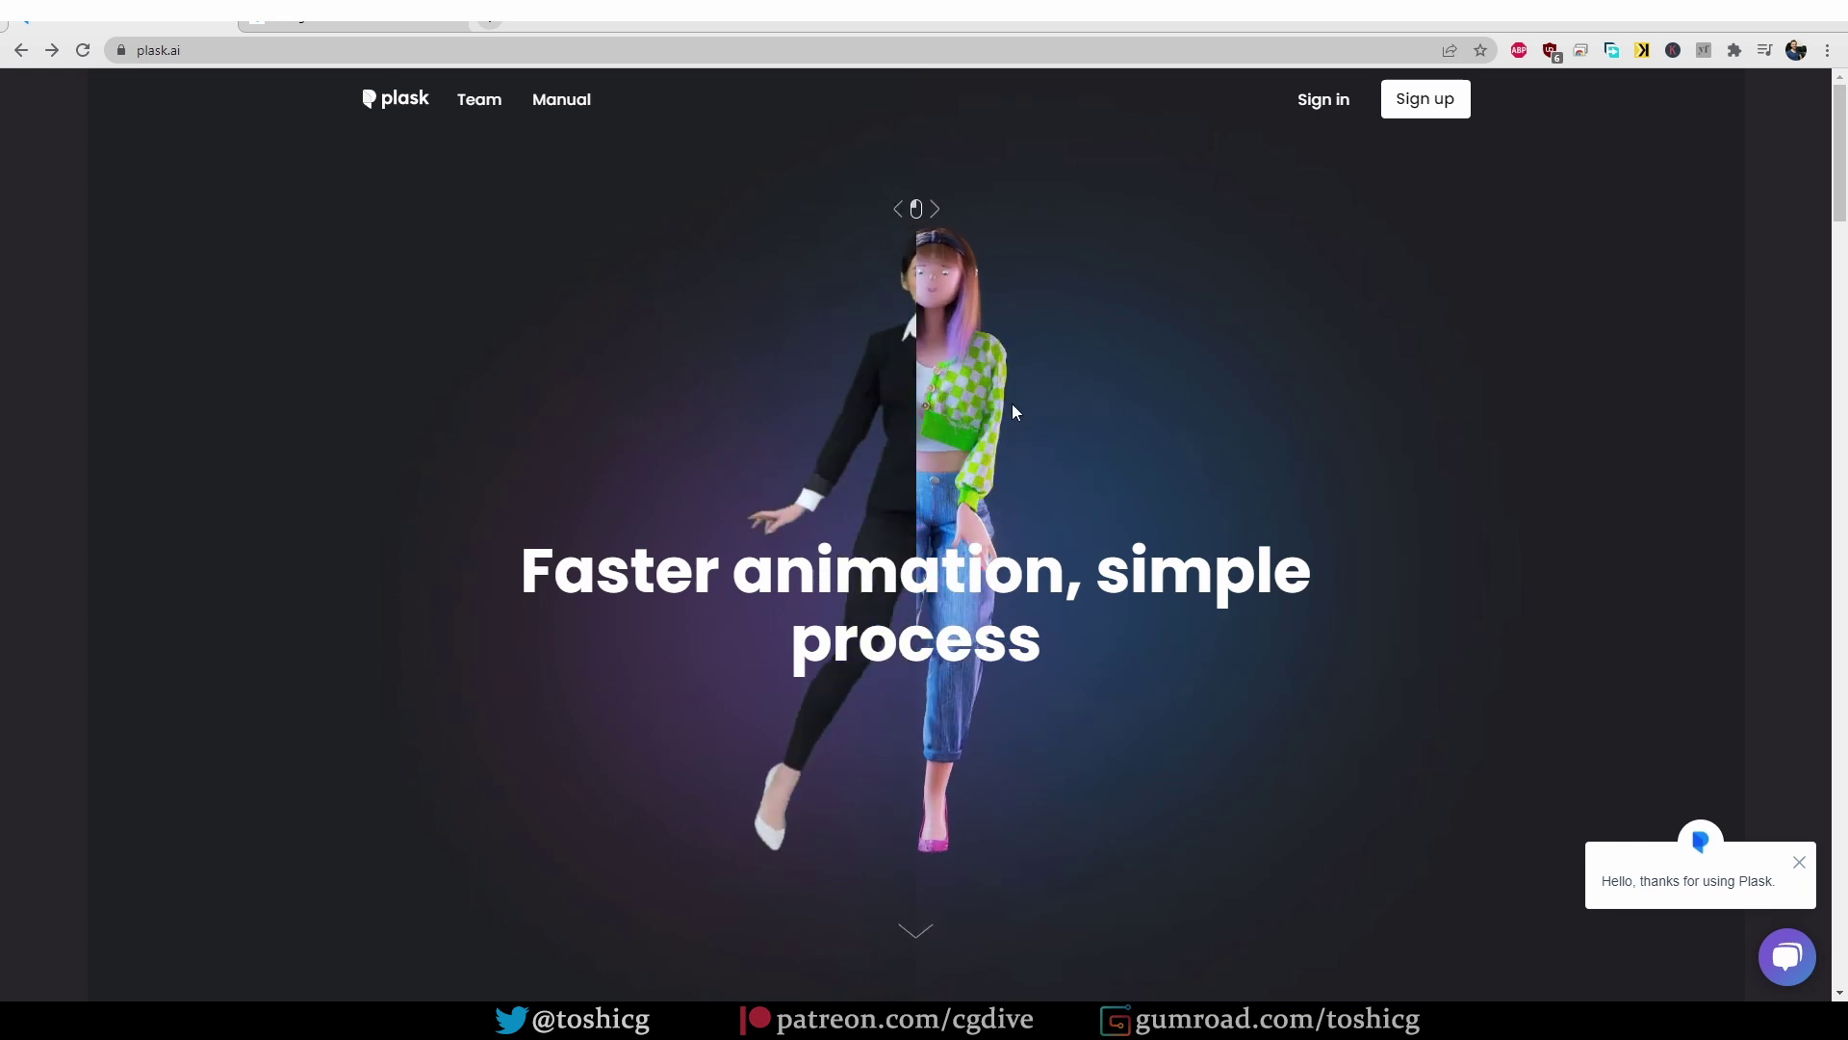
Step: Sign in to the existing Plask account with the saved e-mail and password and get started with the animation editor
click(1432, 104)
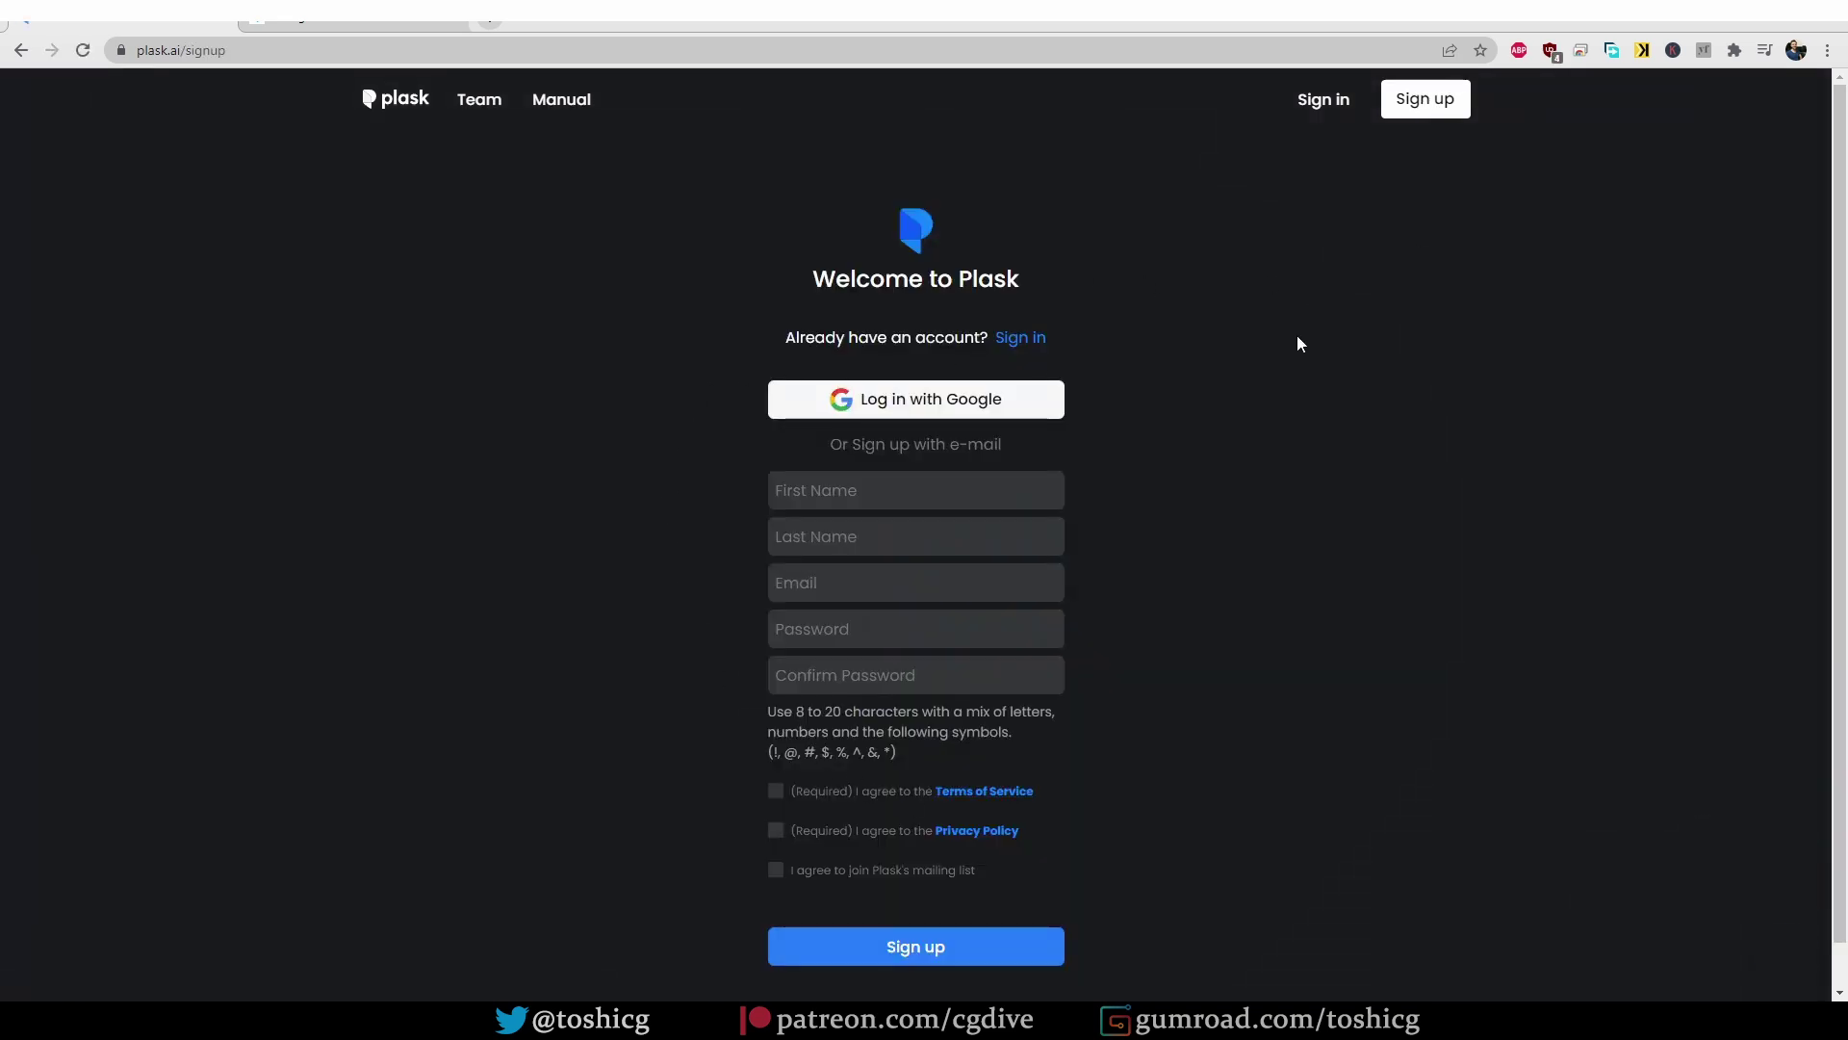
click(1327, 102)
key(Down)
key(Return)
key(Tab)
key(Return)
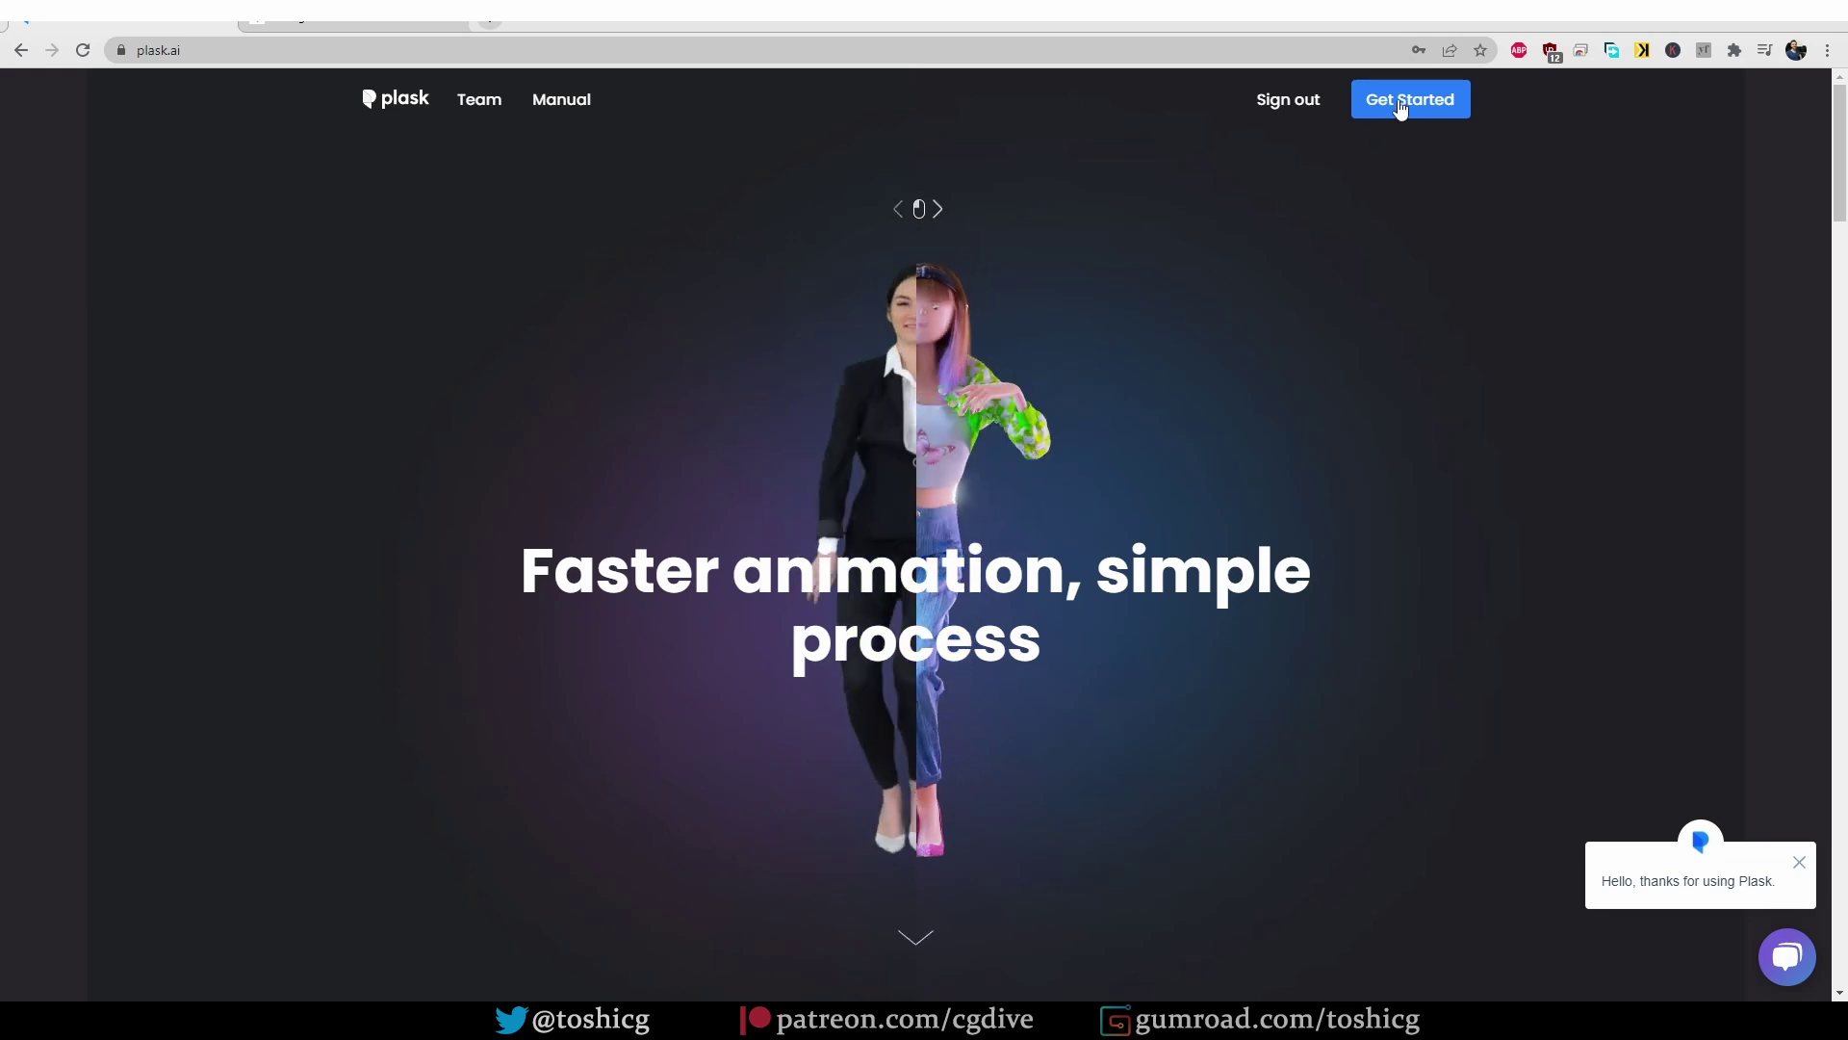
click(1411, 106)
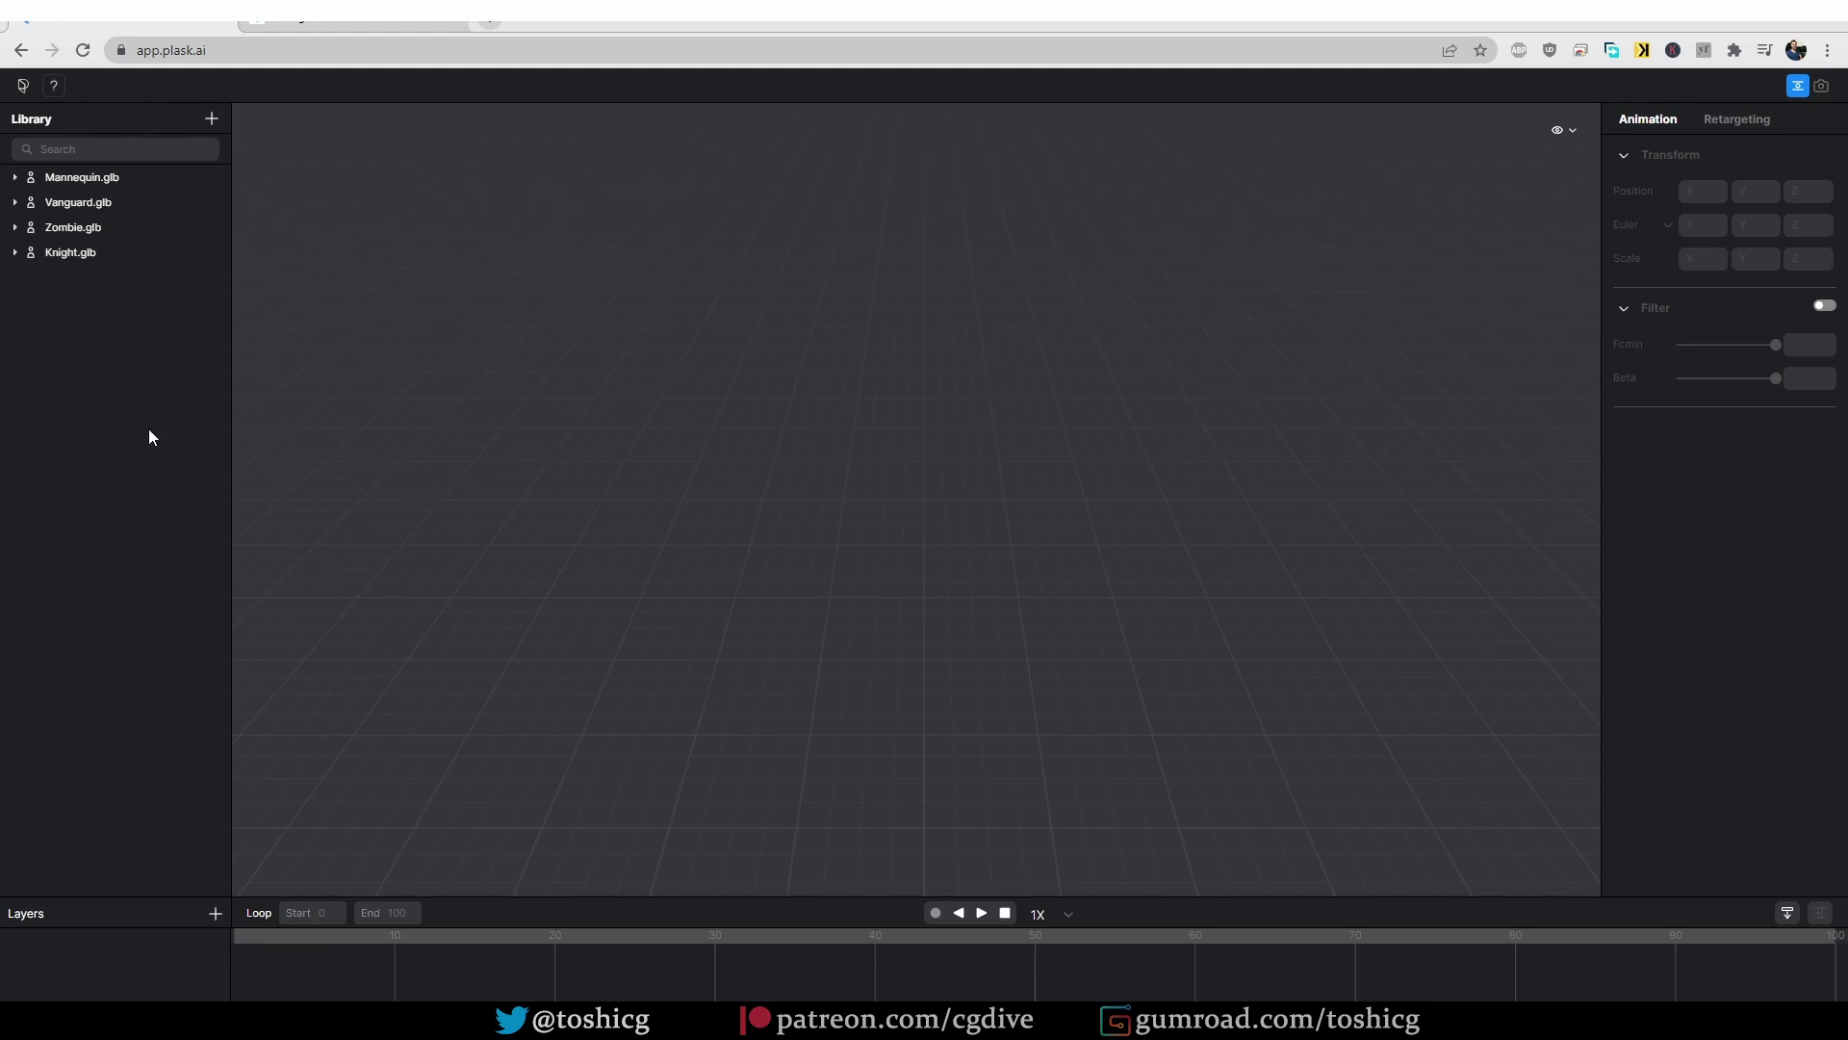
Step: Place Mannequin.glb from the library in the viewport and replace it with a visualization of Vanguard.glb
click(87, 253)
click(406, 271)
click(53, 254)
drag(115, 177, 734, 450)
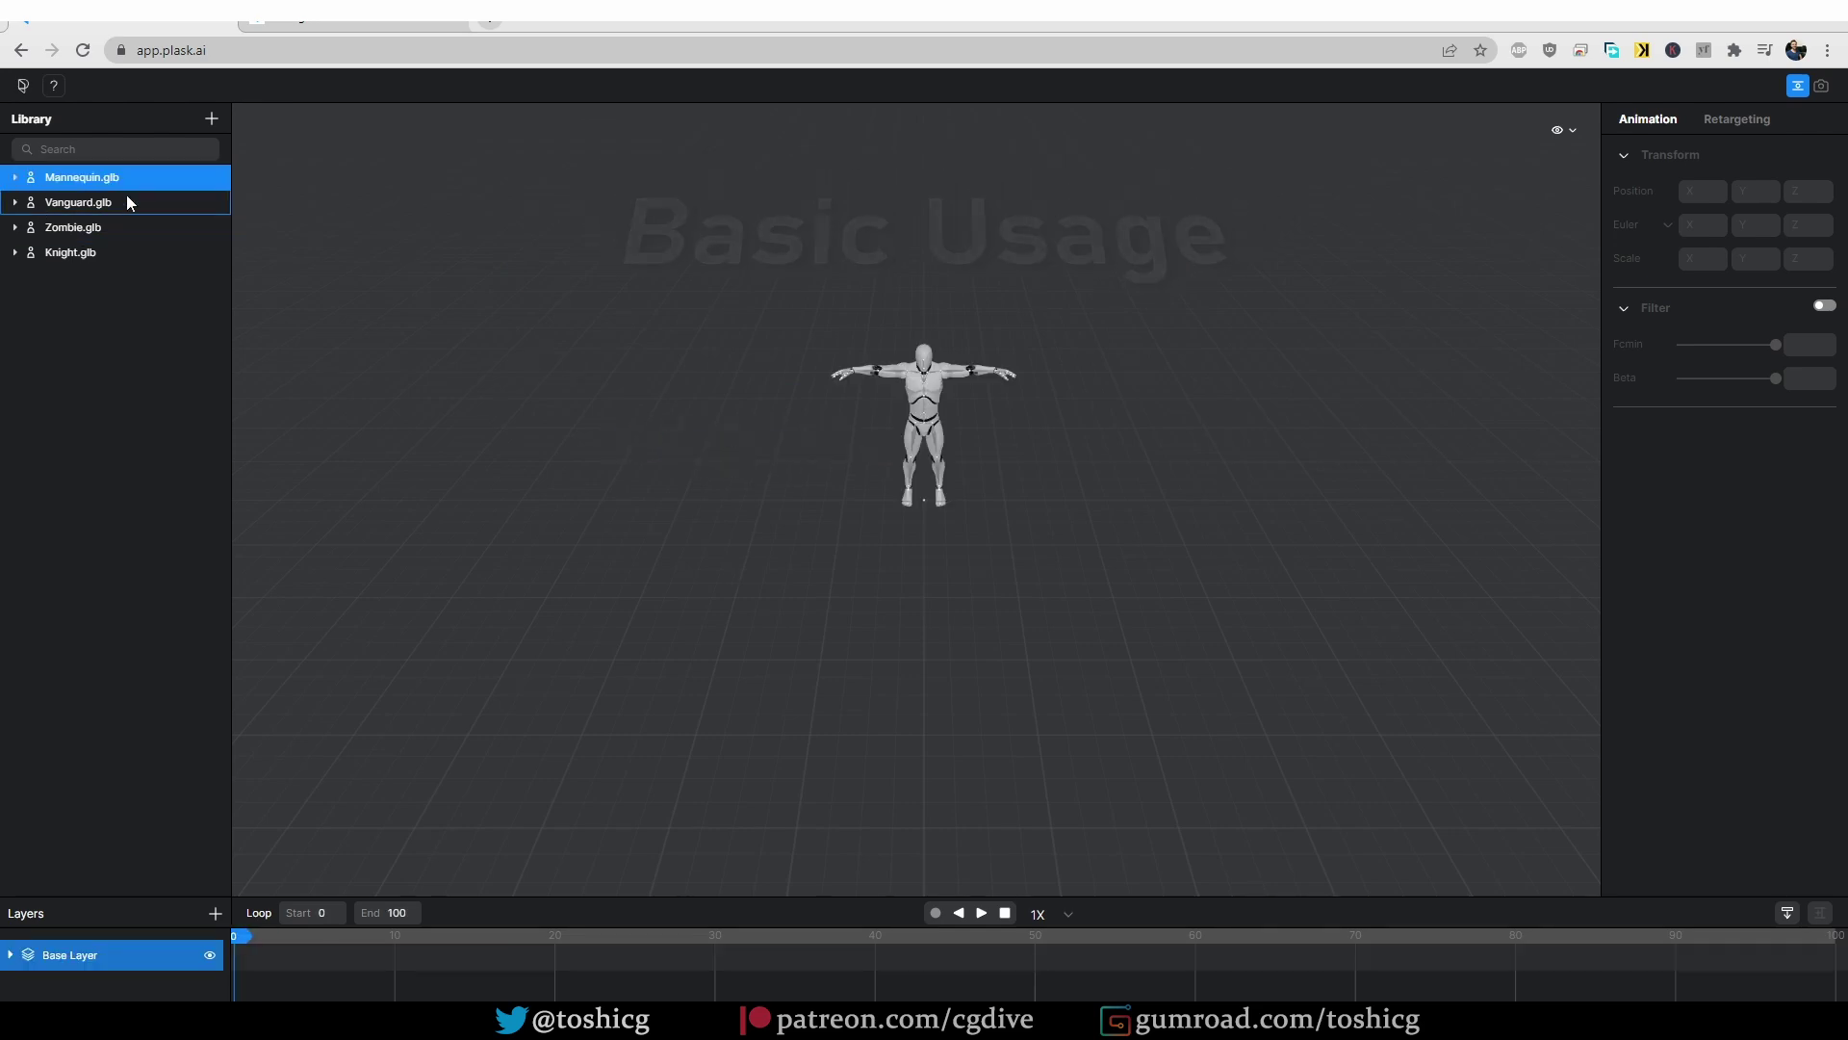
right_click(101, 199)
click(154, 268)
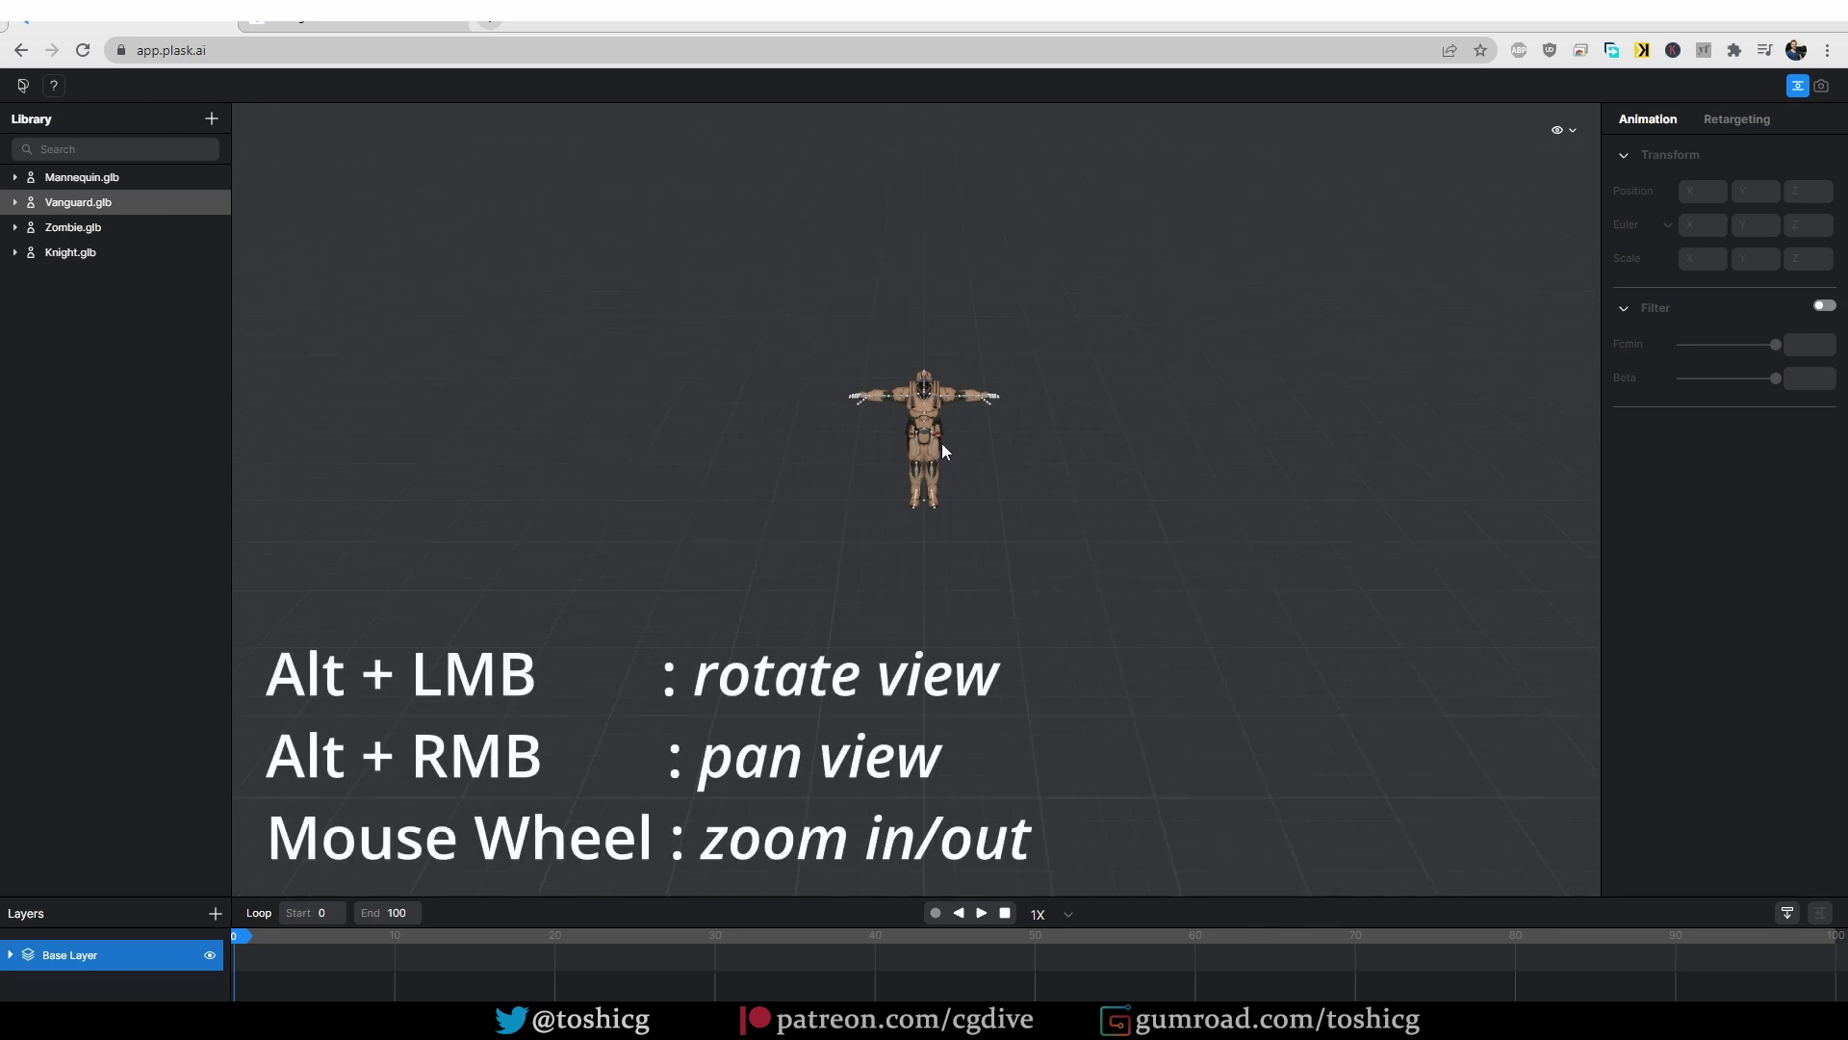
Step: Rotate the Vanguard character's left upper-arm joint downward to about -58° on the Euler Z axis
alt+drag(872, 521, 976, 485)
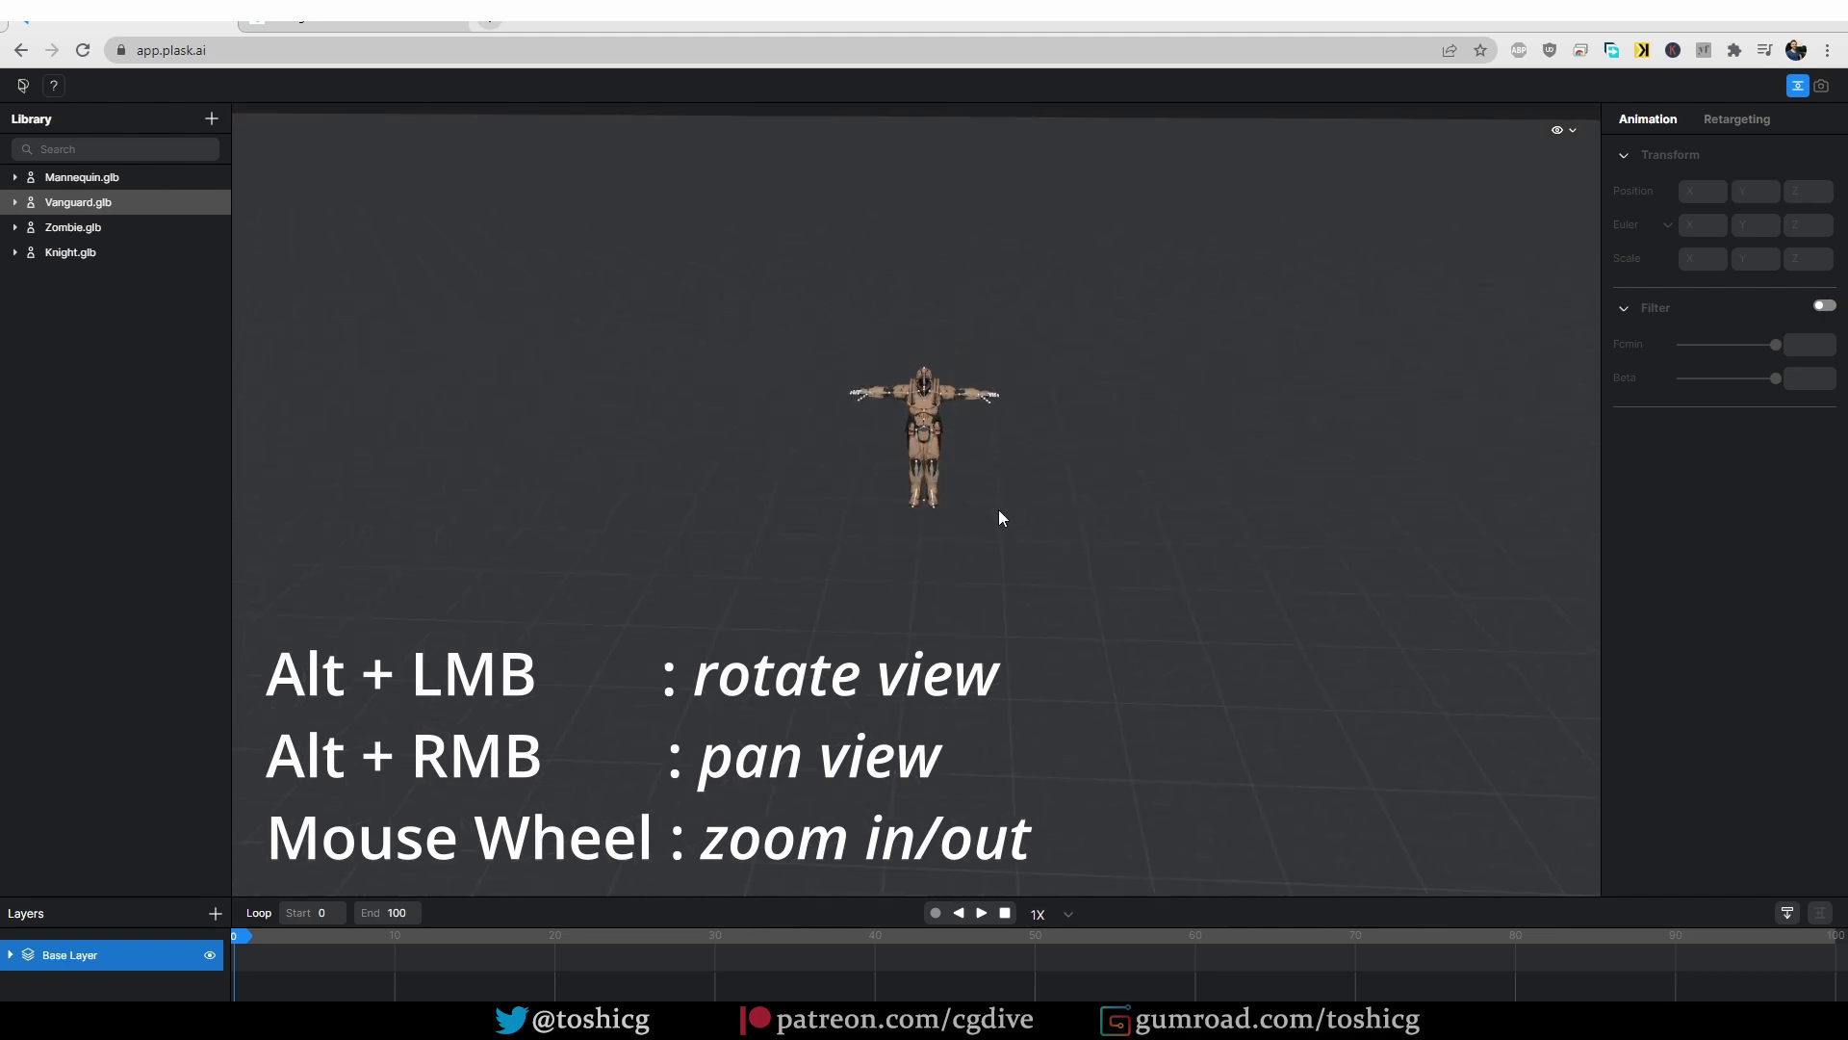
alt+drag(978, 494, 958, 530)
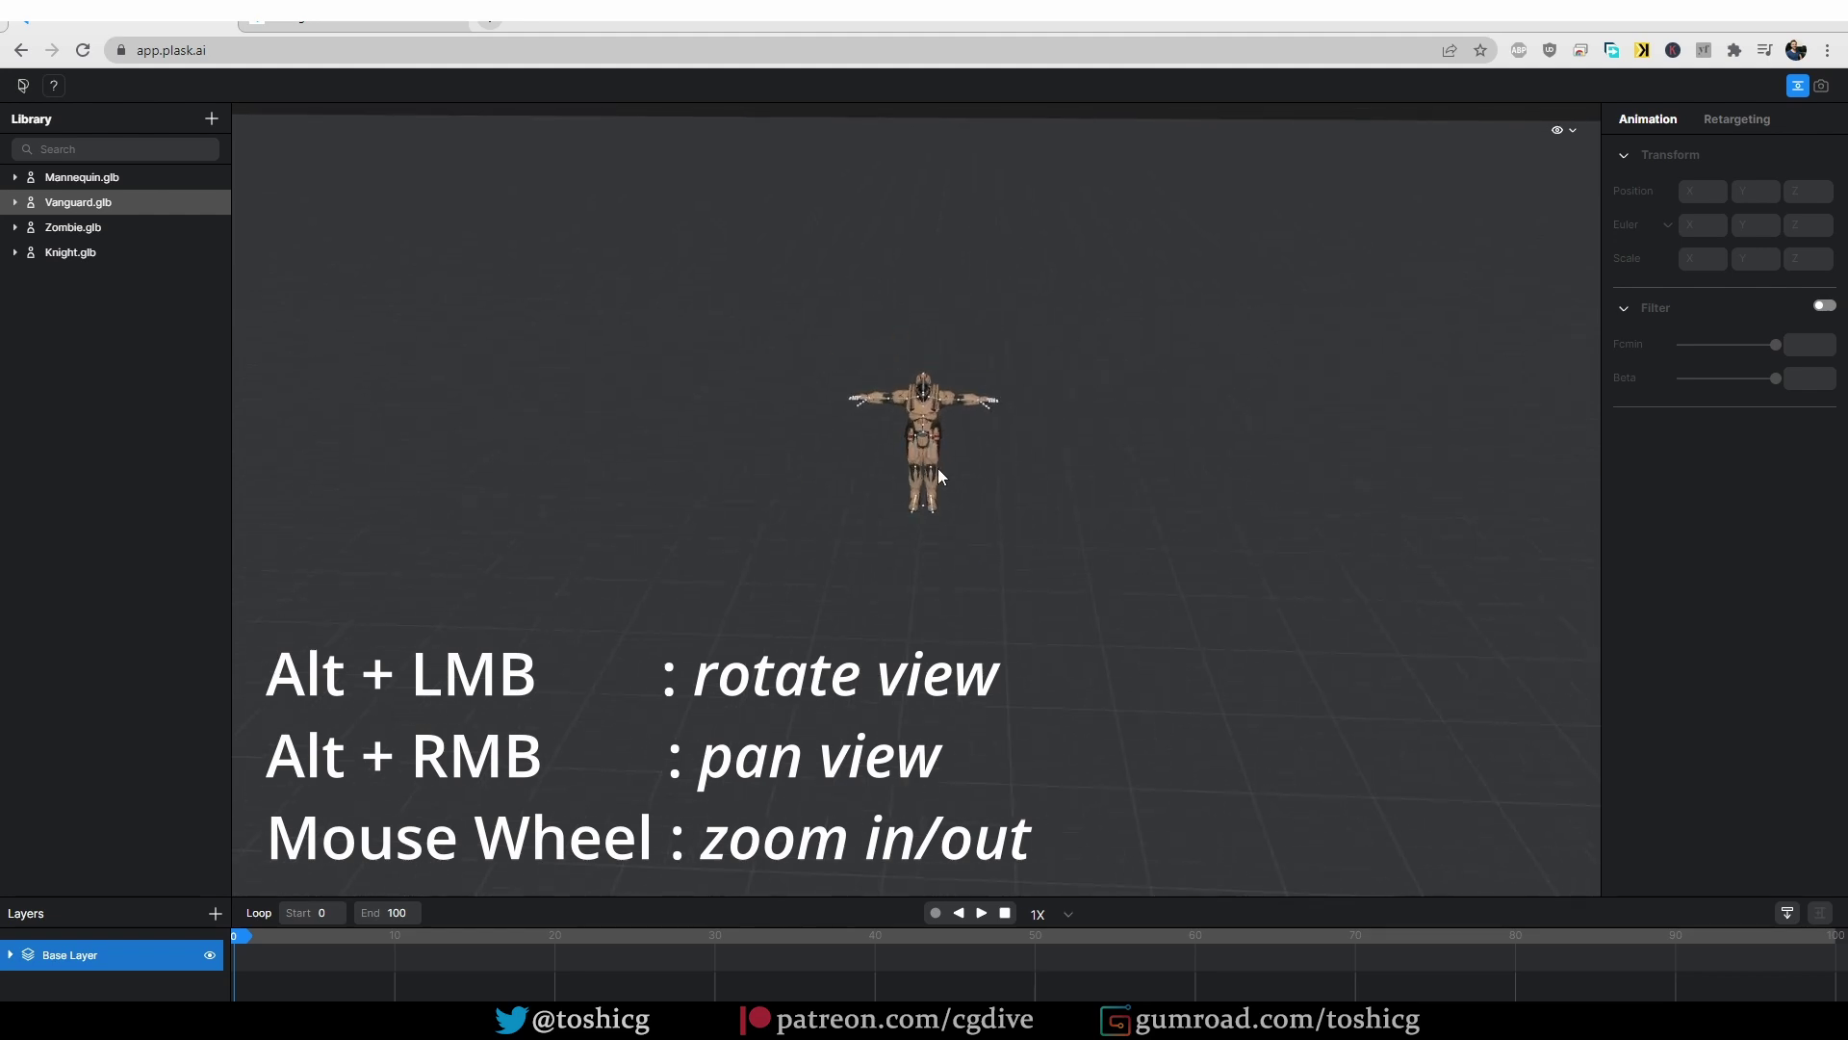
scroll(938, 476, up, 10)
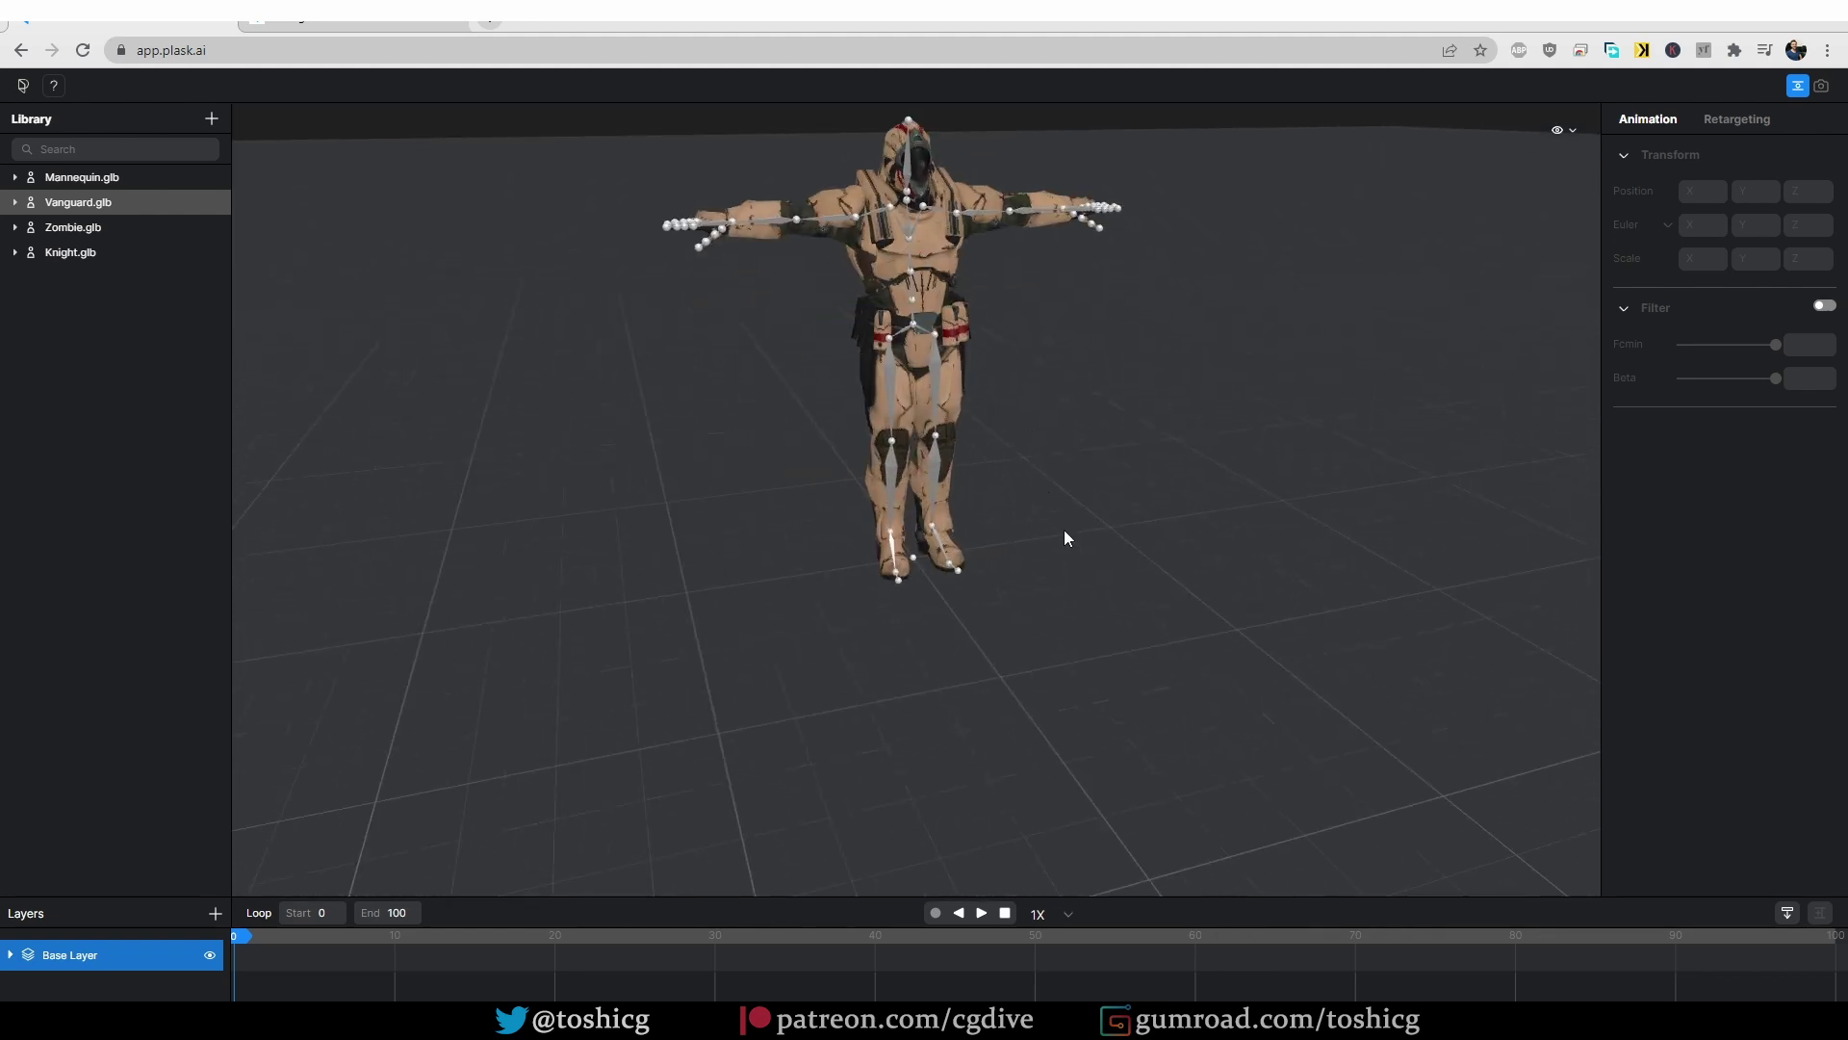
alt+drag(1056, 486, 1082, 637)
click(961, 297)
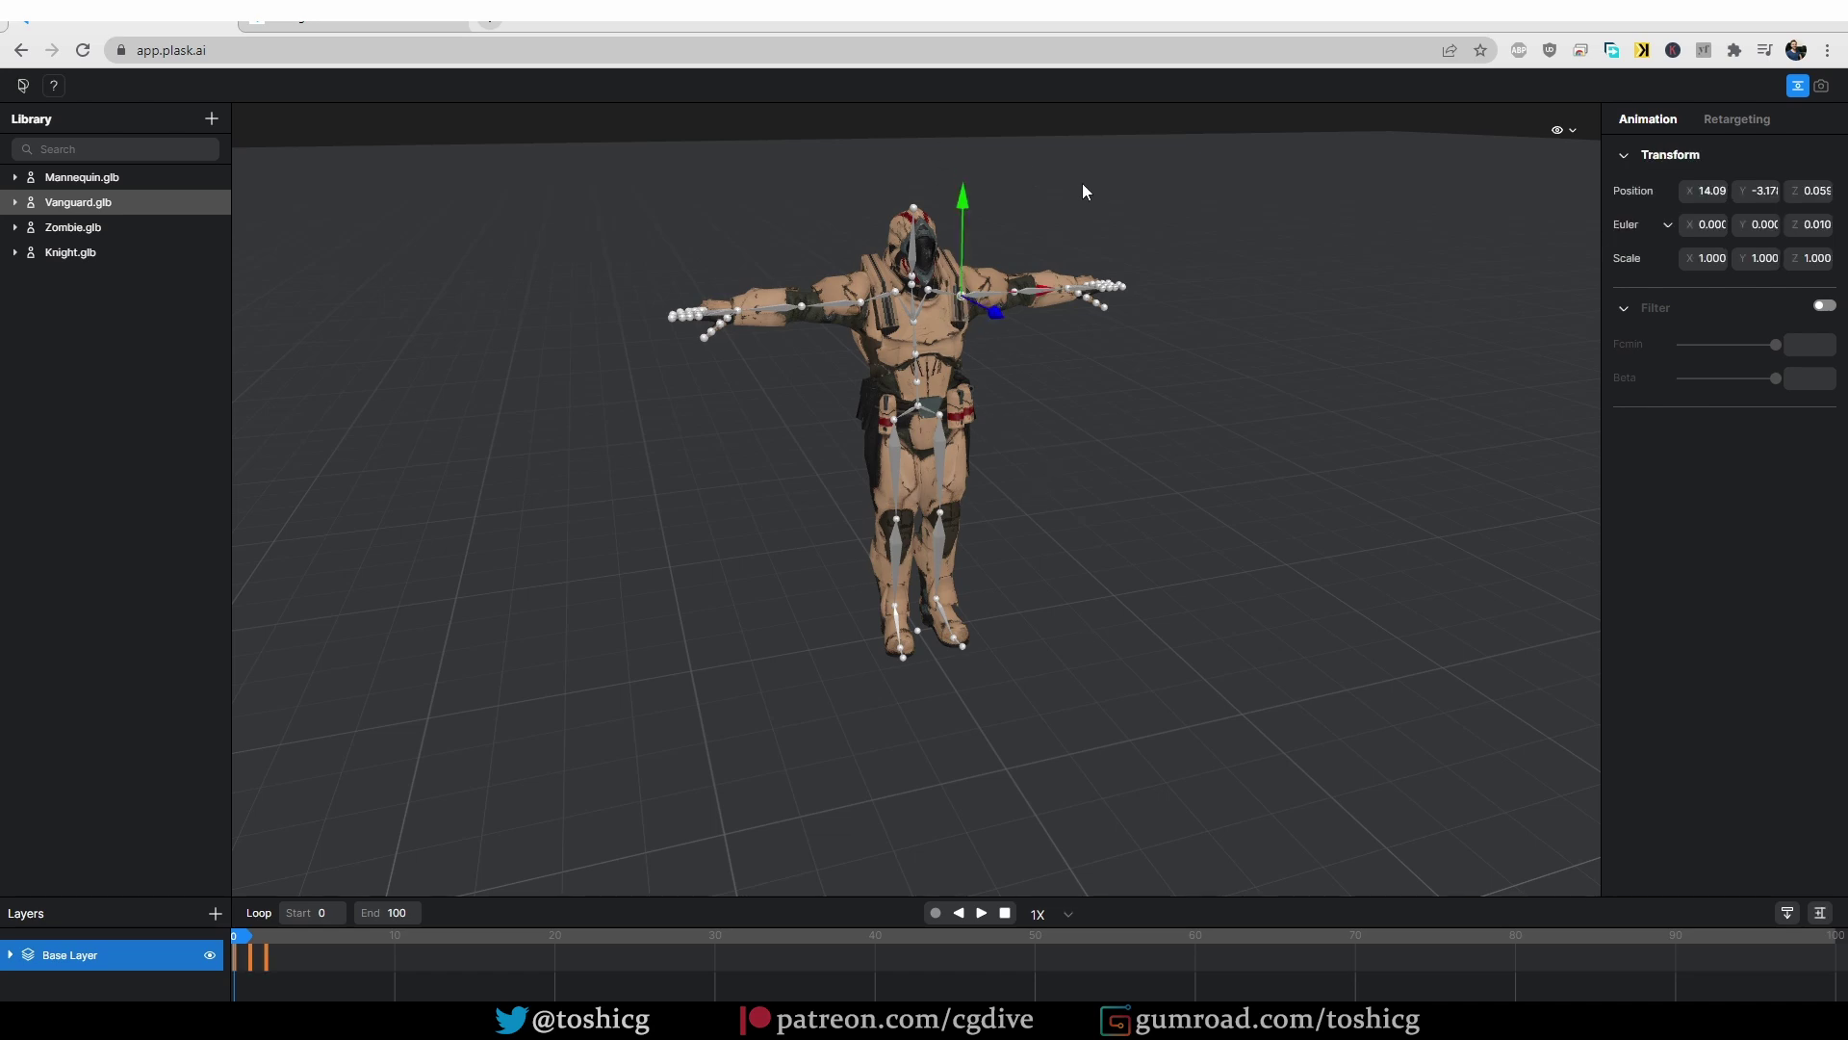
key(e)
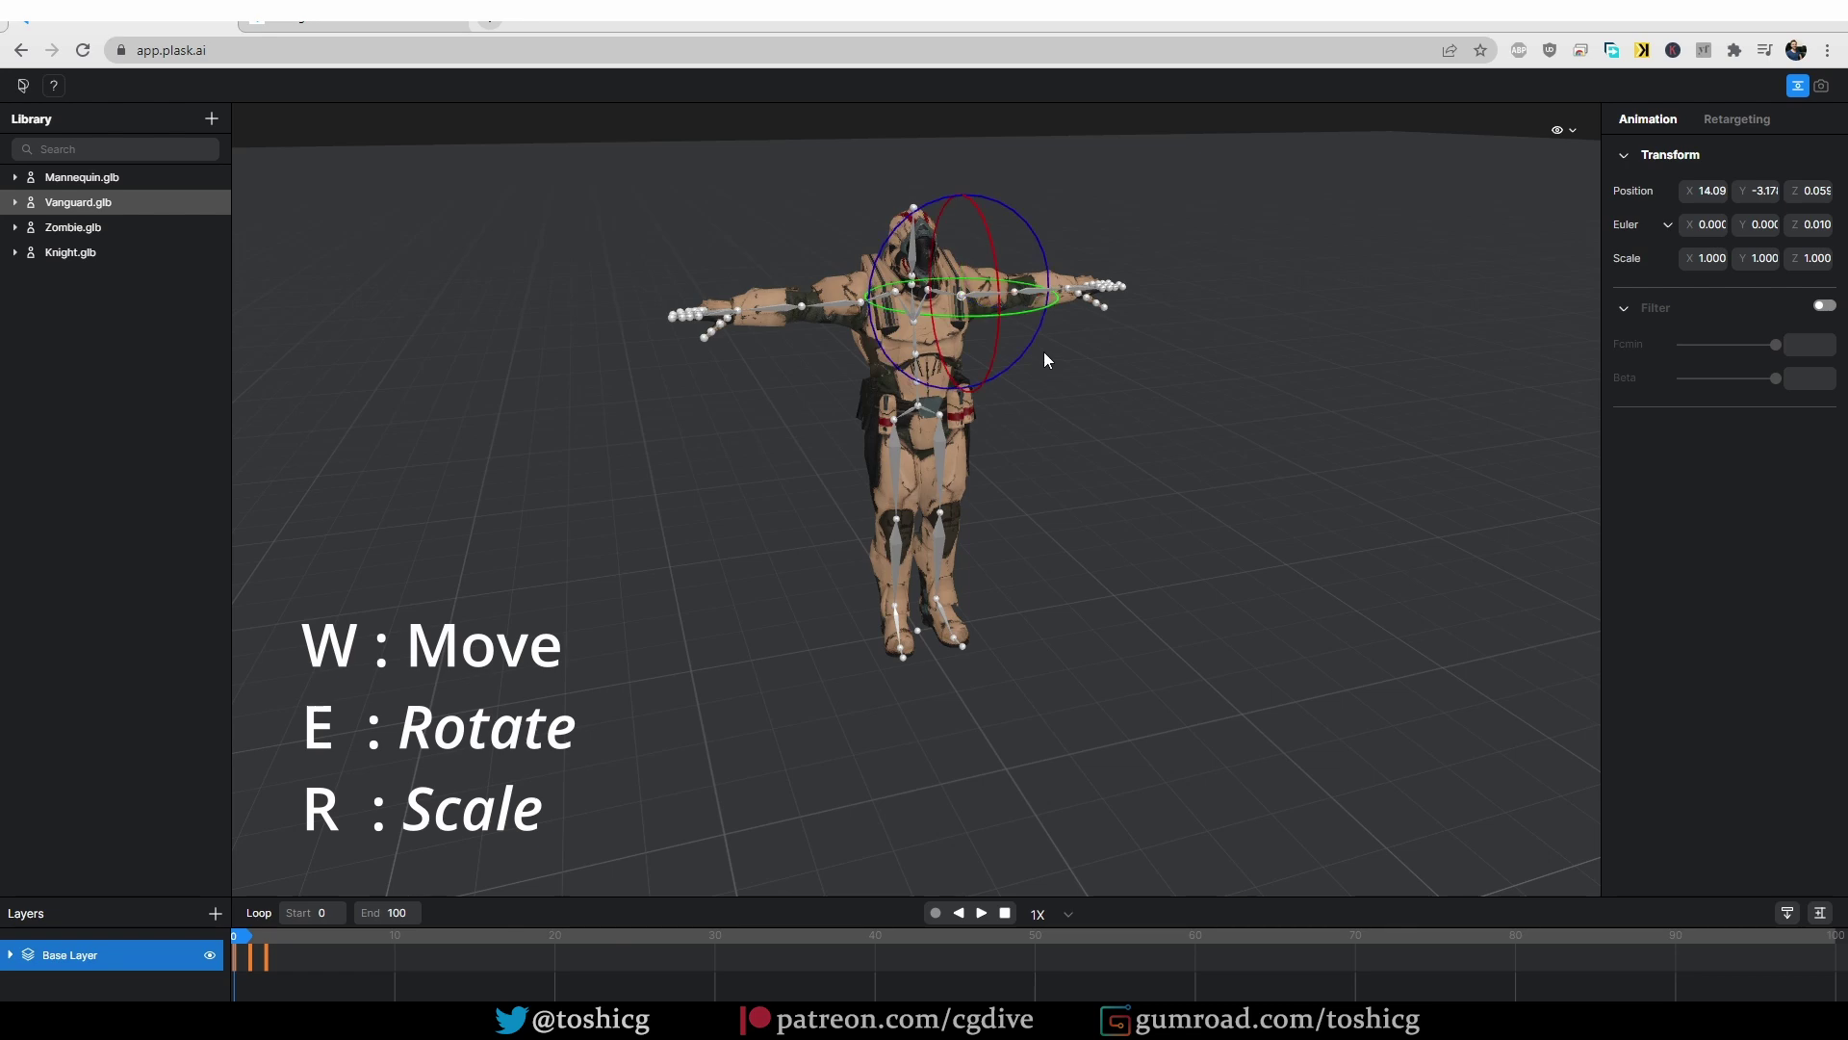
key(w)
key(e)
key(r)
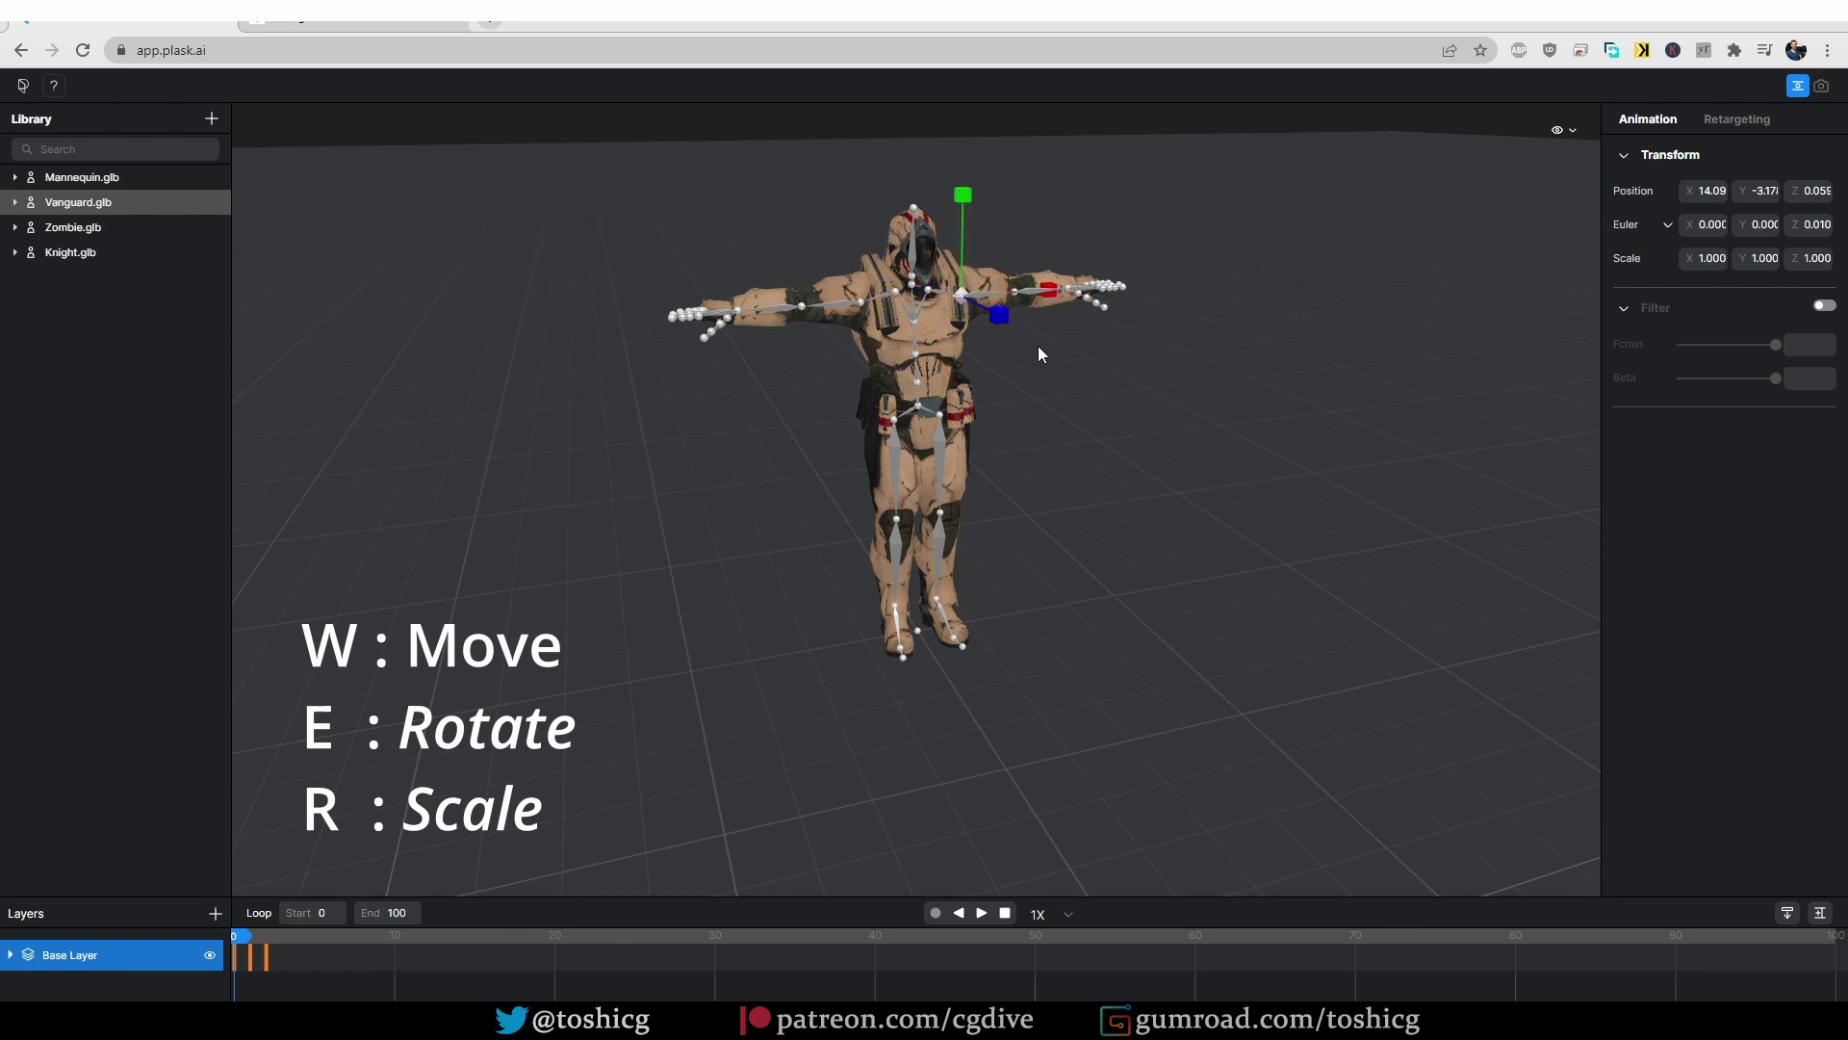
key(e)
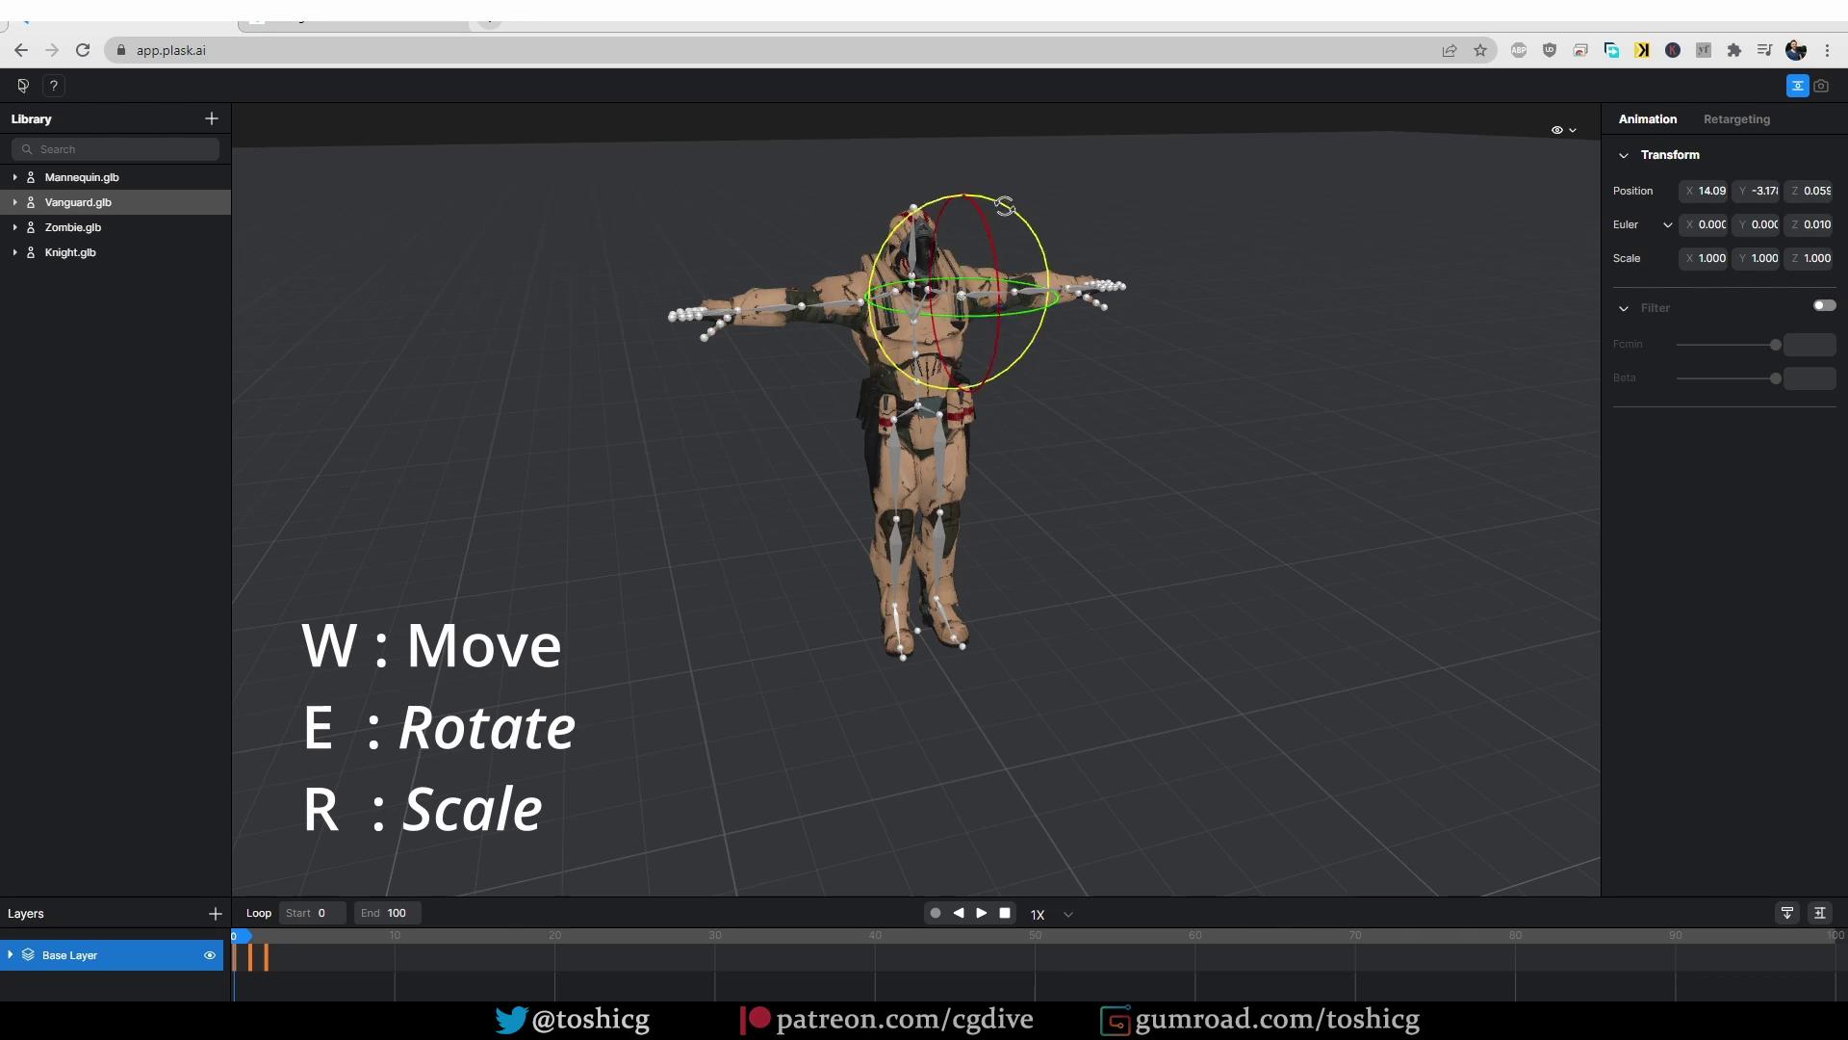
drag(1038, 344, 1051, 379)
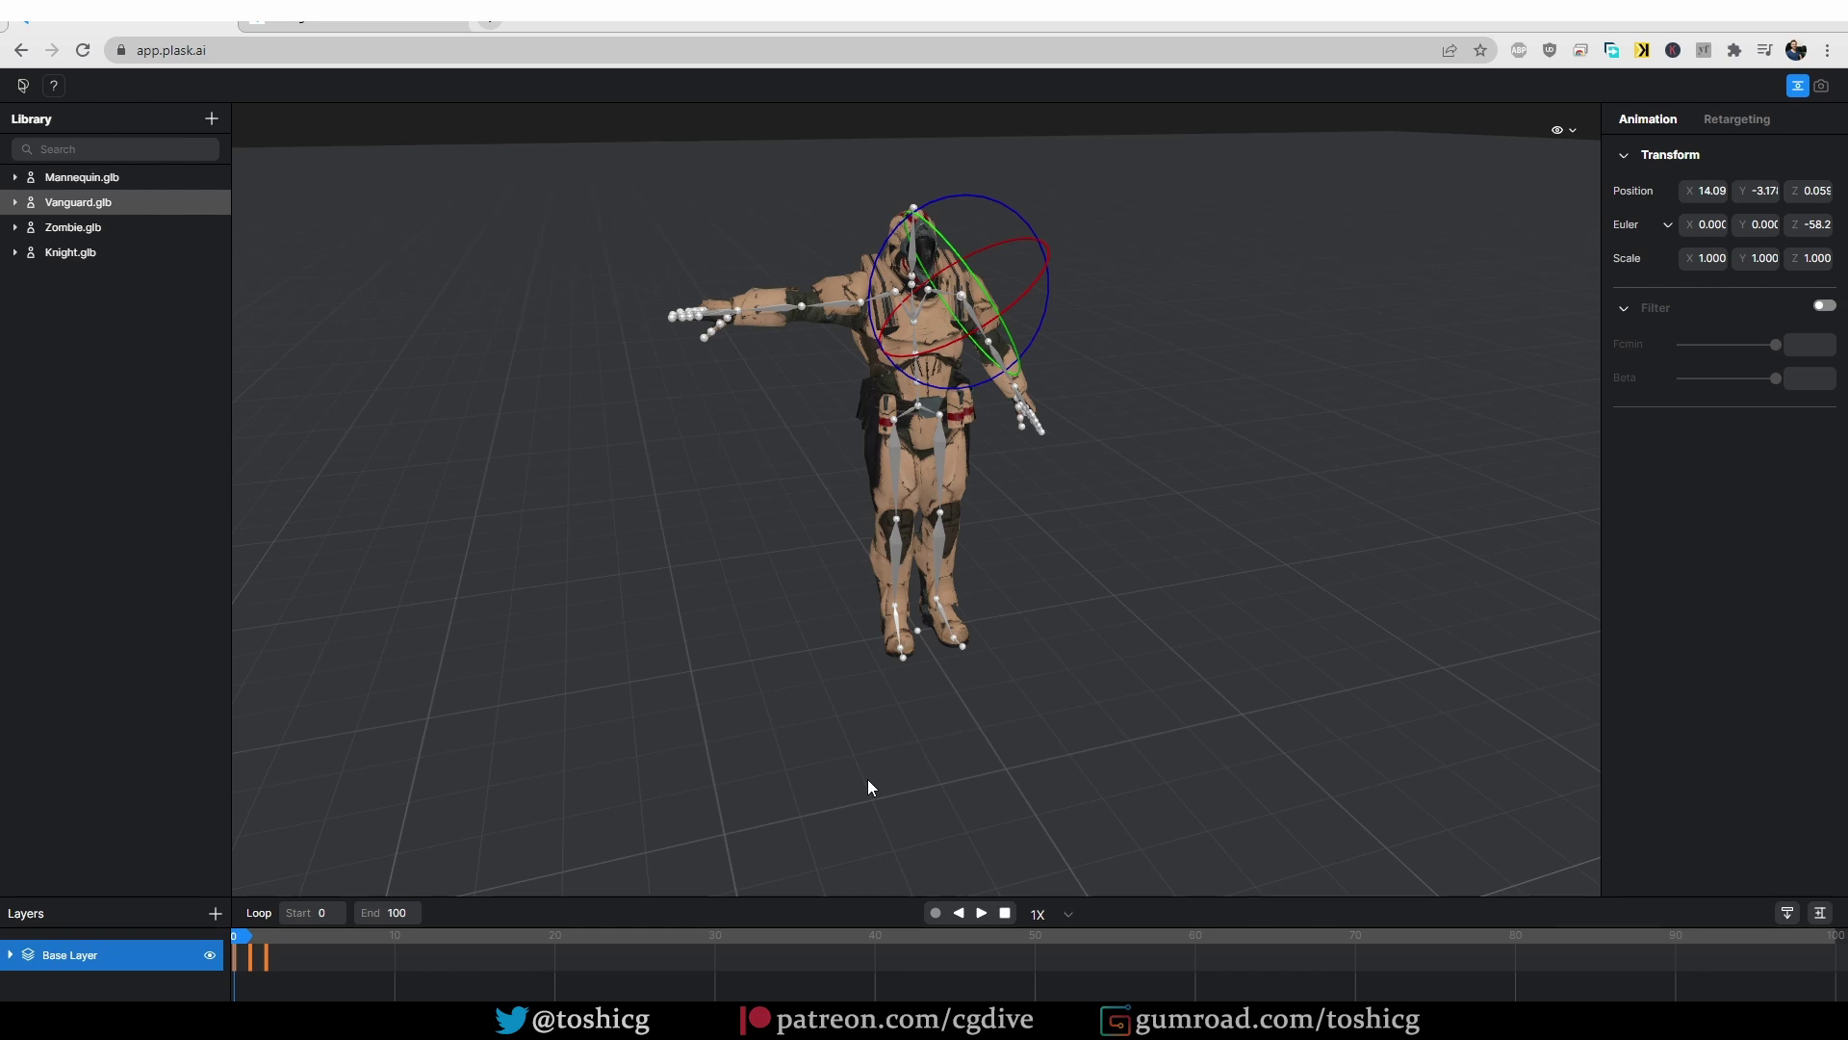
Step: Replace the Vanguard character in the viewport with Mannequin.glb from the library
drag(82, 177, 871, 404)
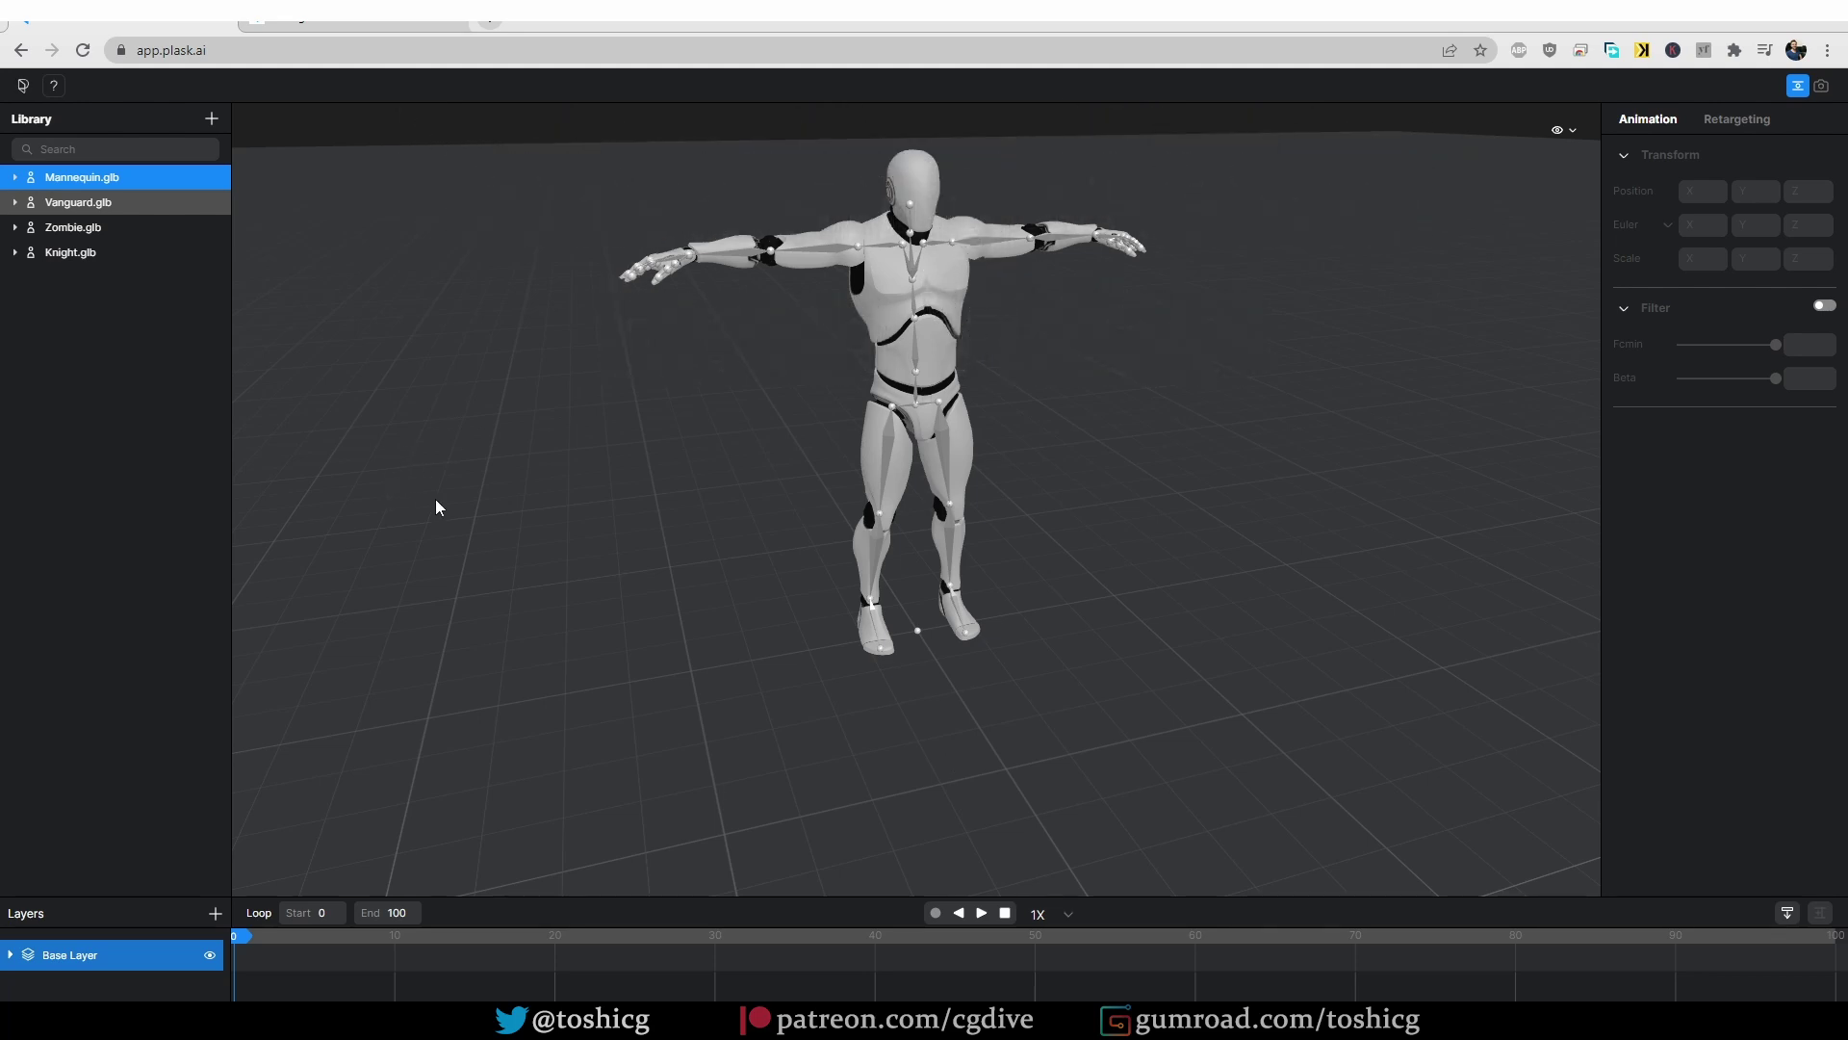
click(213, 123)
text(C:\Todor\CG\Projects\CGDive_Tuts\QuickTips\27_plask\footage)
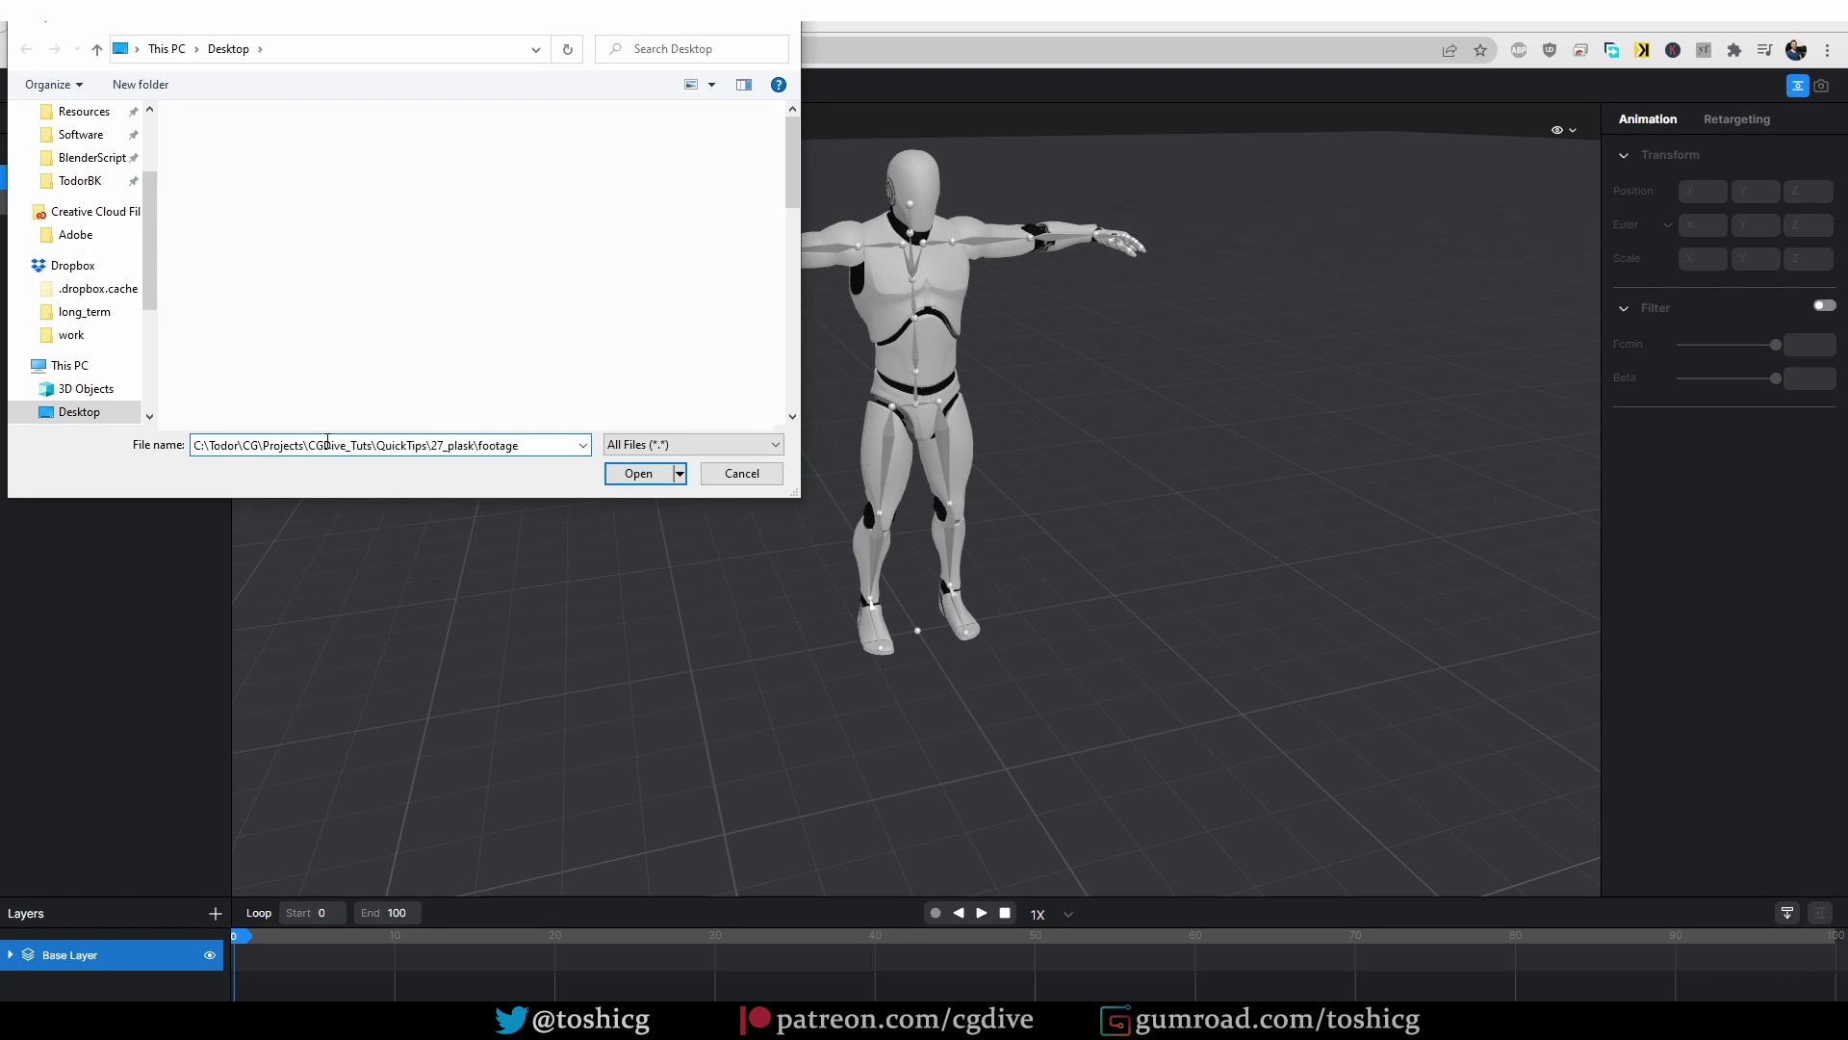
key(Return)
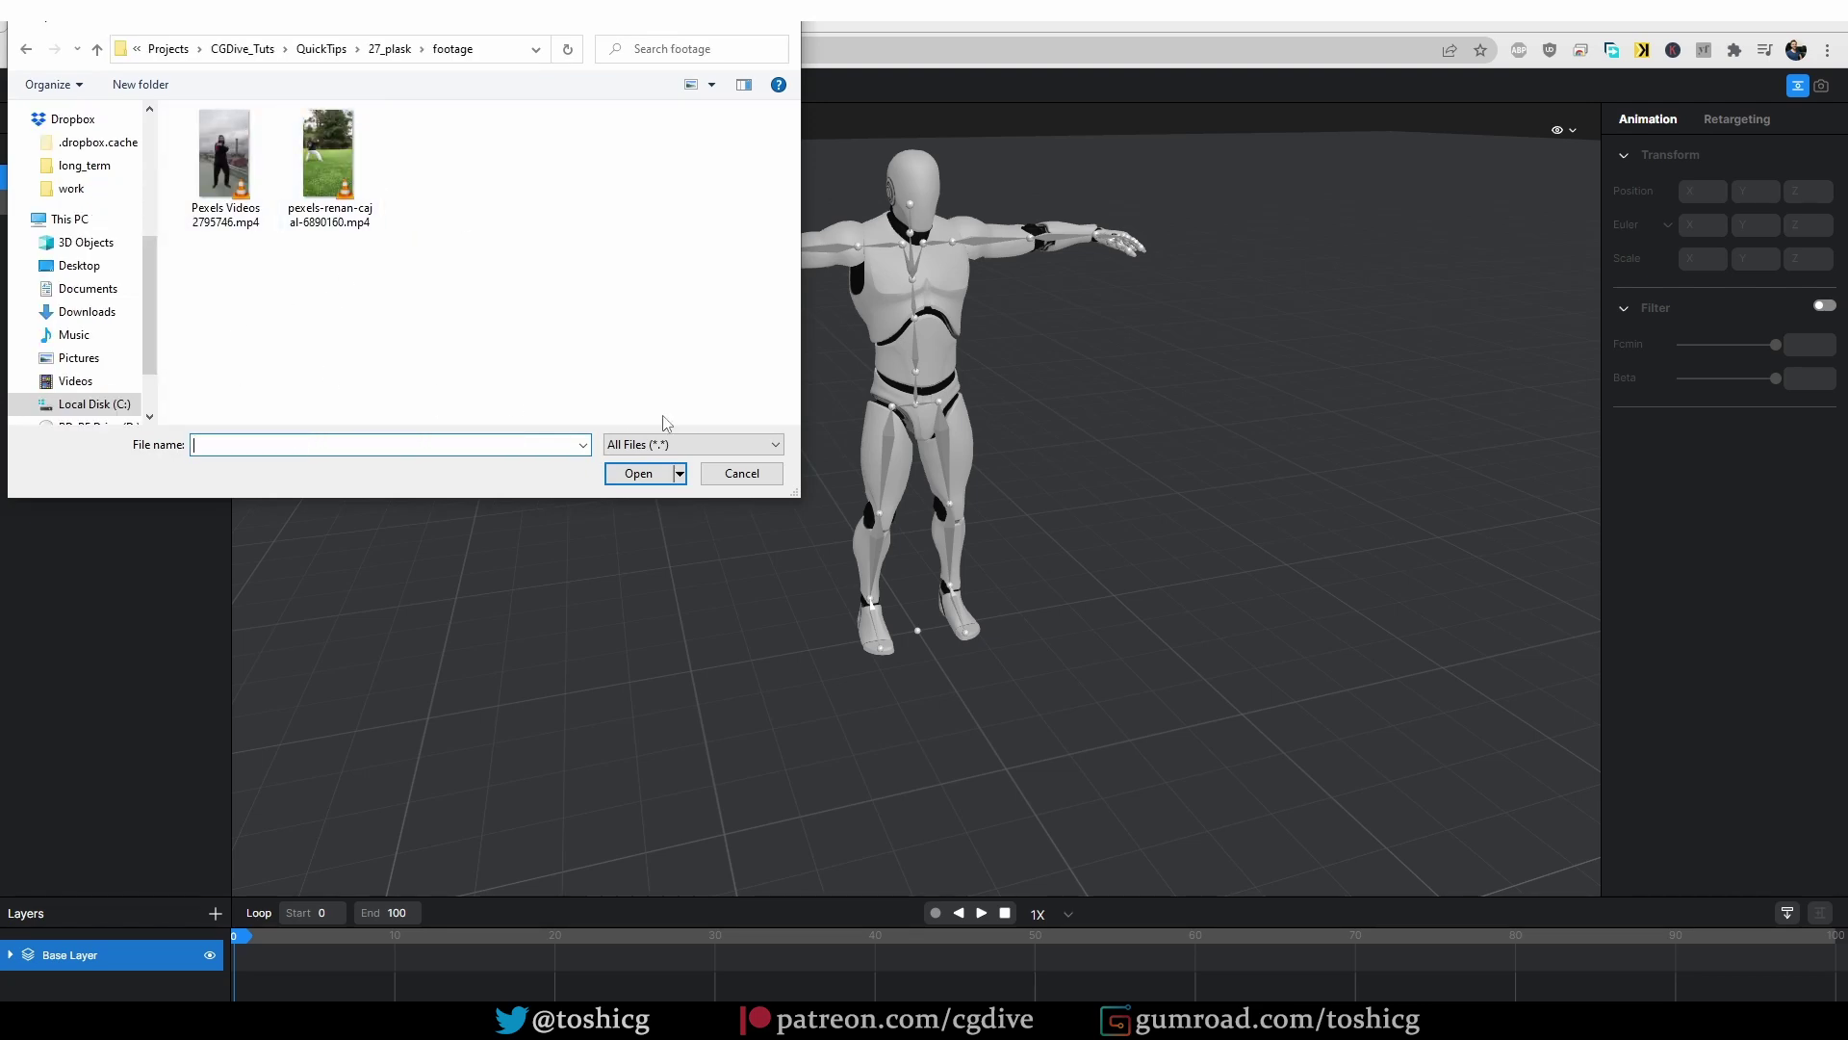
click(741, 473)
Step: Switch to File Explorer, add Pexels Videos 2795746.mp4 from the footage folder to the Plask library, and agree to export its motion
key(alt+Tab)
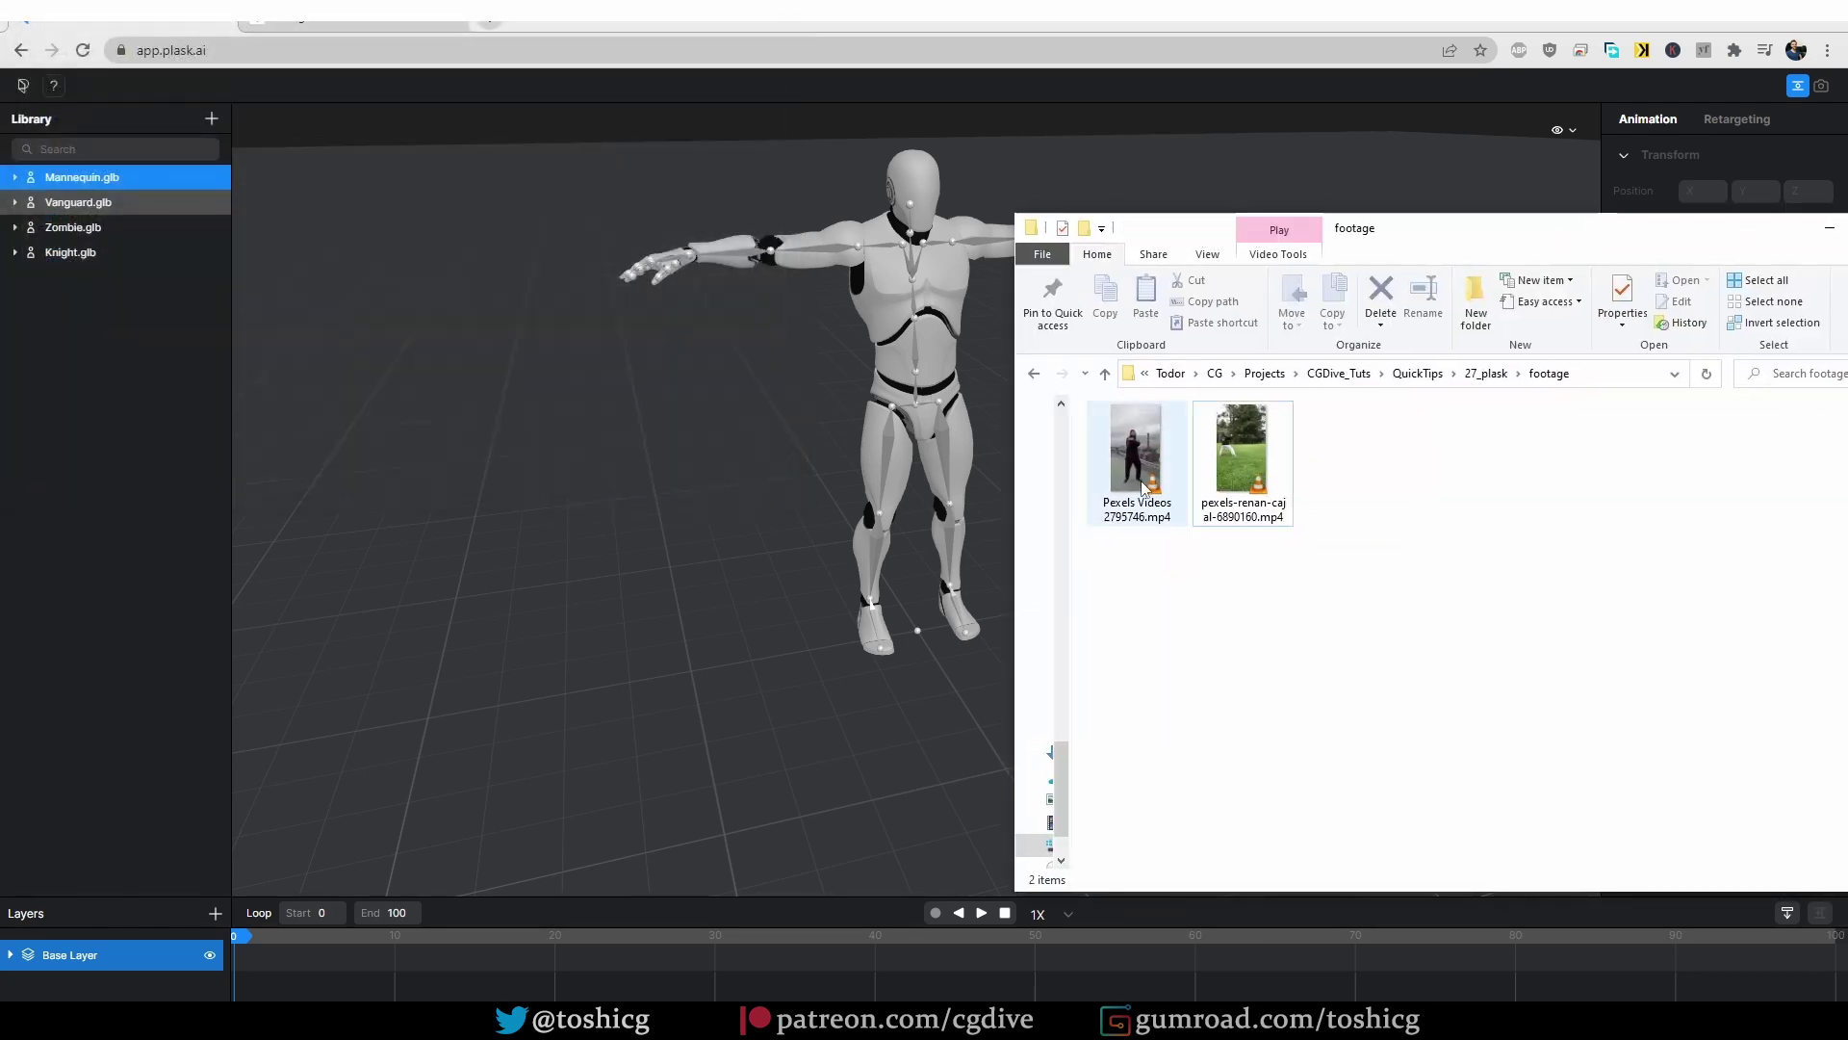
drag(1136, 453, 94, 373)
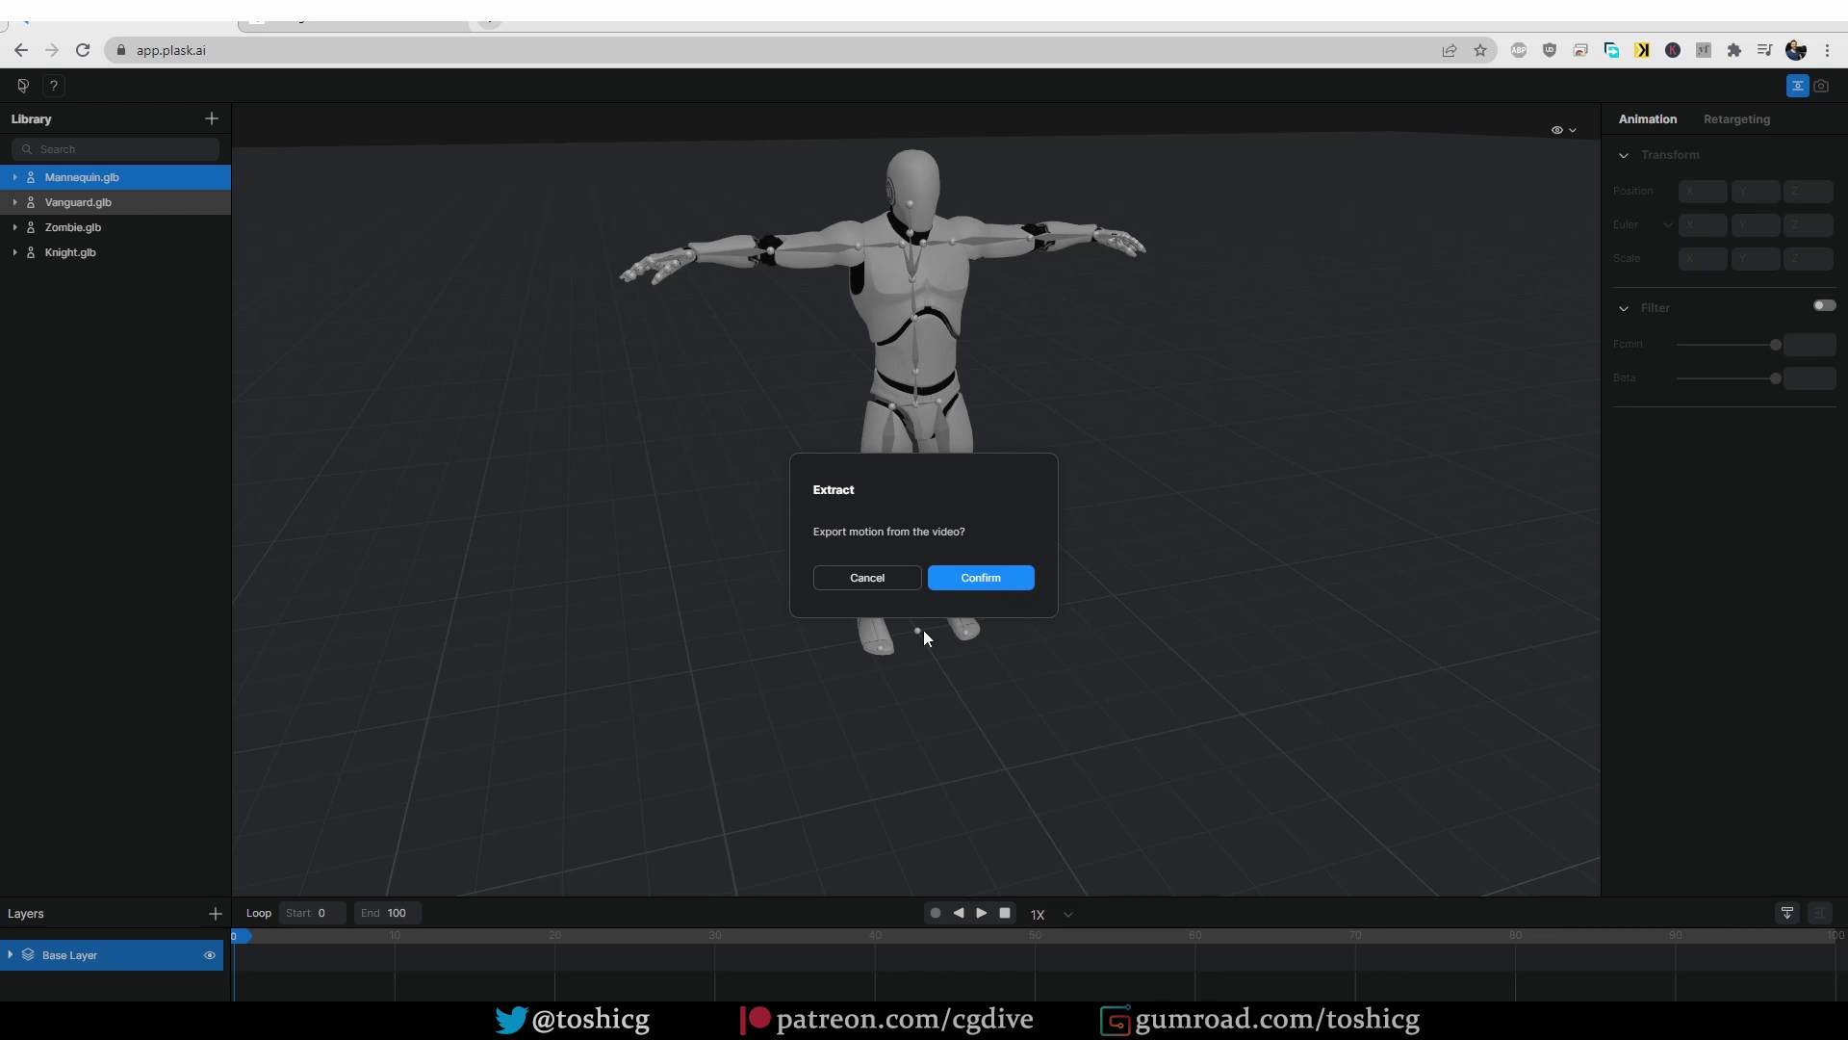
click(990, 580)
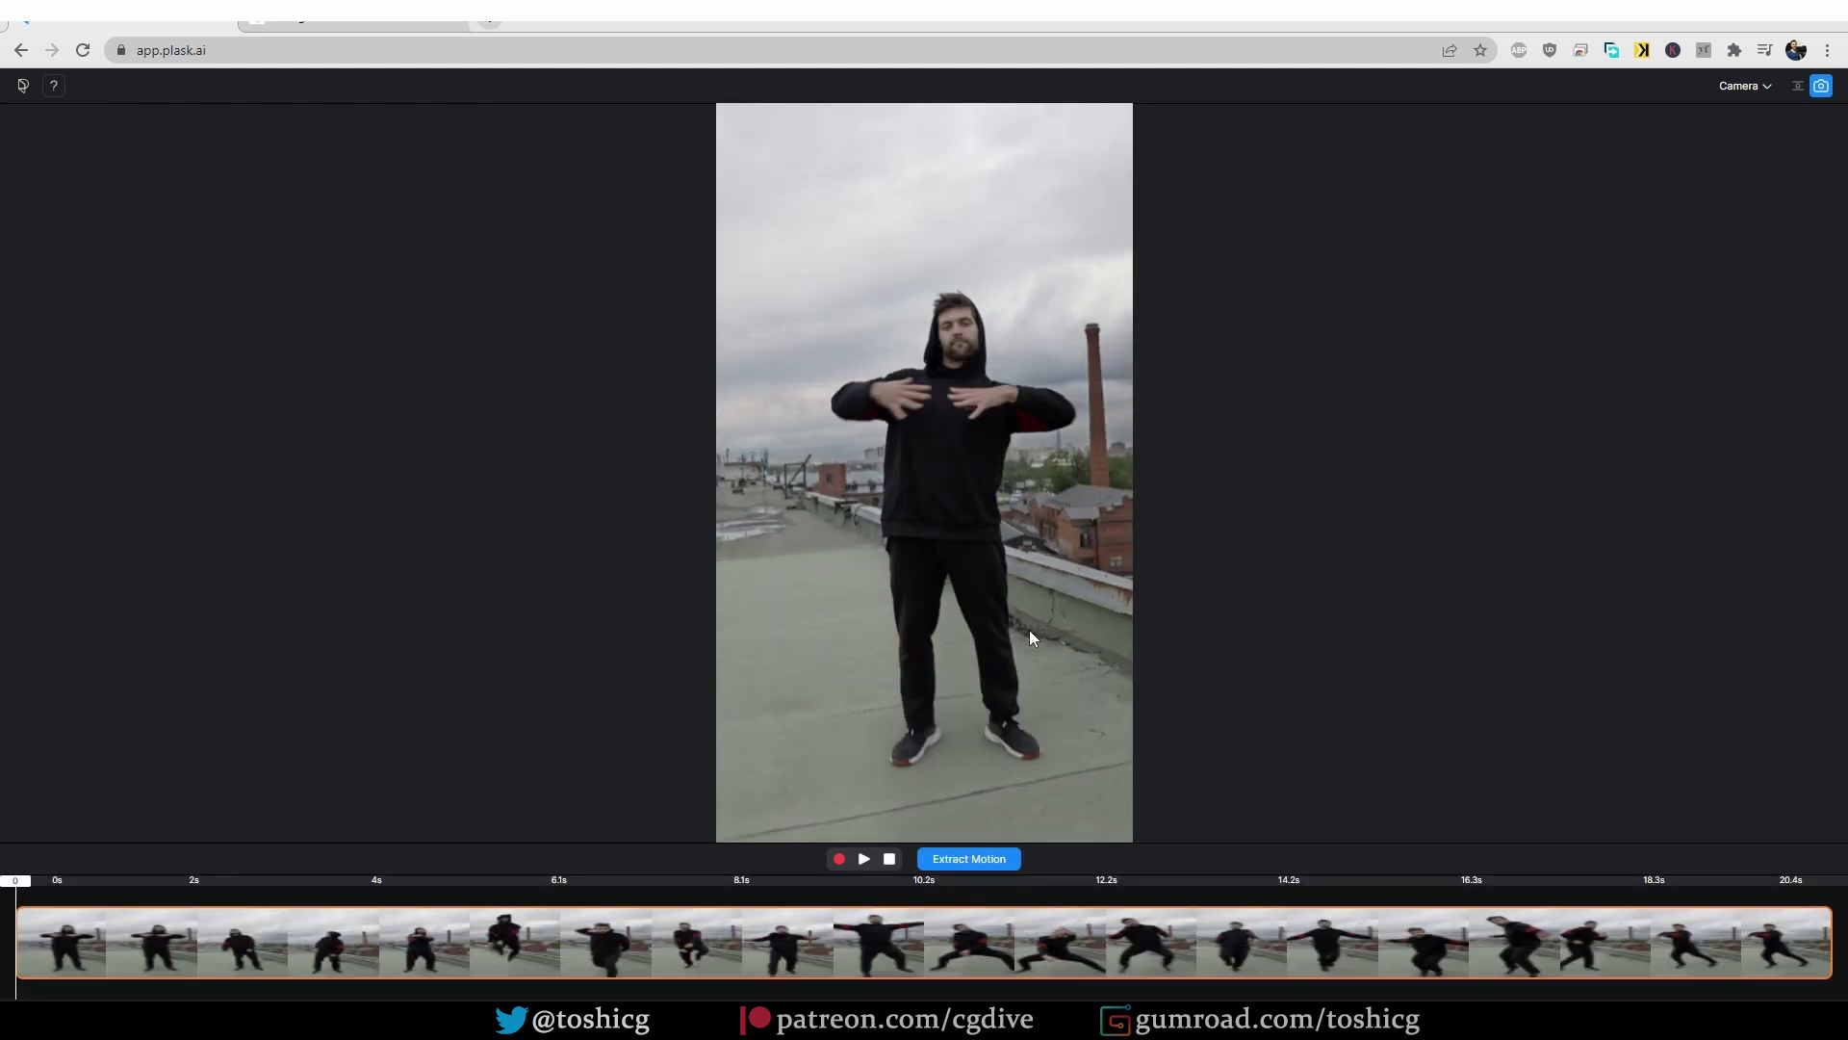
Step: Preview the dance video and trim its extraction range to run from about 1 s to about 13.6 s
click(870, 865)
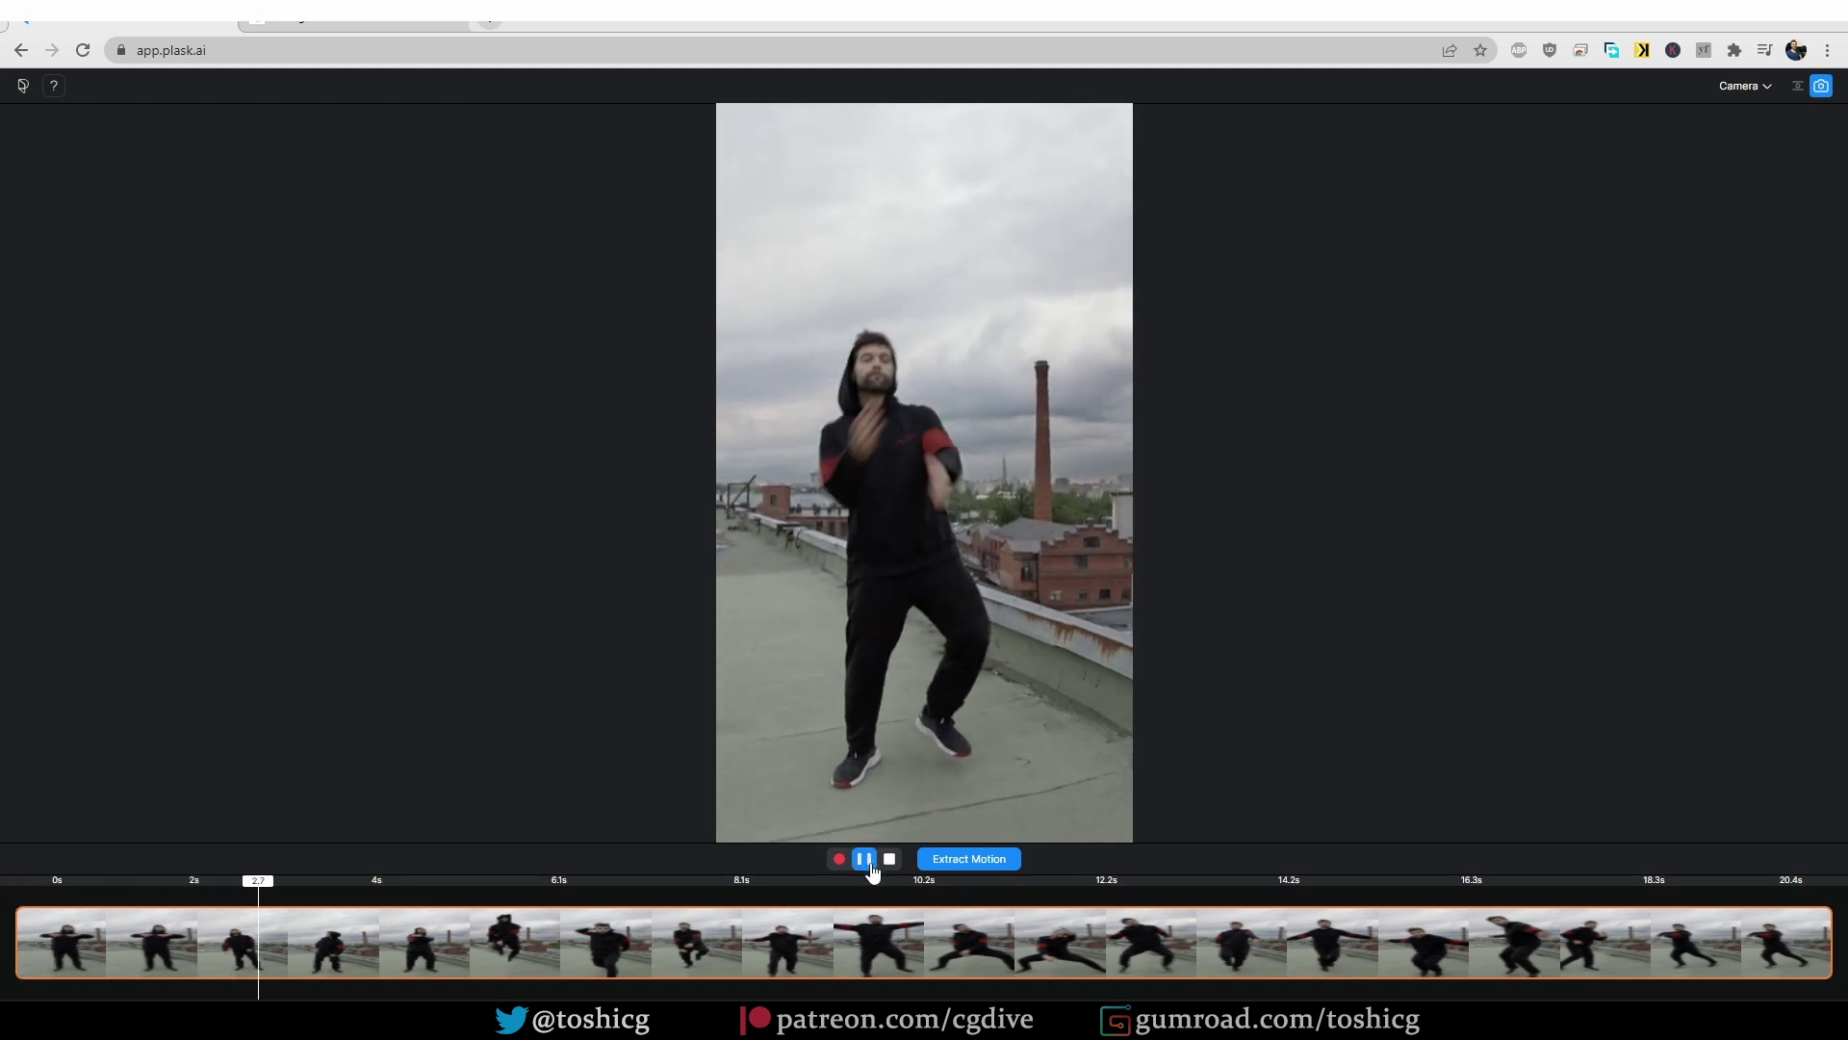
click(870, 865)
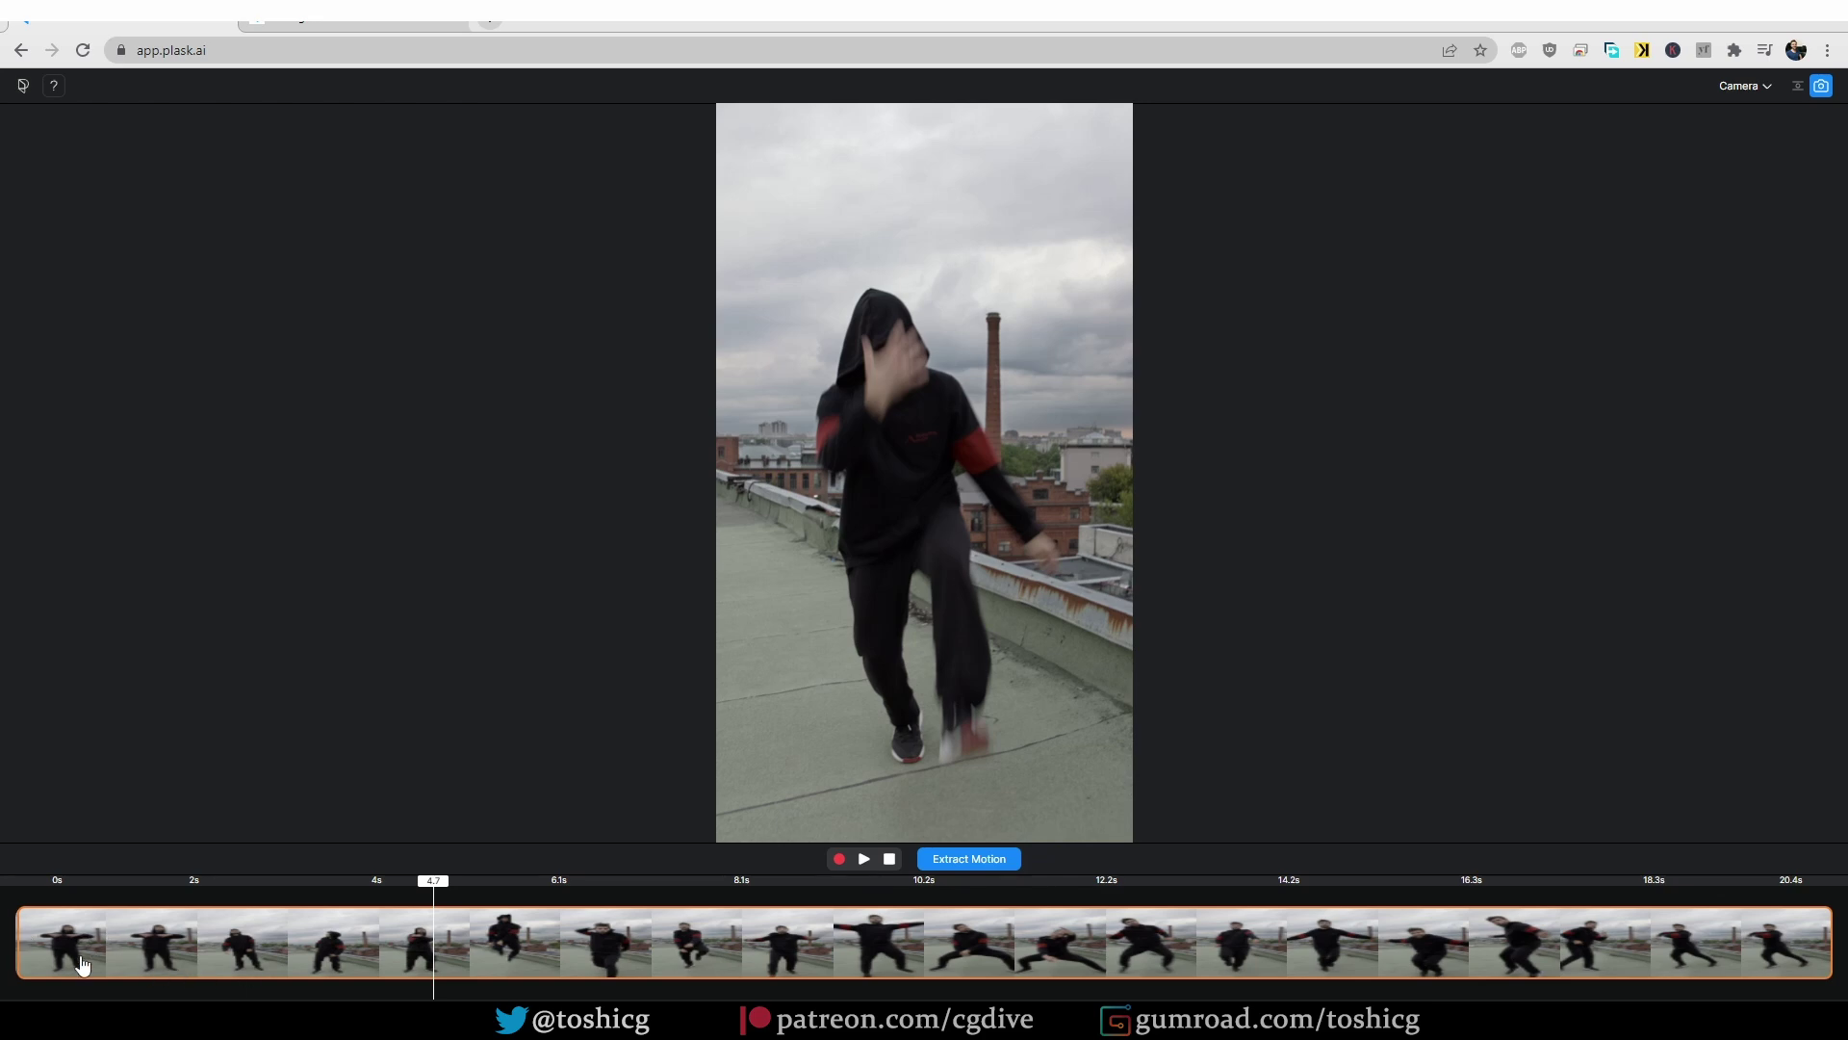
drag(18, 943, 109, 947)
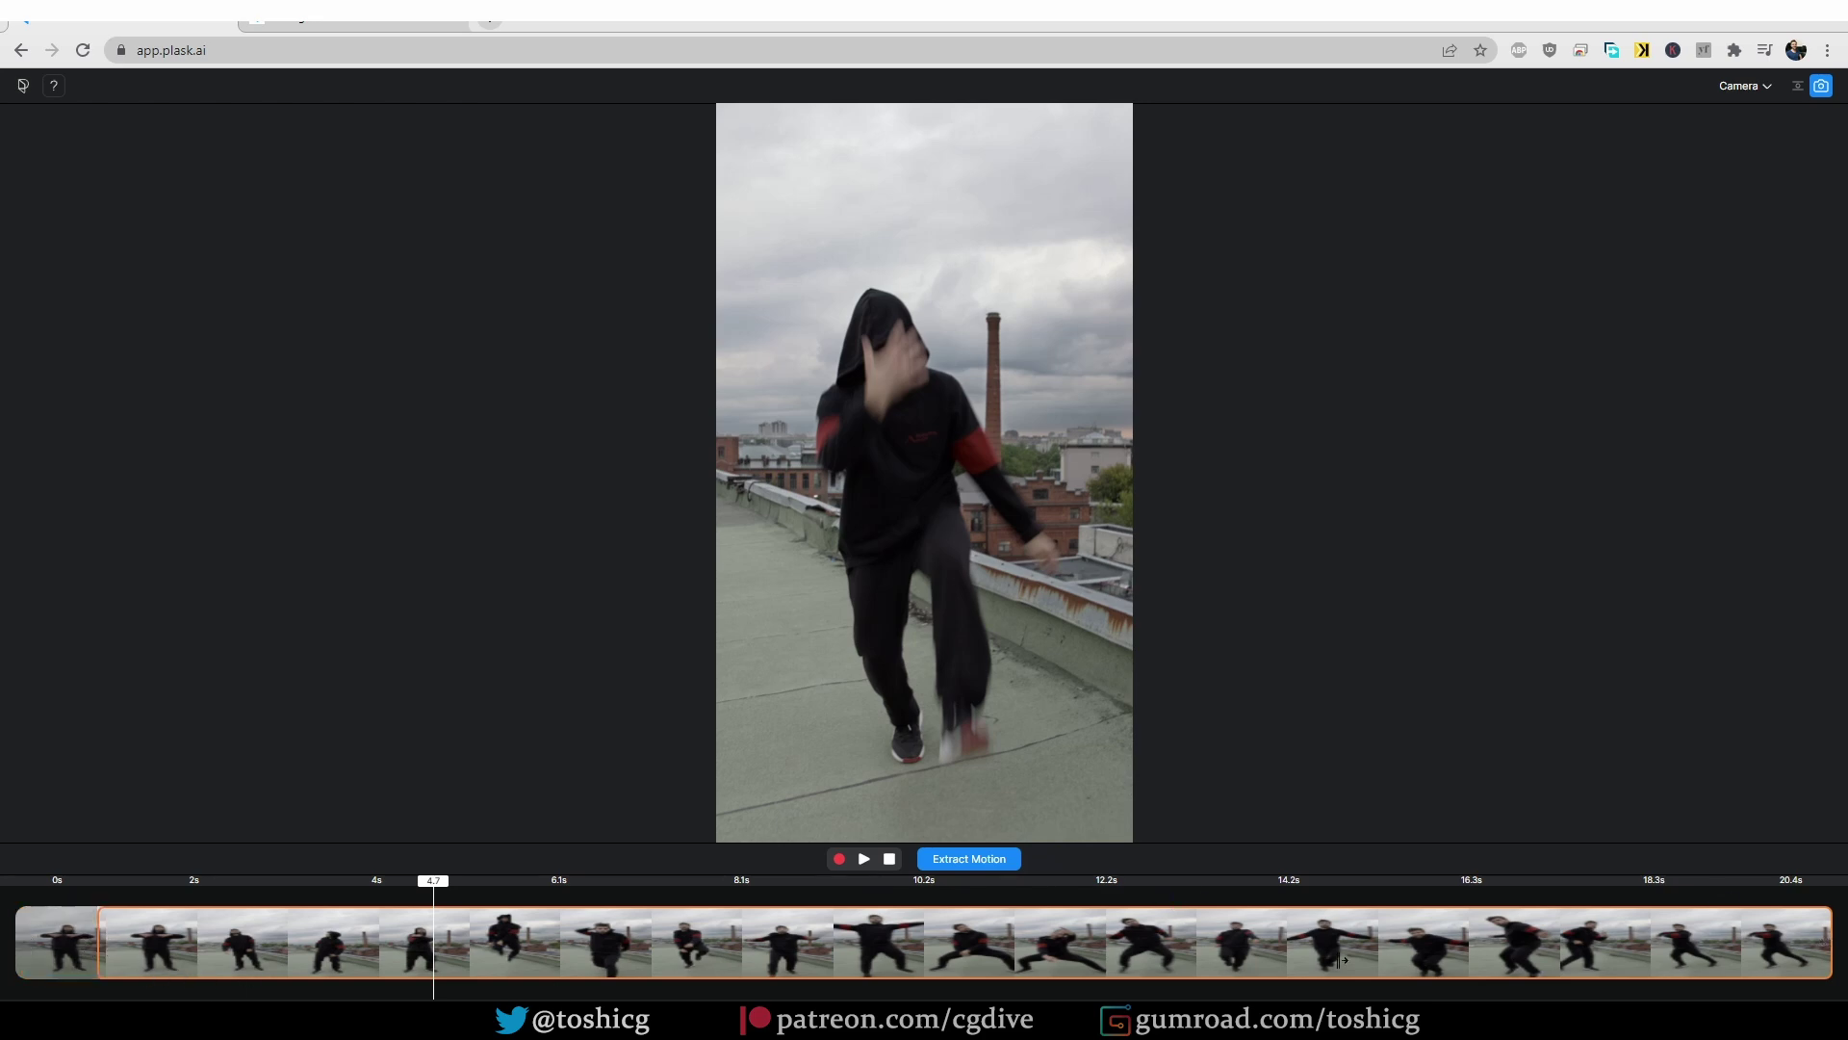
drag(1829, 960, 1202, 960)
click(864, 859)
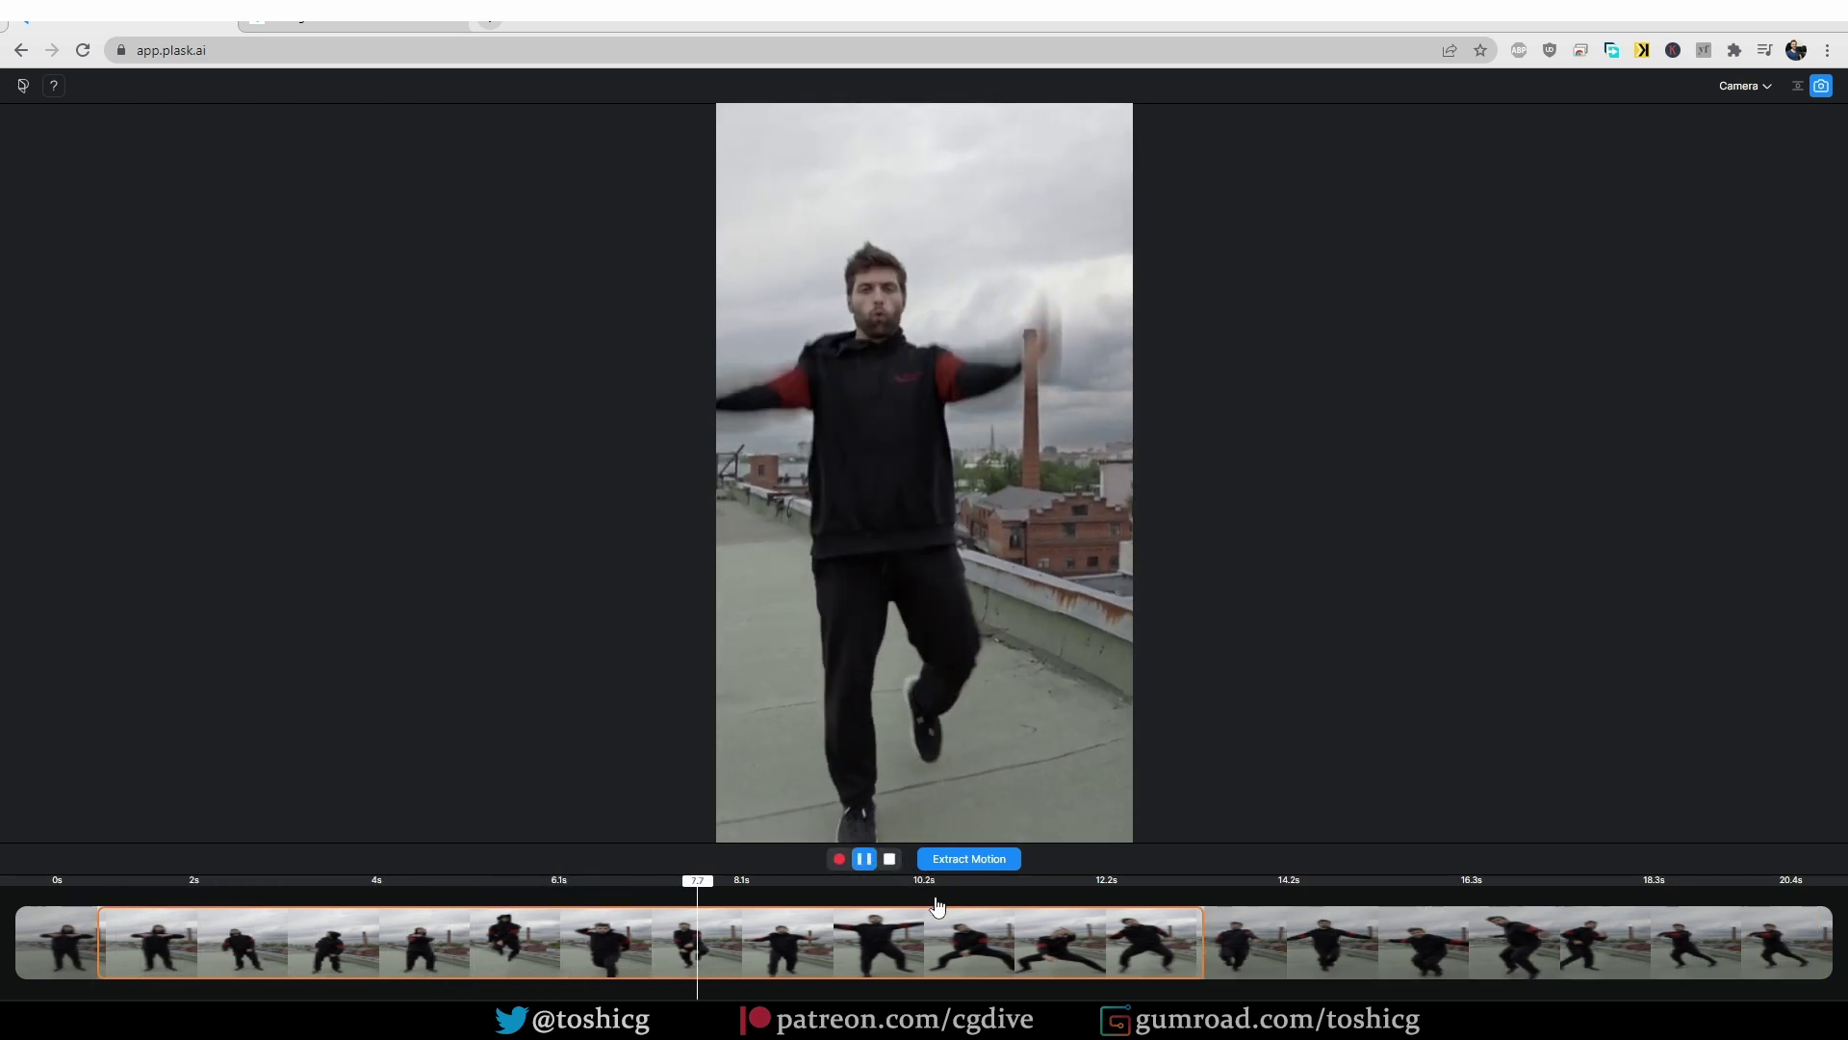
click(1179, 900)
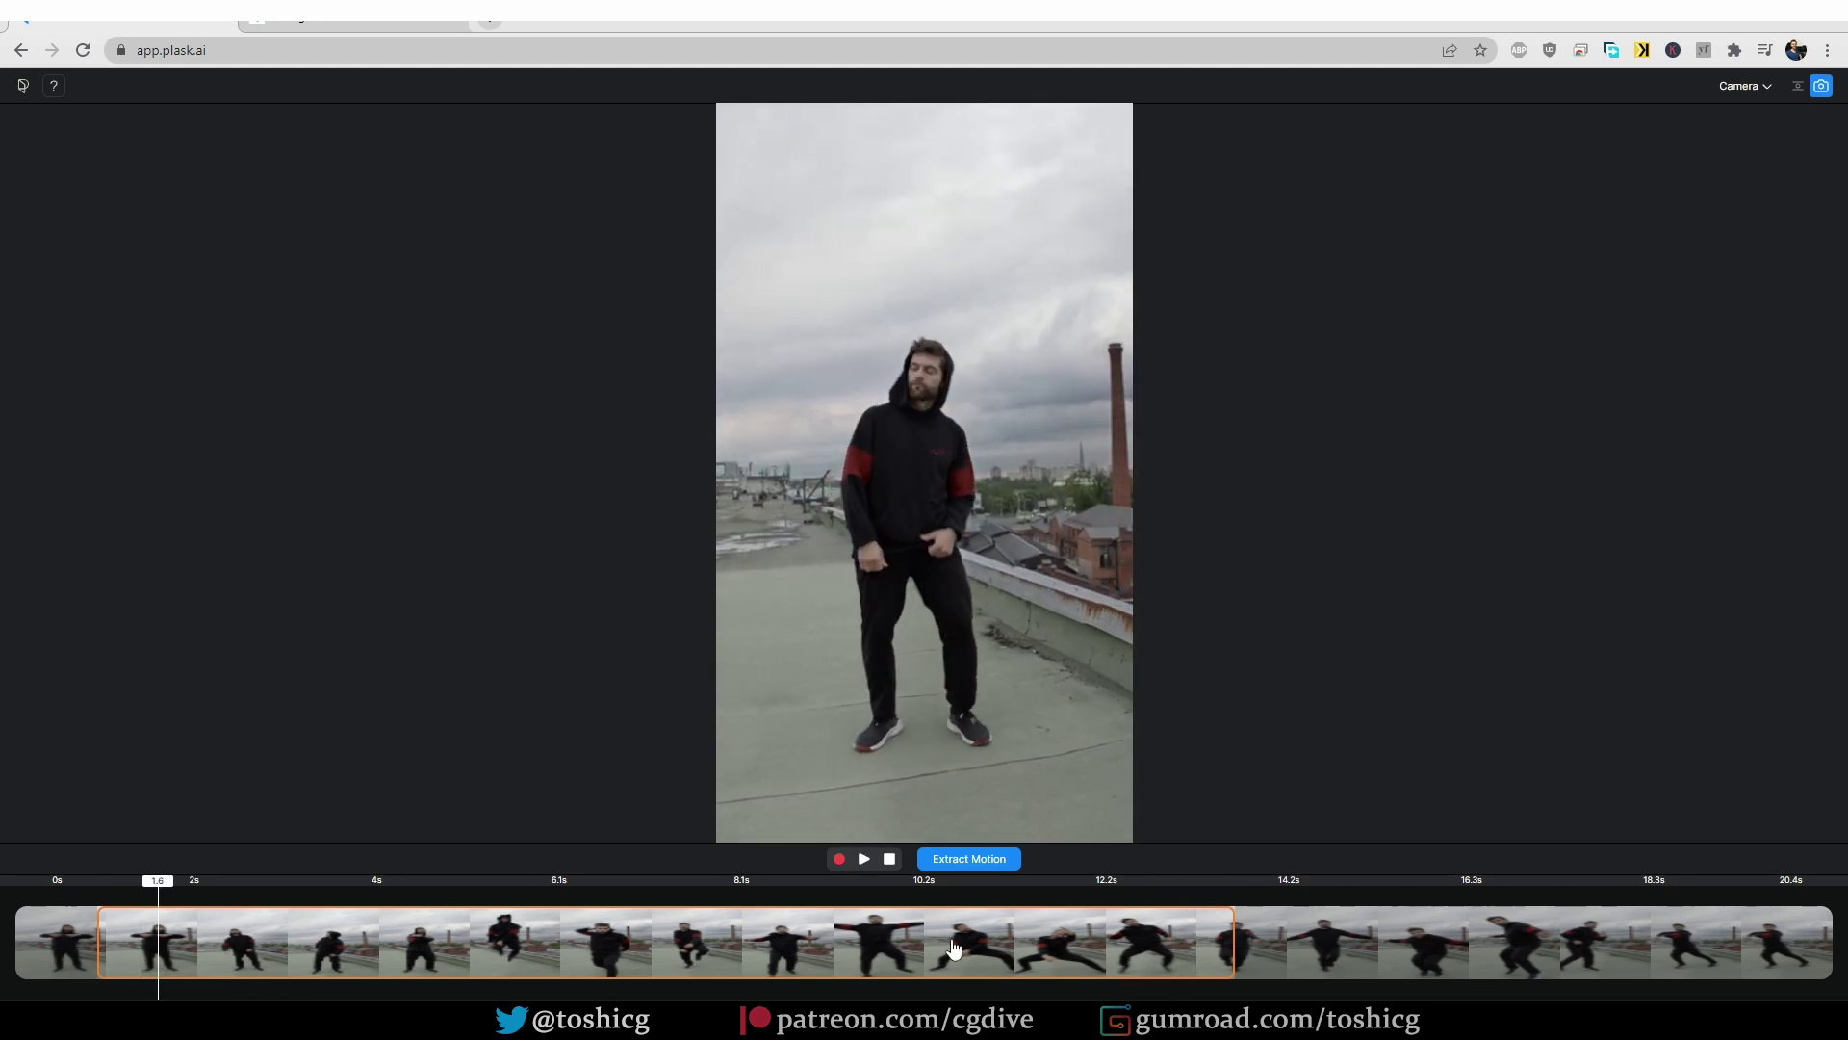
Step: Extract the motion from the trimmed video range under the name dance
click(966, 864)
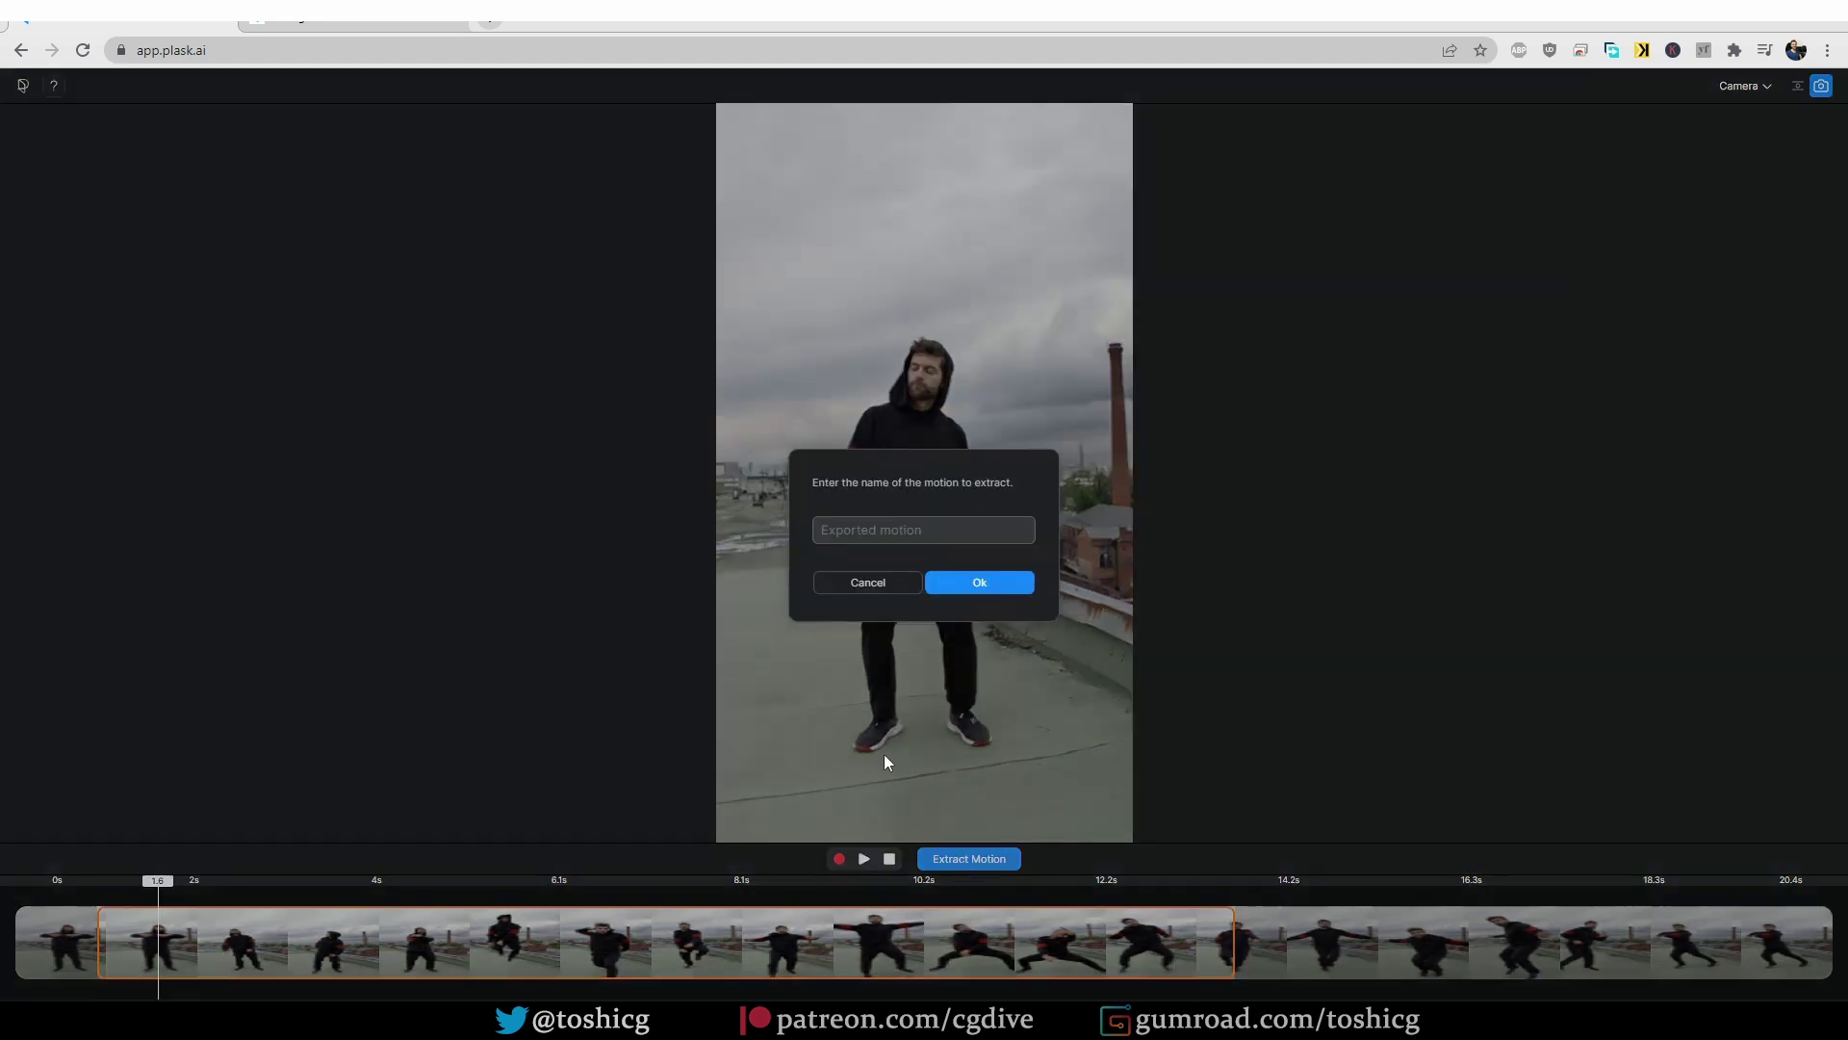
text(dance)
click(1006, 589)
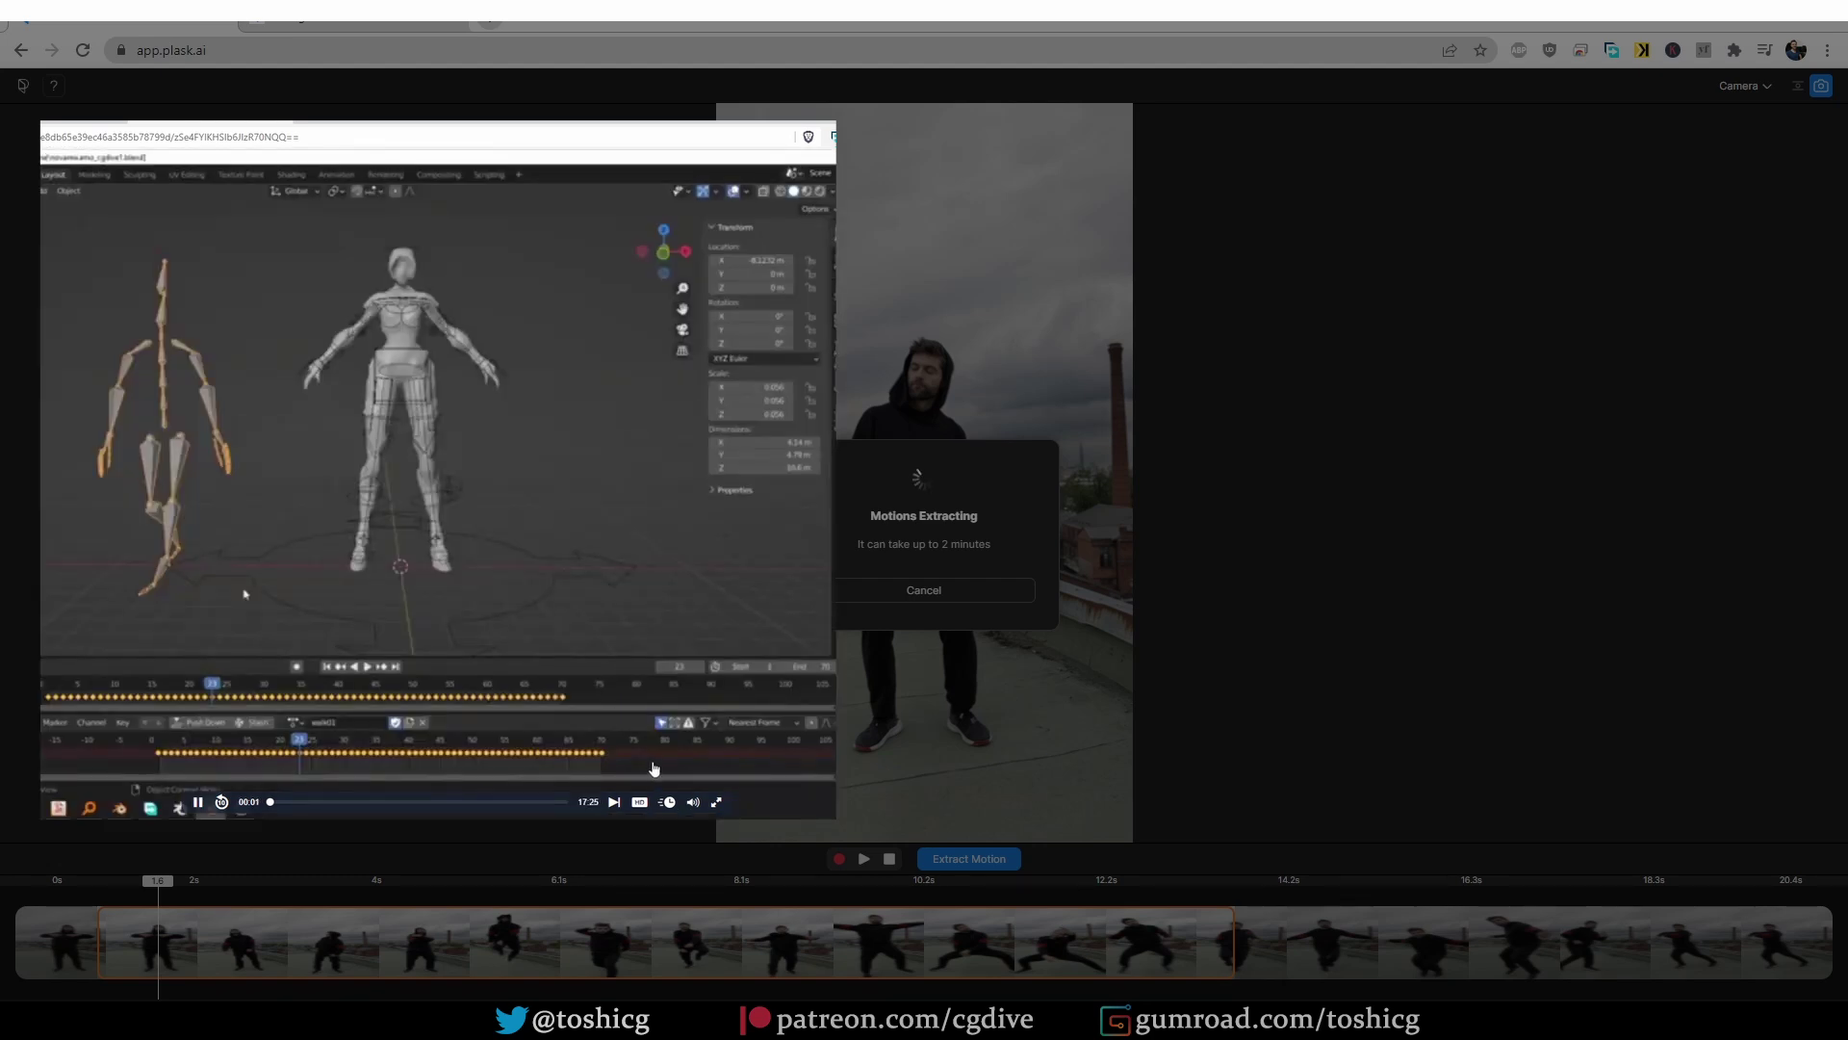
click(349, 801)
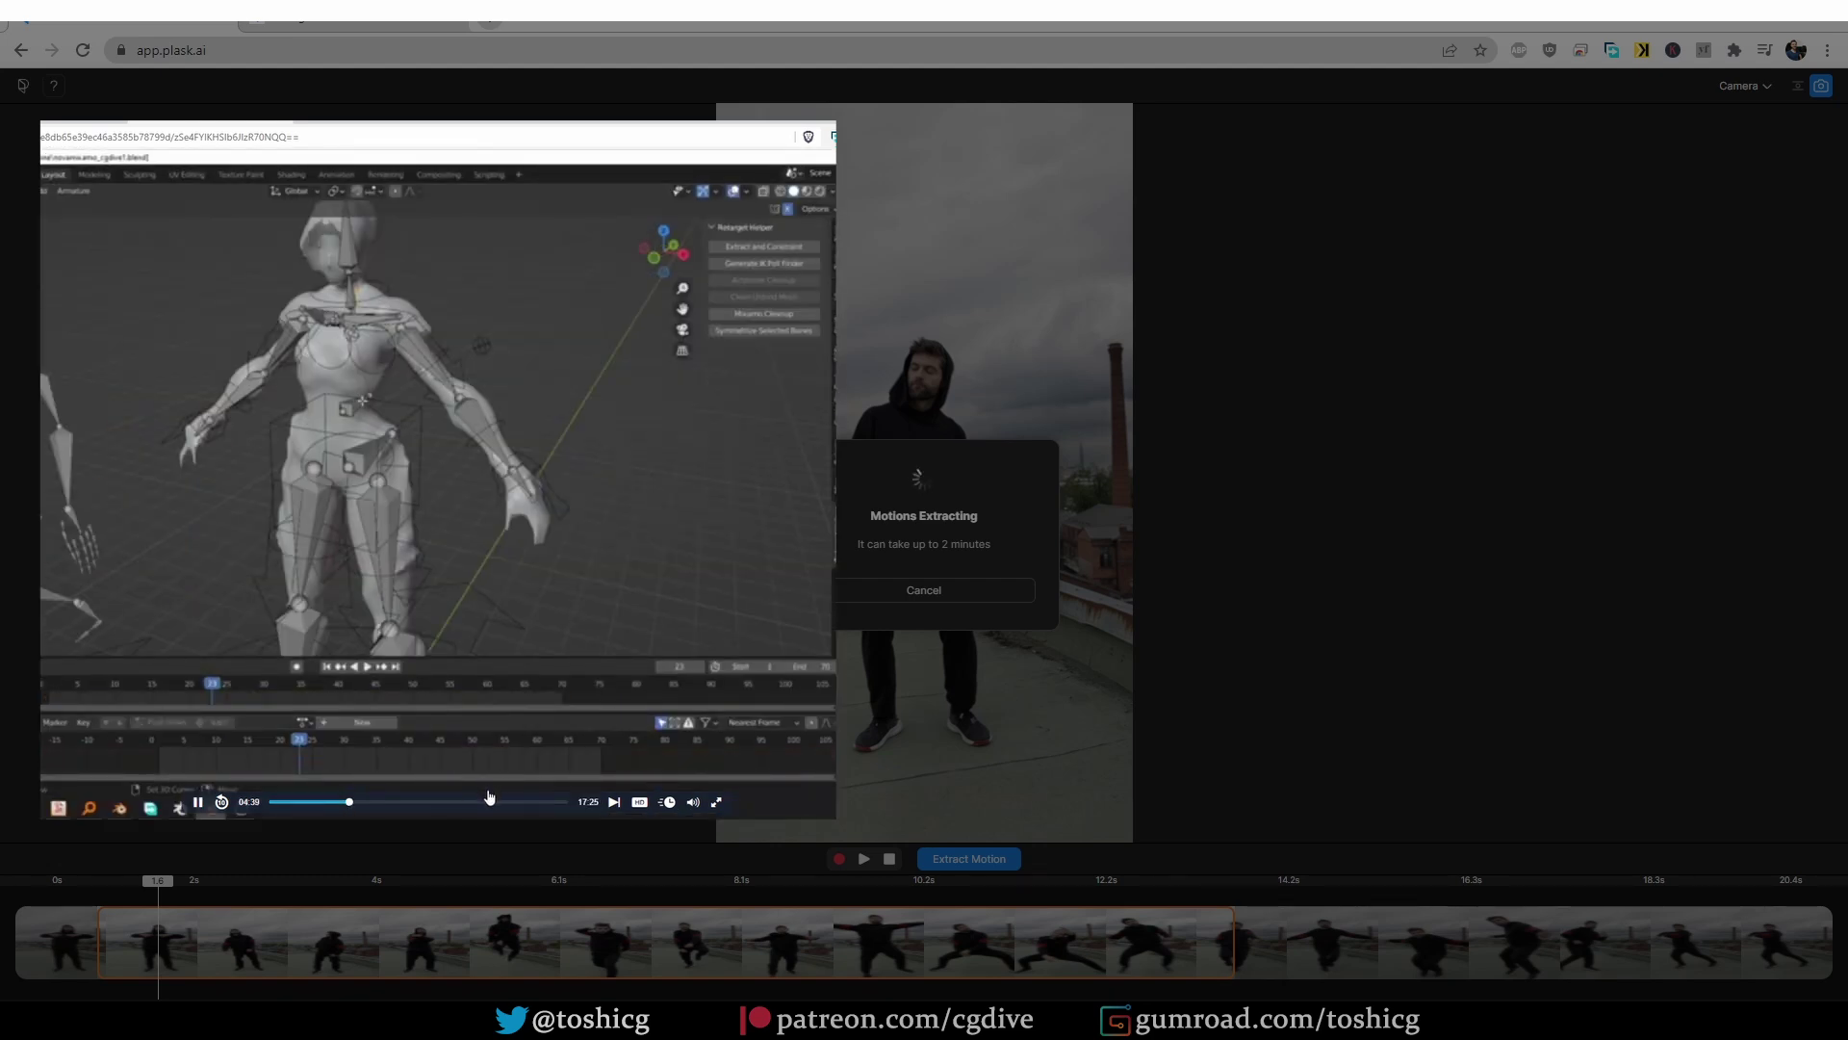
click(639, 802)
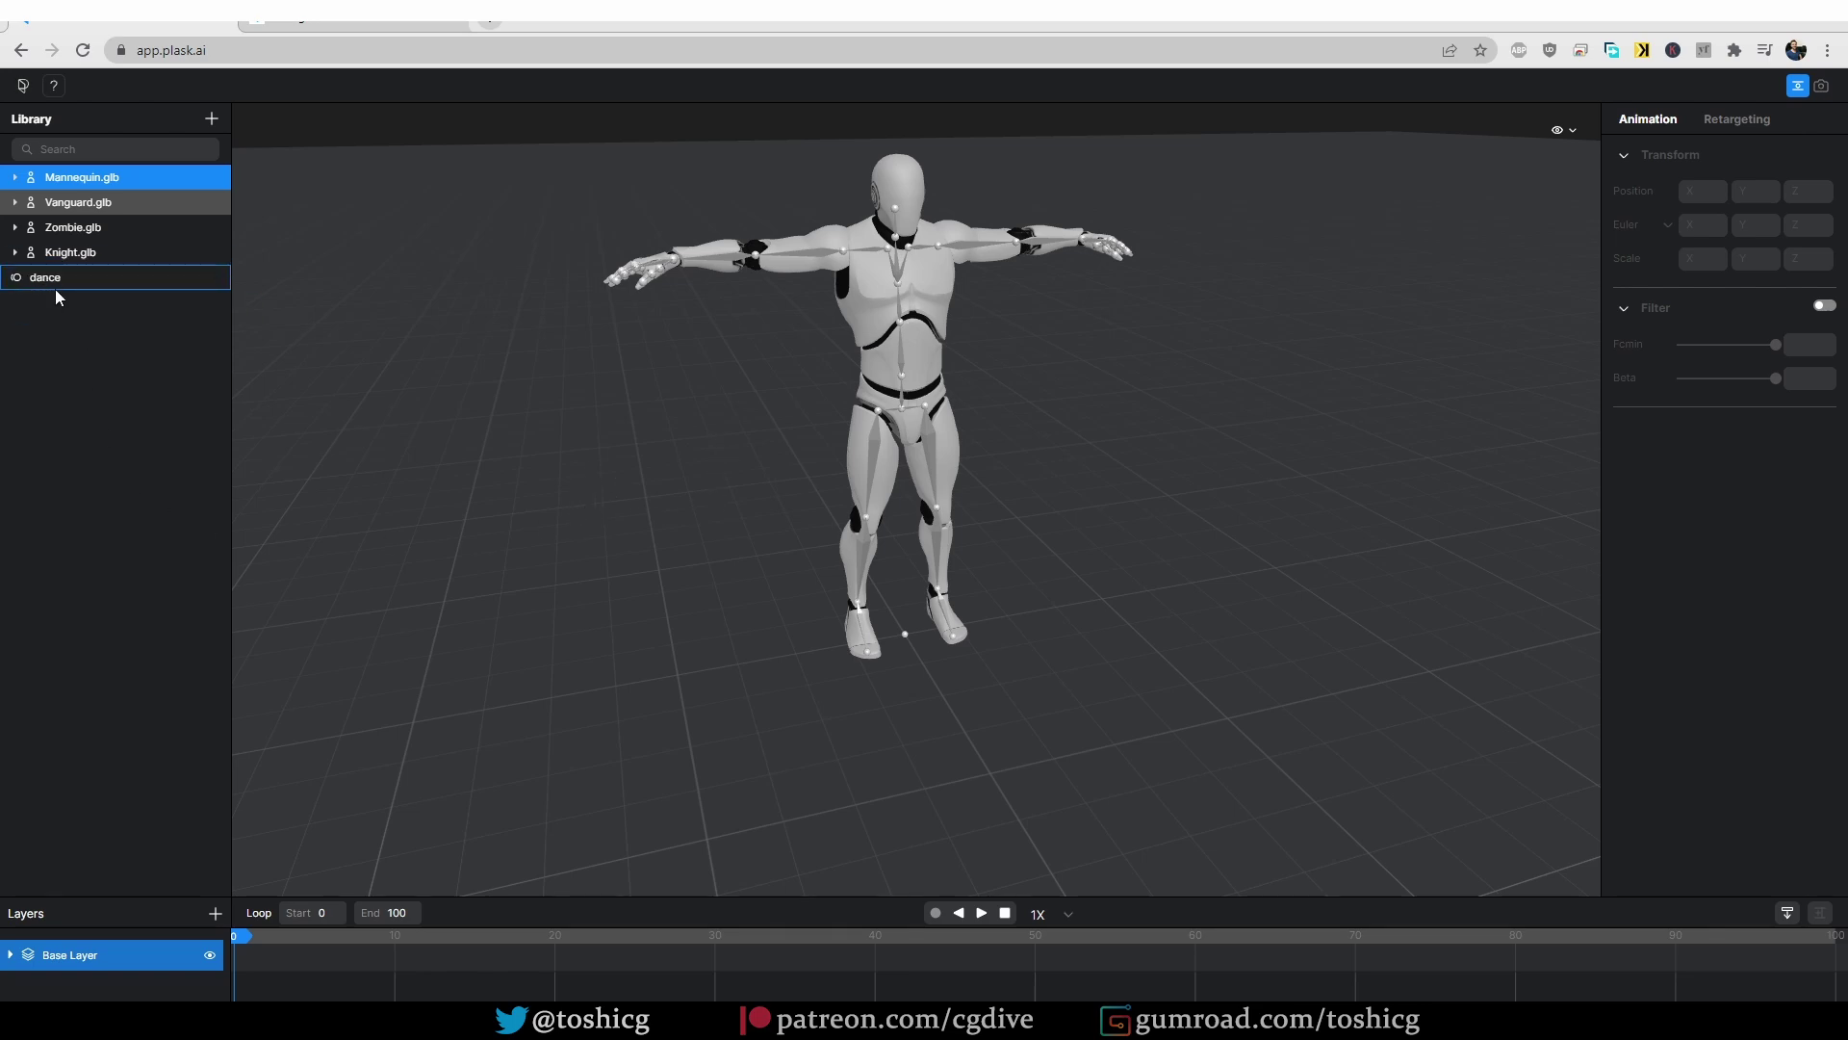
Step: Apply the extracted dance motion to Mannequin.glb and play back part of the animation
drag(37, 287, 92, 179)
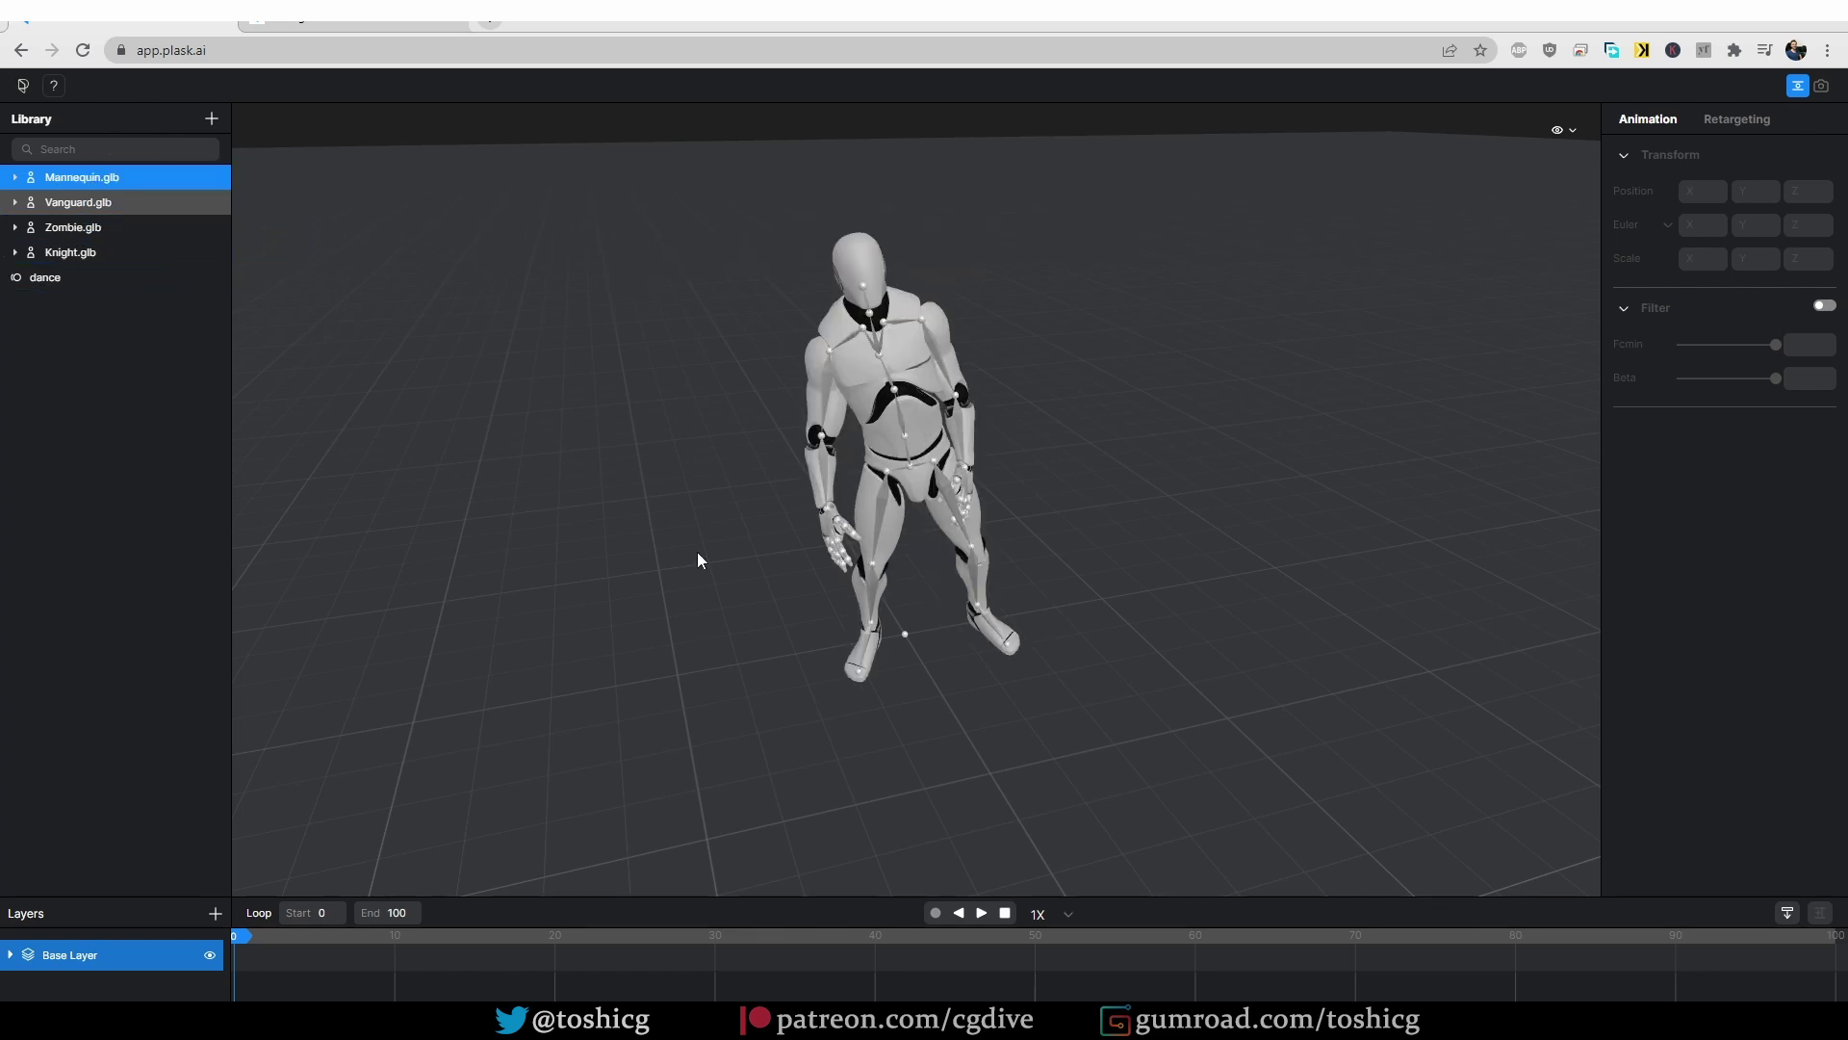
click(982, 914)
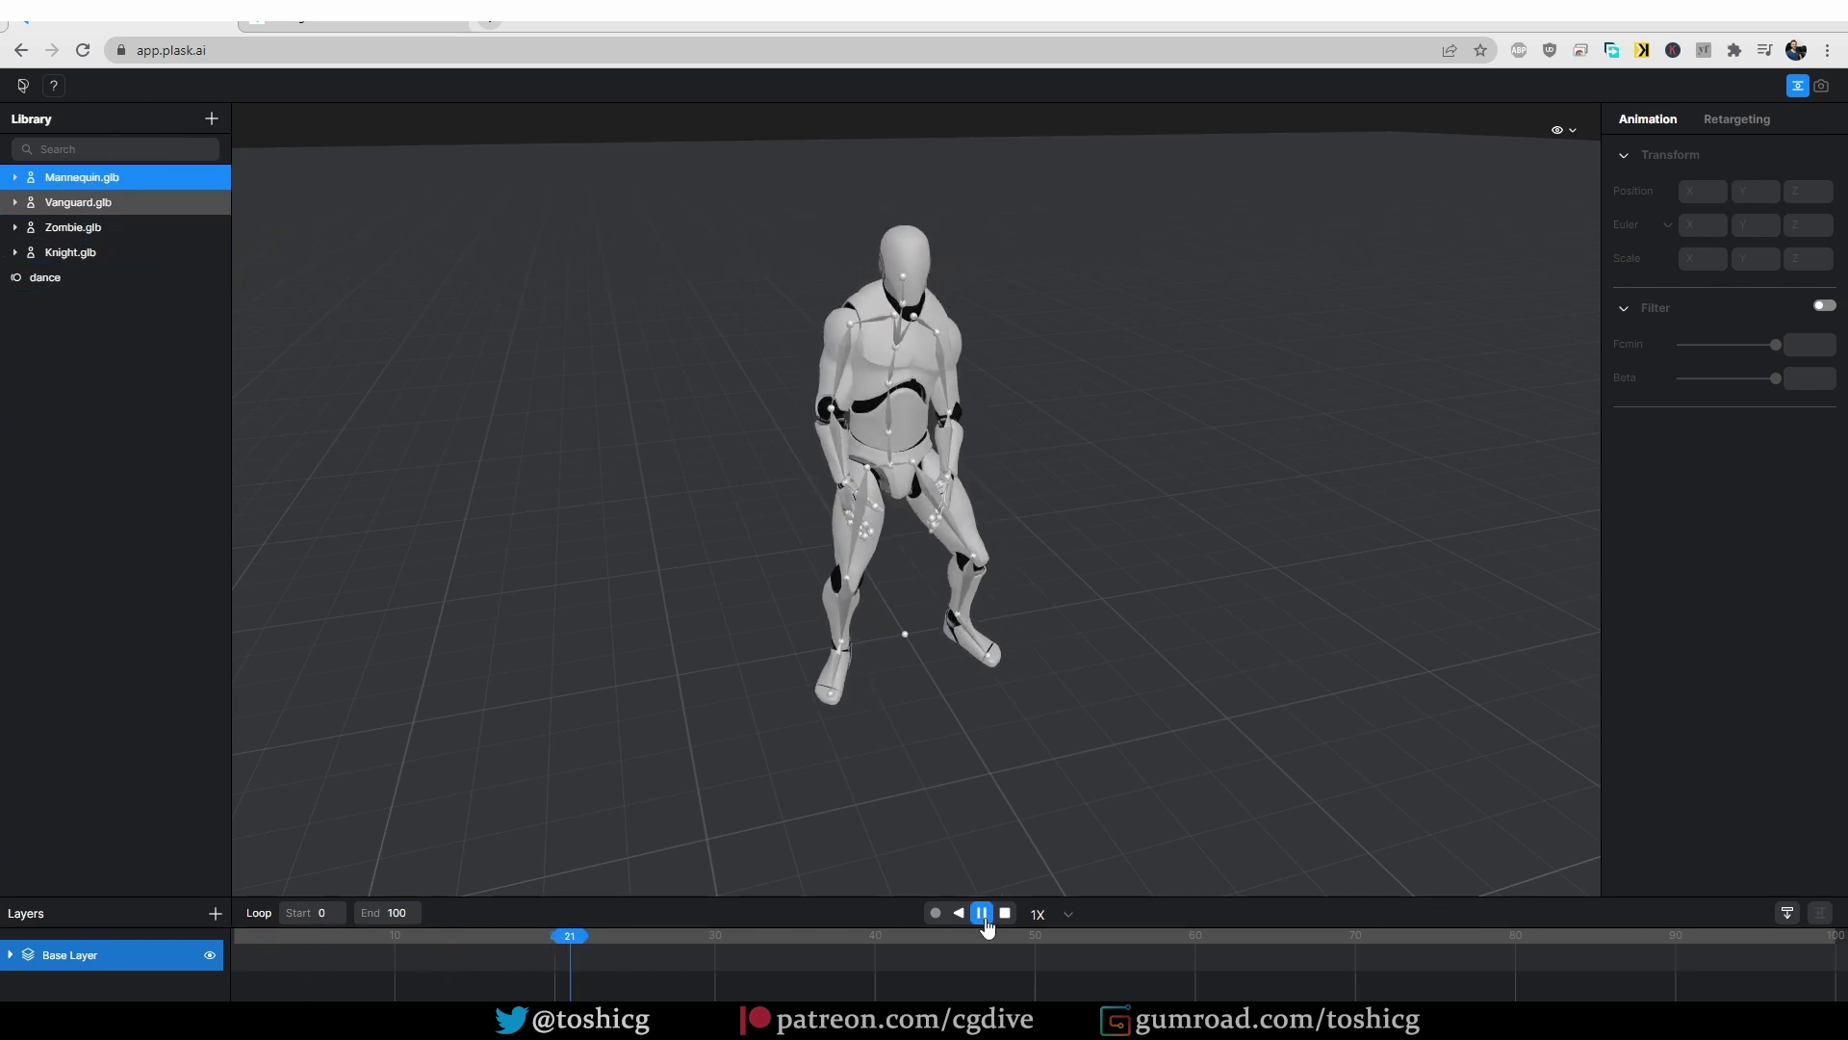
click(1005, 914)
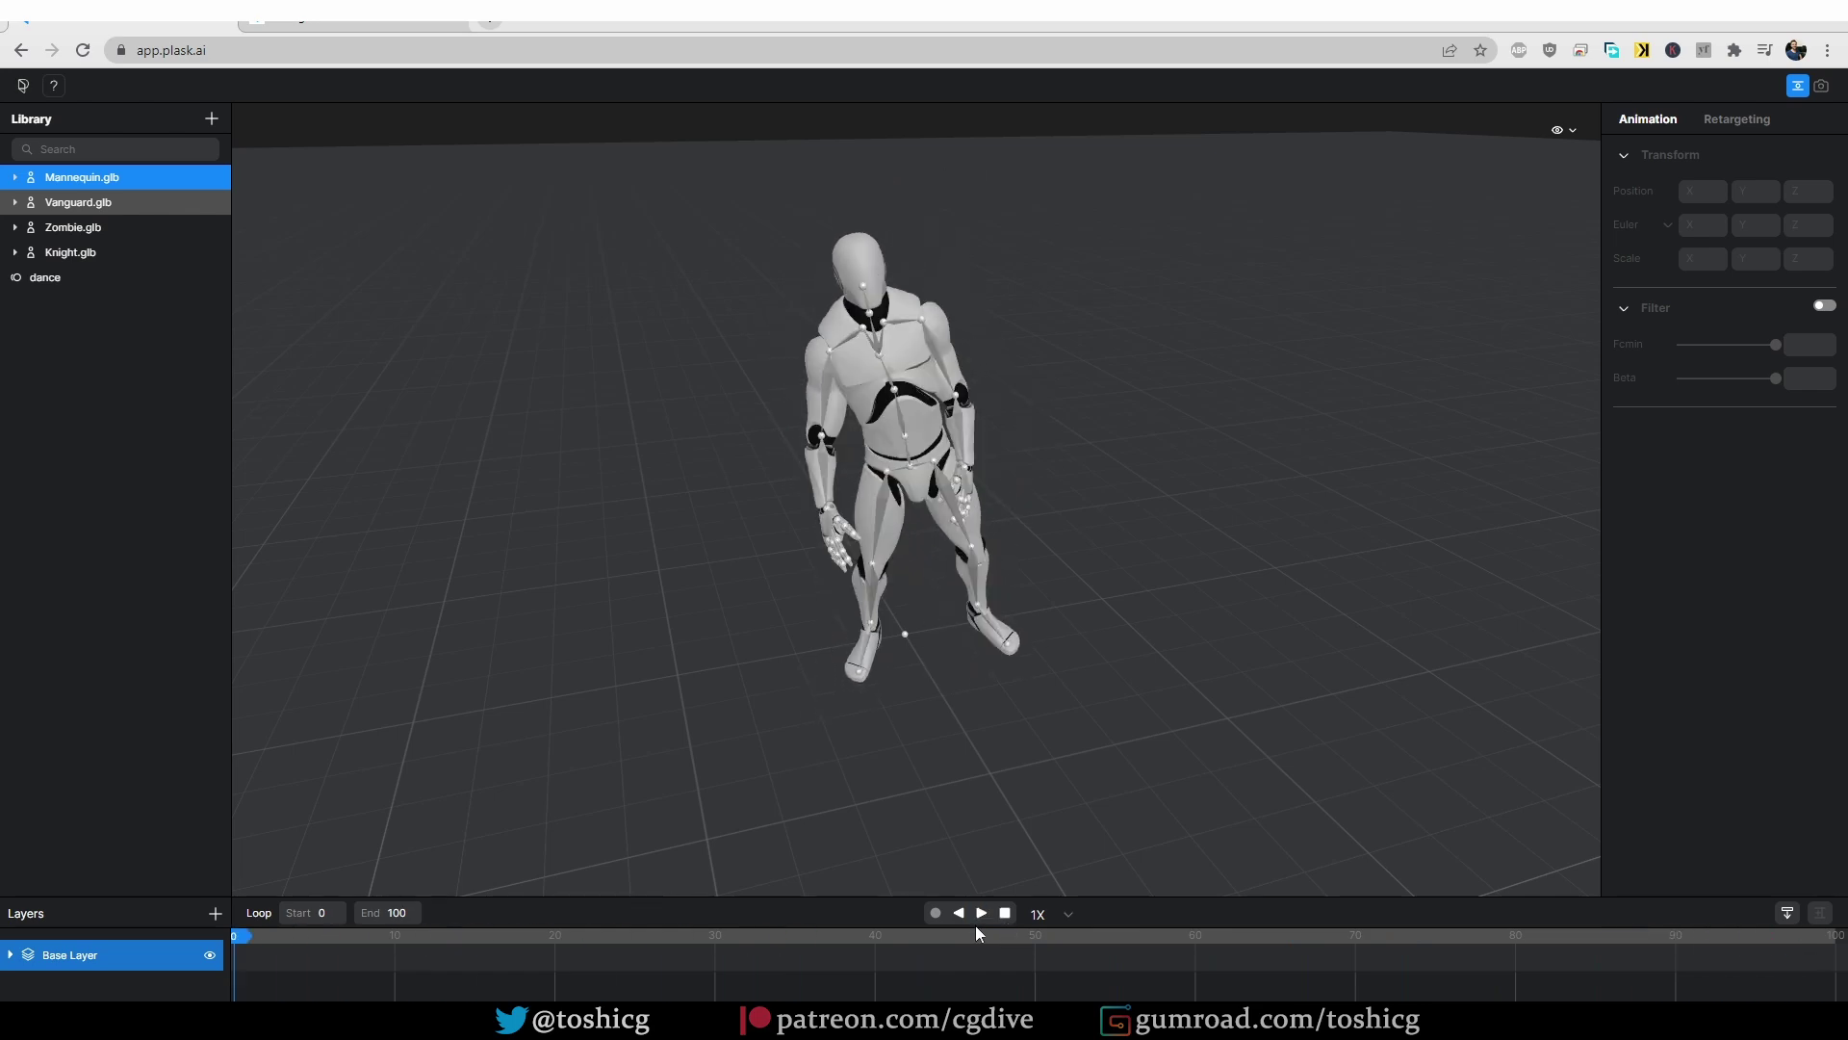
Step: Apply the extracted dance motion to Vanguard.glb
click(42, 283)
drag(41, 281, 85, 206)
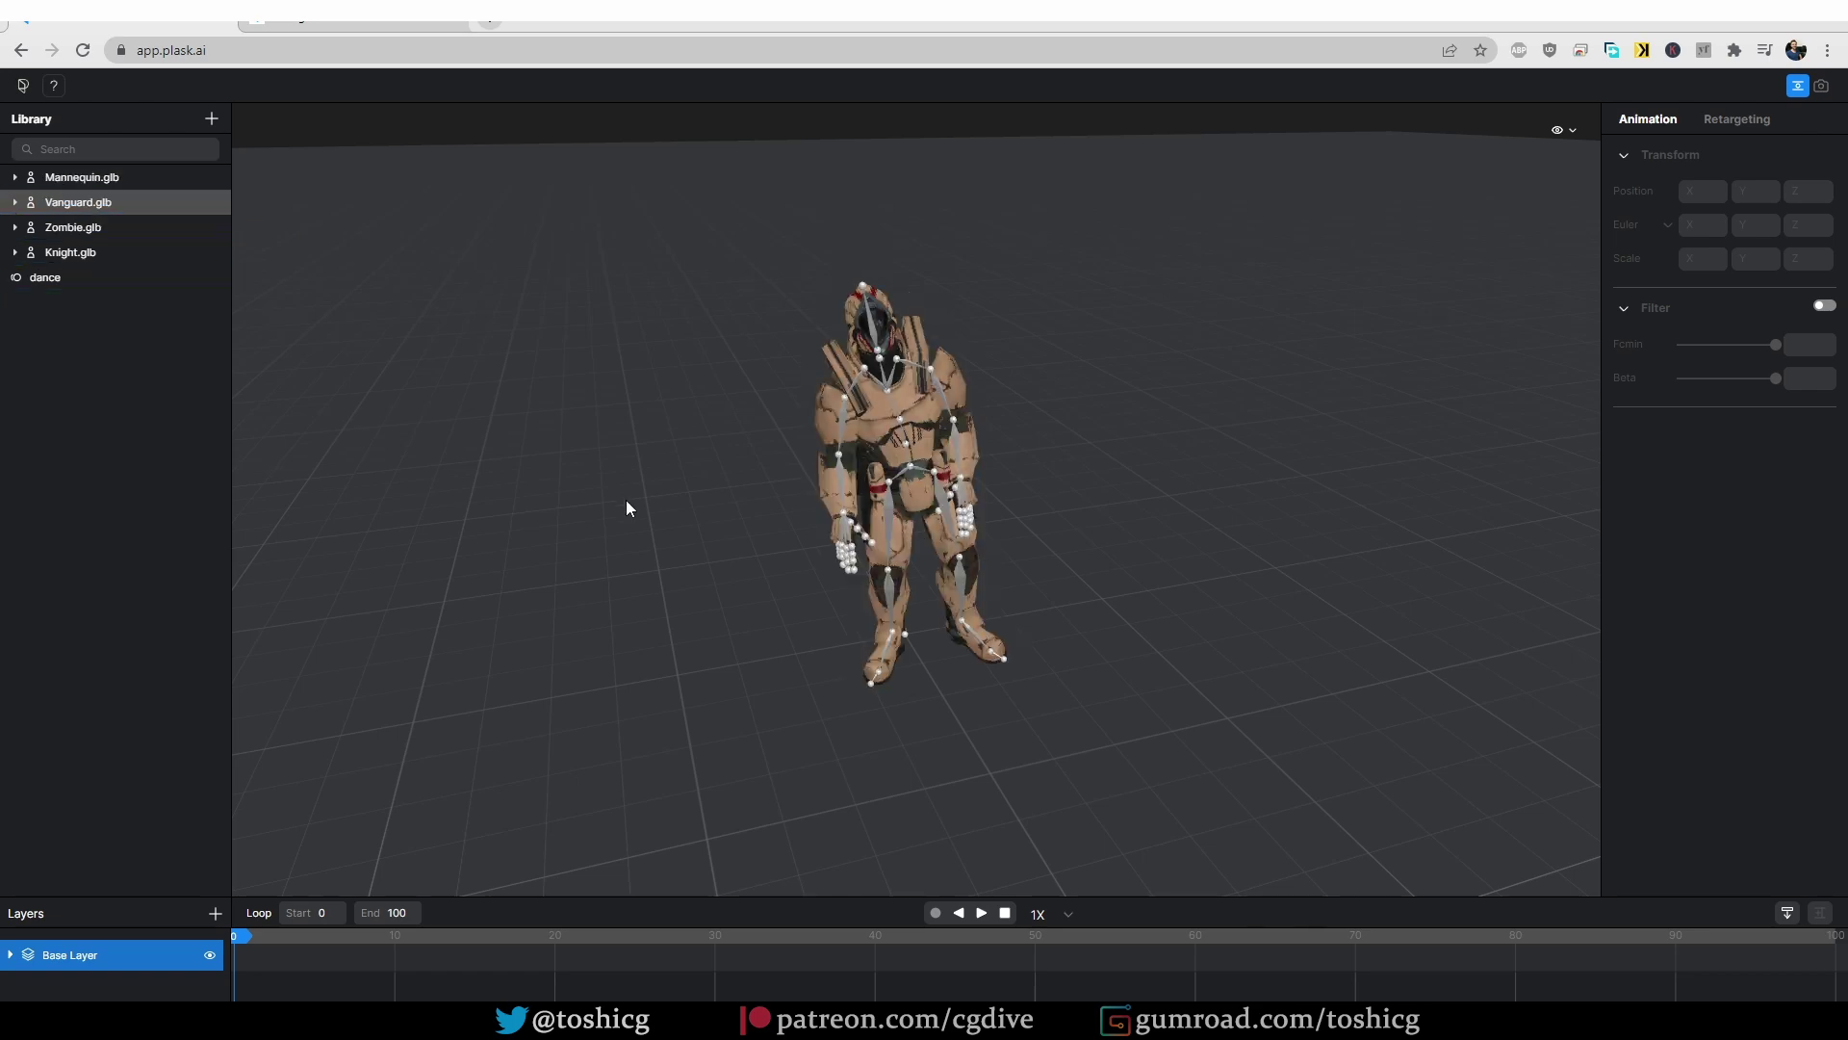
Step: Visualize the dance motion stored under Mannequin.glb and move the playhead to frame 22
click(15, 178)
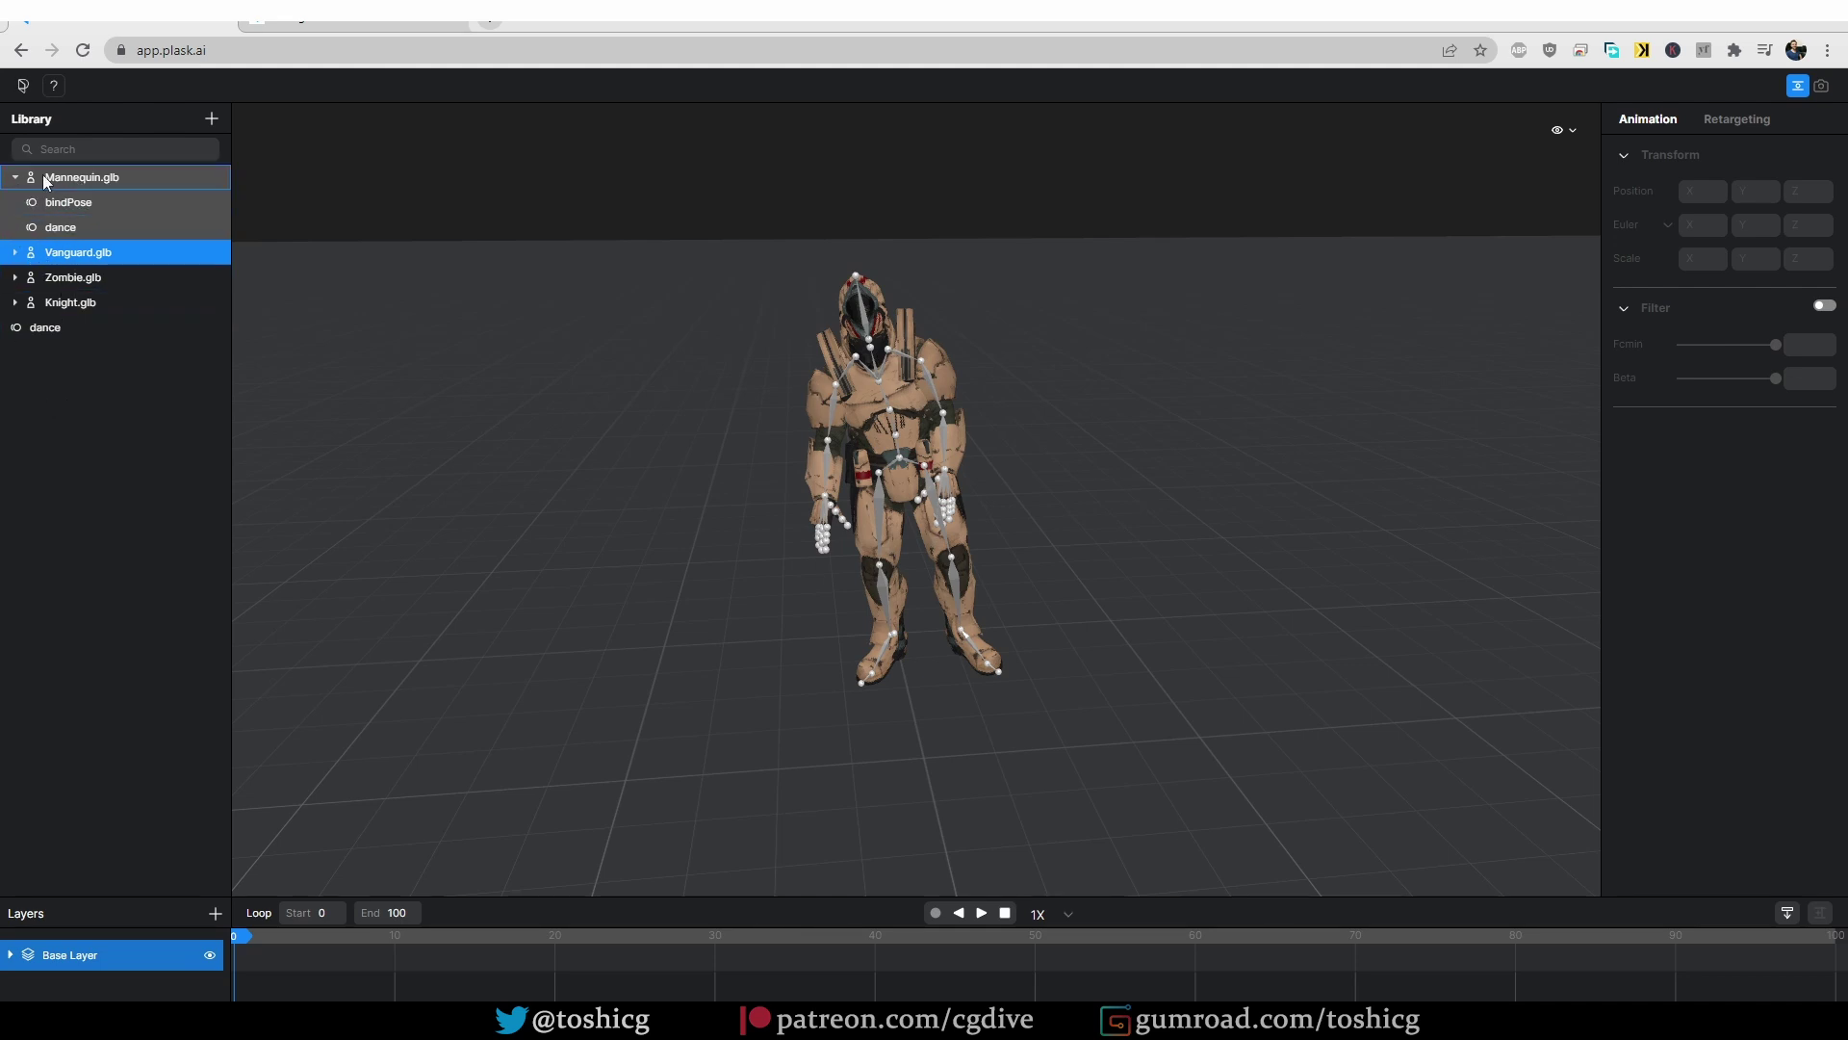
right_click(71, 231)
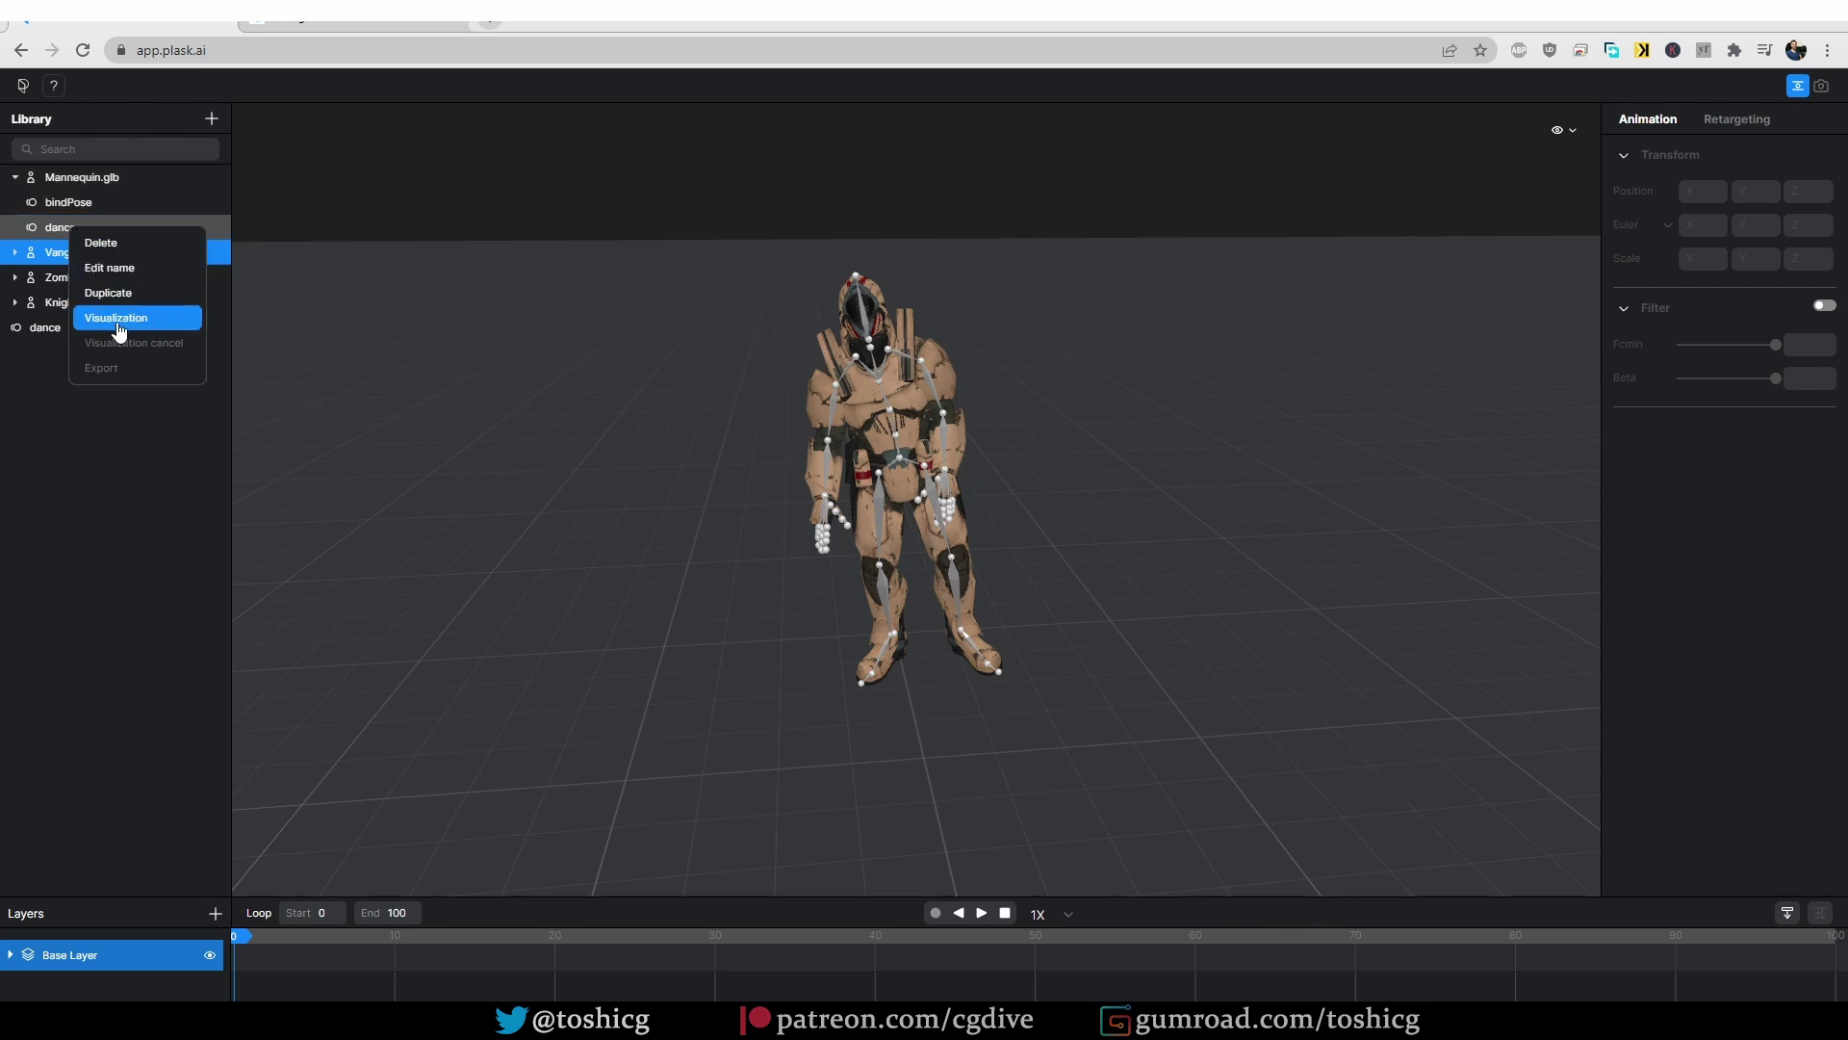
click(157, 322)
click(585, 935)
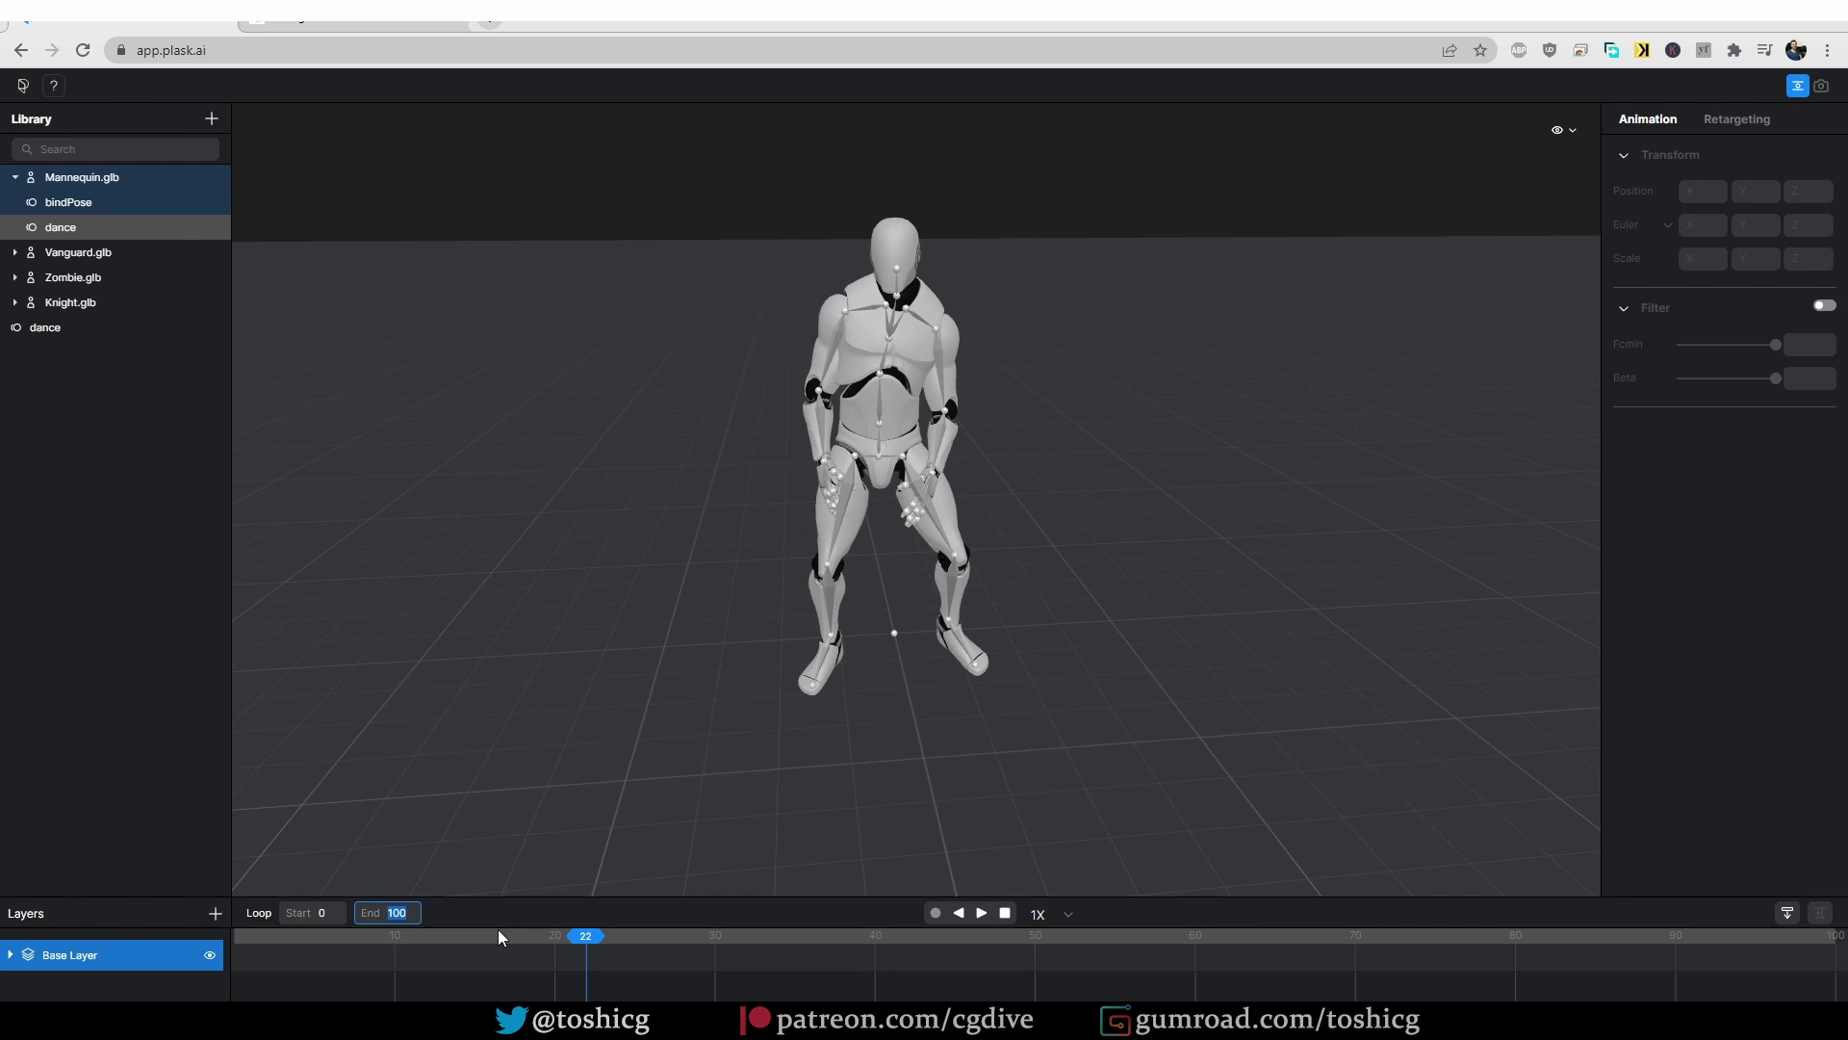
Step: Set the loop's end frame to 200 and play back the dance animation, stopping it at the start frame
text(200)
key(Return)
click(982, 913)
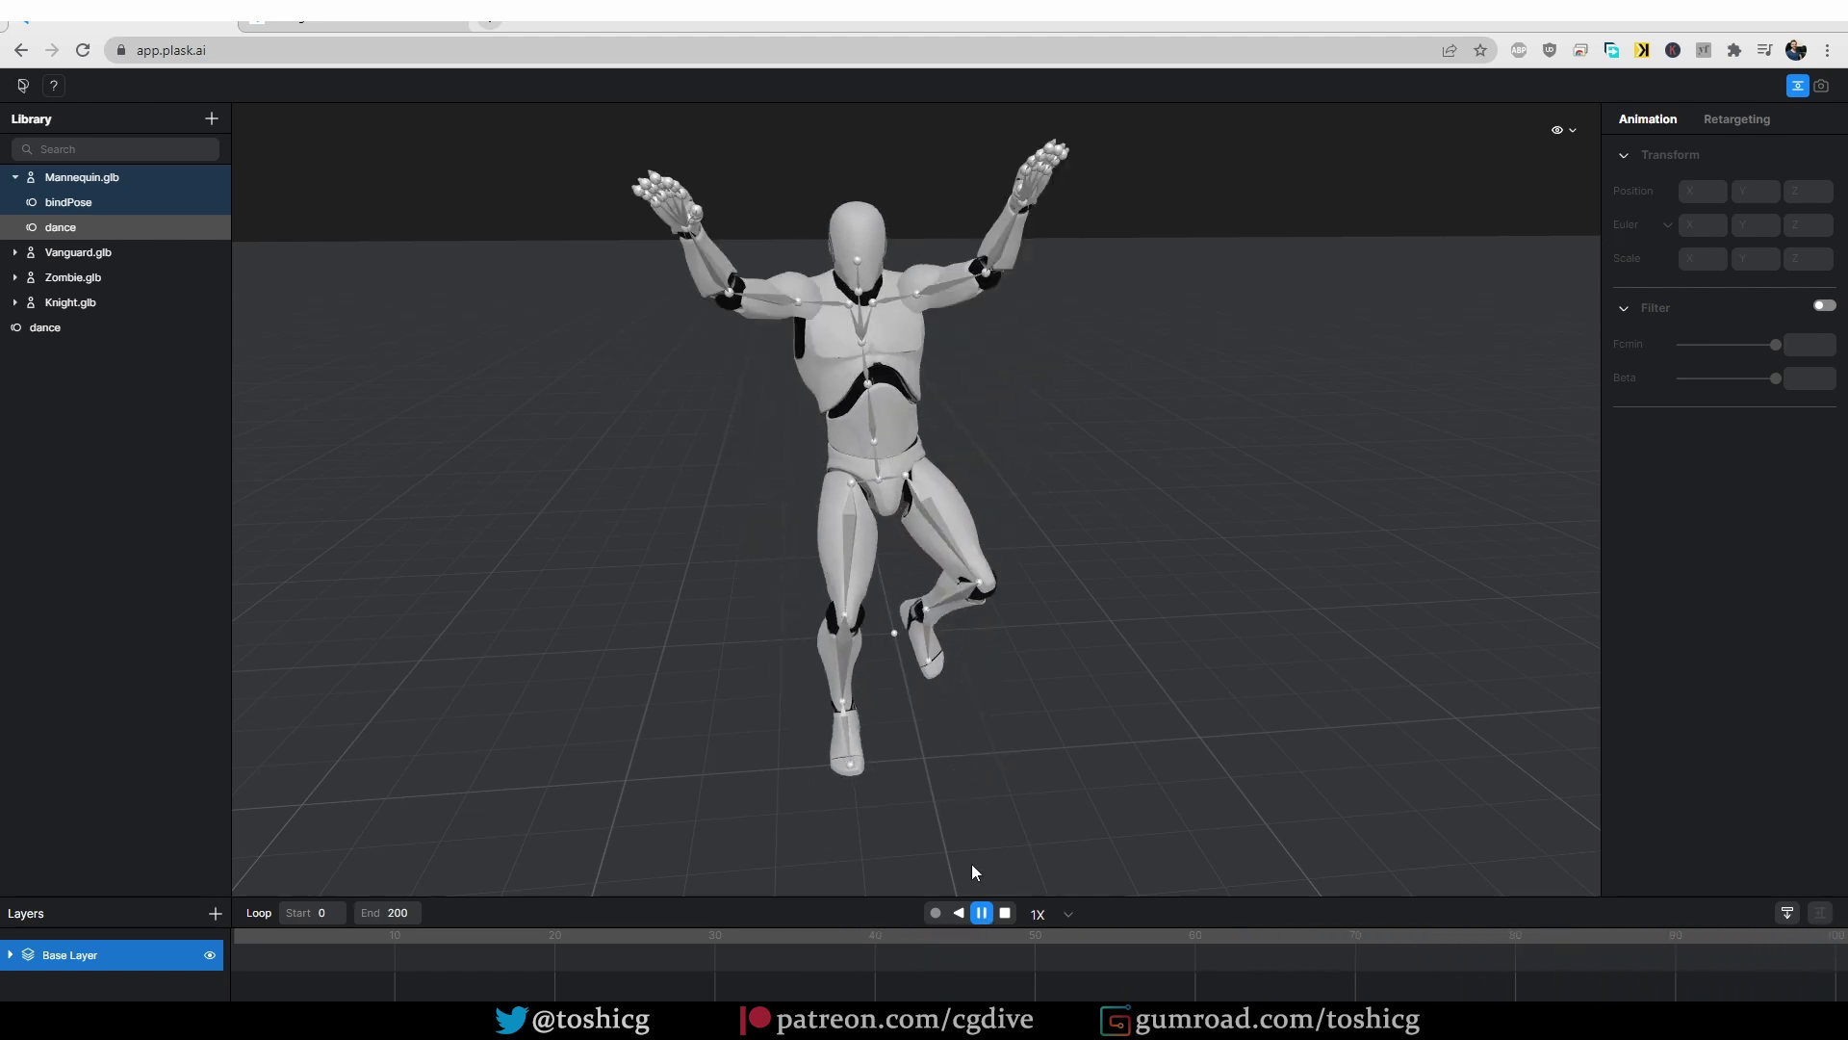
key(space)
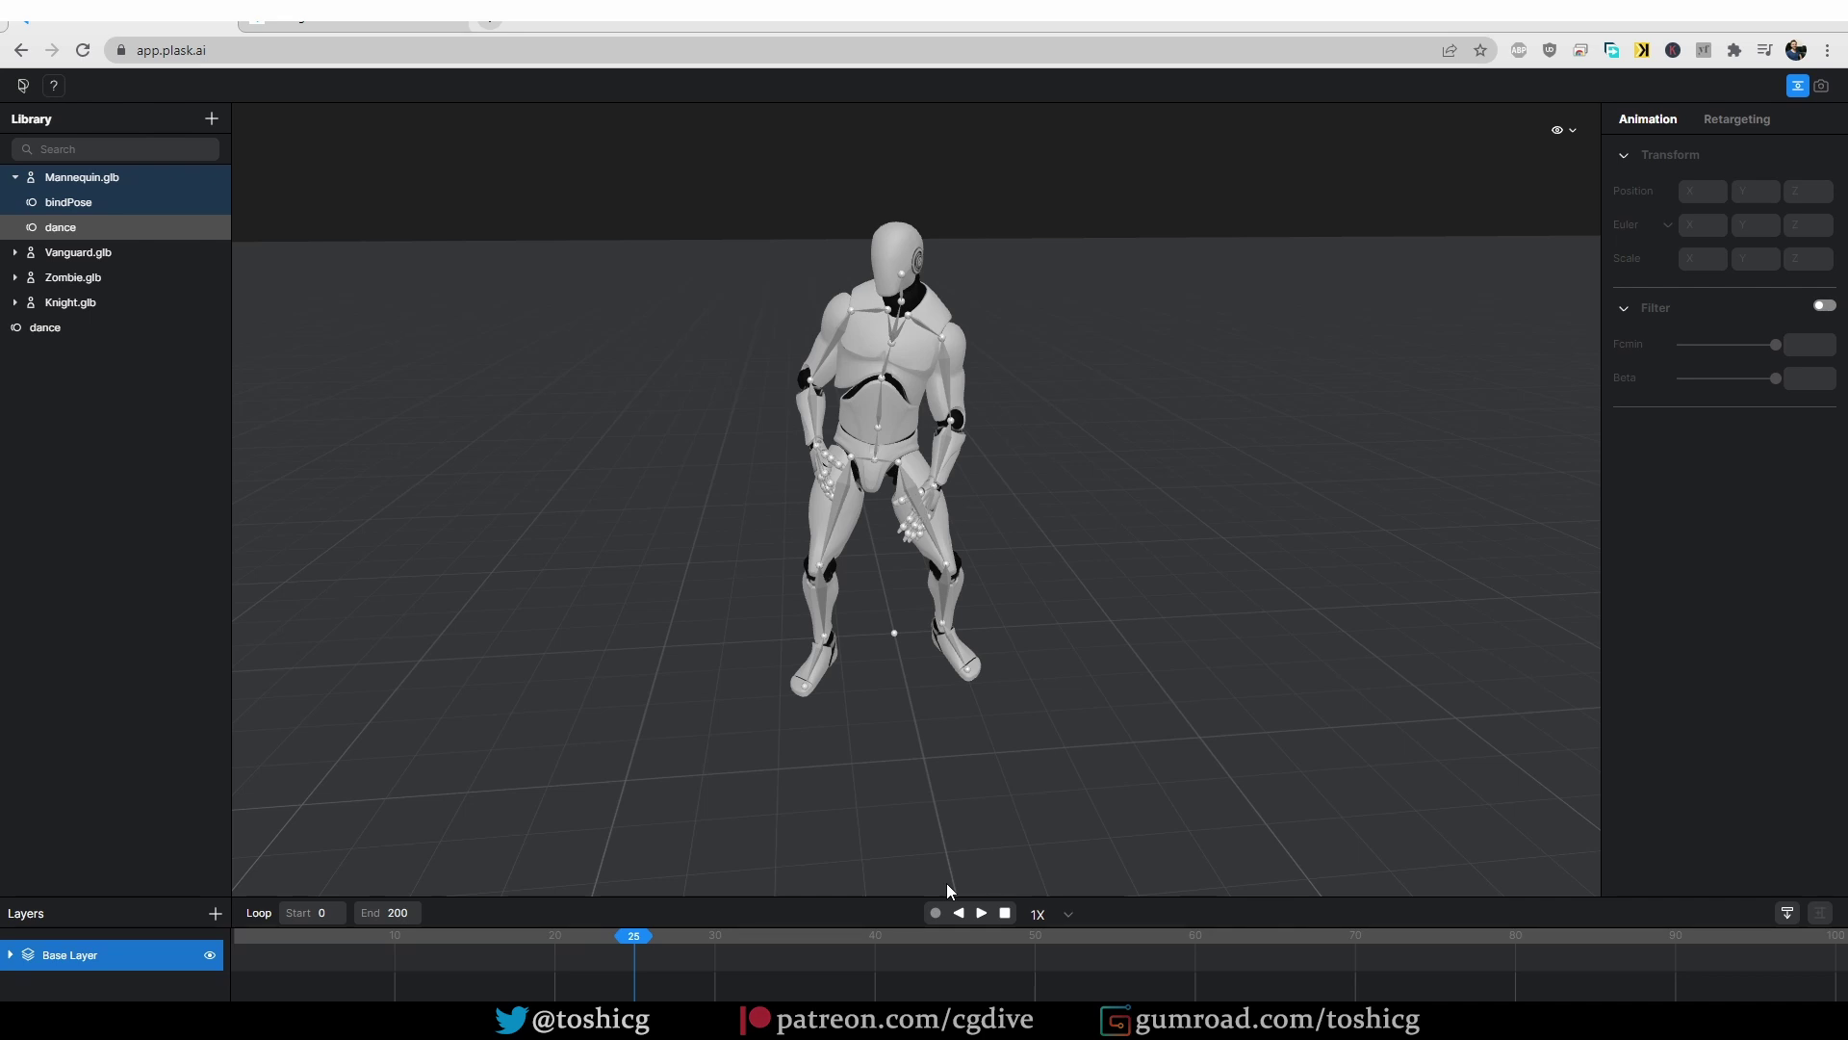
key(space)
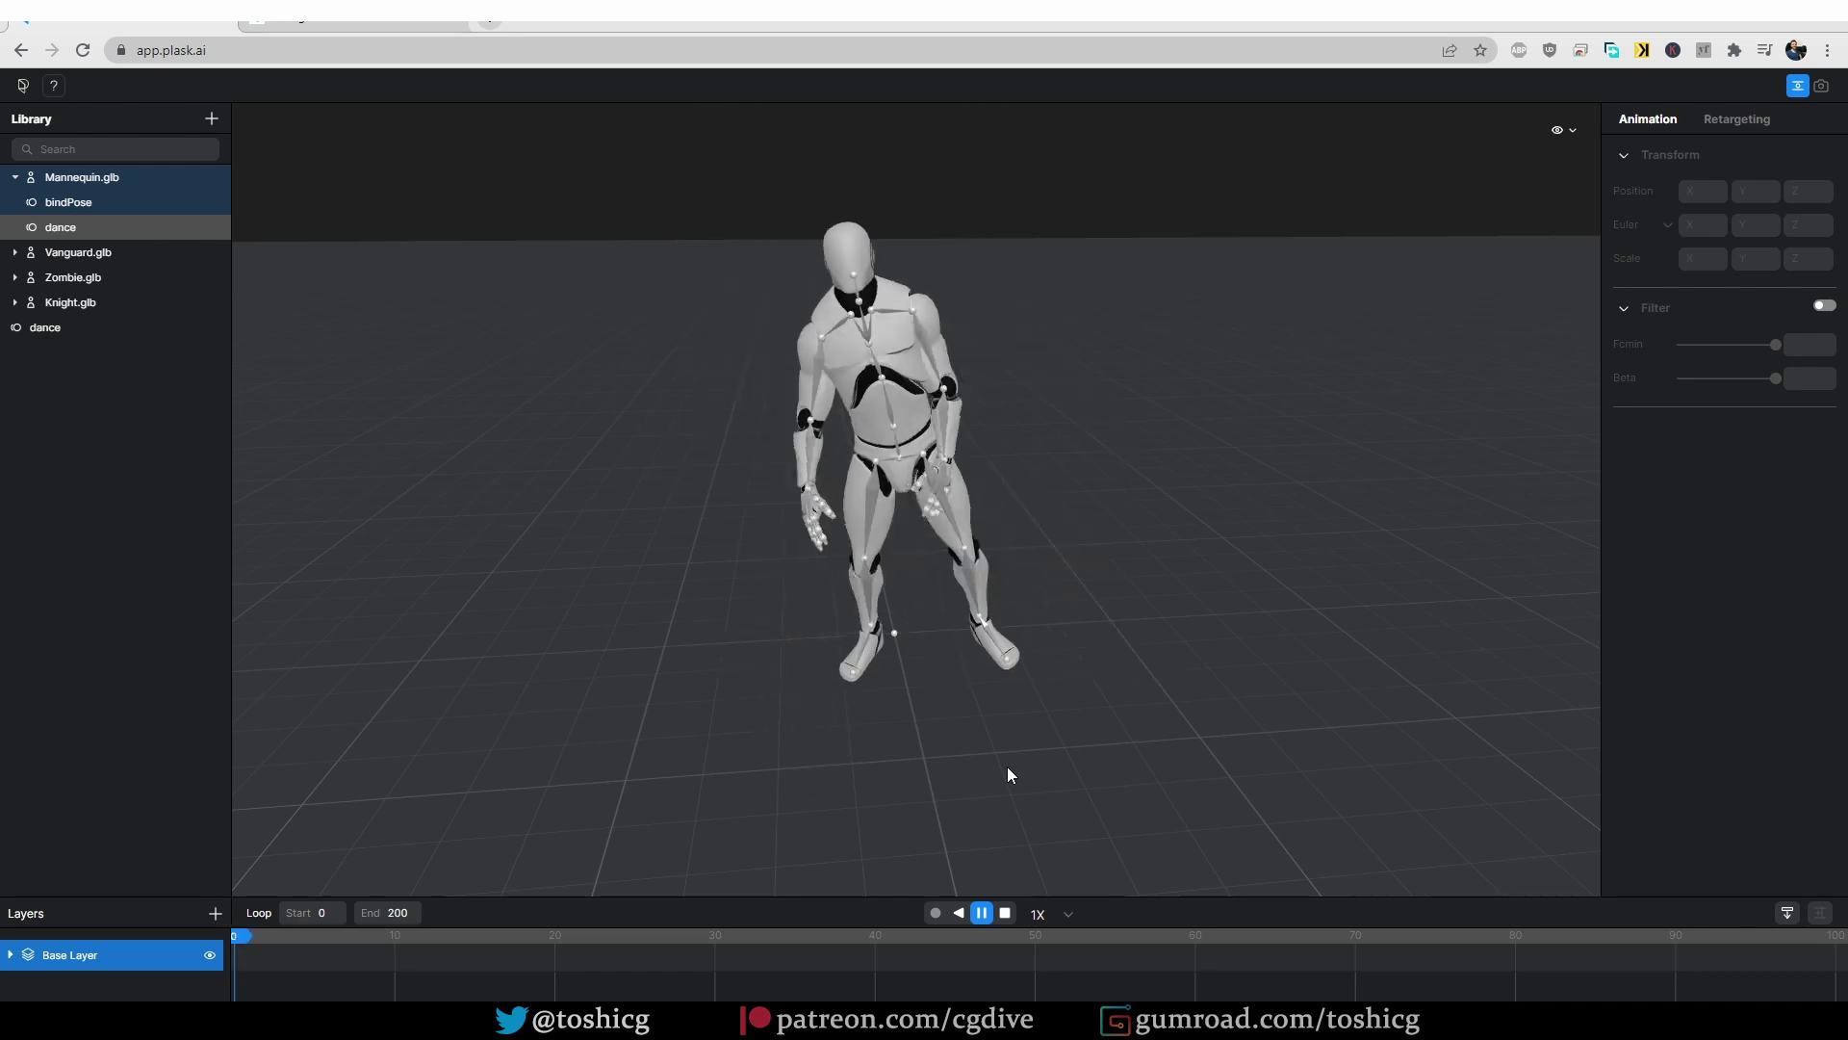
click(1007, 914)
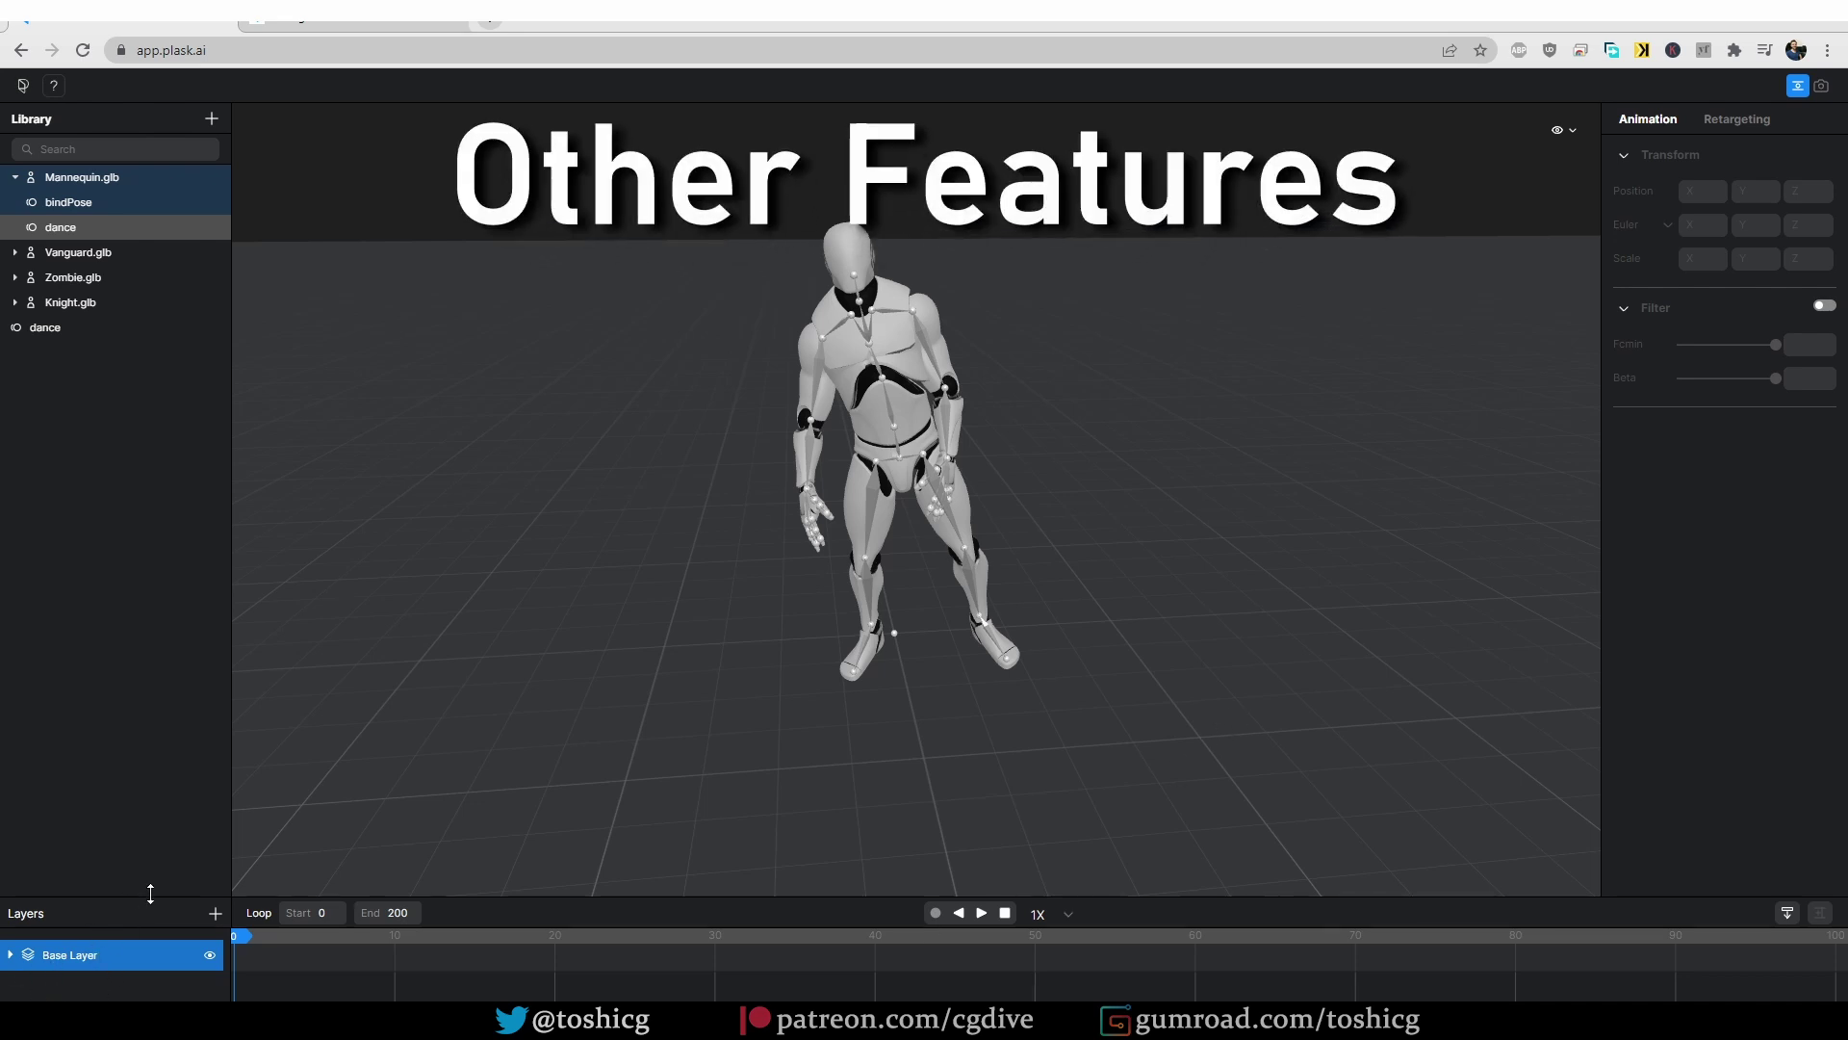
Step: Add an animation layer, rotate the mannequin's left shoulder joint to swing the arm outward, and insert a keyframe on that layer at frame 0
drag(150, 894, 349, 817)
click(214, 848)
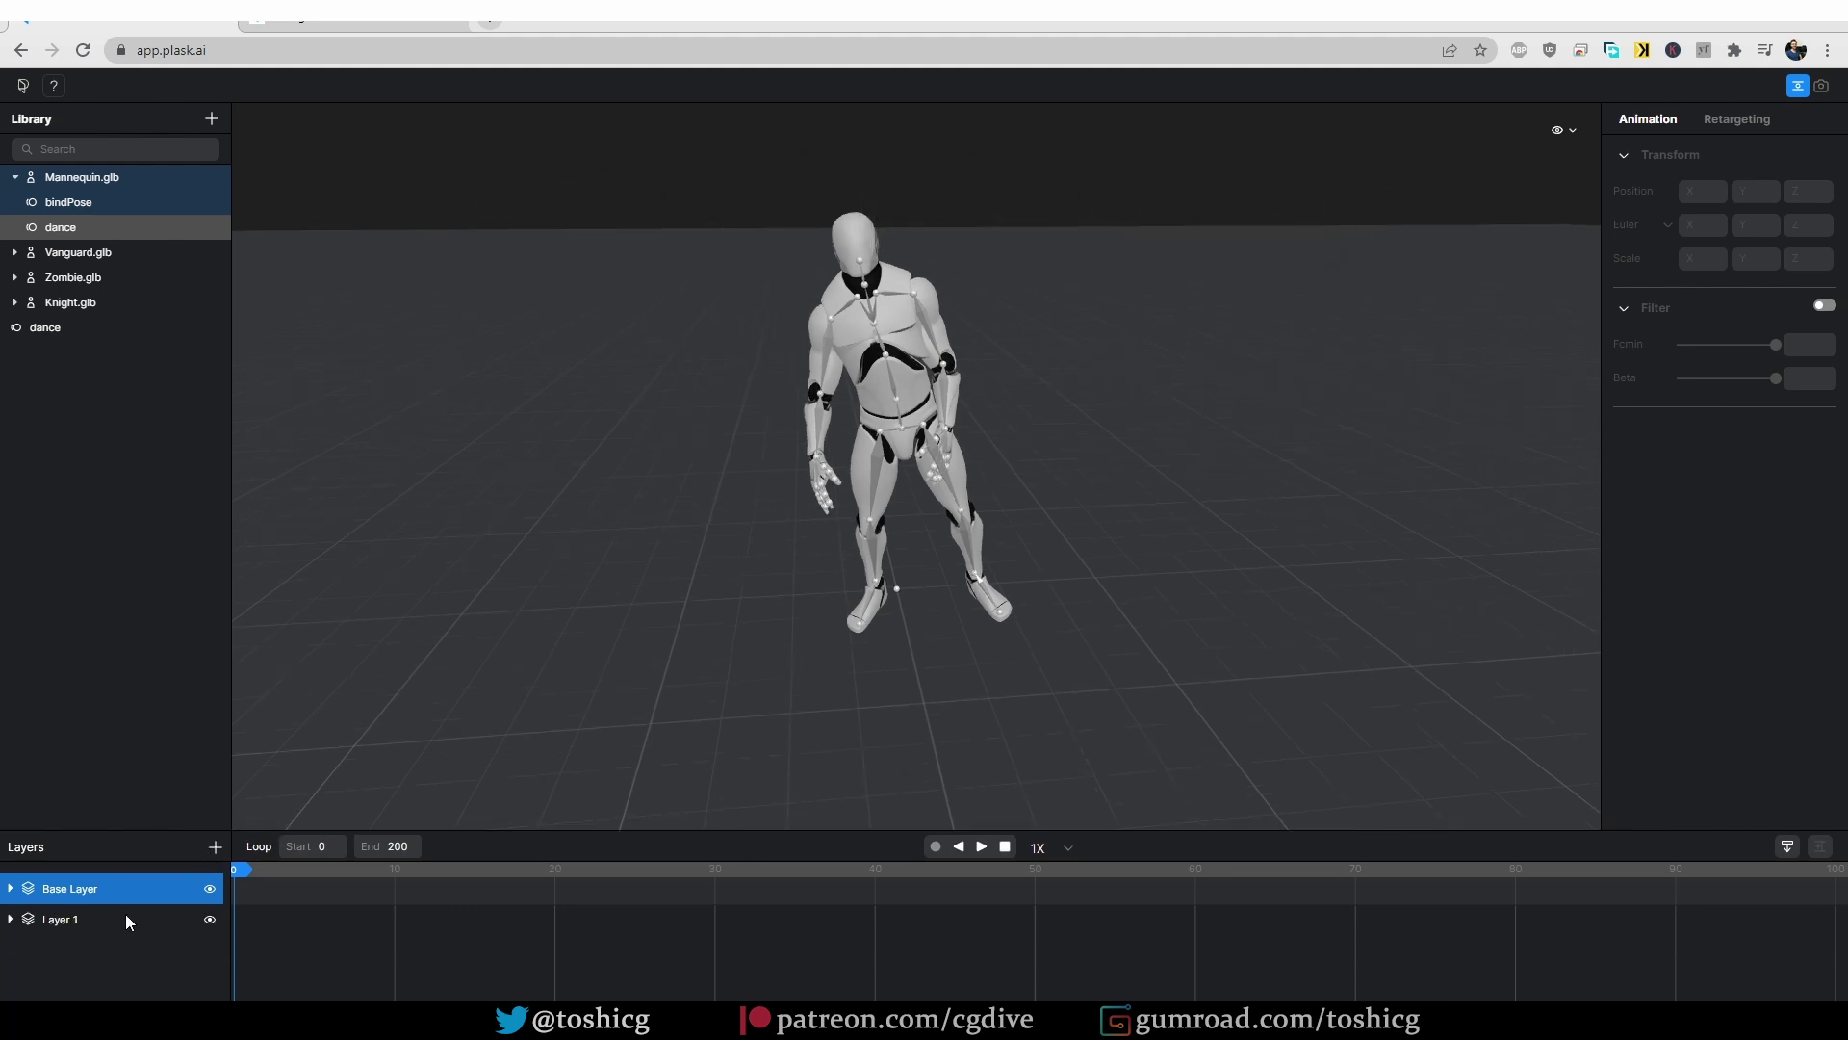
click(14, 926)
drag(992, 361, 1104, 325)
right_click(1107, 300)
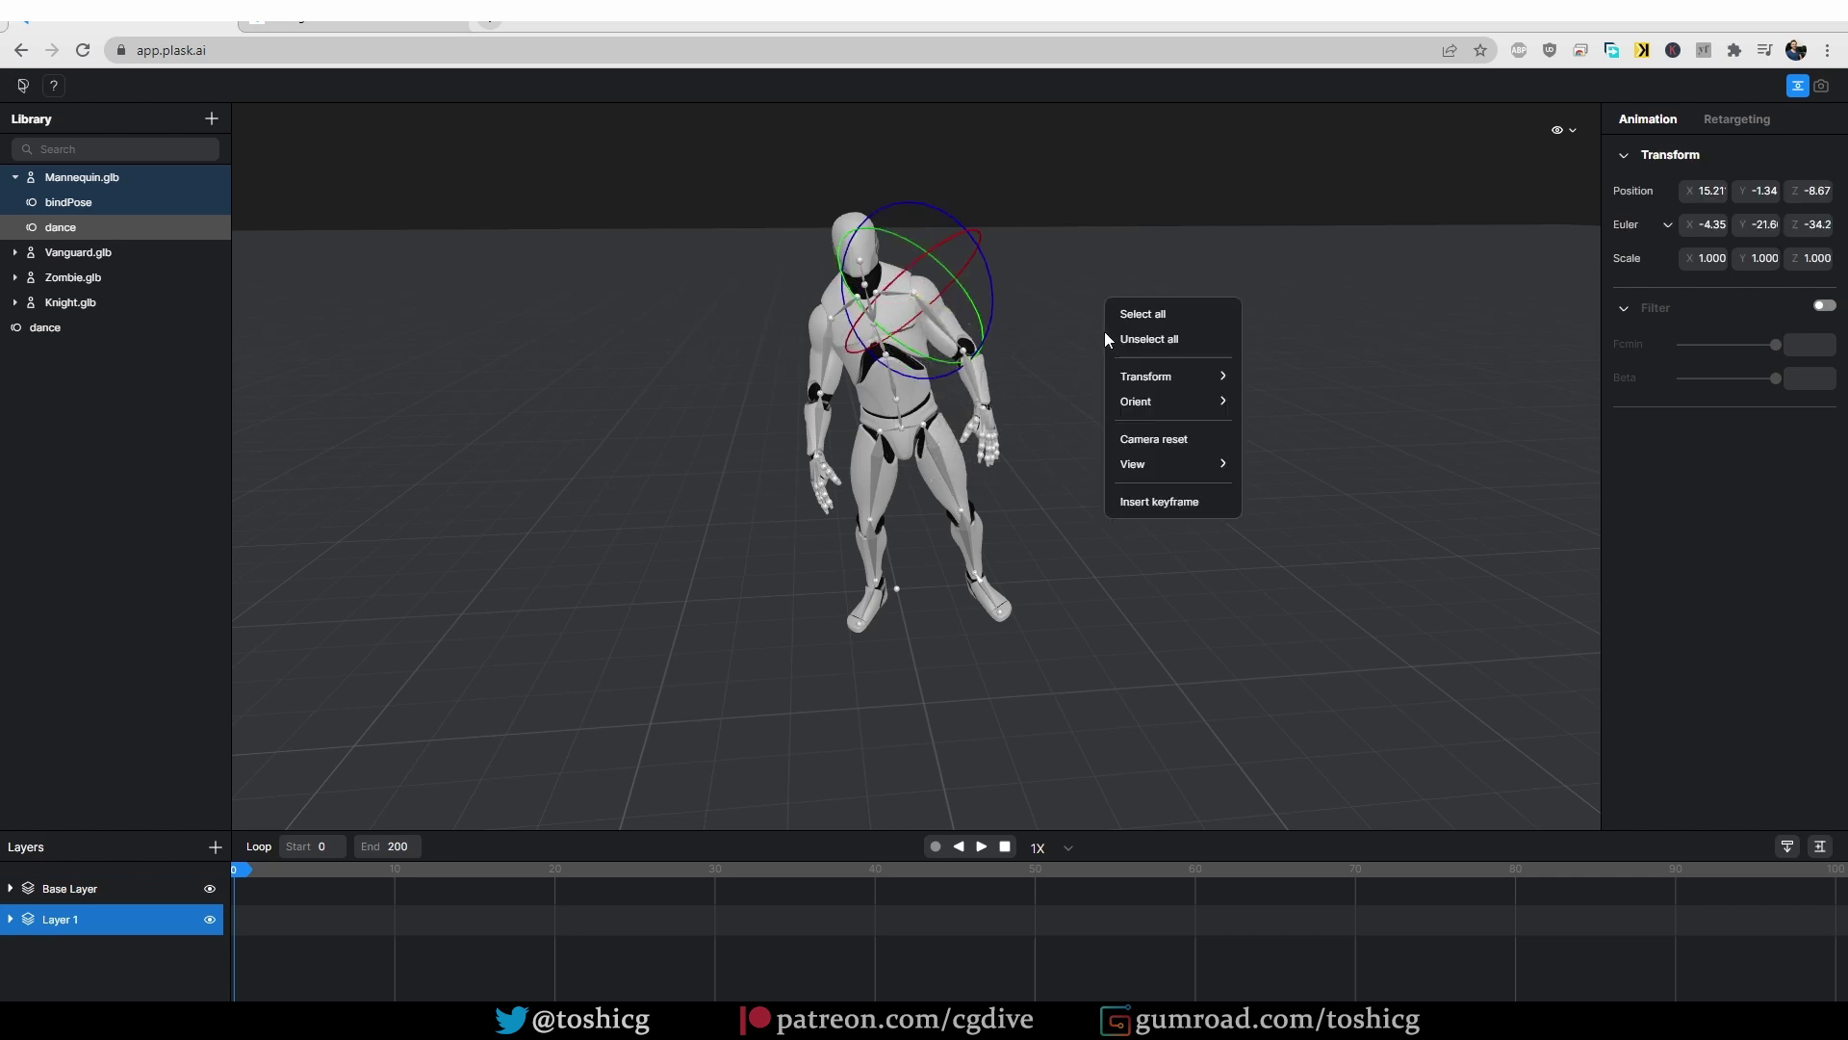
click(1190, 503)
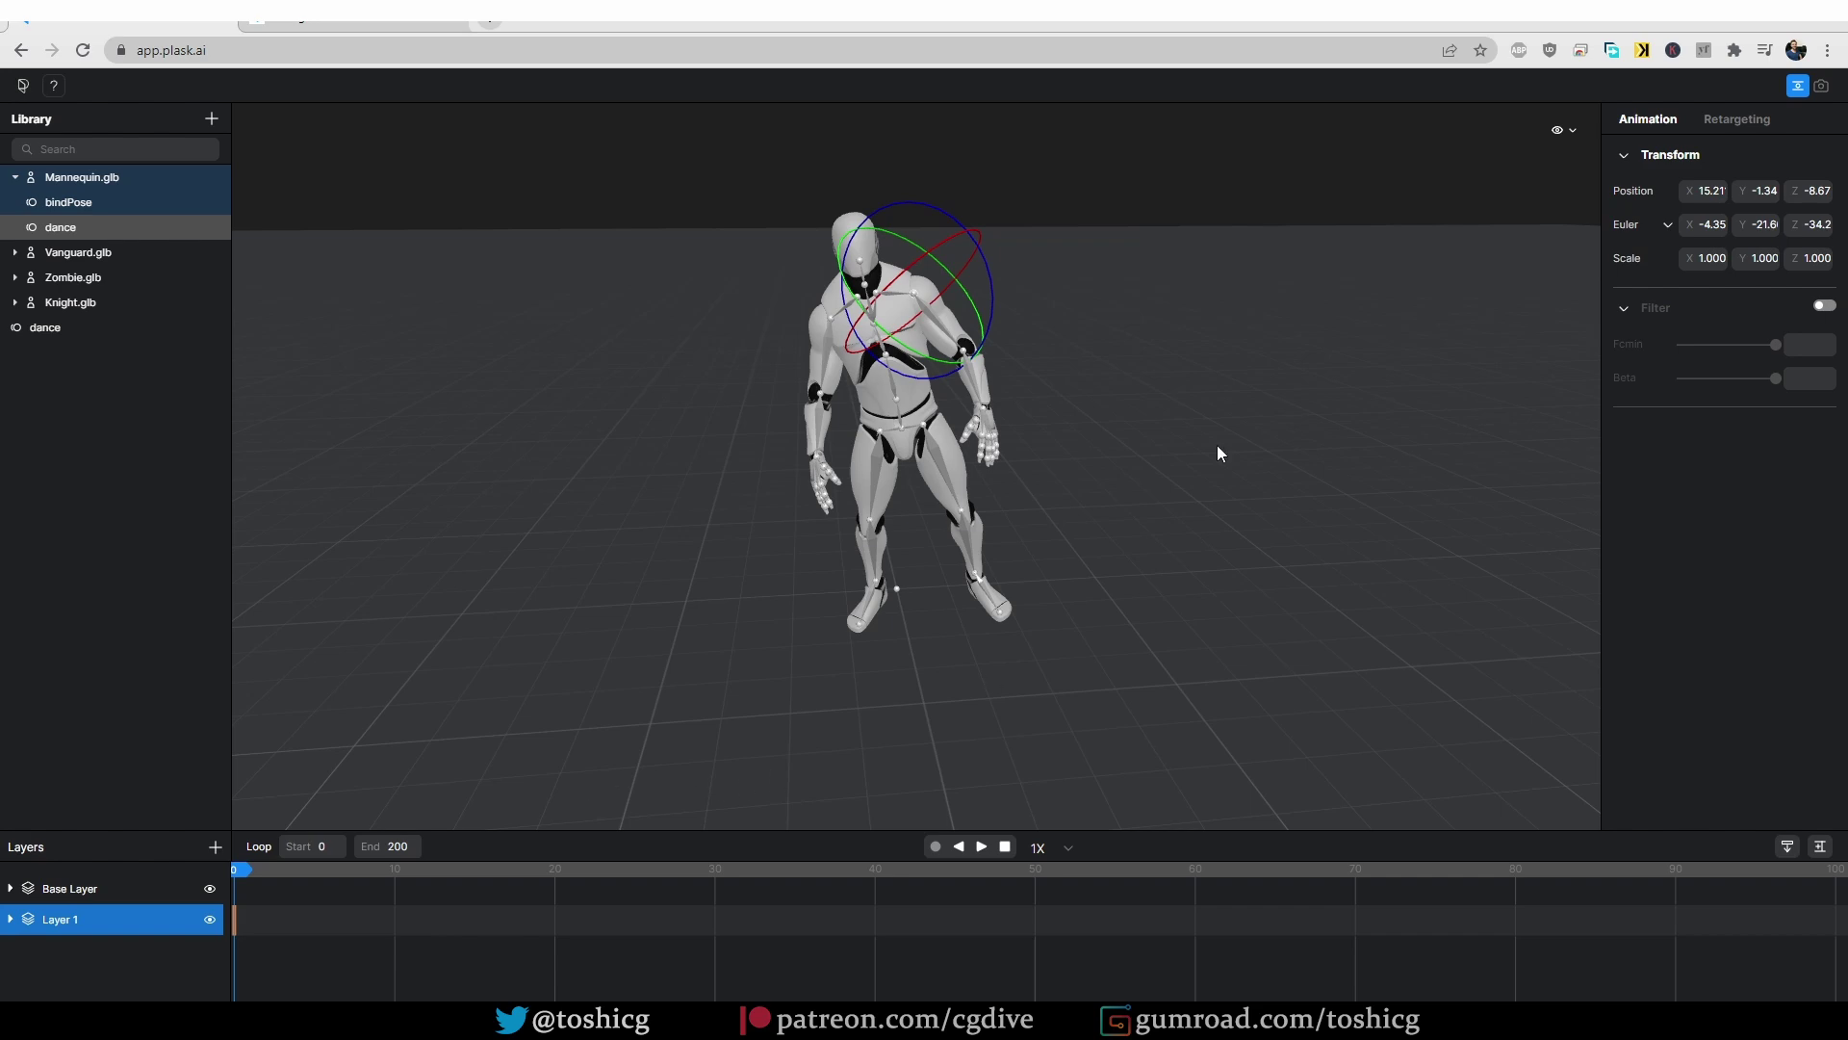
Step: Toggle the viewport visibility of the bones and gizmo off and back on
click(1563, 129)
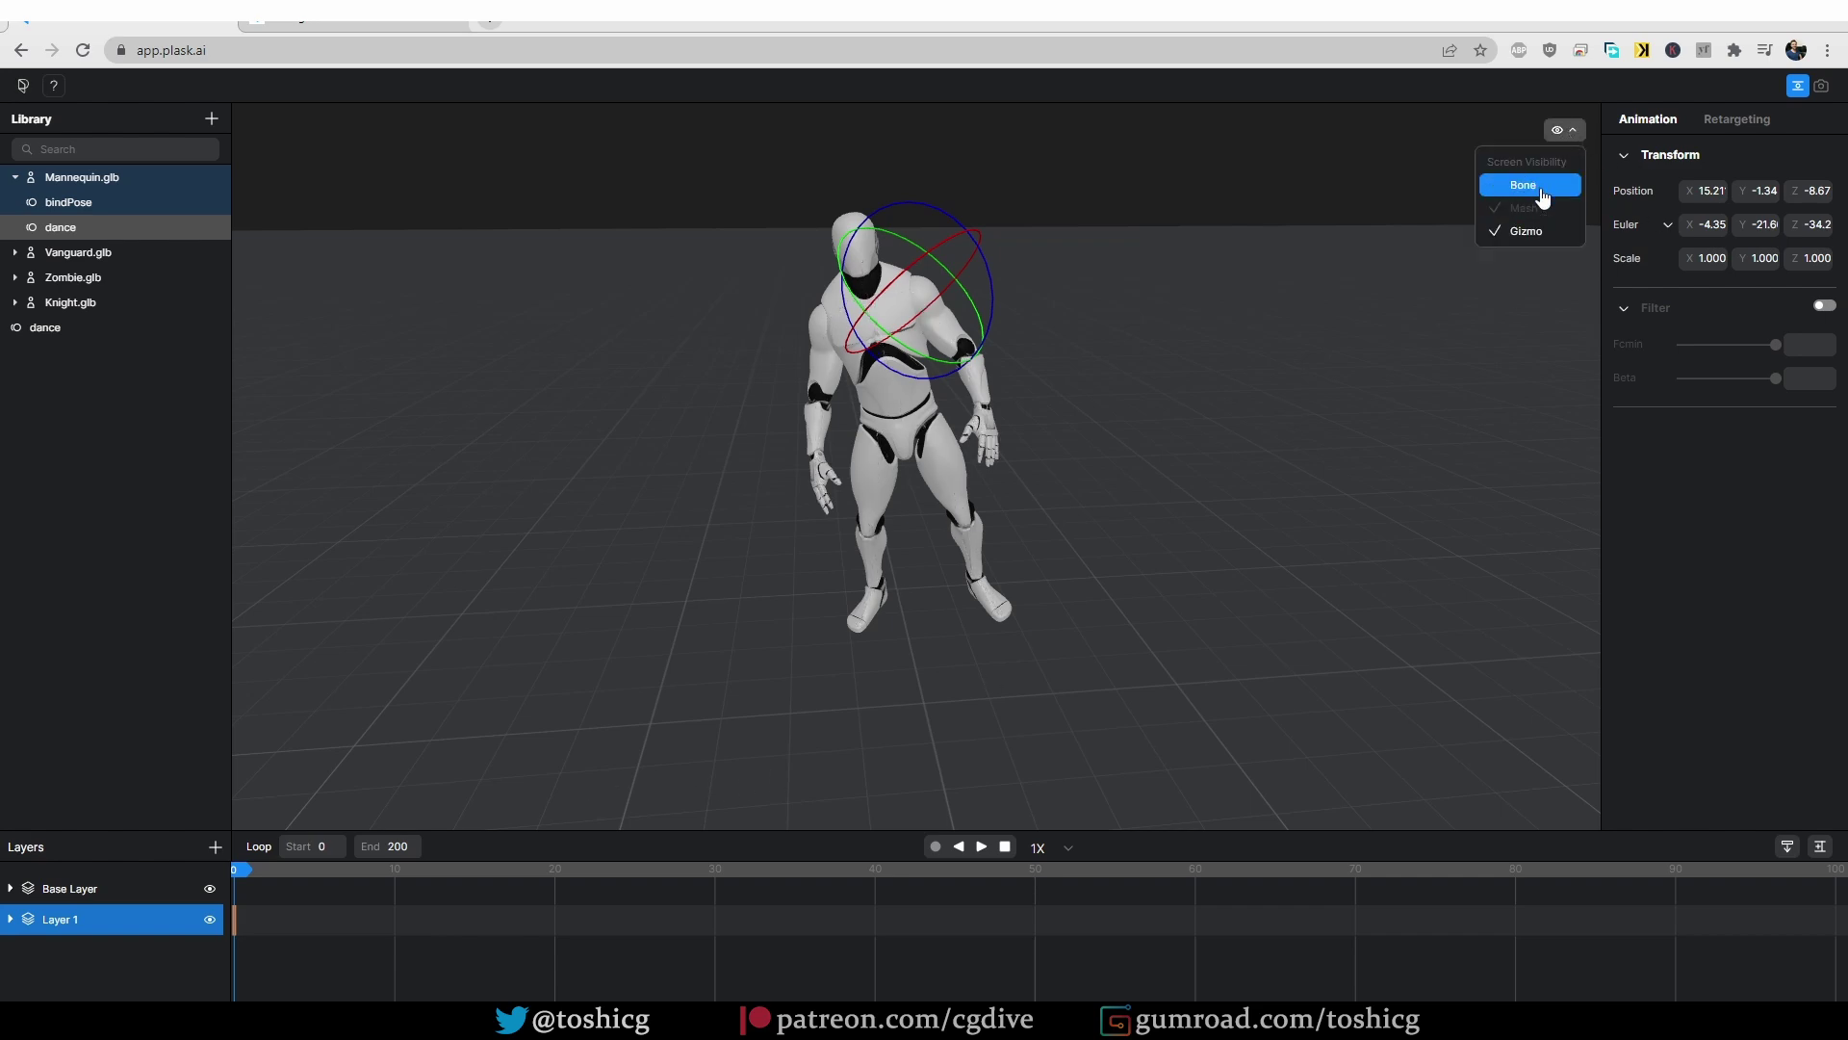
click(1534, 233)
click(1534, 233)
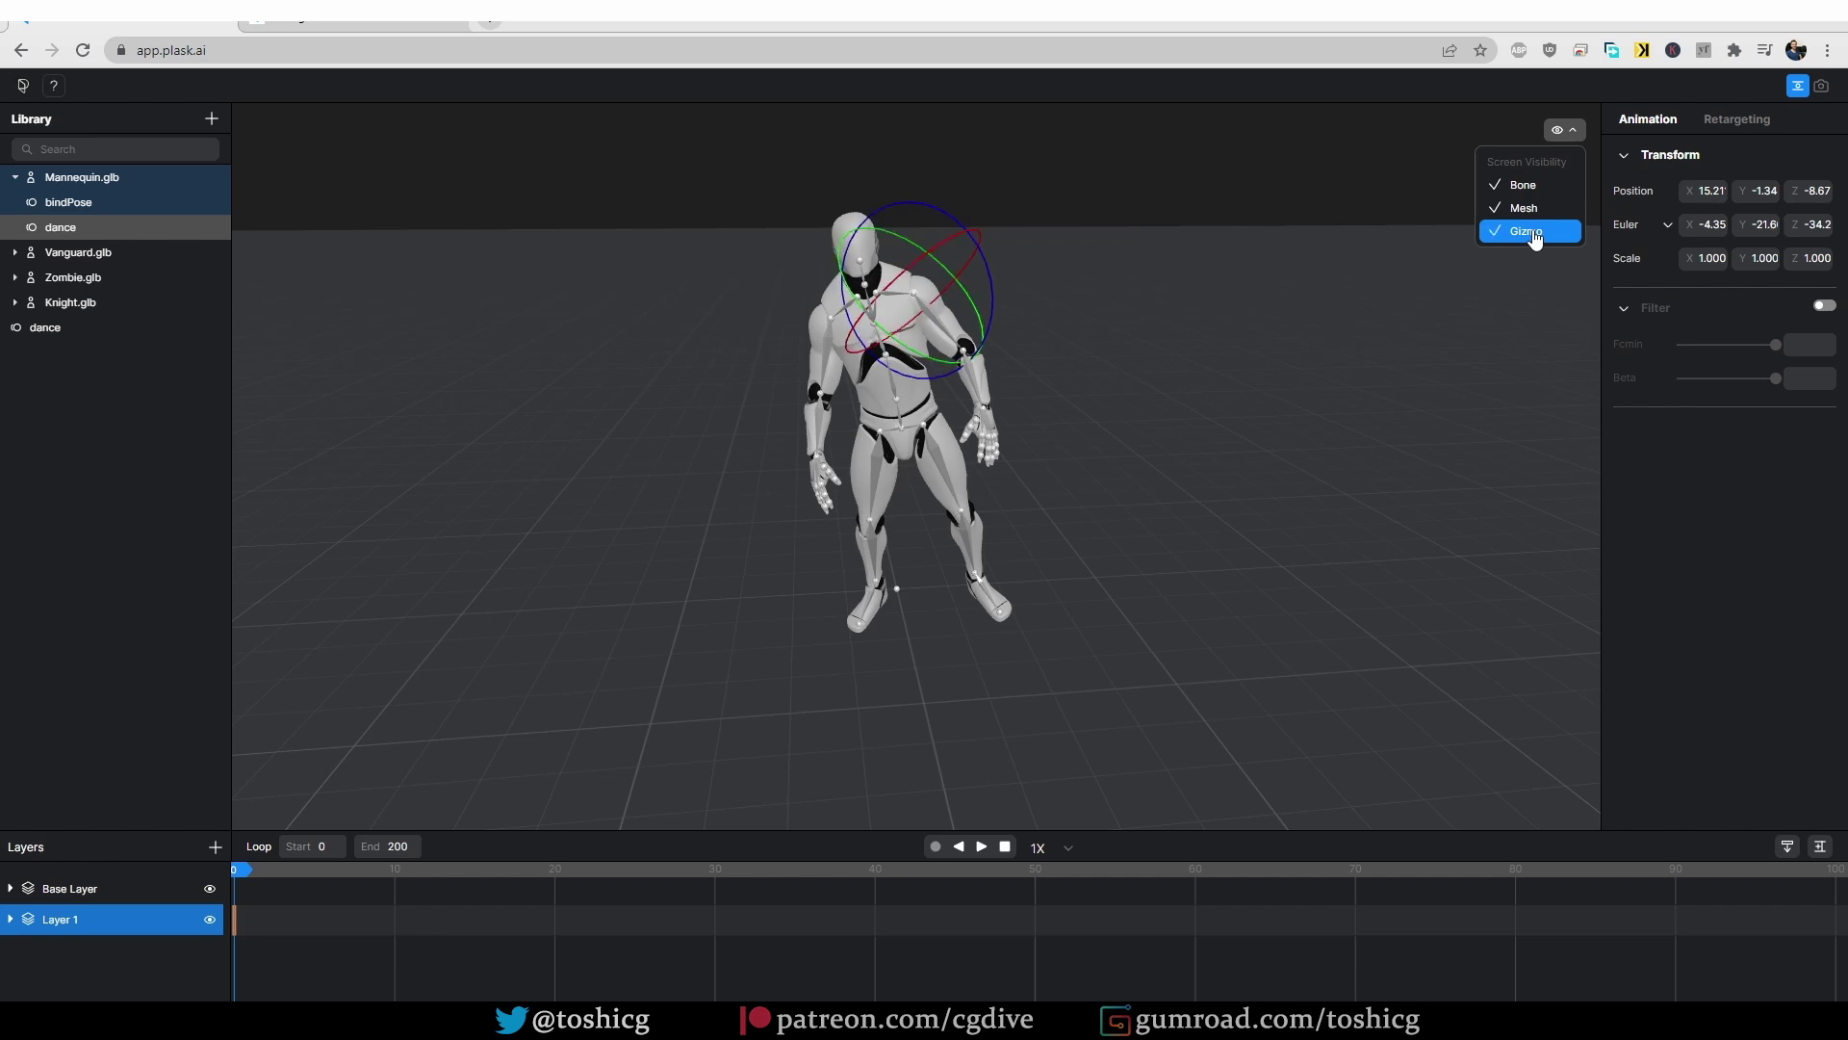
click(1440, 310)
click(912, 288)
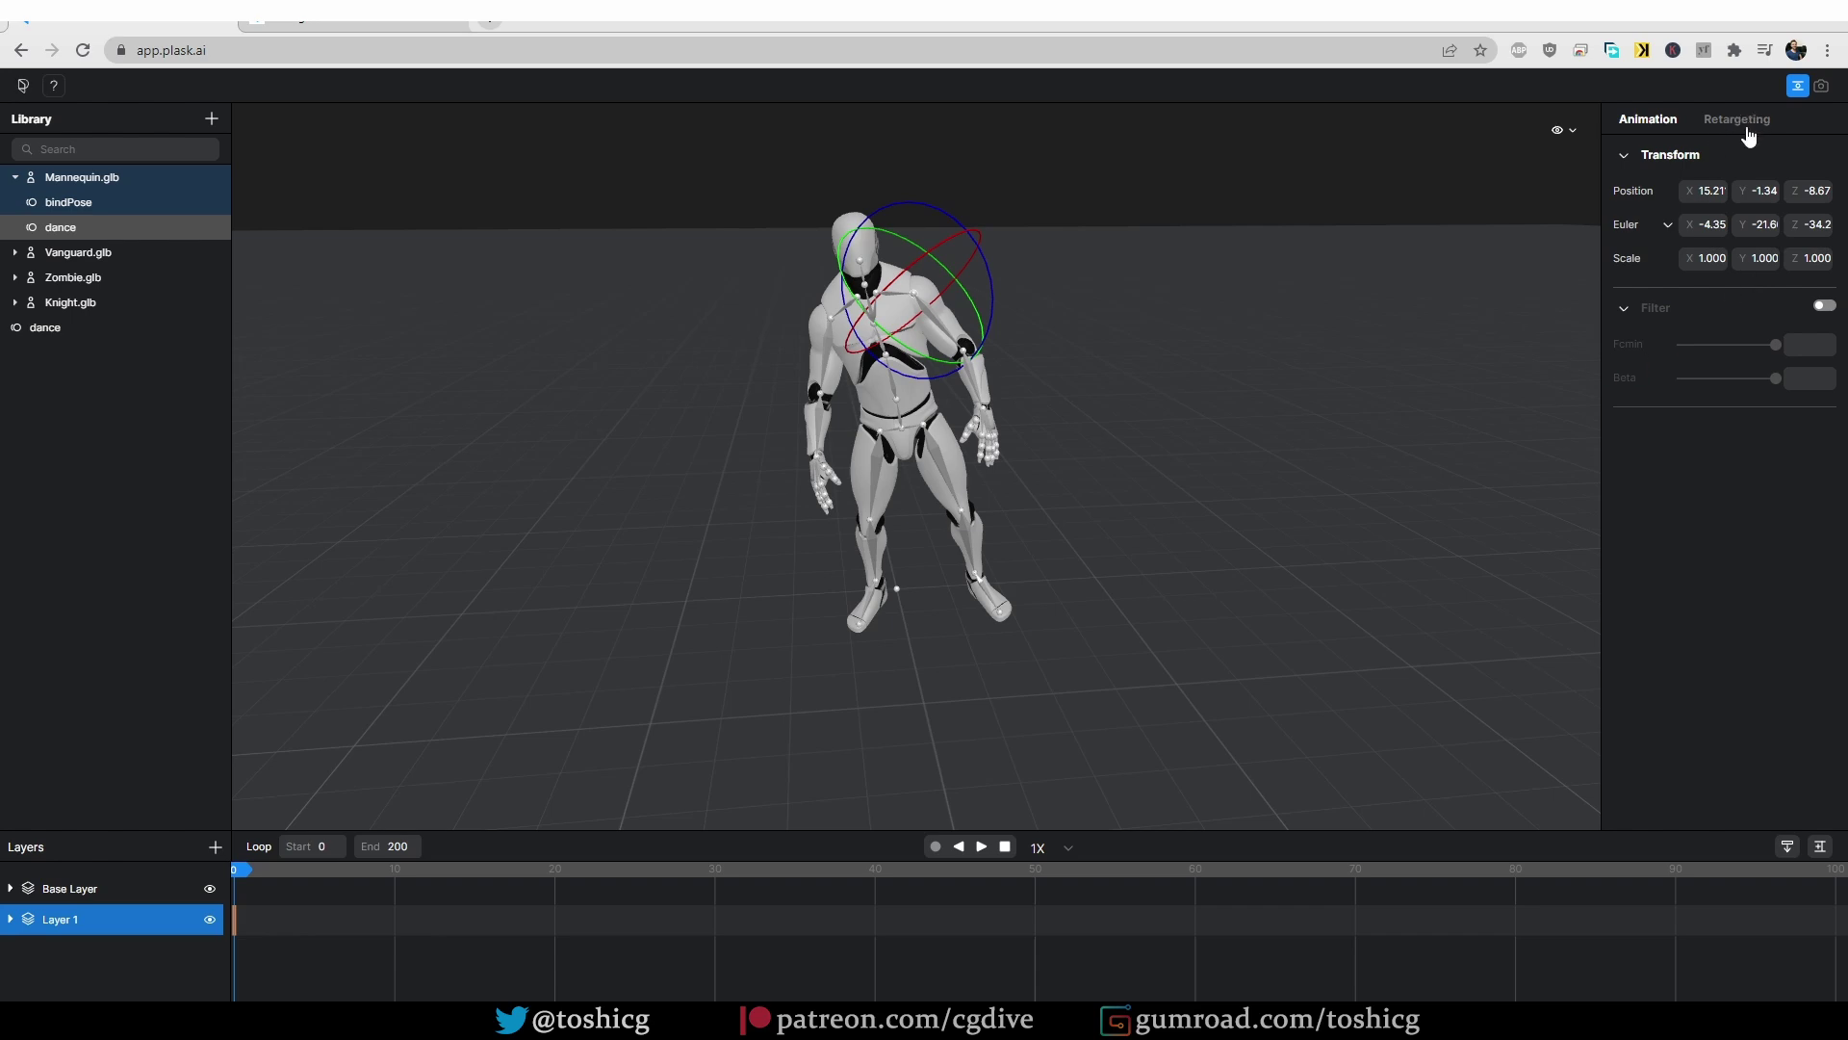
Step: Show Zombie.glb in the viewport and switch back to Mannequin.glb
click(982, 847)
click(957, 849)
drag(75, 278, 938, 563)
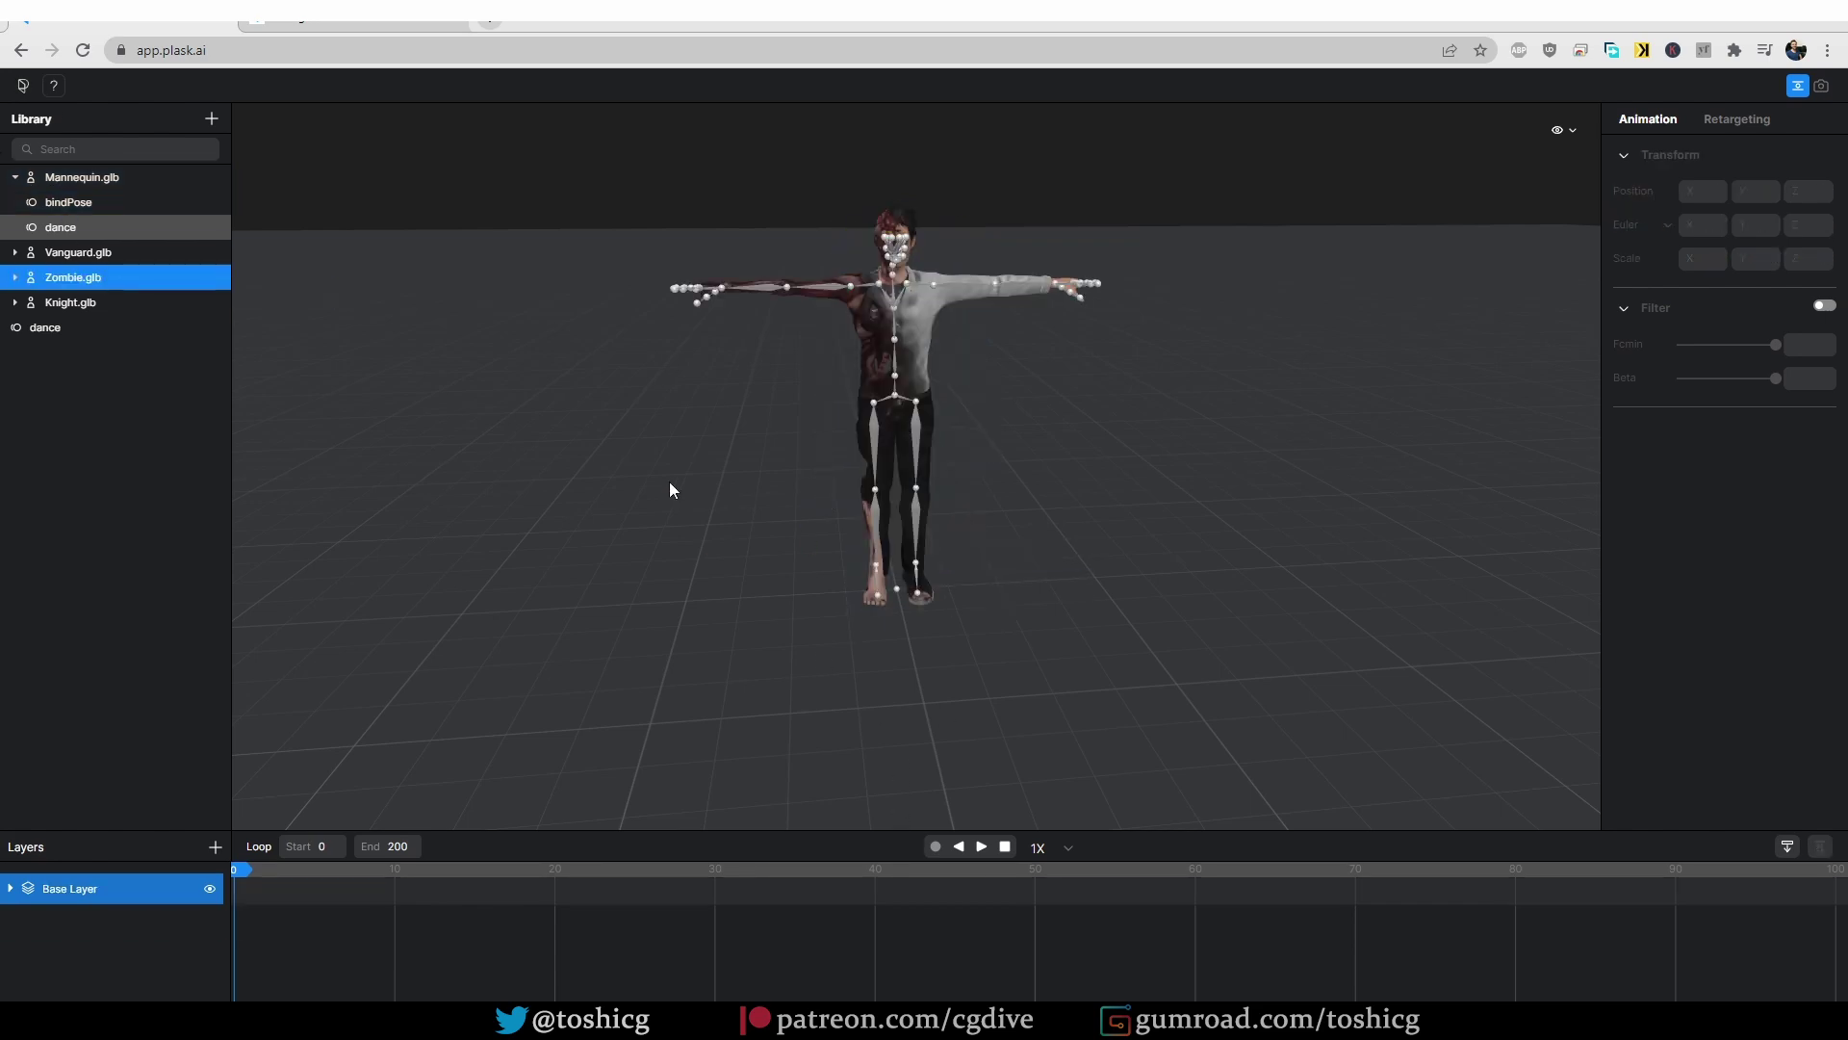
drag(82, 177, 902, 487)
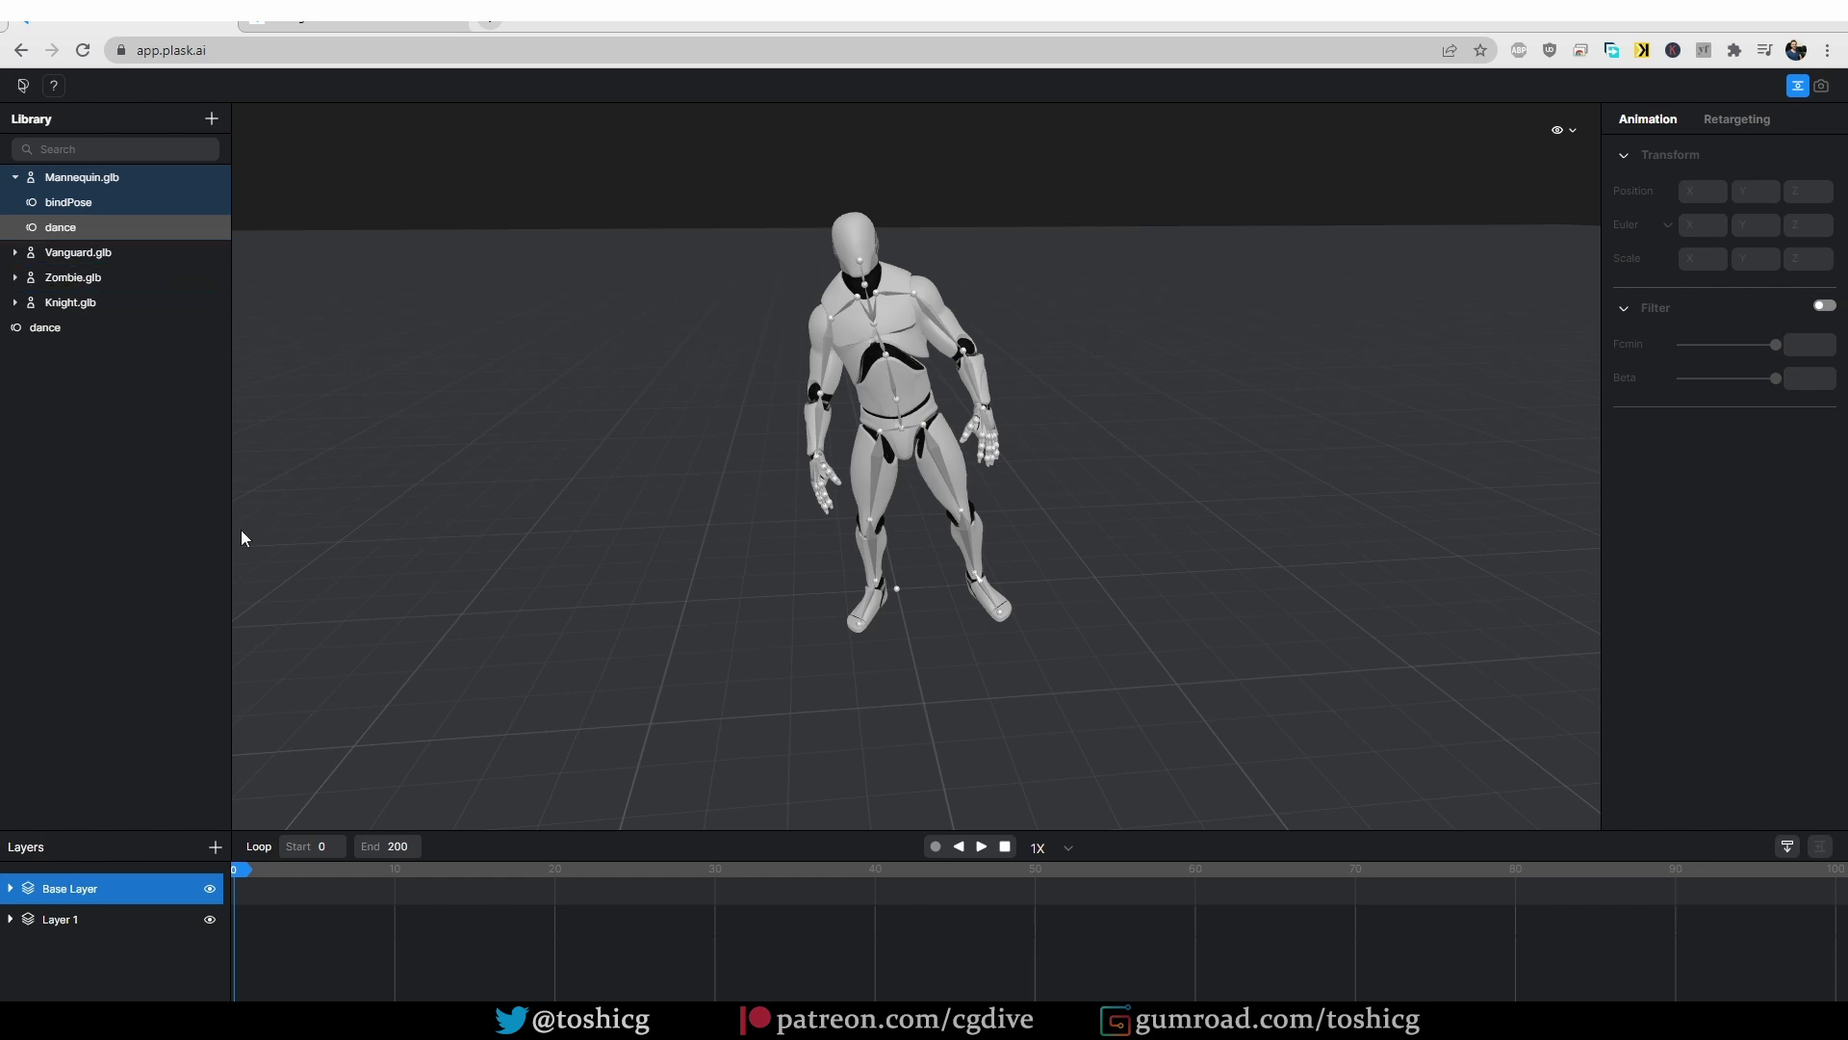
Step: Bring in the kick video from File Explorer and extract its motion under the name kick
key(alt+Tab)
drag(1238, 452, 96, 414)
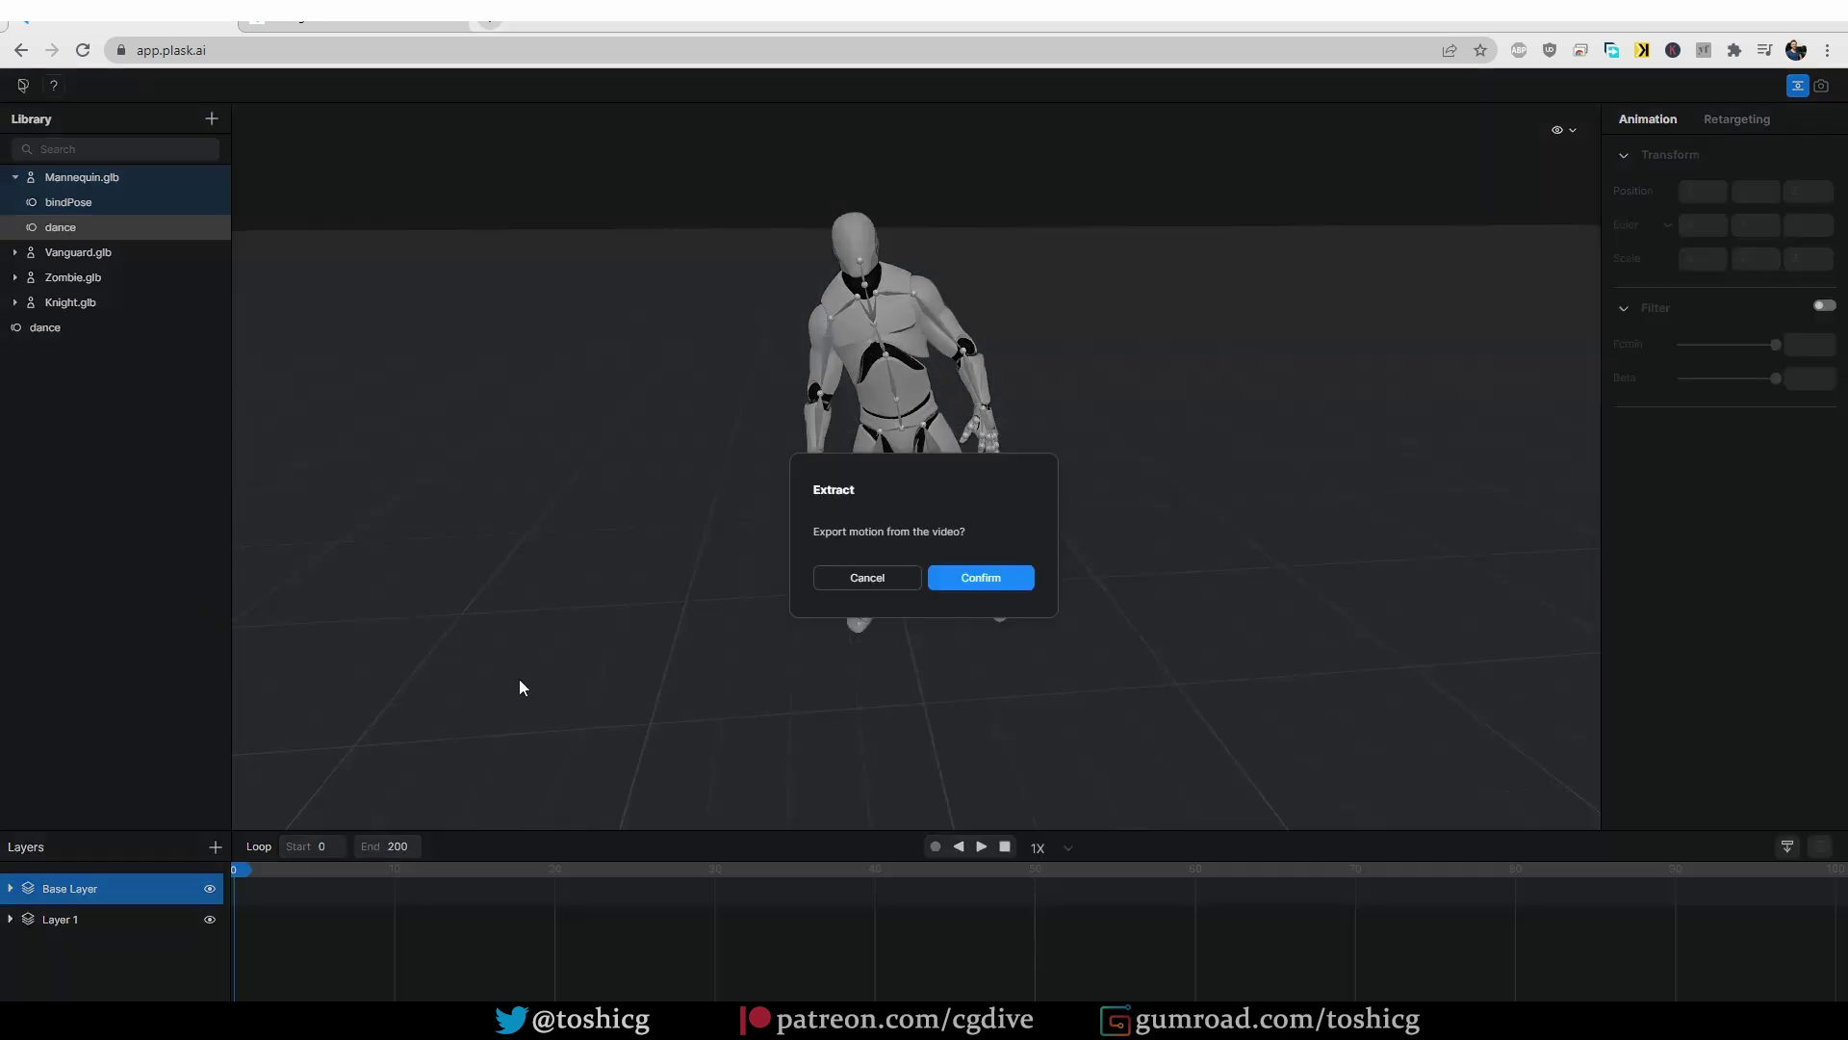
click(987, 582)
text(kick)
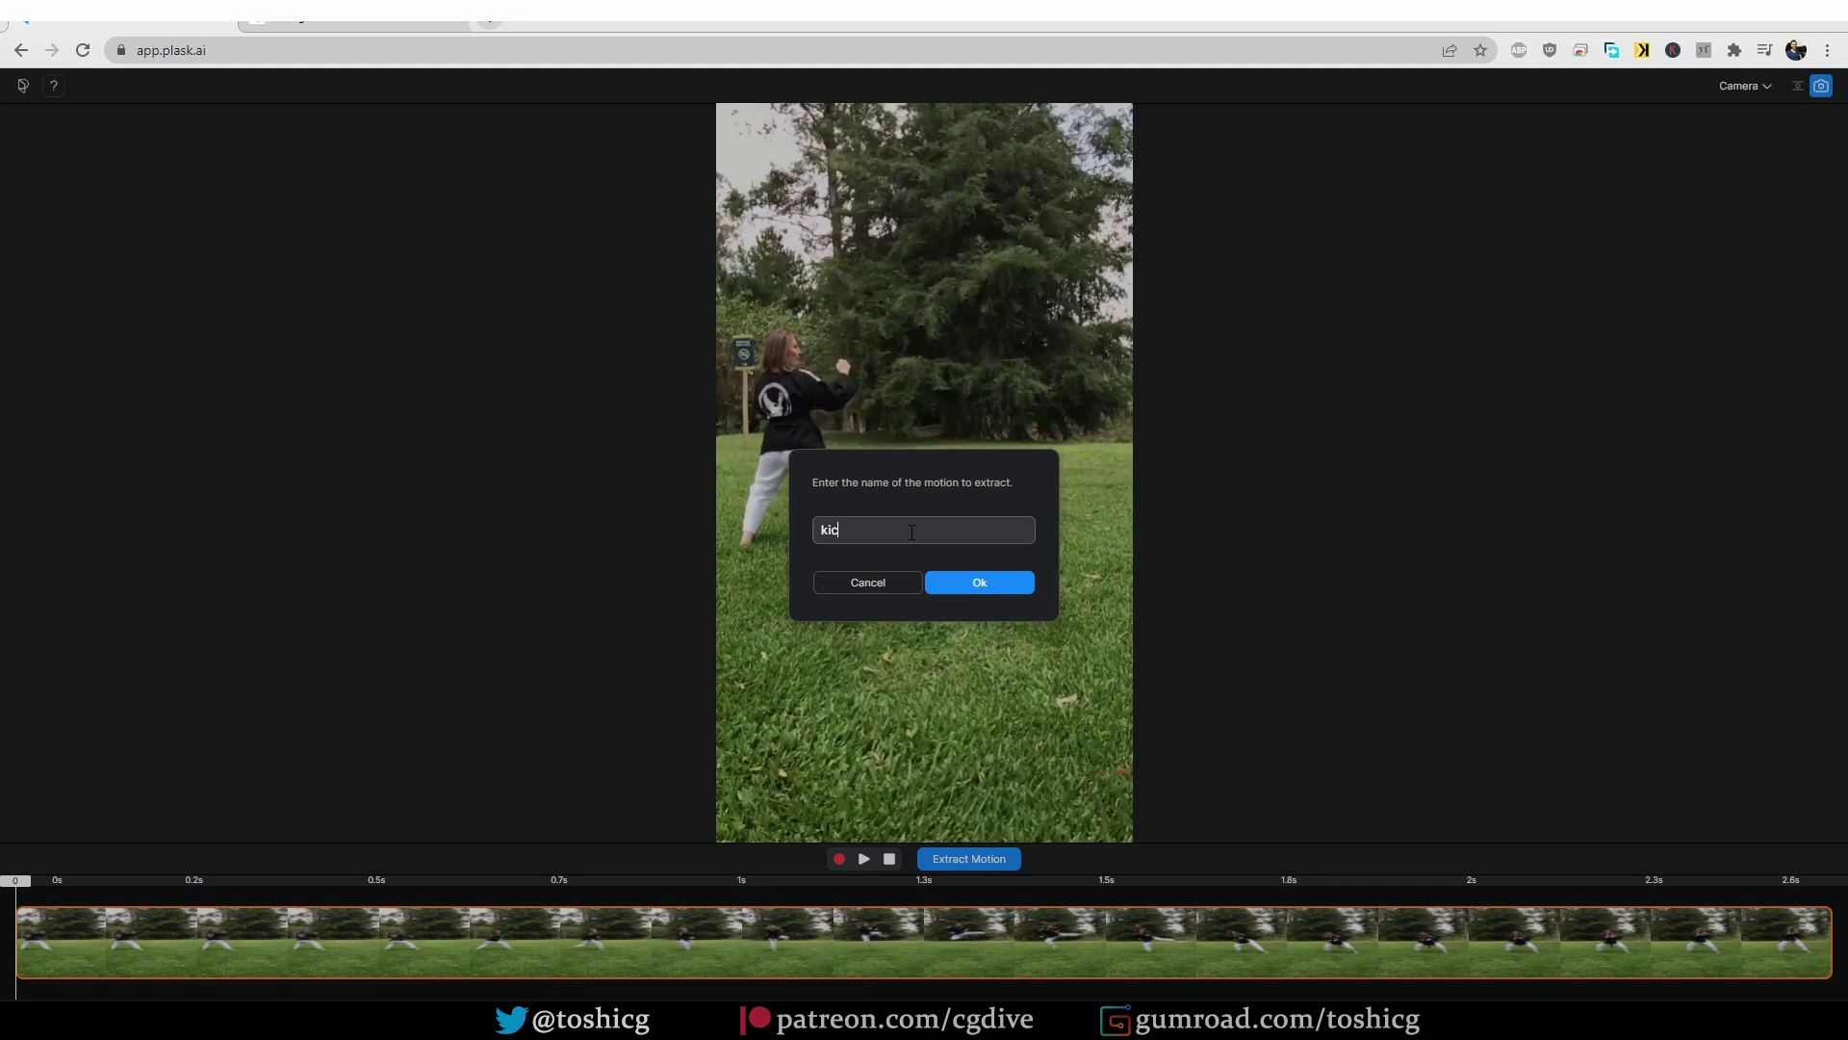
key(Return)
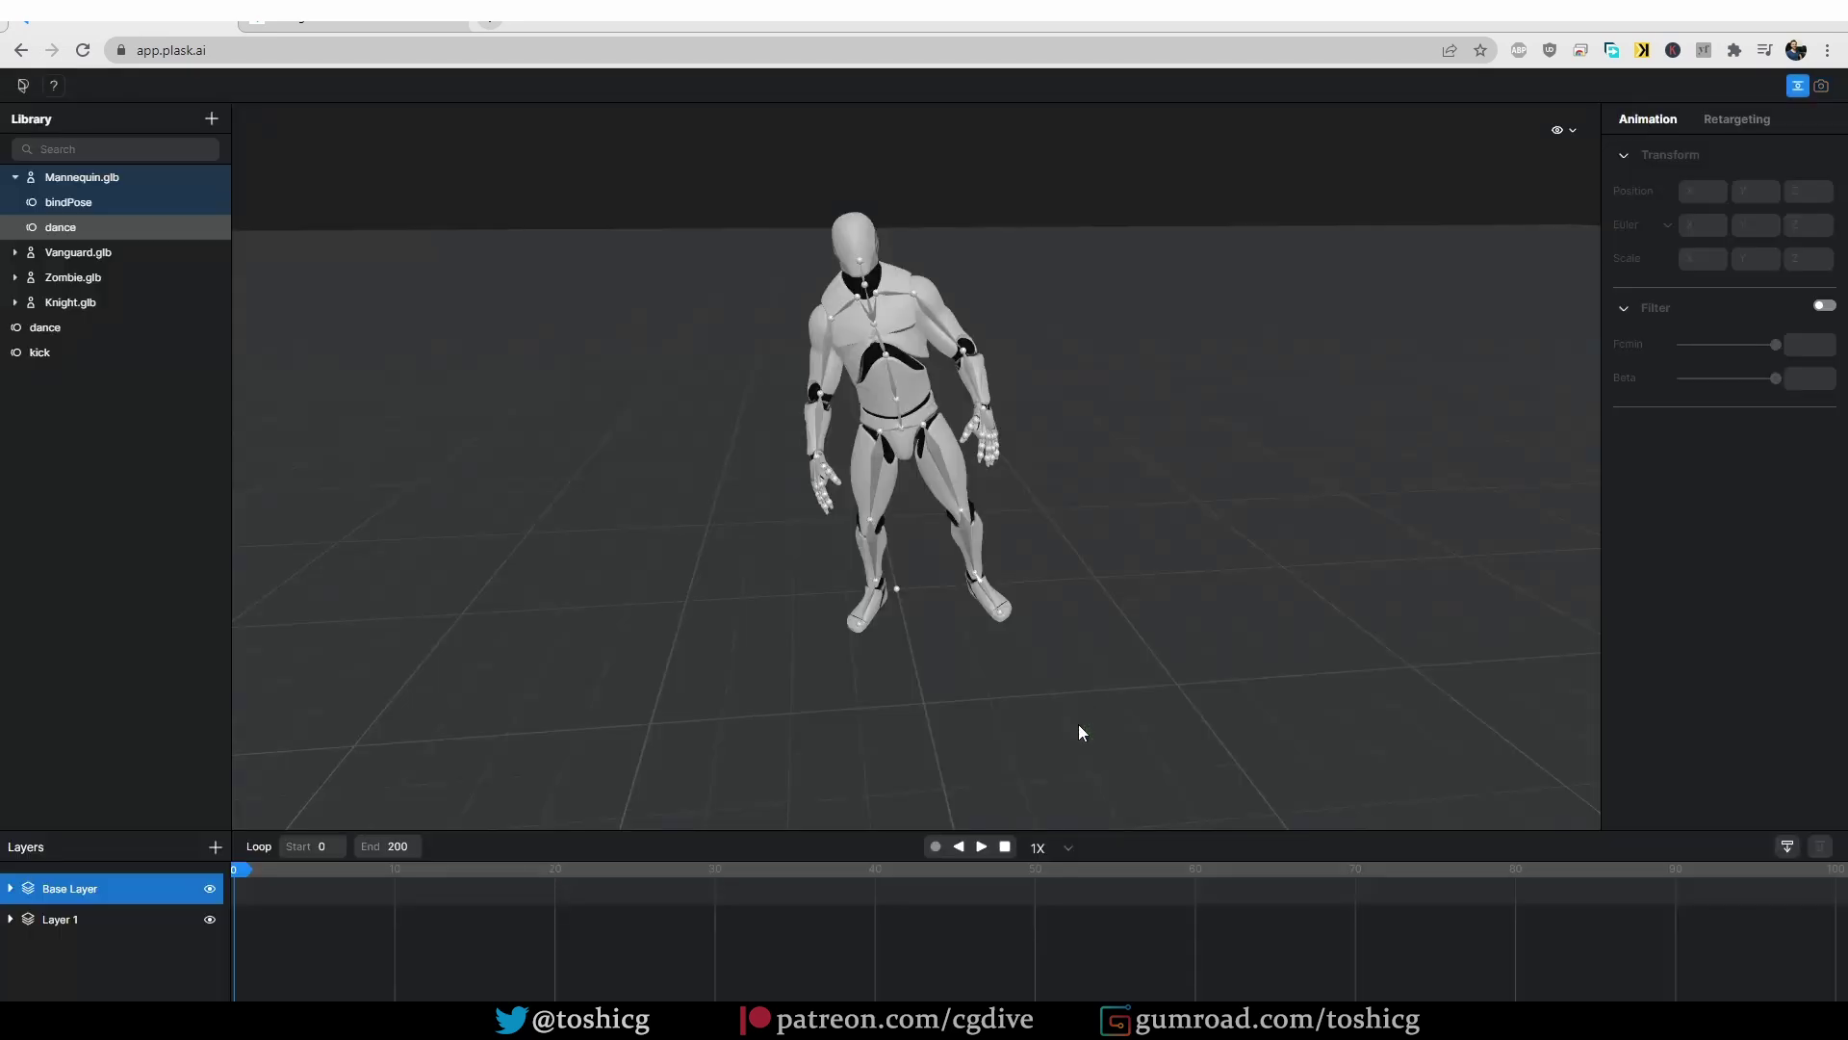
Step: Apply the extracted kick motion to Mannequin.glb and play it back
drag(54, 350, 149, 220)
click(982, 847)
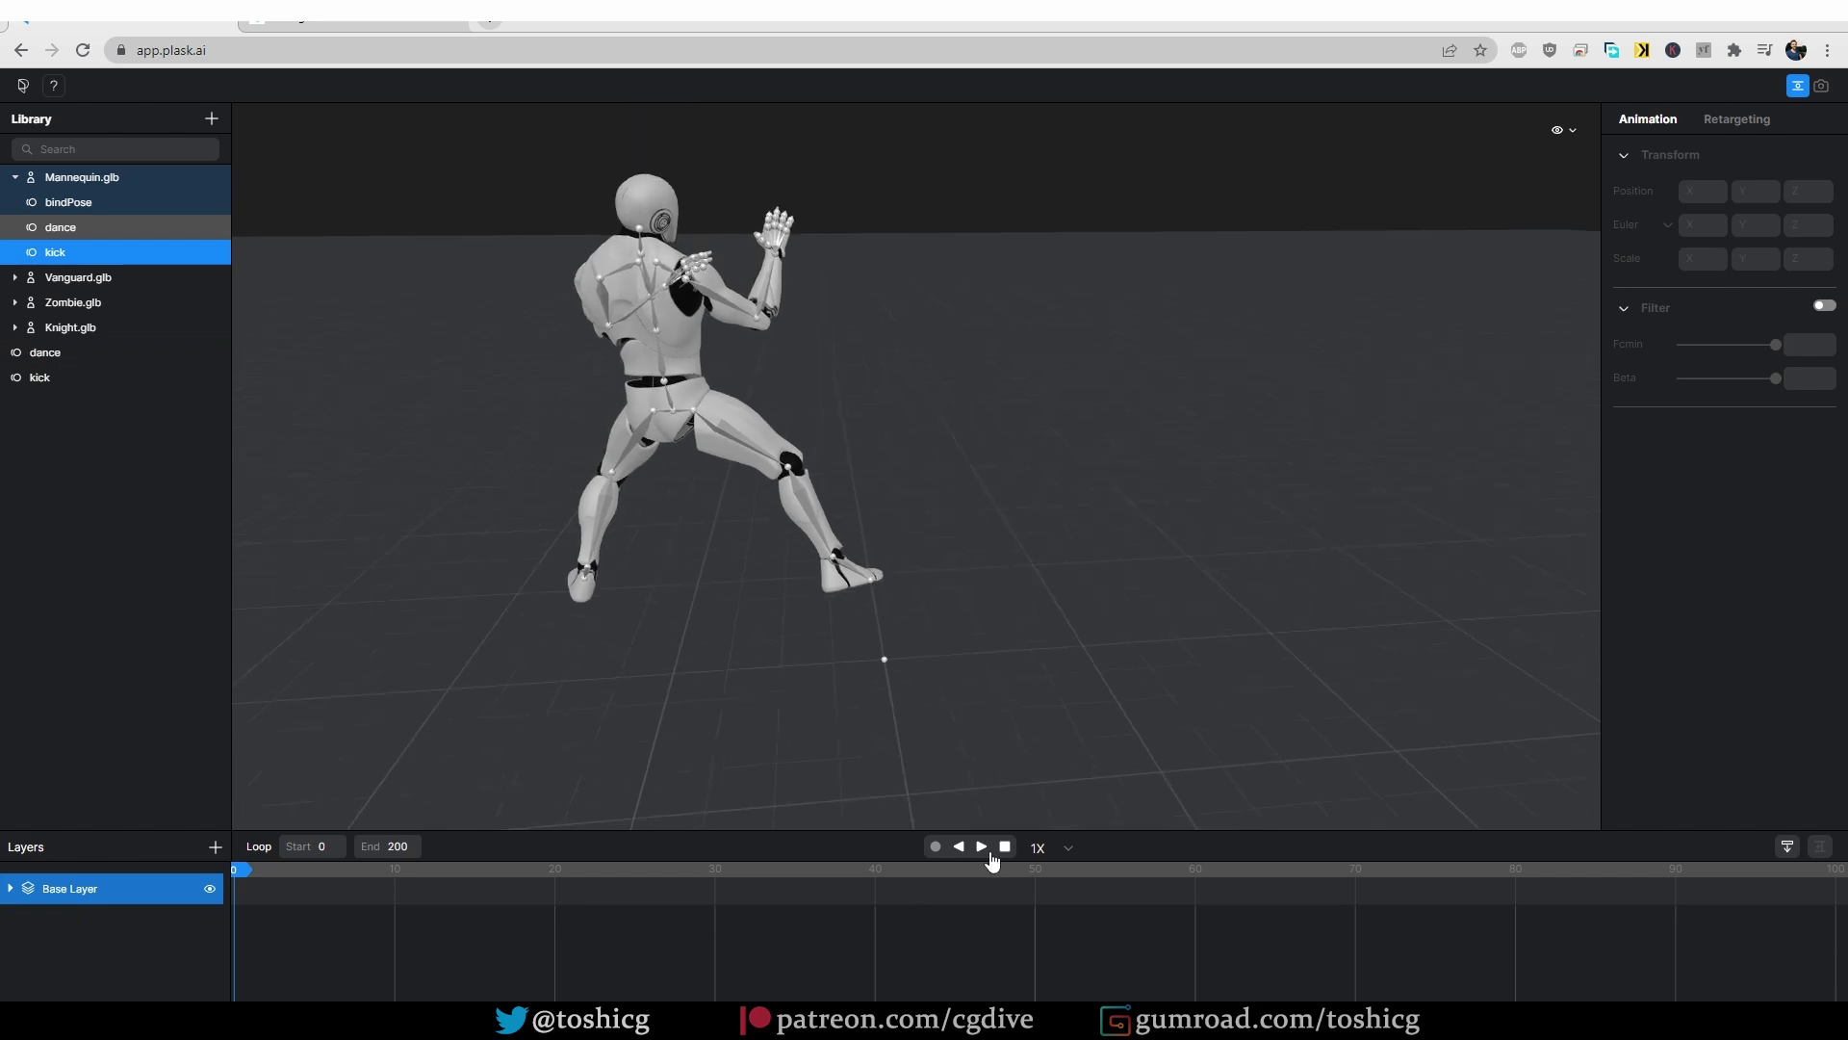
click(1005, 849)
drag(577, 539, 563, 405)
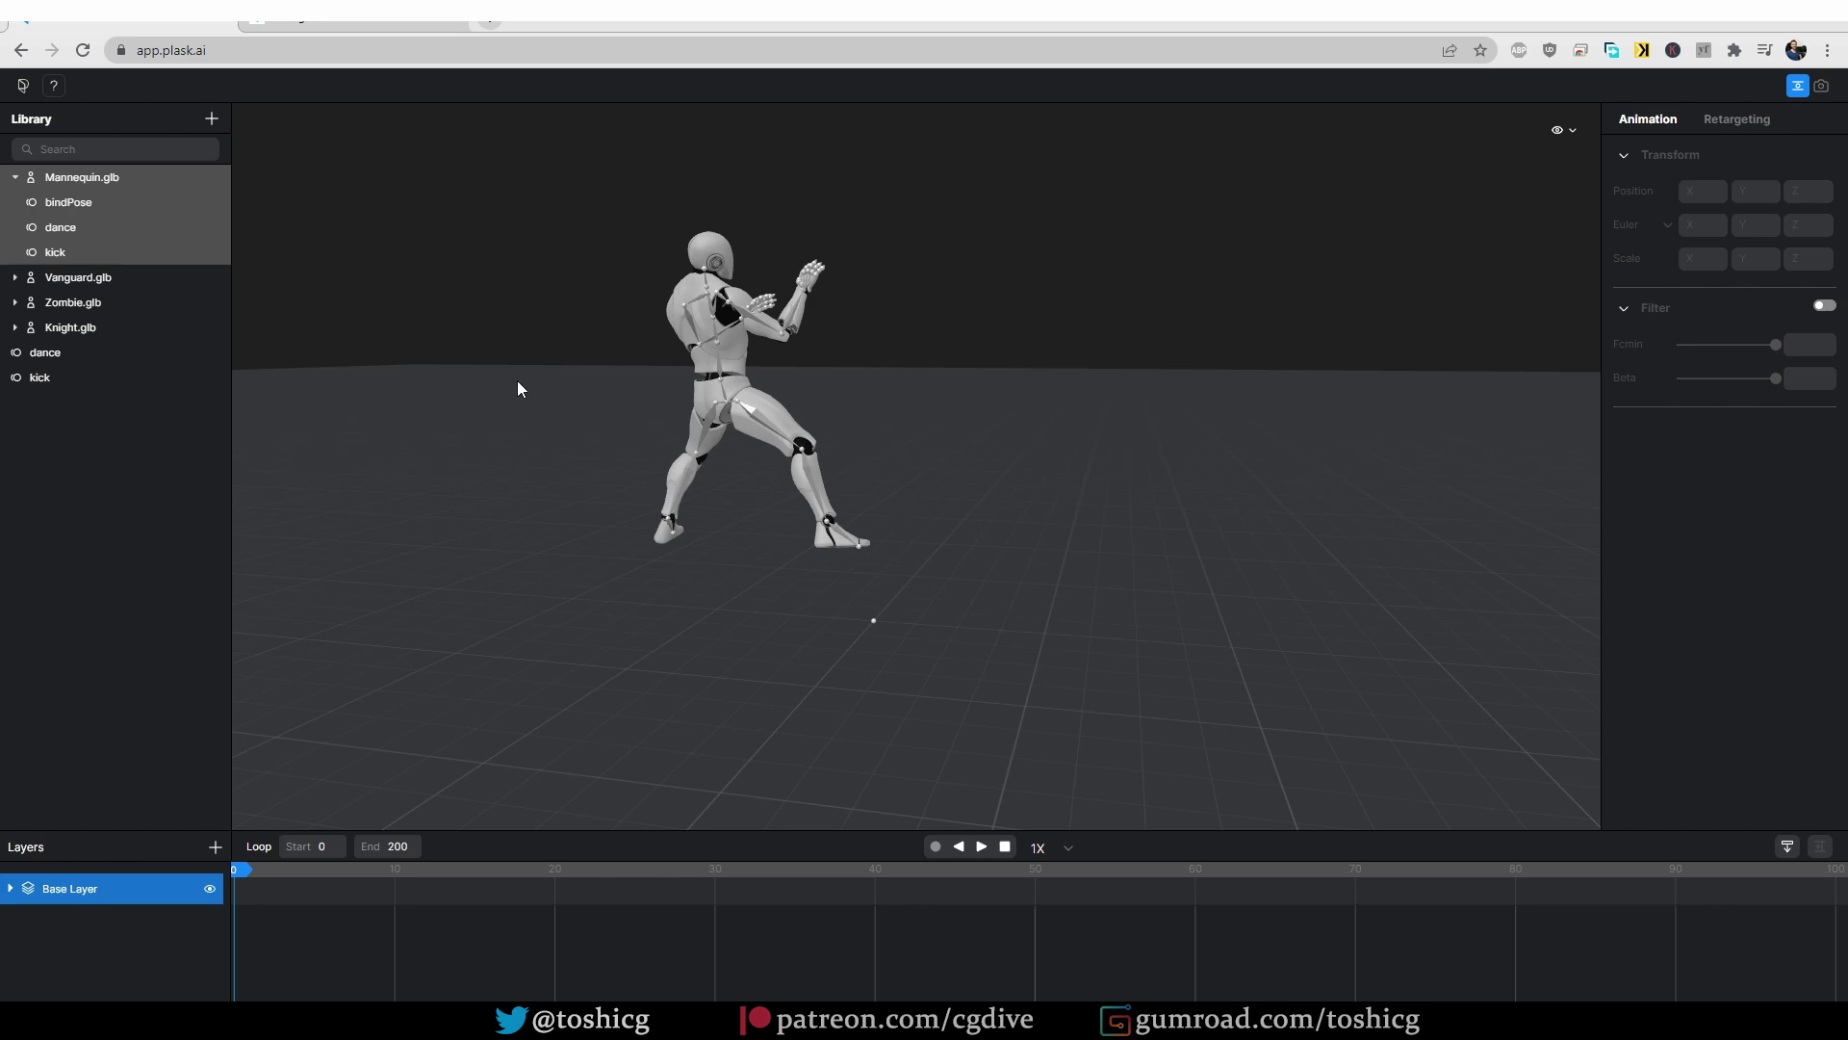
Step: Export Mannequin.glb with the kick motion in fbx format
click(113, 182)
right_click(113, 183)
click(177, 321)
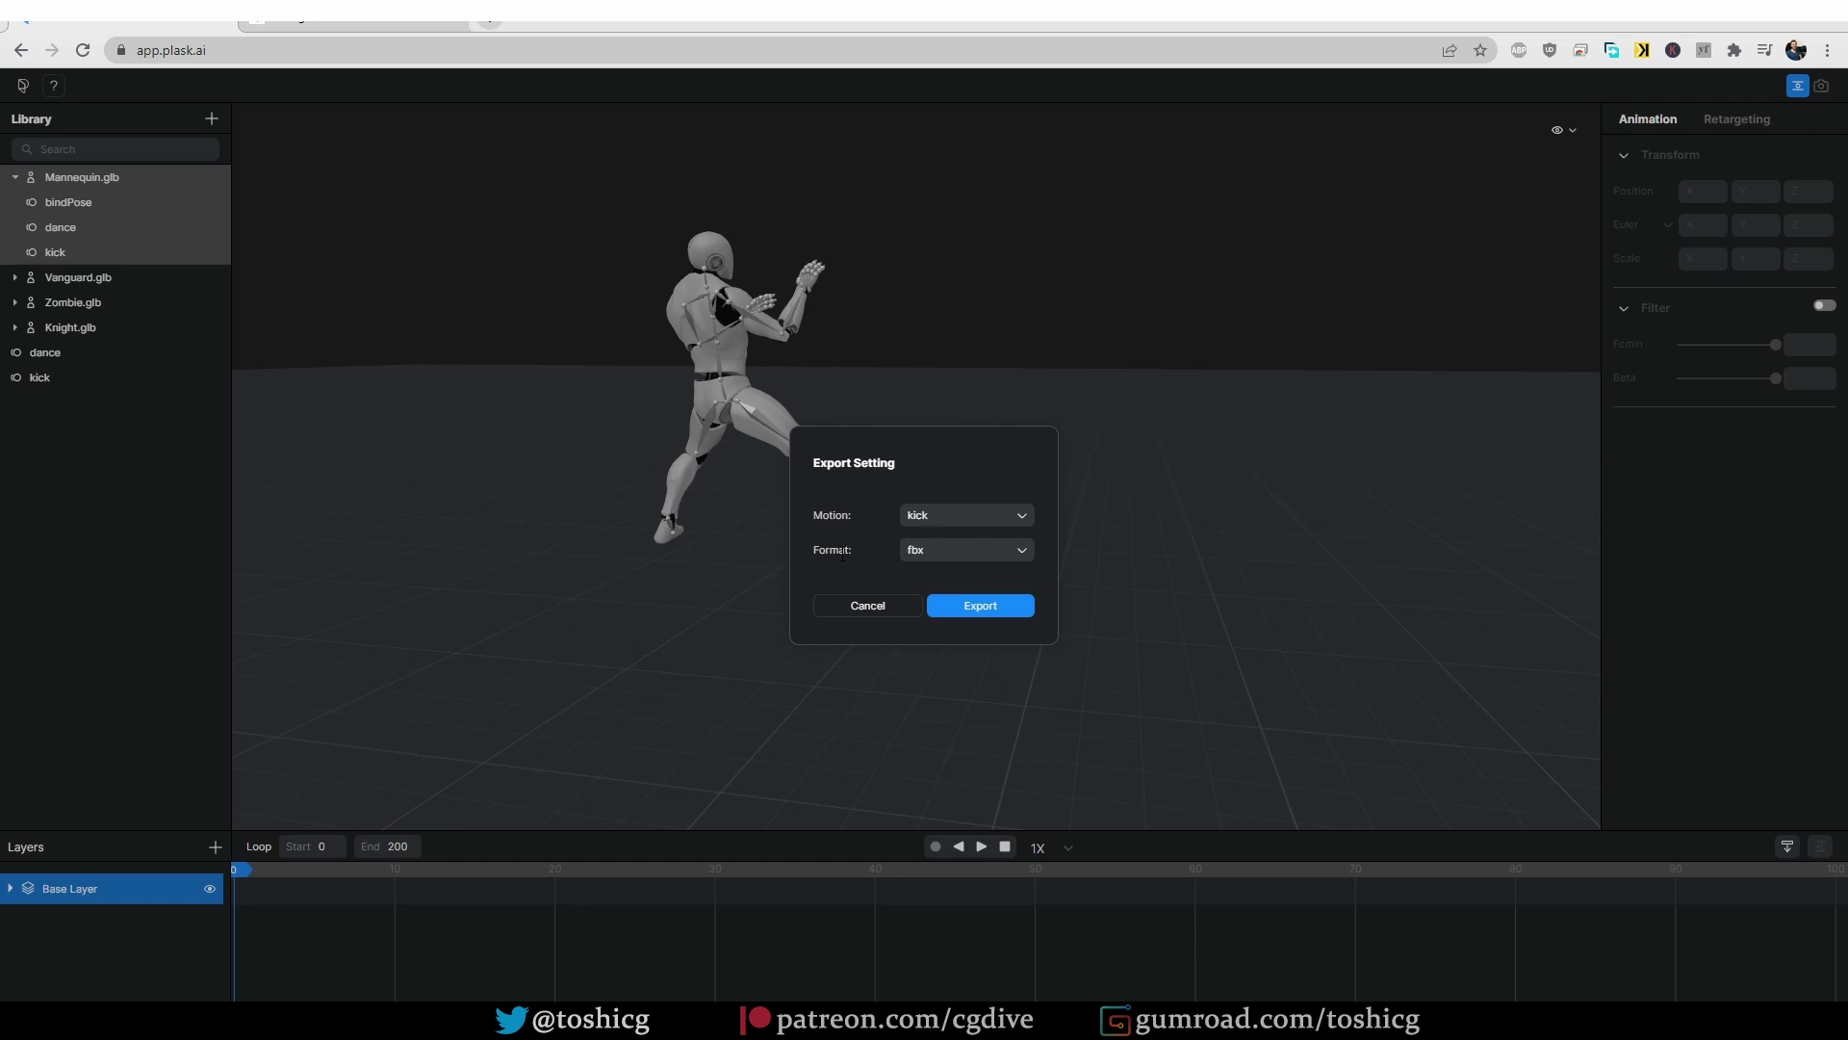
click(994, 612)
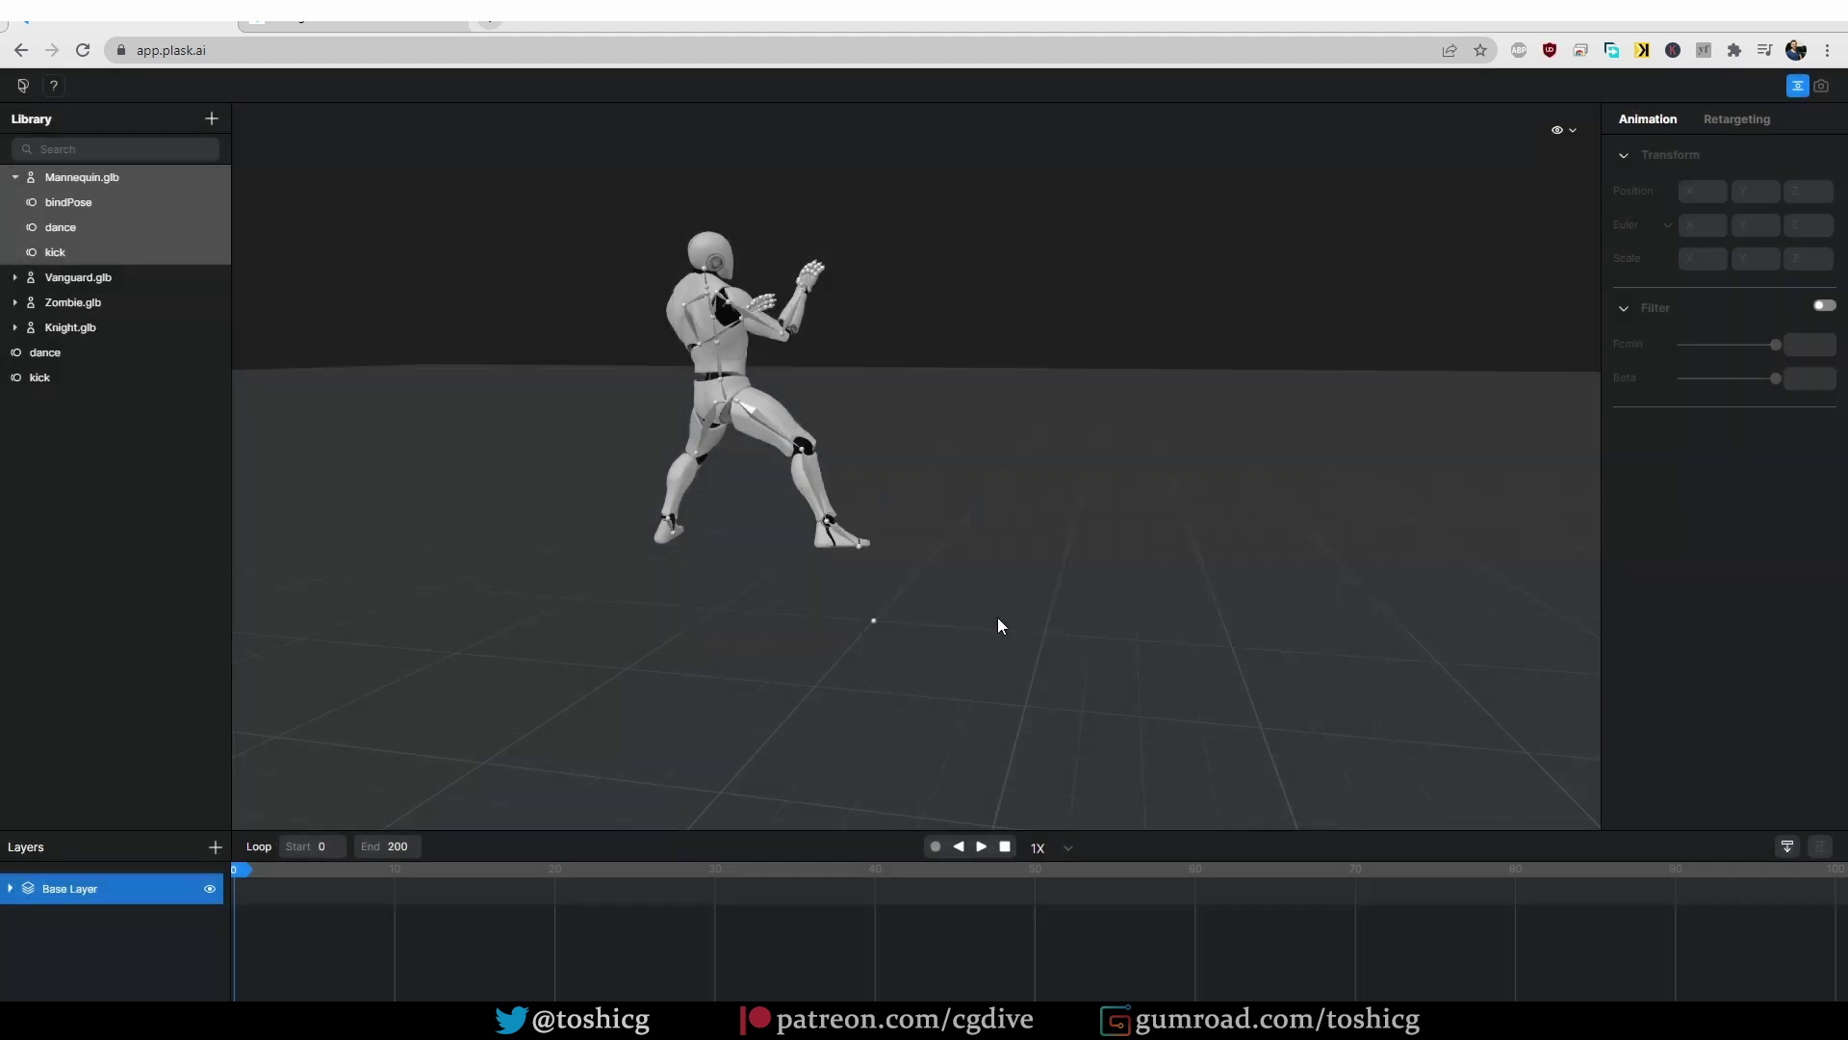
Step: Export Mannequin.glb with the dance motion in fbx format
click(110, 180)
right_click(110, 180)
click(182, 322)
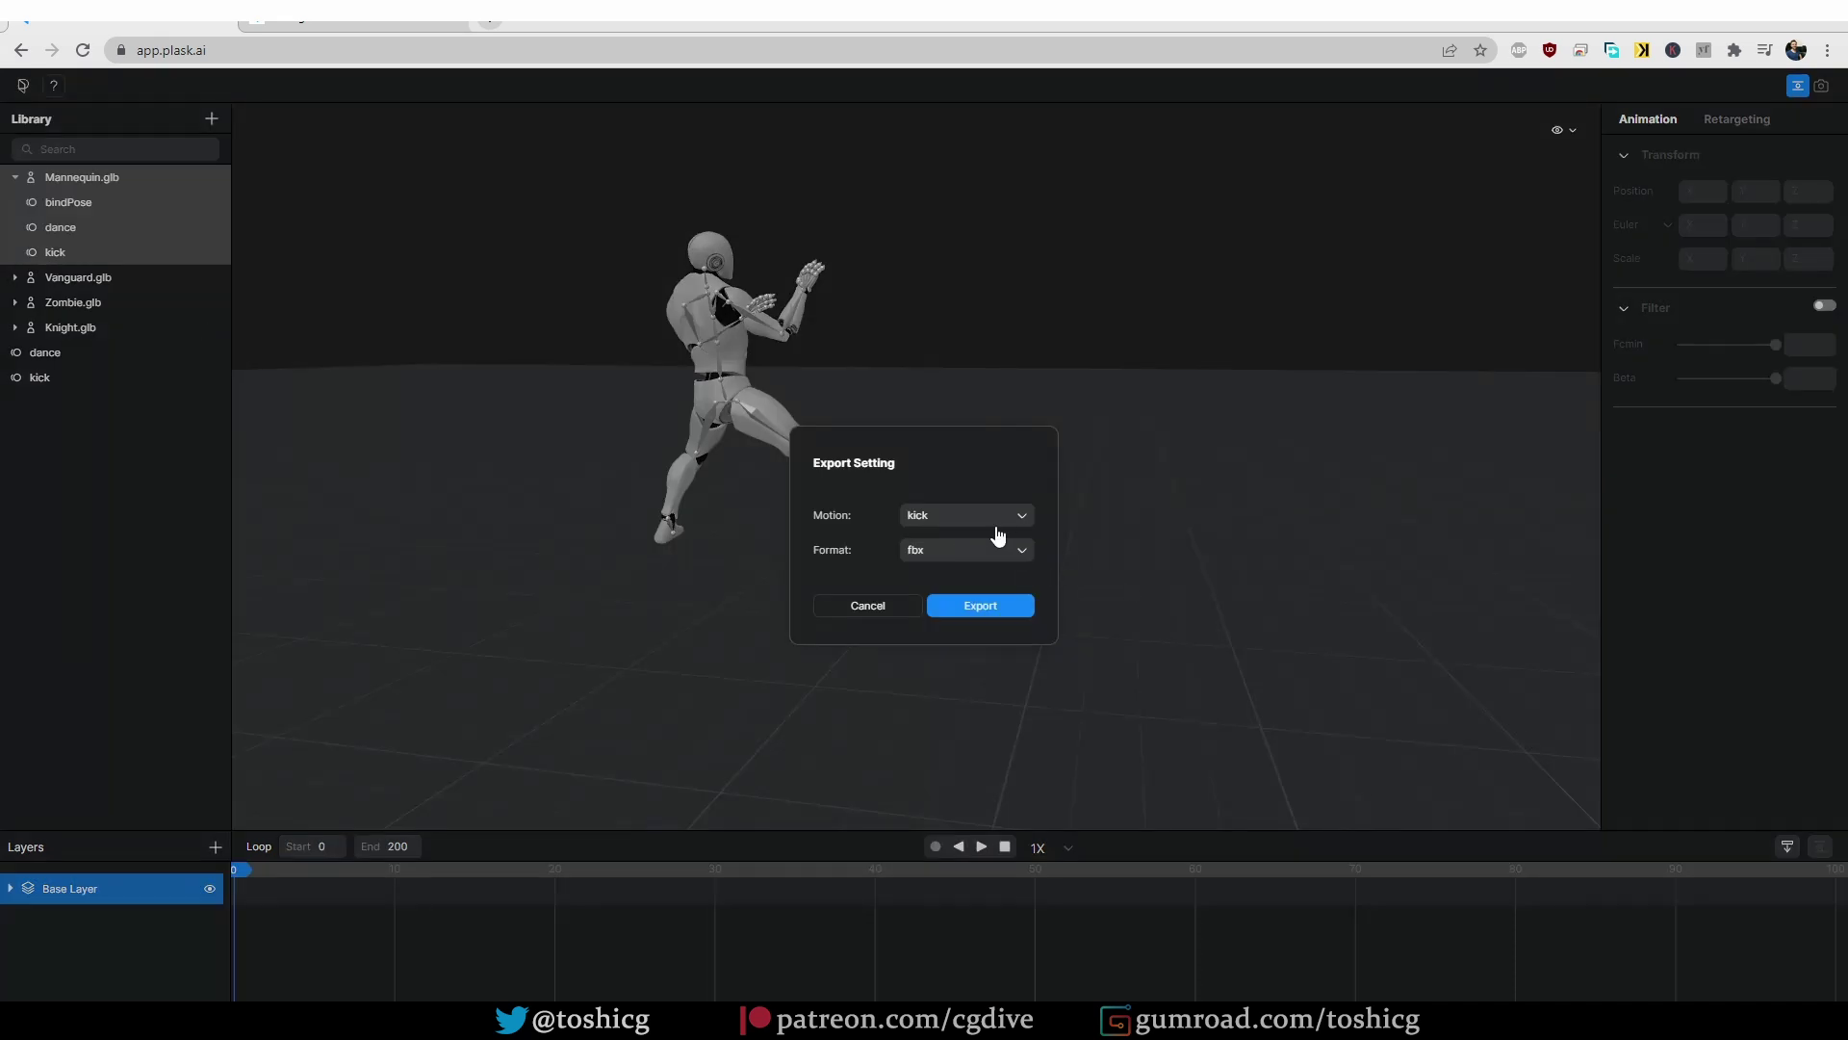
click(997, 525)
click(962, 610)
click(968, 616)
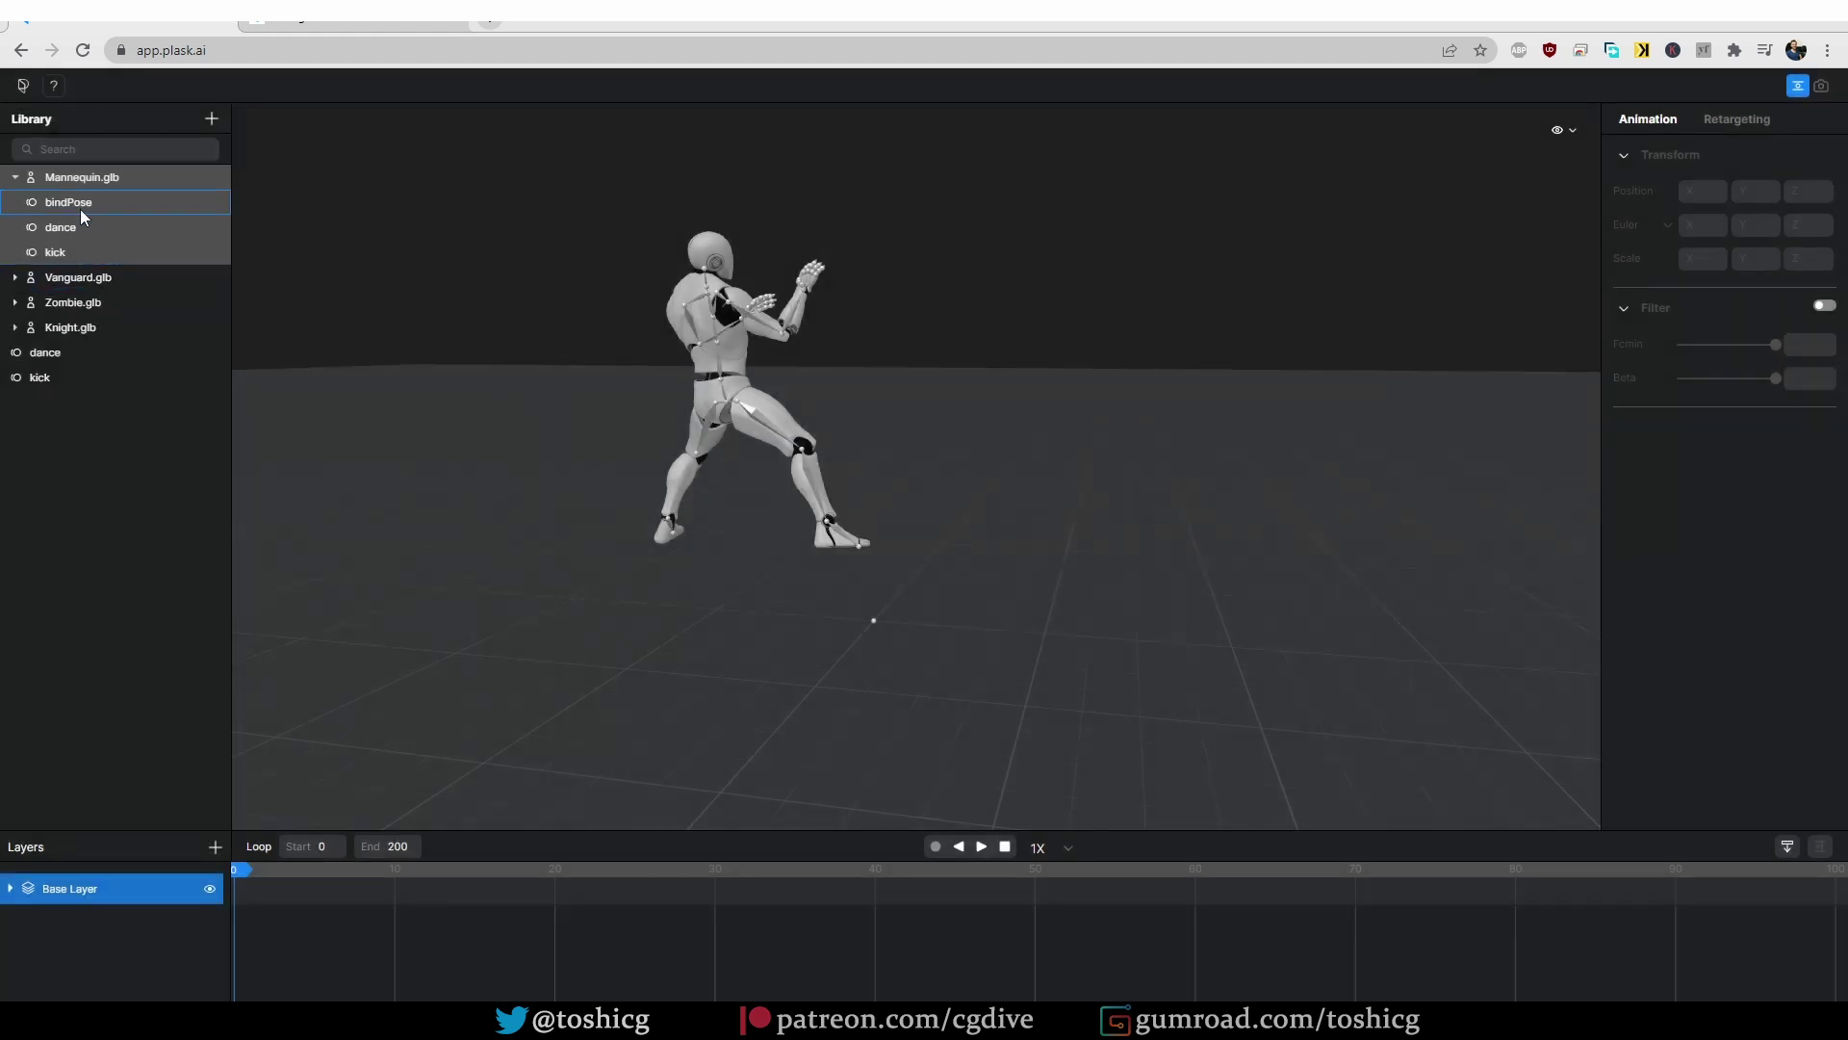
Step: Cancel the current visualization and visualize the bindPose of Mannequin.glb instead
right_click(82, 212)
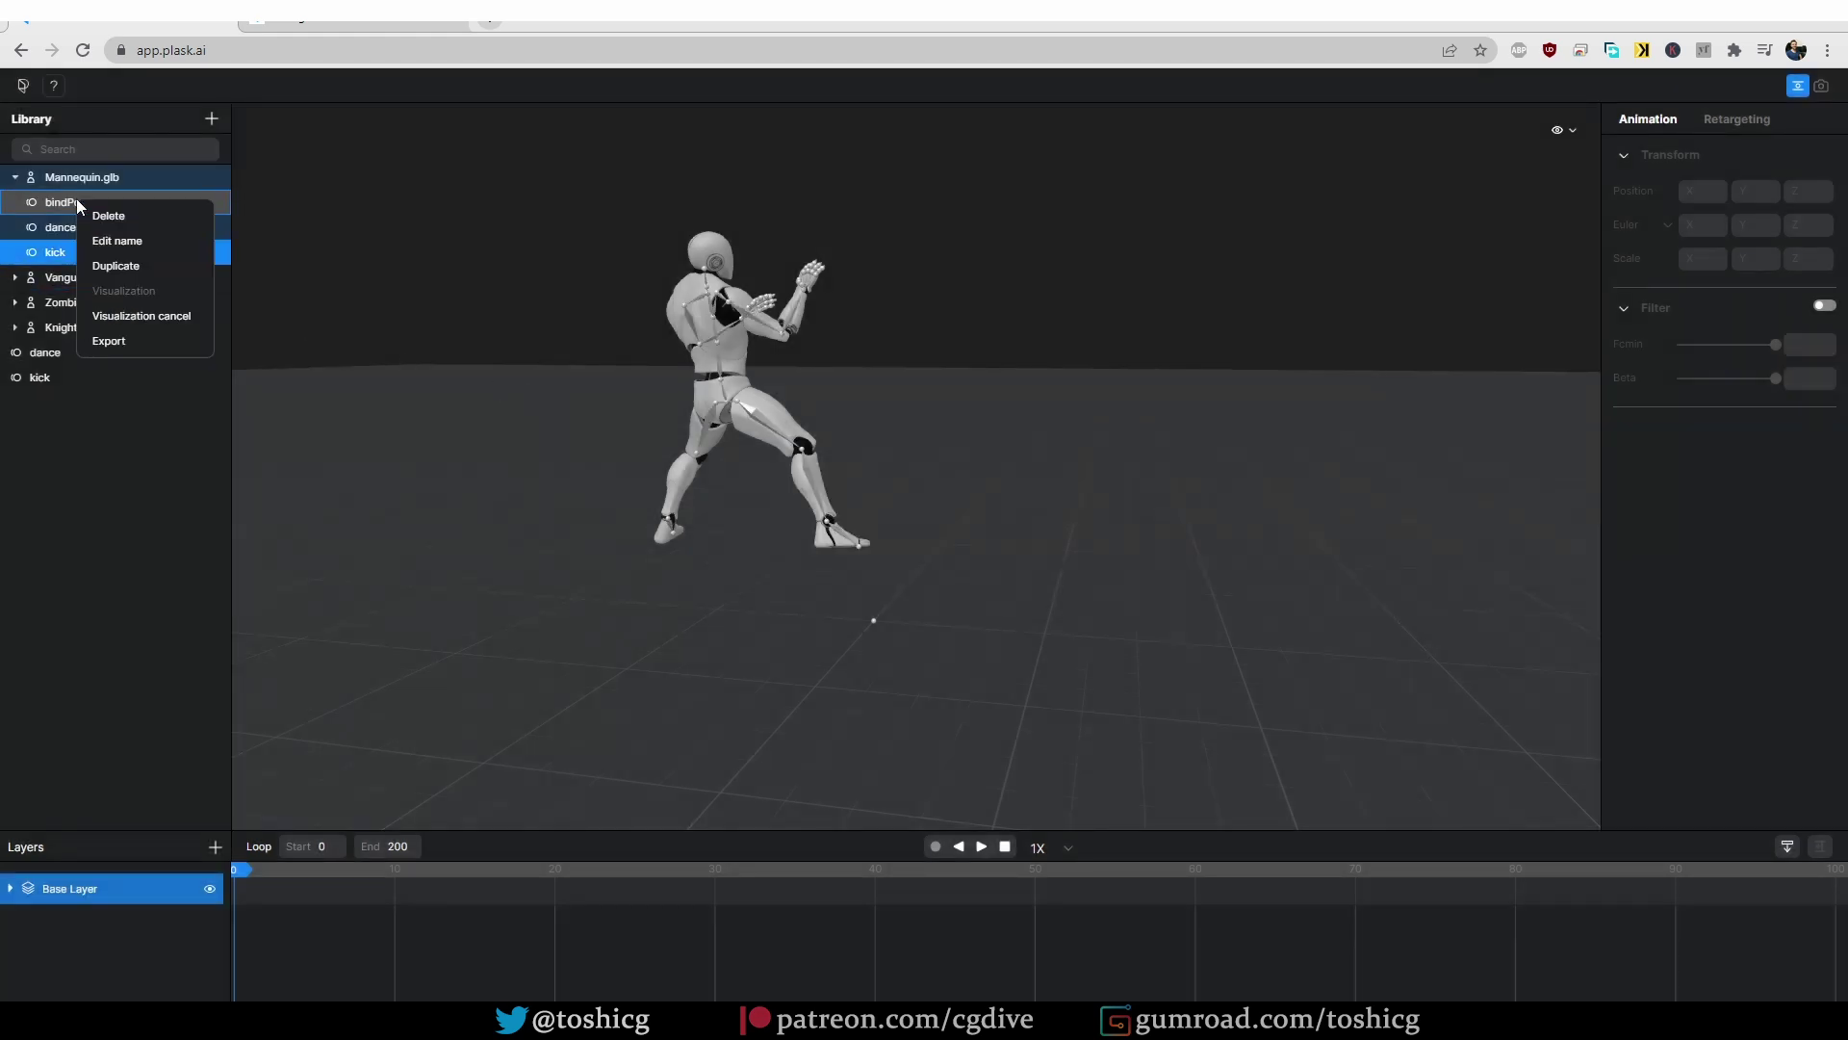
click(149, 312)
right_click(109, 202)
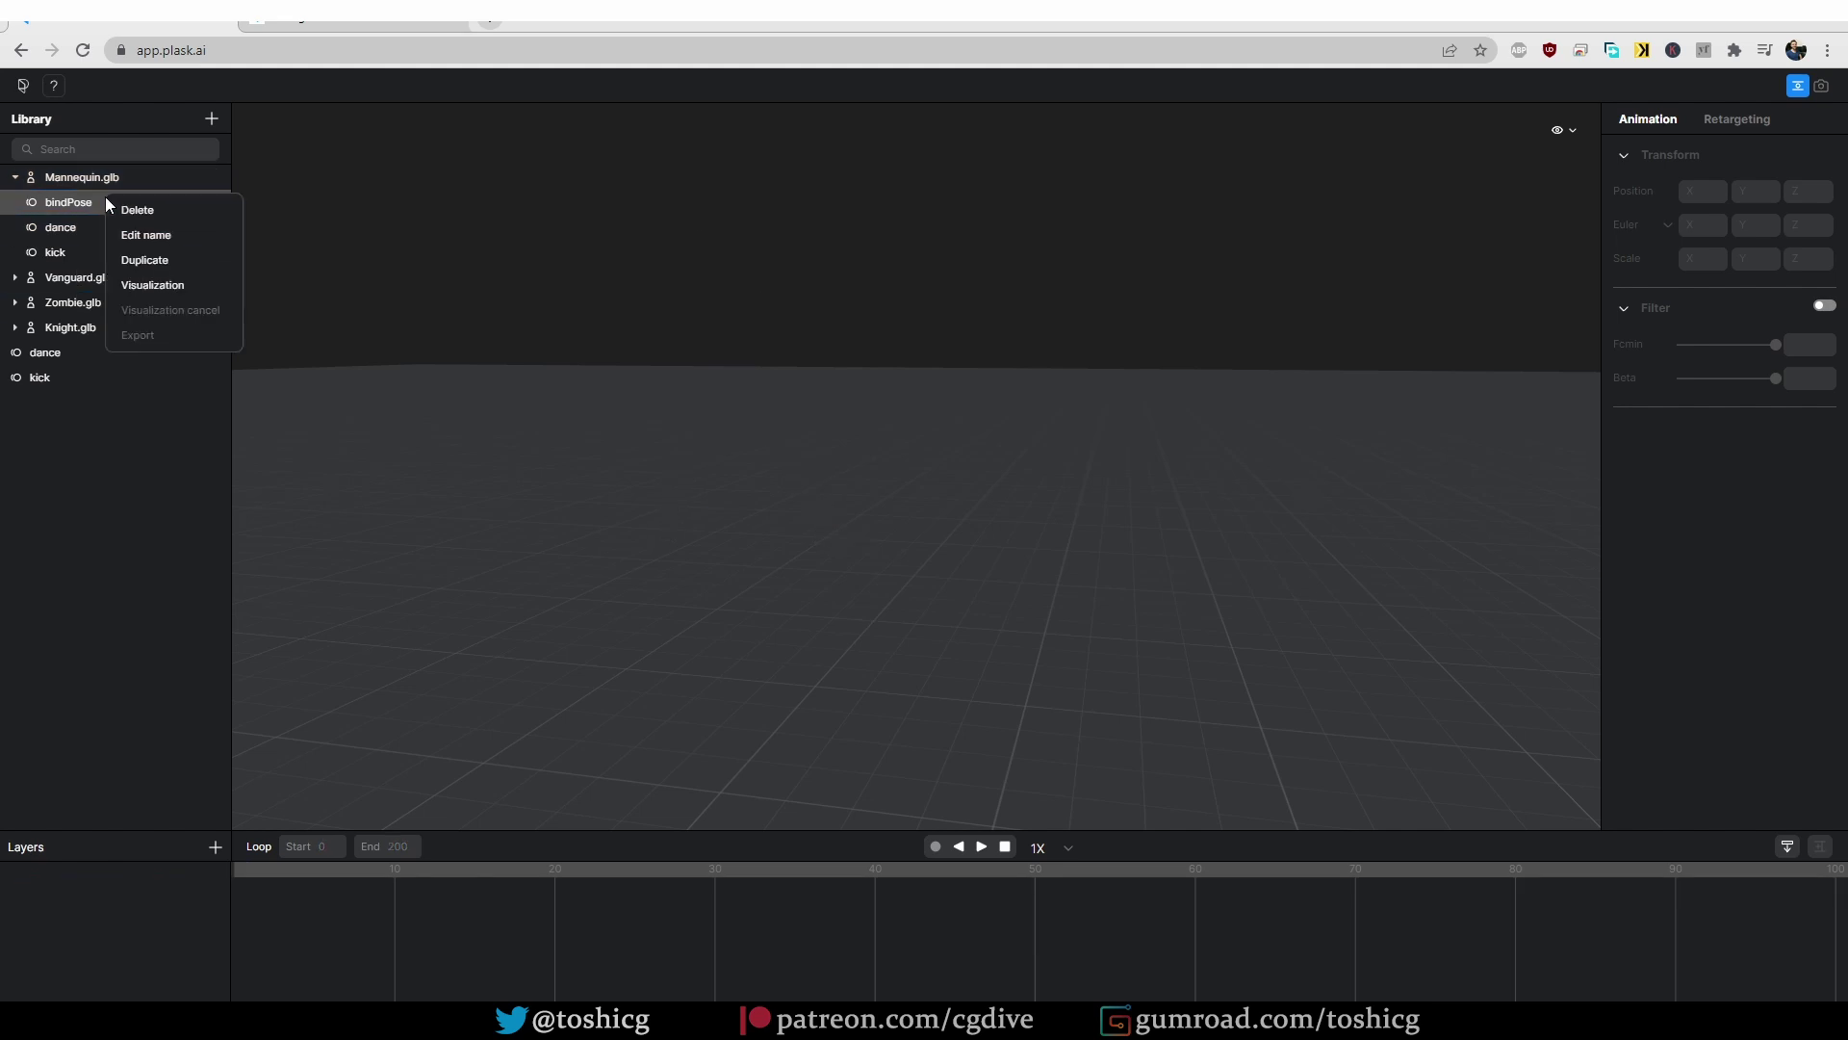
click(165, 289)
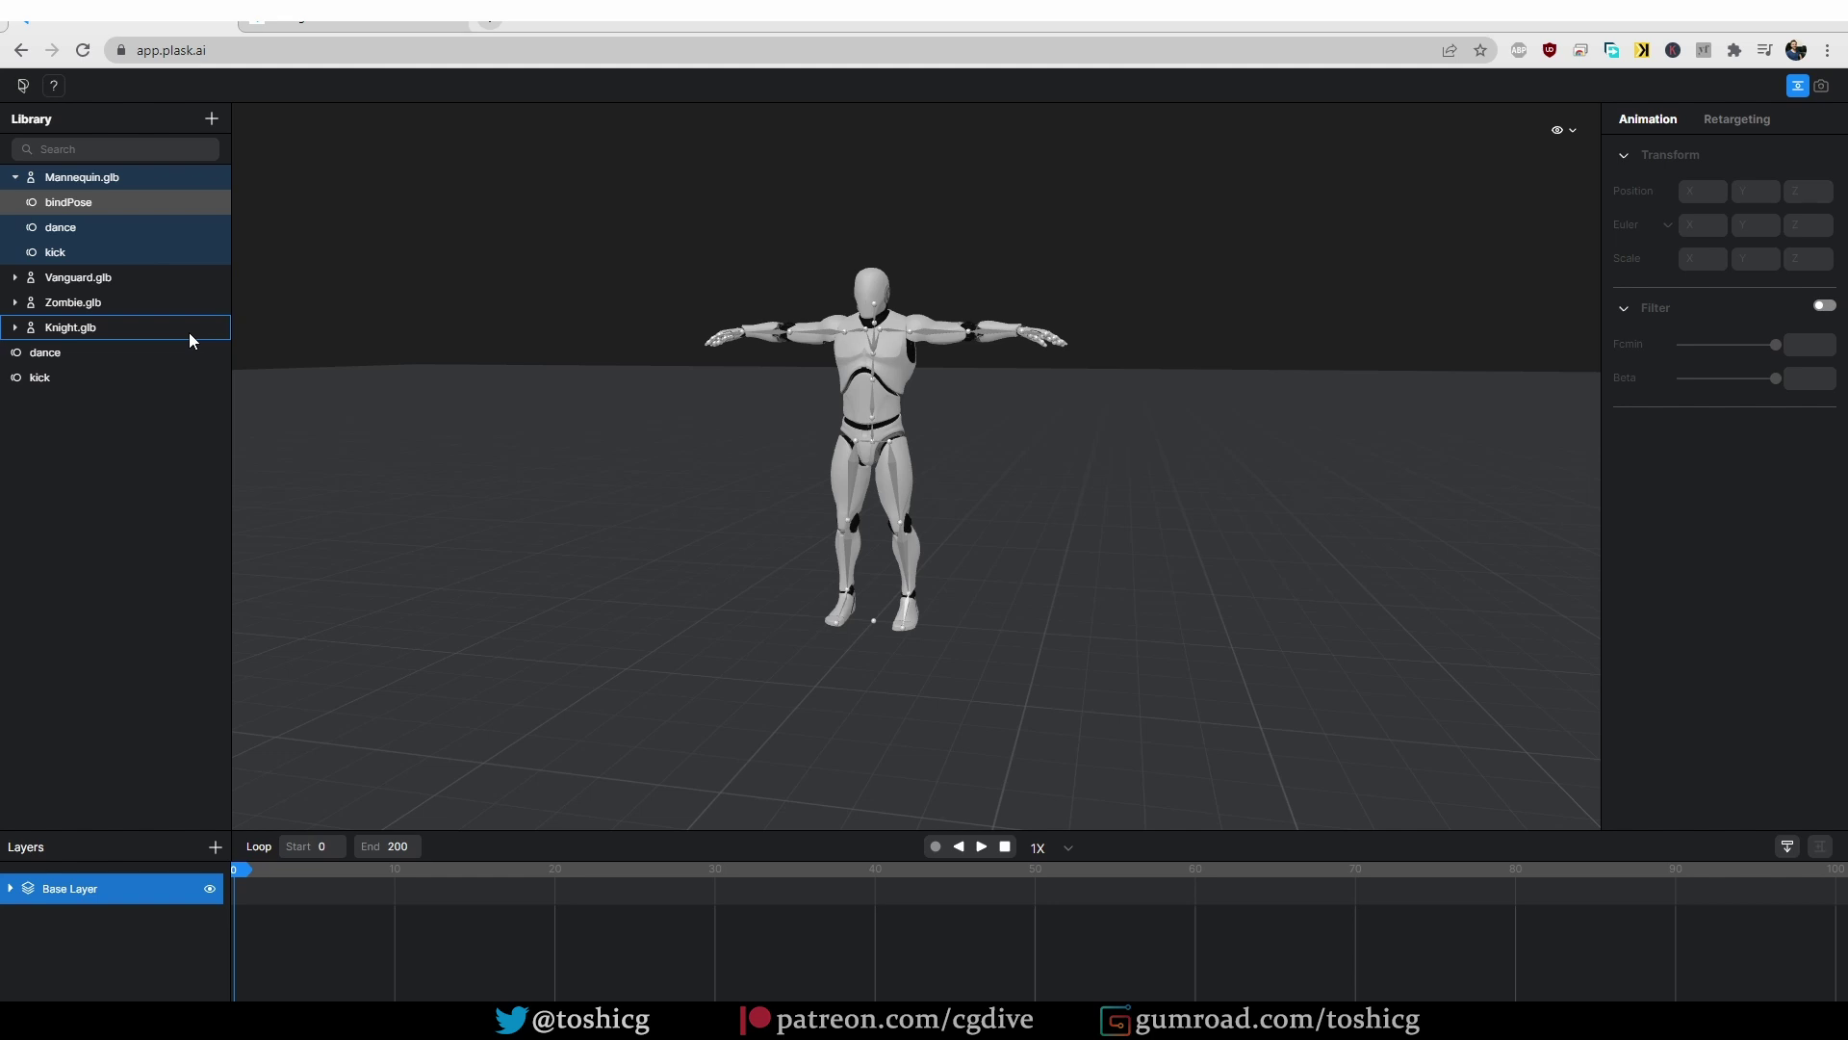
Step: Export the bindPose of Mannequin.glb in fbx format
right_click(108, 210)
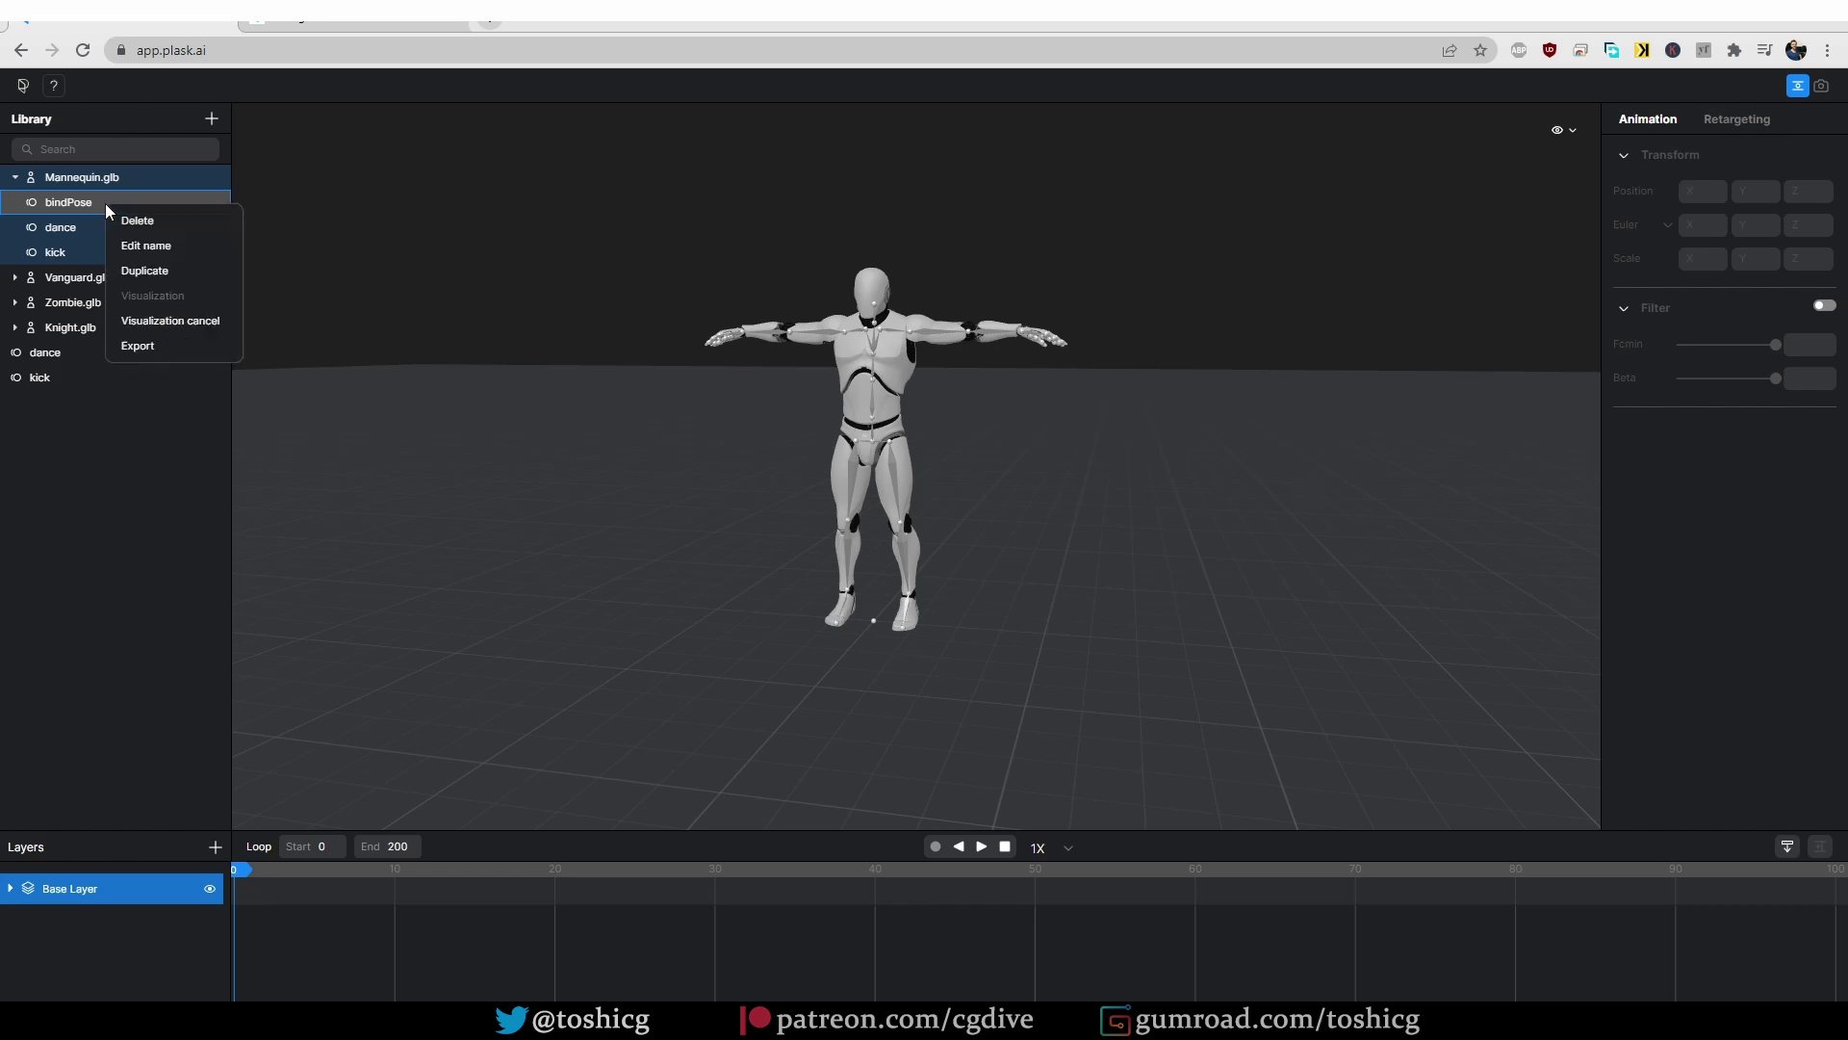
click(171, 349)
click(968, 519)
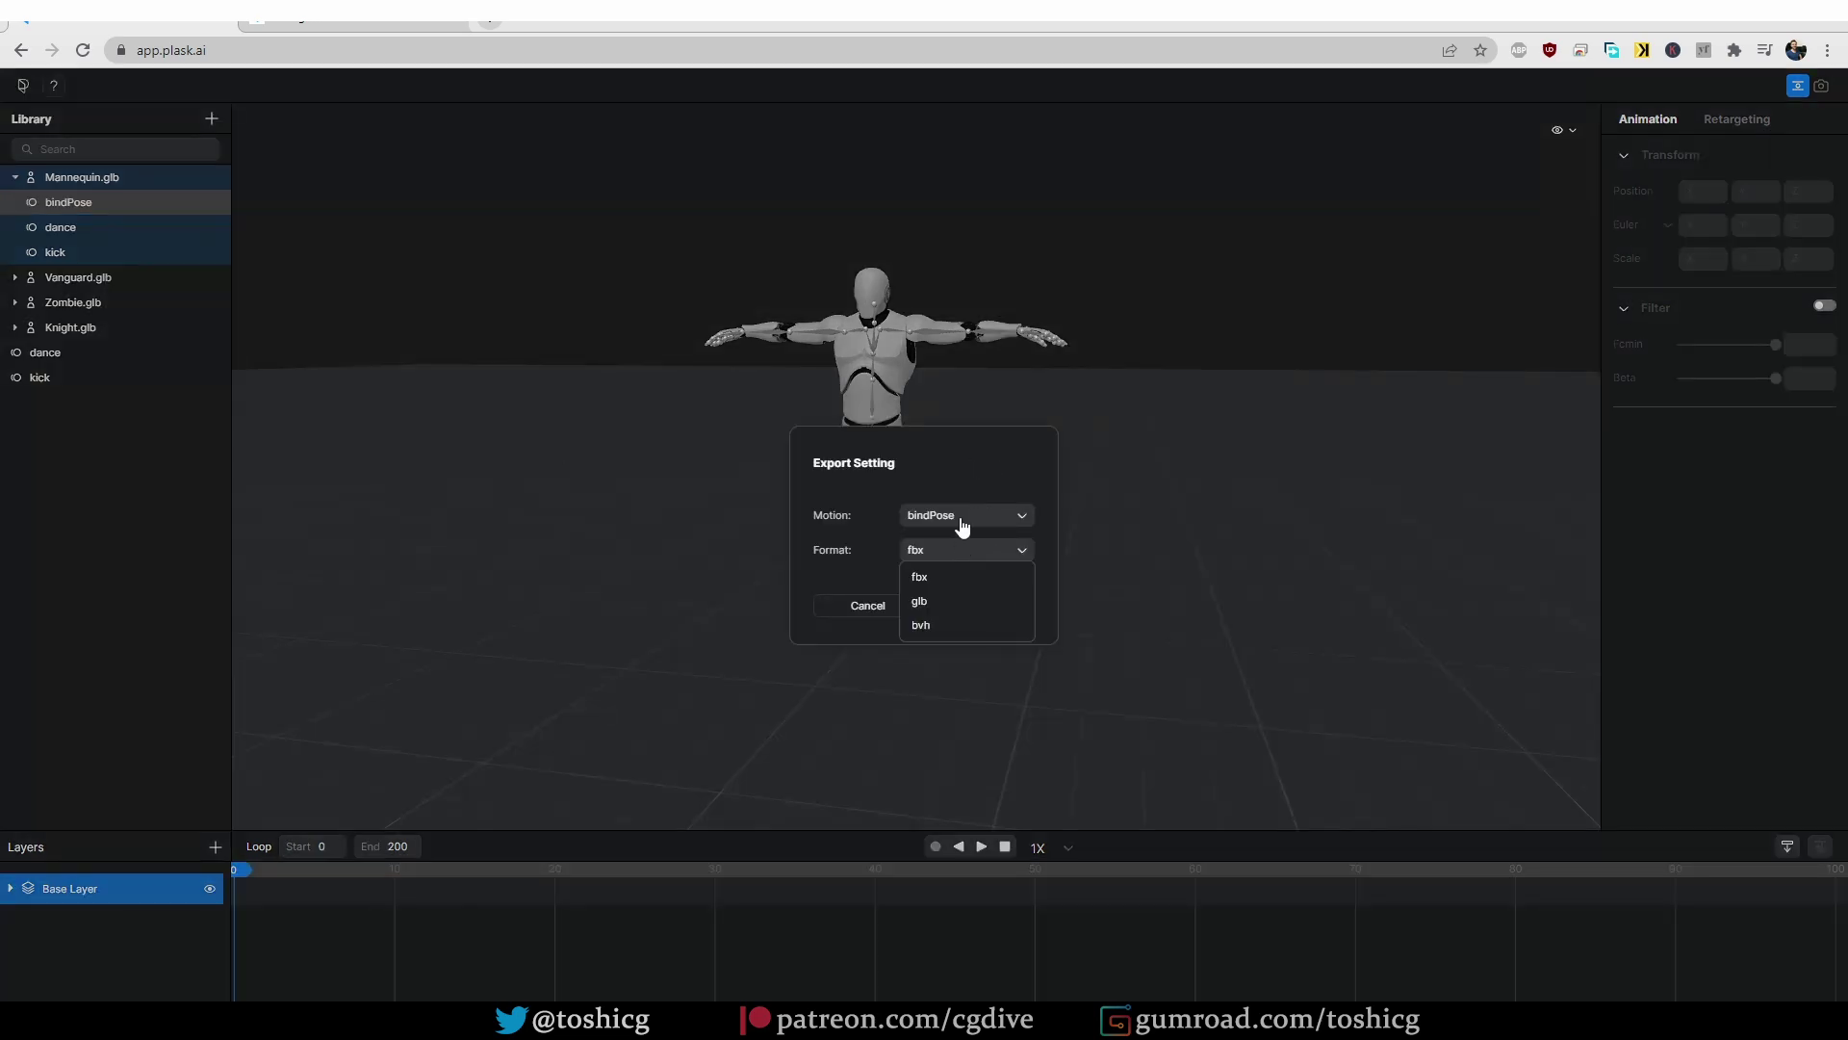
click(962, 502)
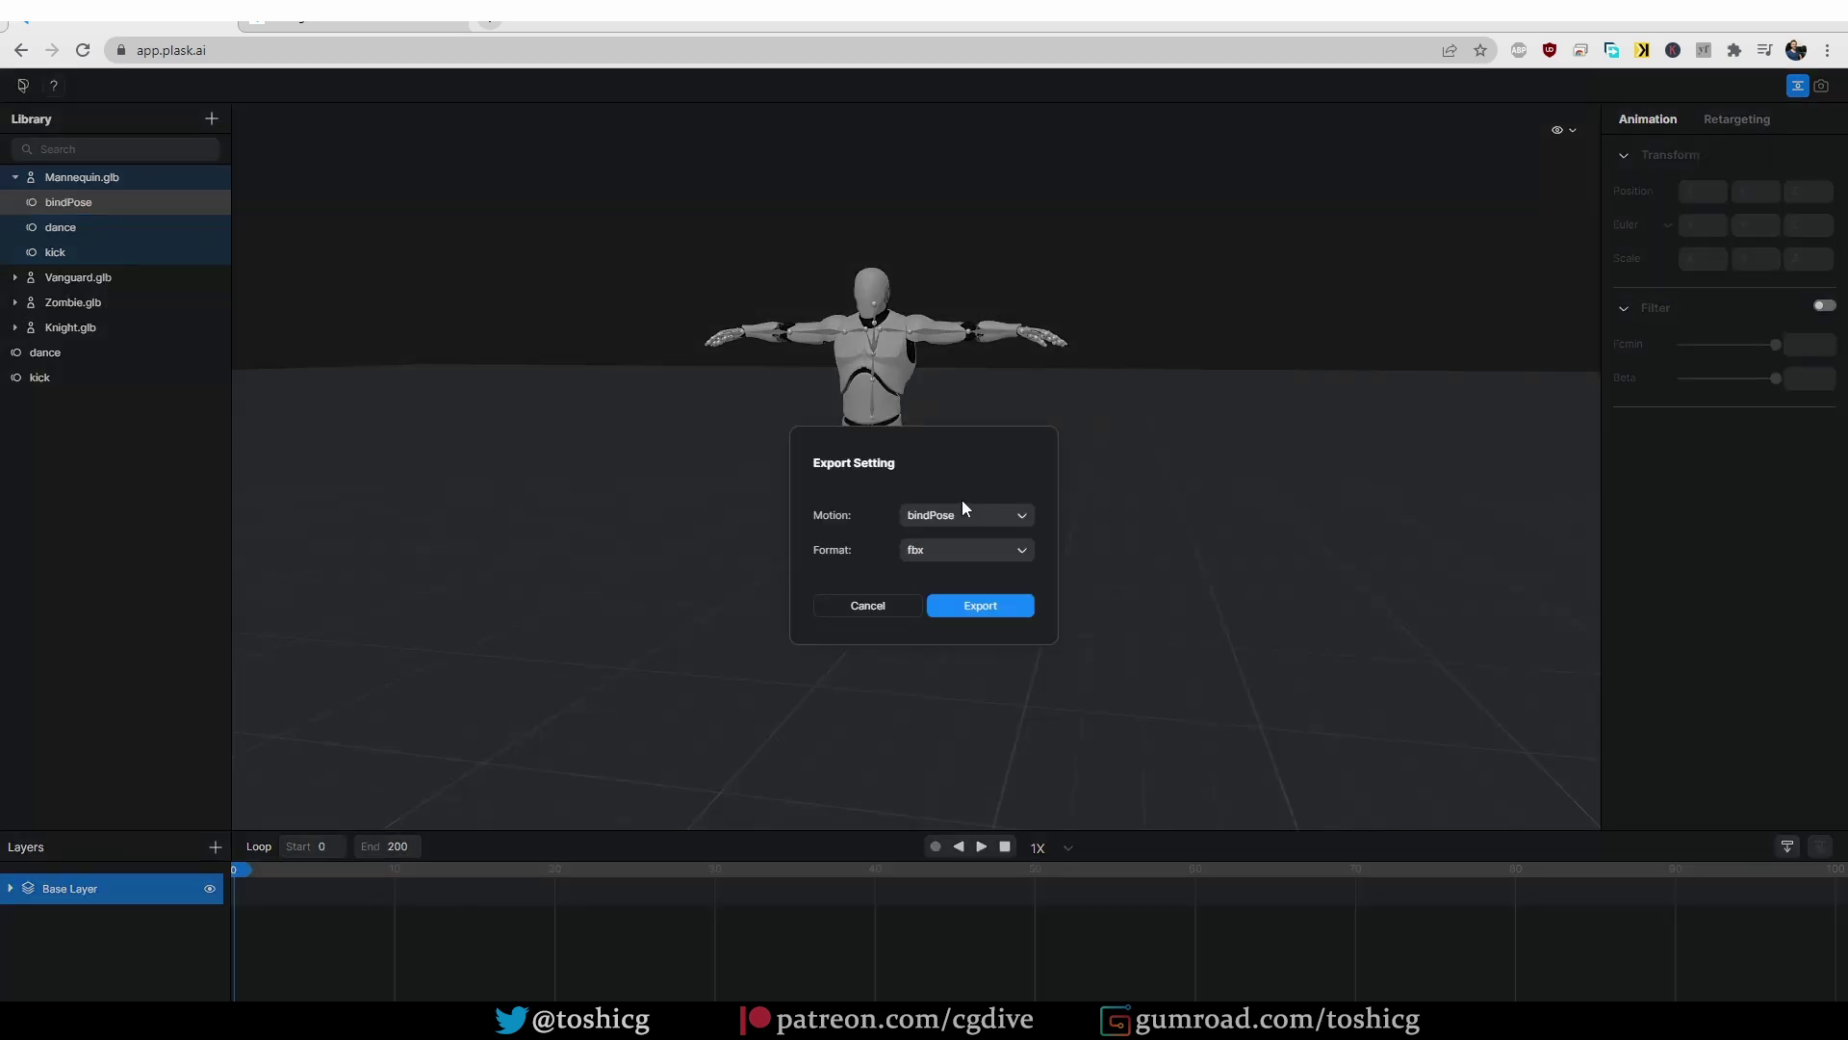
click(982, 608)
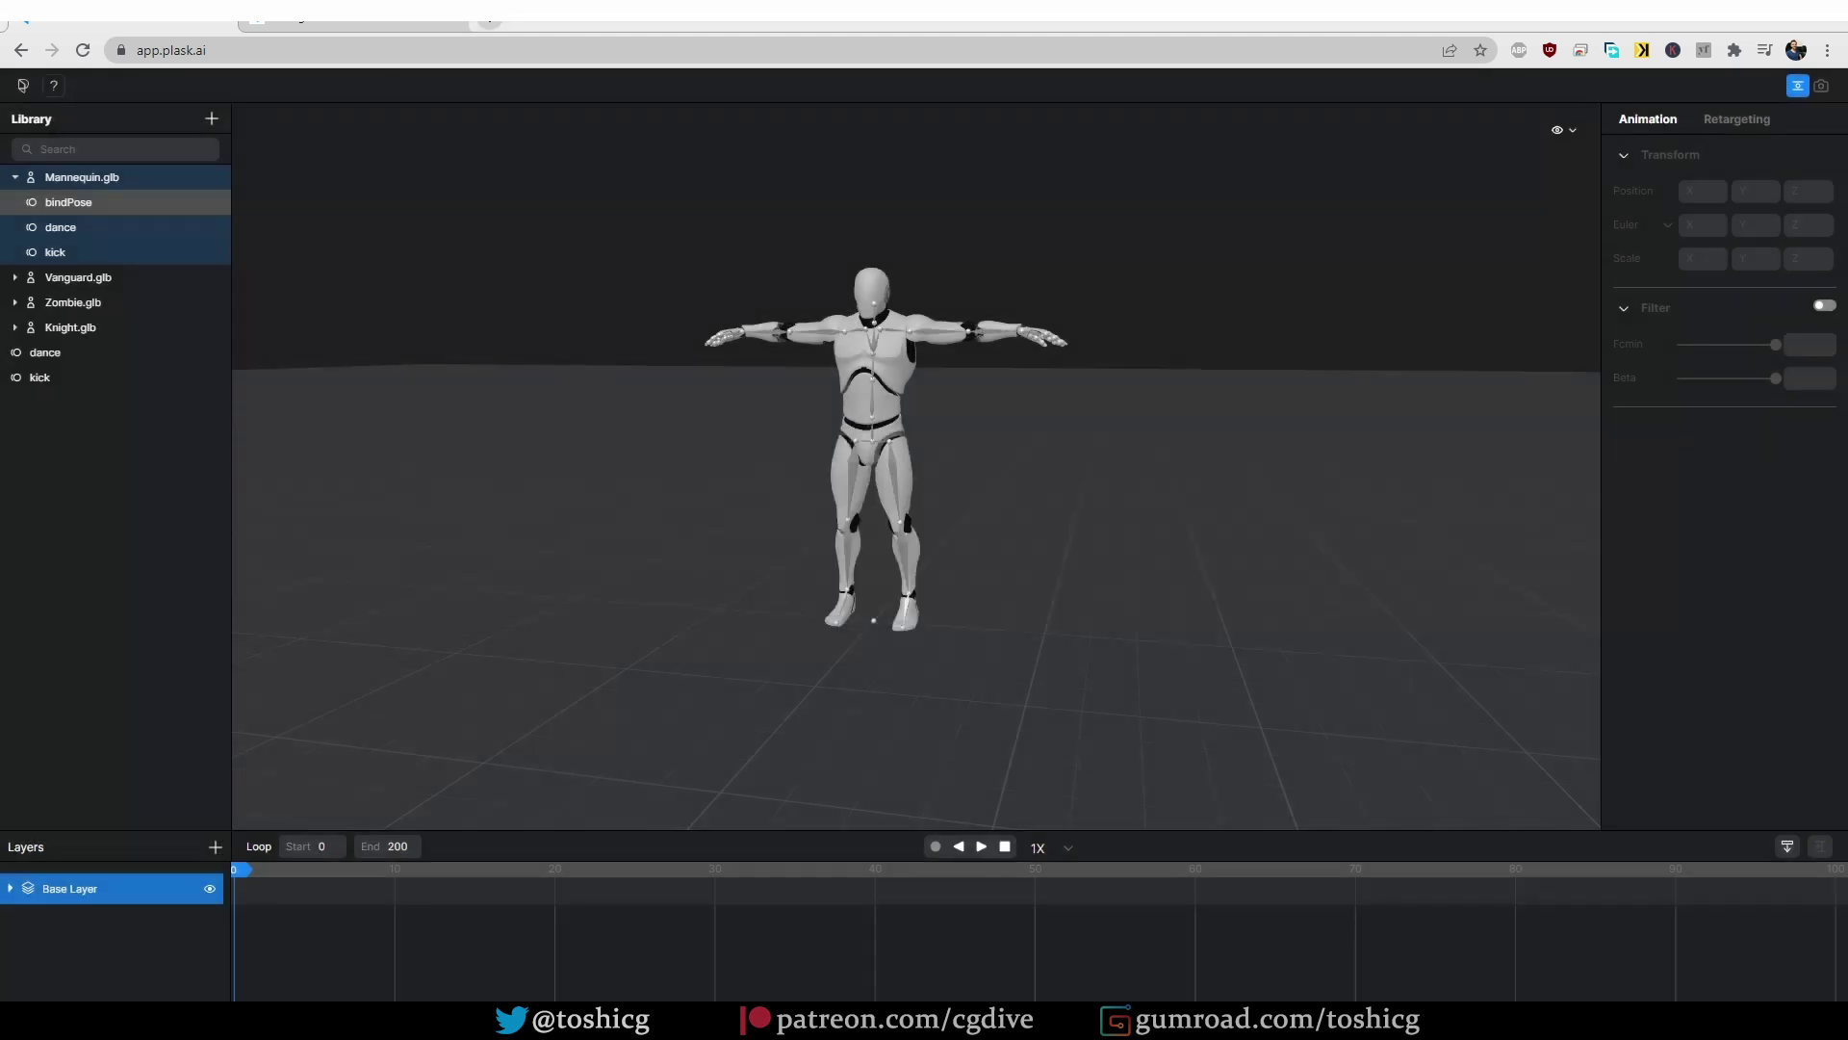
Step: Switch to the FBX folder in File Explorer and rename Mannequin.fbx as kick.fbx
key(alt+Tab)
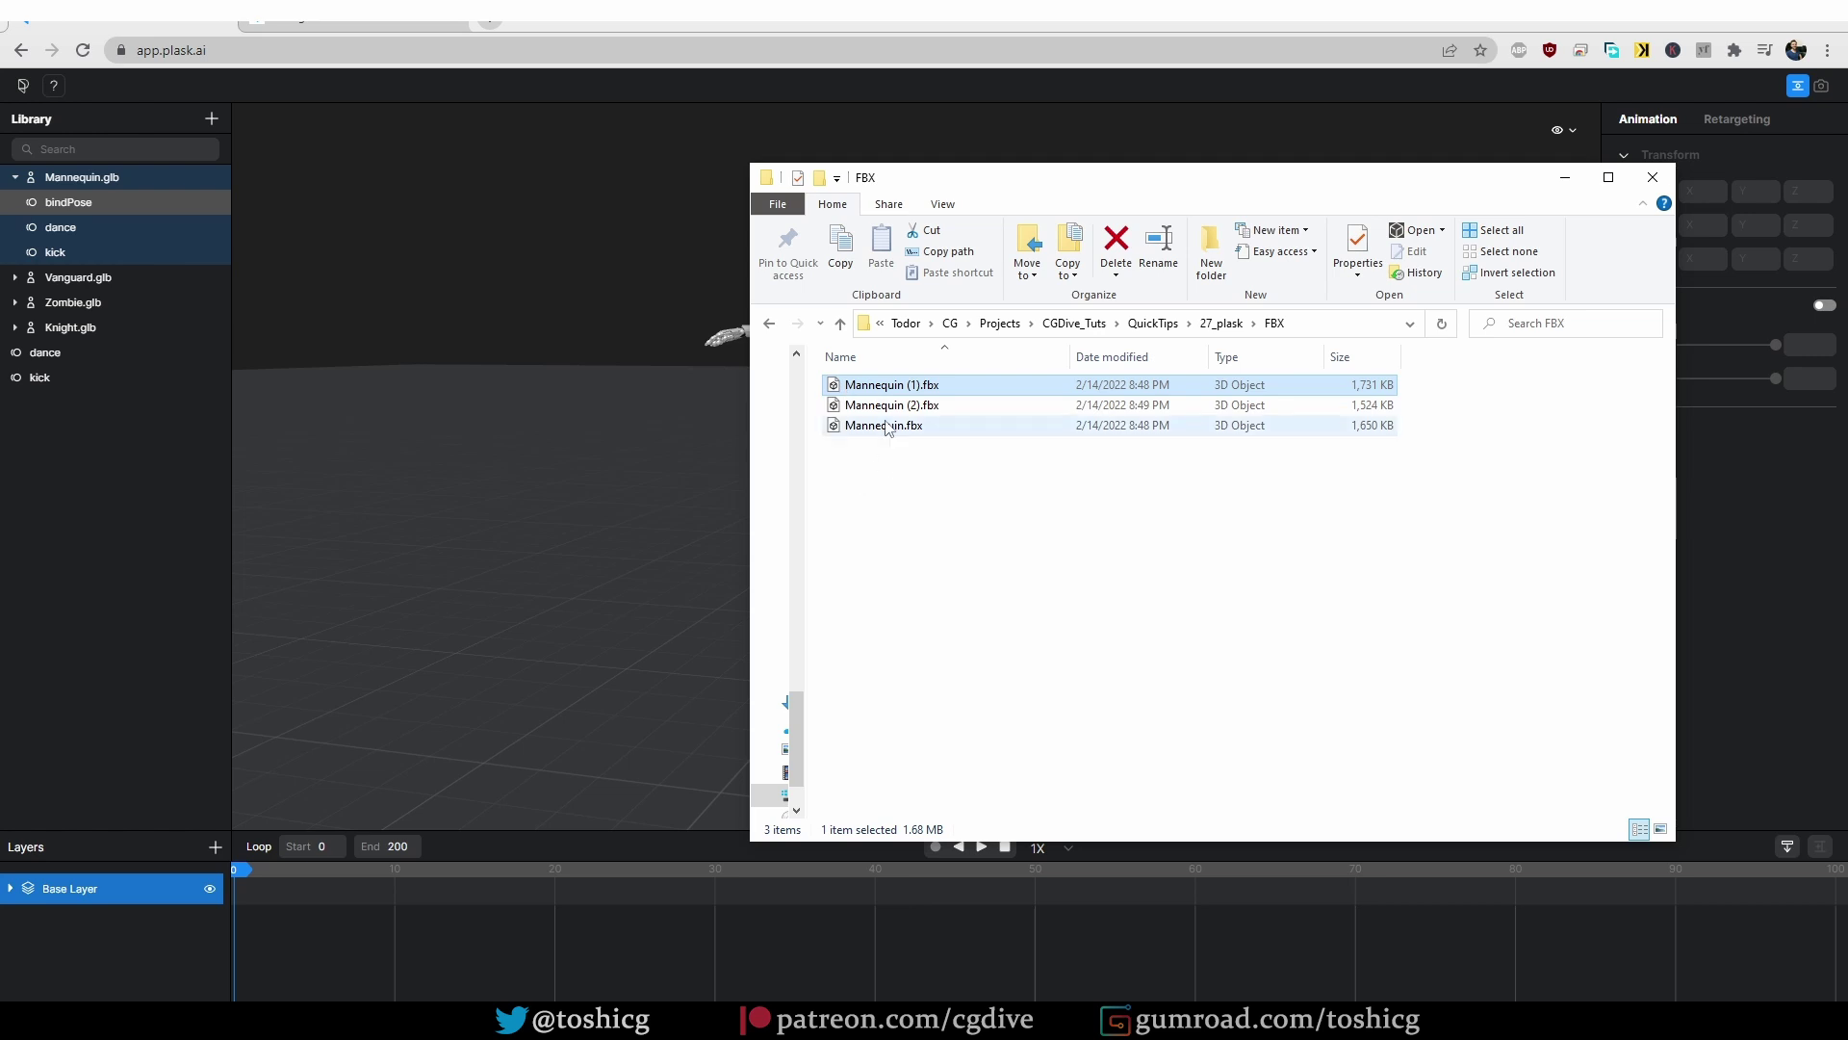
click(875, 427)
key(F2)
text(Idle)
key(Return)
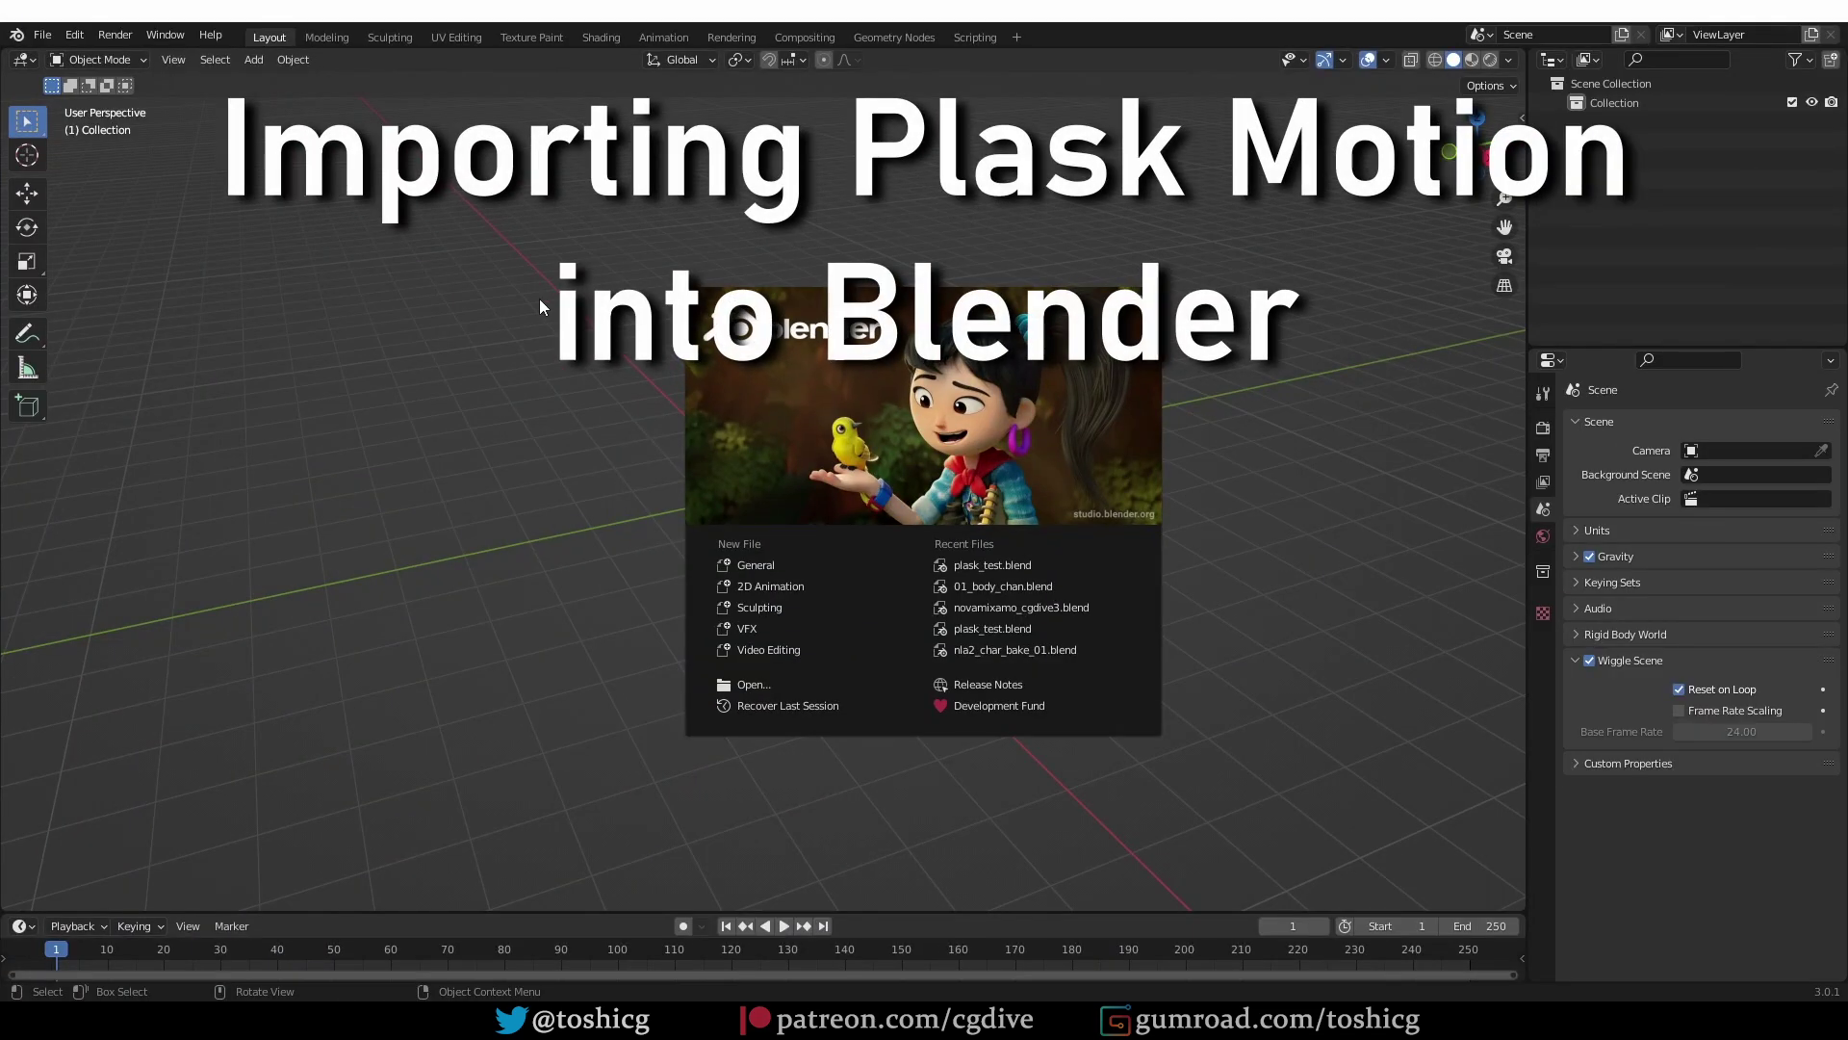
Step: In Blender, dismiss the splash screen and import kick.fbx from the FBX folder with the default import settings
click(514, 313)
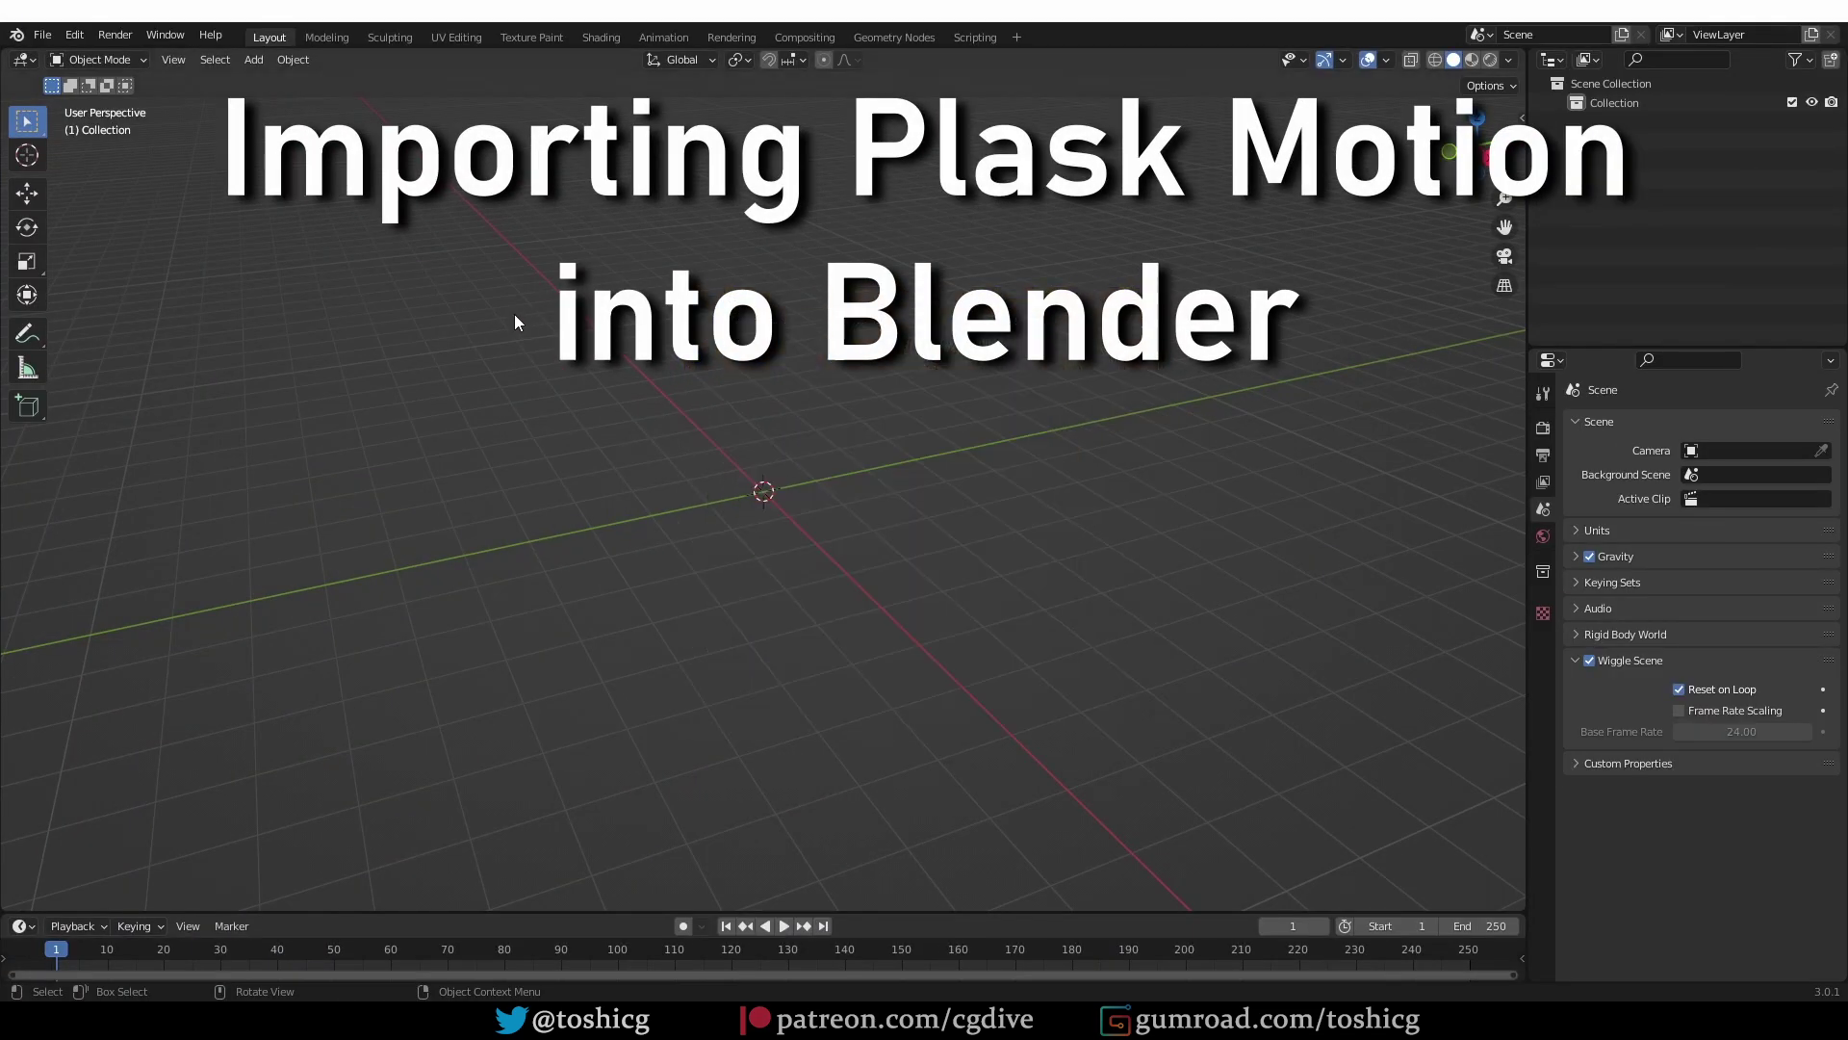
click(43, 34)
mouse_move(124, 287)
click(245, 447)
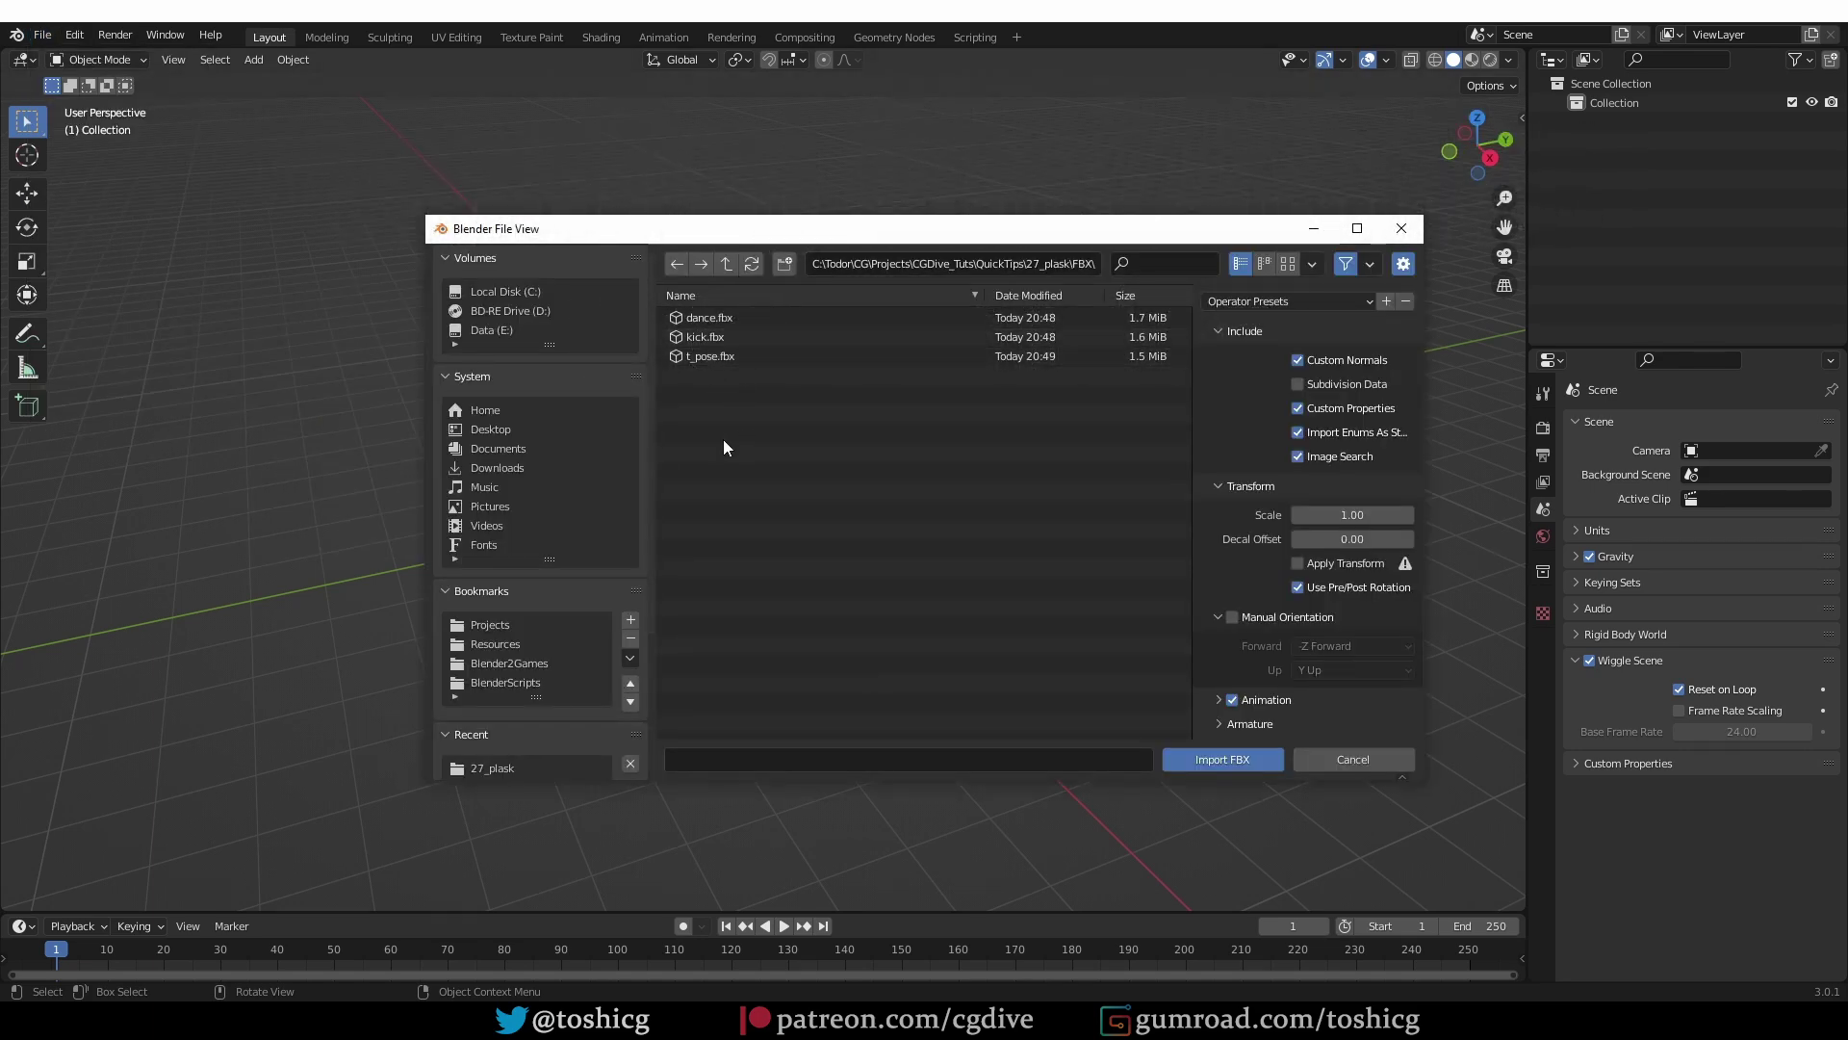
click(728, 337)
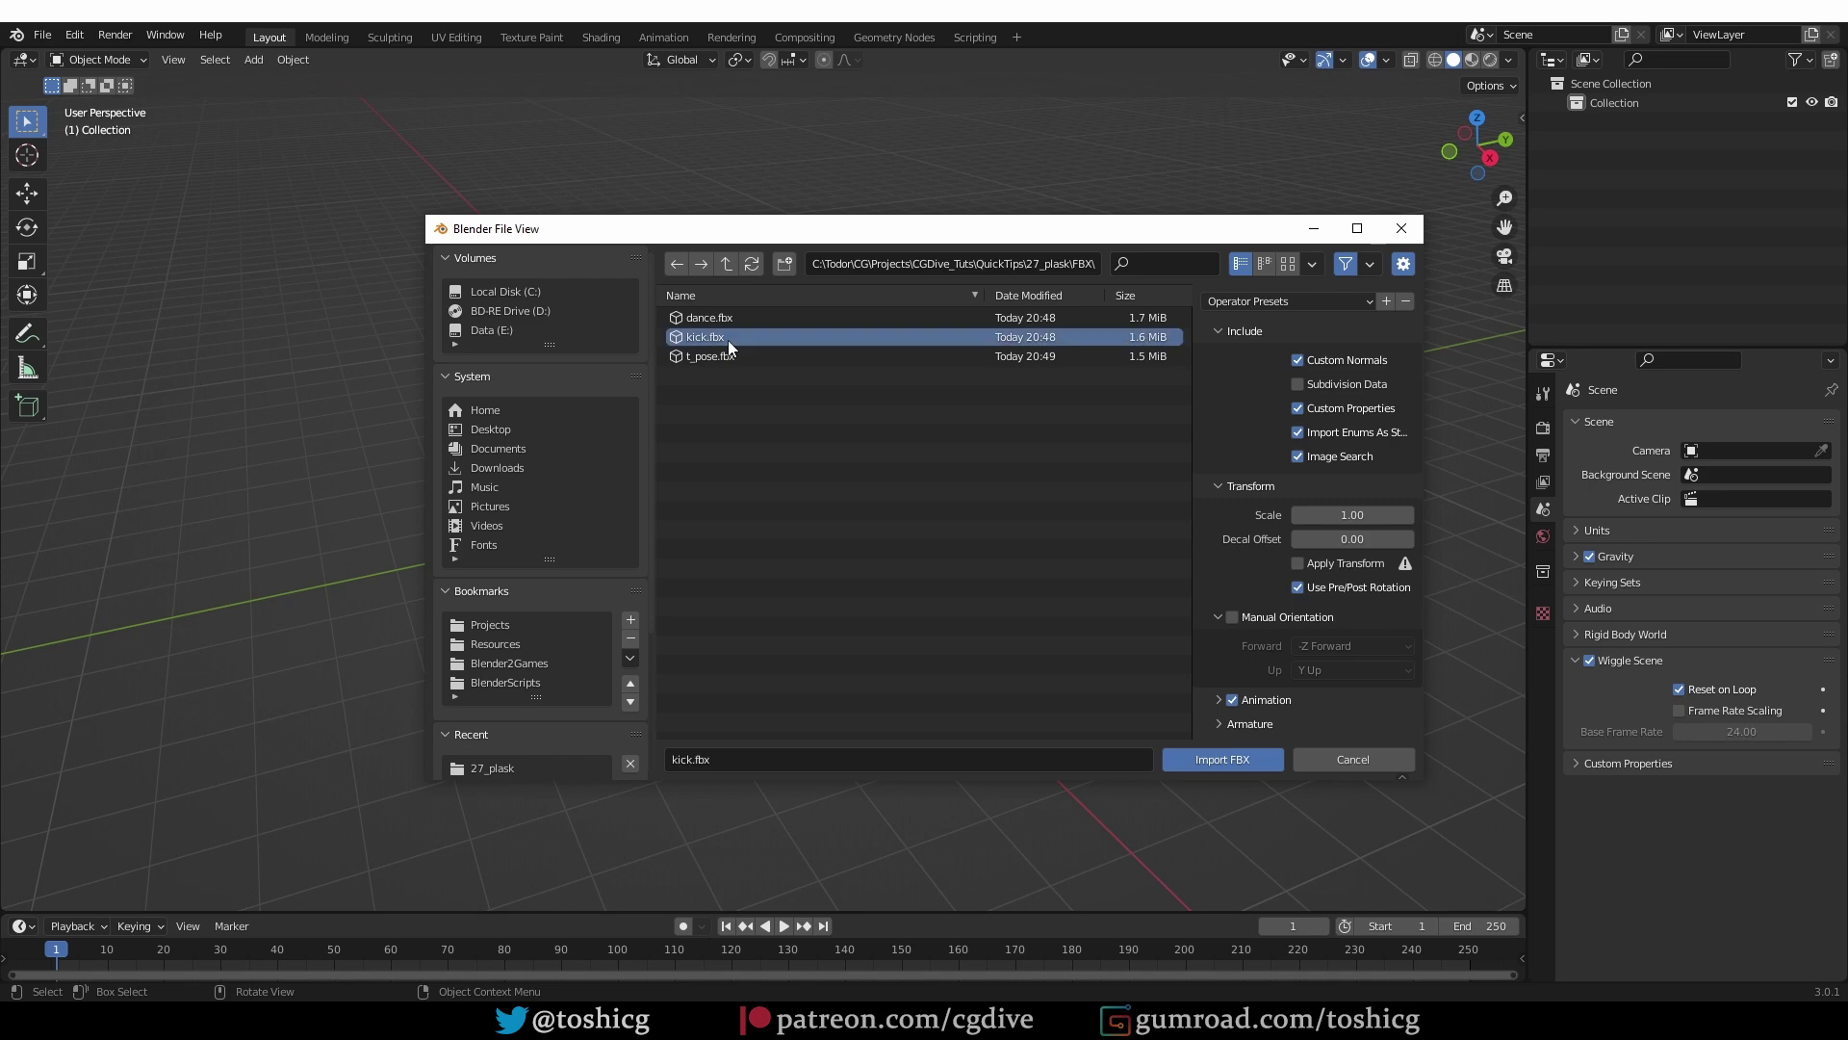
double_click(728, 339)
Step: Play the imported kick animation and inspect the character and armature from several angles
middle_drag(748, 506, 666, 591)
key(space)
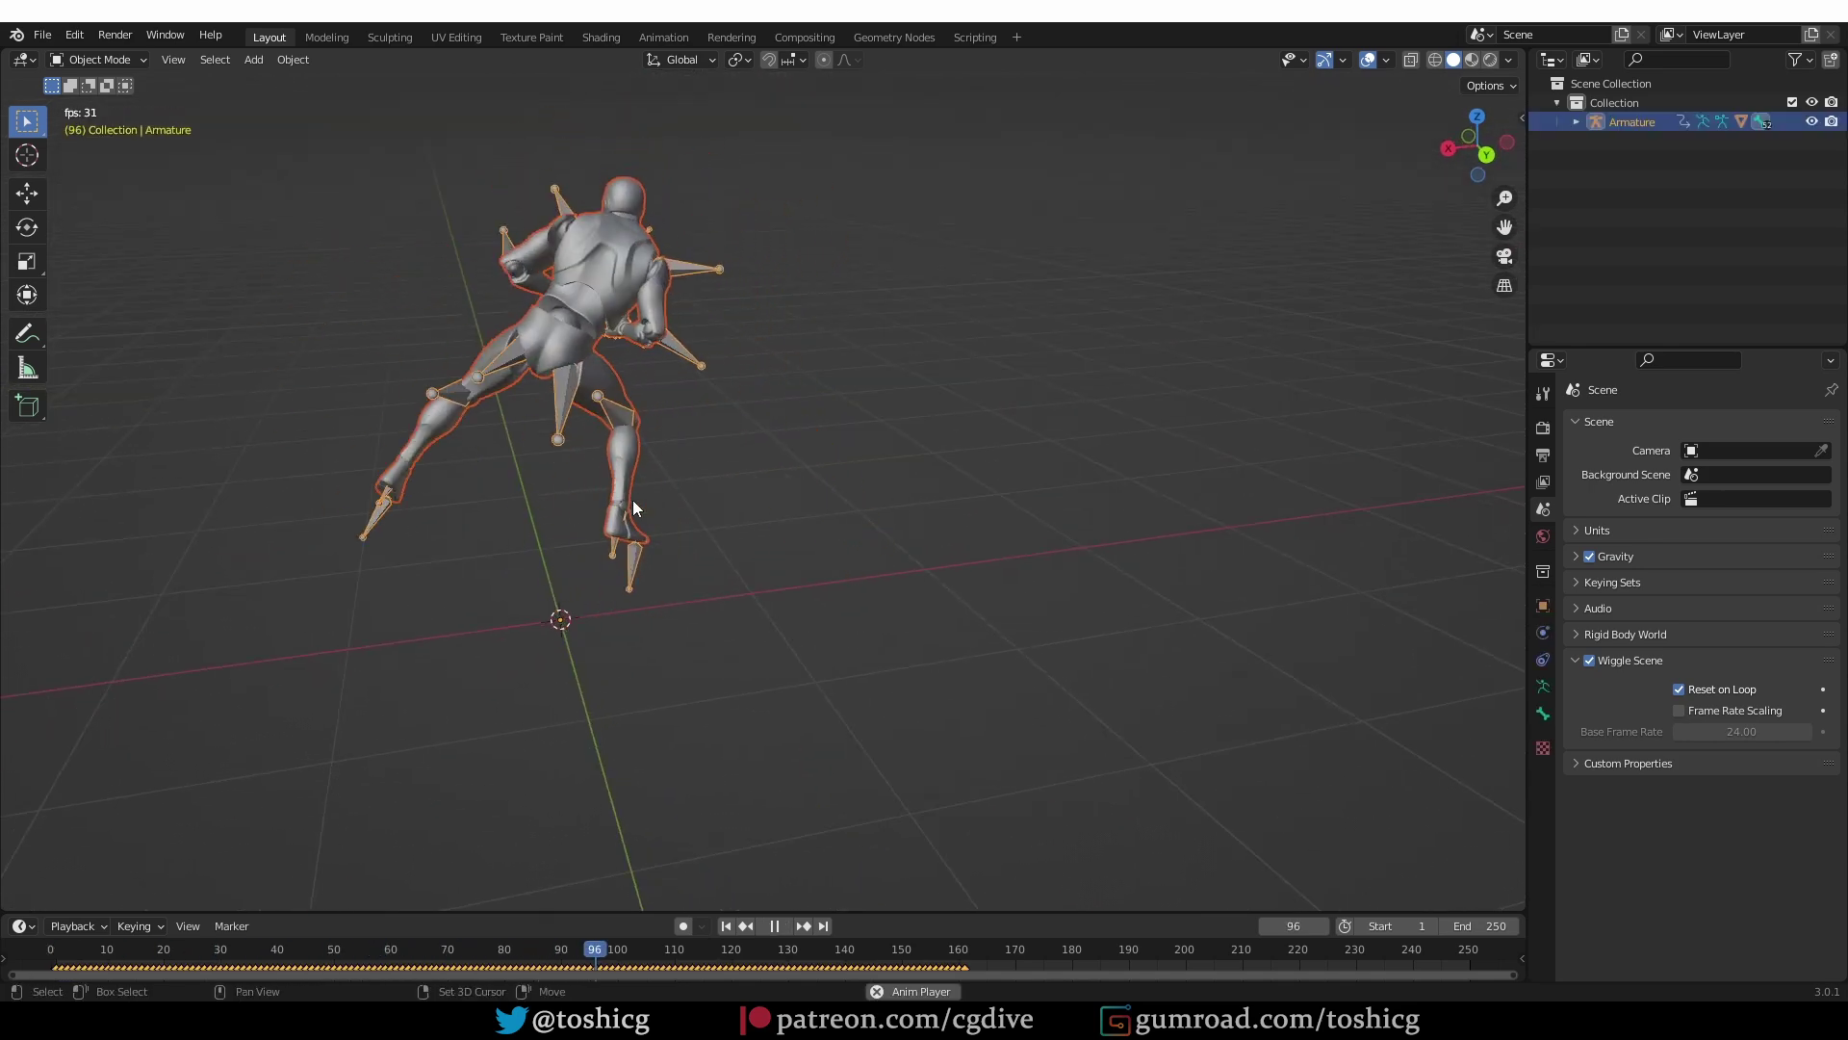
key(Escape)
middle_drag(499, 330, 486, 256)
middle_drag(536, 200, 534, 234)
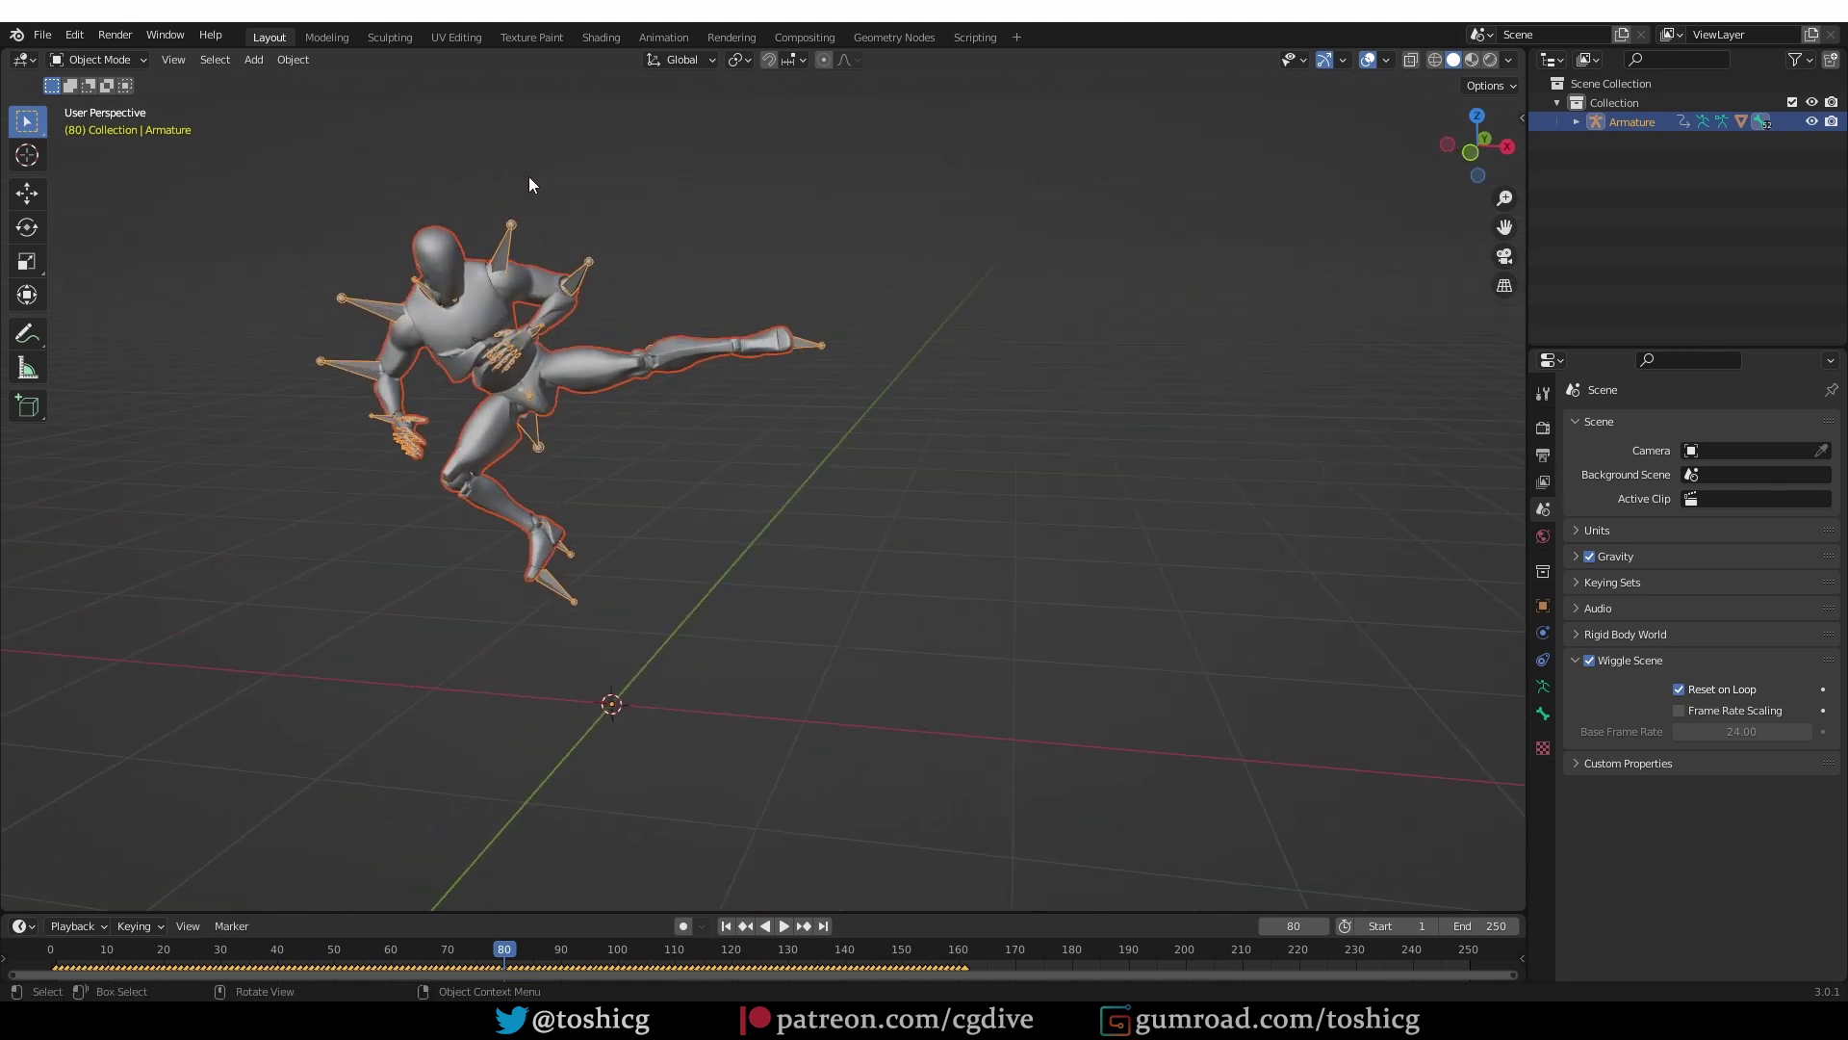
Step: Inspect the imported kick armature in X-ray display, then delete the character and its armature
key(z)
click(539, 370)
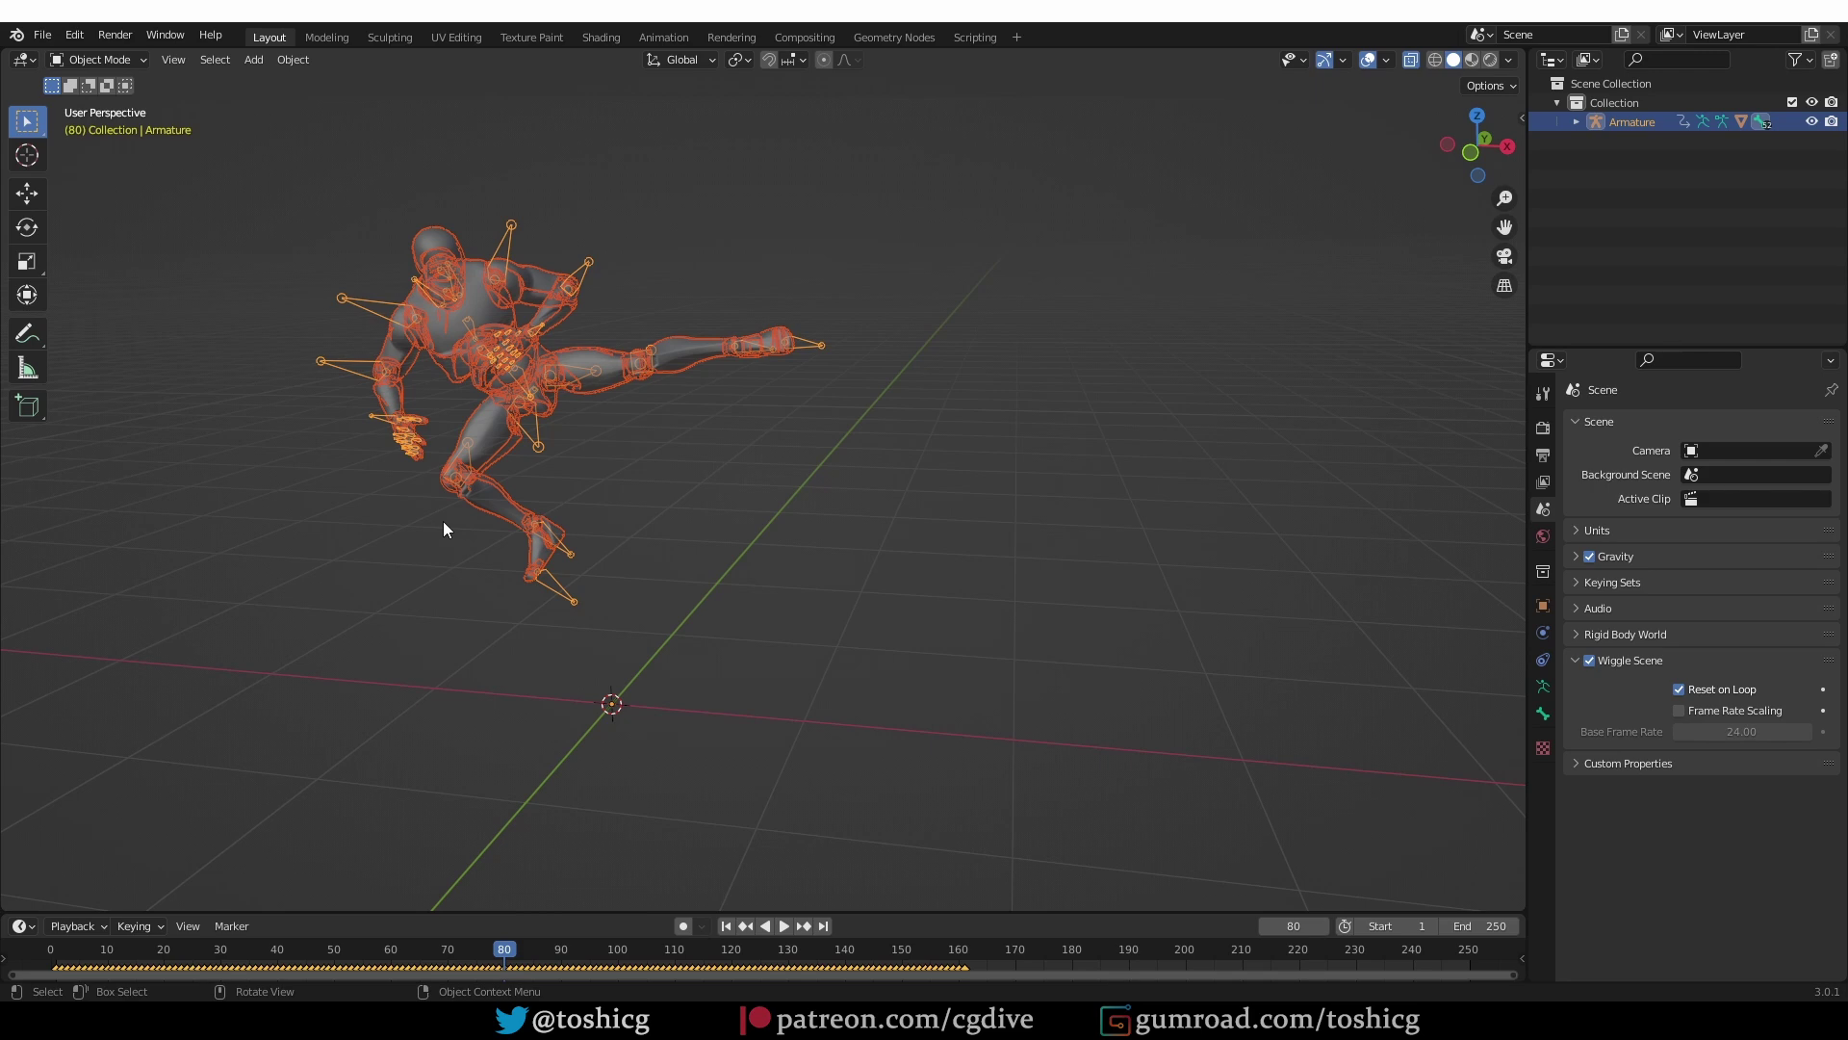
key(x)
click(589, 570)
Step: Import kick.fbx again with Automatic Bone Orientation enabled
click(48, 40)
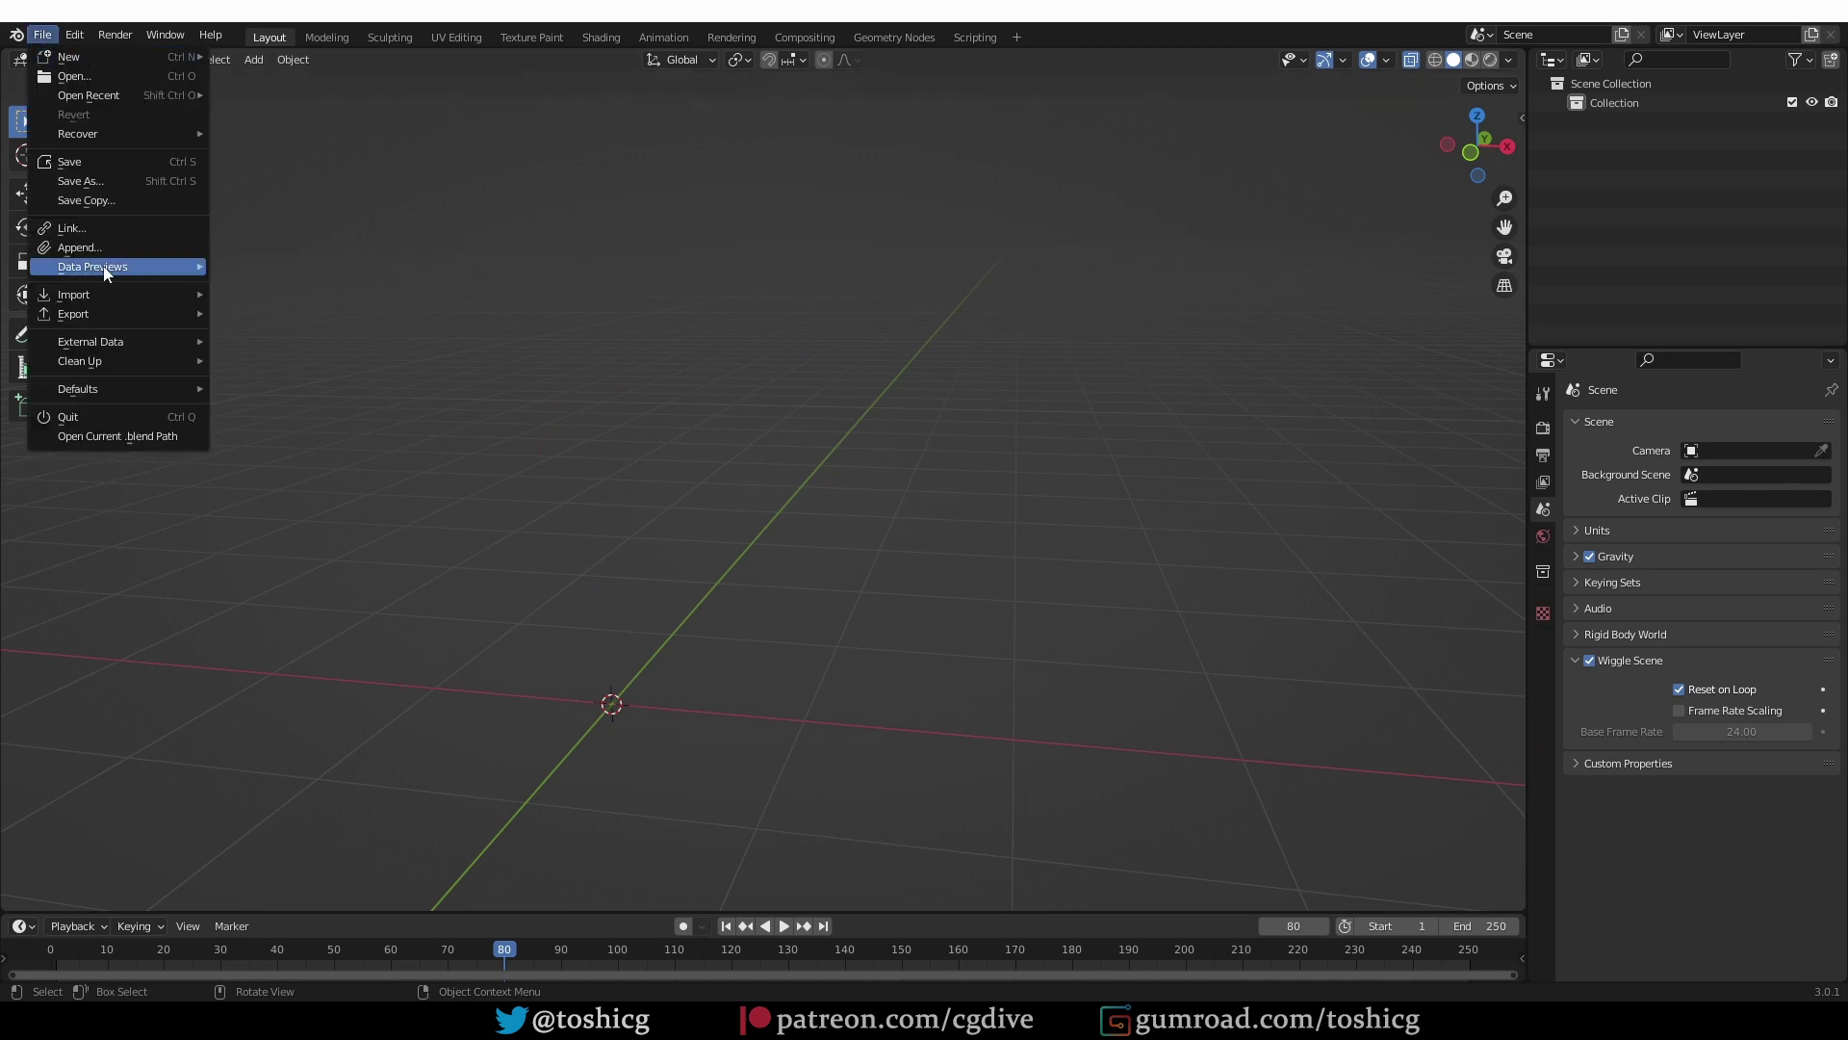
mouse_move(106, 297)
click(406, 464)
click(732, 335)
scroll(1262, 718, down, 3)
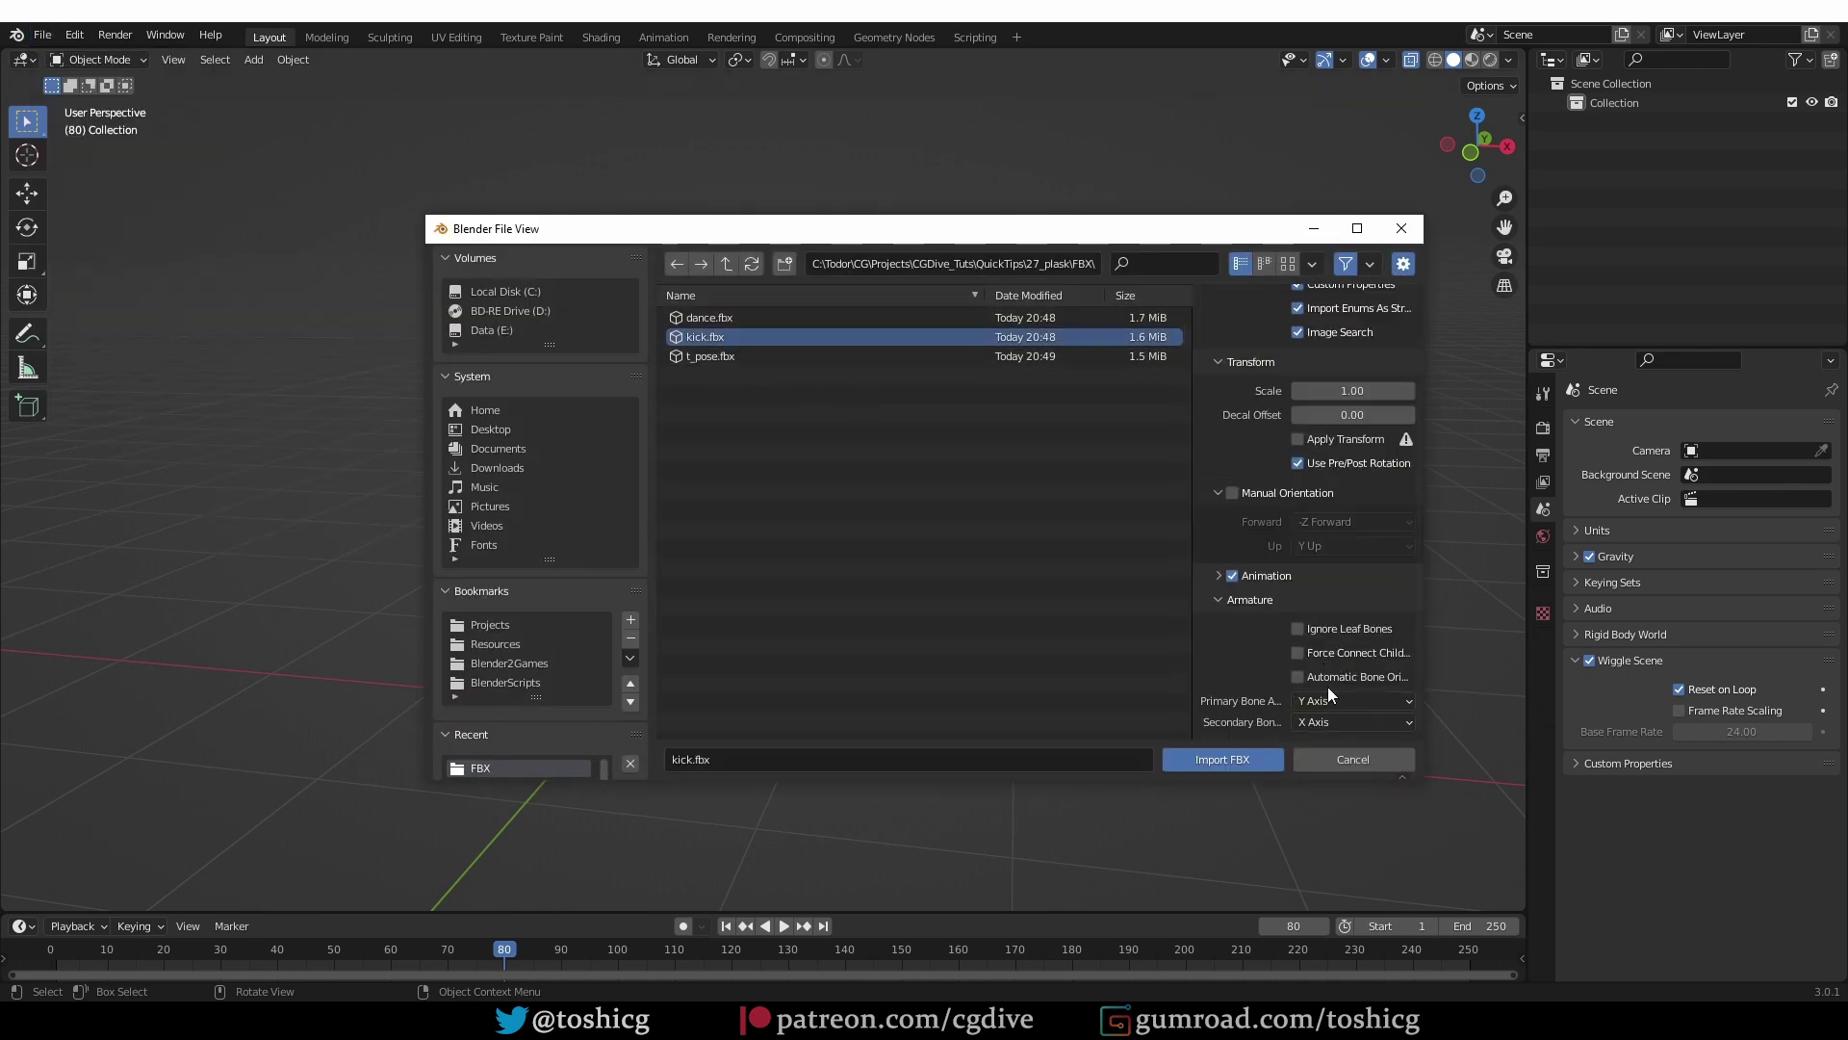
click(1300, 679)
click(1230, 758)
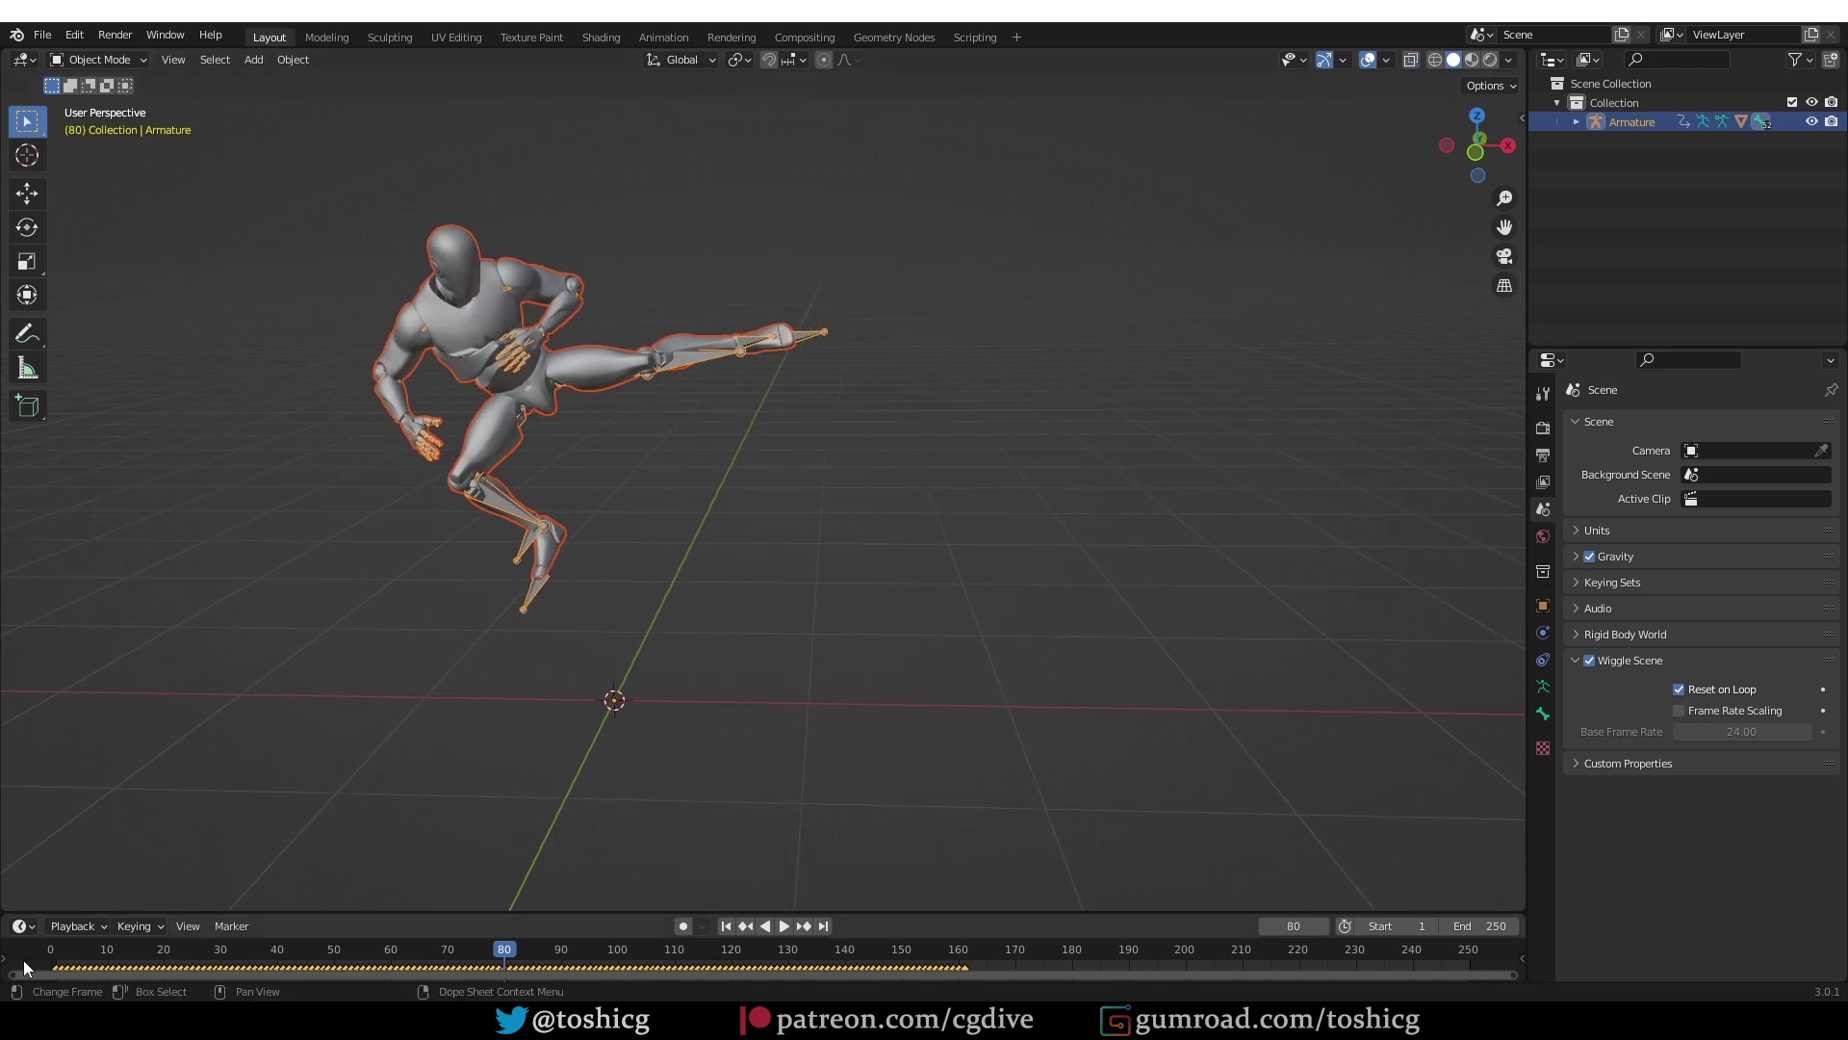
Step: Examine how the kick armature's bones align with the body in X-ray display and Pose Mode from several angles
key(alt+z)
middle_drag(503, 602, 439, 410)
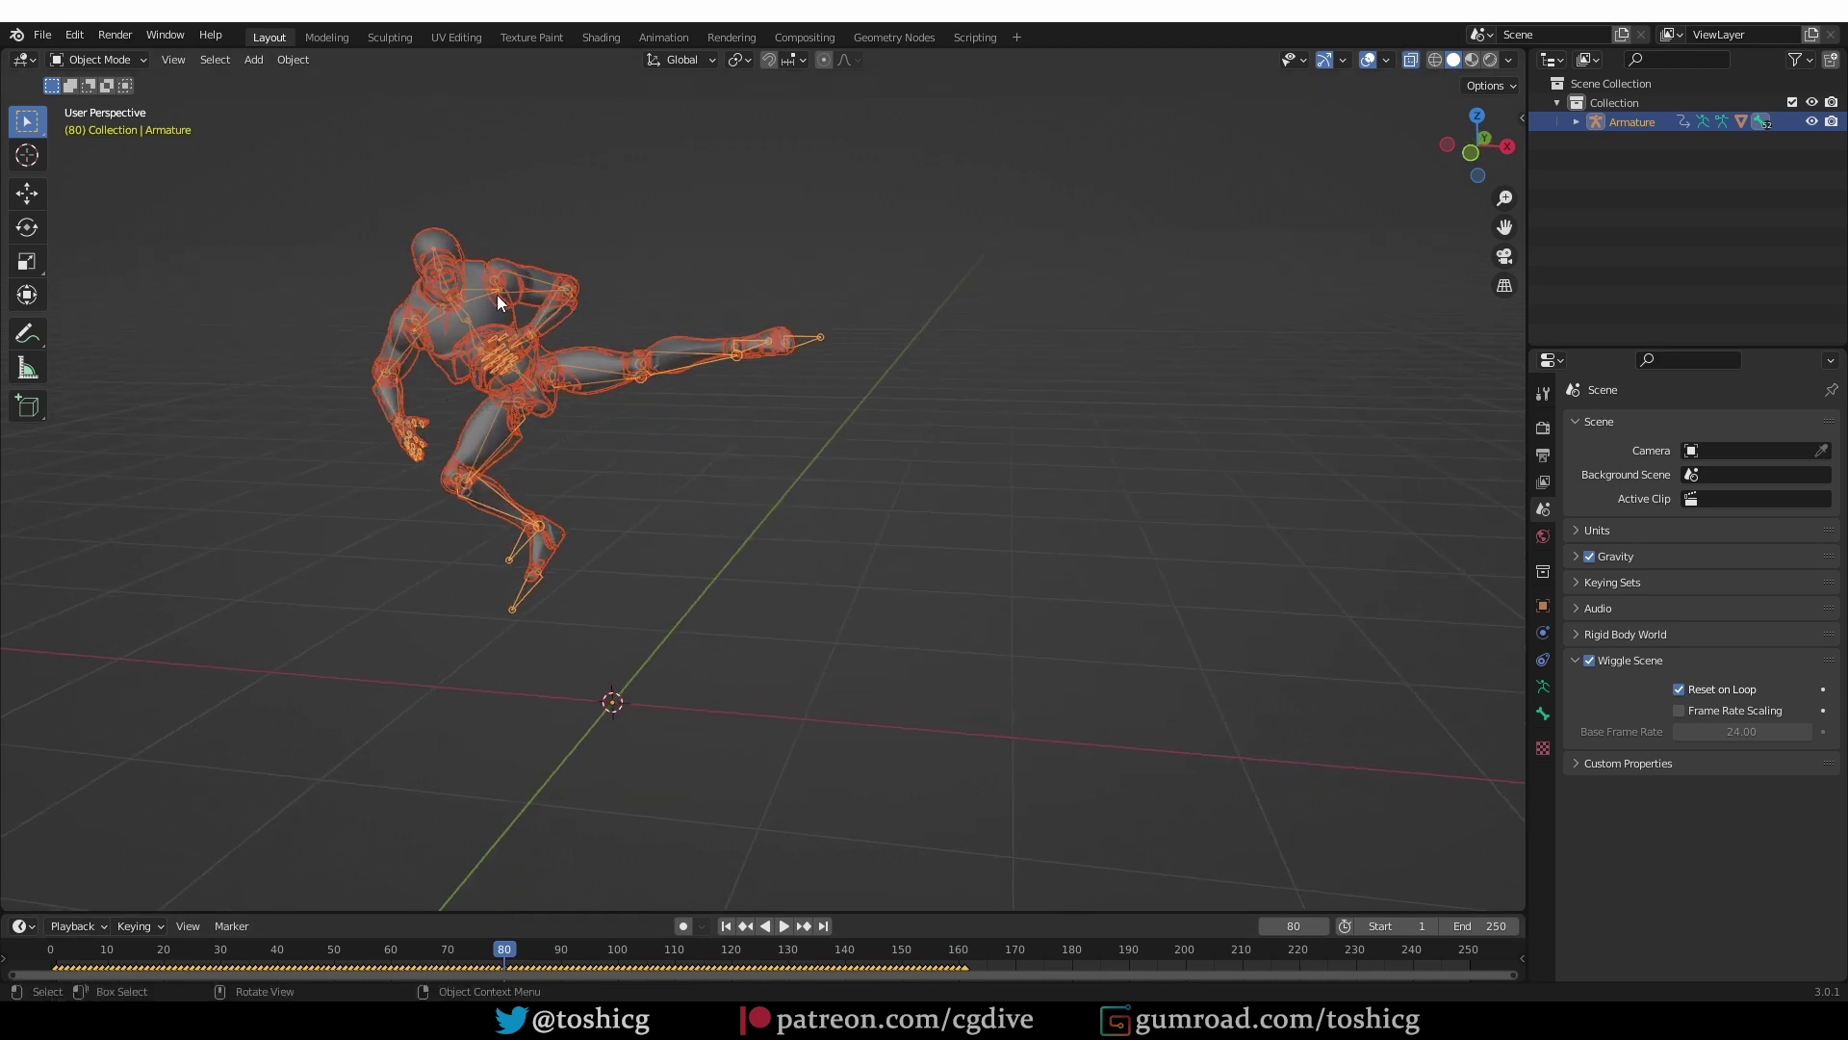
key(ctrl+Tab)
scroll(479, 297, up, 3)
middle_drag(460, 297, 424, 326)
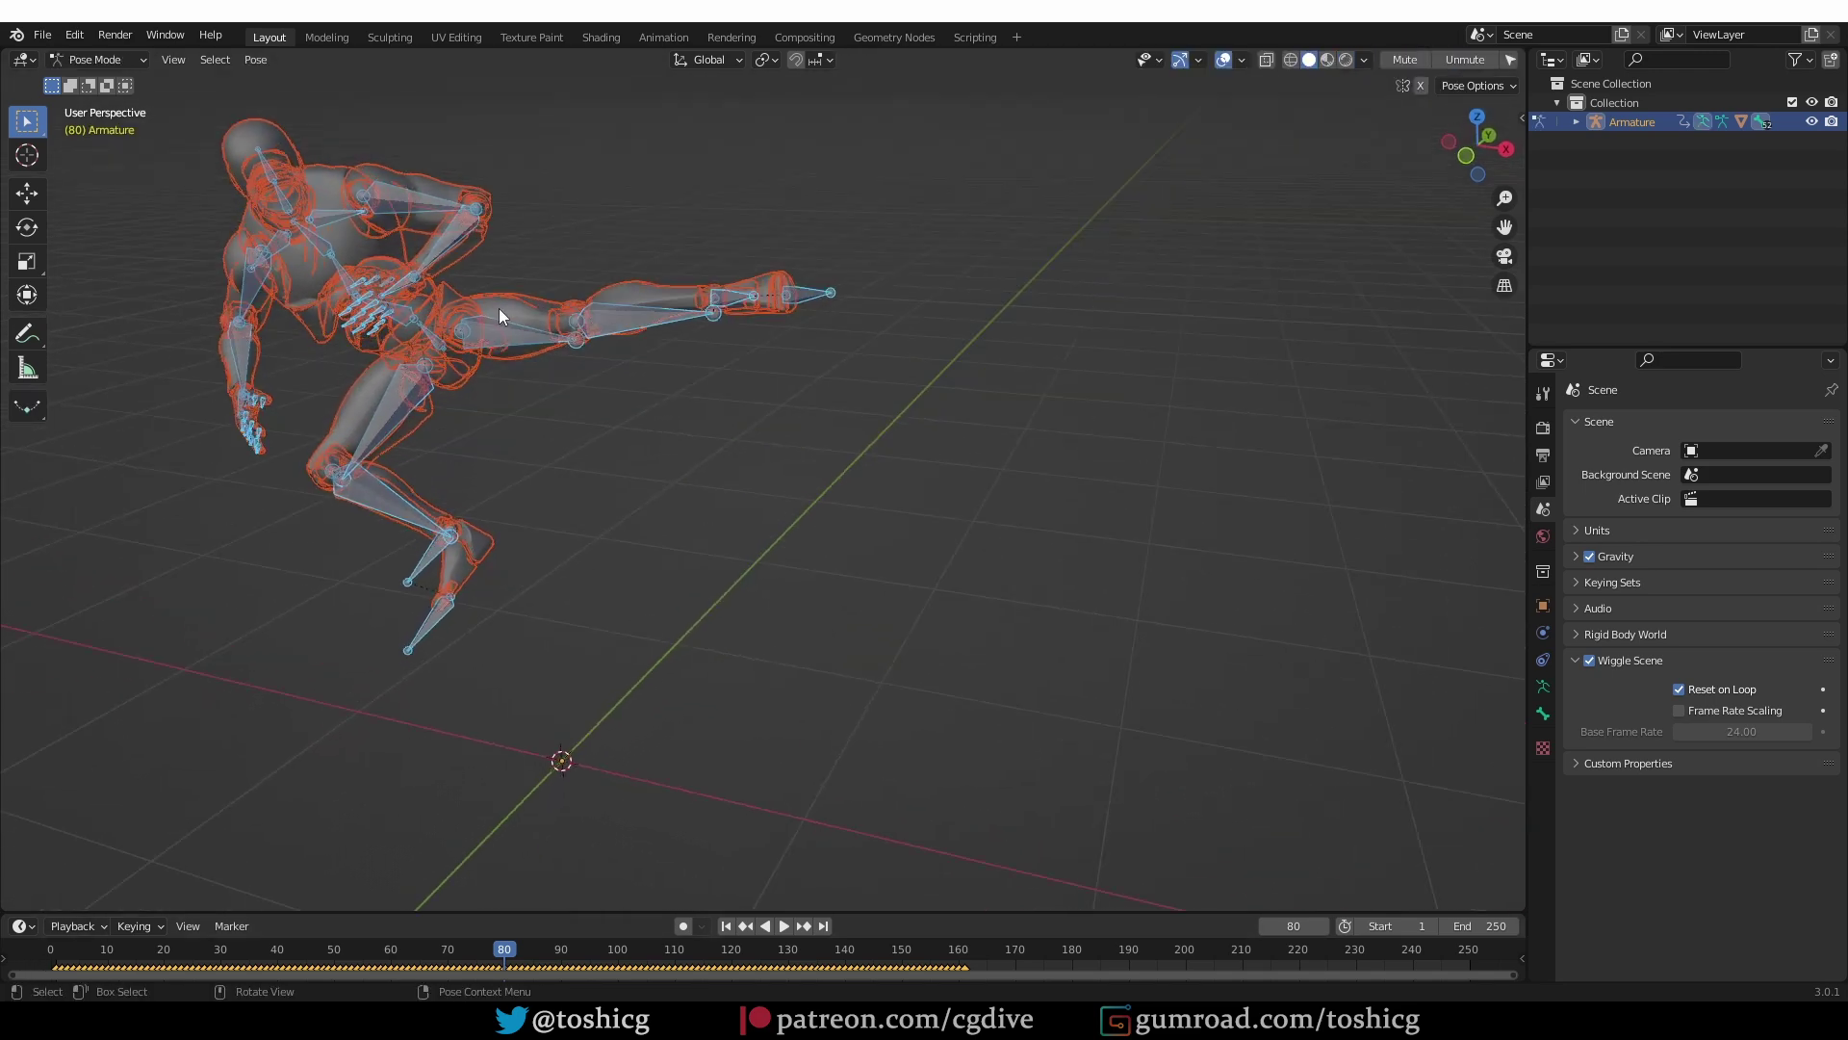
key(KP_Decimal)
key(ctrl+Tab)
key(KP_Divide)
key(ctrl+Tab)
middle_drag(668, 295, 845, 561)
key(ctrl+Tab)
key(KP_Divide)
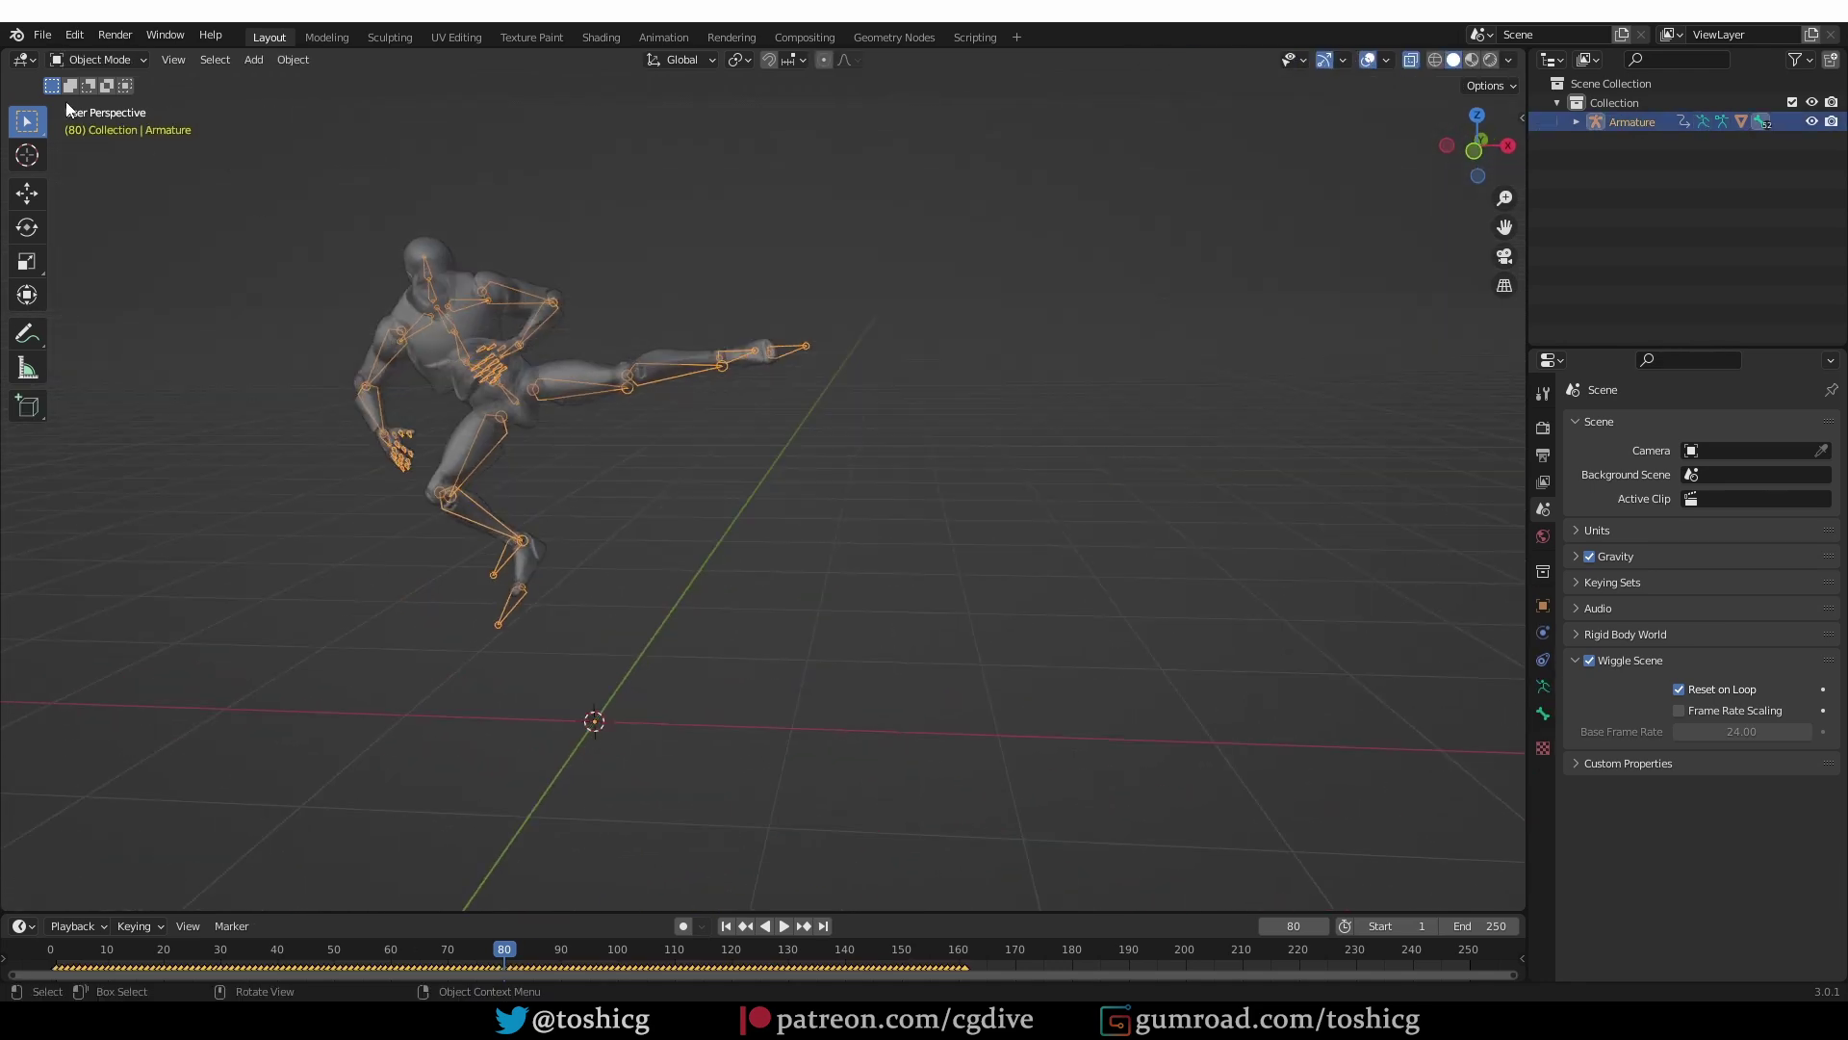
Step: Import dance.fbx from the FBX folder into the same scene
click(43, 35)
mouse_move(118, 297)
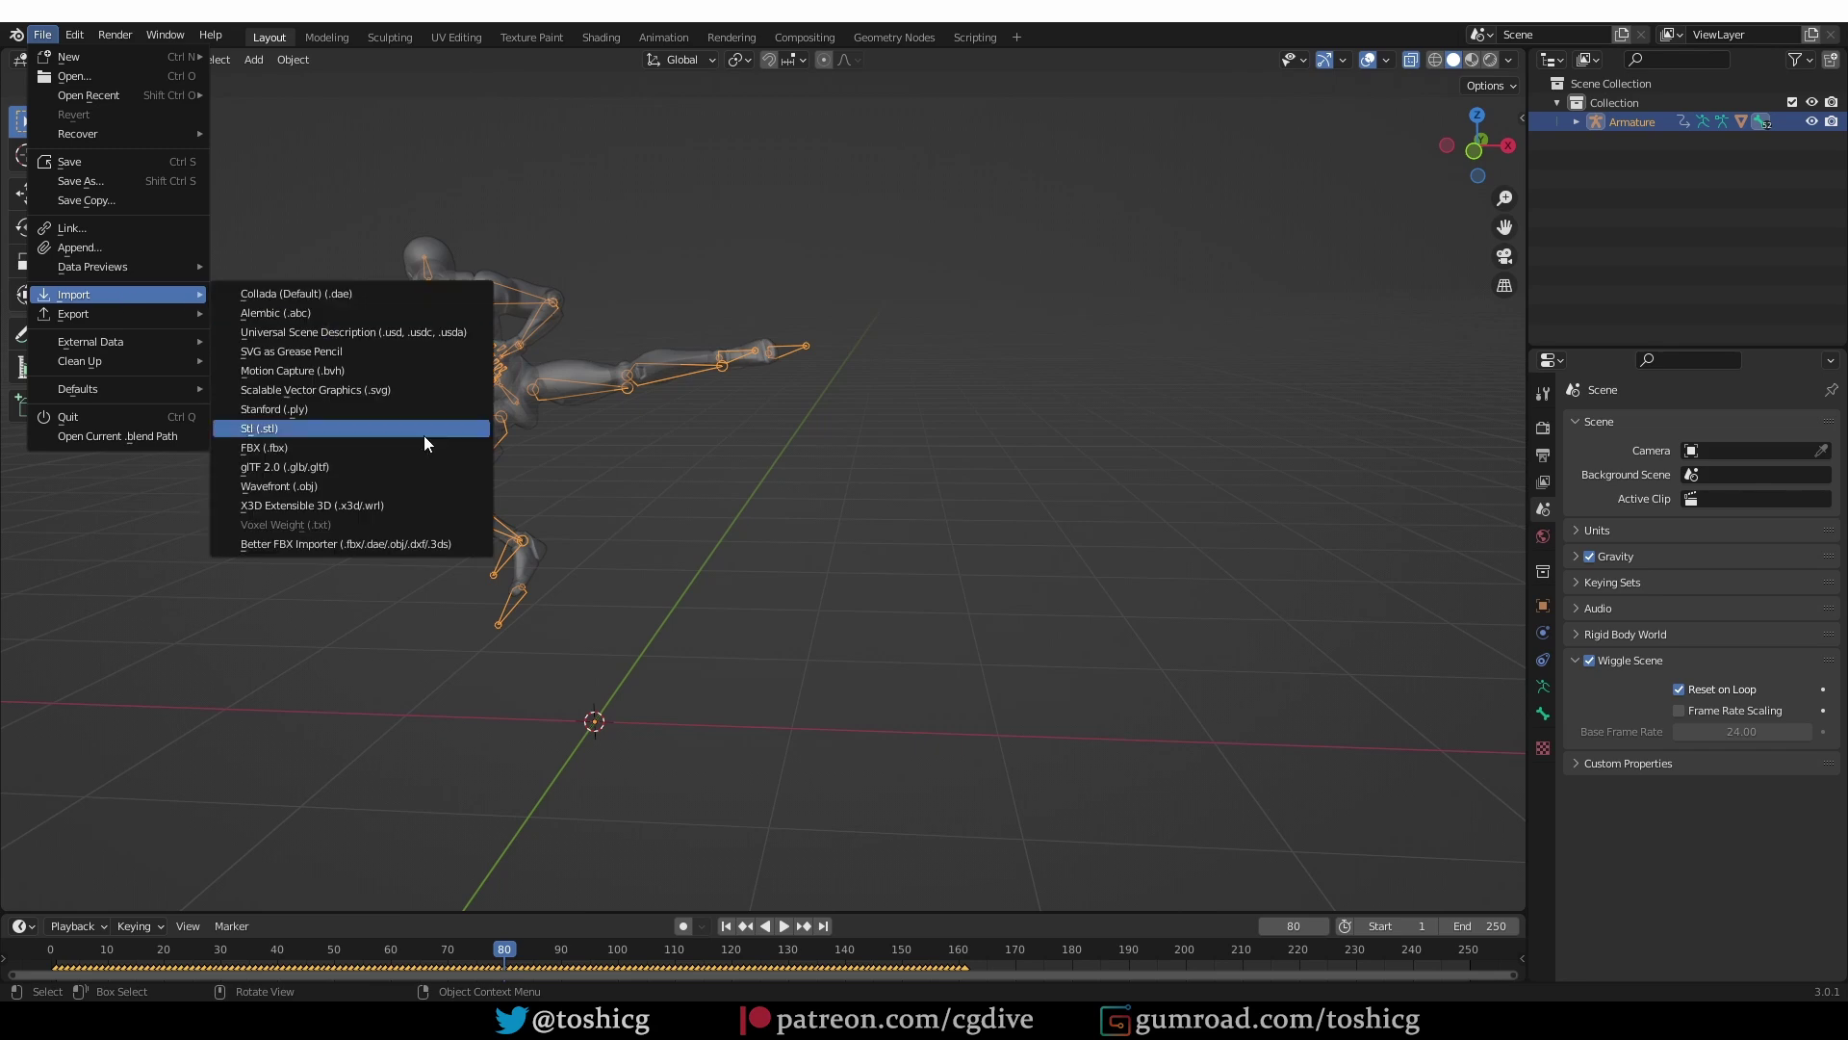
click(264, 446)
double_click(737, 322)
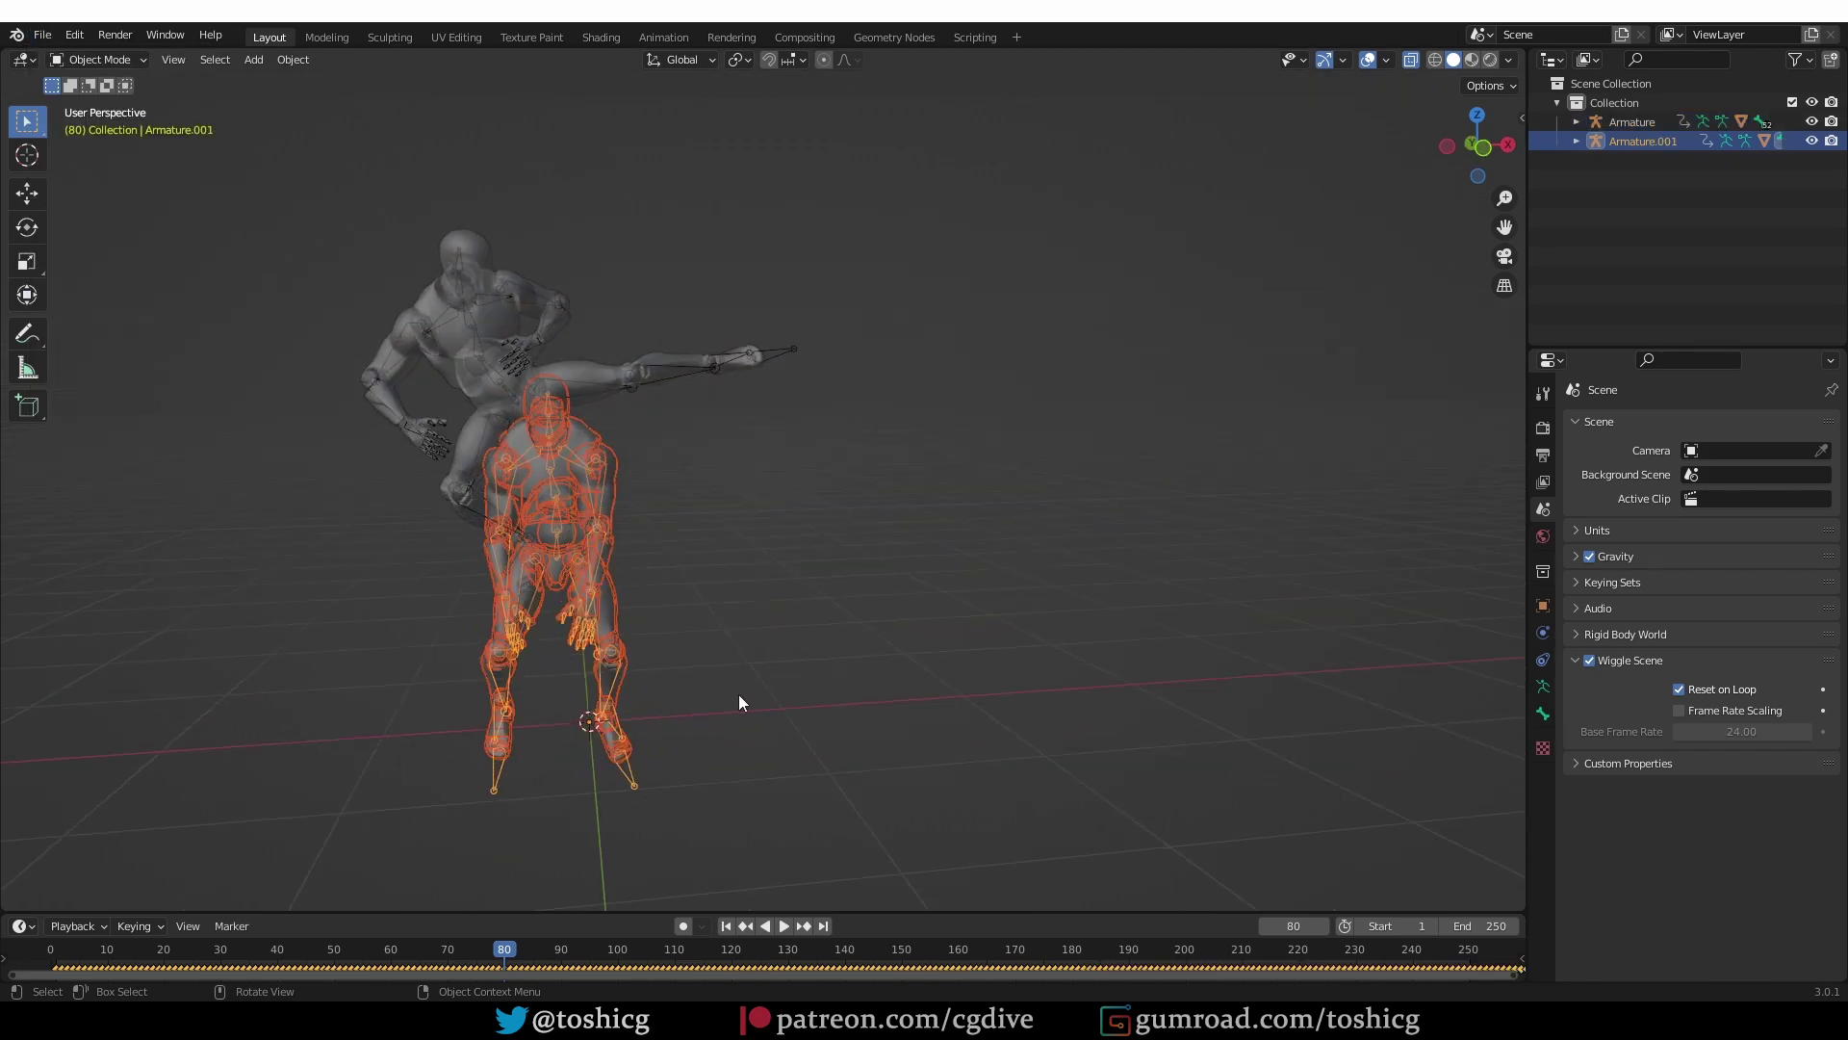
Step: Move the dance character sideways beside the kick character and play both animations from the start
key(space)
middle_drag(765, 691, 737, 626)
key(Escape)
key(g)
click(1065, 621)
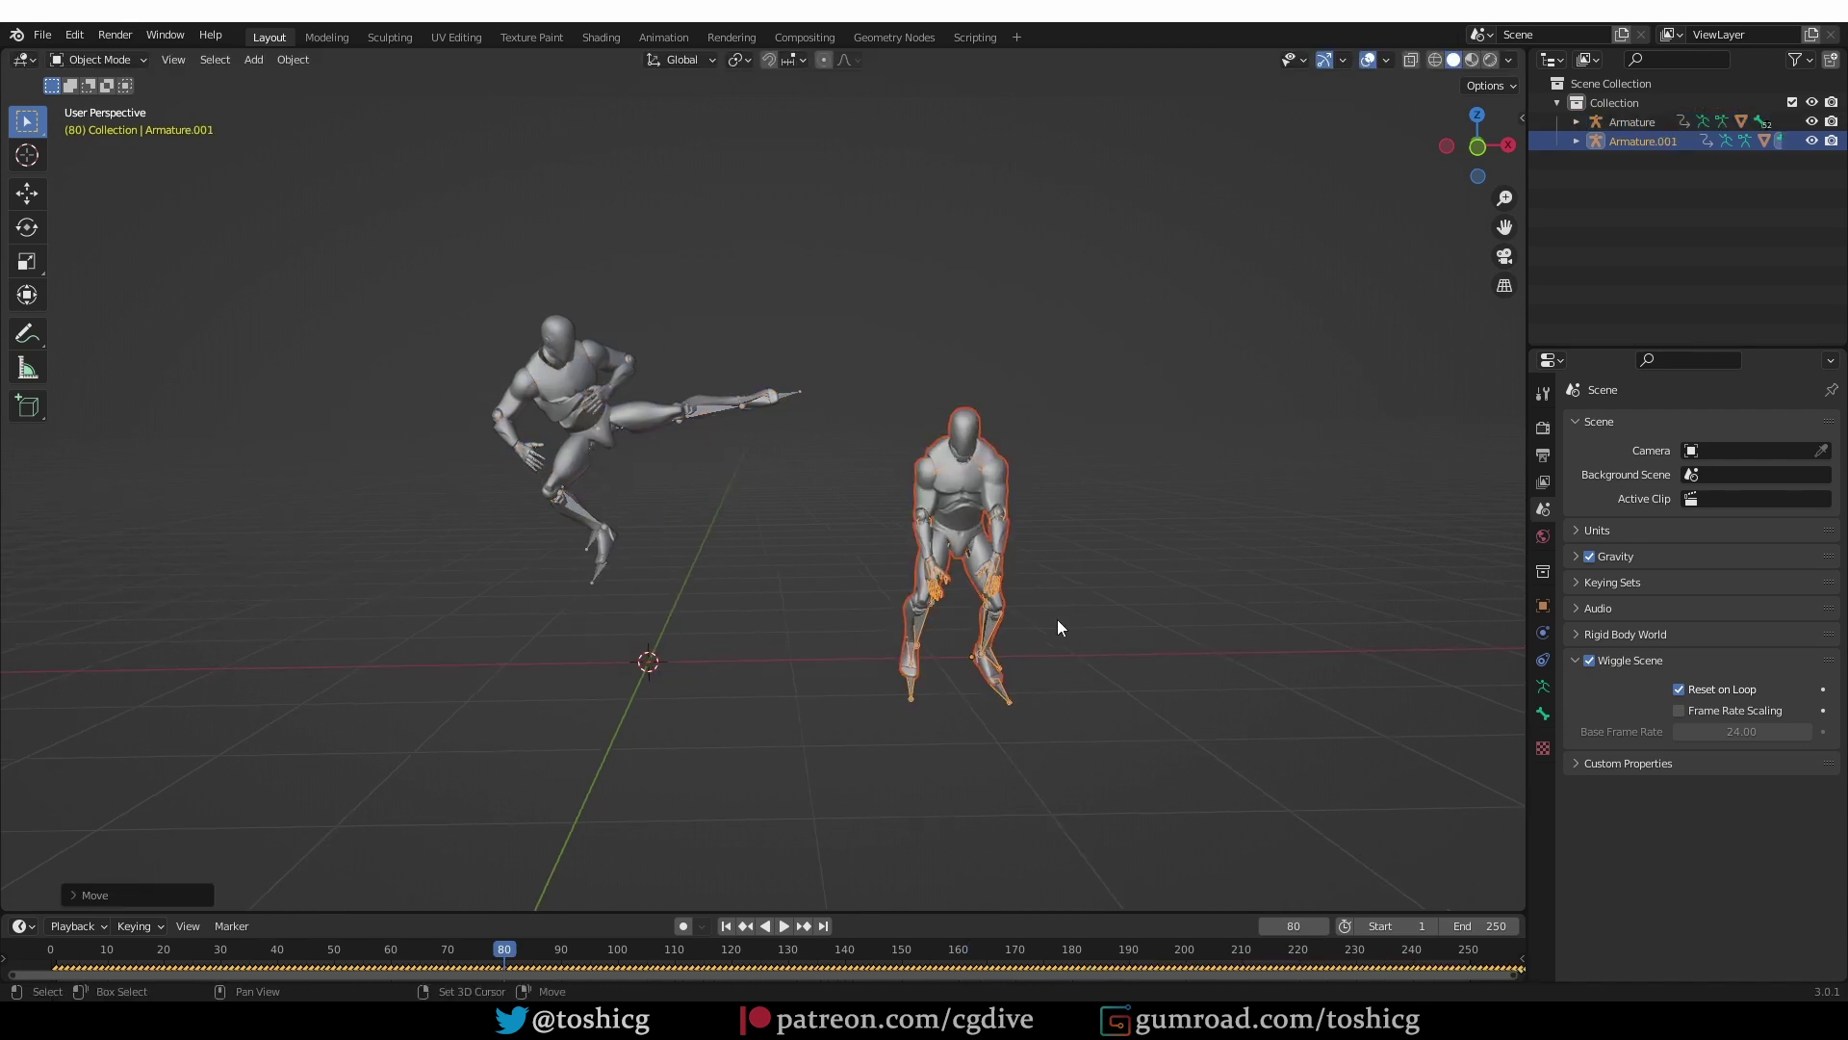
key(space)
key(shift+Left)
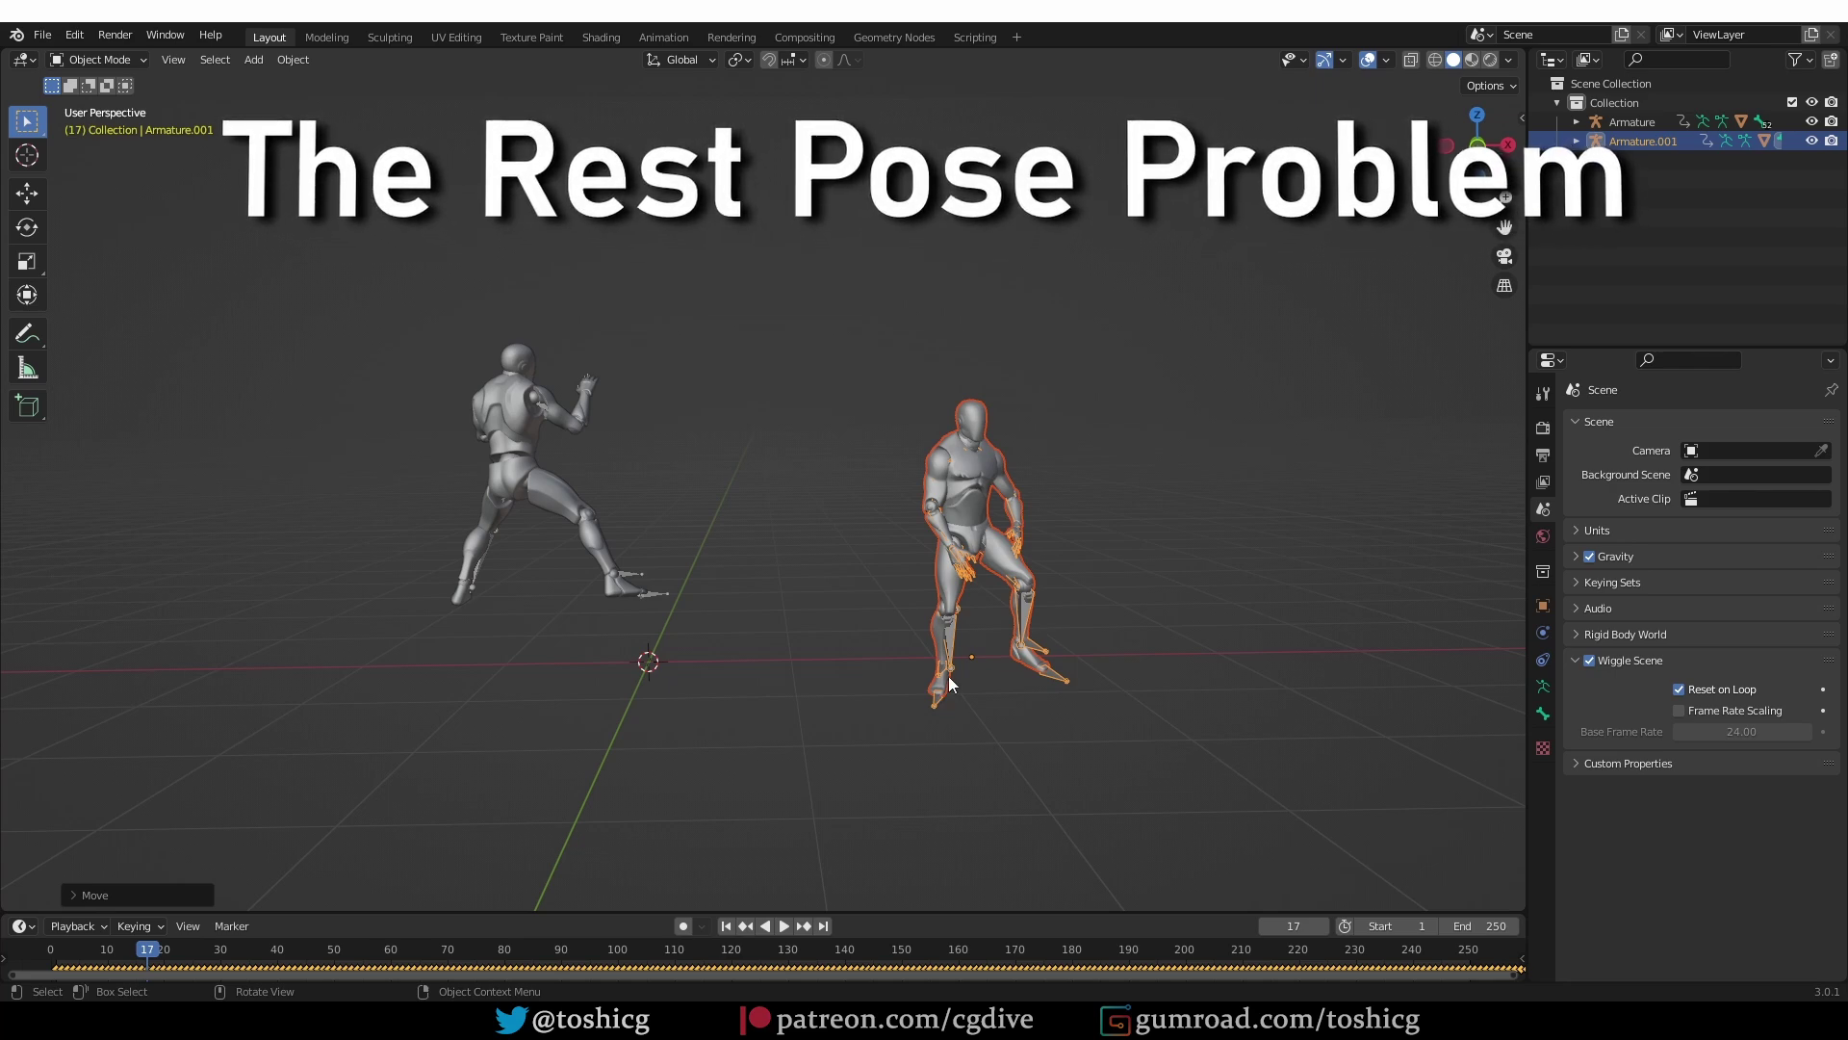
Step: Select the dance armature and switch its skeleton to Rest Position to examine its rest pose
scroll(1031, 613, up, 2)
shift+middle_drag(1032, 612, 991, 610)
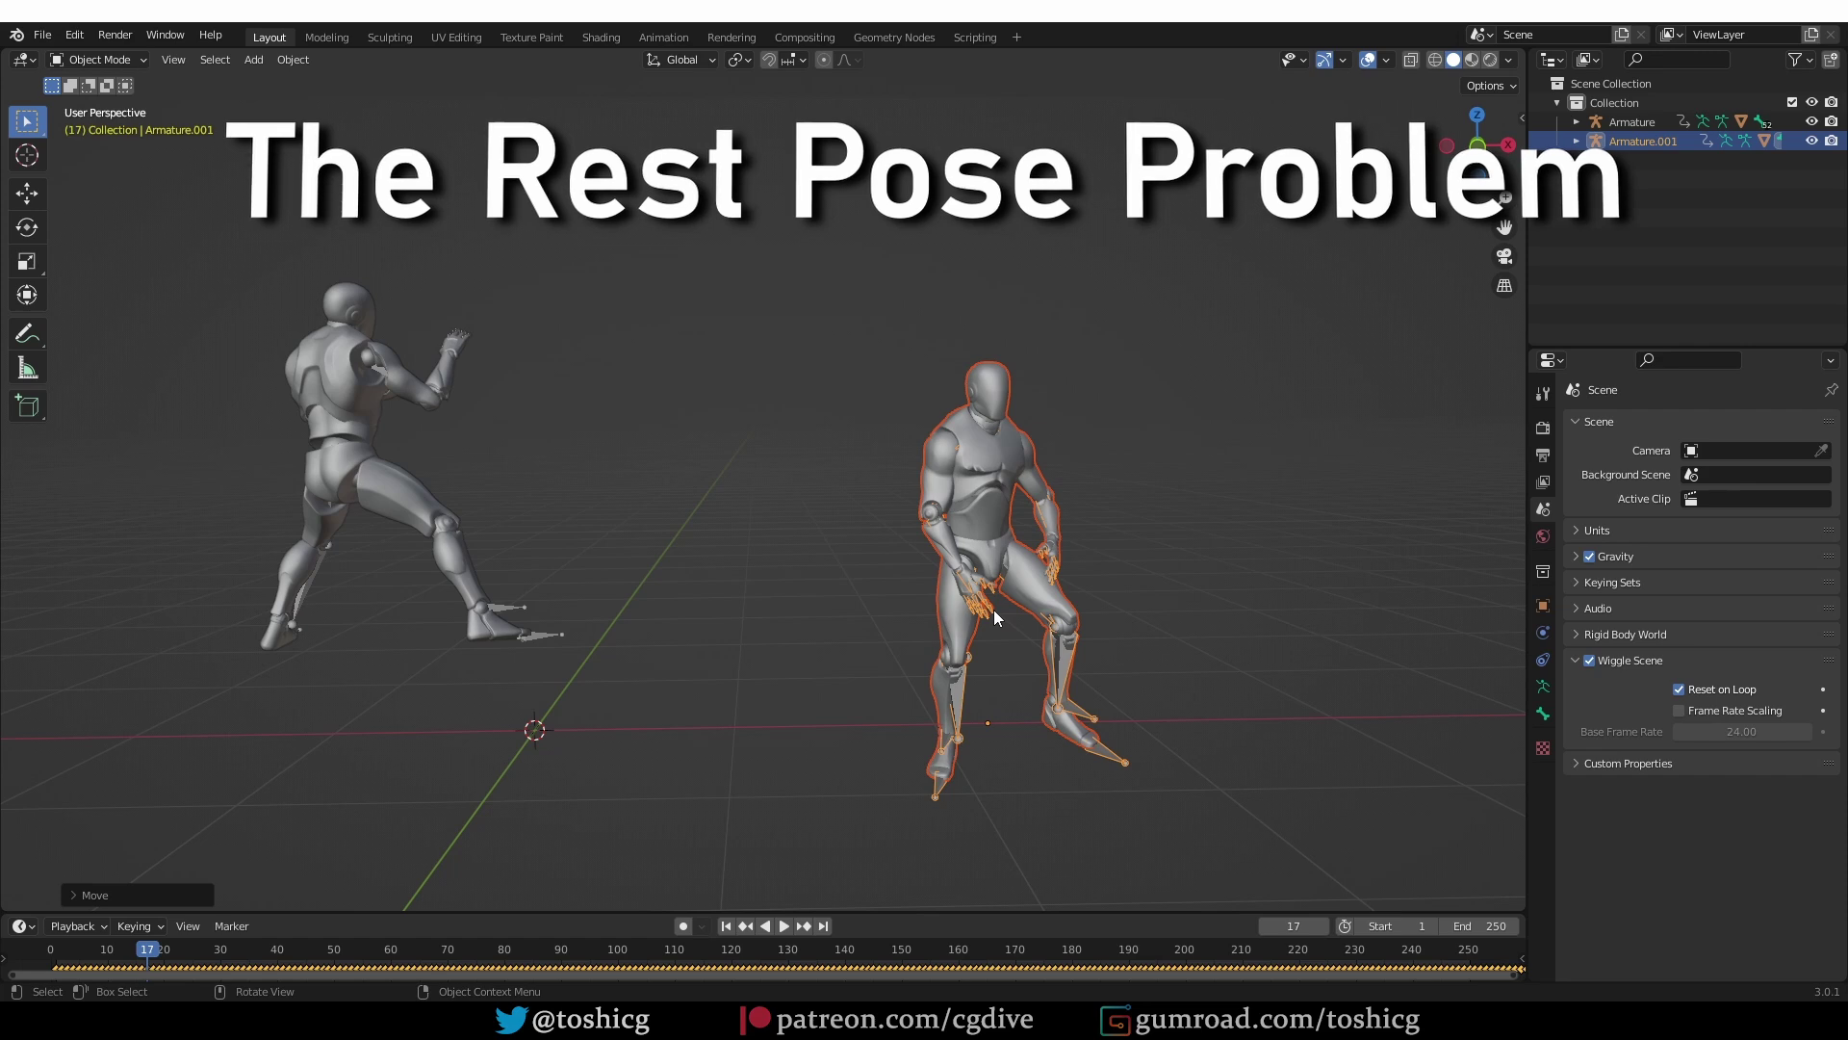
click(989, 608)
click(989, 608)
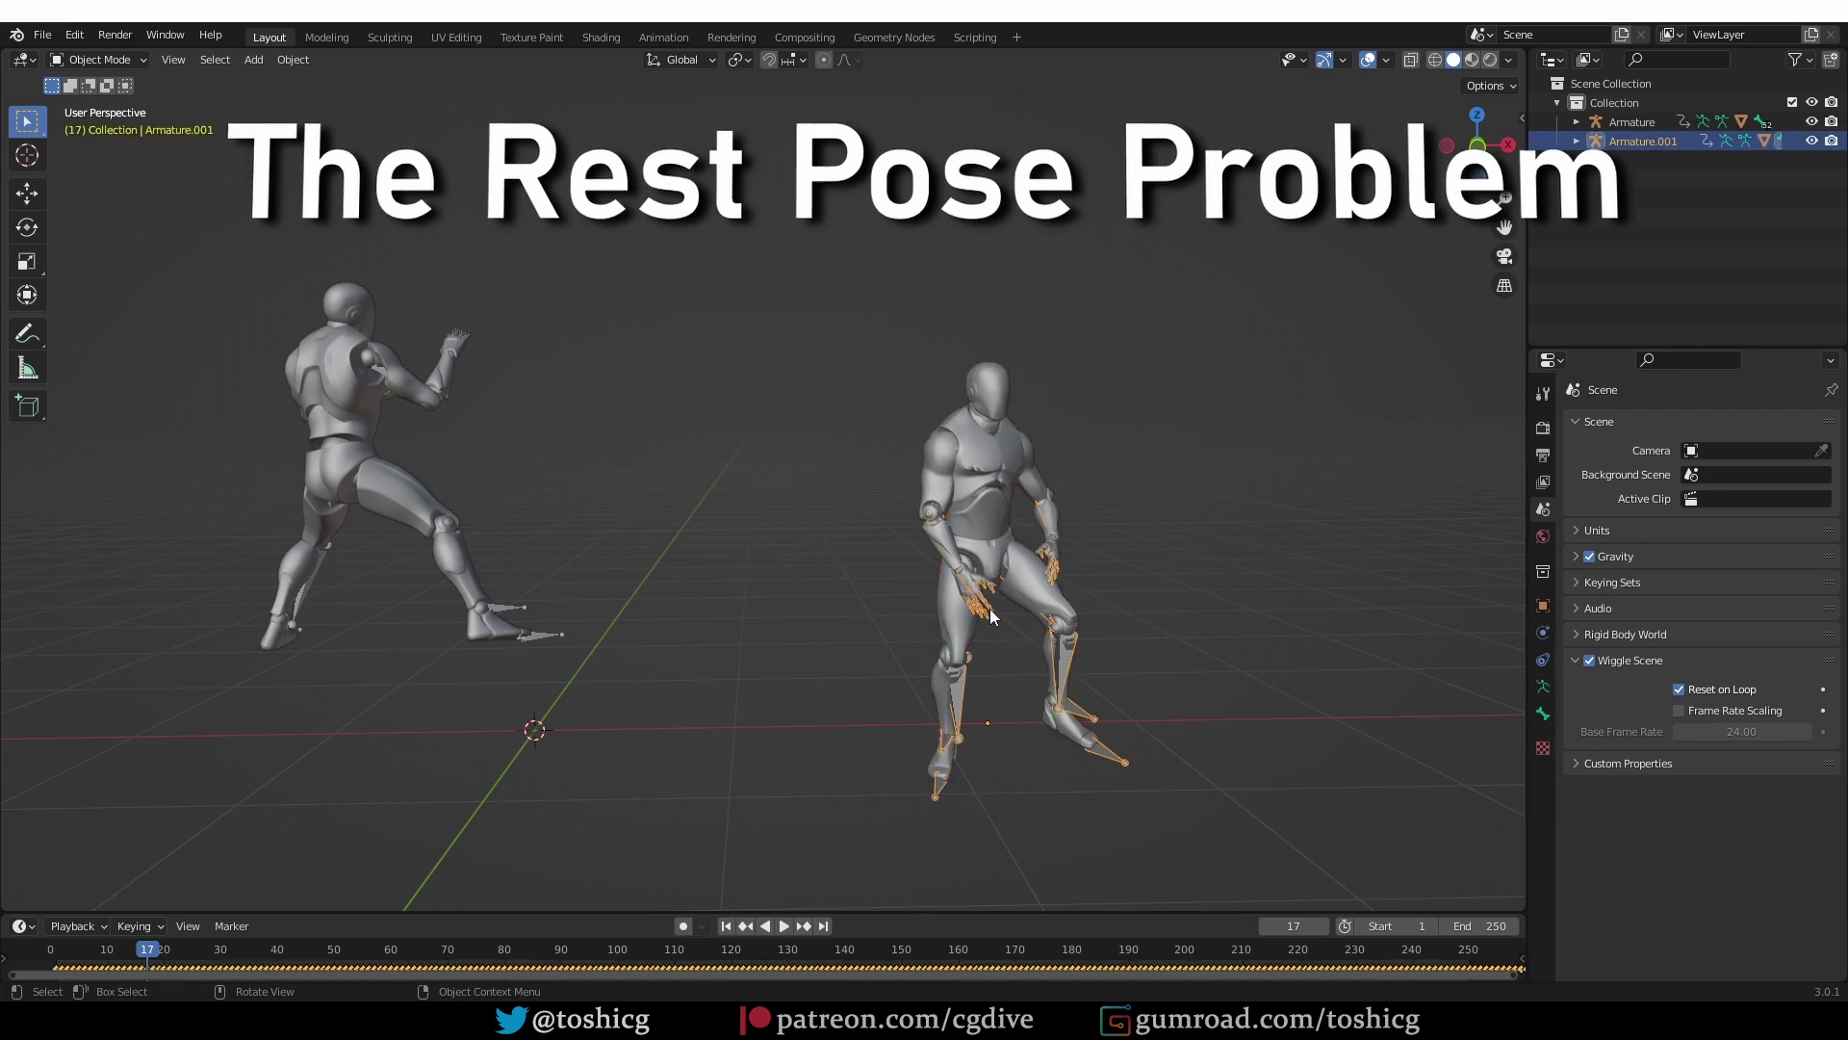
click(1543, 686)
click(1750, 487)
middle_drag(891, 595, 963, 429)
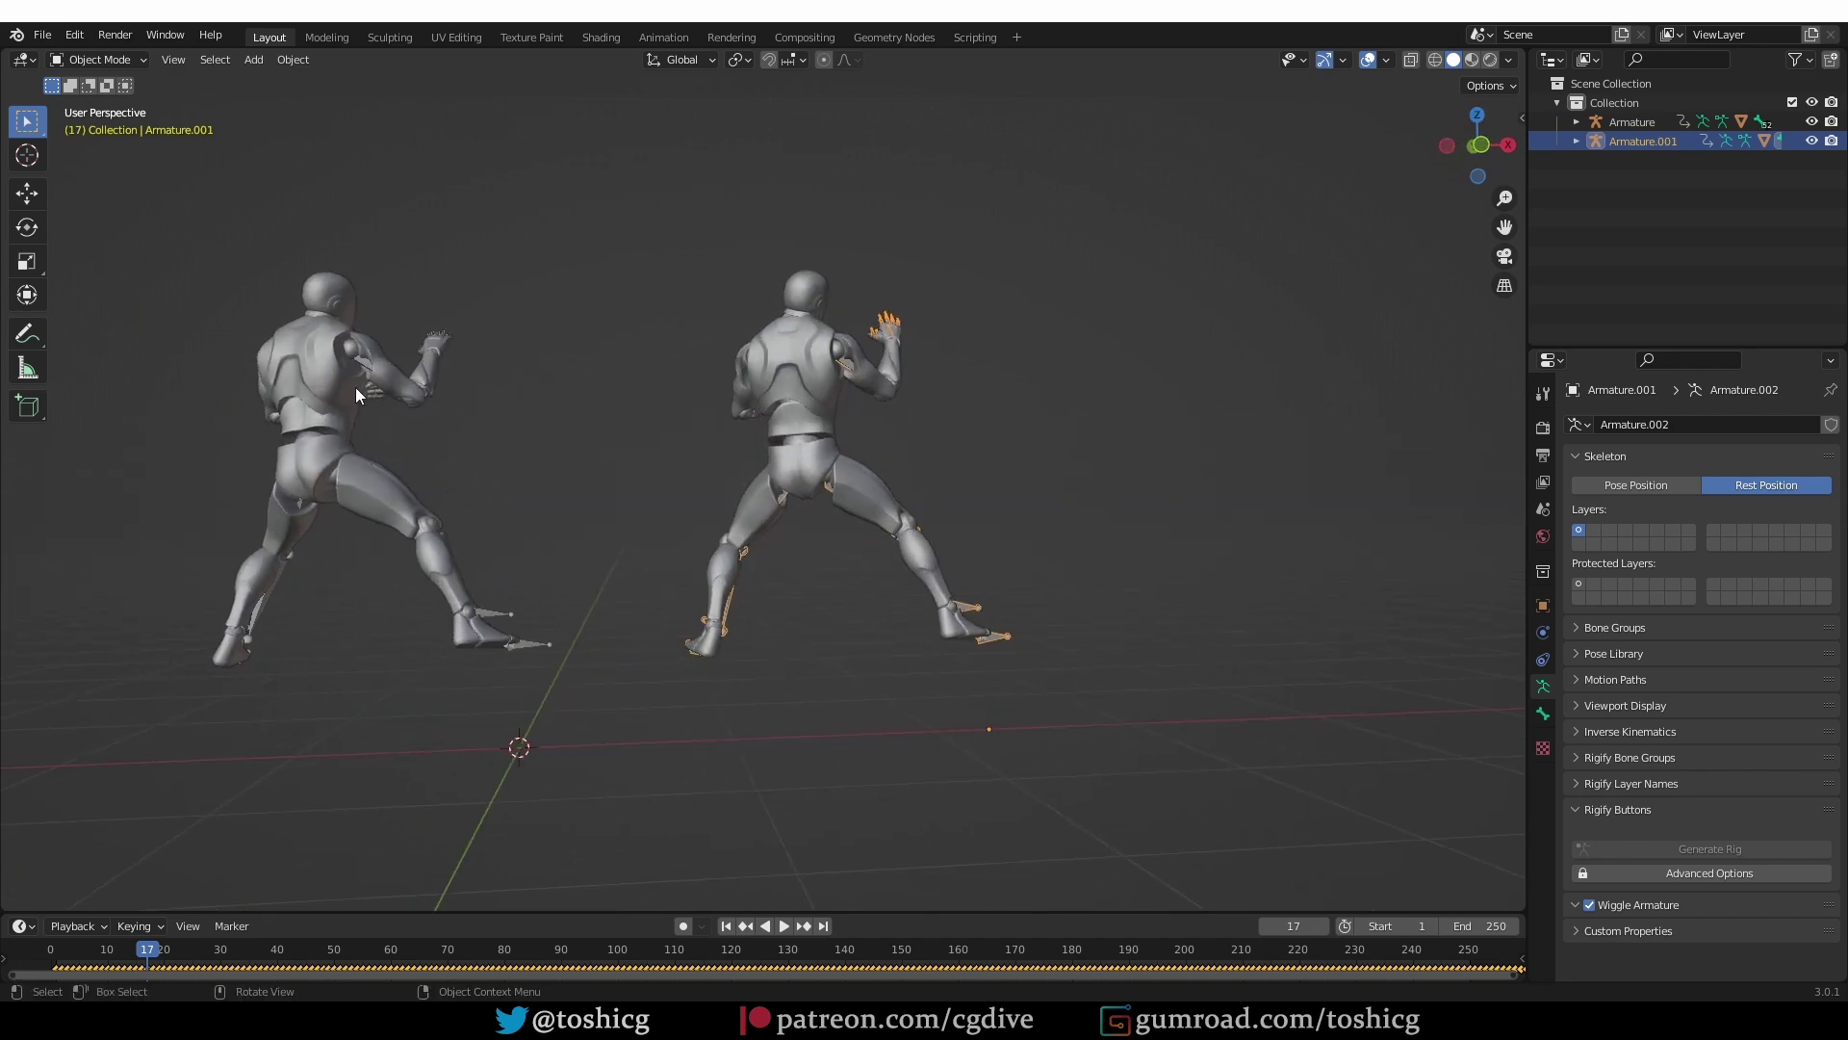
Step: Switch the kick armature to Rest Position to compare it with its pose, then undo the change
click(366, 365)
click(1771, 484)
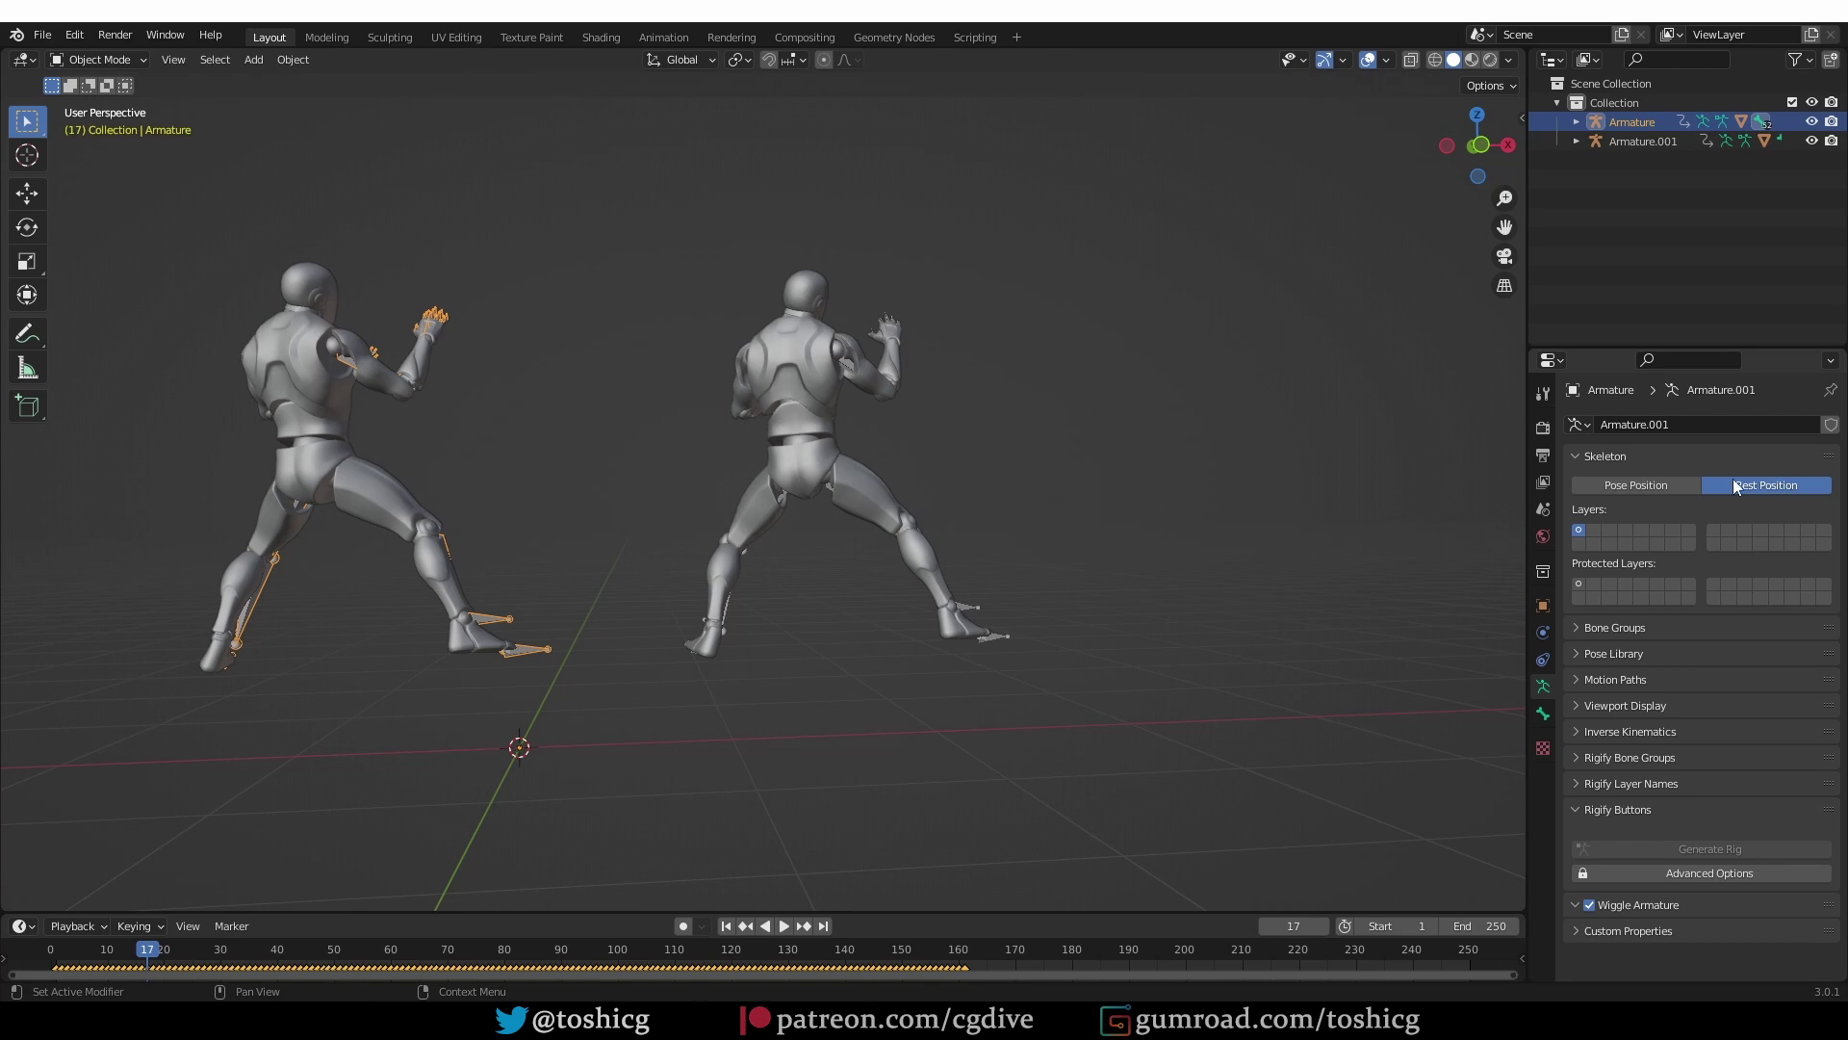
middle_drag(1010, 467, 885, 488)
key(ctrl+z)
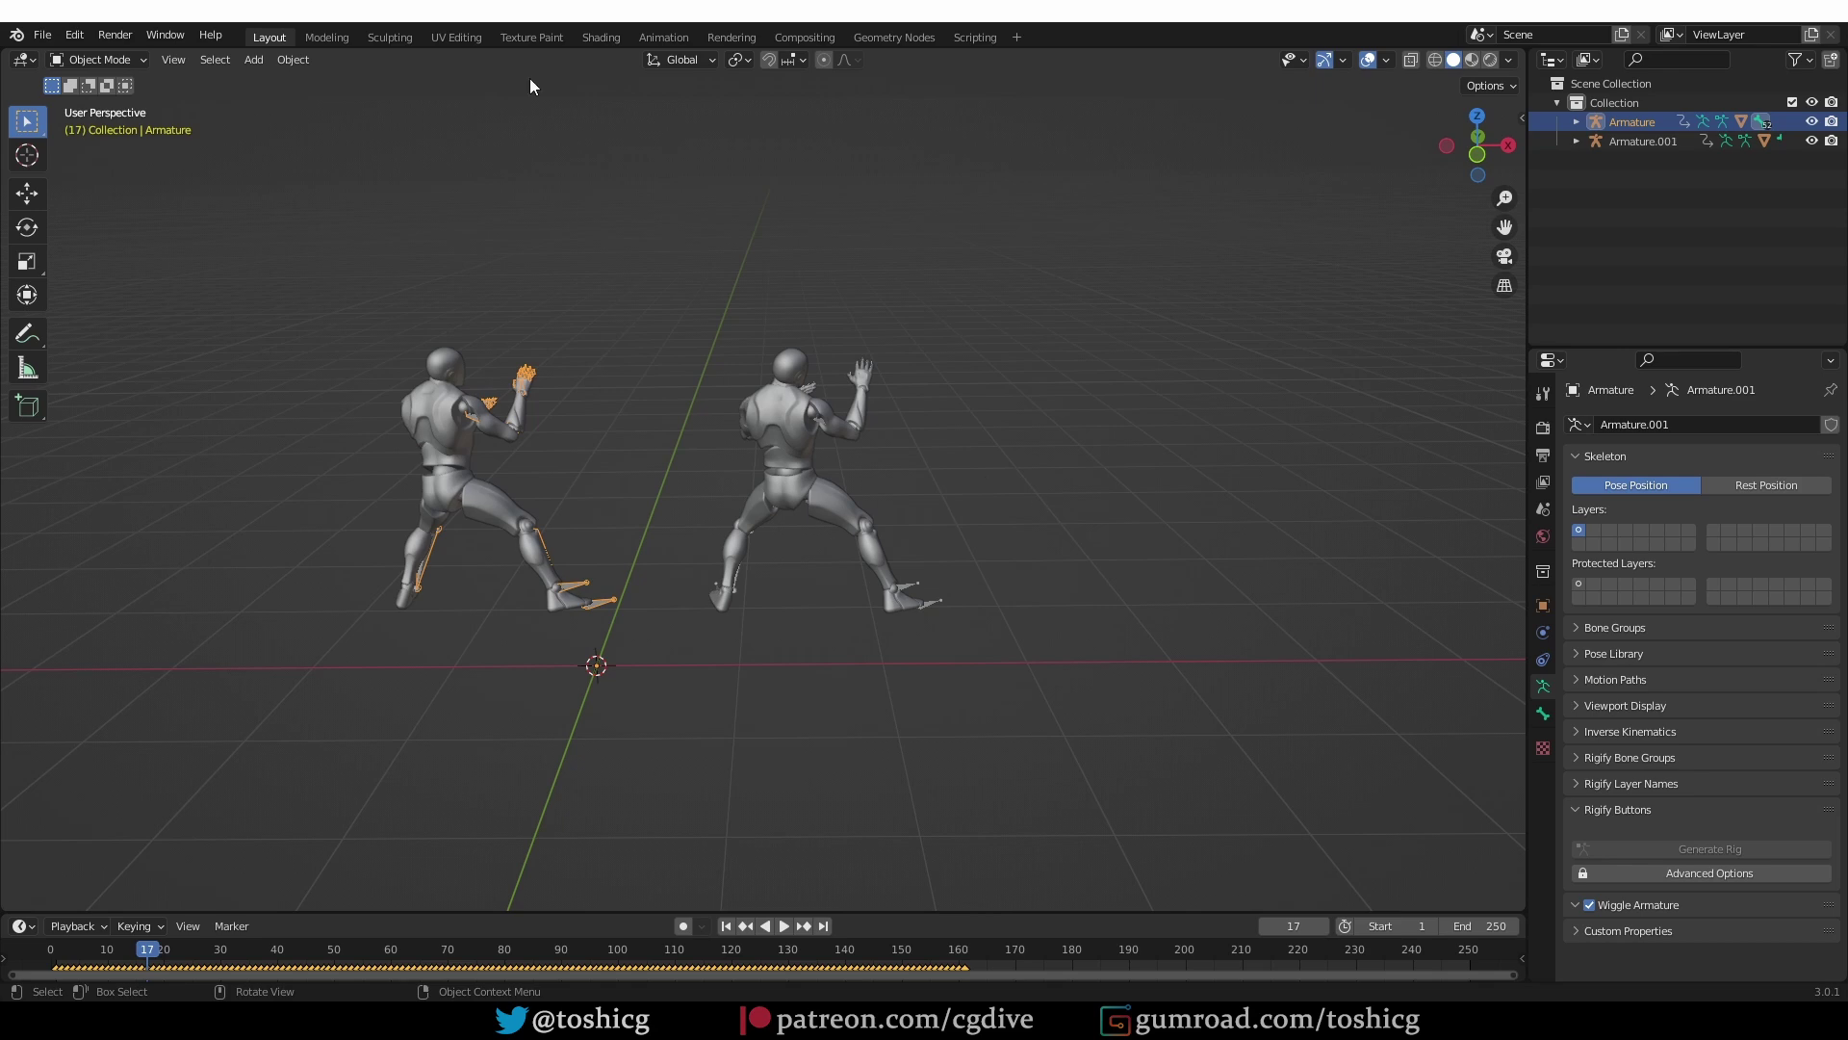
Step: Import t_pose.fbx from the FBX folder
click(42, 34)
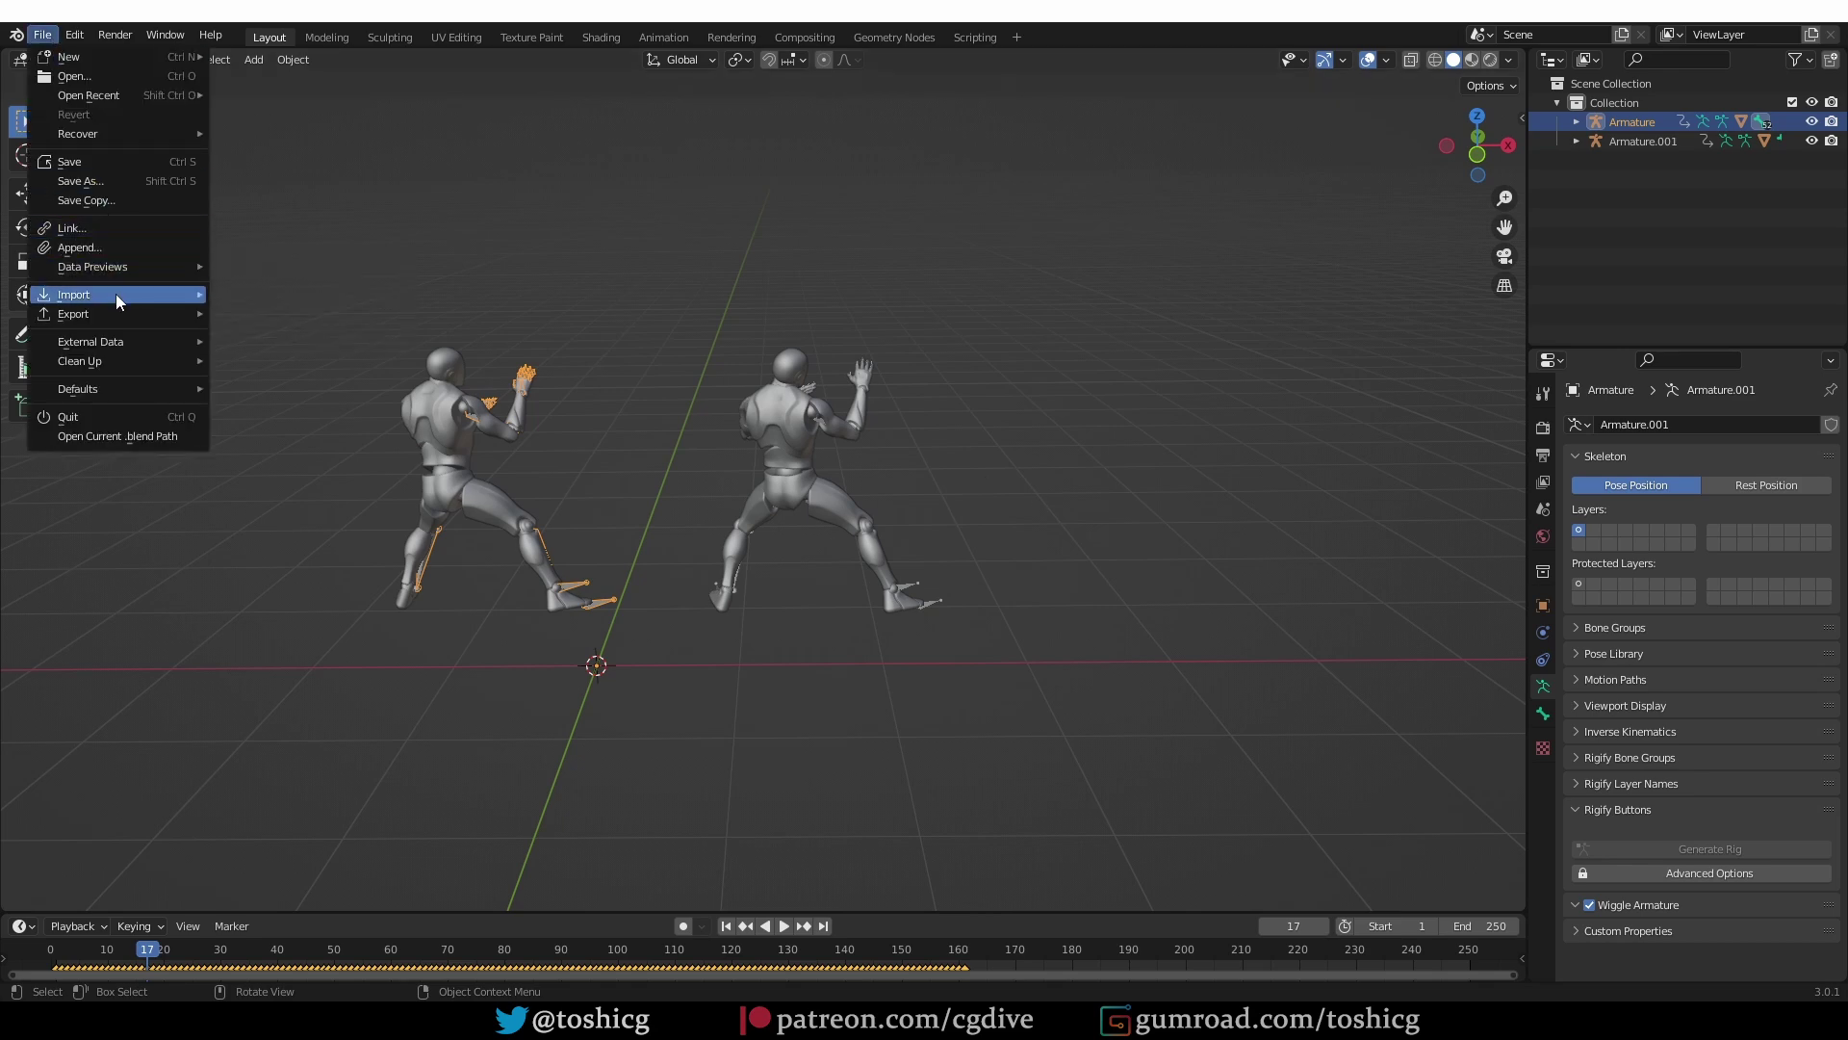
mouse_move(115, 292)
click(389, 466)
double_click(731, 362)
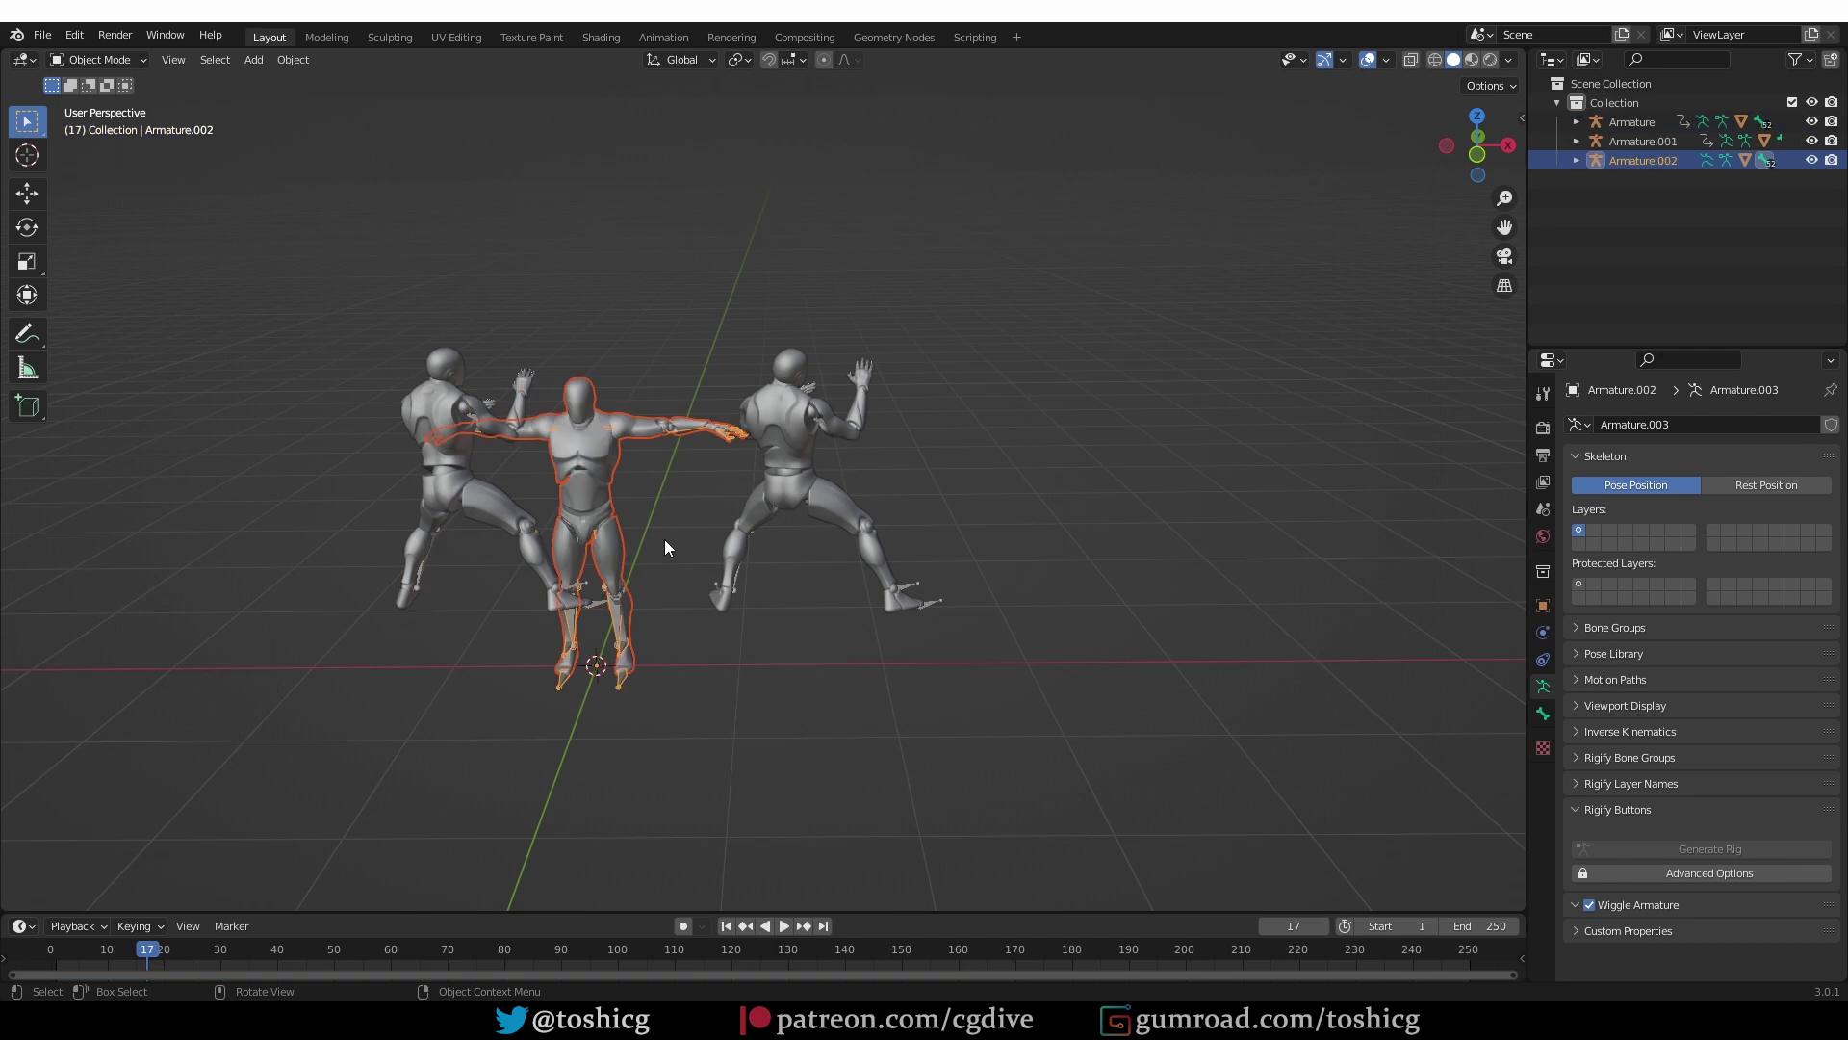
Step: Compare the T-pose armature's Rest Position with its Pose Position, returning it to Pose Position
middle_drag(664, 548, 540, 350)
click(534, 397)
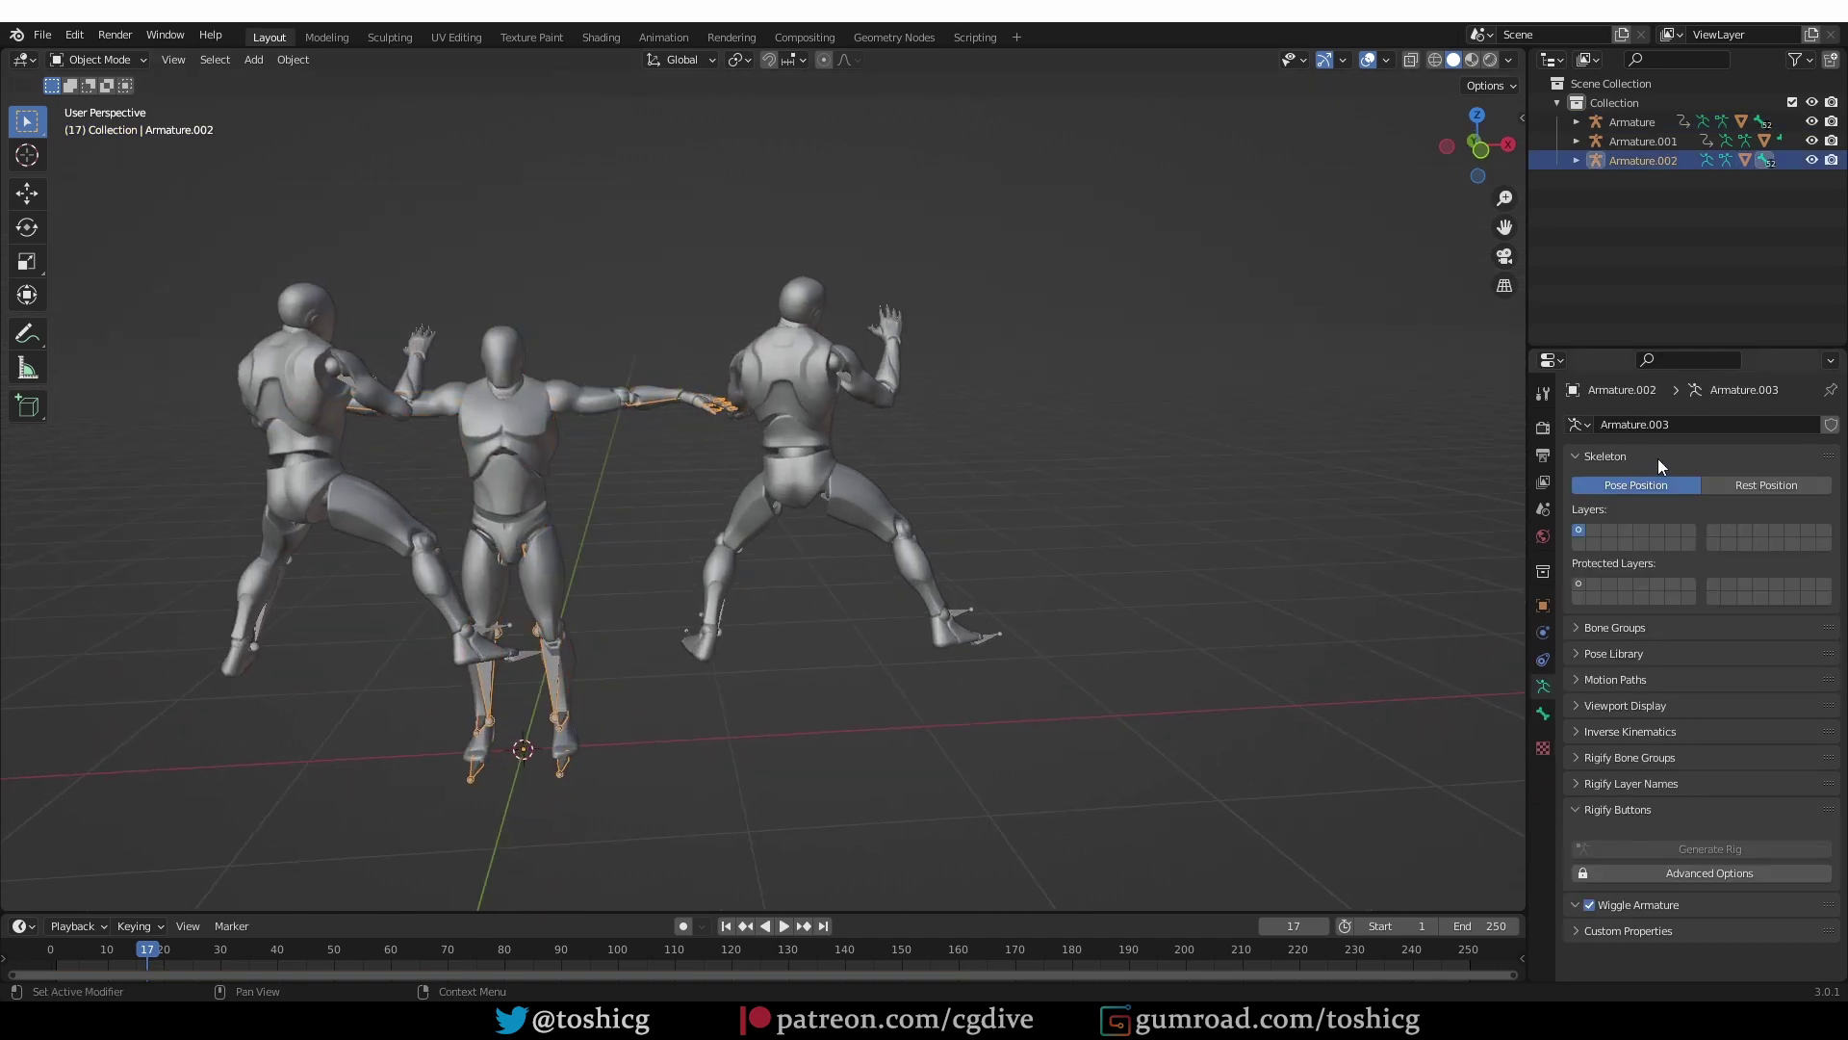
click(1744, 482)
click(1634, 483)
Step: Apply the T-pose armature's current pose as its rest pose in Pose Mode, then return to Object Mode
key(ctrl+Tab)
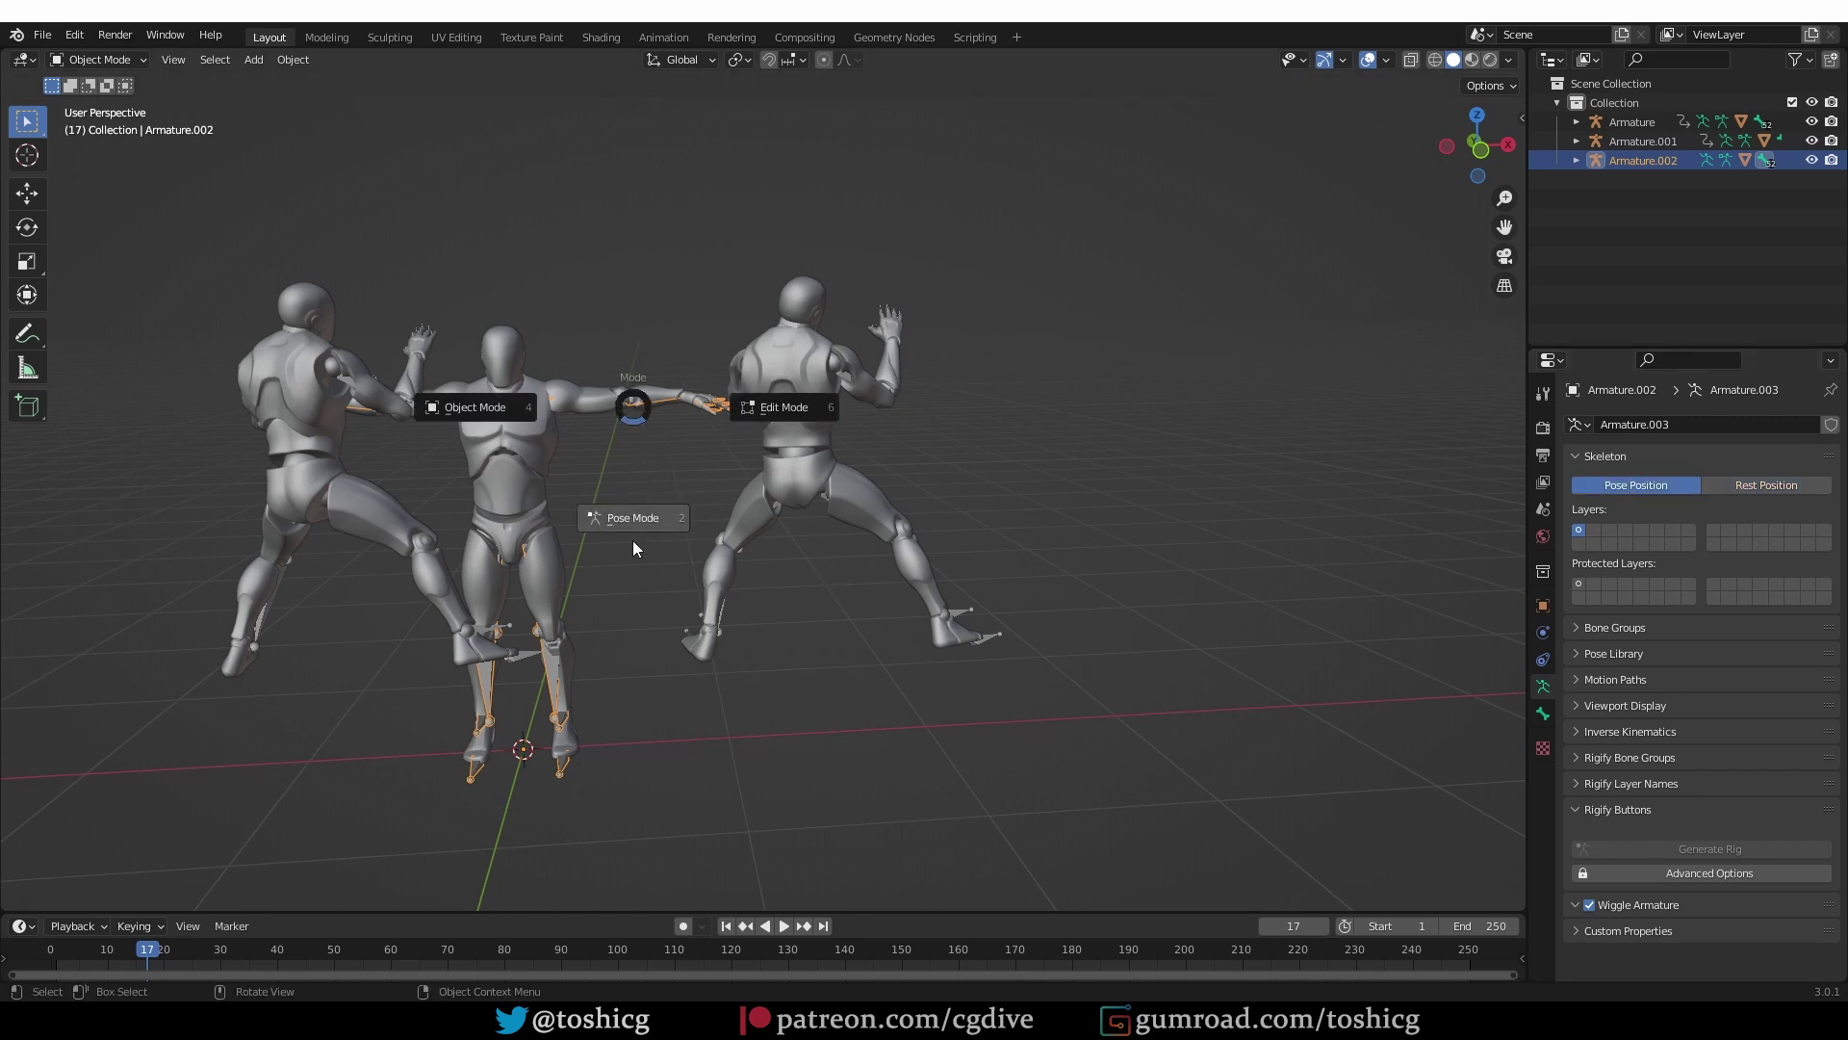
click(633, 529)
key(ctrl+a)
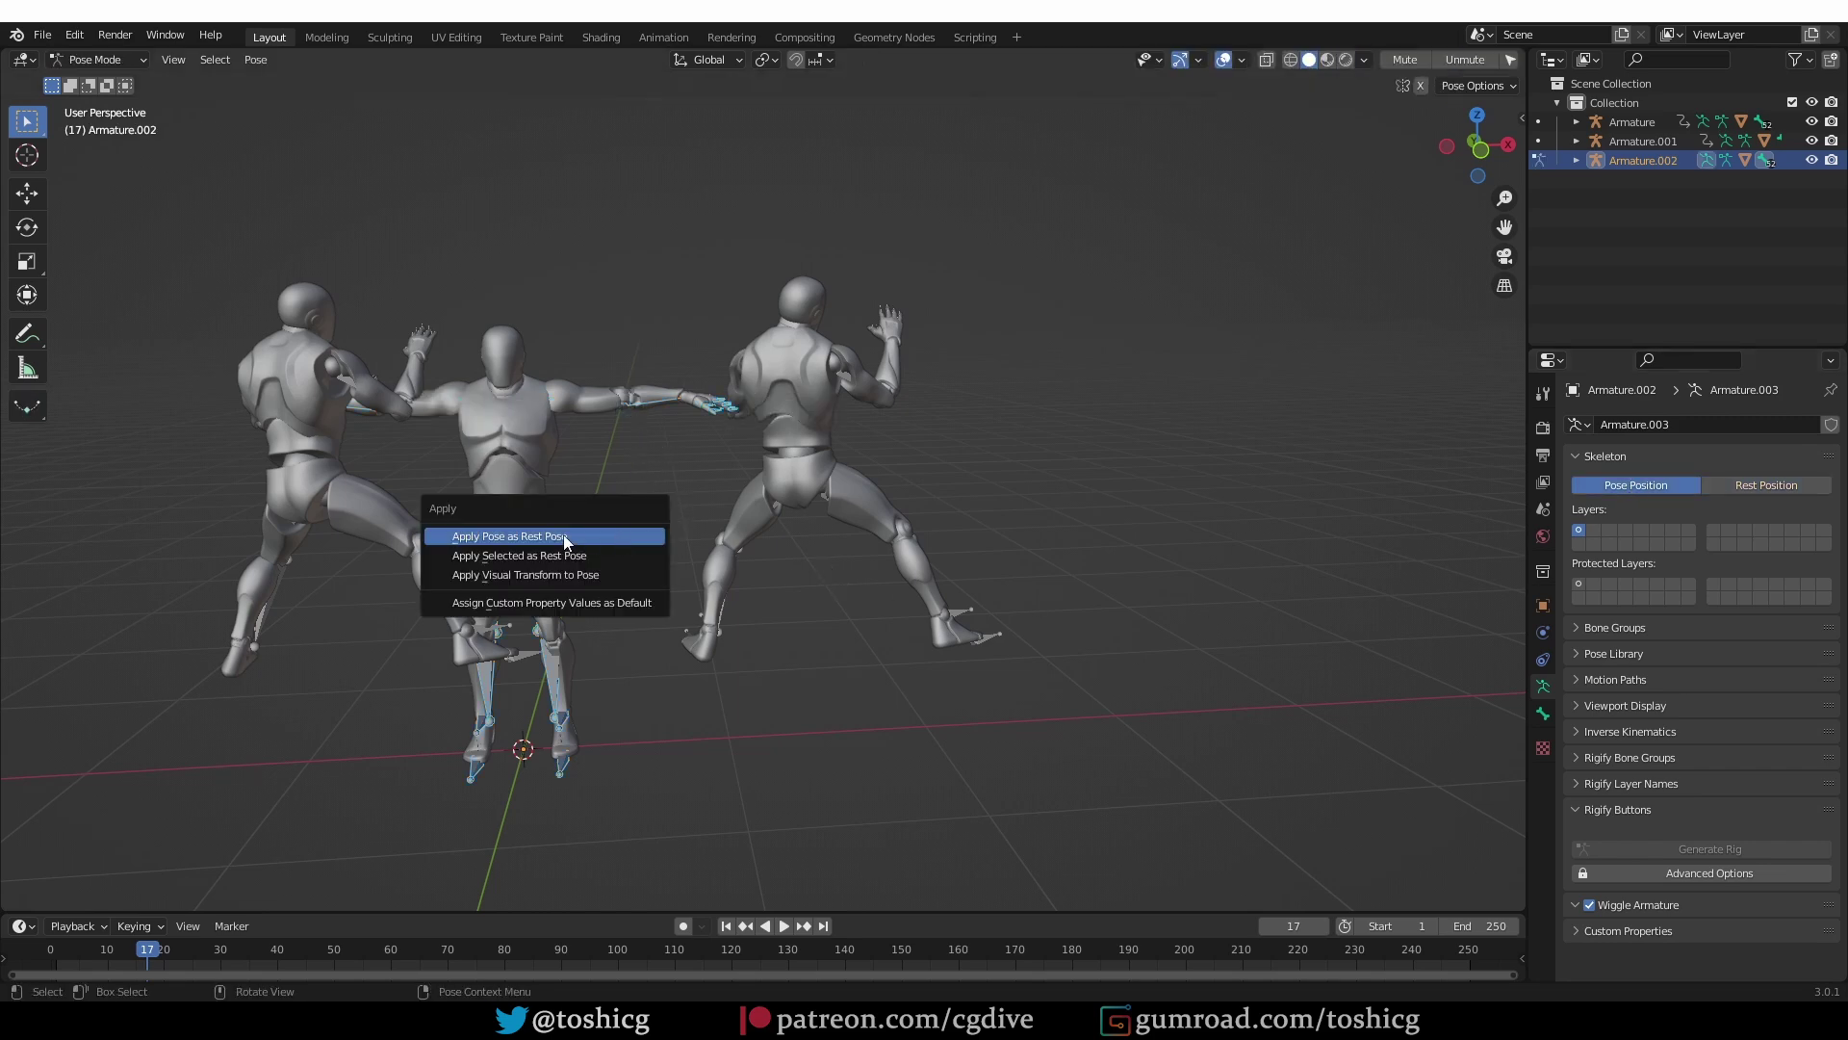
click(612, 535)
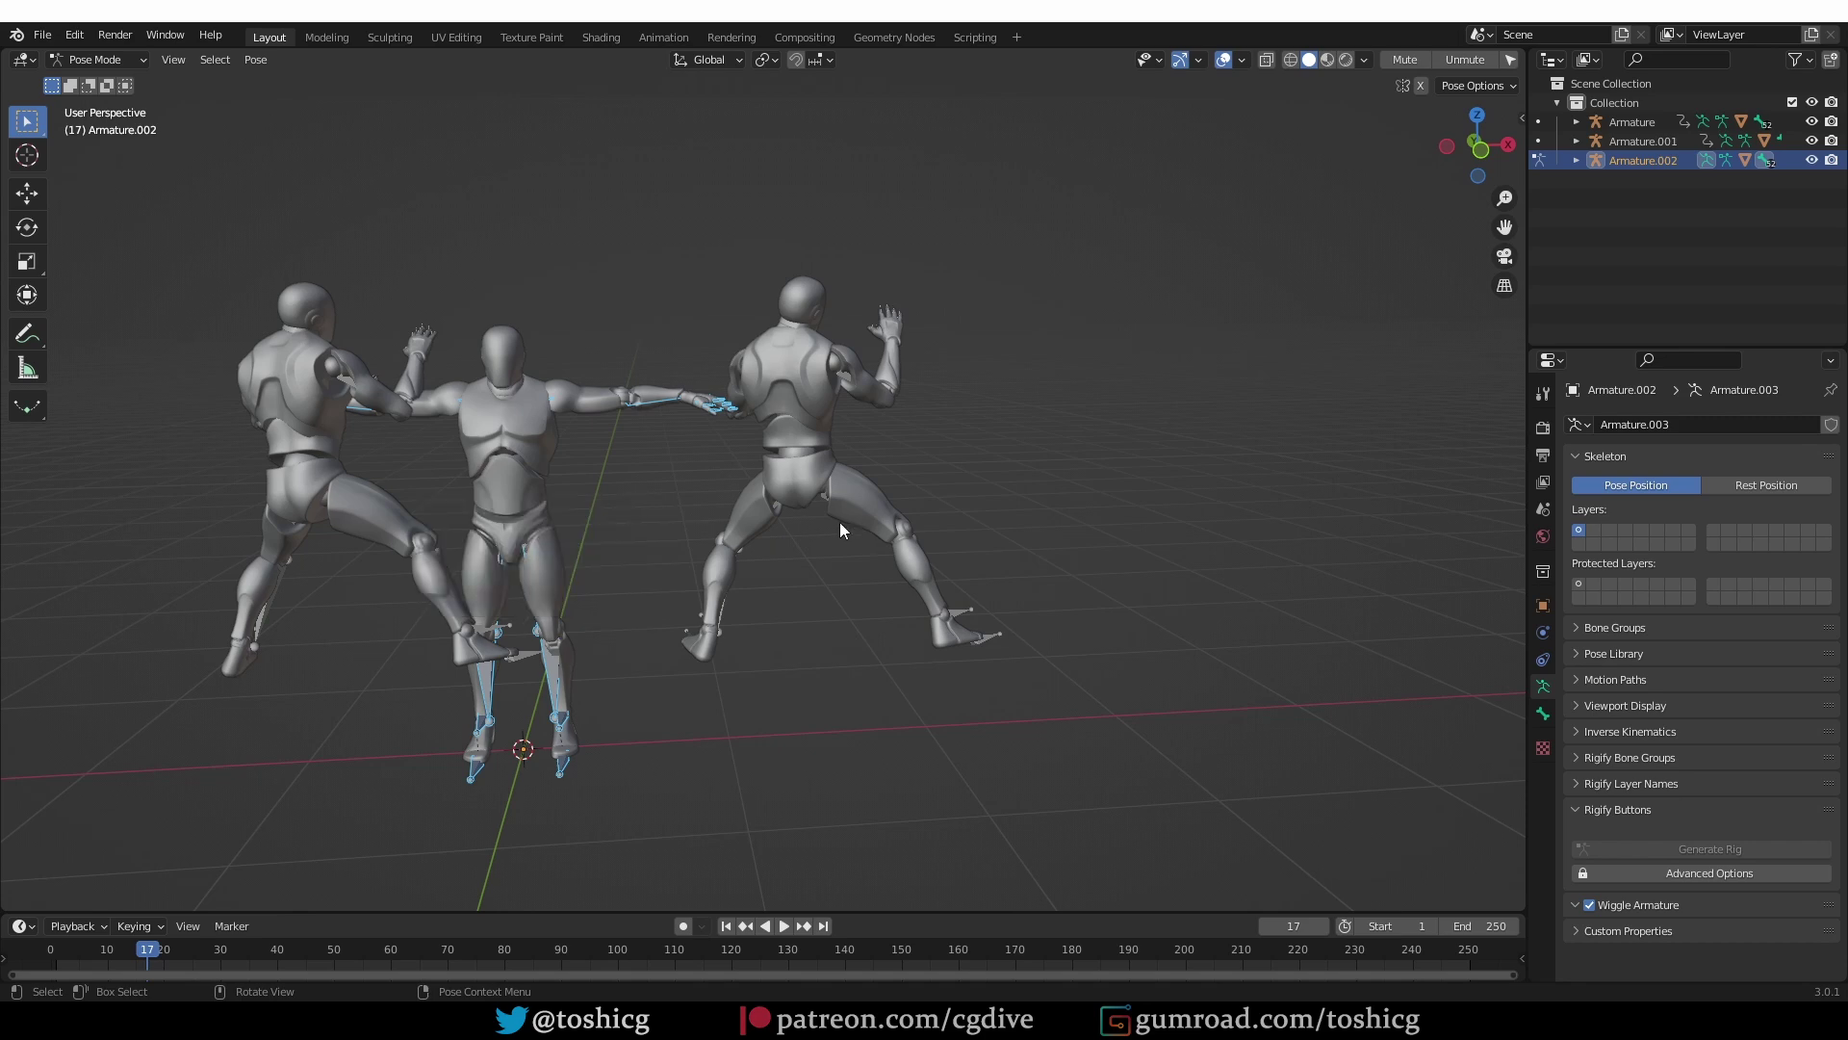
key(ctrl+Tab)
Step: Set the dance armature back to Pose Position and select the kick armature
click(839, 385)
click(1636, 484)
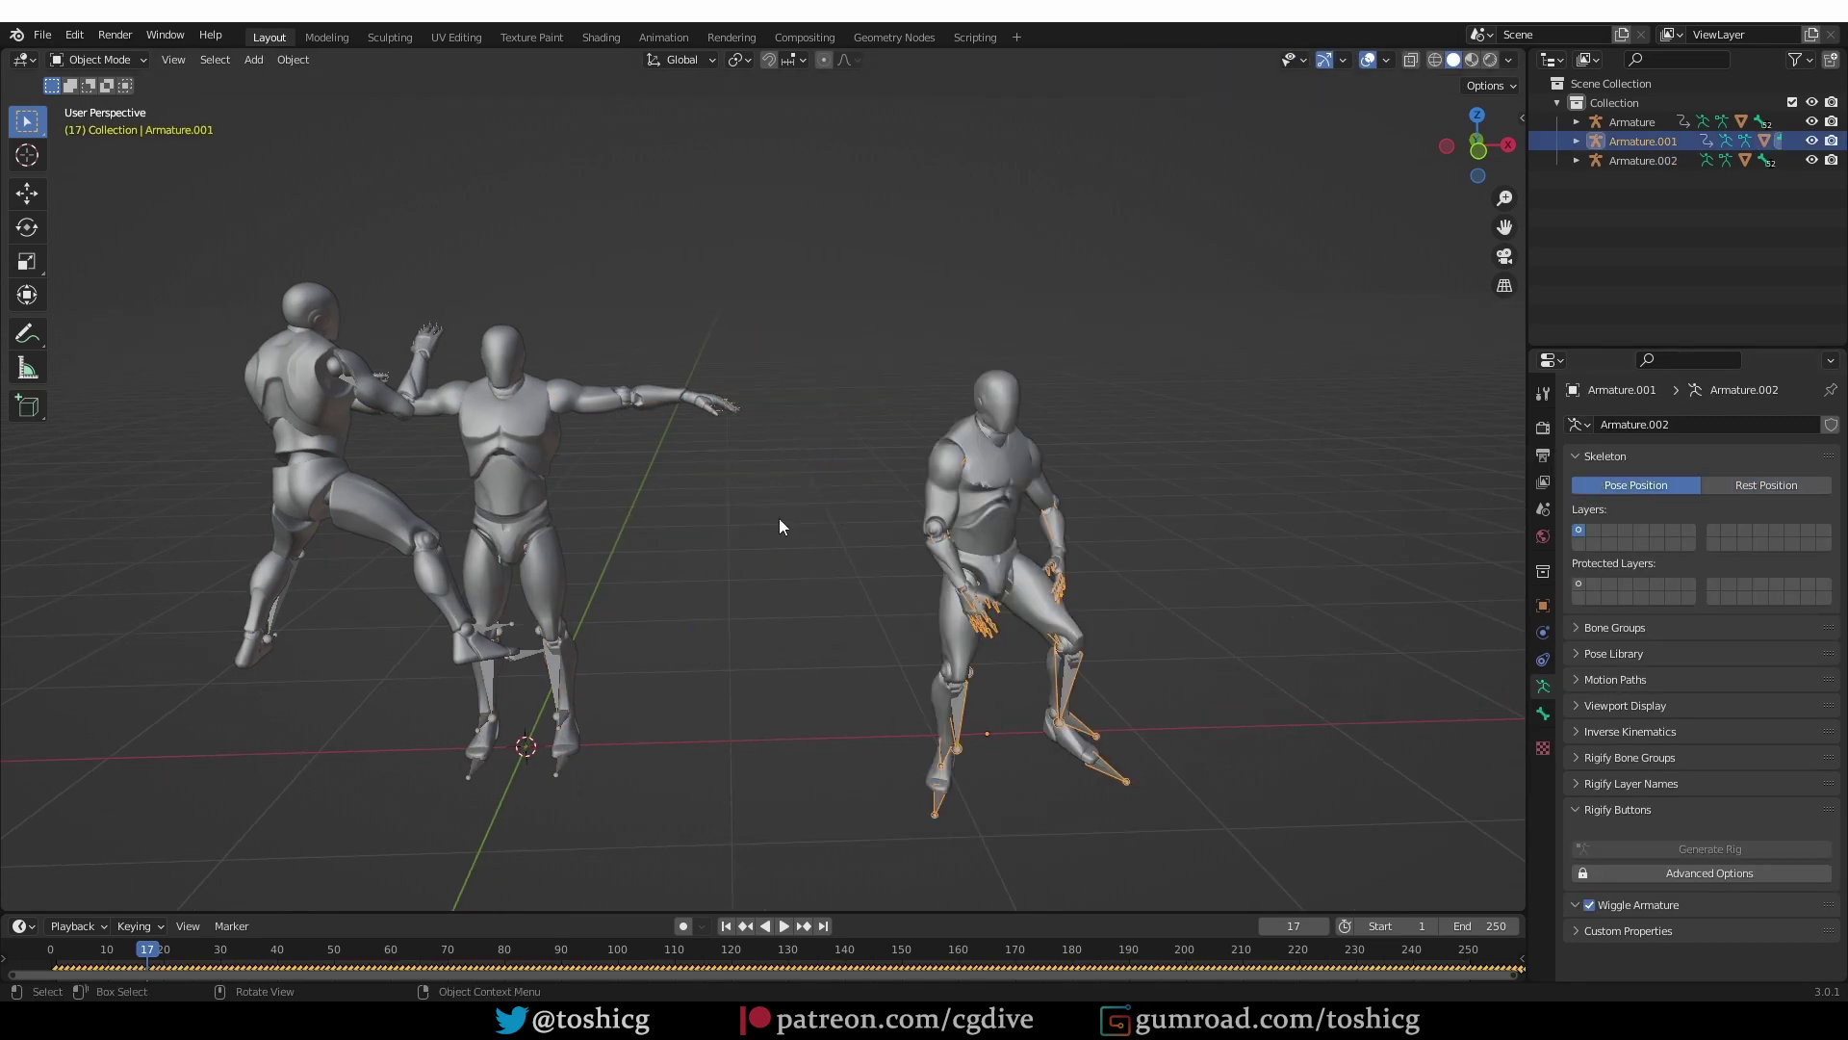
click(303, 444)
click(303, 445)
middle_drag(622, 485, 536, 443)
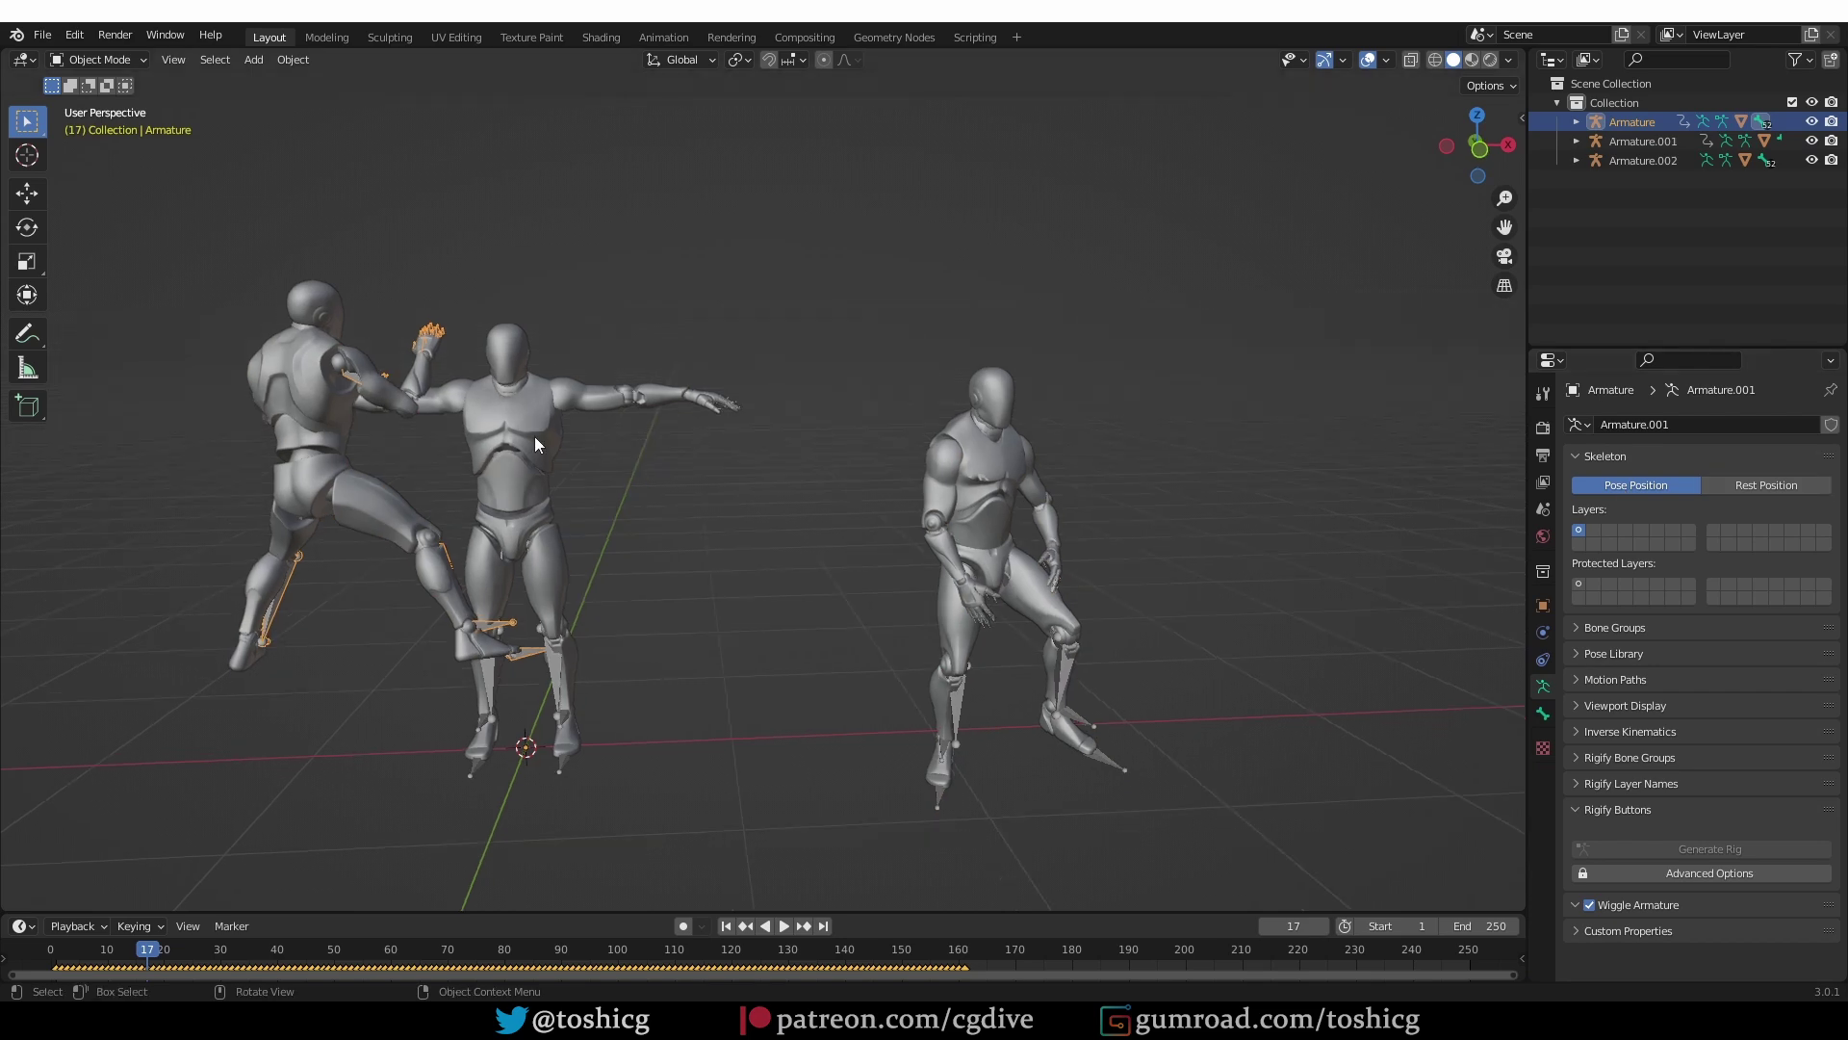
Step: Delete the body meshes of the kick and dance characters, keeping their armatures
middle_drag(477, 448, 423, 433)
click(267, 390)
key(x)
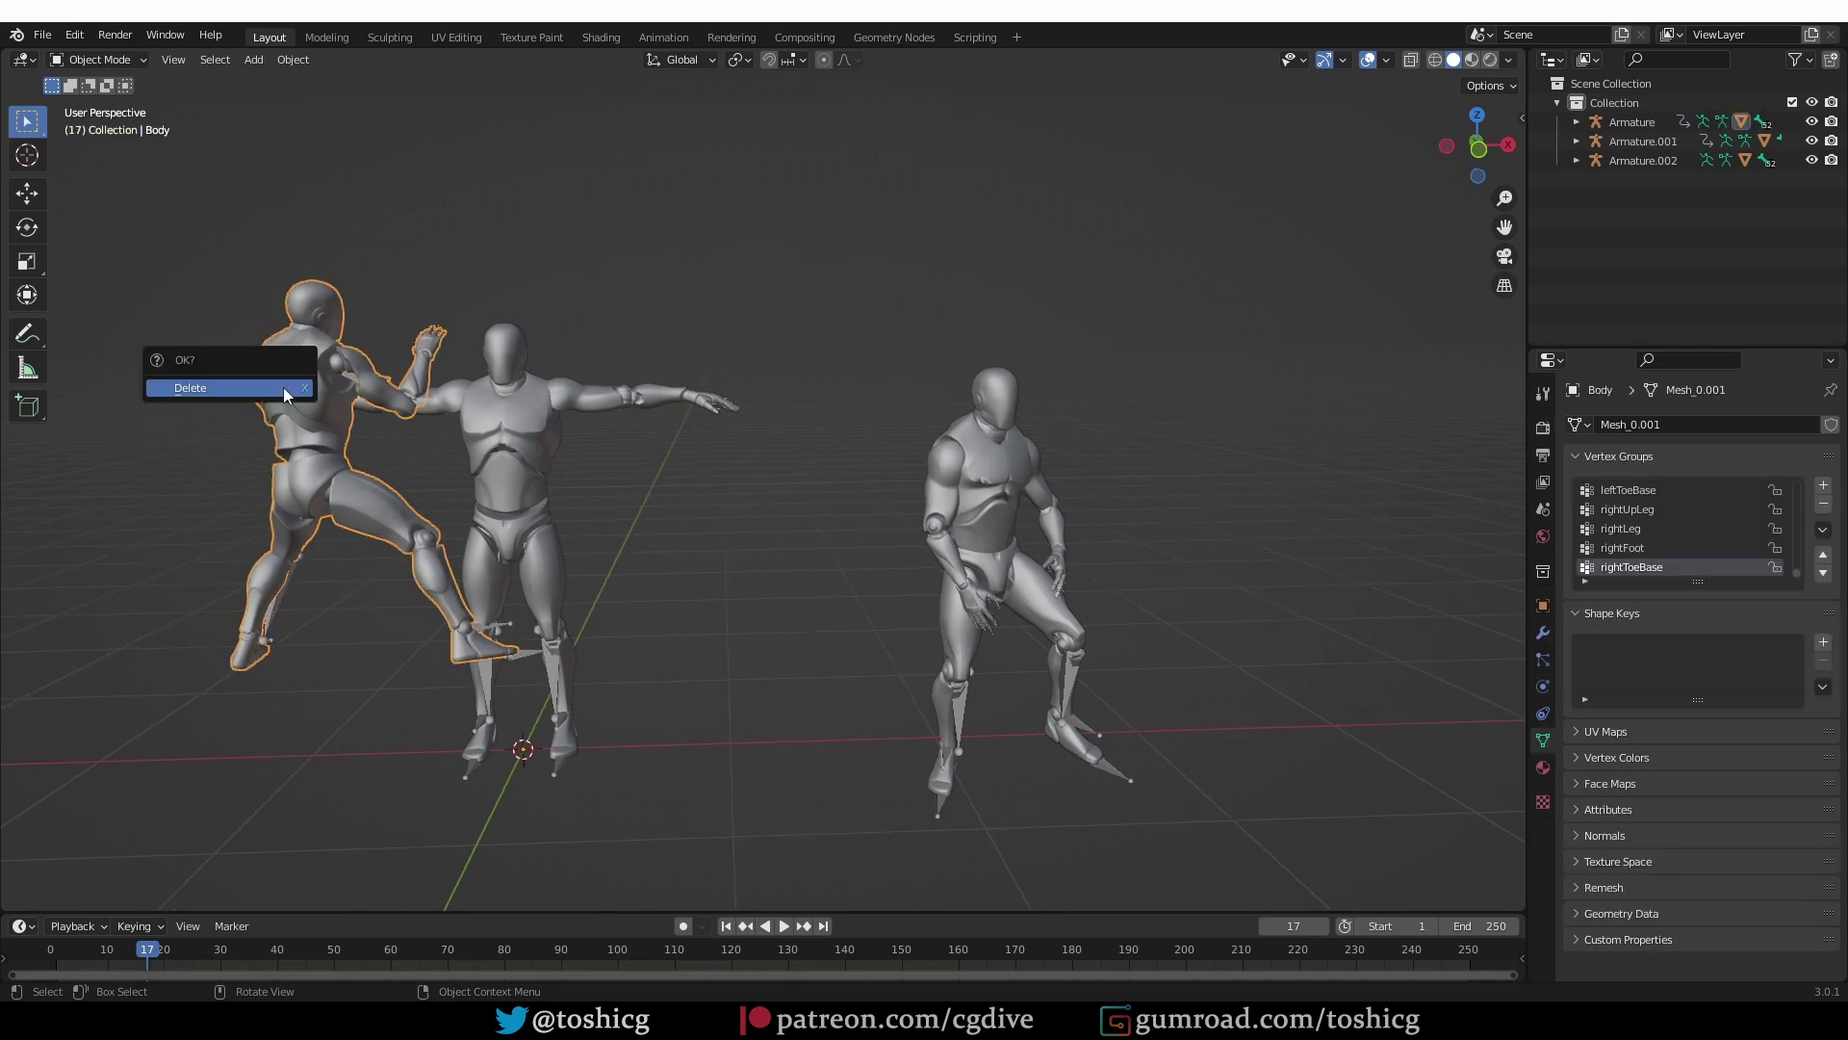
click(245, 390)
click(1011, 468)
key(x)
click(1011, 468)
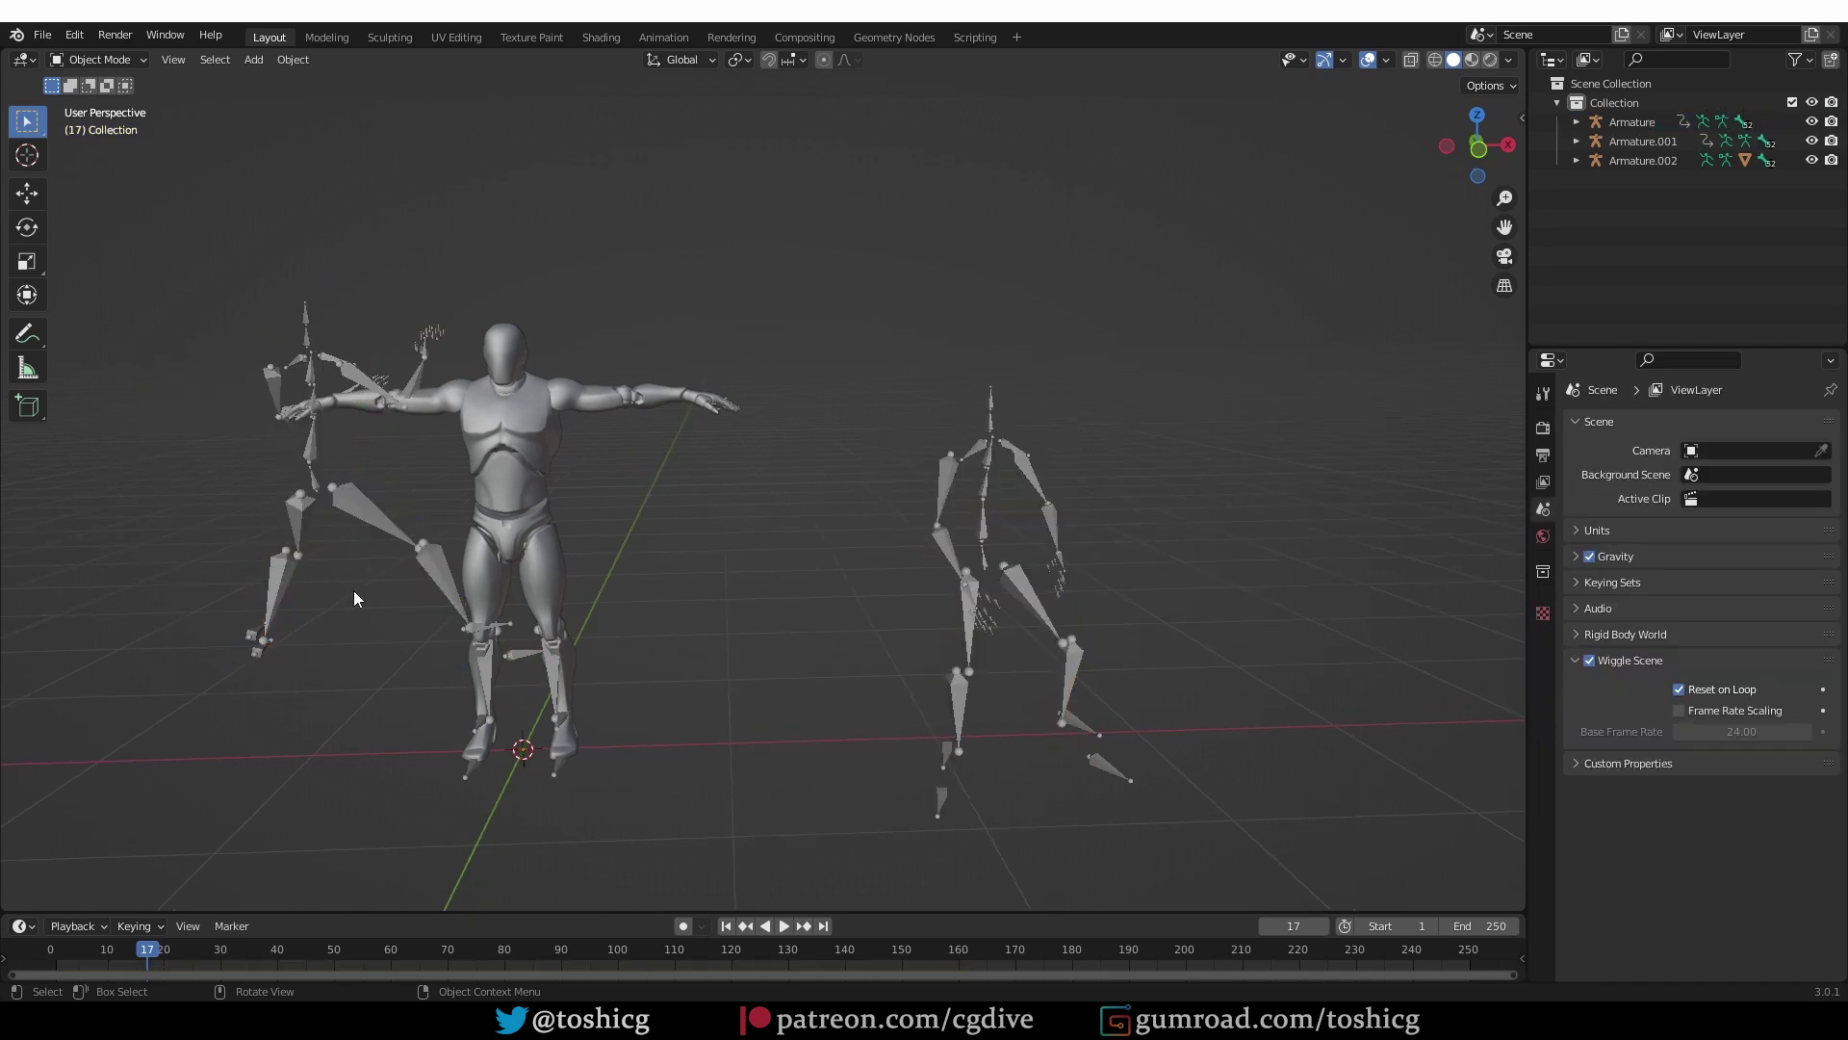
Step: Show the viewport-disable toggles in the Outliner and disable the T-pose character's body mesh in viewports
middle_drag(394, 591, 333, 556)
click(333, 556)
middle_drag(347, 654, 575, 687)
click(575, 687)
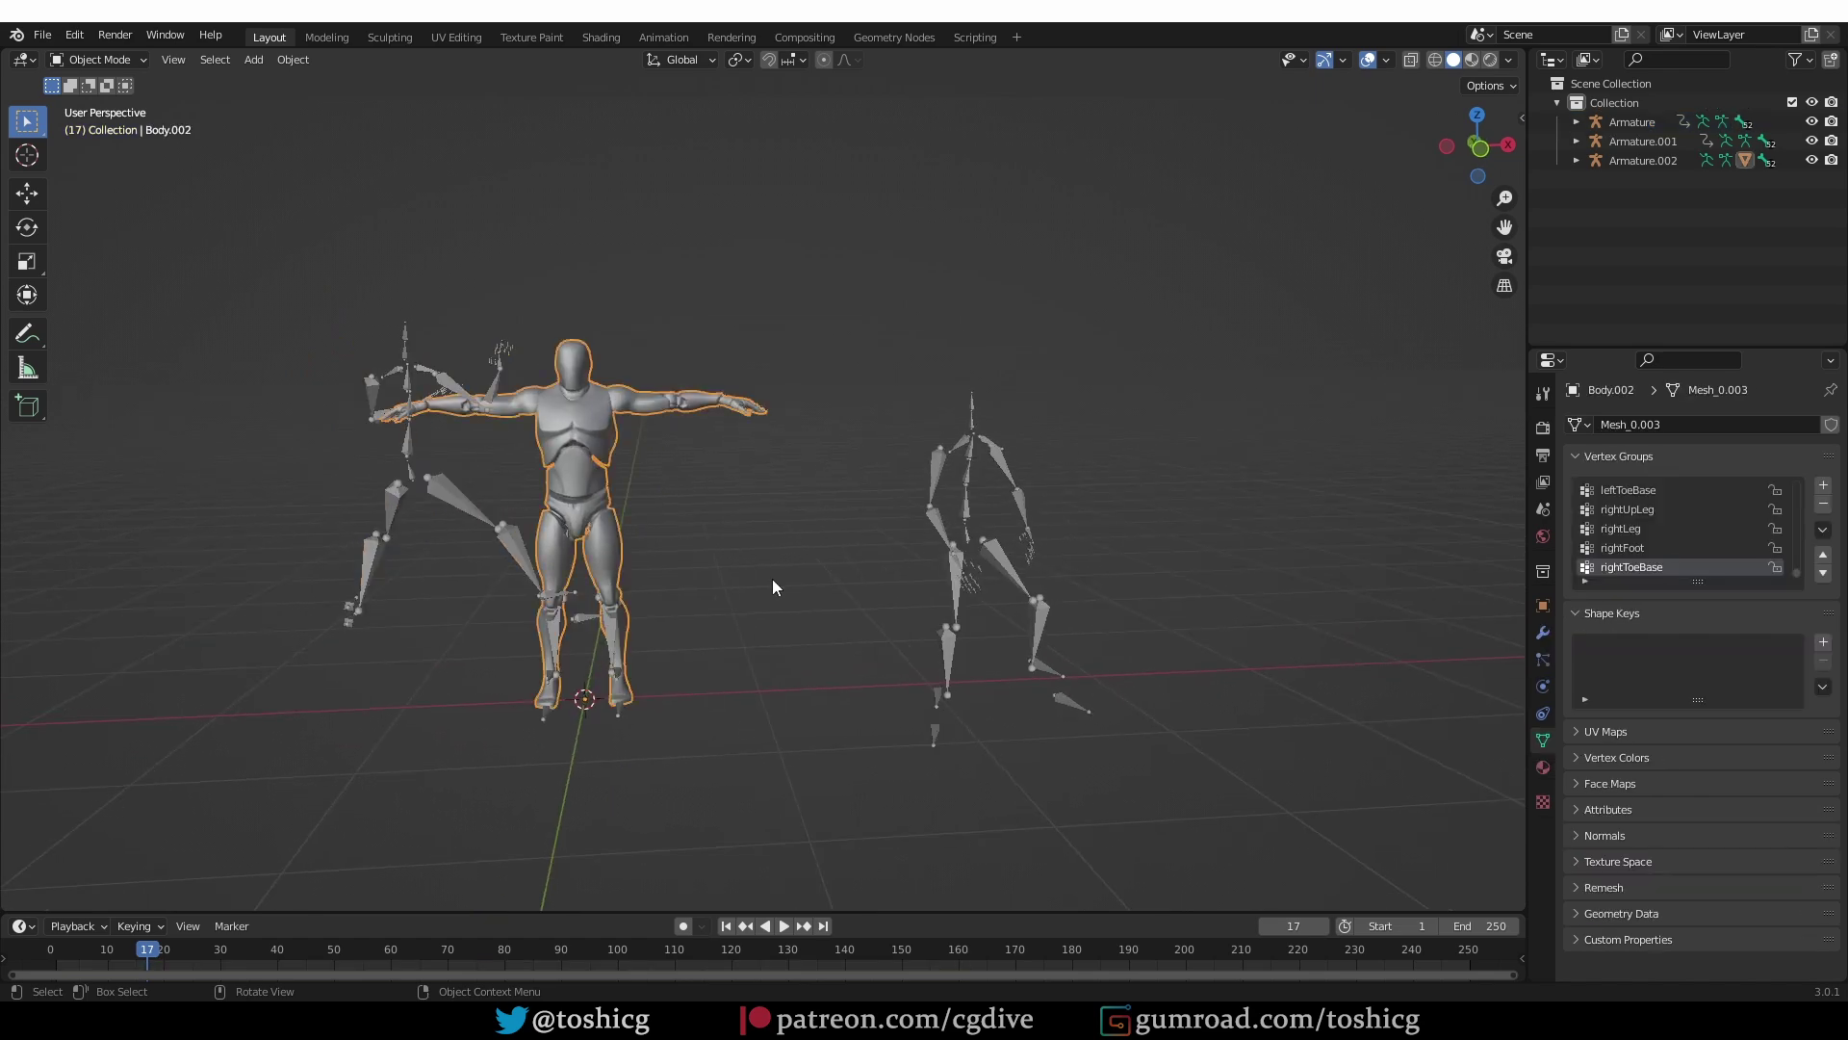
click(1796, 59)
click(1705, 121)
key(KP_Decimal)
click(1811, 217)
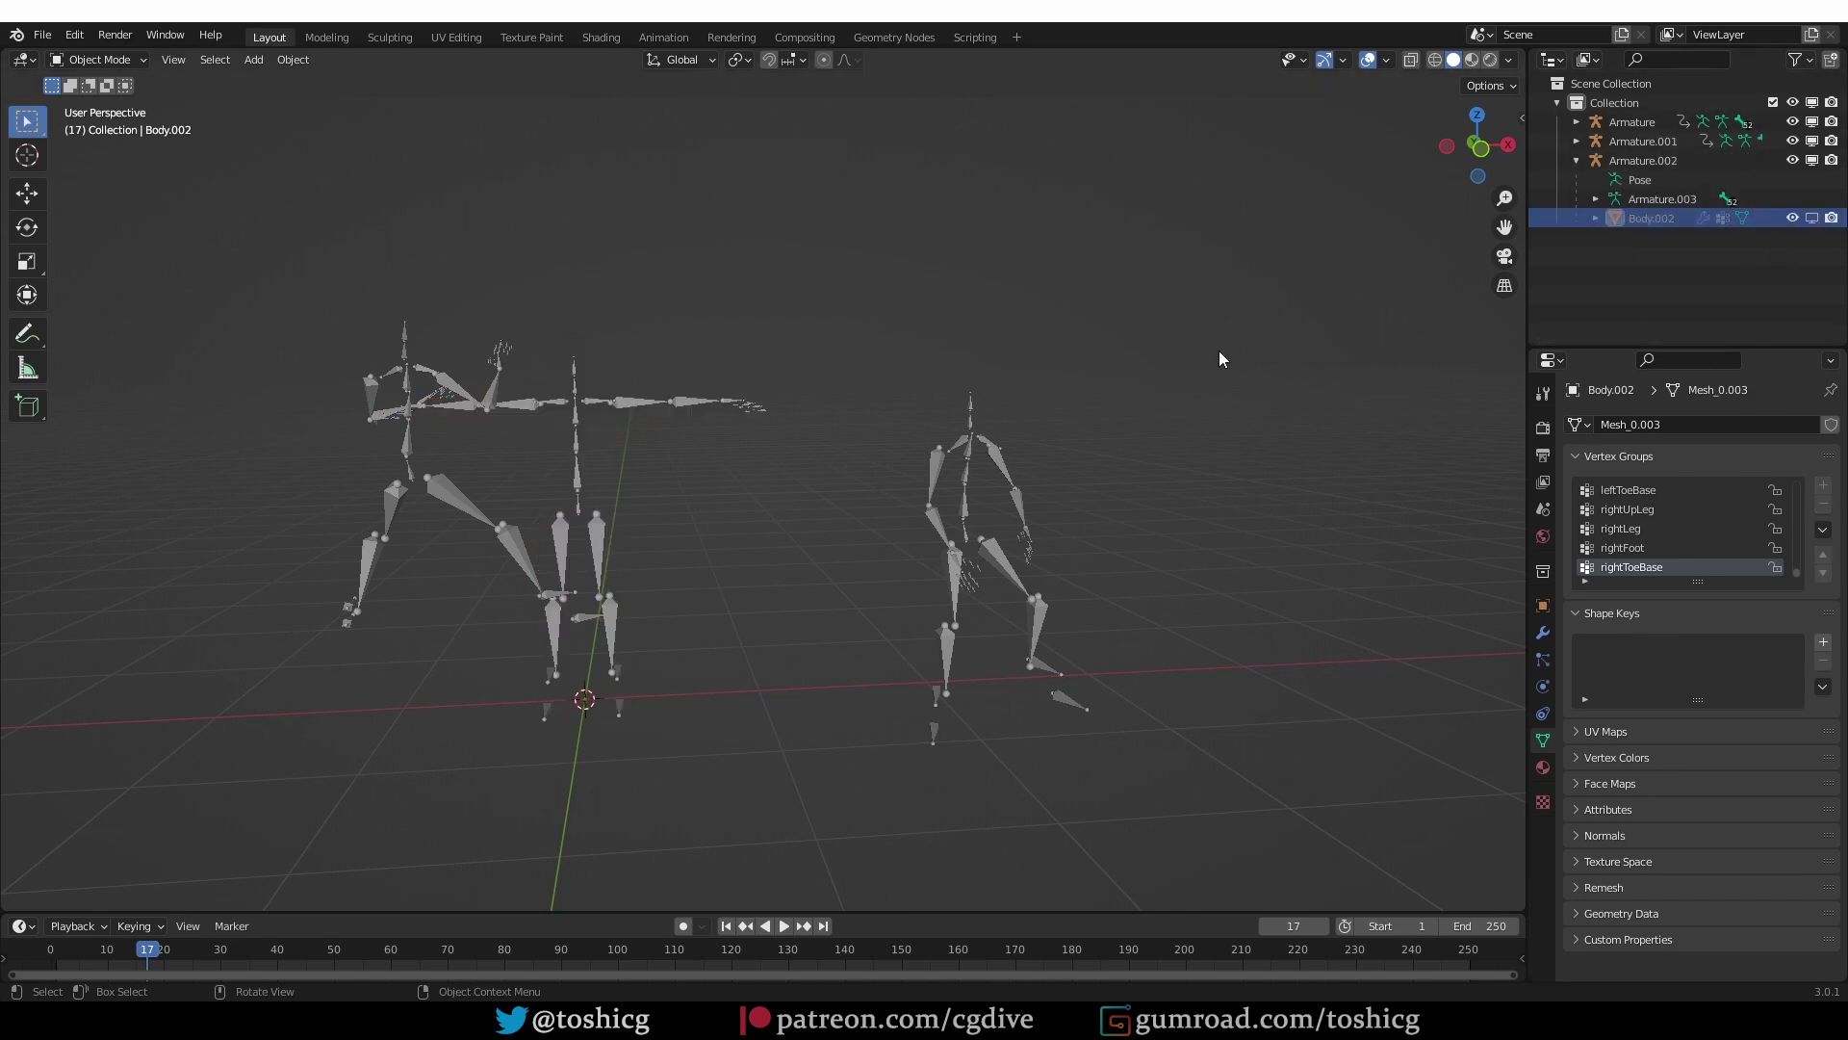
Step: Rename Armature.002 as t_pose, Armature.001 as dance and Armature as kick
double_click(1655, 162)
text(t_pose)
key(Return)
double_click(1723, 140)
text(dance)
key(Return)
double_click(1746, 123)
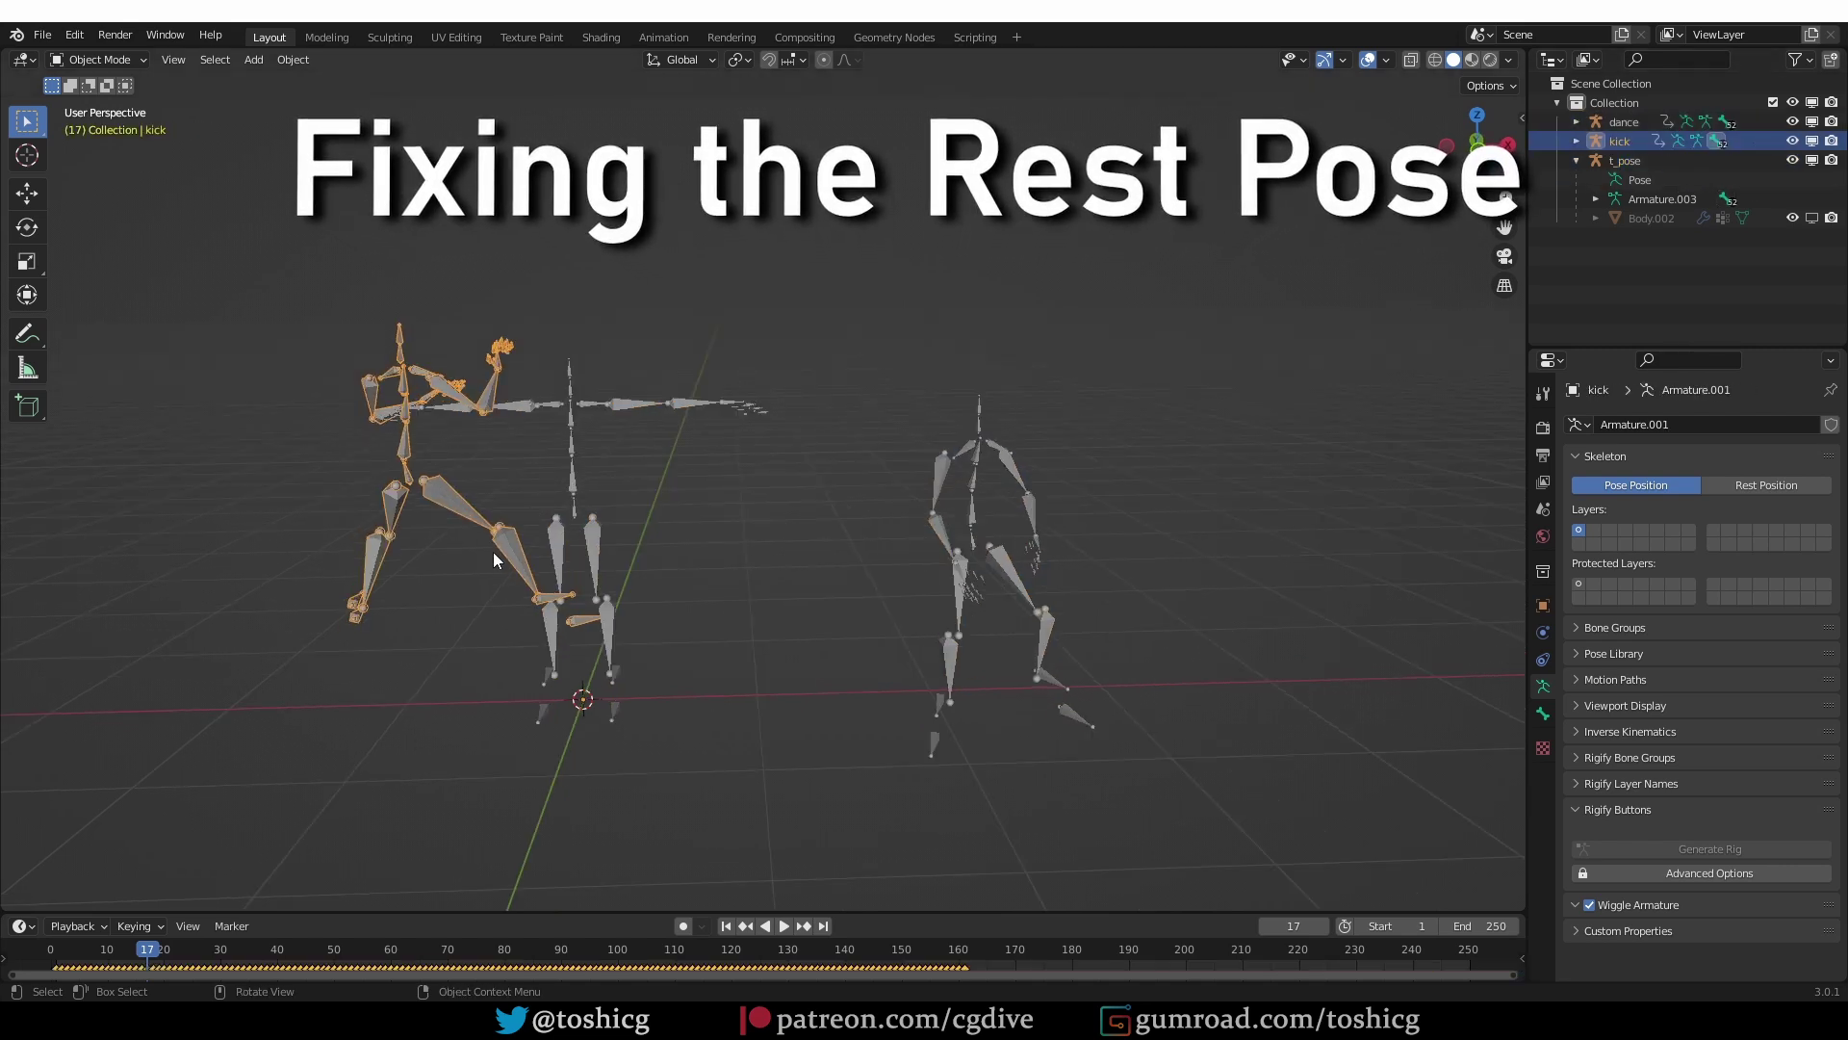
Step: Add a Copy Transforms bone constraint to the t_pose armature's leftUpLeg bone in Pose Mode
click(595, 530)
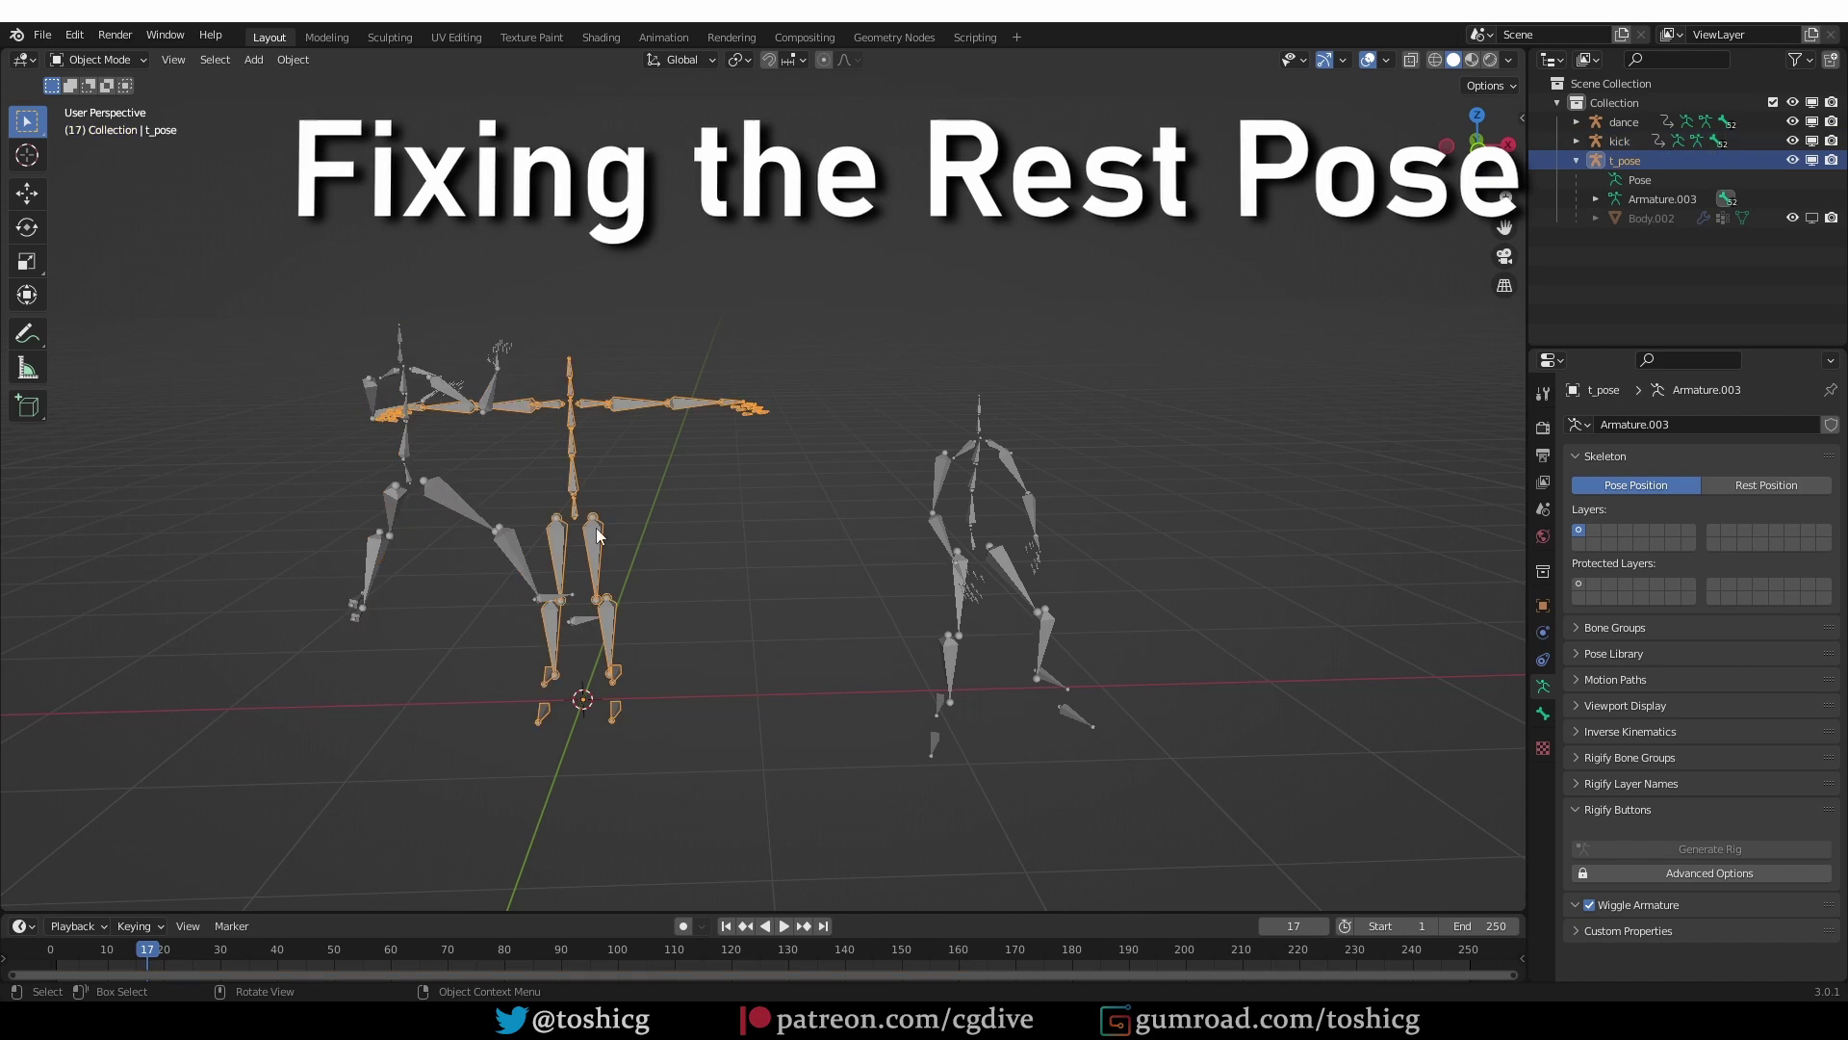
key(ctrl+Tab)
click(616, 592)
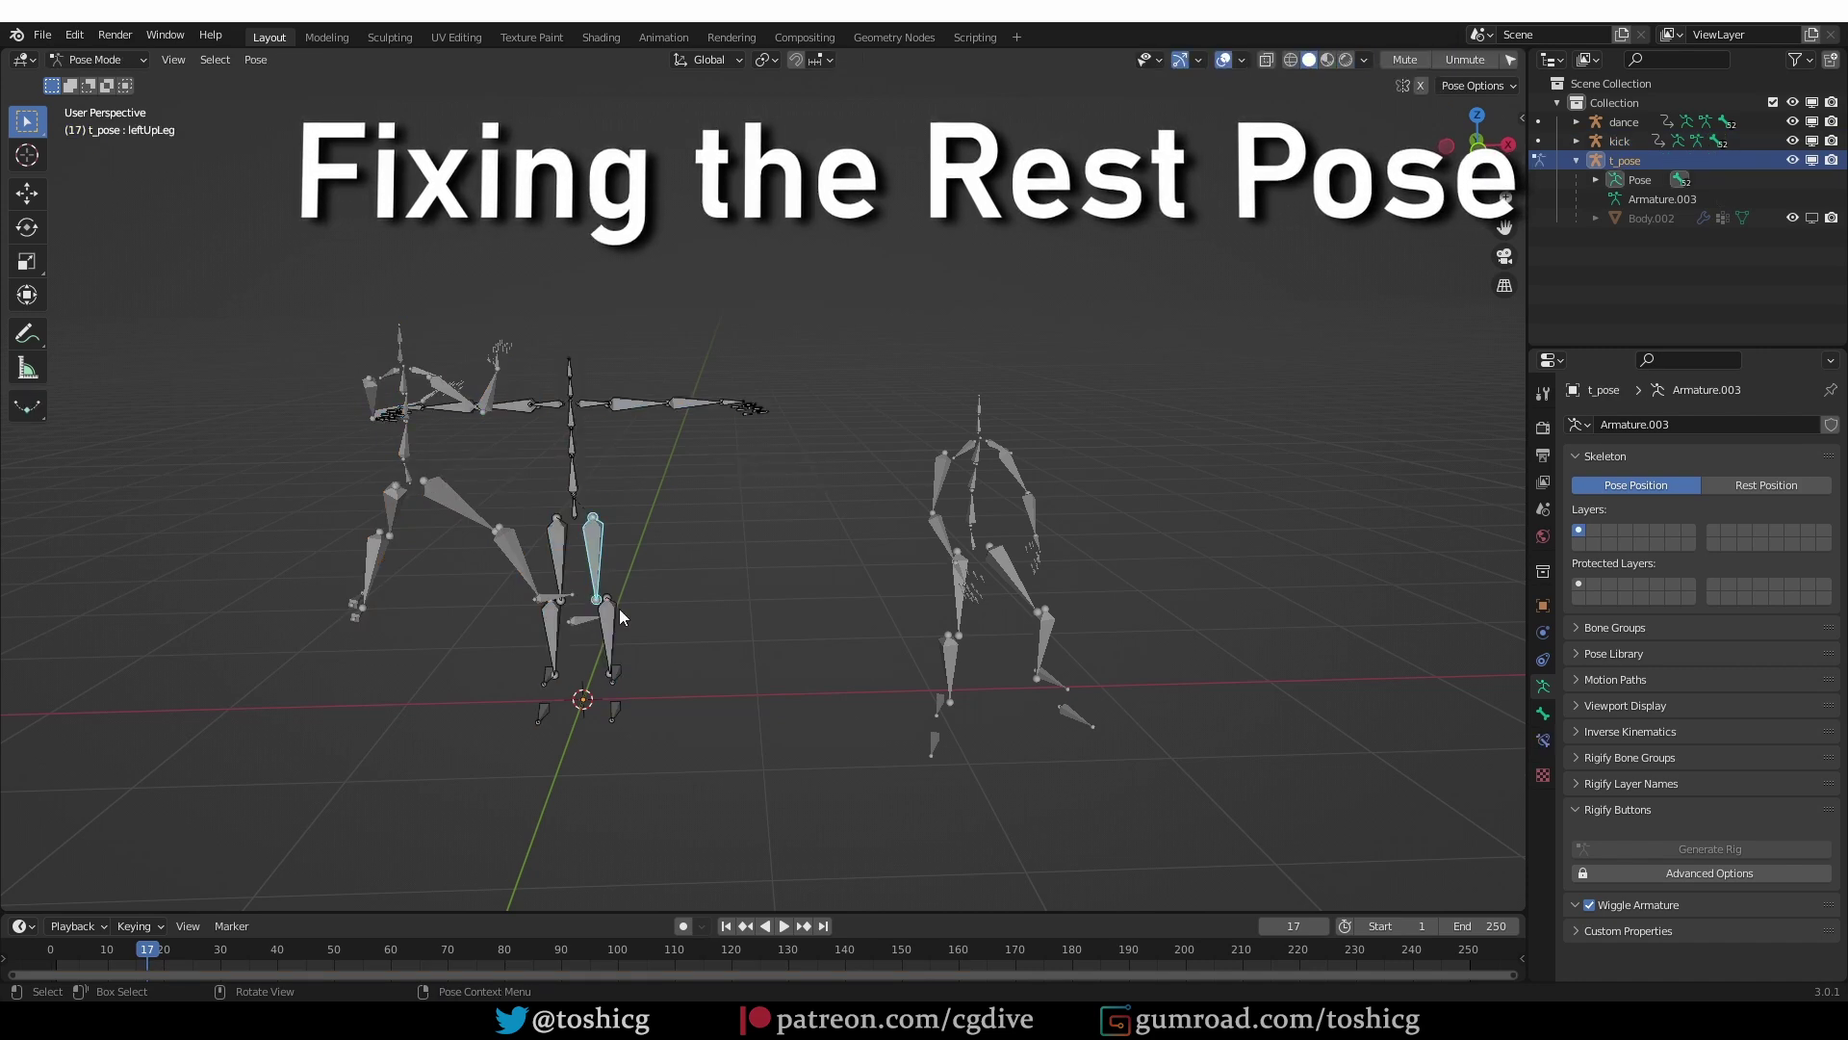
click(1543, 713)
click(1543, 740)
click(1655, 424)
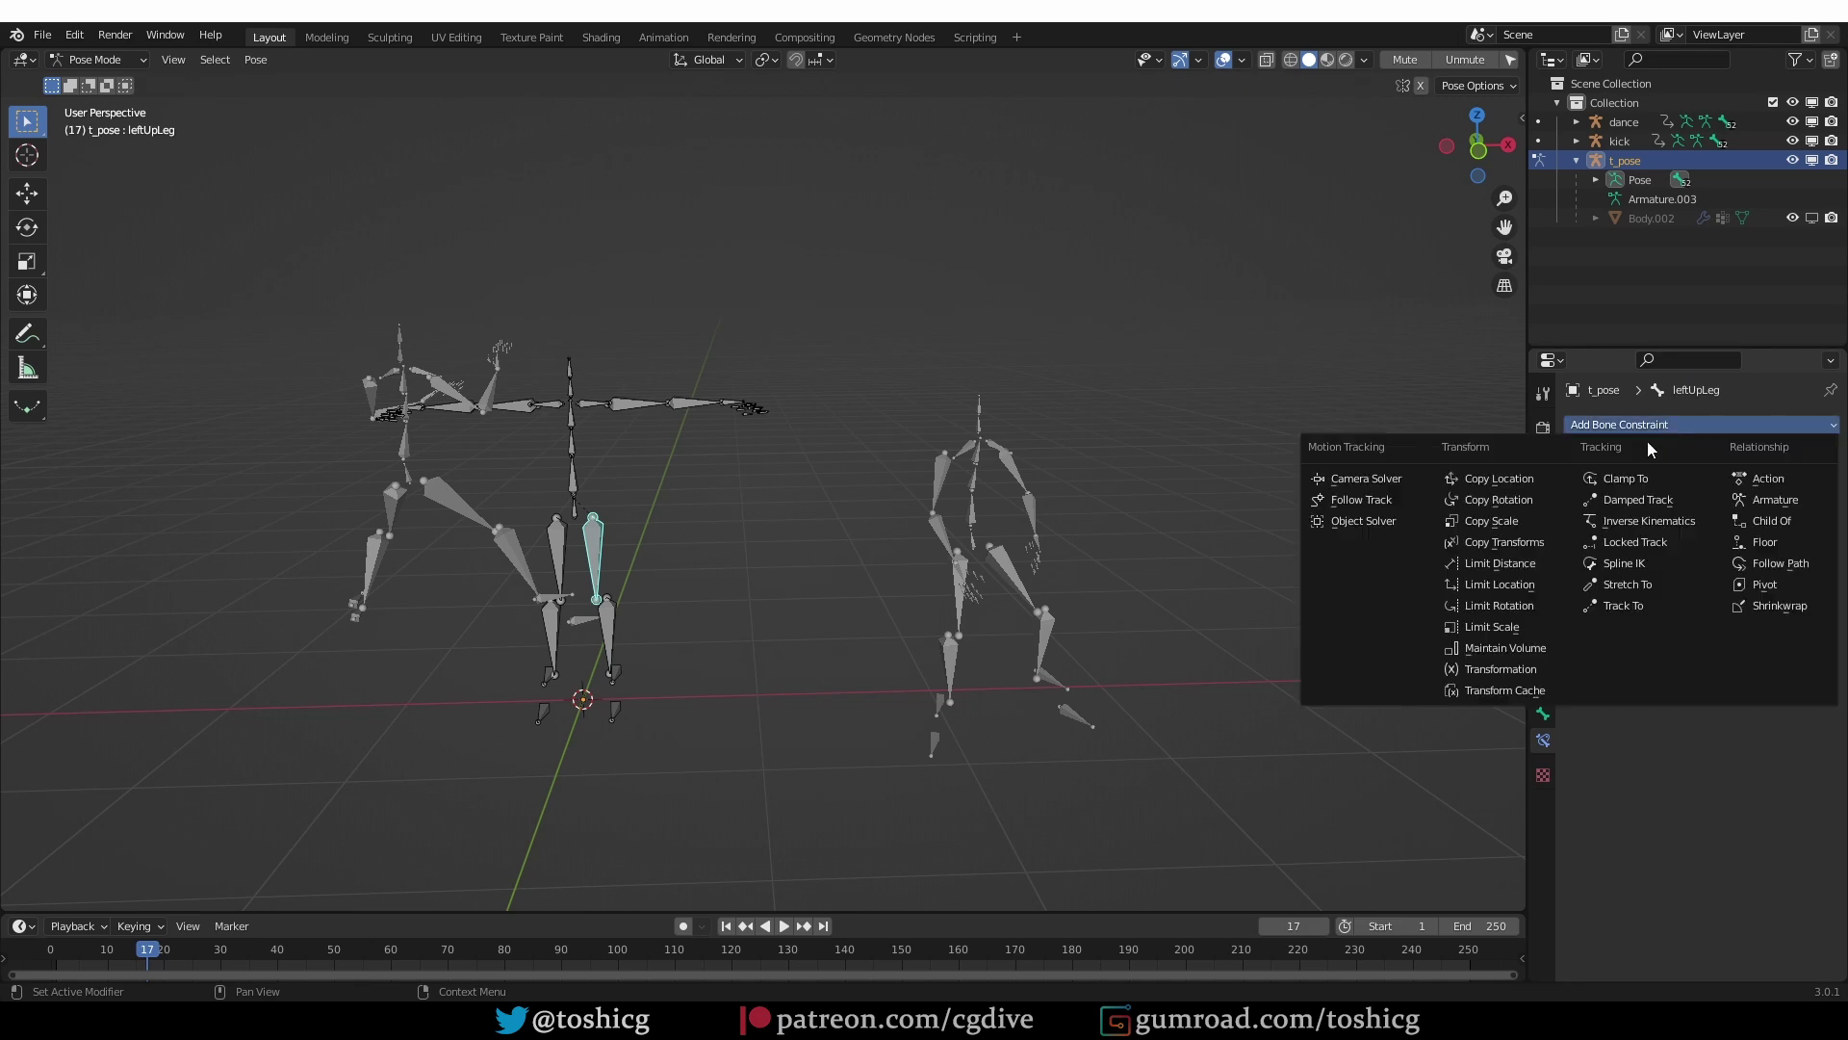
click(1556, 539)
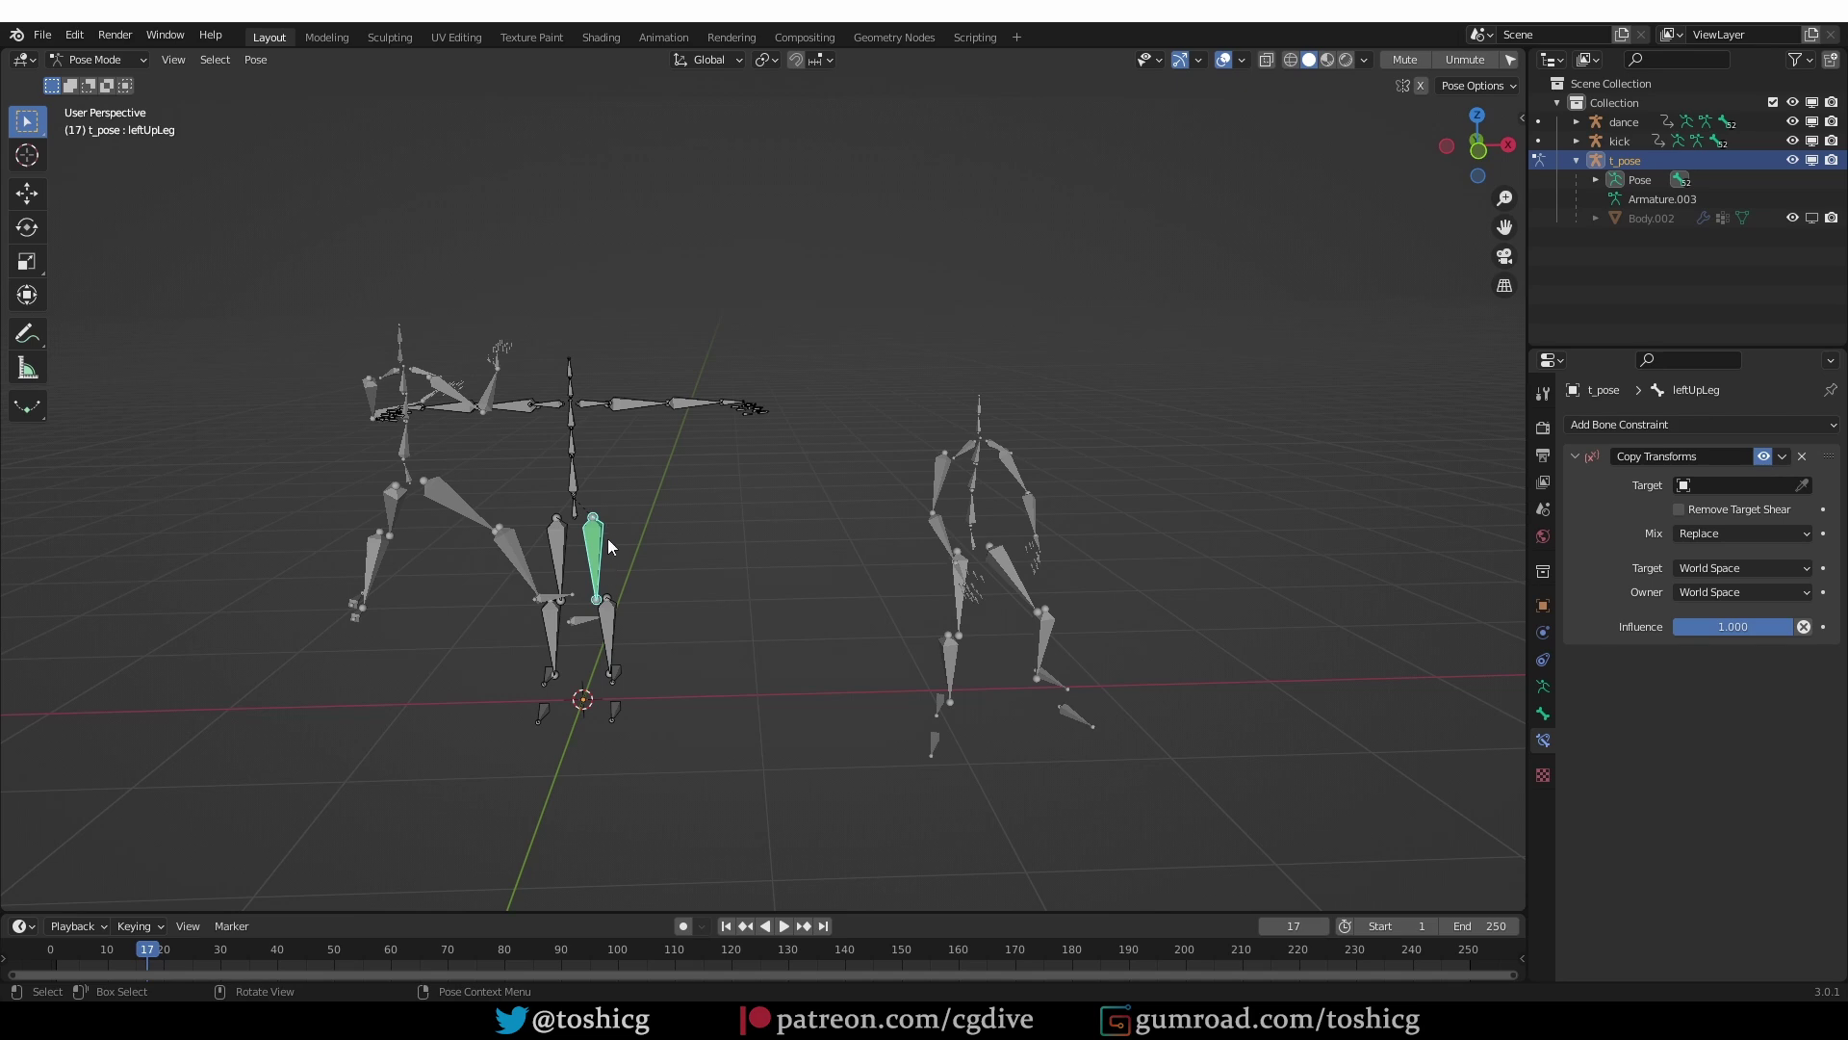
Step: Set the constraint's target to the kick armature and its bone to leftUpLeg, using the copied bone name
key(F2)
key(Escape)
click(1731, 492)
click(1730, 553)
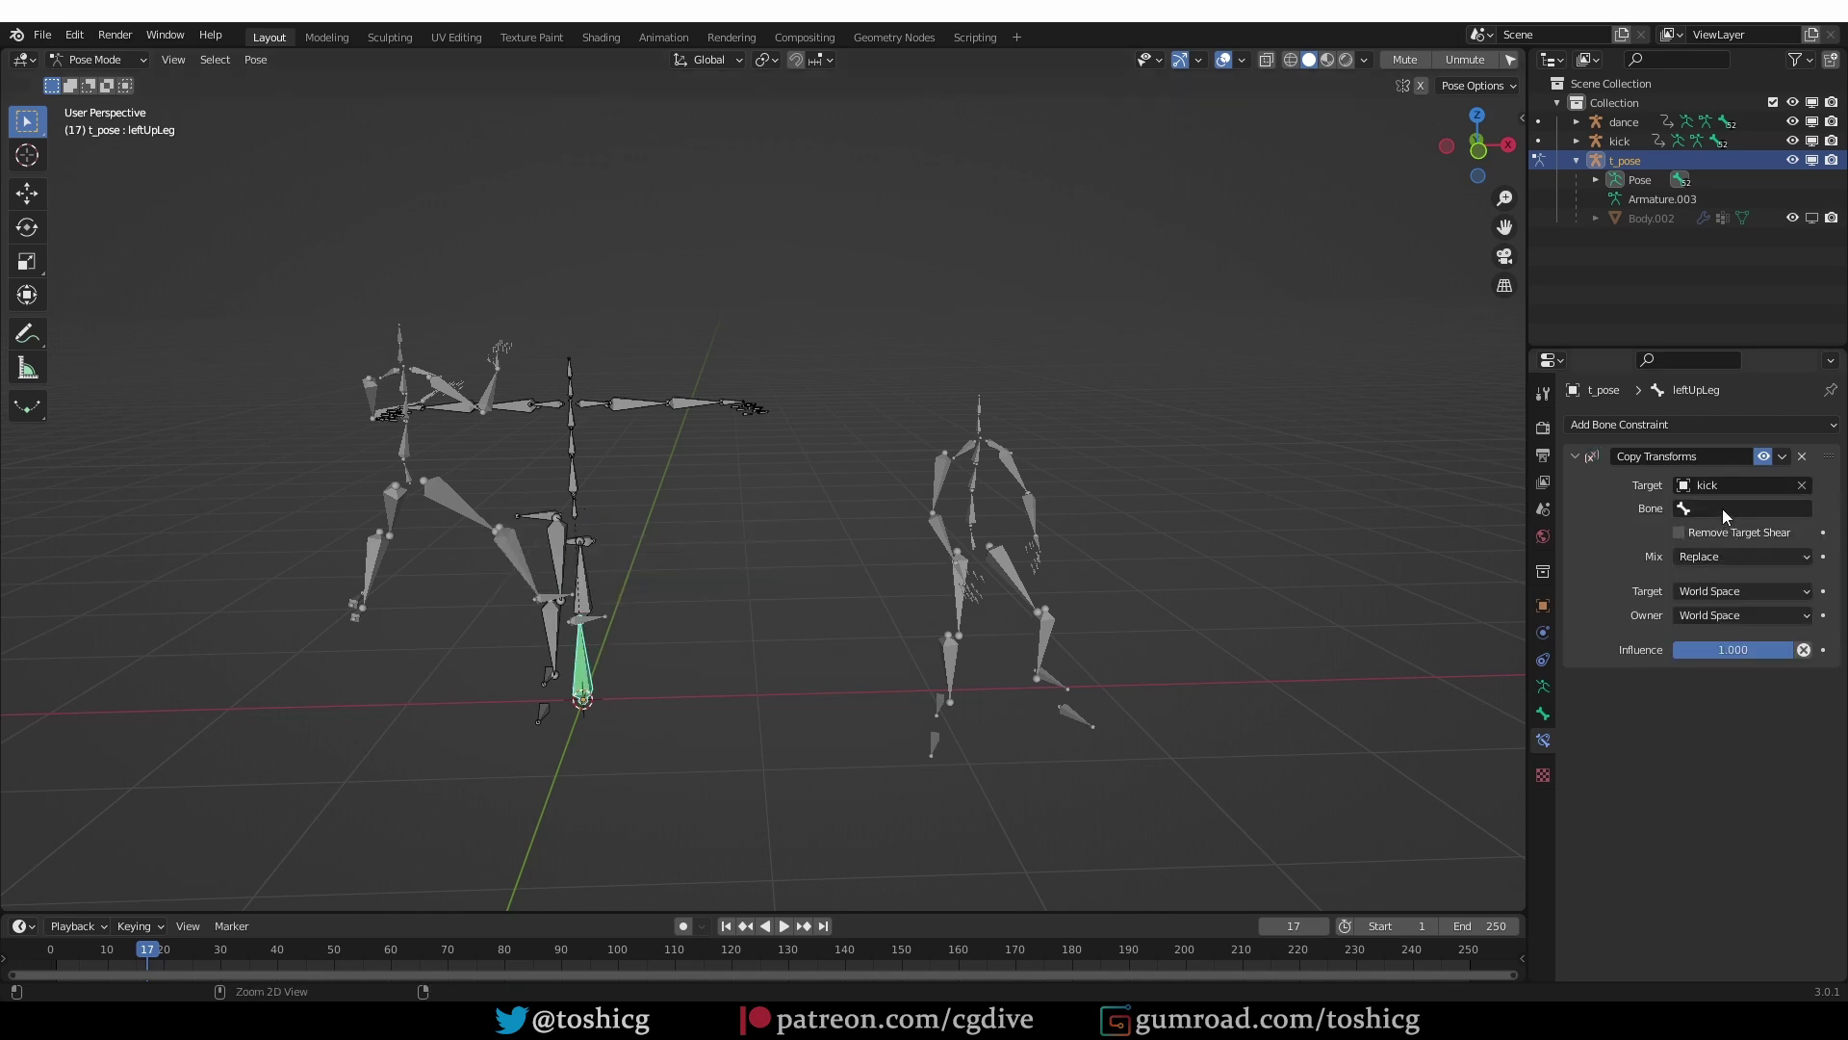
key(ctrl+v)
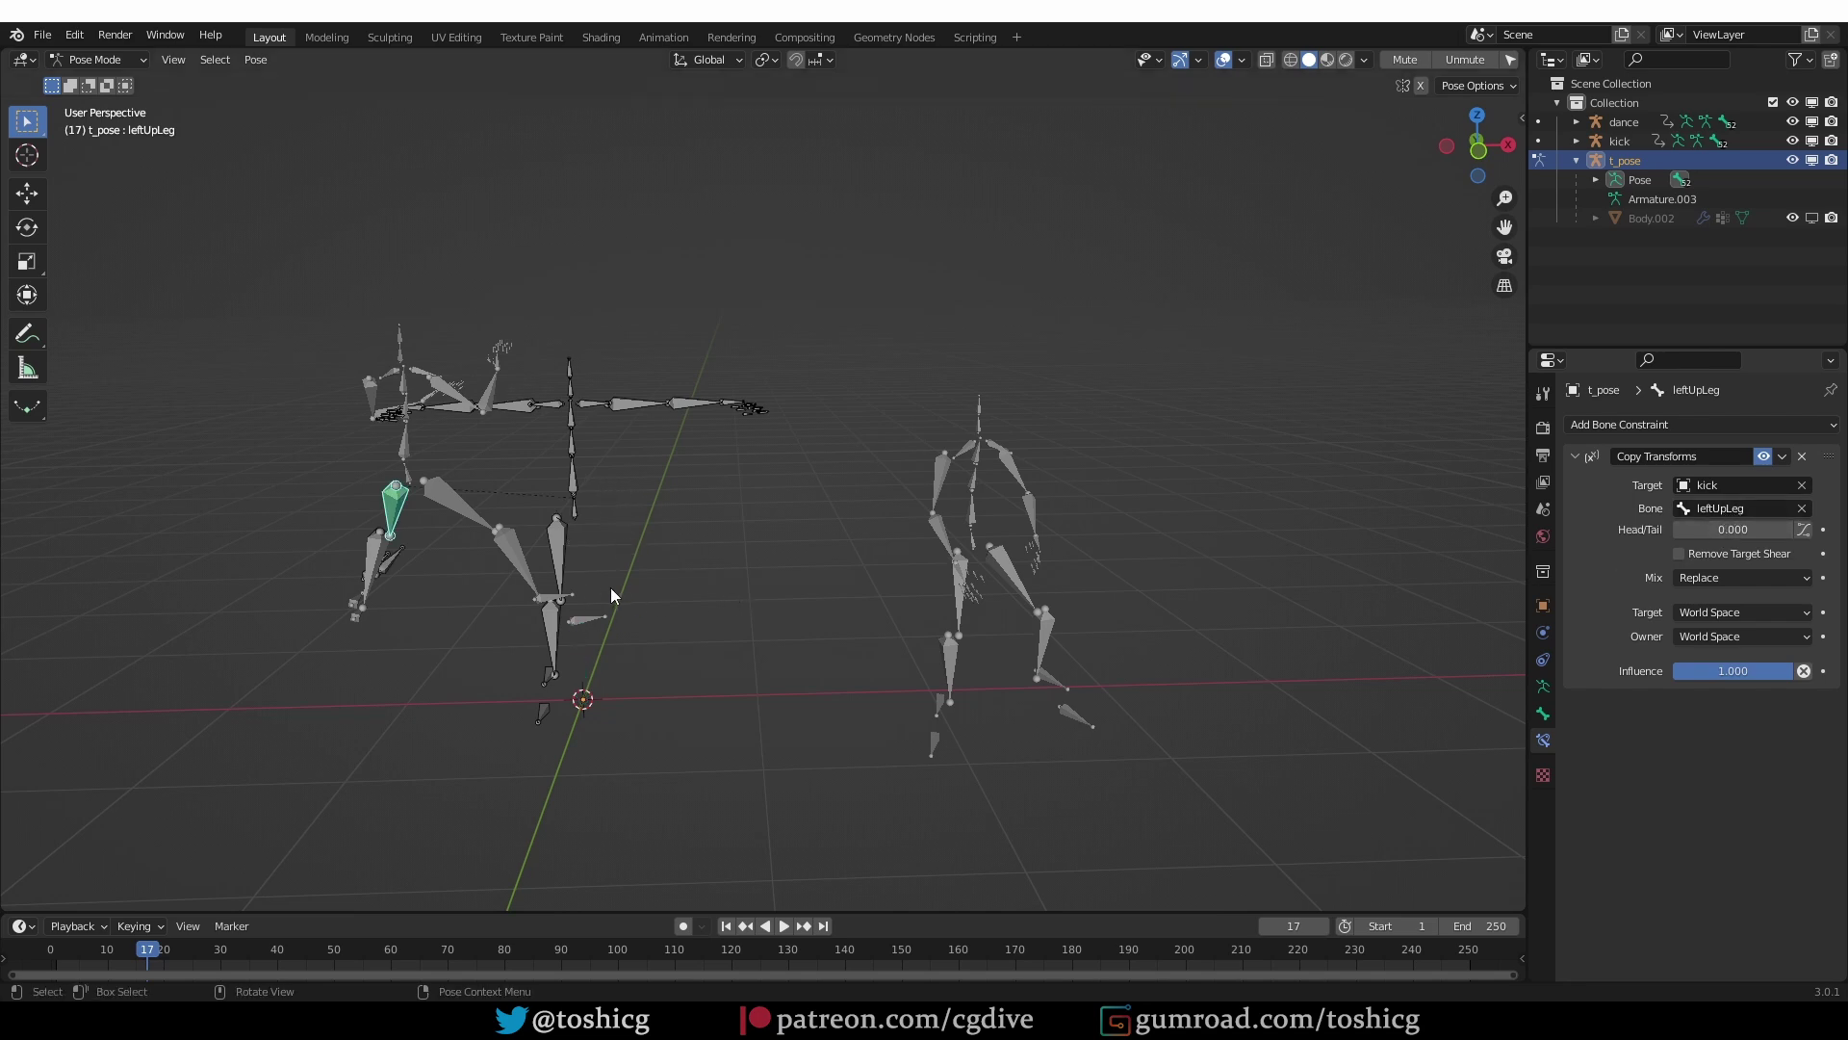
Step: Clear the constraint from the t_pose leftUpLeg bone and show the Game Rig Tool options in Object Mode
key(ctrl+alt+c)
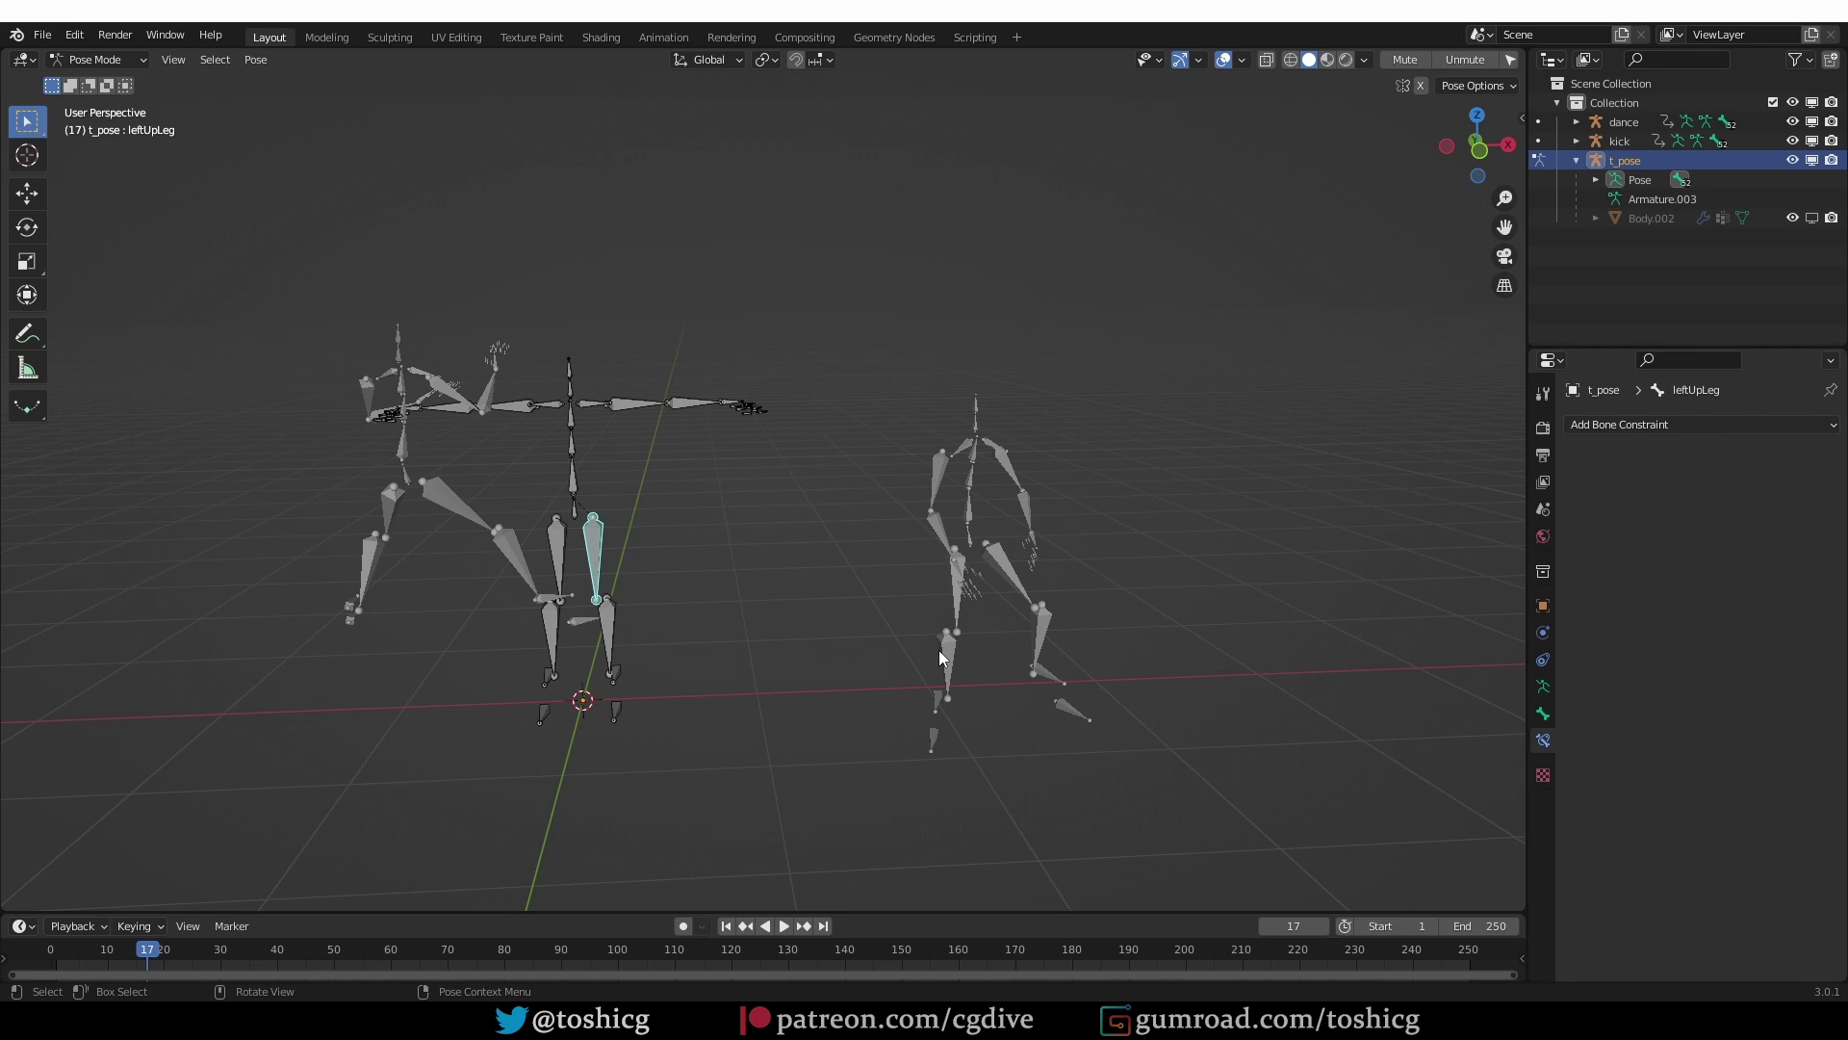
key(ctrl+Tab)
key(n)
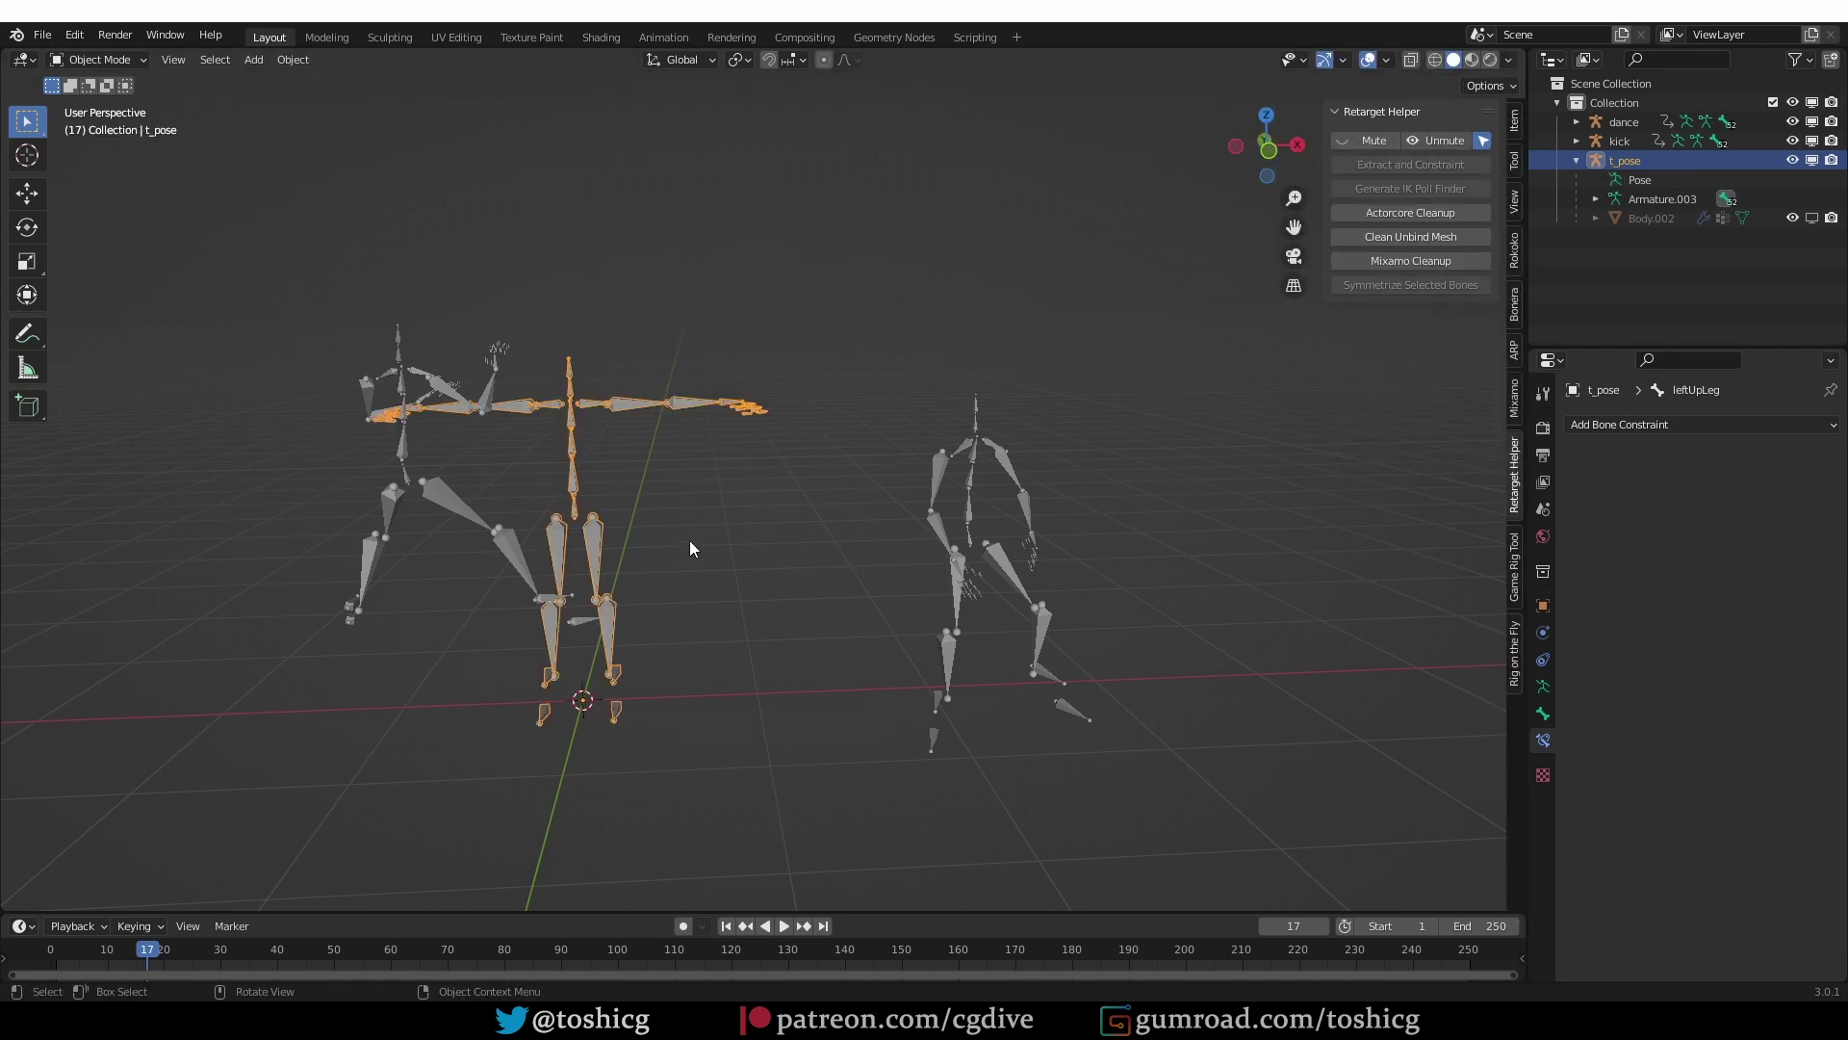
click(1511, 595)
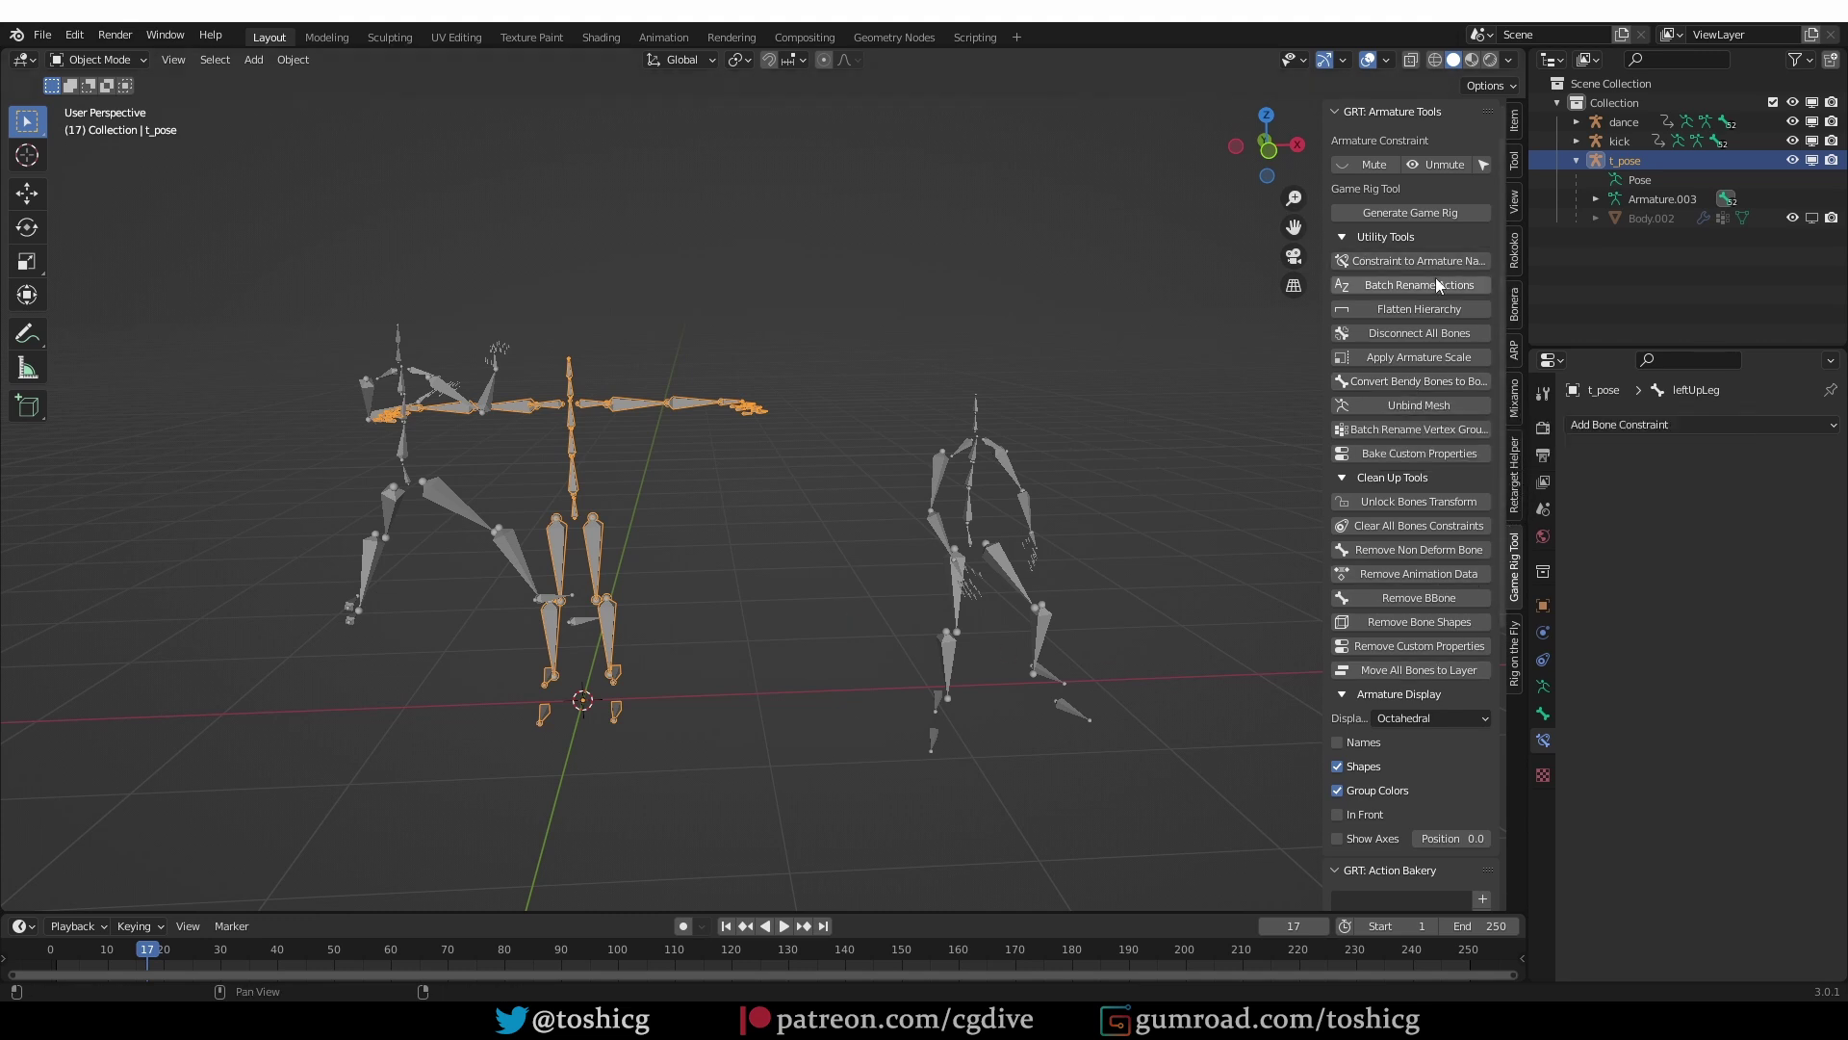
Step: Constrain the t_pose armature to the kick armature by bone name with Constraint to Armature Name, using the Copy Transform type
click(401, 458)
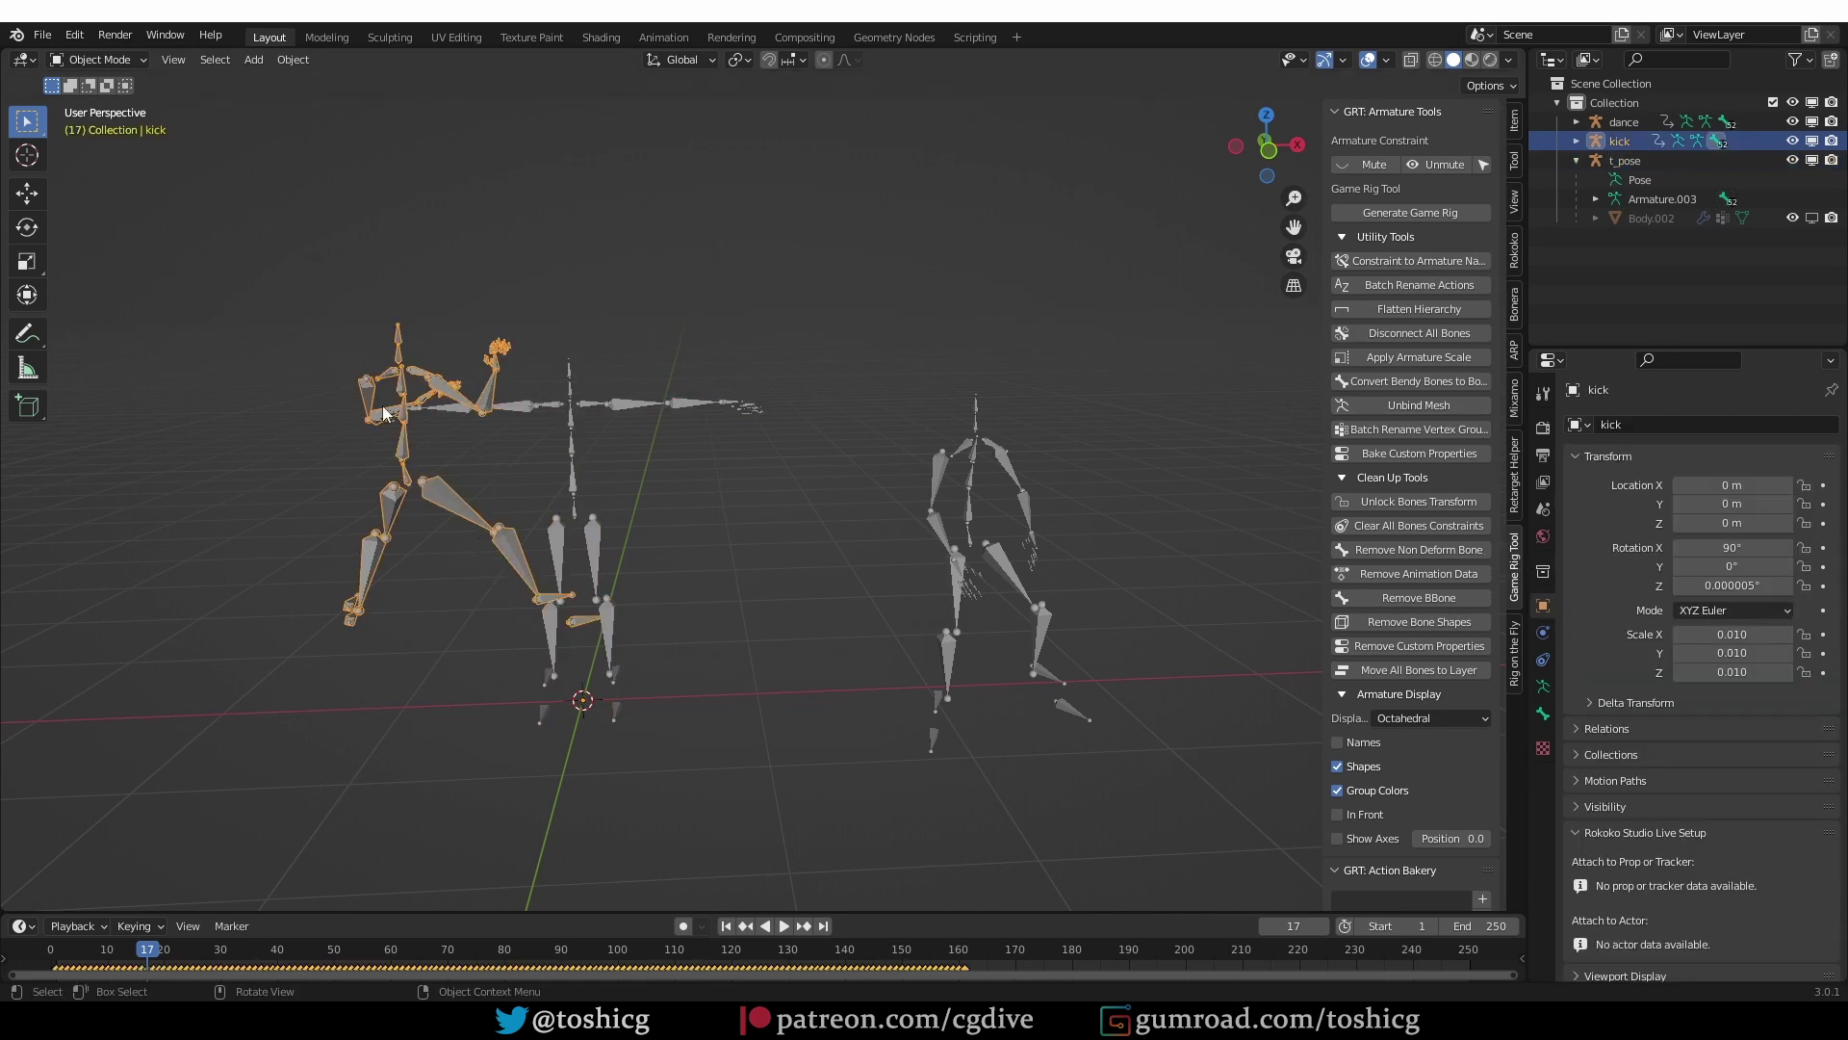
shift+click(570, 448)
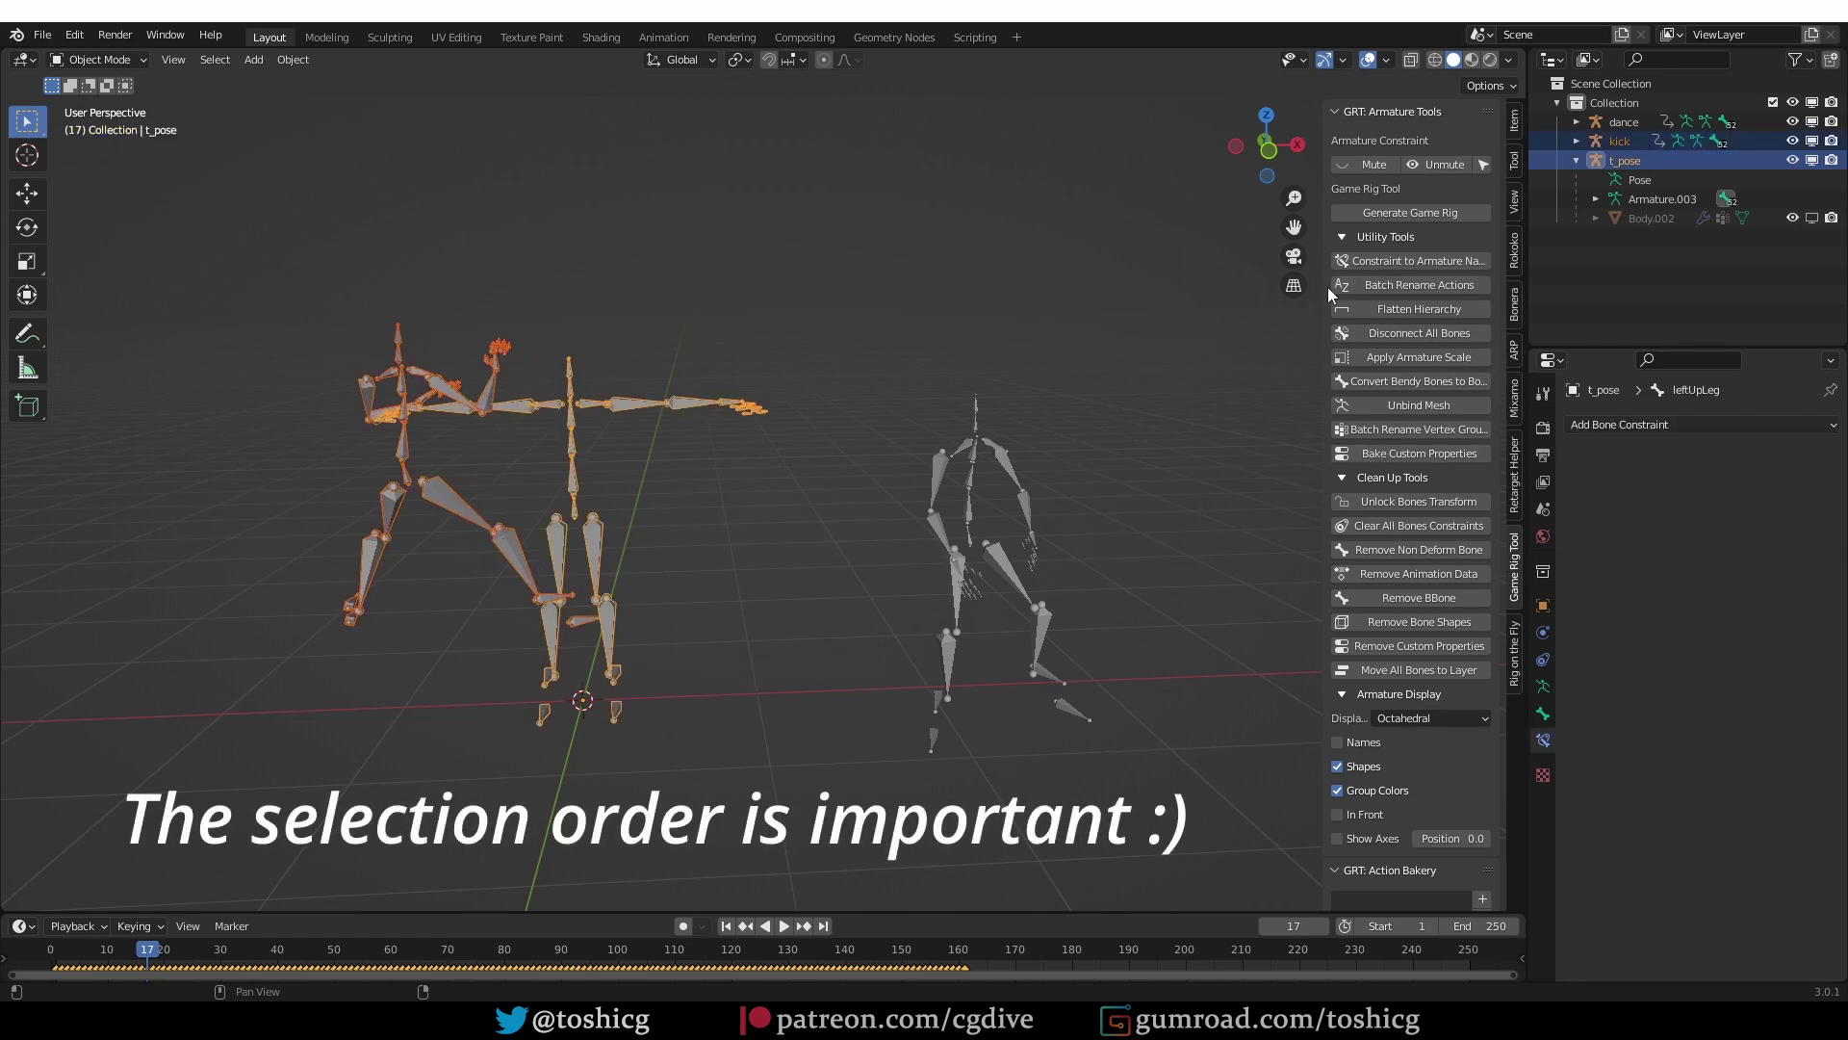
drag(1323, 286, 1258, 286)
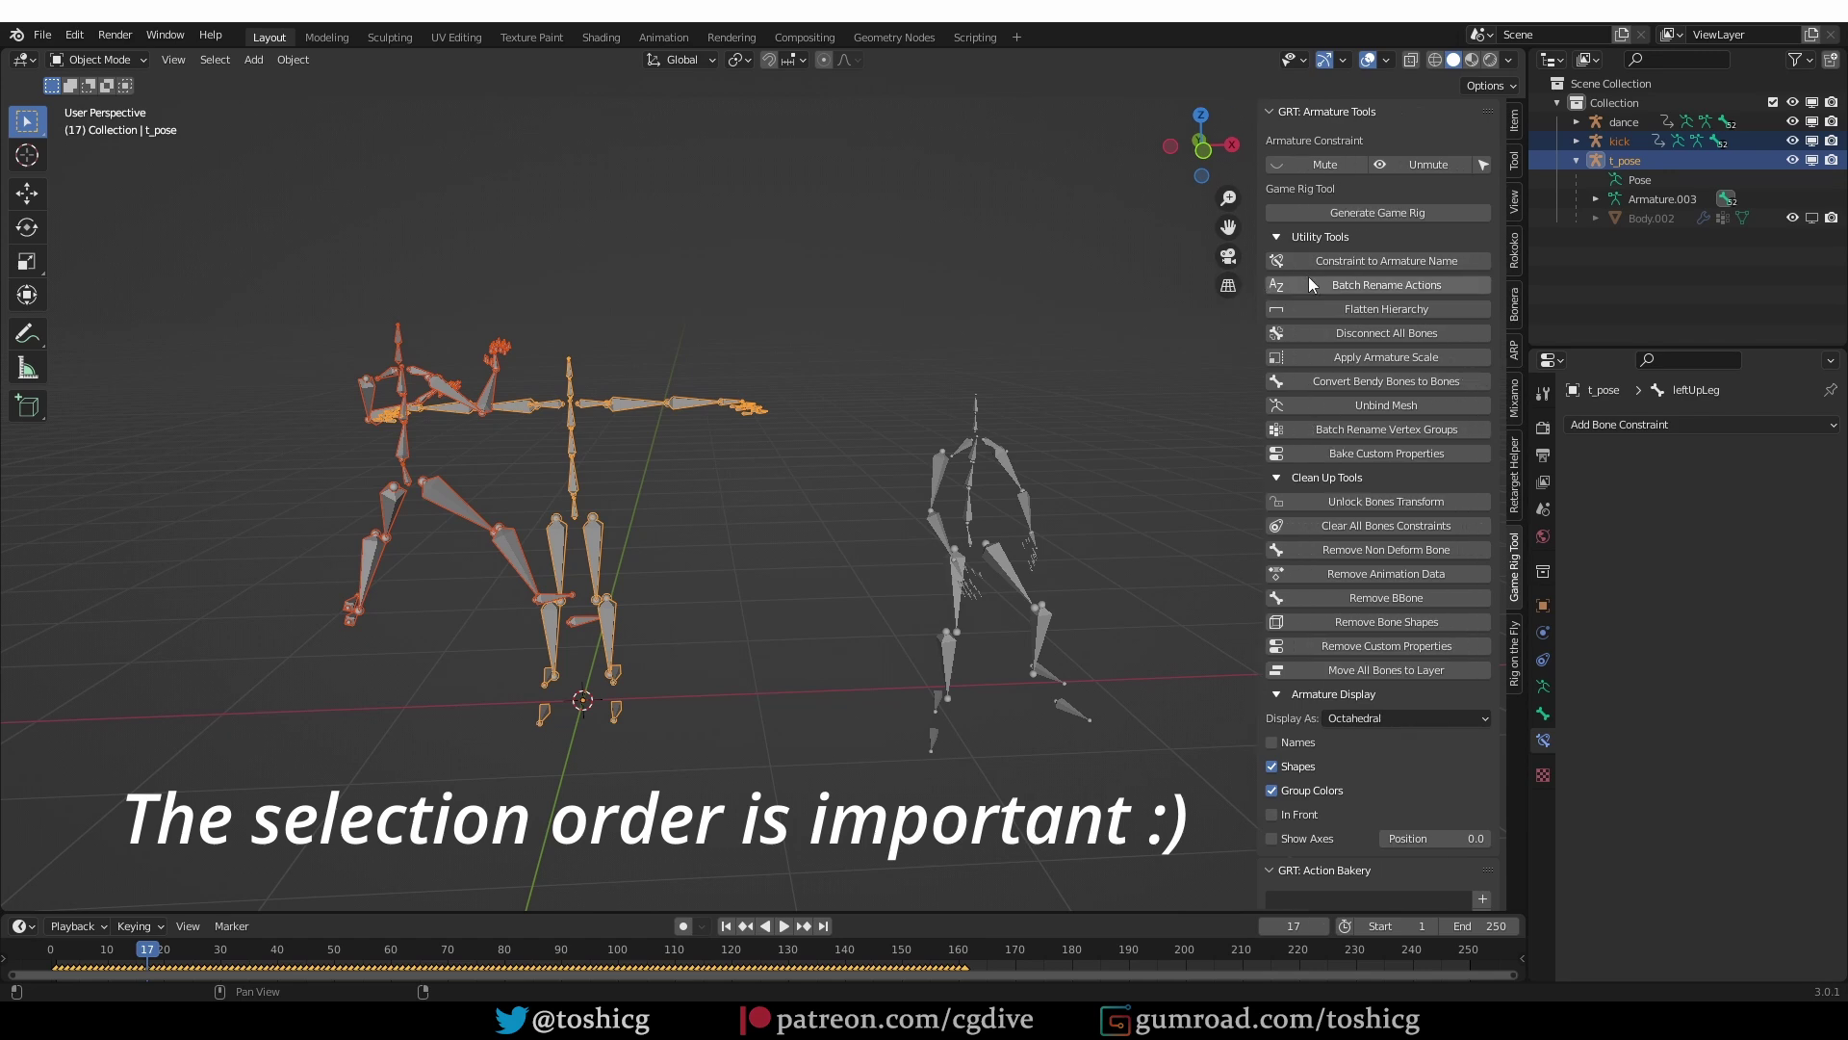
click(1418, 261)
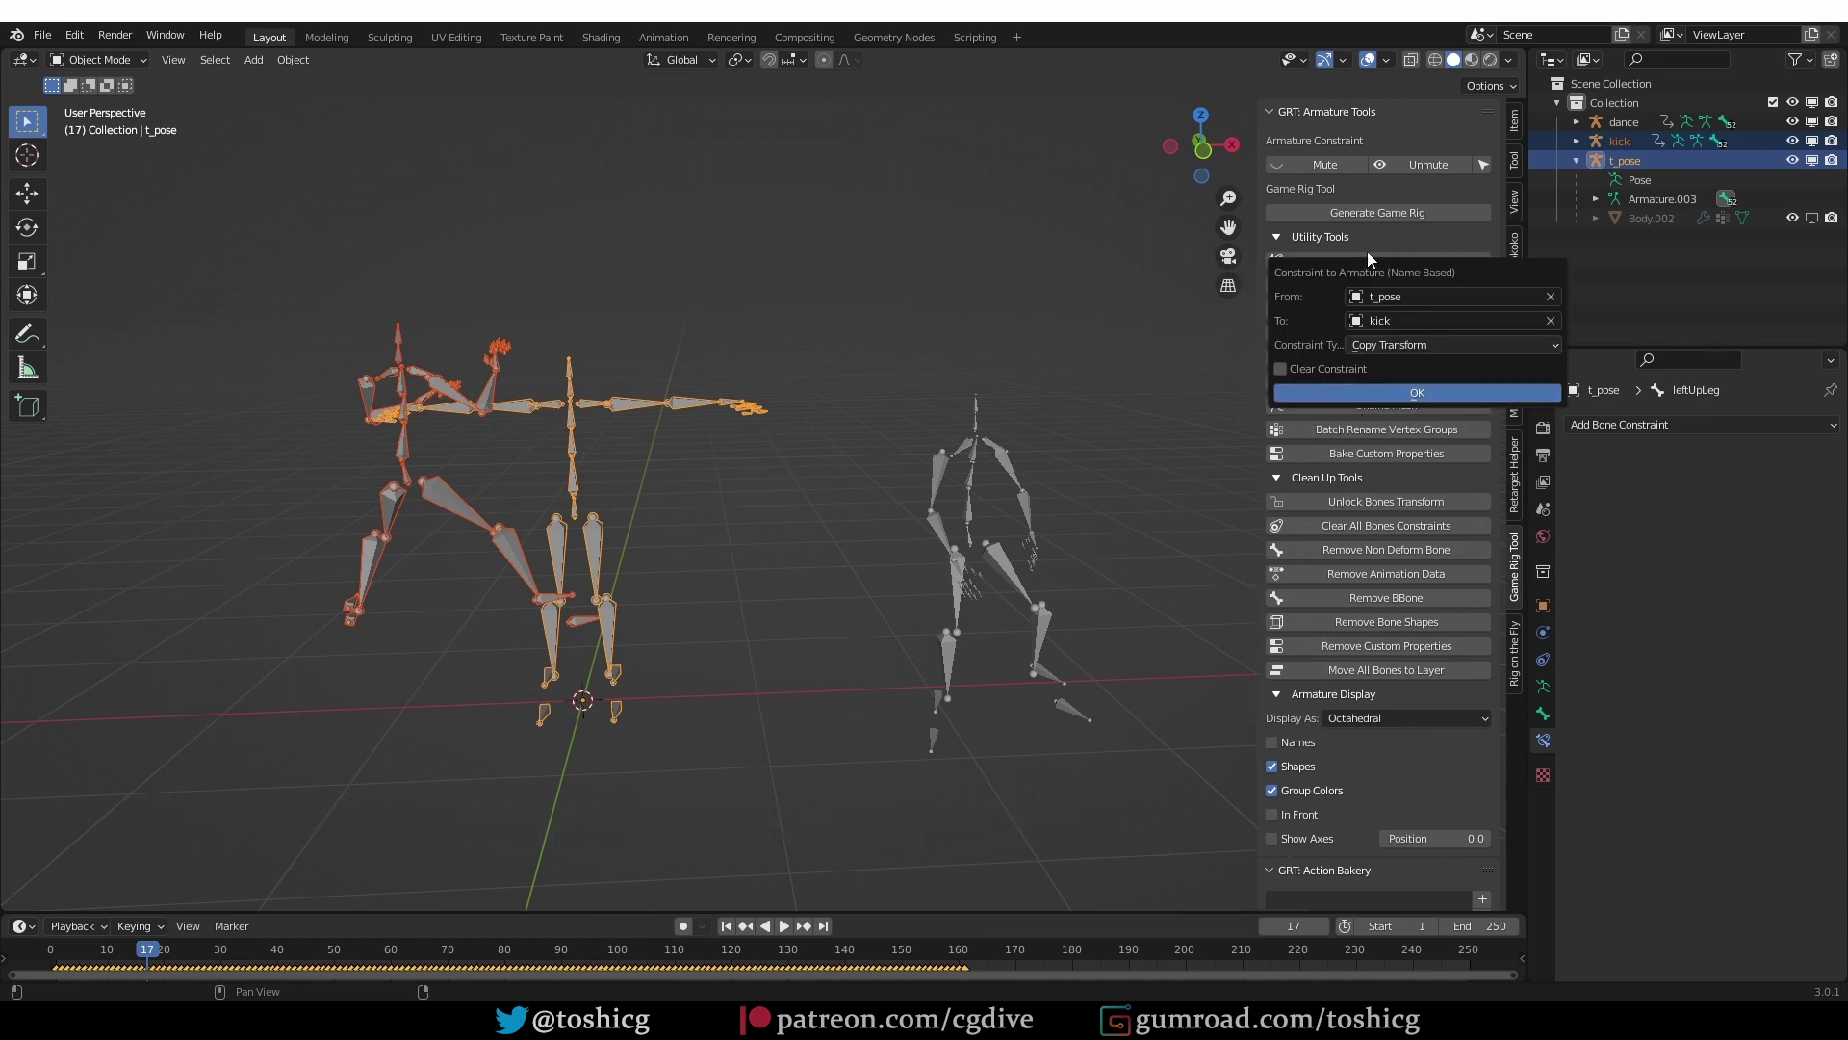
click(1422, 390)
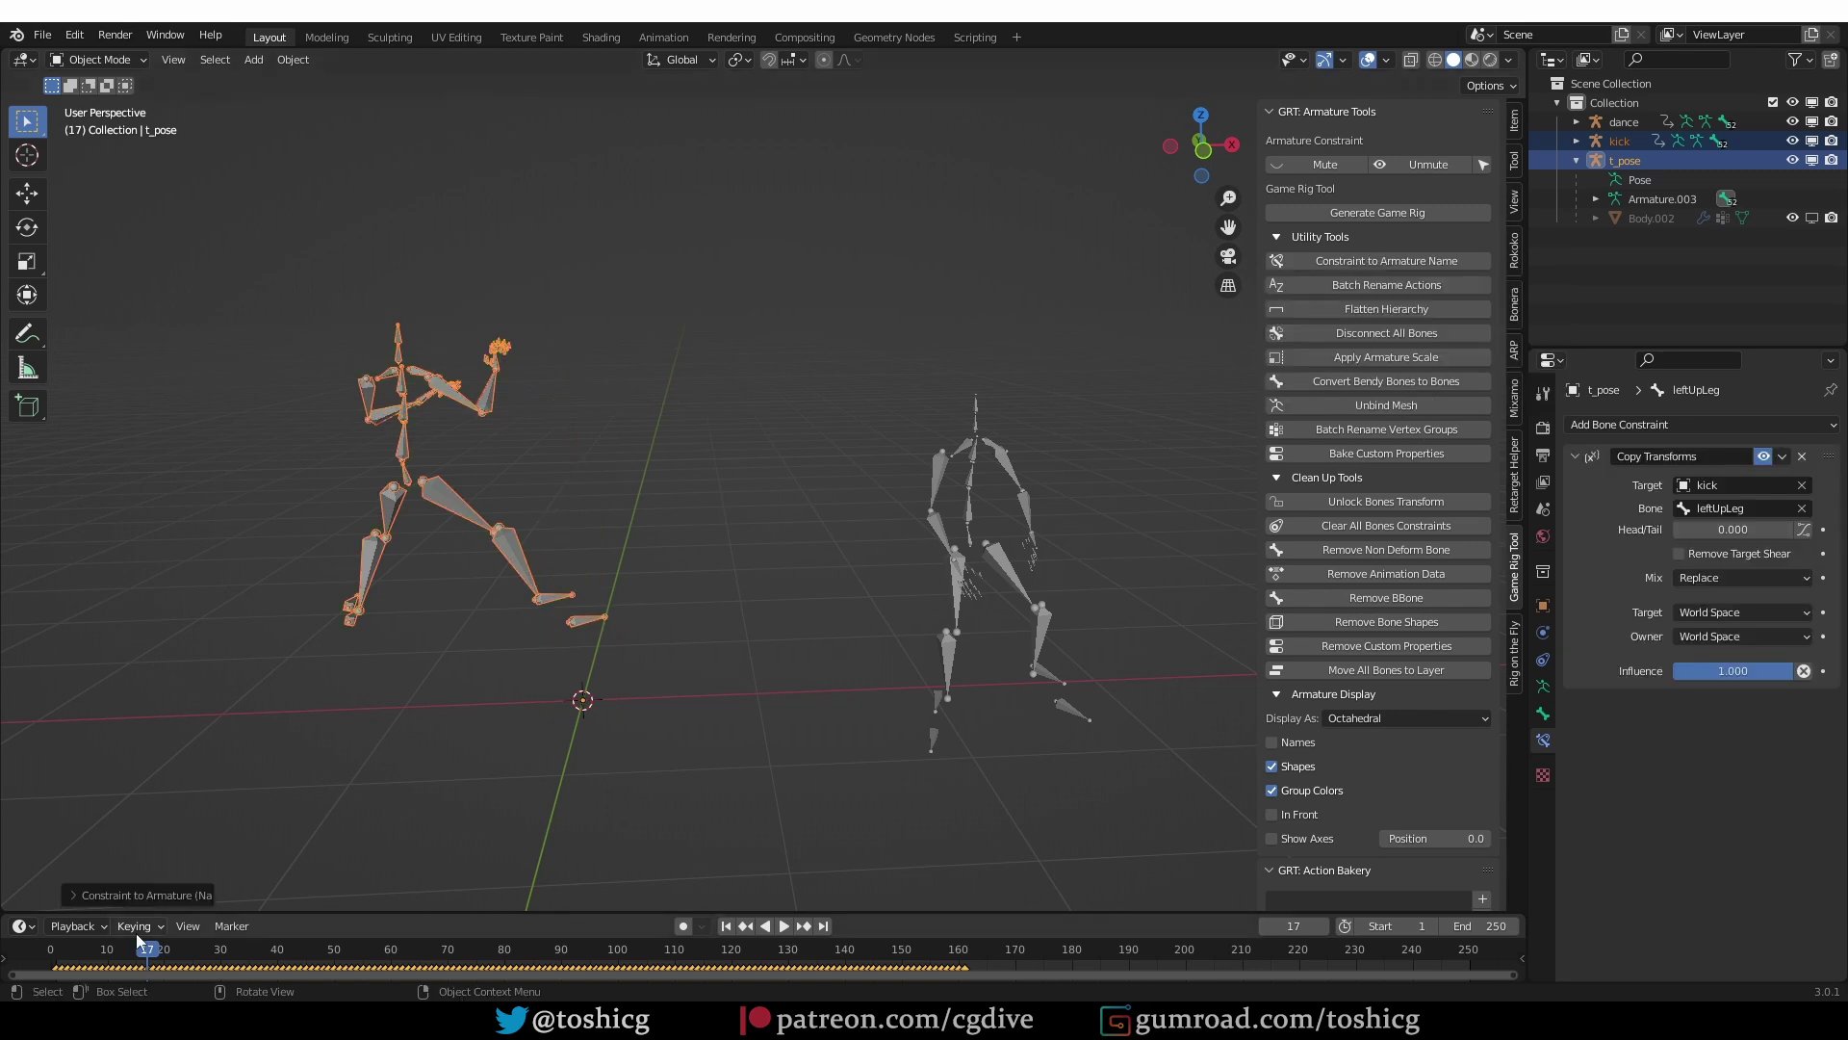
Step: Play the timeline with t_pose in Pose Mode to check that its bones follow the kick animation
key(ctrl+Tab)
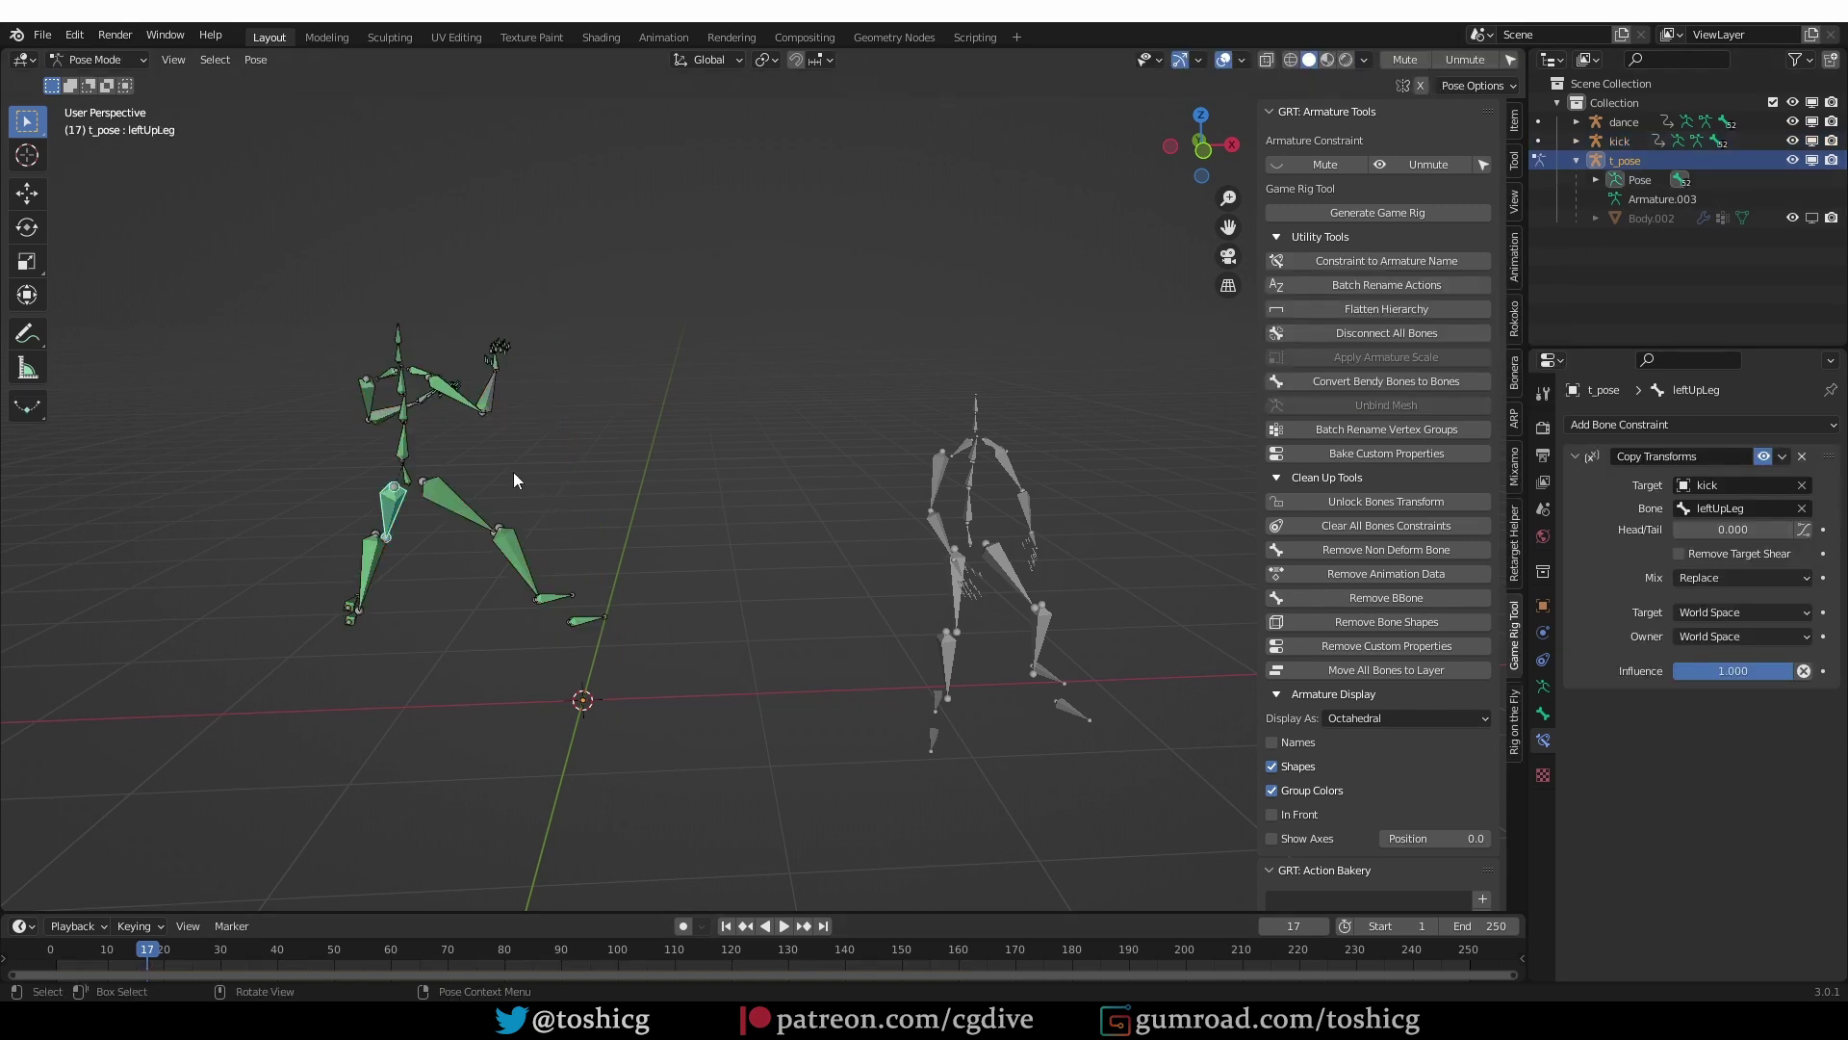
key(space)
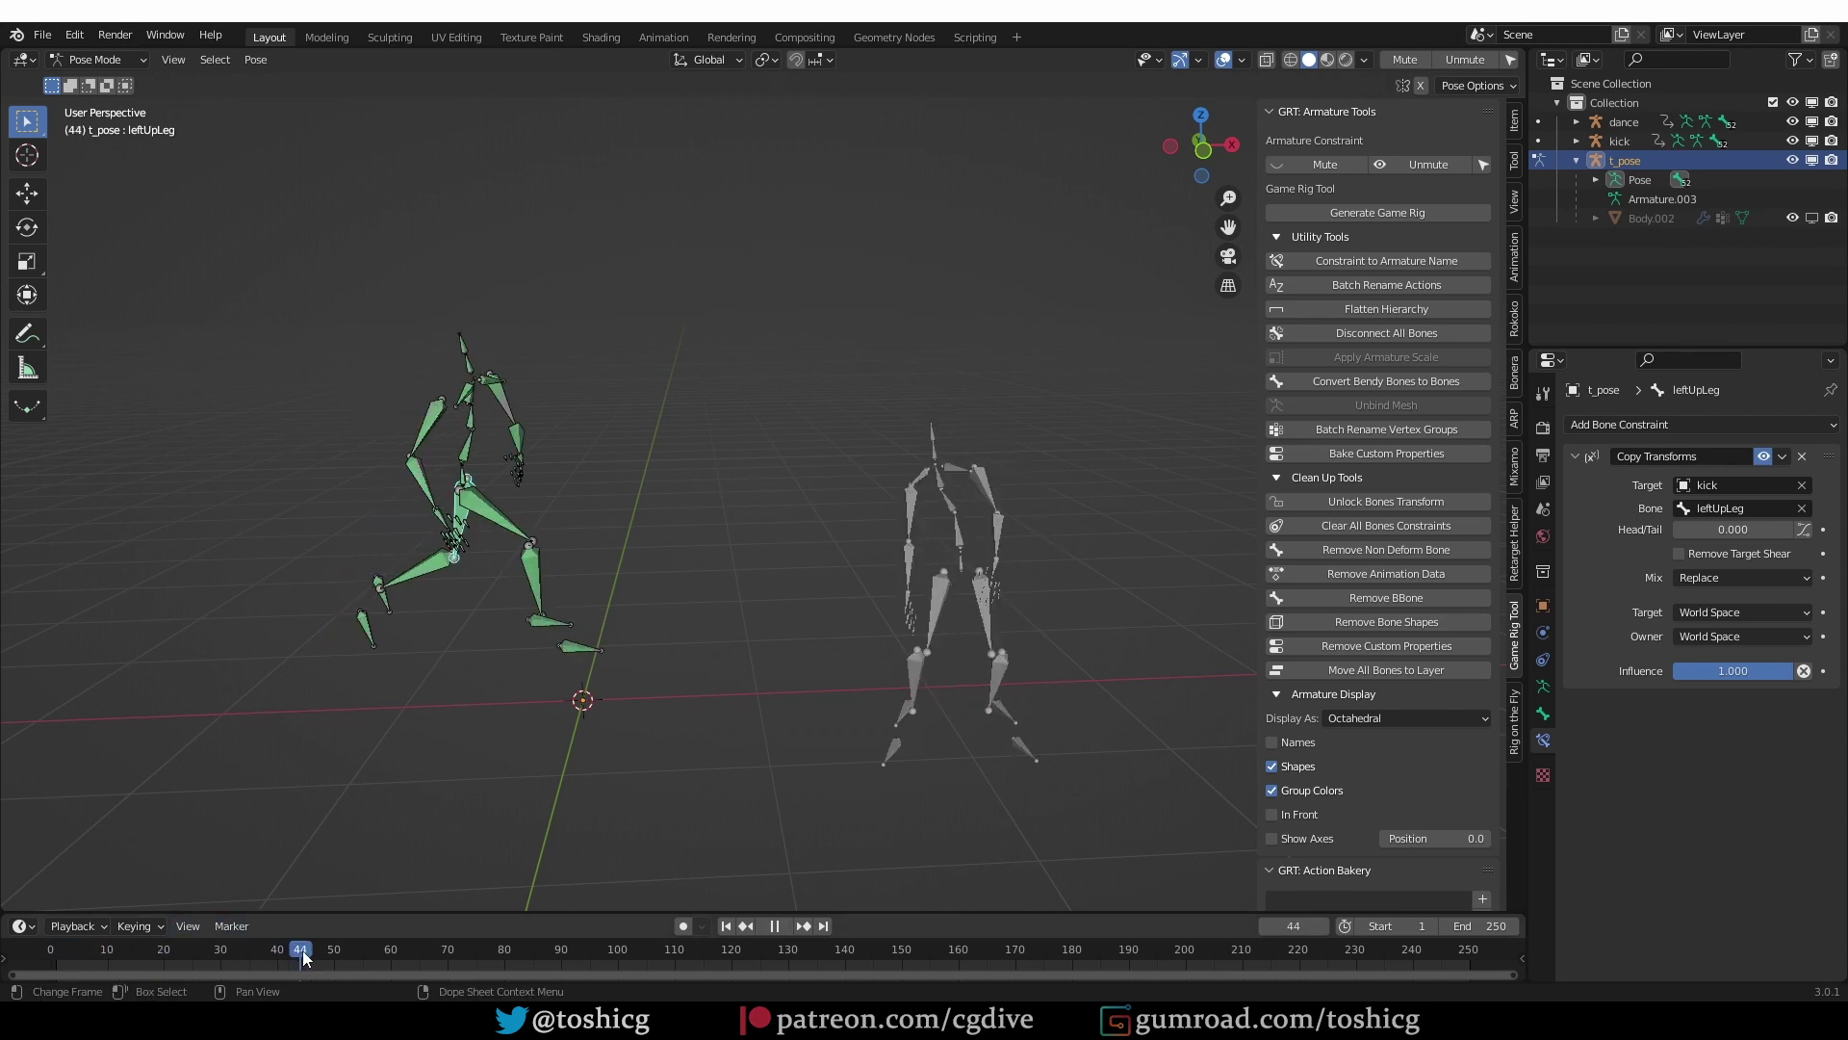
key(space)
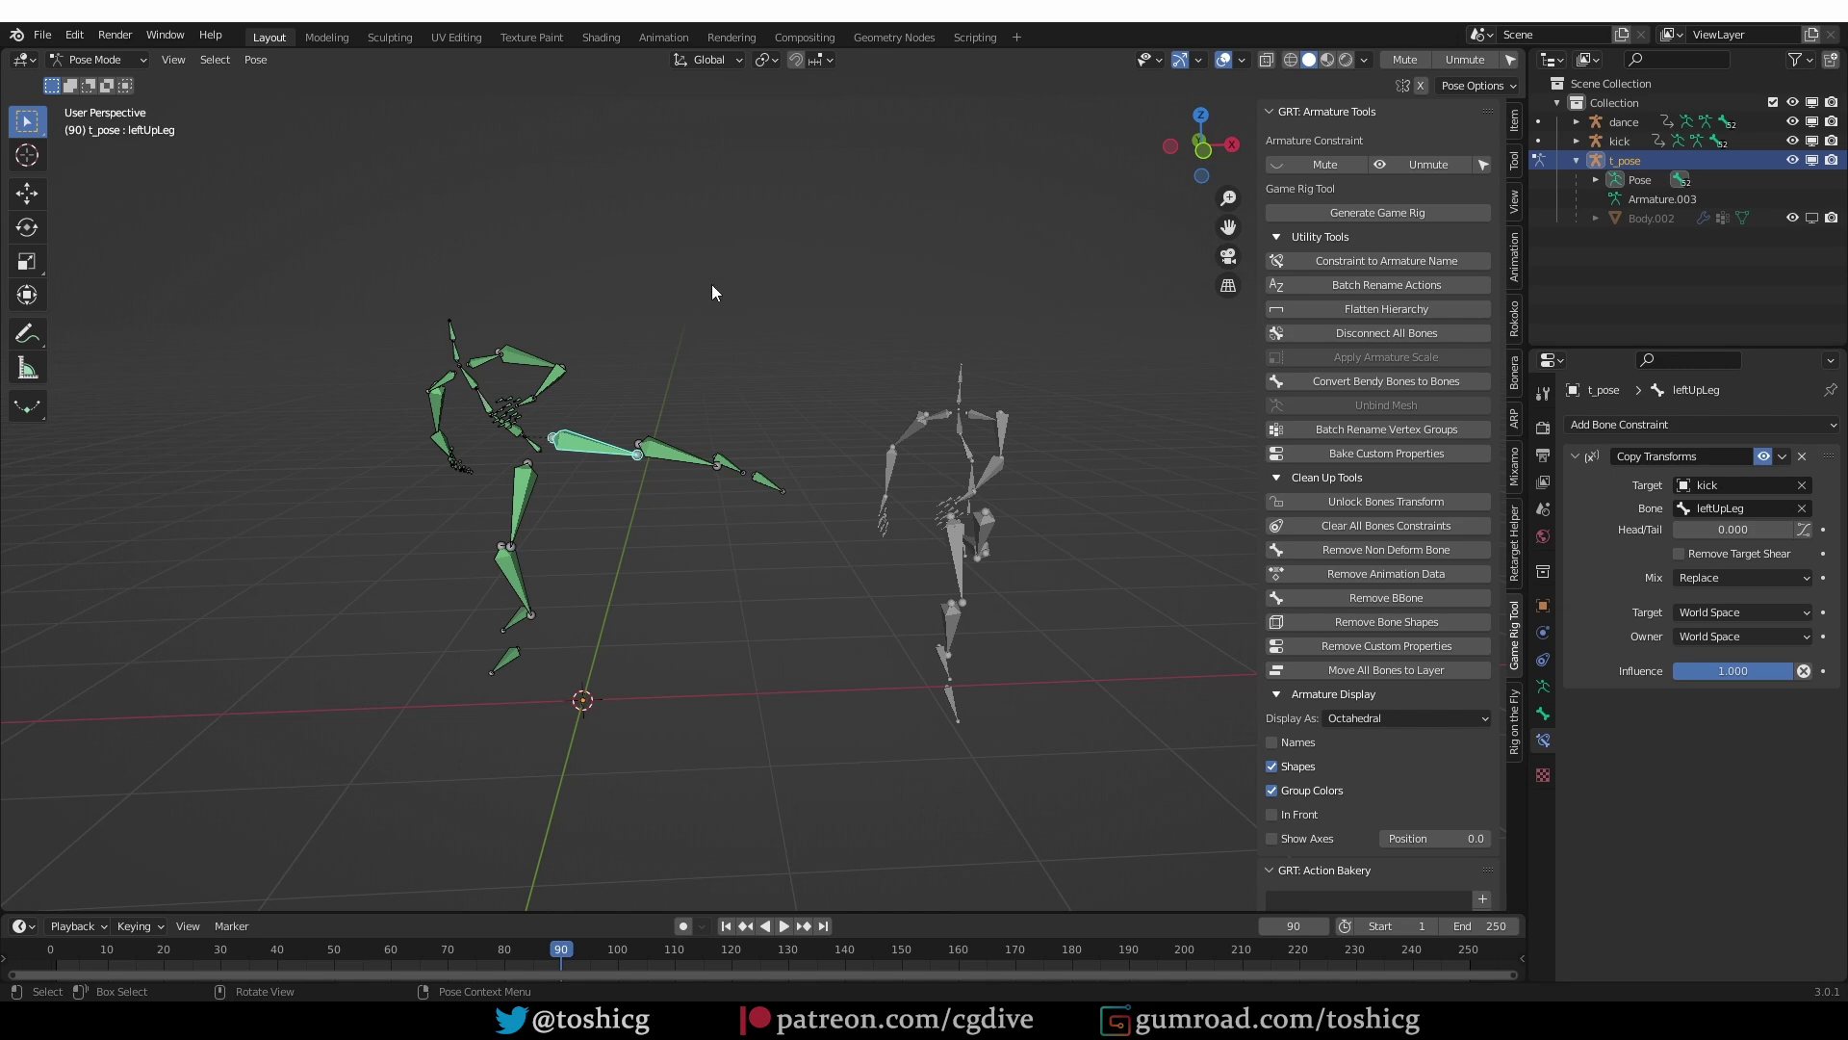
key(a)
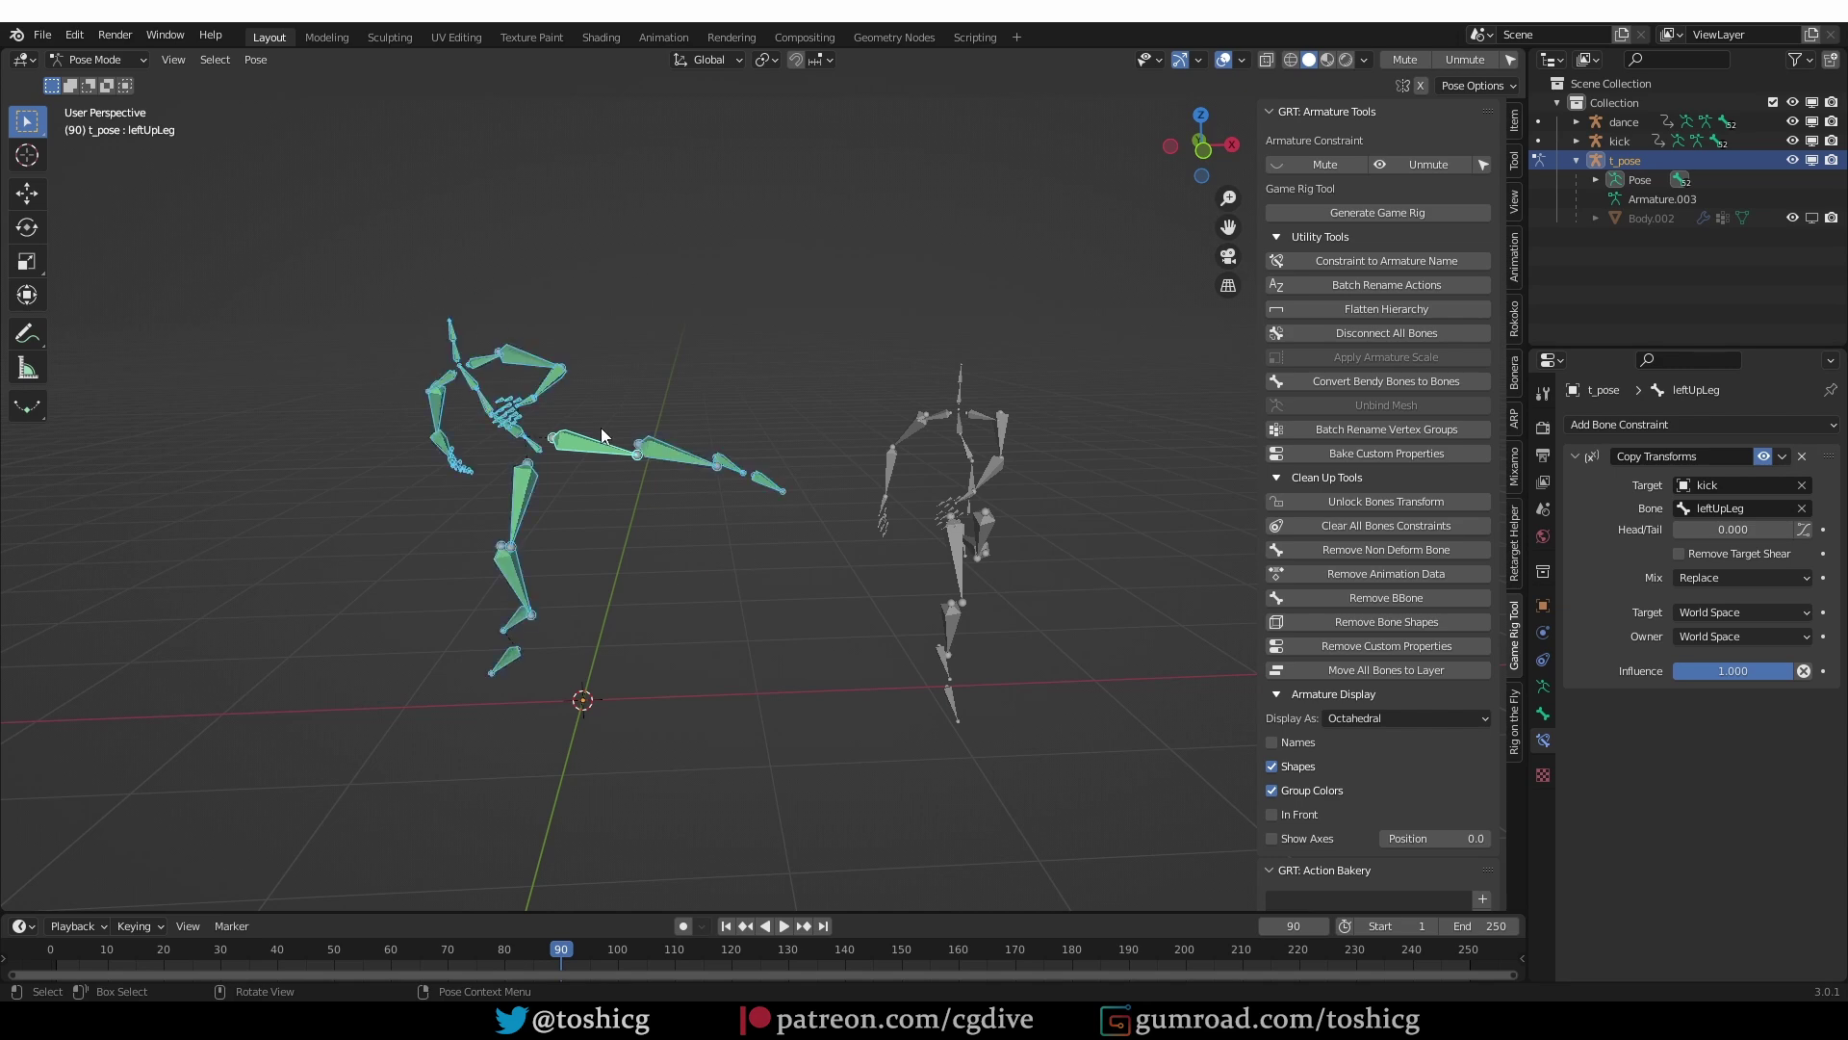
click(252, 62)
mouse_move(287, 170)
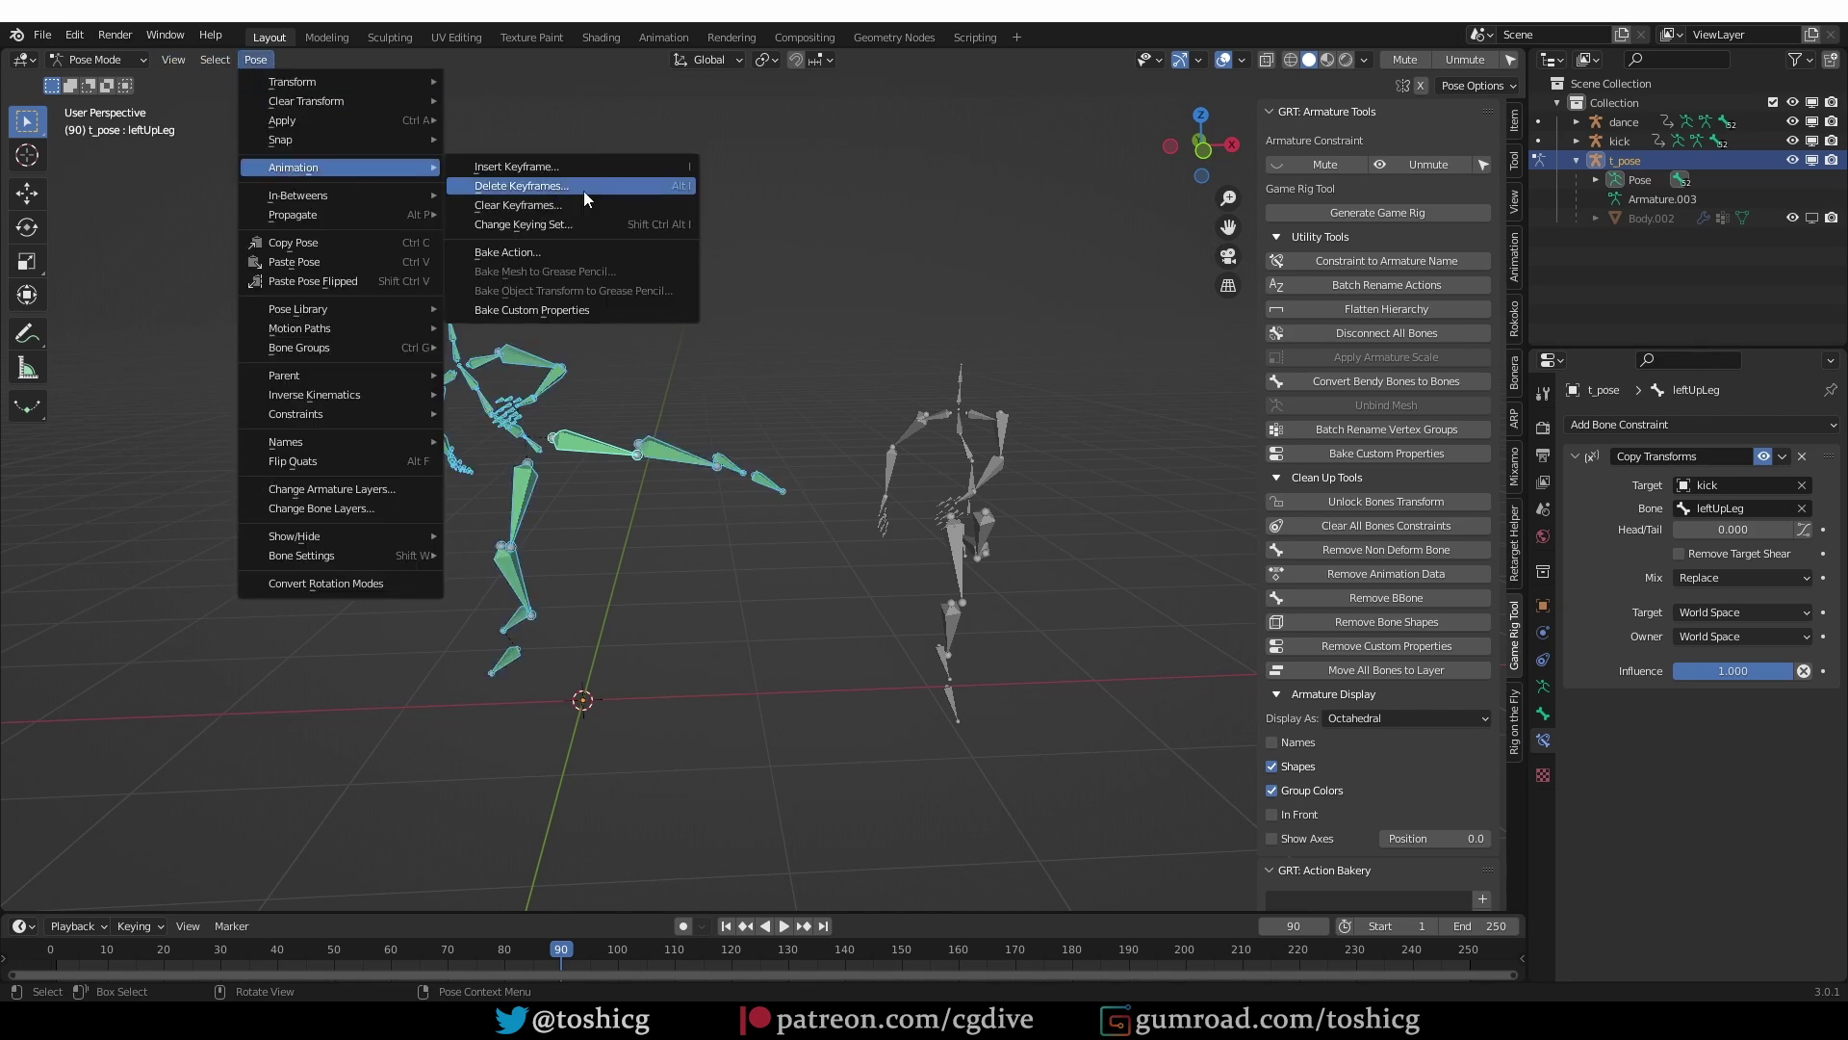
click(587, 258)
click(724, 508)
key(Return)
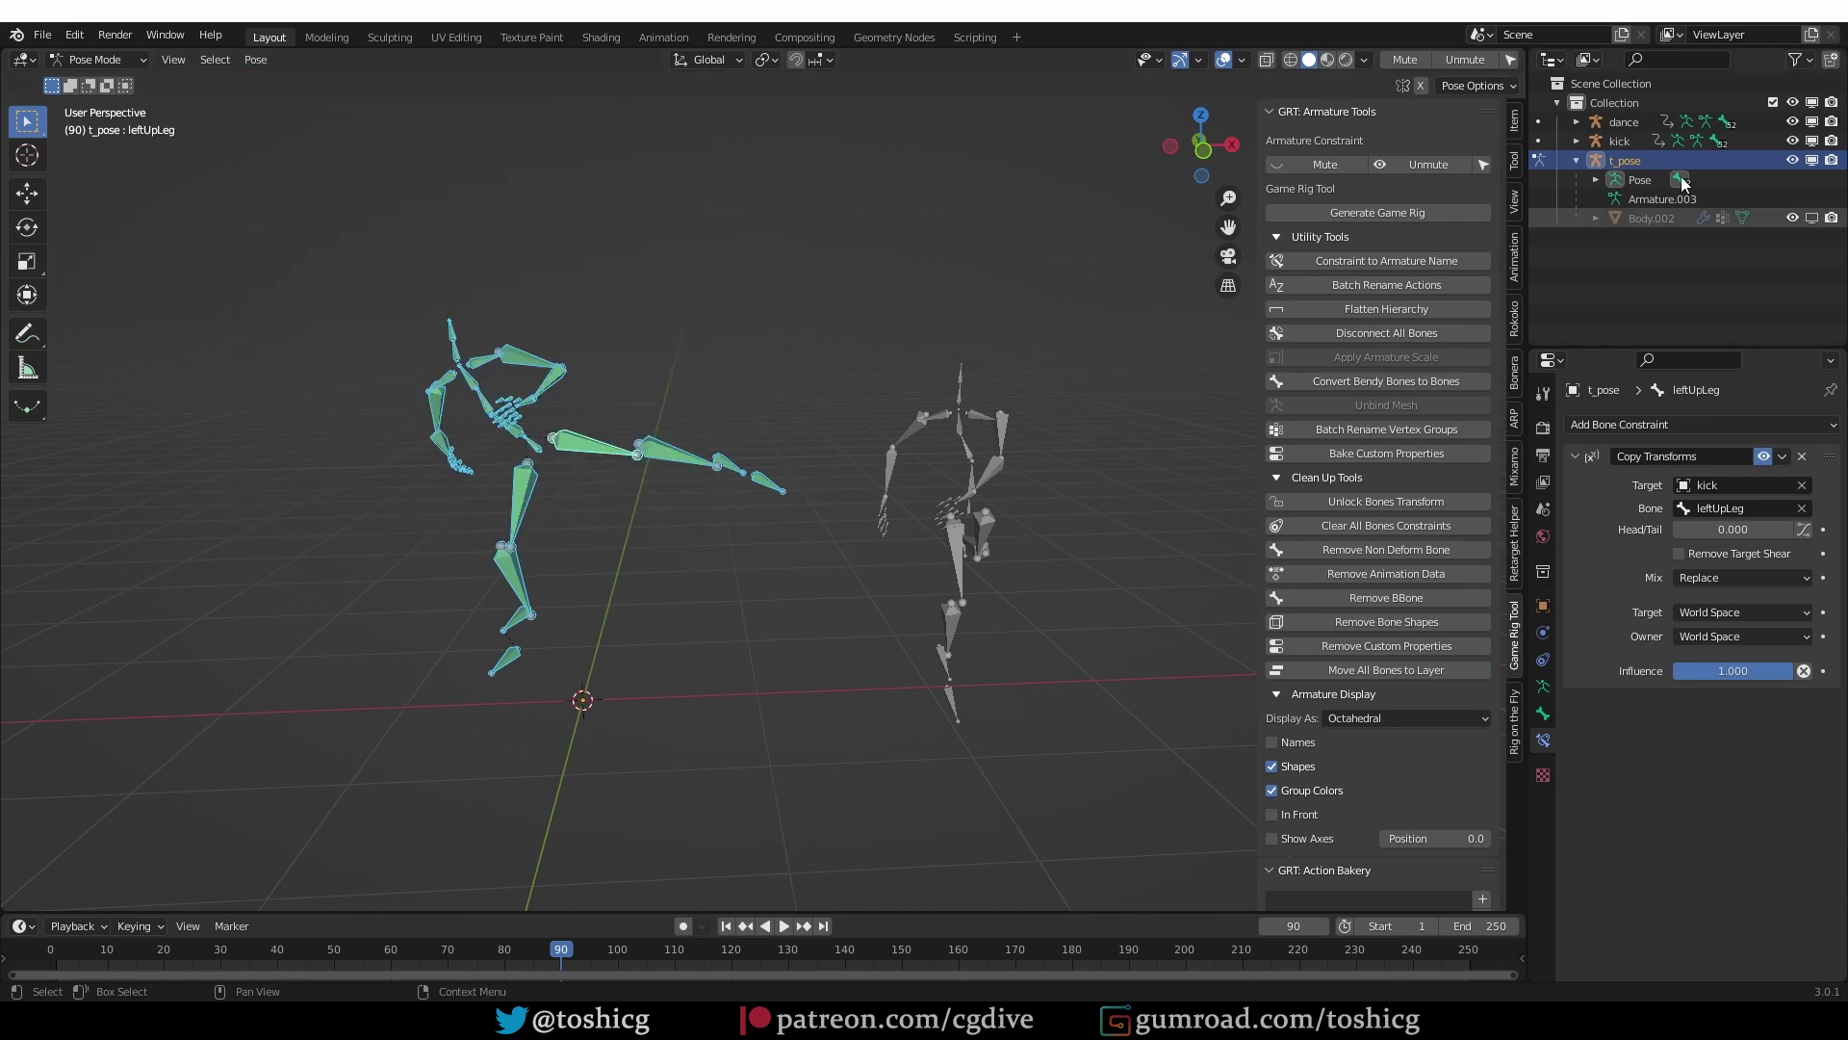
Step: Find the kick armature's last keyframe in the timeline and set the scene's end frame to 162
key(ctrl+Tab)
click(596, 444)
key(ctrl+Tab)
click(671, 501)
click(967, 953)
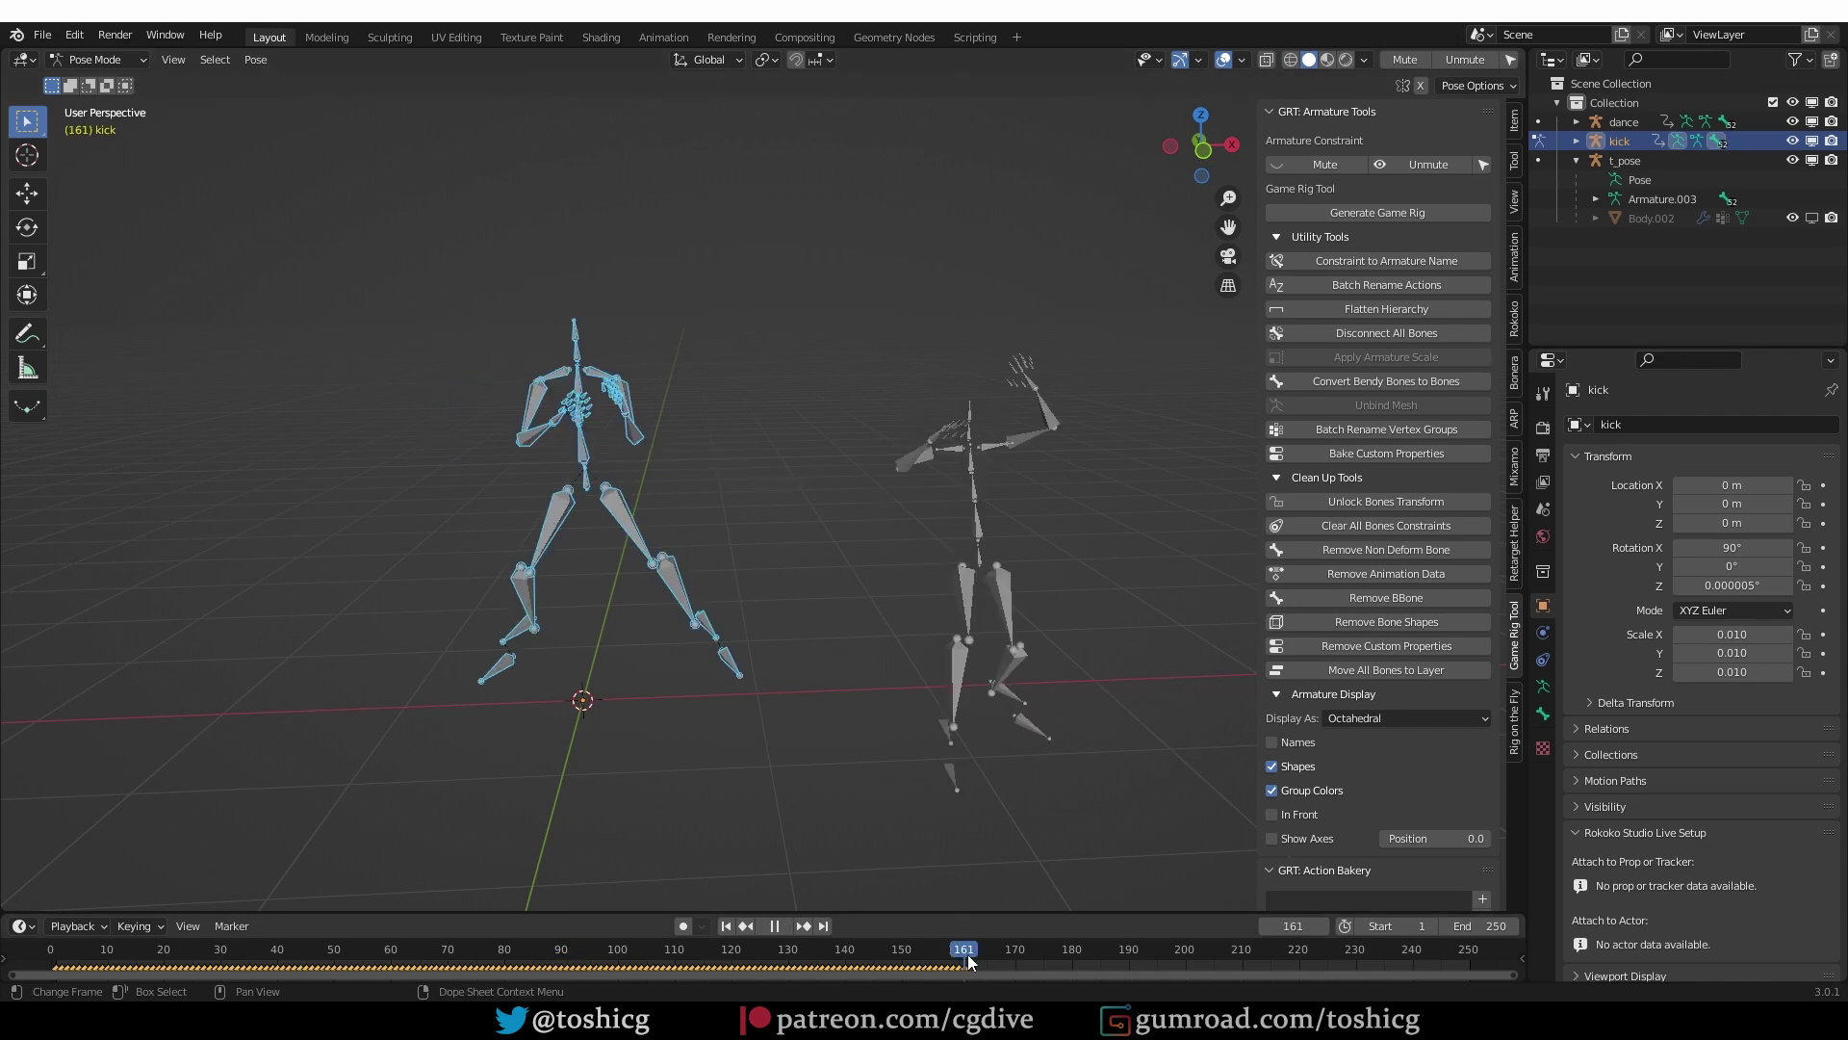
click(1060, 516)
double_click(1487, 925)
text(162)
key(Return)
Step: Bake all t_pose bones over frames 1 to 162 with Only Selected Bones, Visual Keying, Clear Constraints and Pose bake data
click(1625, 160)
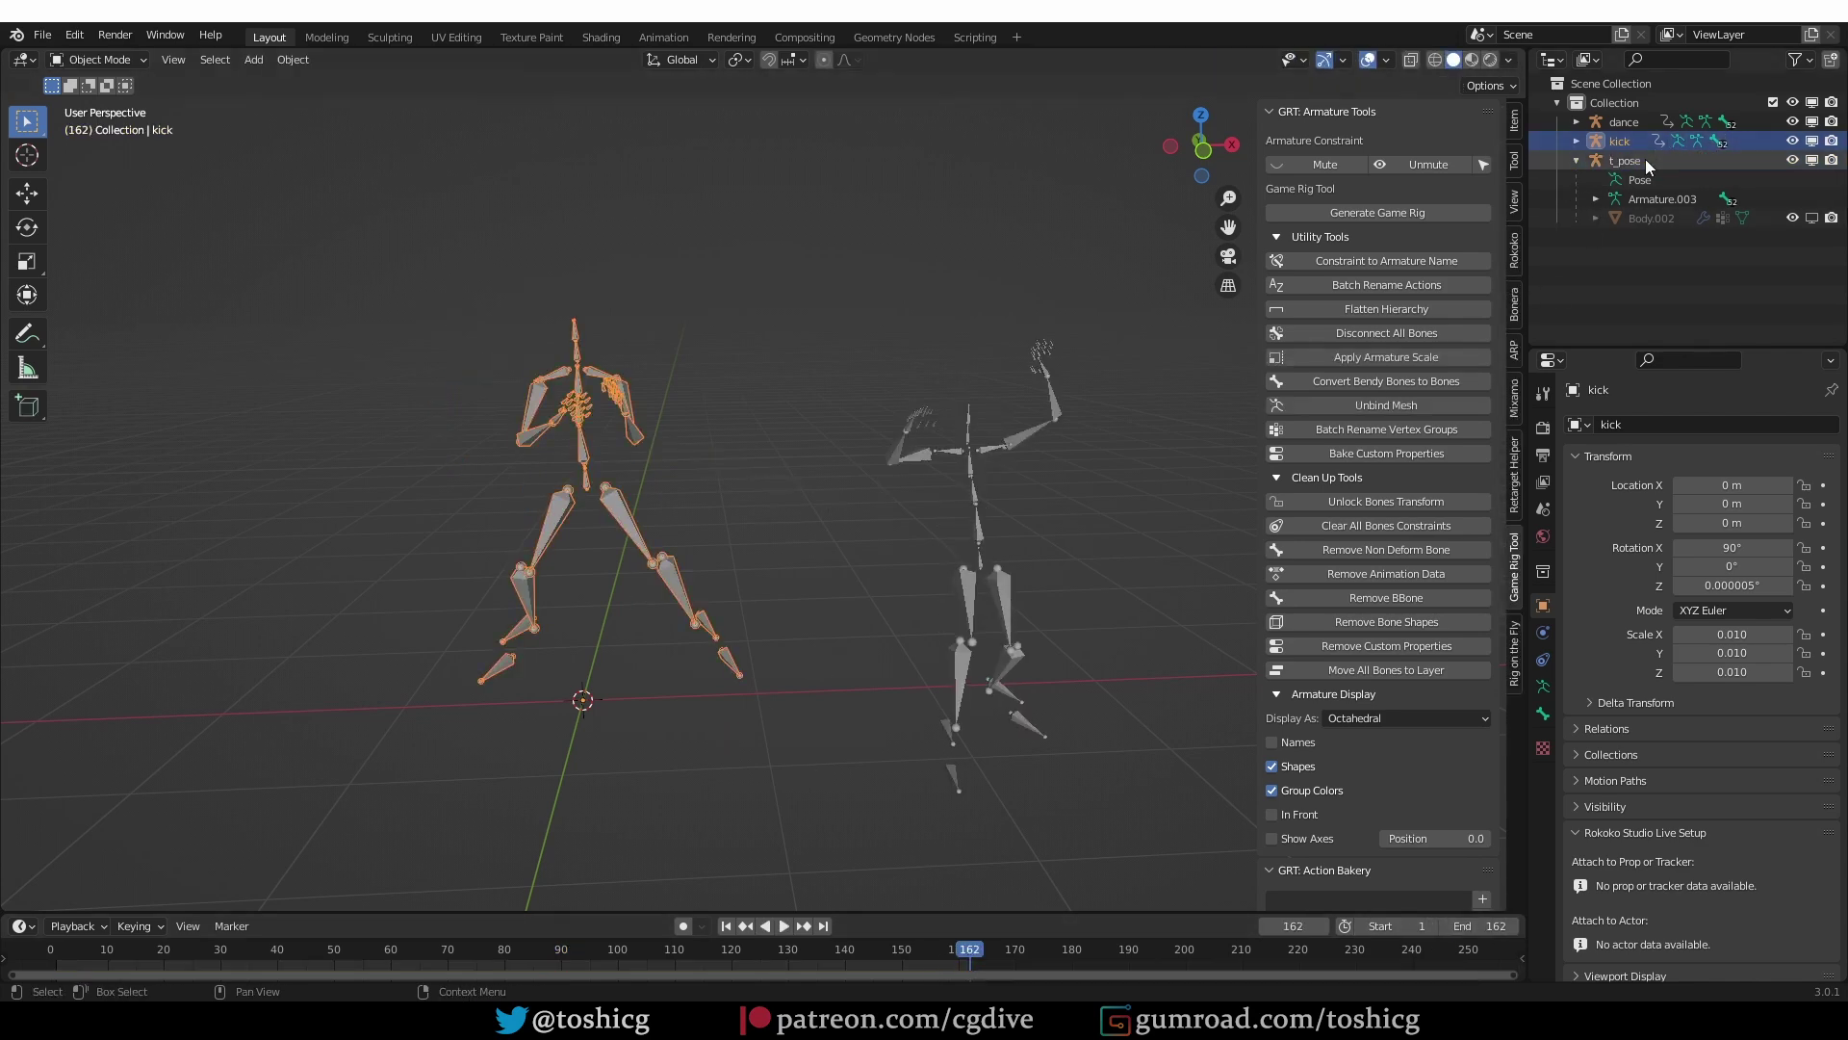
key(ctrl+Tab)
click(693, 544)
key(a)
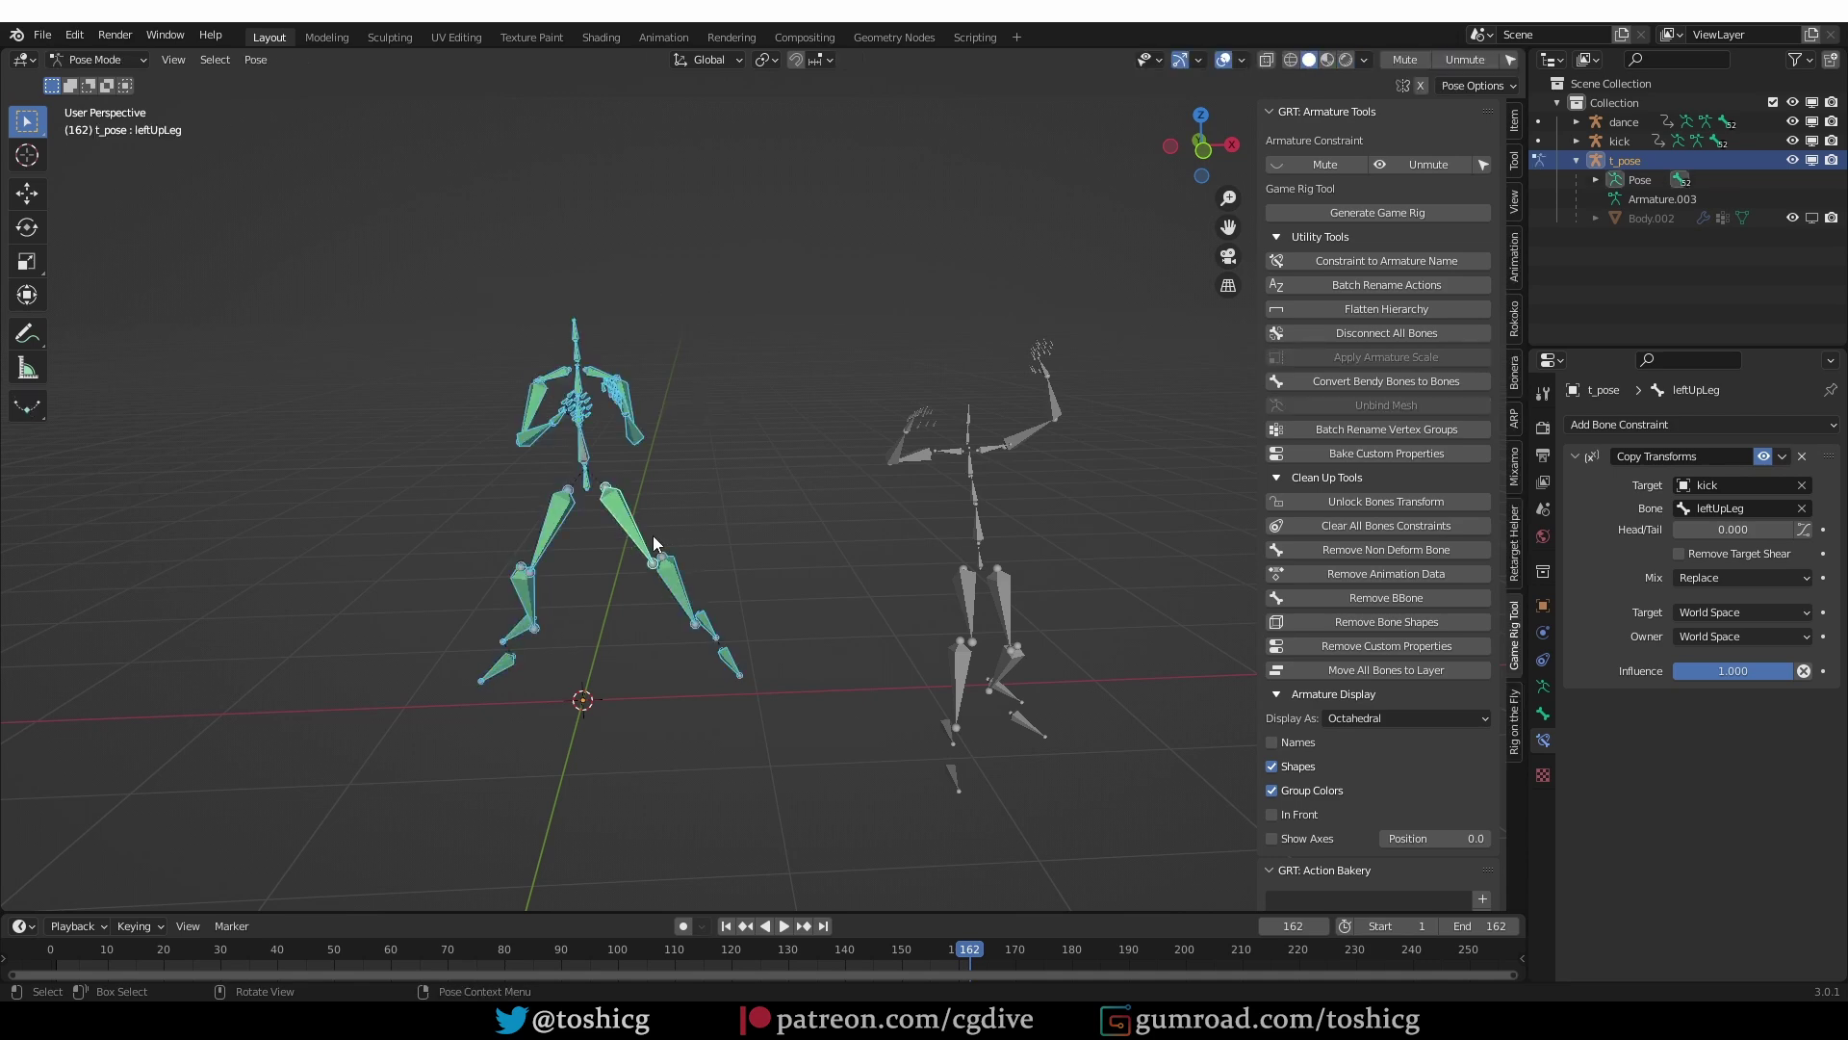
click(255, 59)
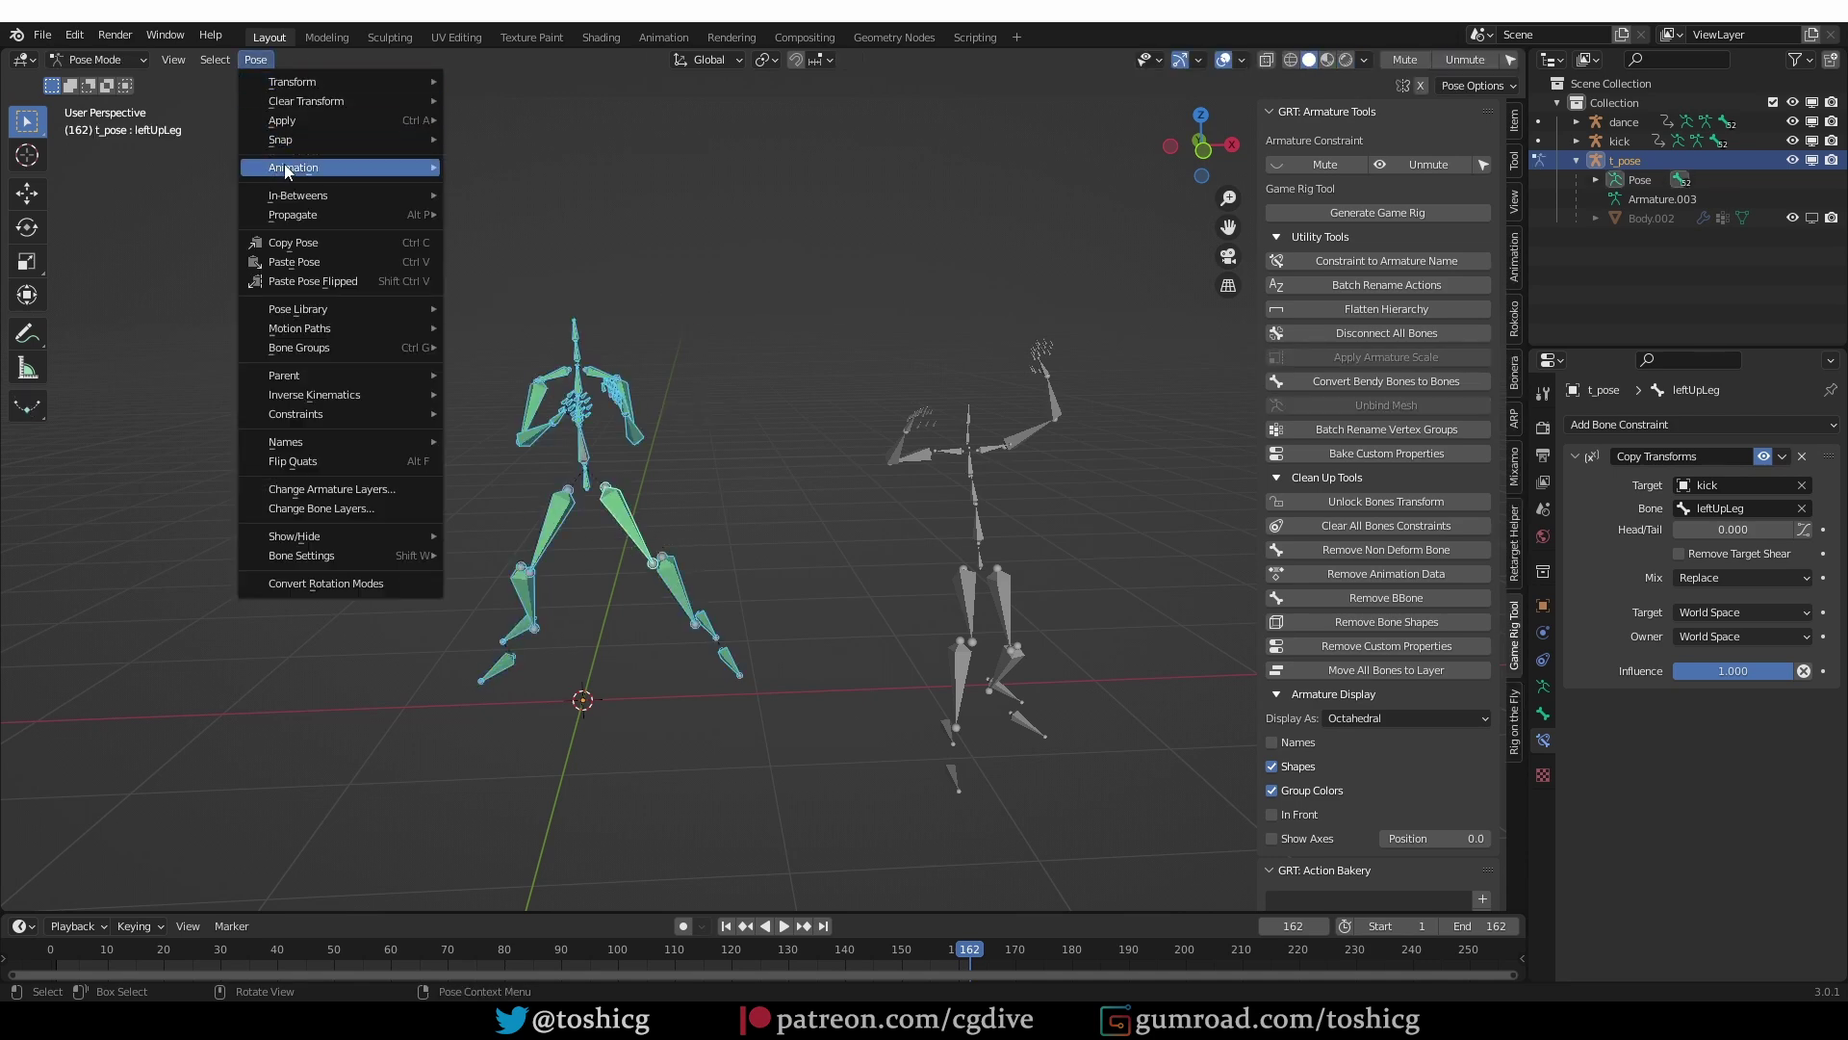
mouse_move(285, 166)
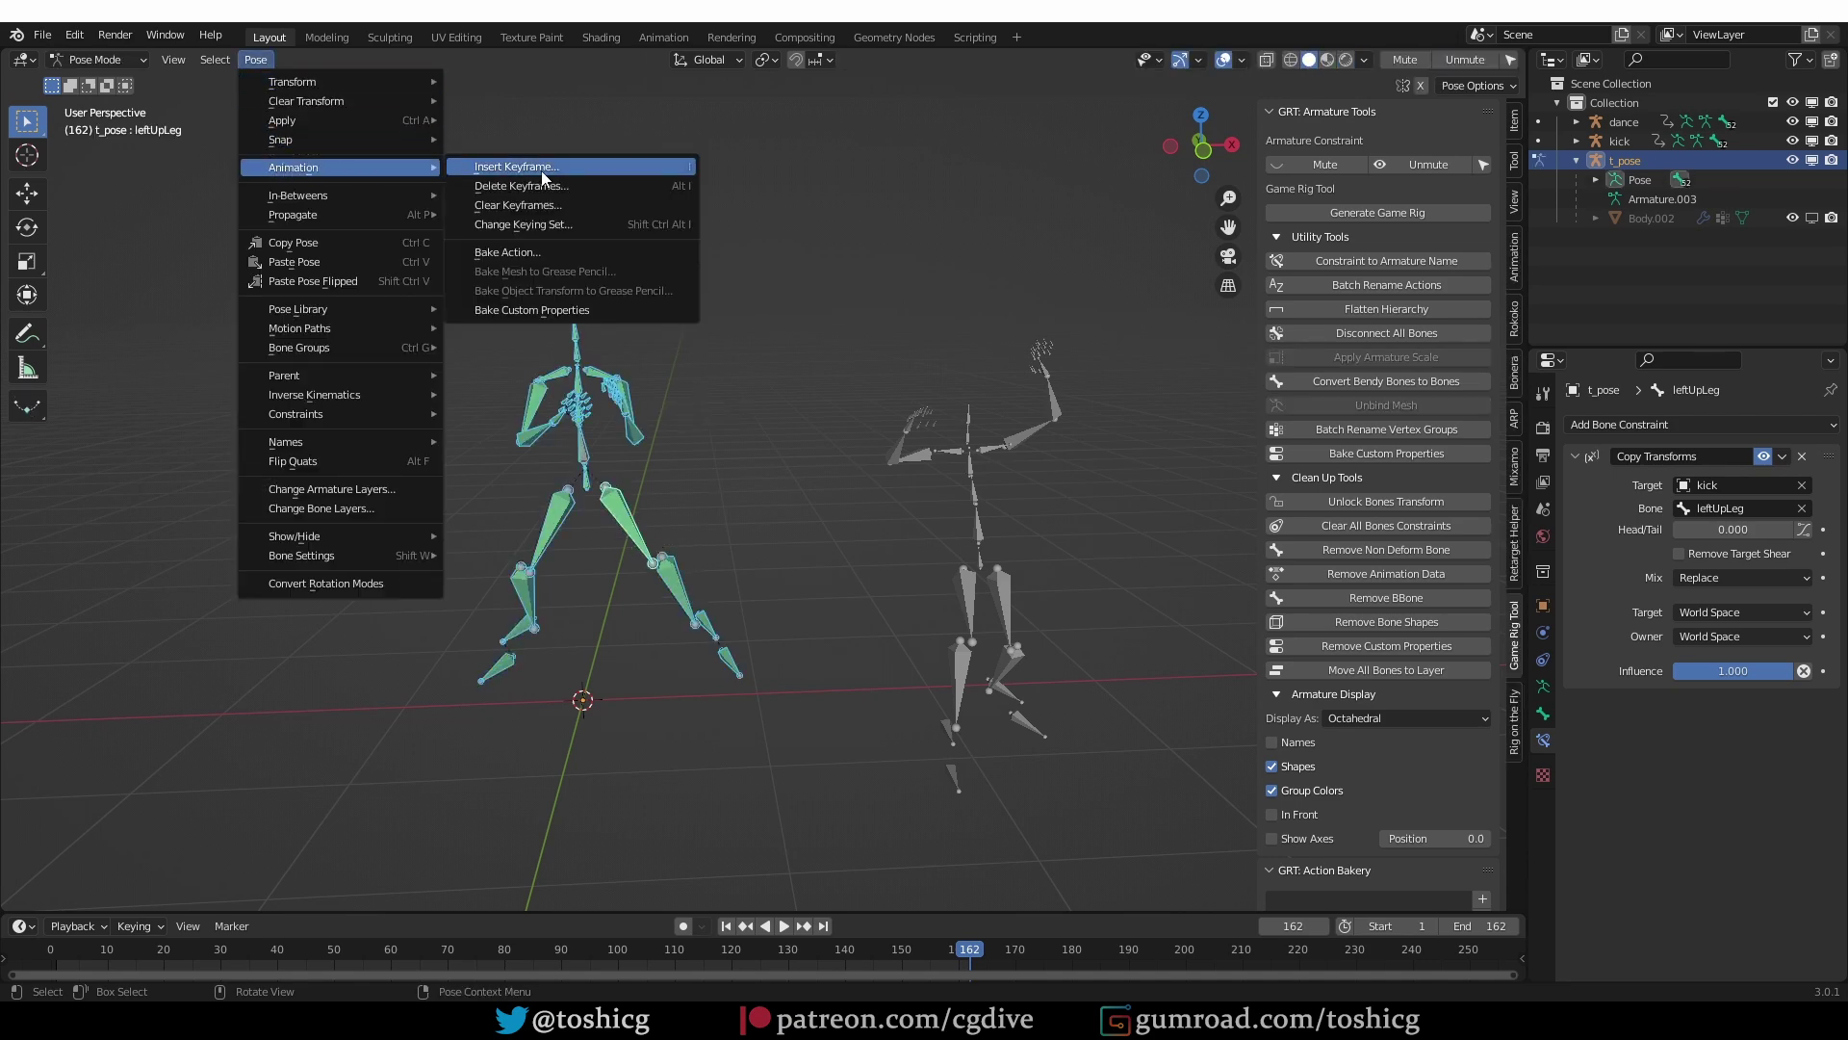
click(569, 255)
drag(558, 279, 875, 143)
click(840, 257)
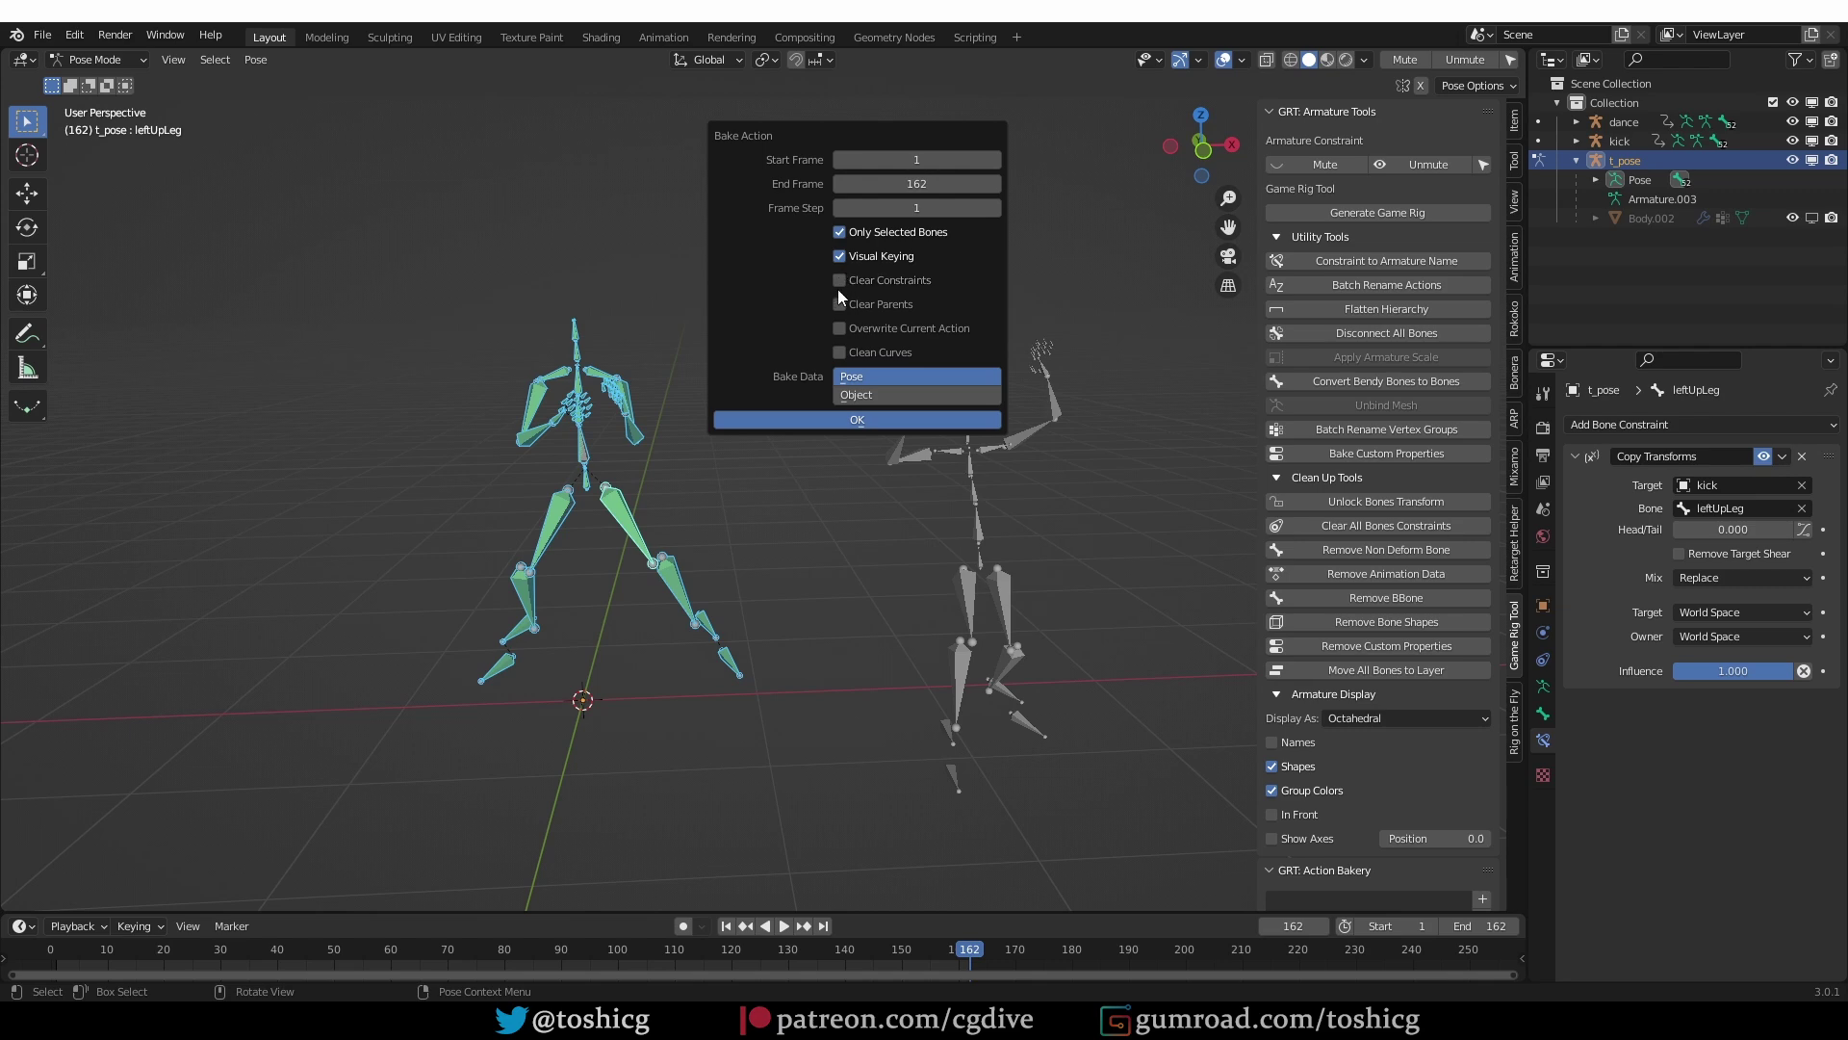
click(839, 280)
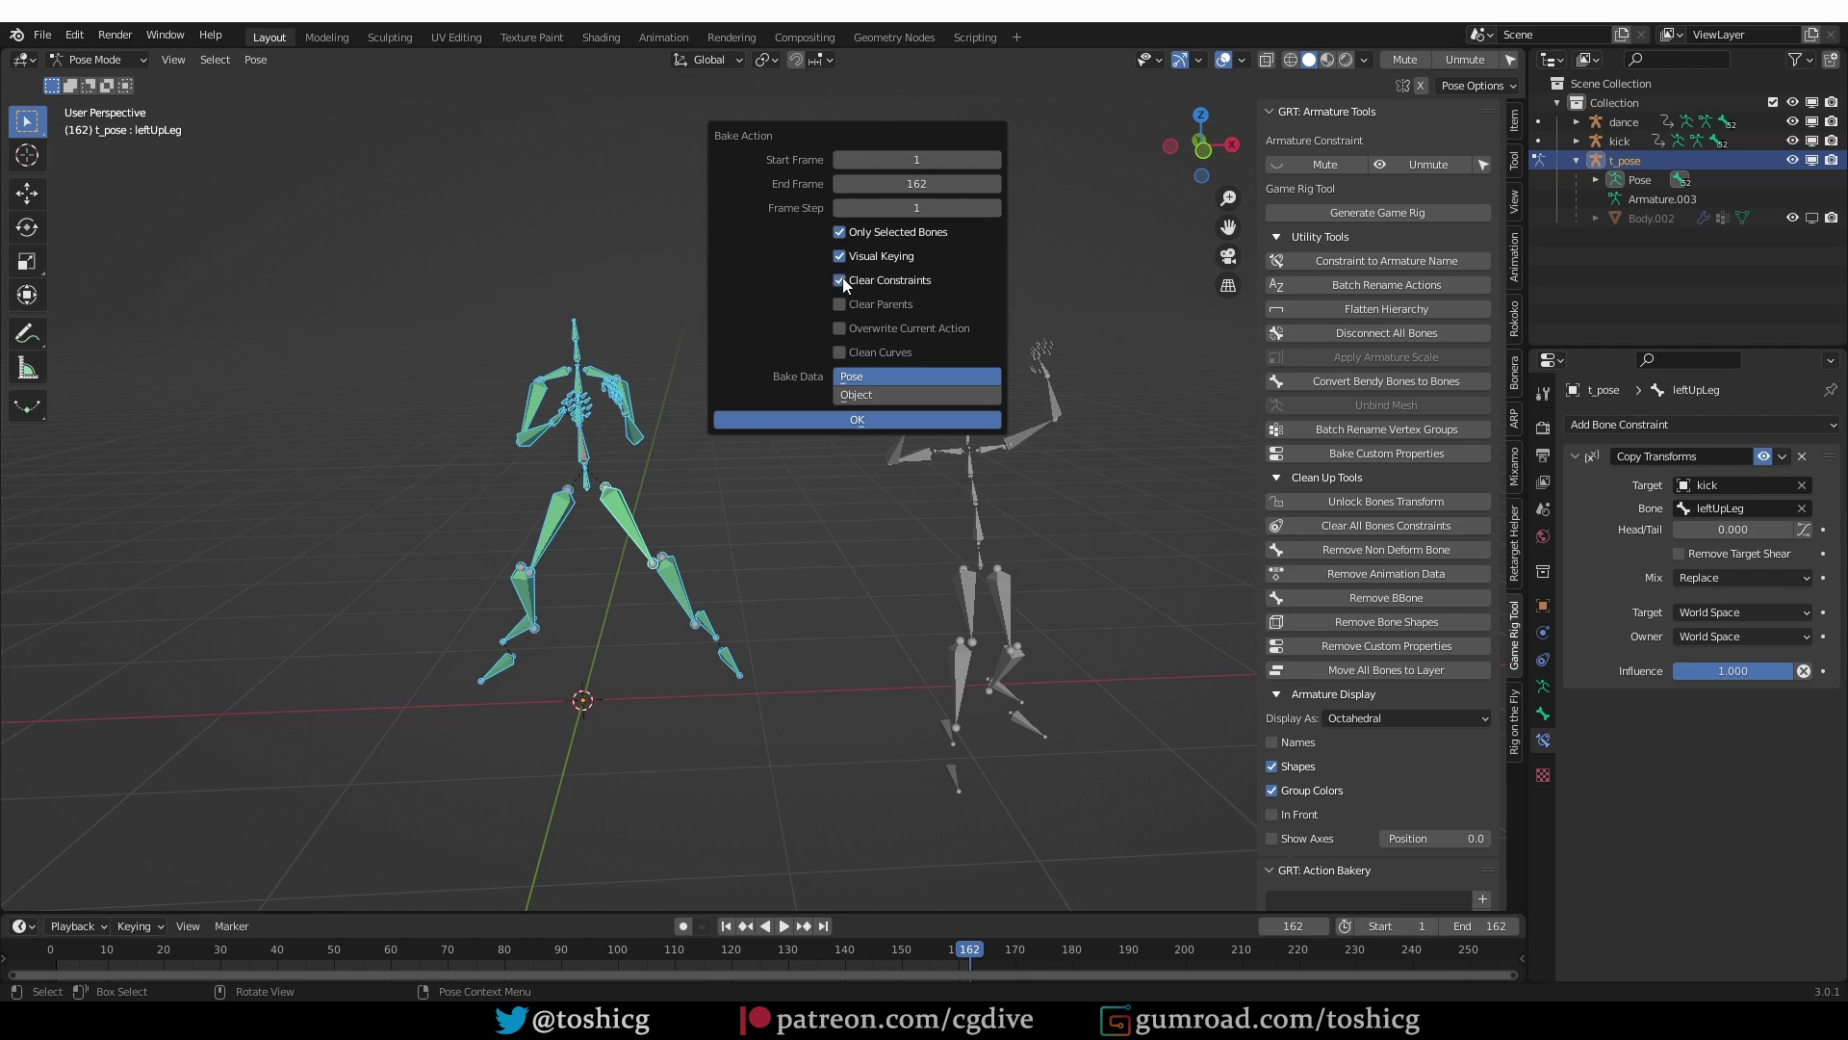
click(872, 419)
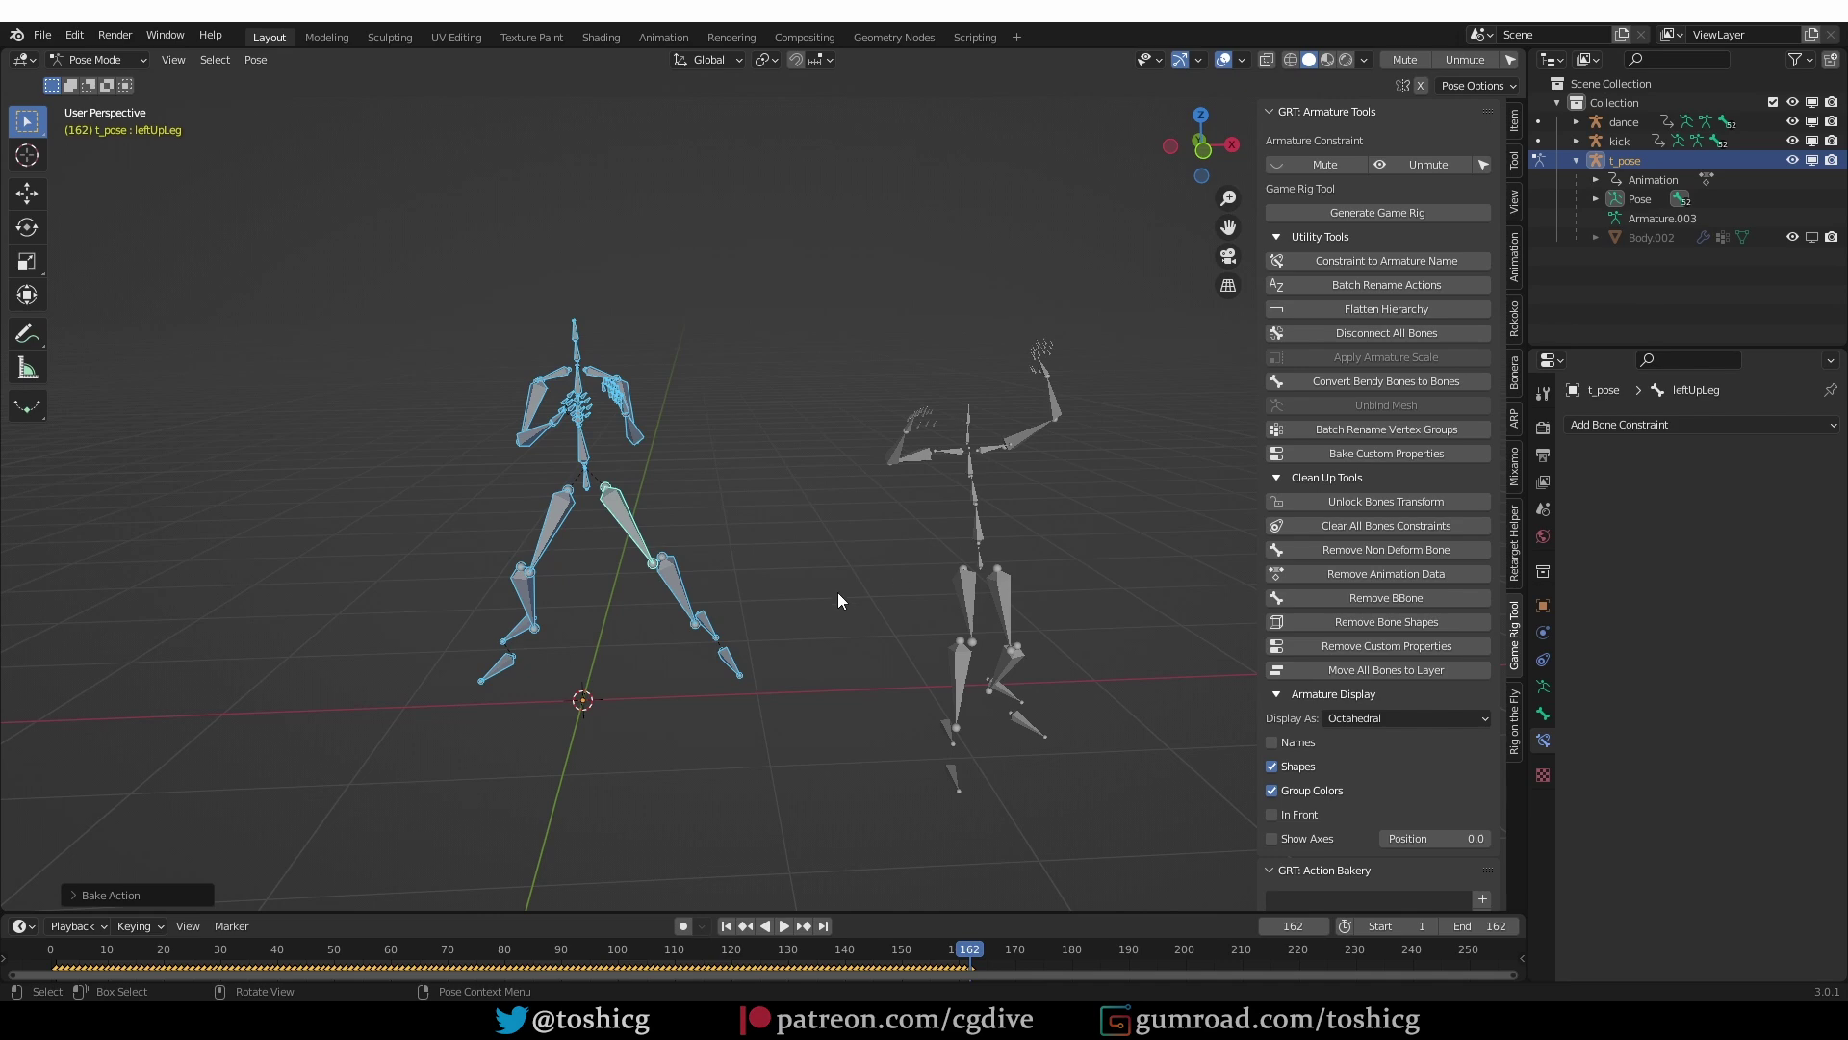
Step: Play back the baked kick animation and show the t_pose armature in Rest Position to check its T-pose
key(space)
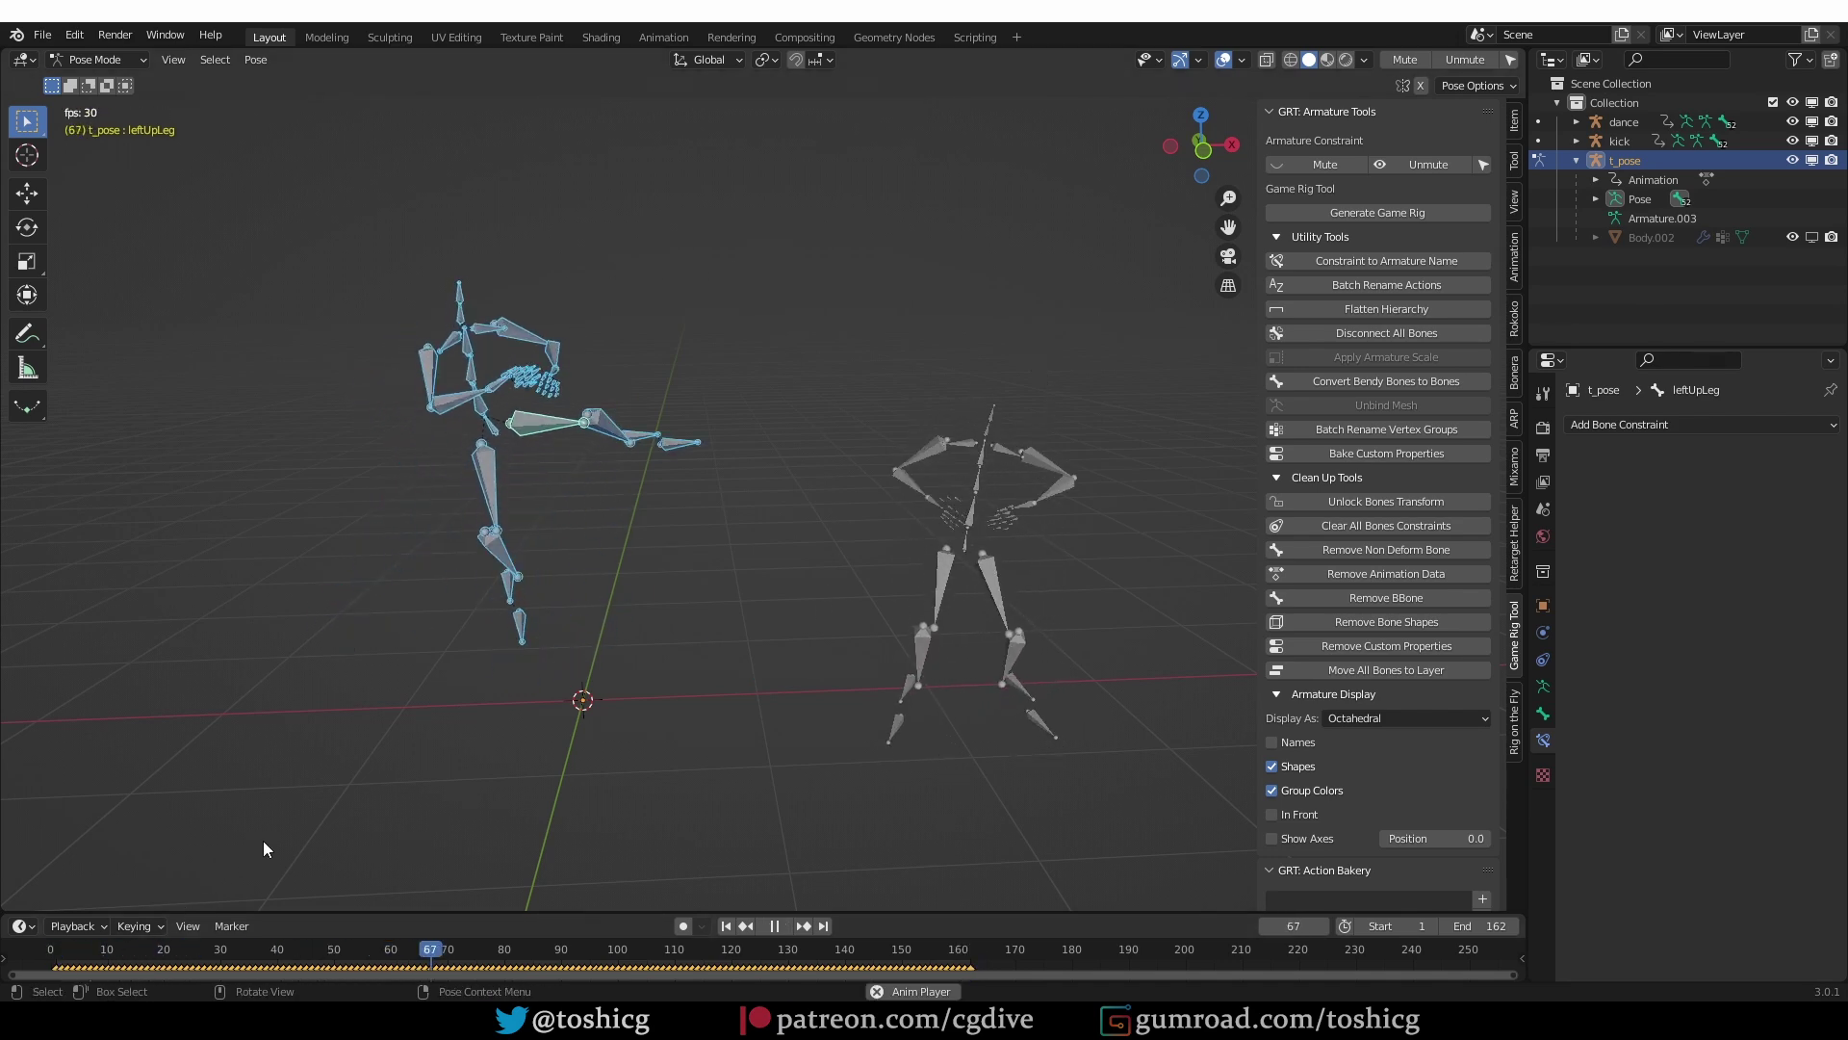
key(space)
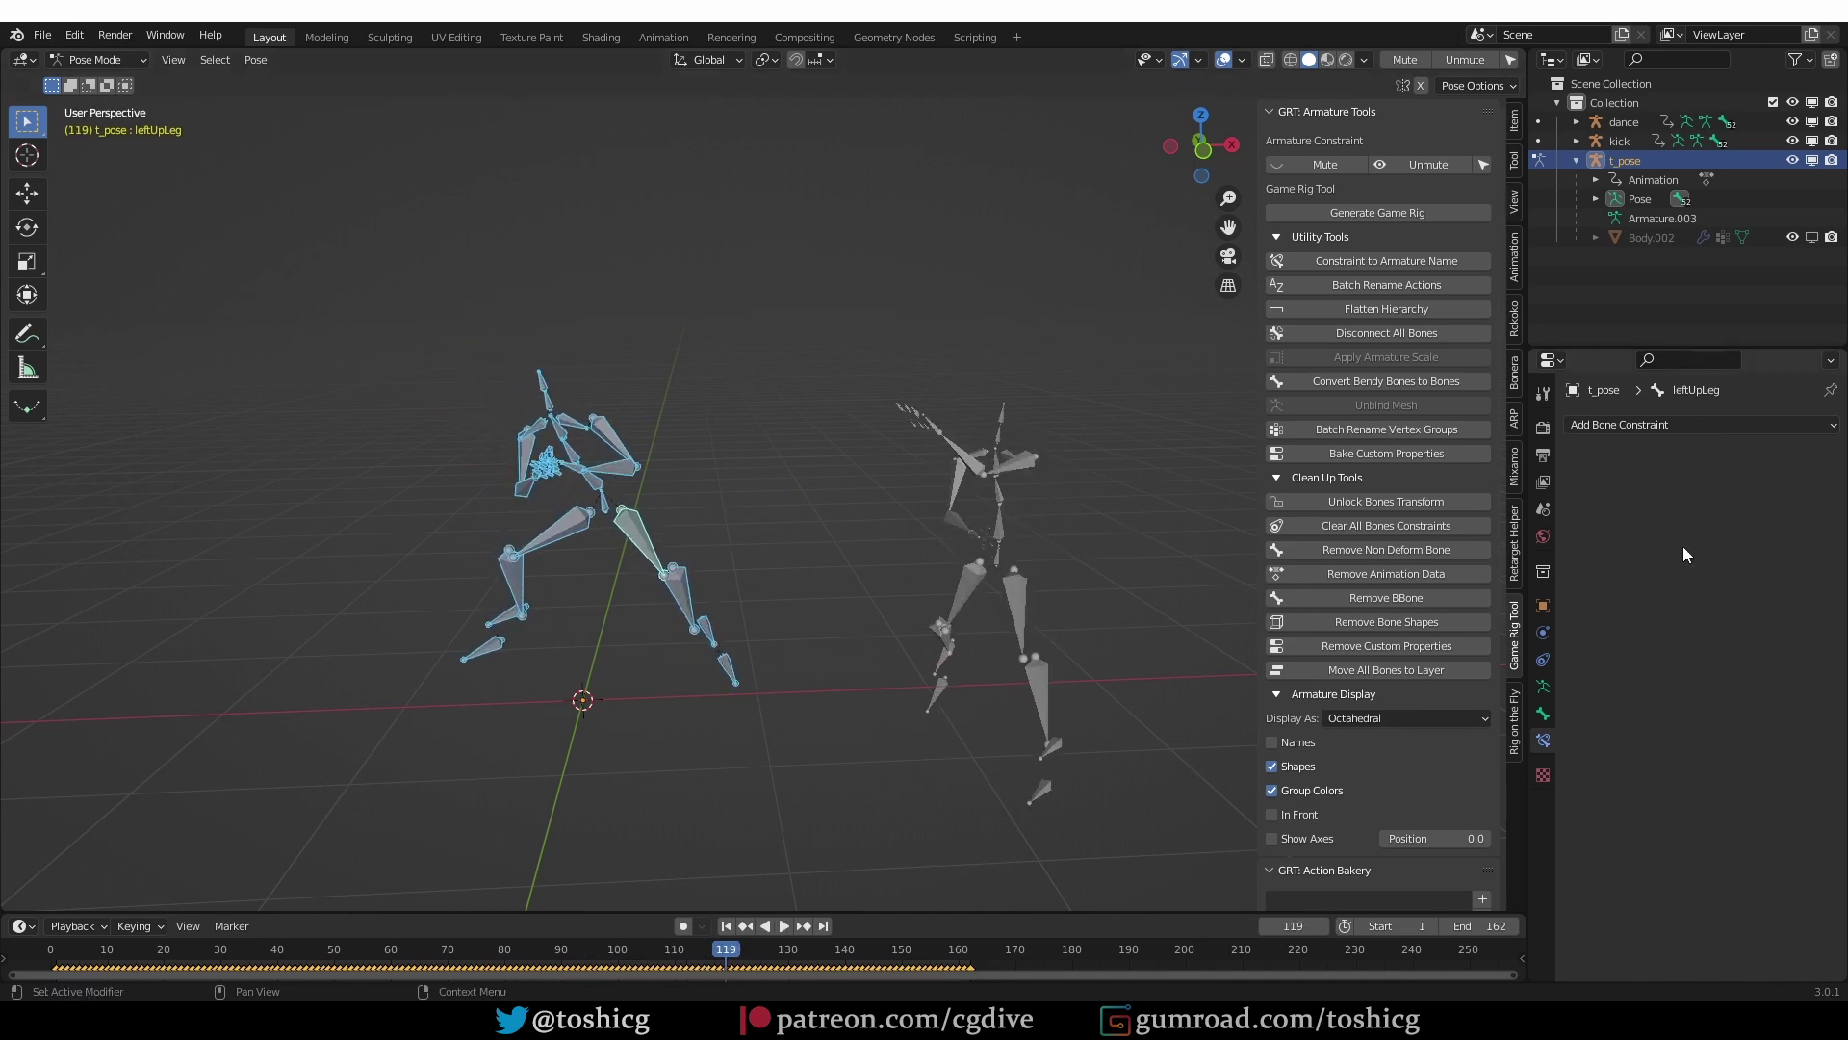
click(1543, 686)
click(1767, 485)
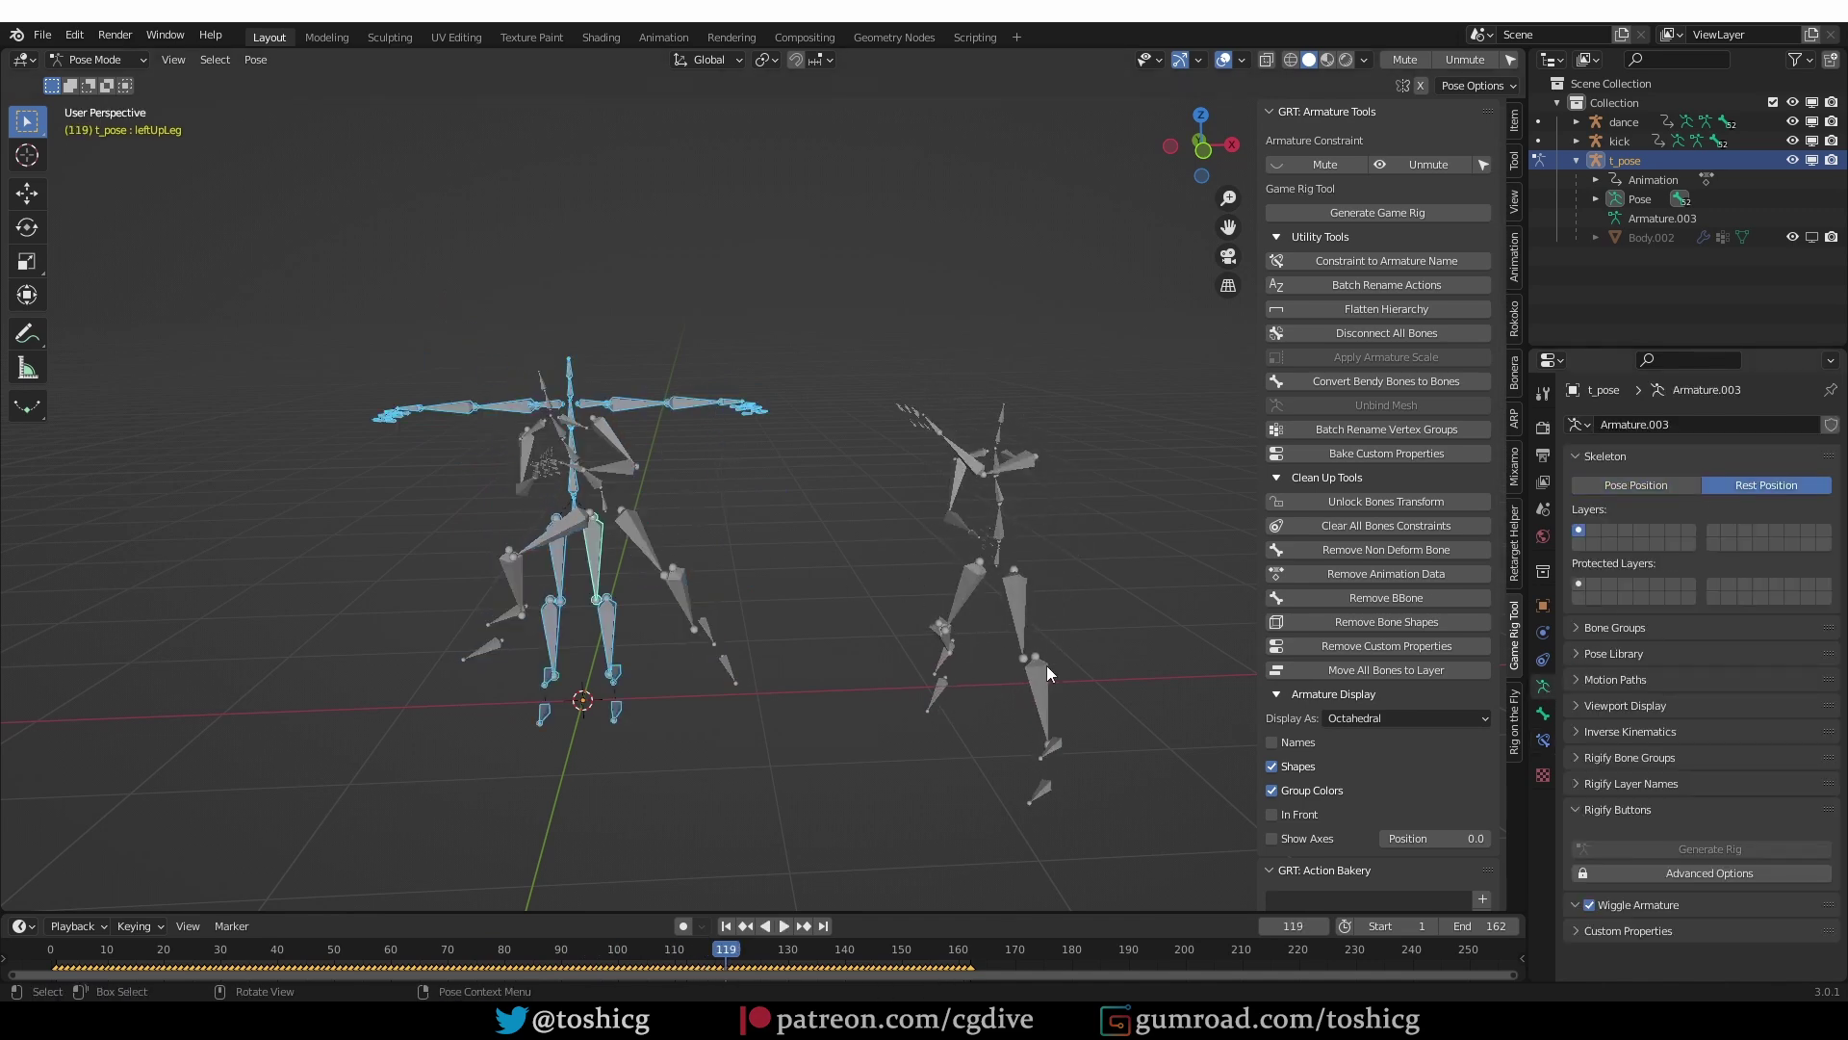
Step: Delete the original kick armature in Object Mode
key(ctrl+Tab)
click(627, 547)
key(x)
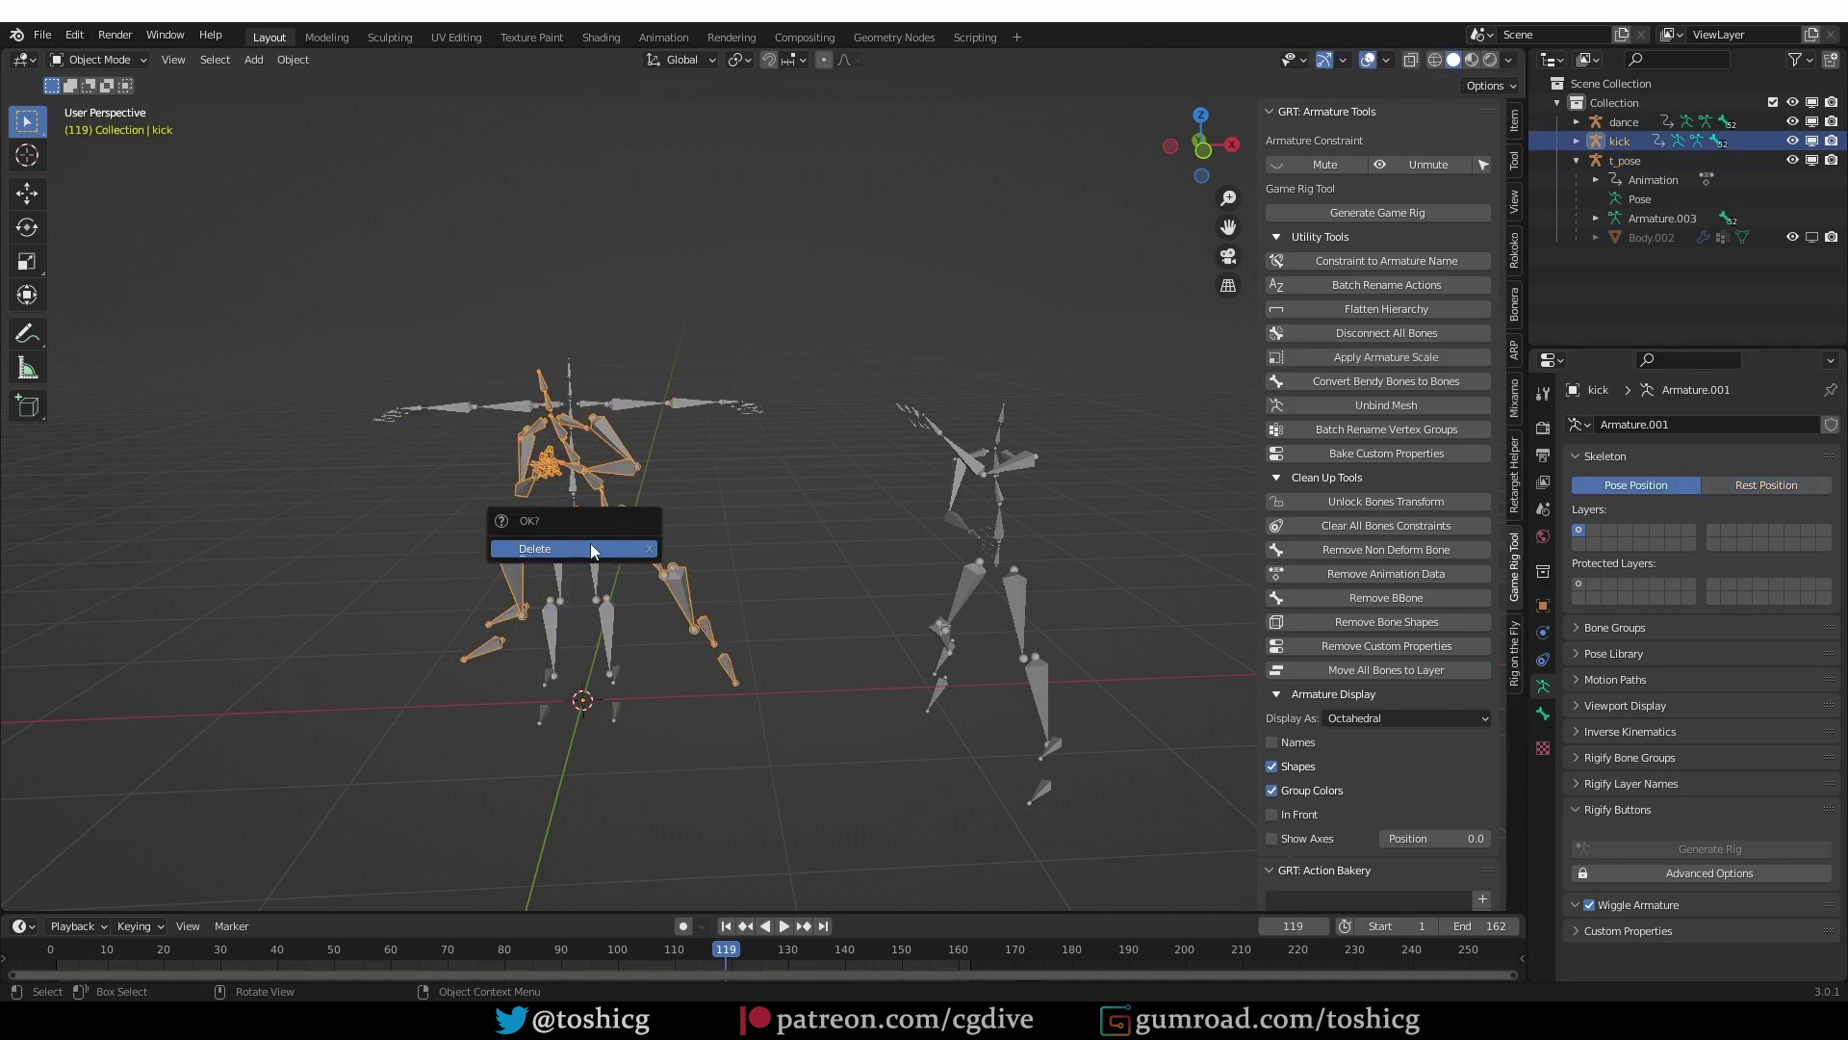
click(593, 550)
Step: Rename the t_pose armature's baked action as kick
click(574, 549)
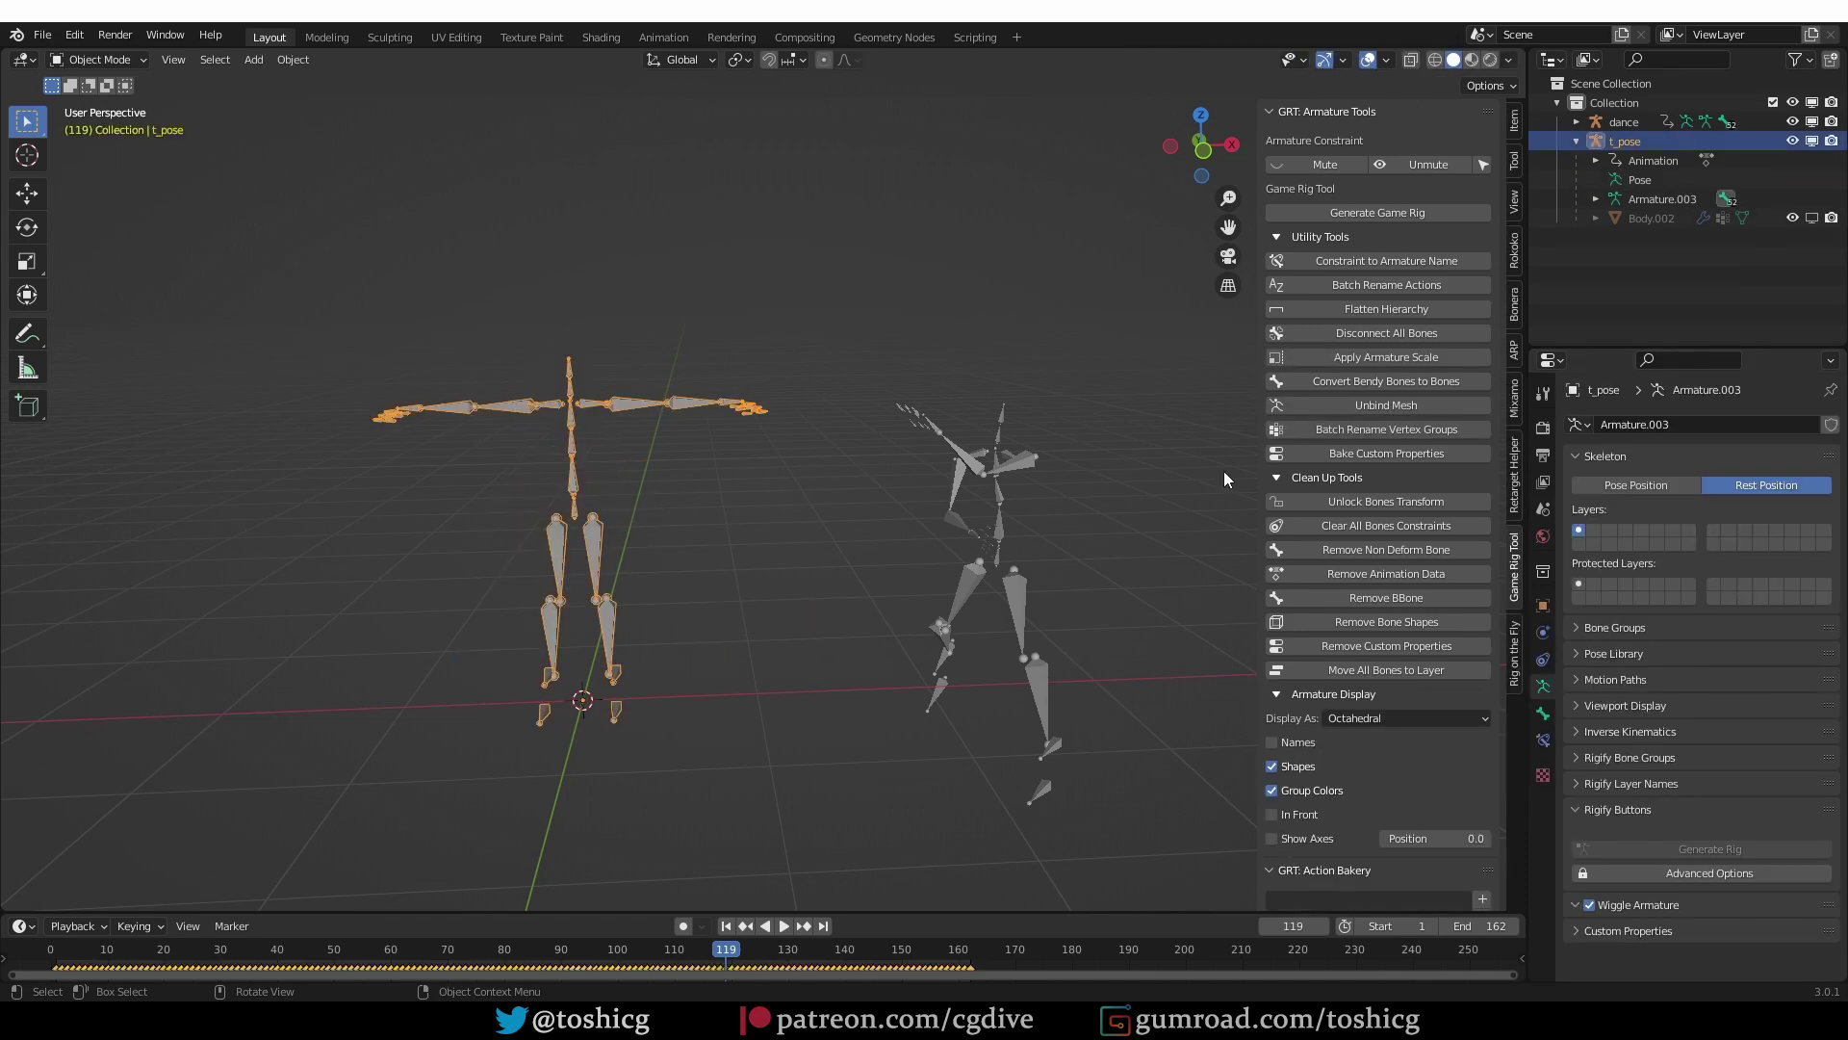
click(1597, 160)
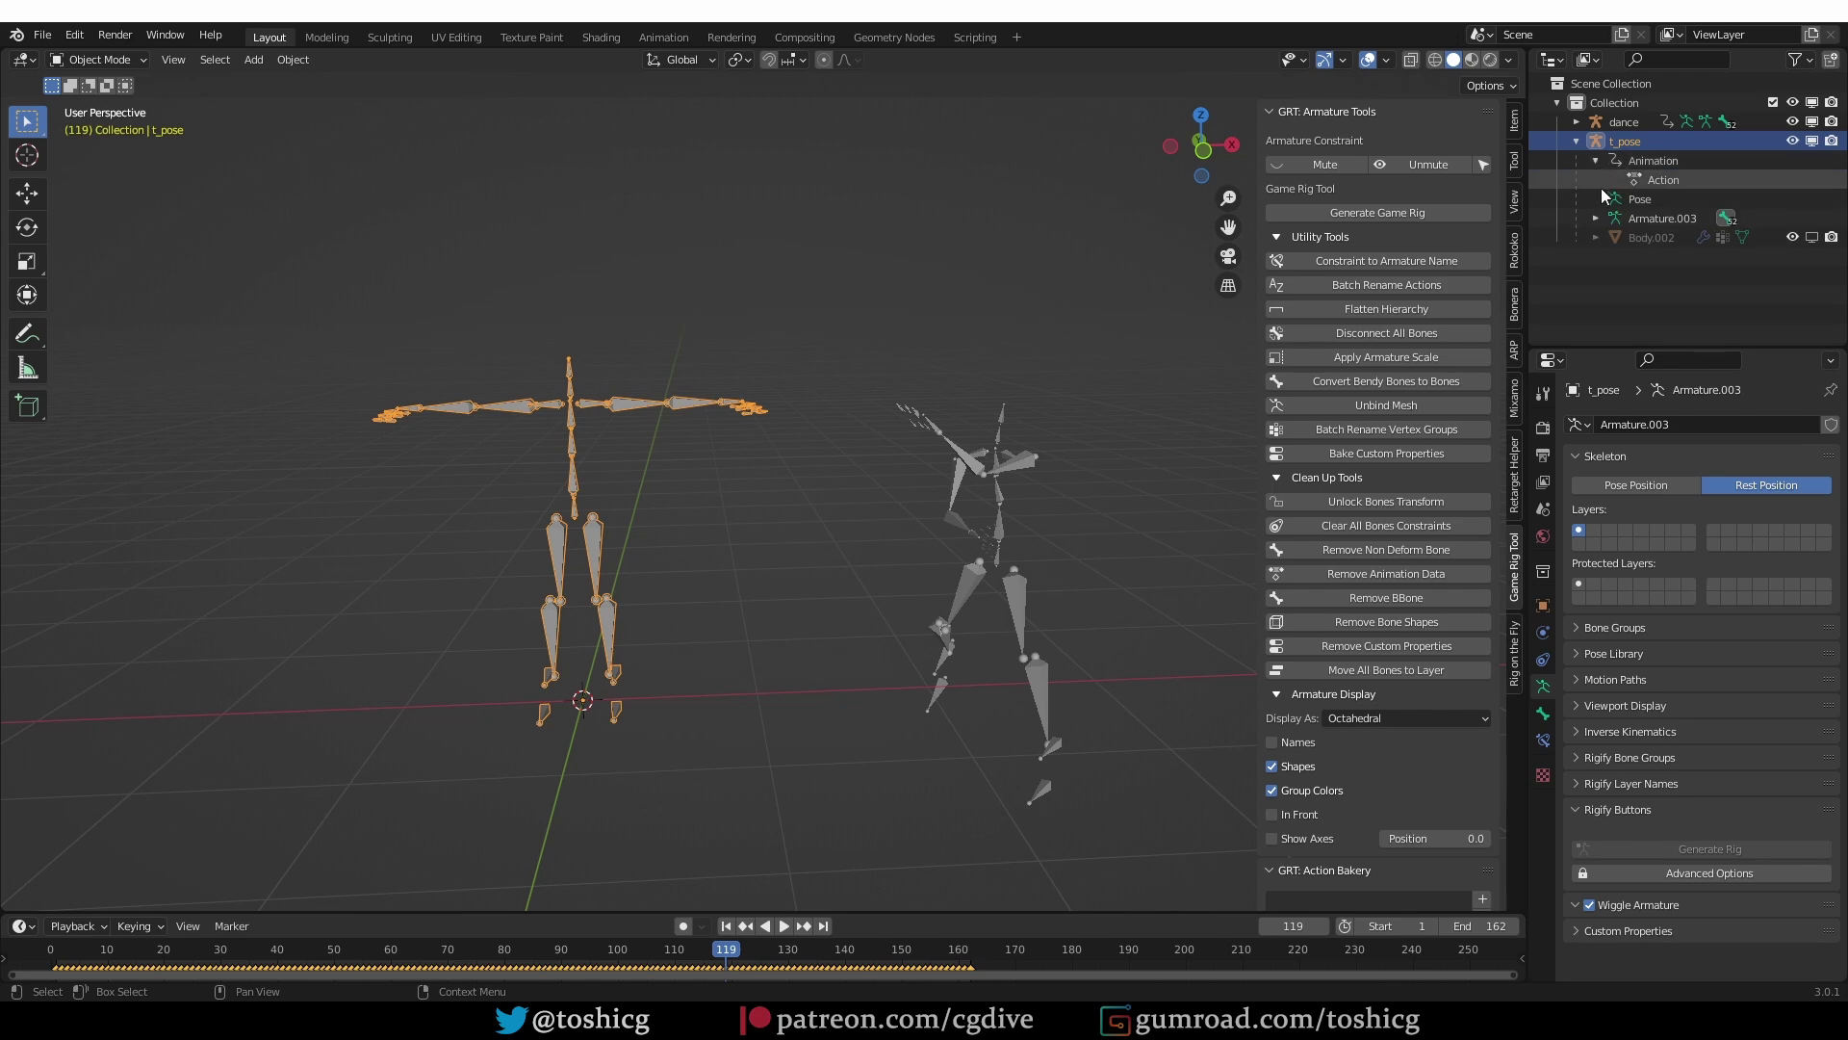
double_click(1667, 181)
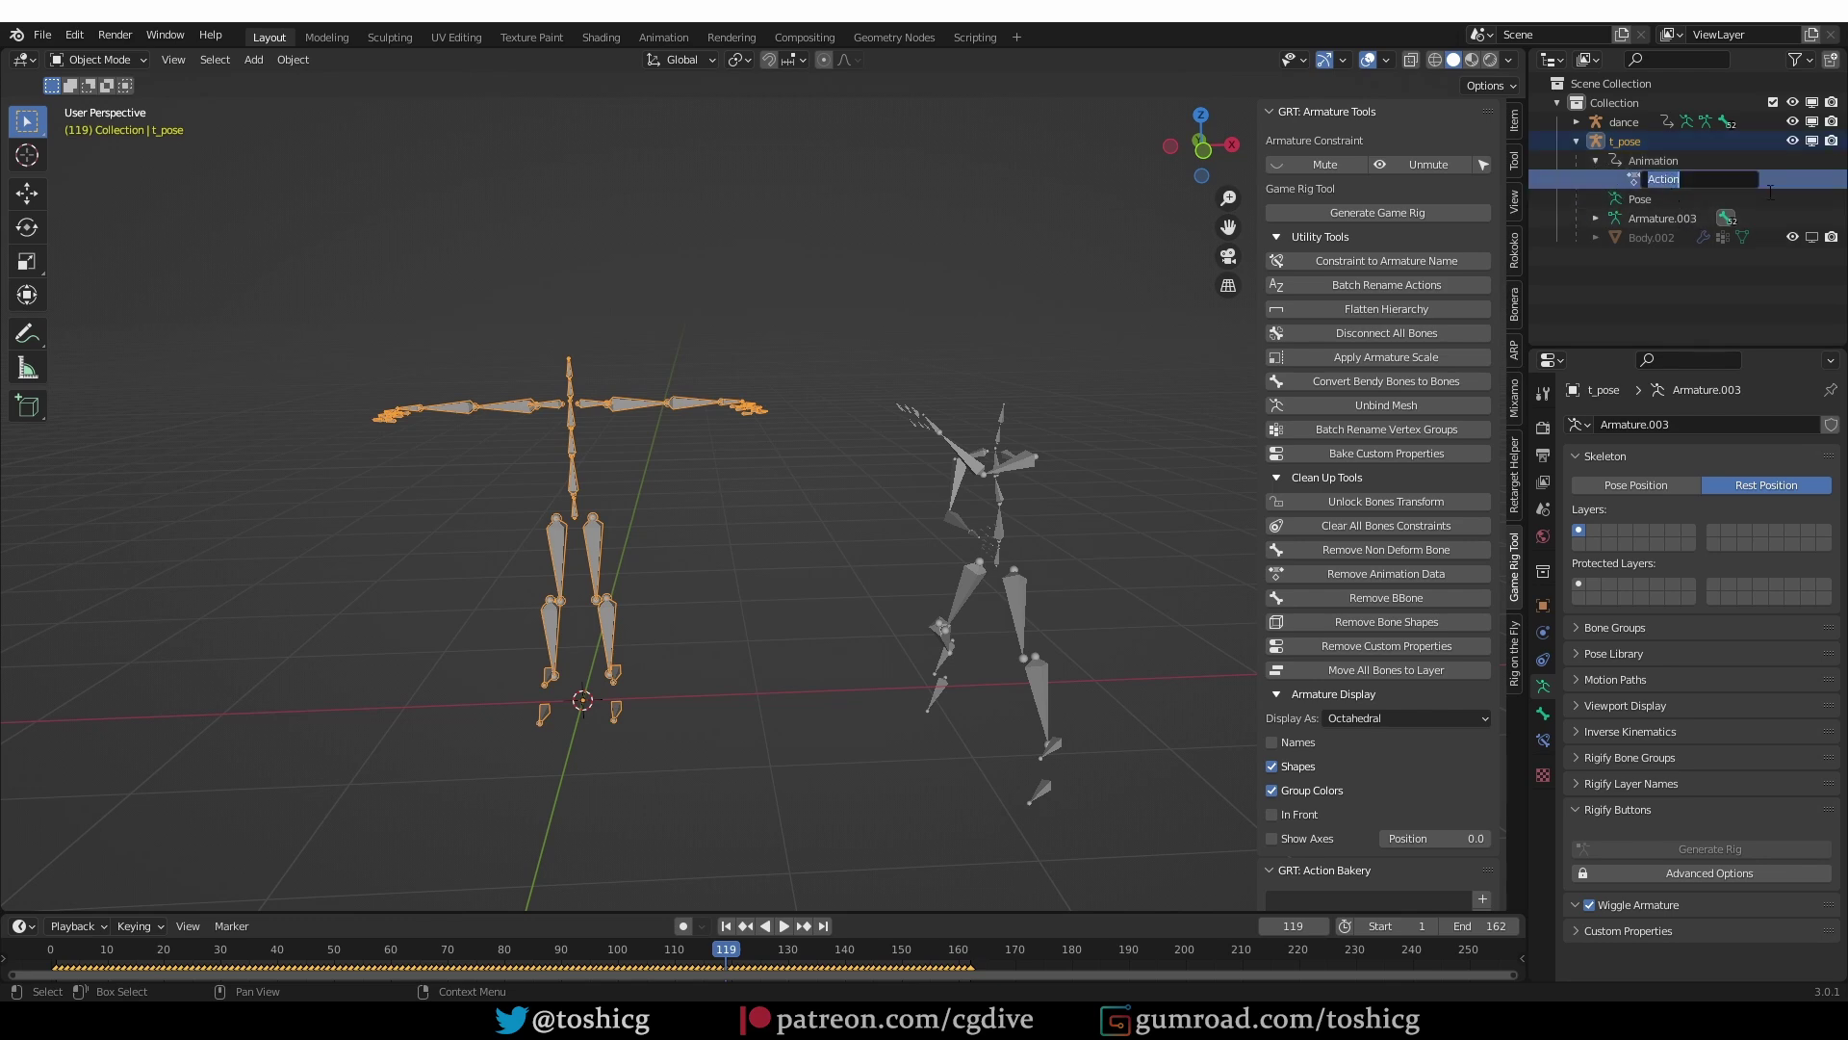
text(kick)
key(Return)
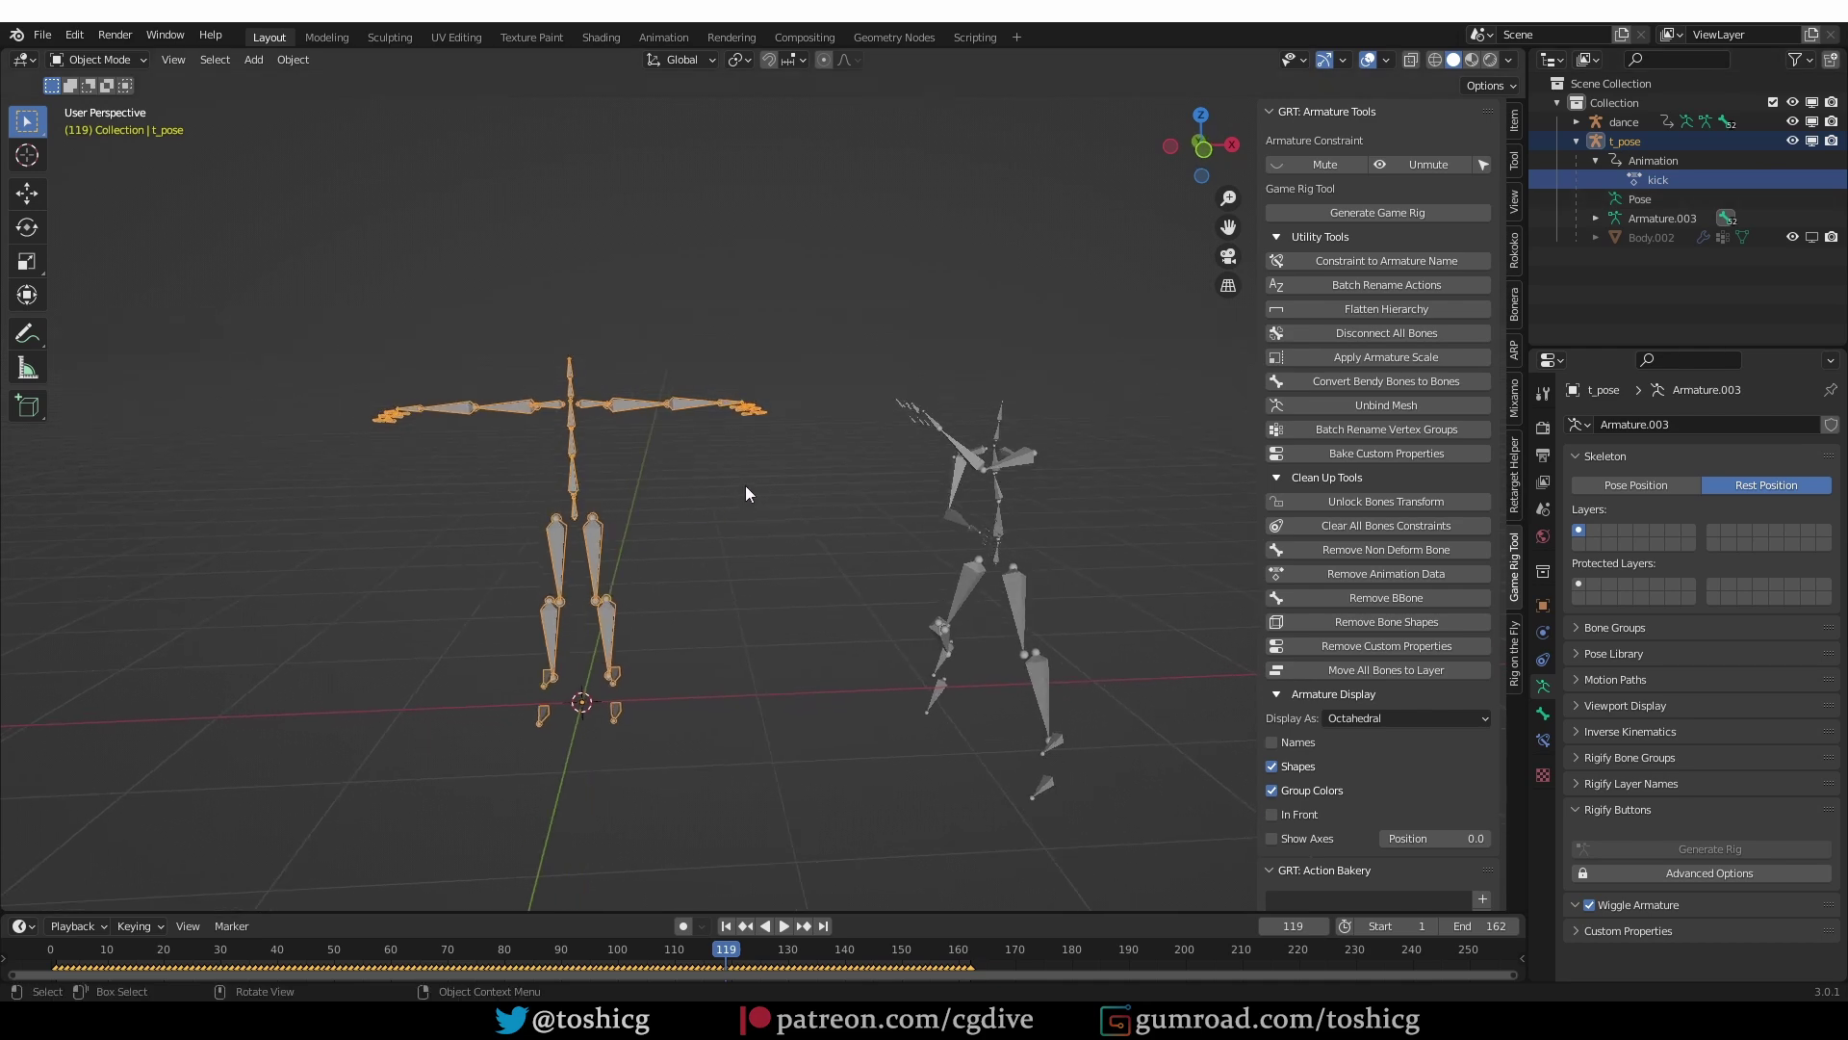
Step: Return t_pose to Pose Position and constrain it to the dance armature by bone name with the Copy Transform type
click(993, 491)
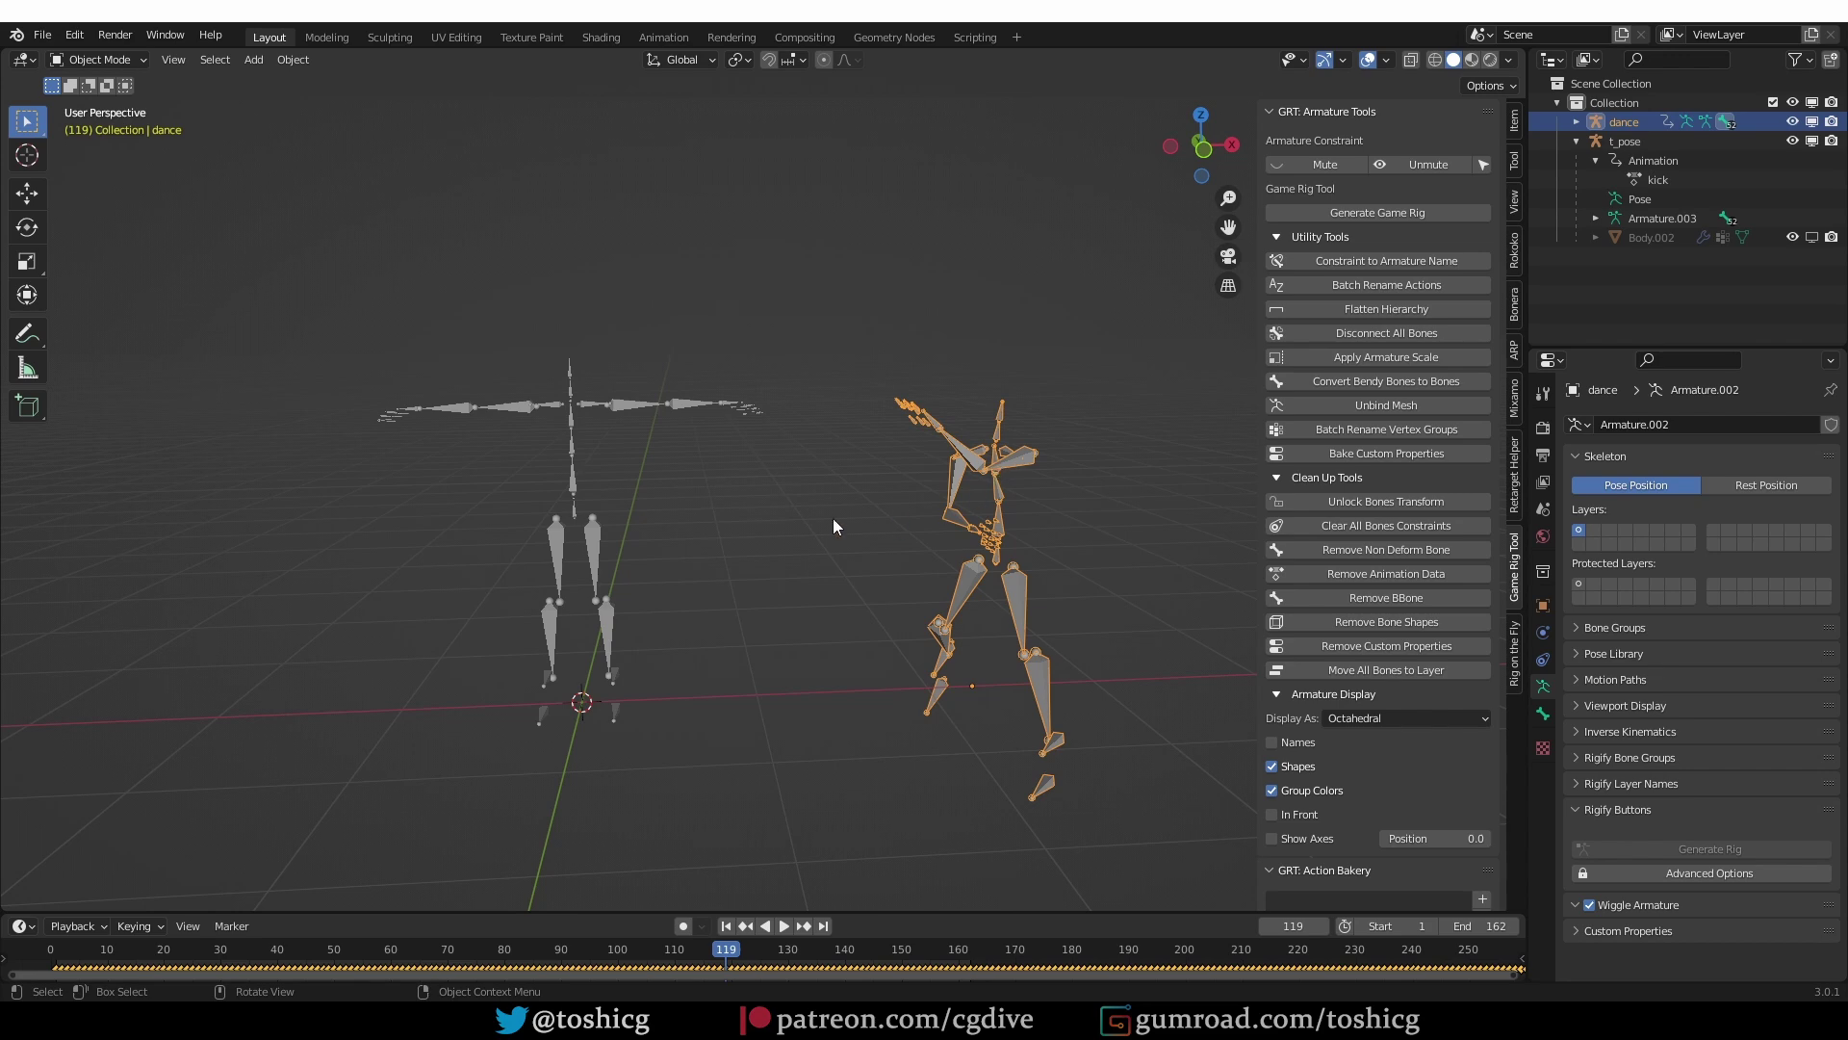
shift+click(569, 441)
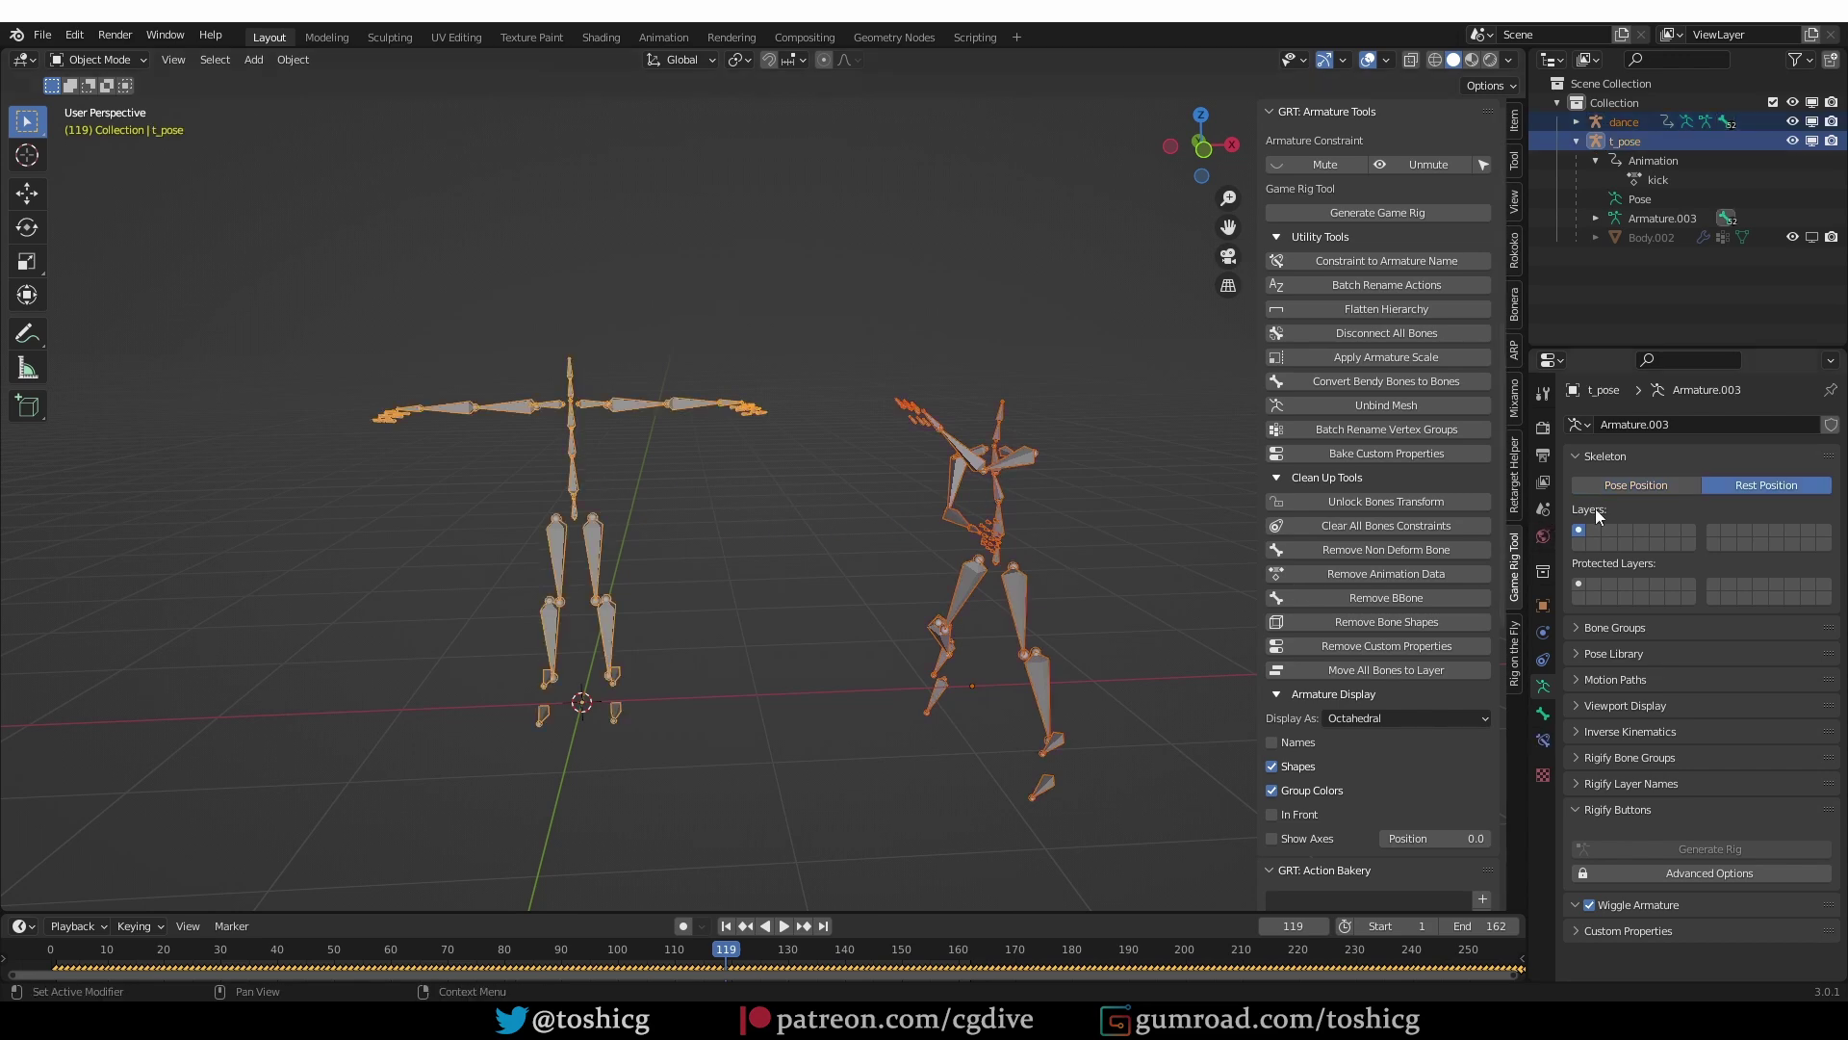
click(1640, 486)
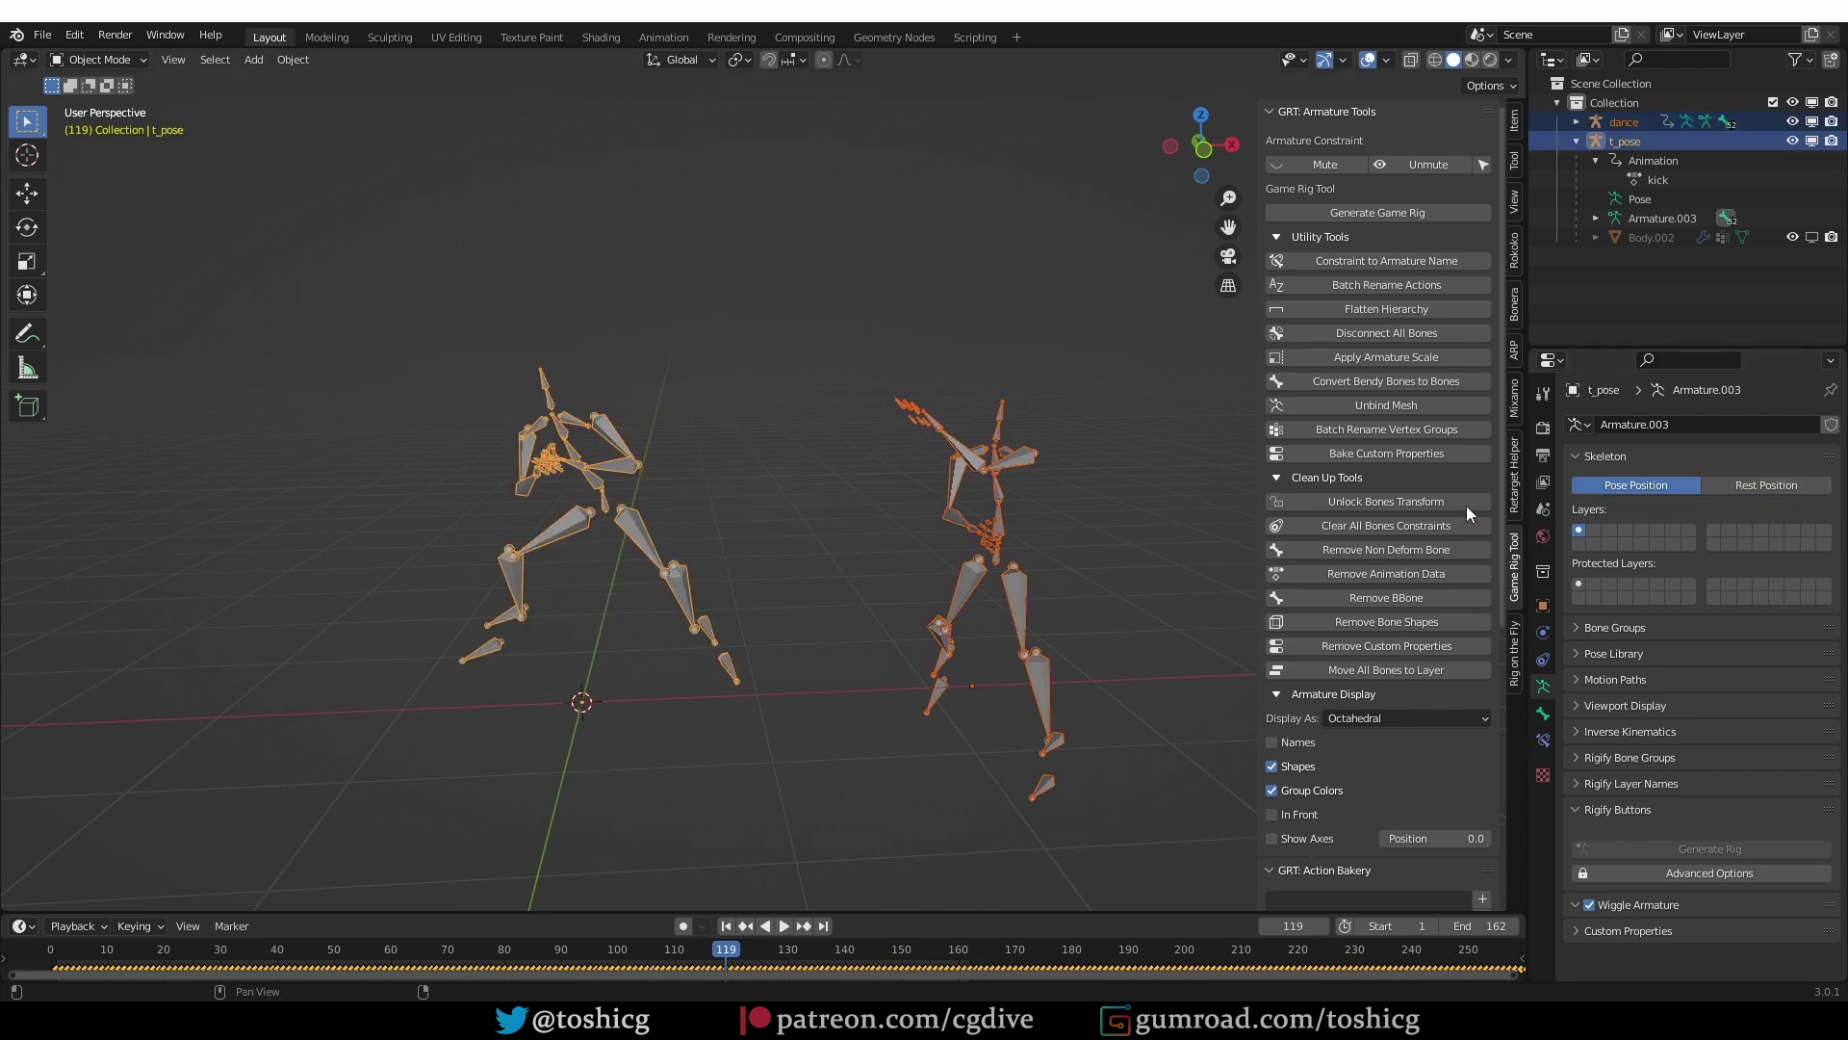
click(1382, 264)
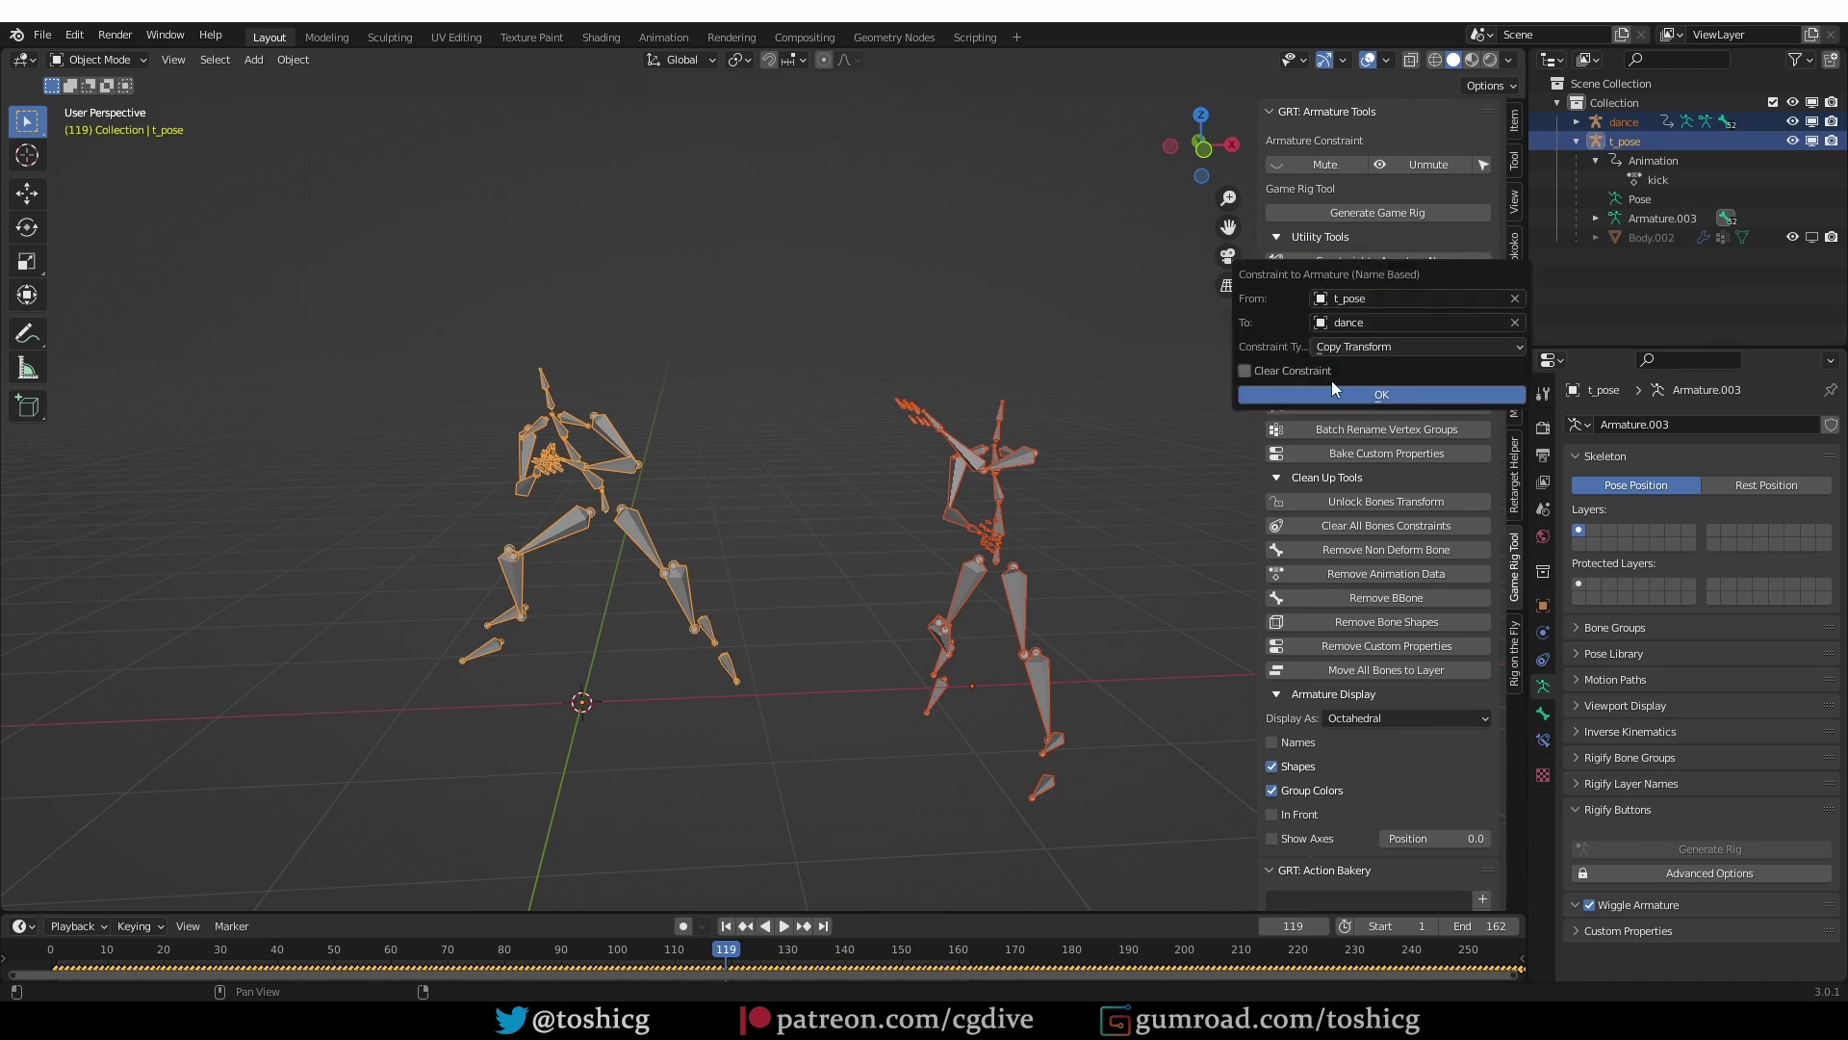
click(1328, 395)
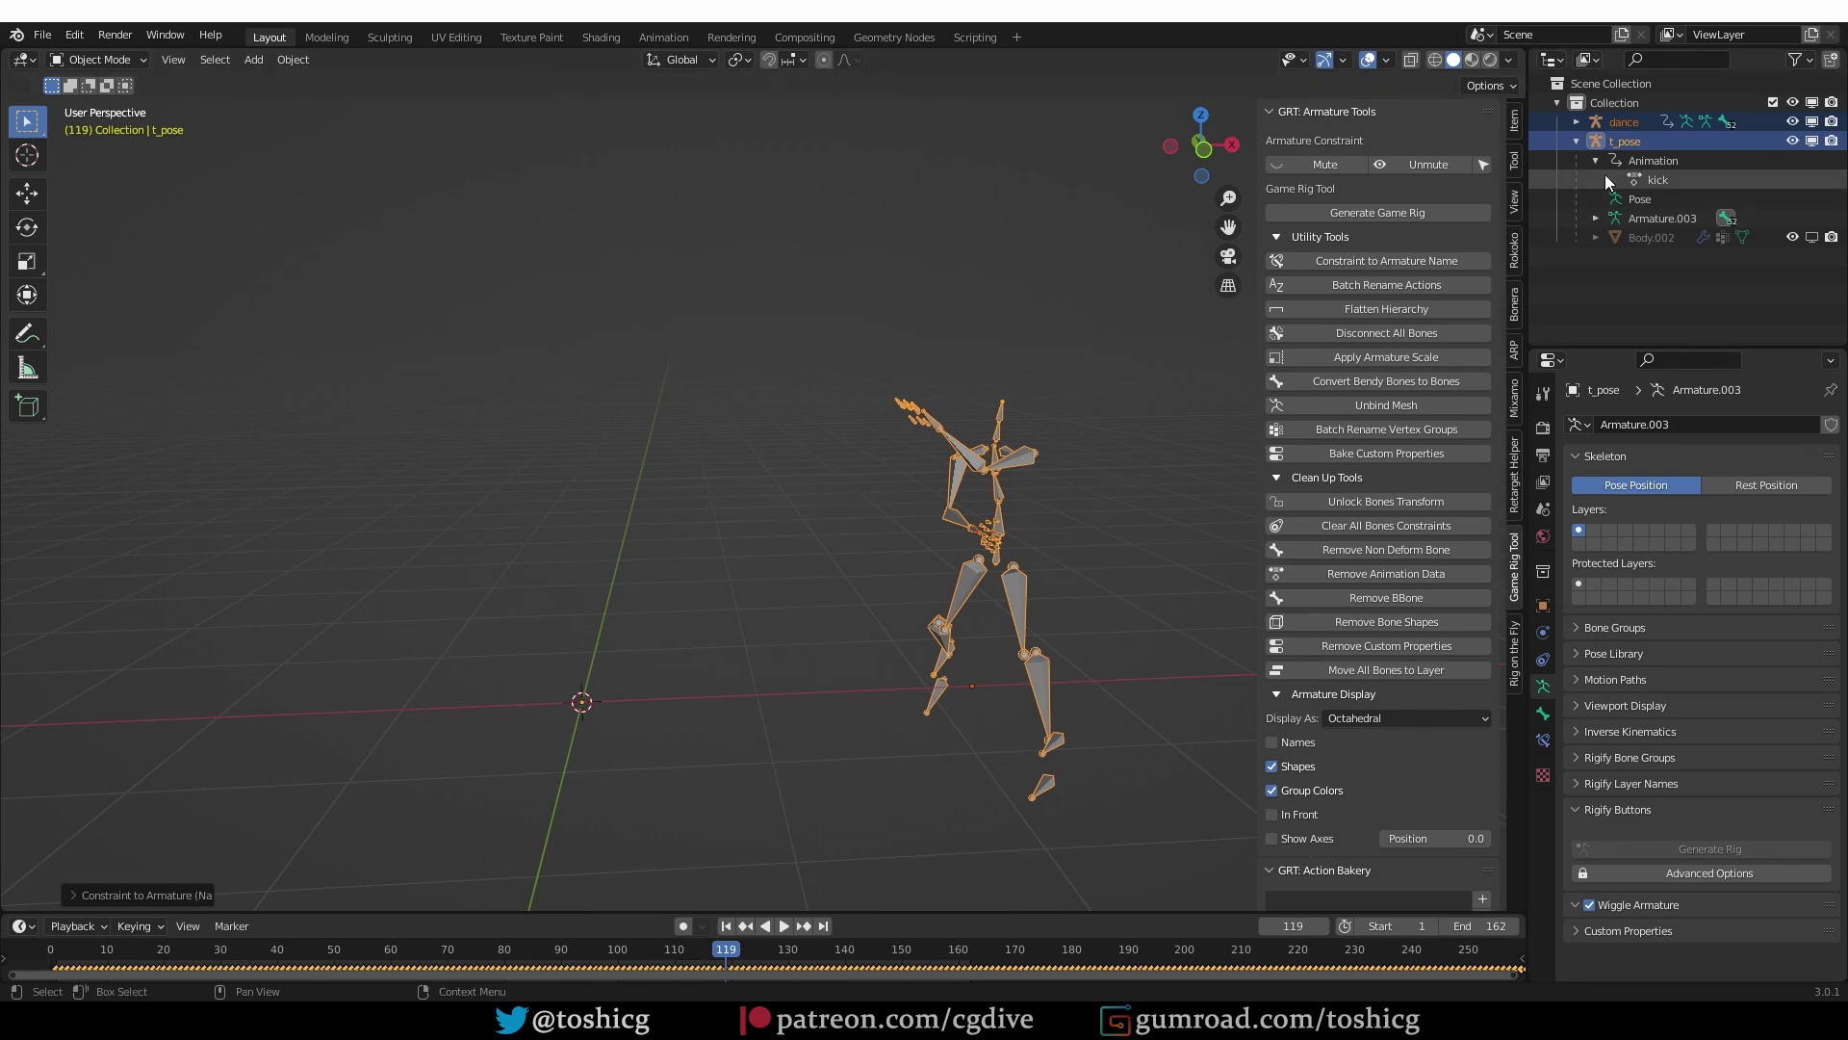
Step: Clear the dance armature's location so that it returns to the world origin
click(1638, 122)
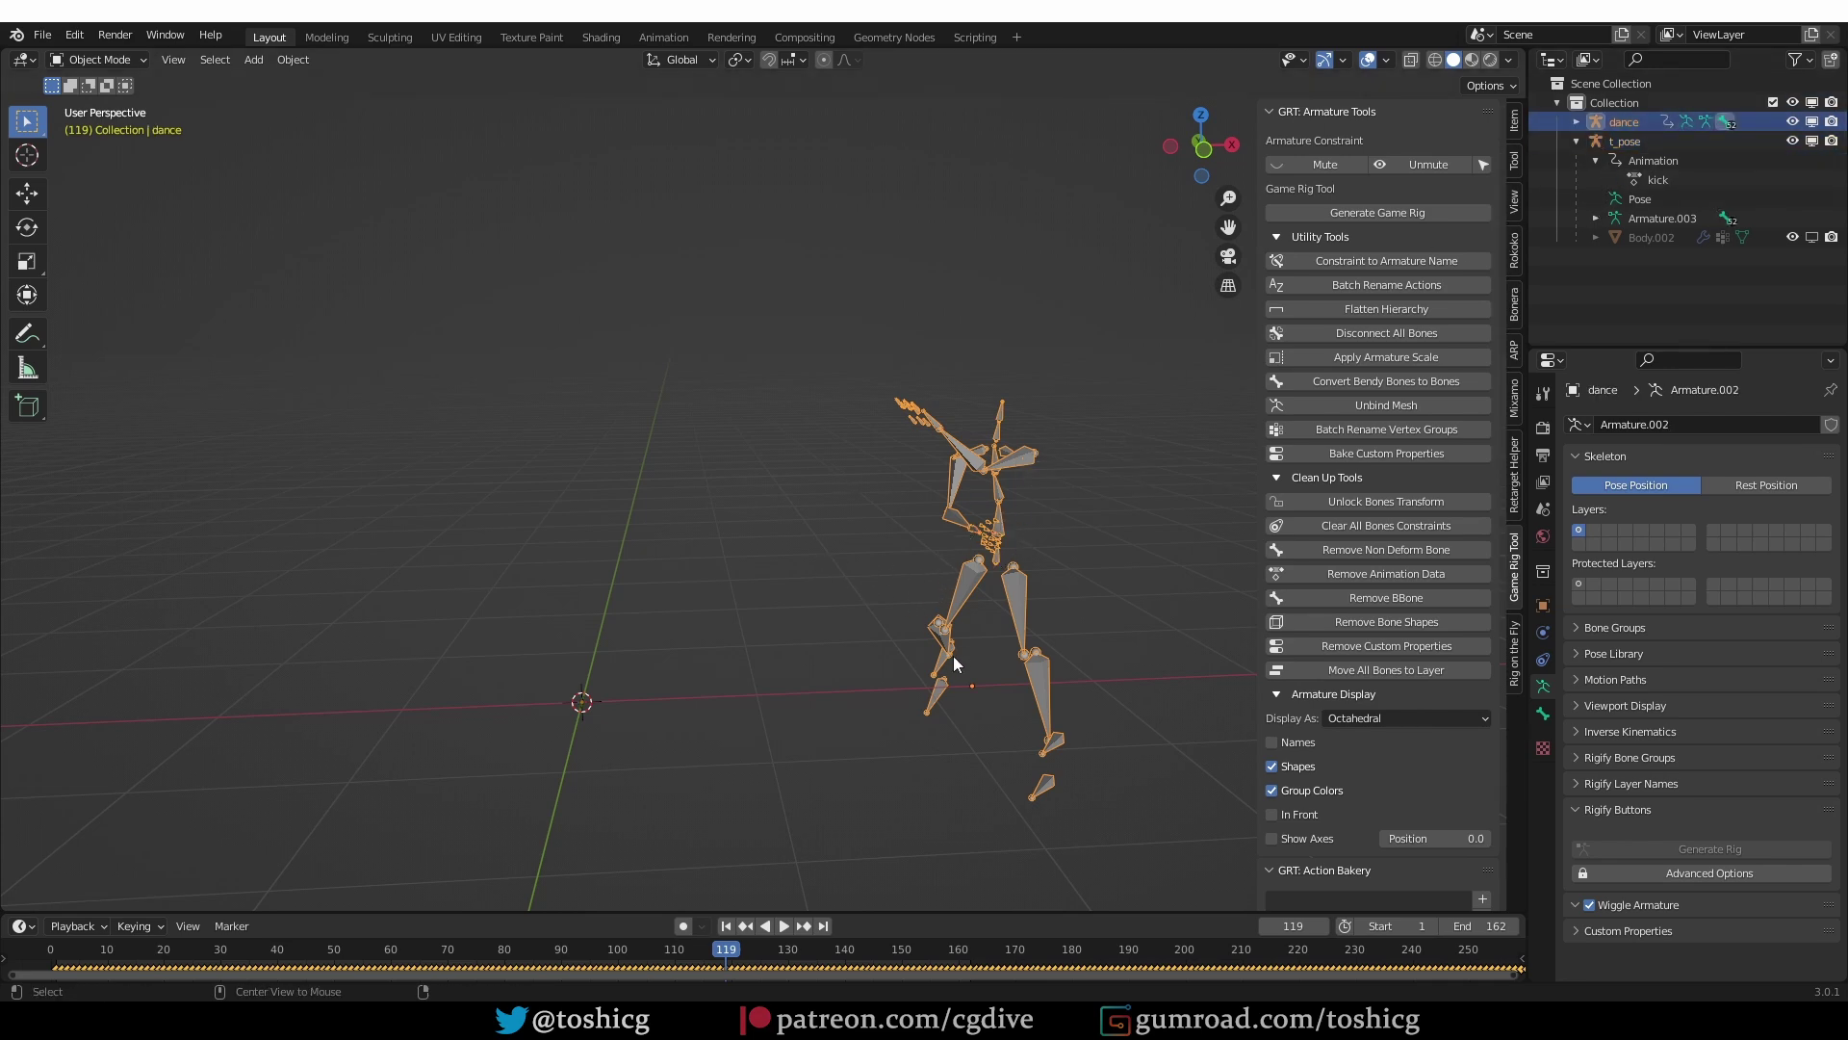
key(alt+g)
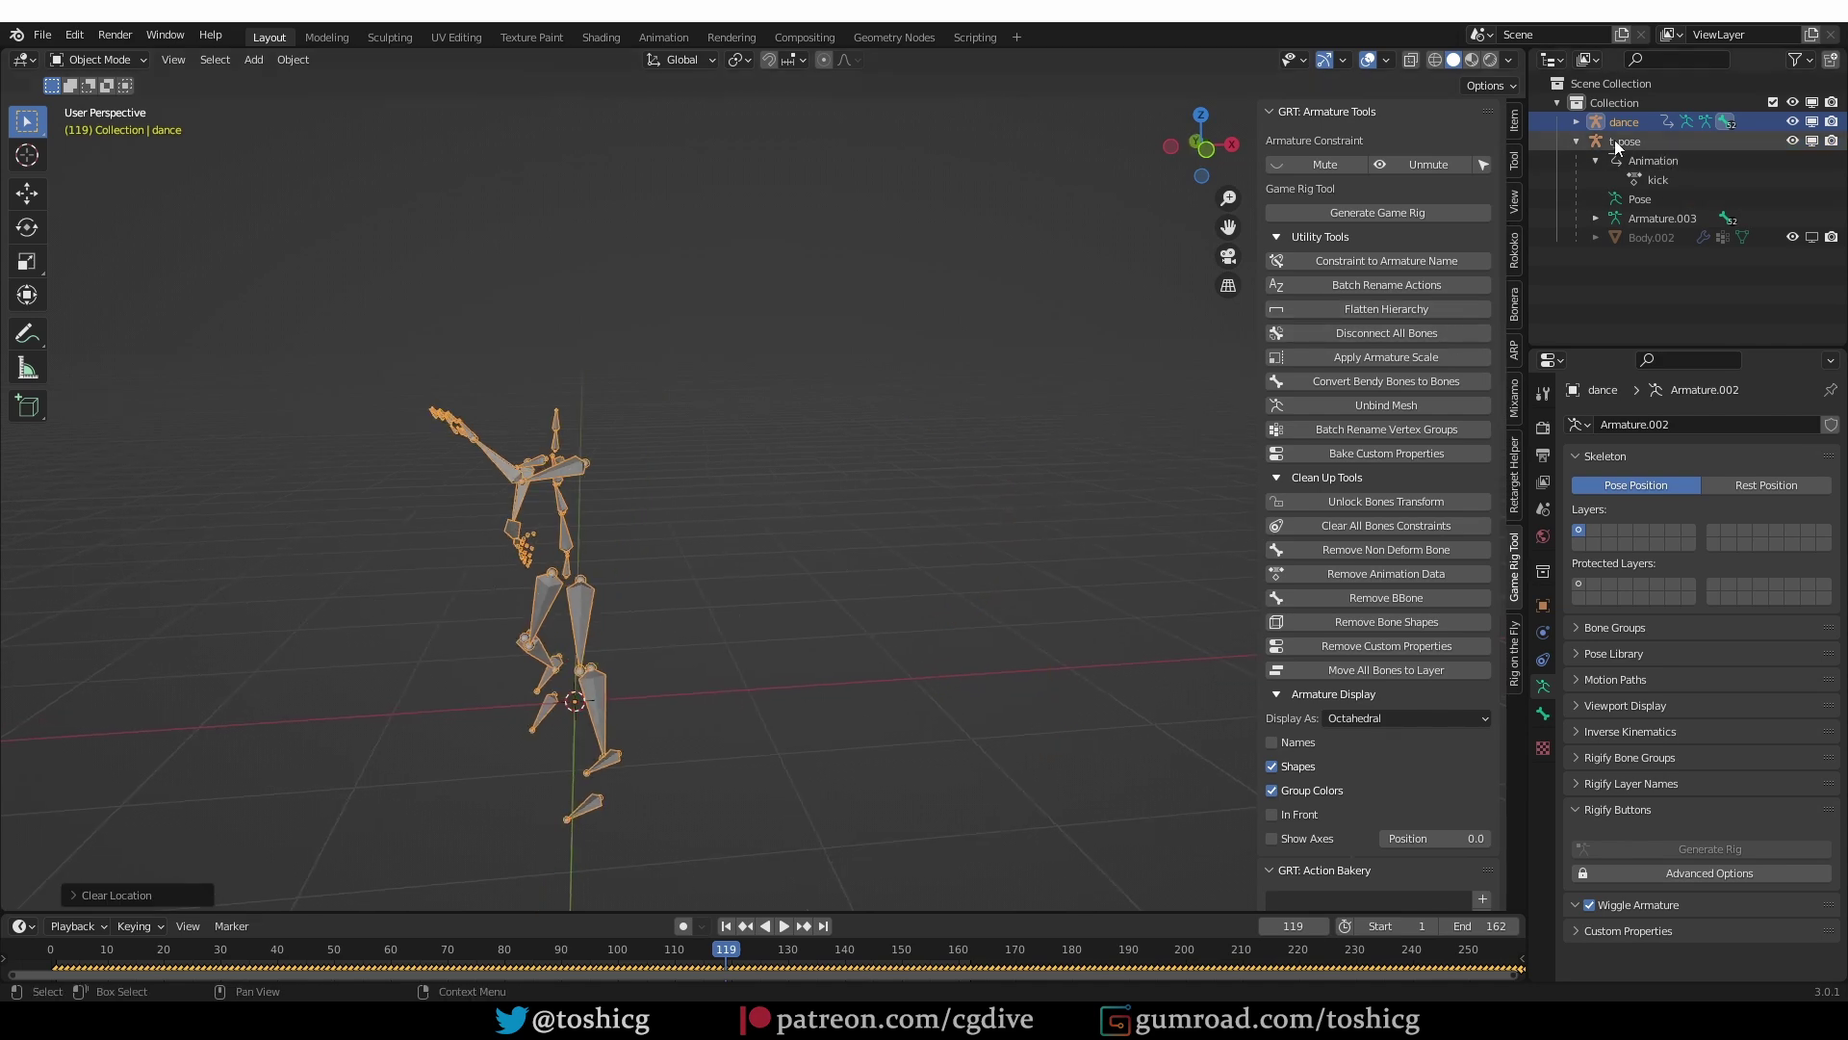
click(1617, 144)
key(ctrl+Tab)
click(763, 493)
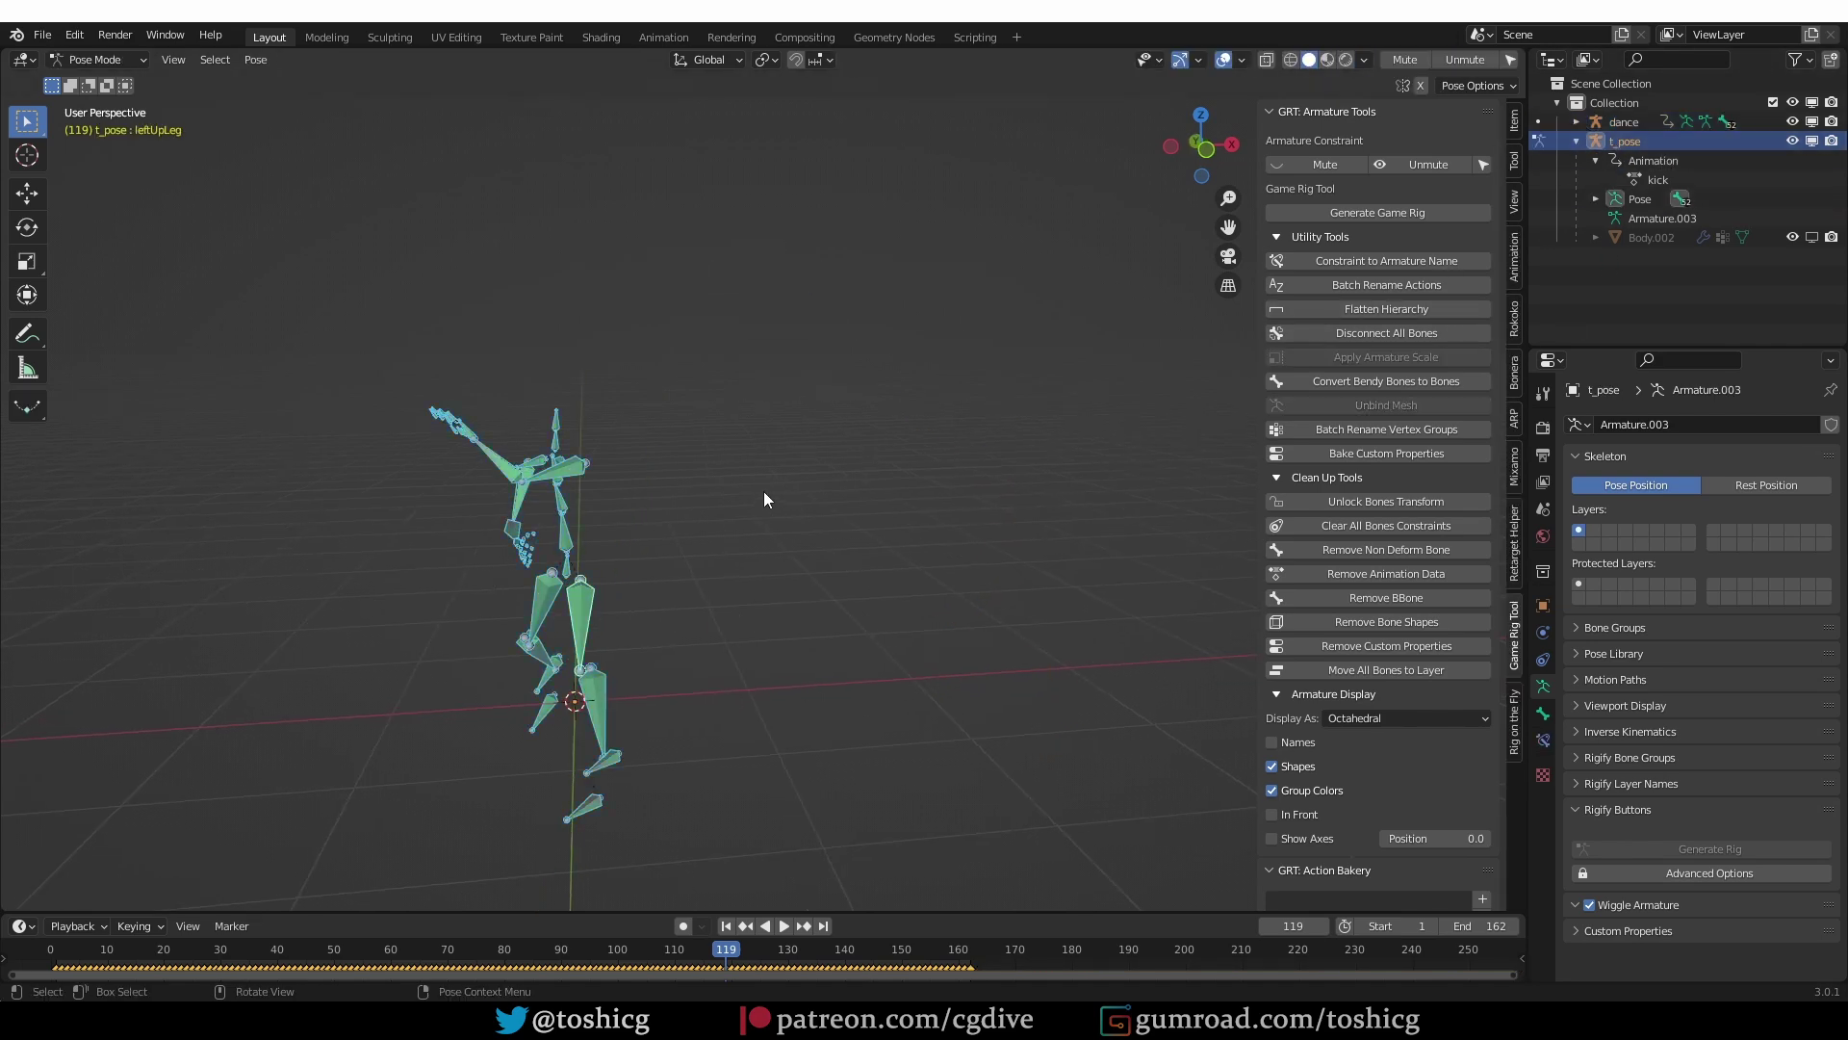
click(255, 60)
Step: Locate the last keyframe of the dance armature's animation and set the scene's end frame to 320
mouse_move(284, 137)
drag(726, 951, 1020, 924)
key(ctrl+Tab)
click(1621, 122)
key(ctrl+Tab)
scroll(1136, 953, down, 4)
drag(1161, 974, 1206, 953)
click(1482, 925)
text(320)
key(Return)
key(ctrl+Tab)
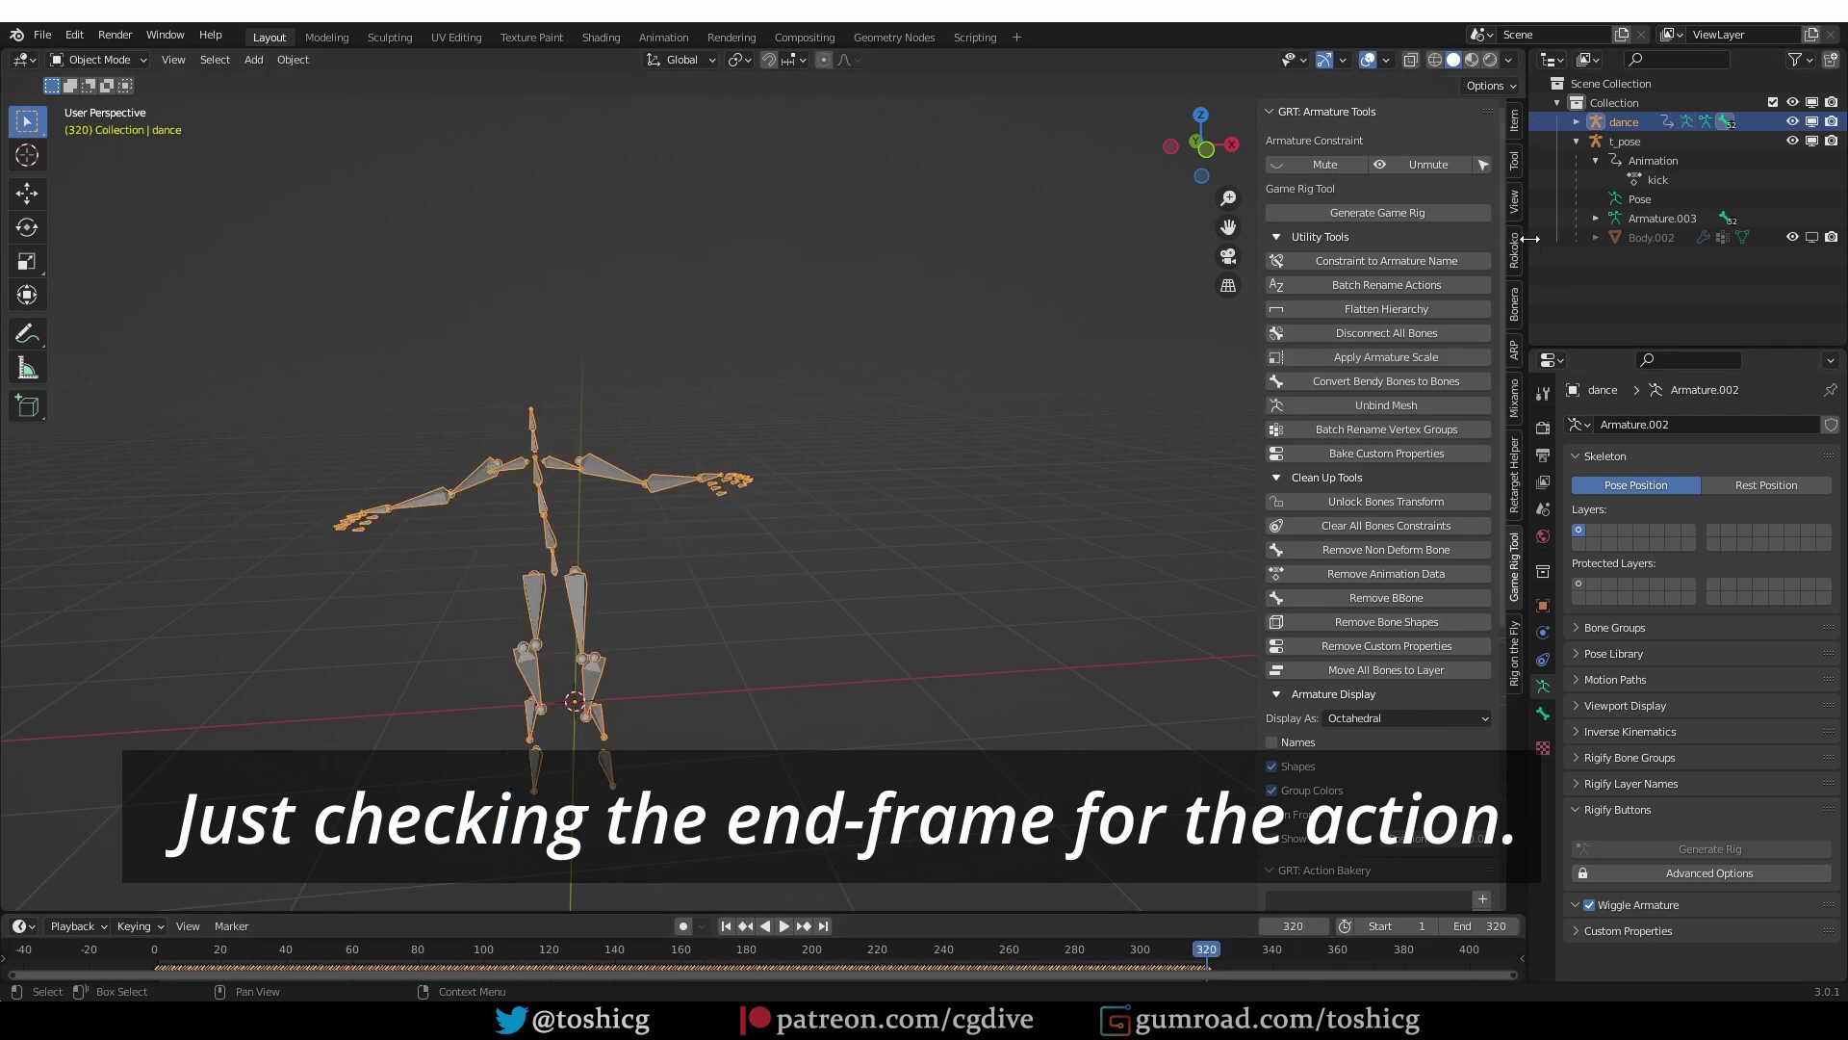
Step: Bake t_pose's action in Pose Mode over frames 1 to 320 with Only Selected Bones, Visual Keying, Clear Constraints and Pose data
click(1625, 142)
key(ctrl+Tab)
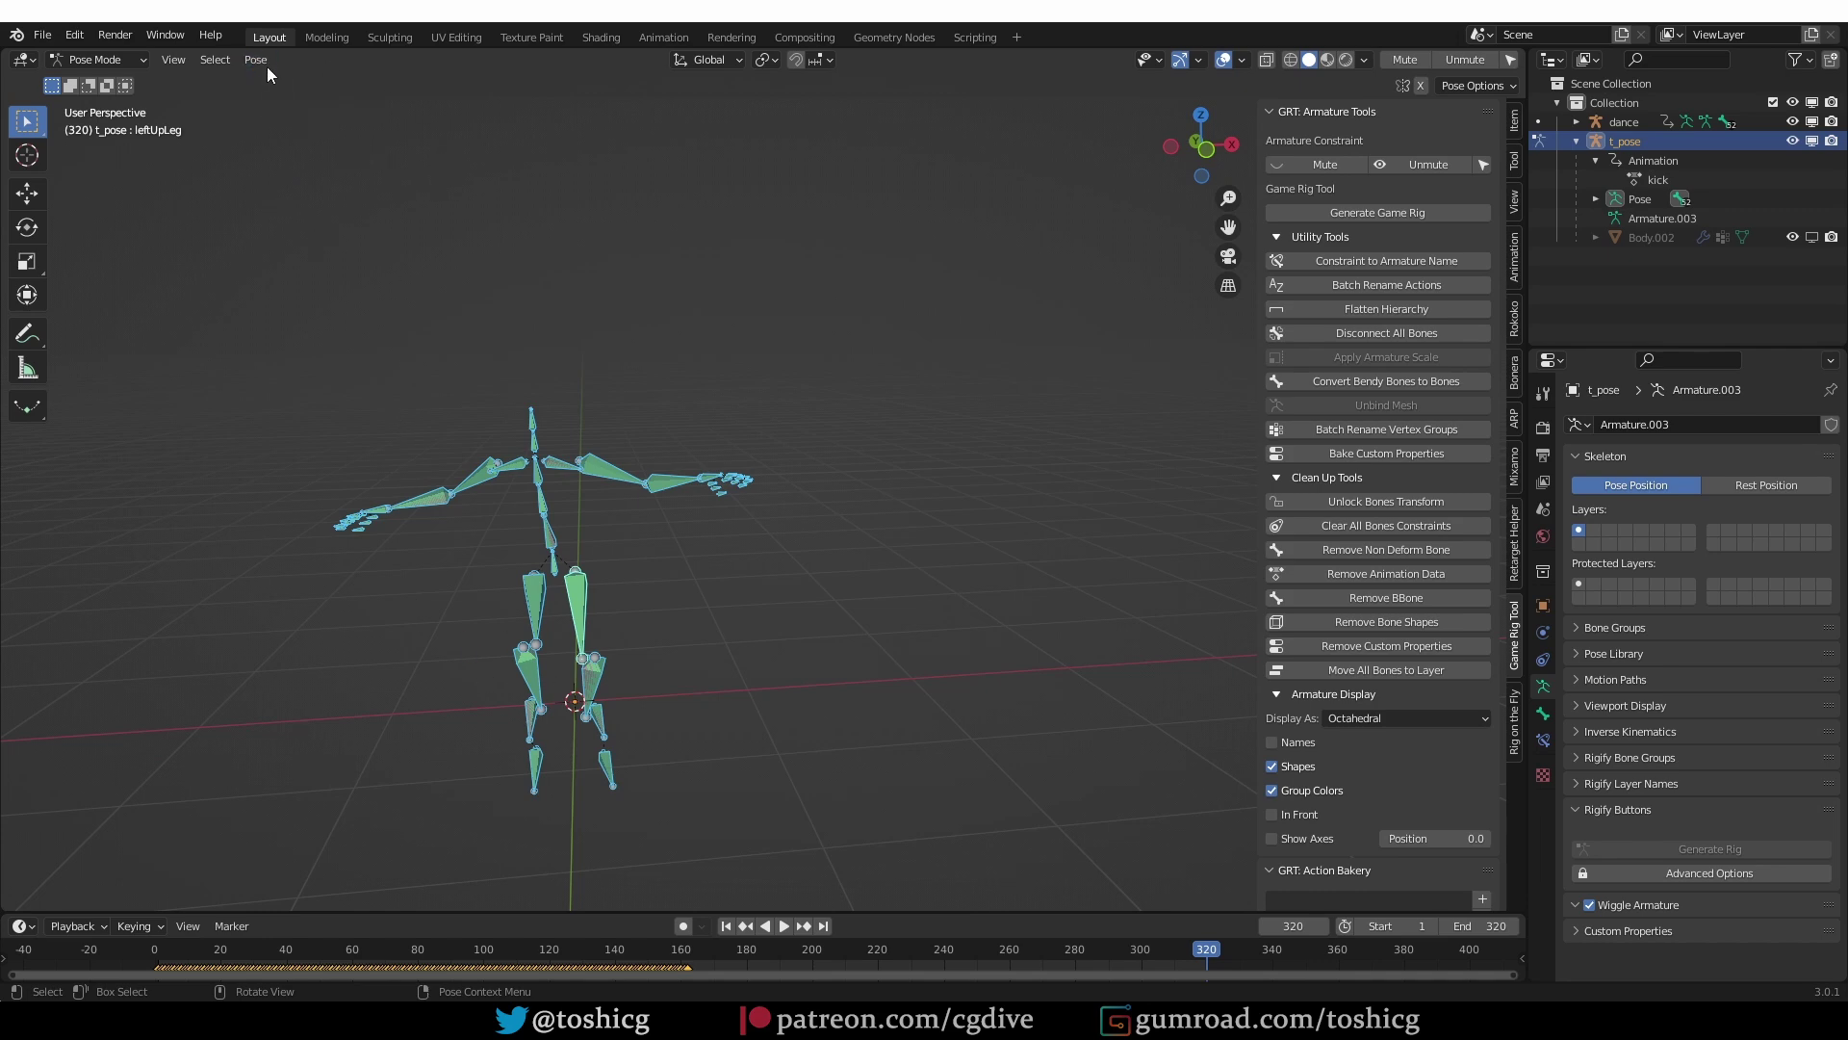
click(256, 60)
mouse_move(308, 168)
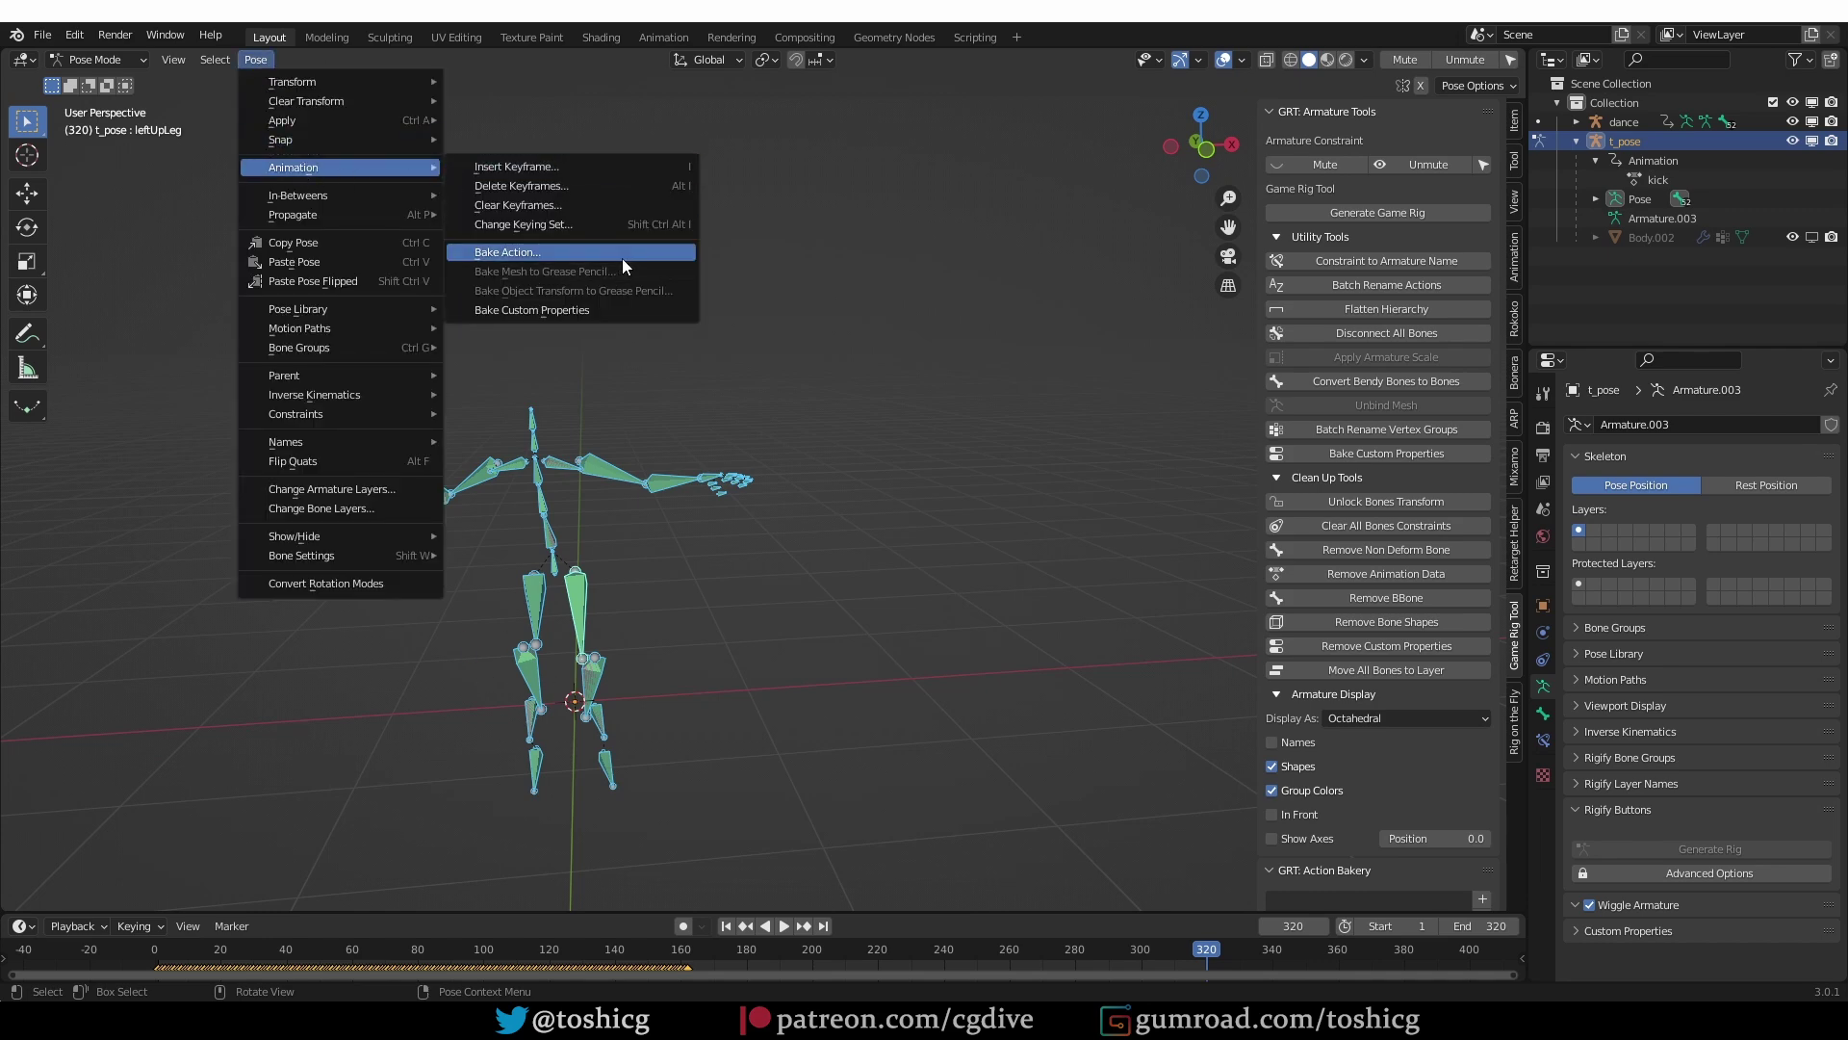
click(622, 252)
click(637, 508)
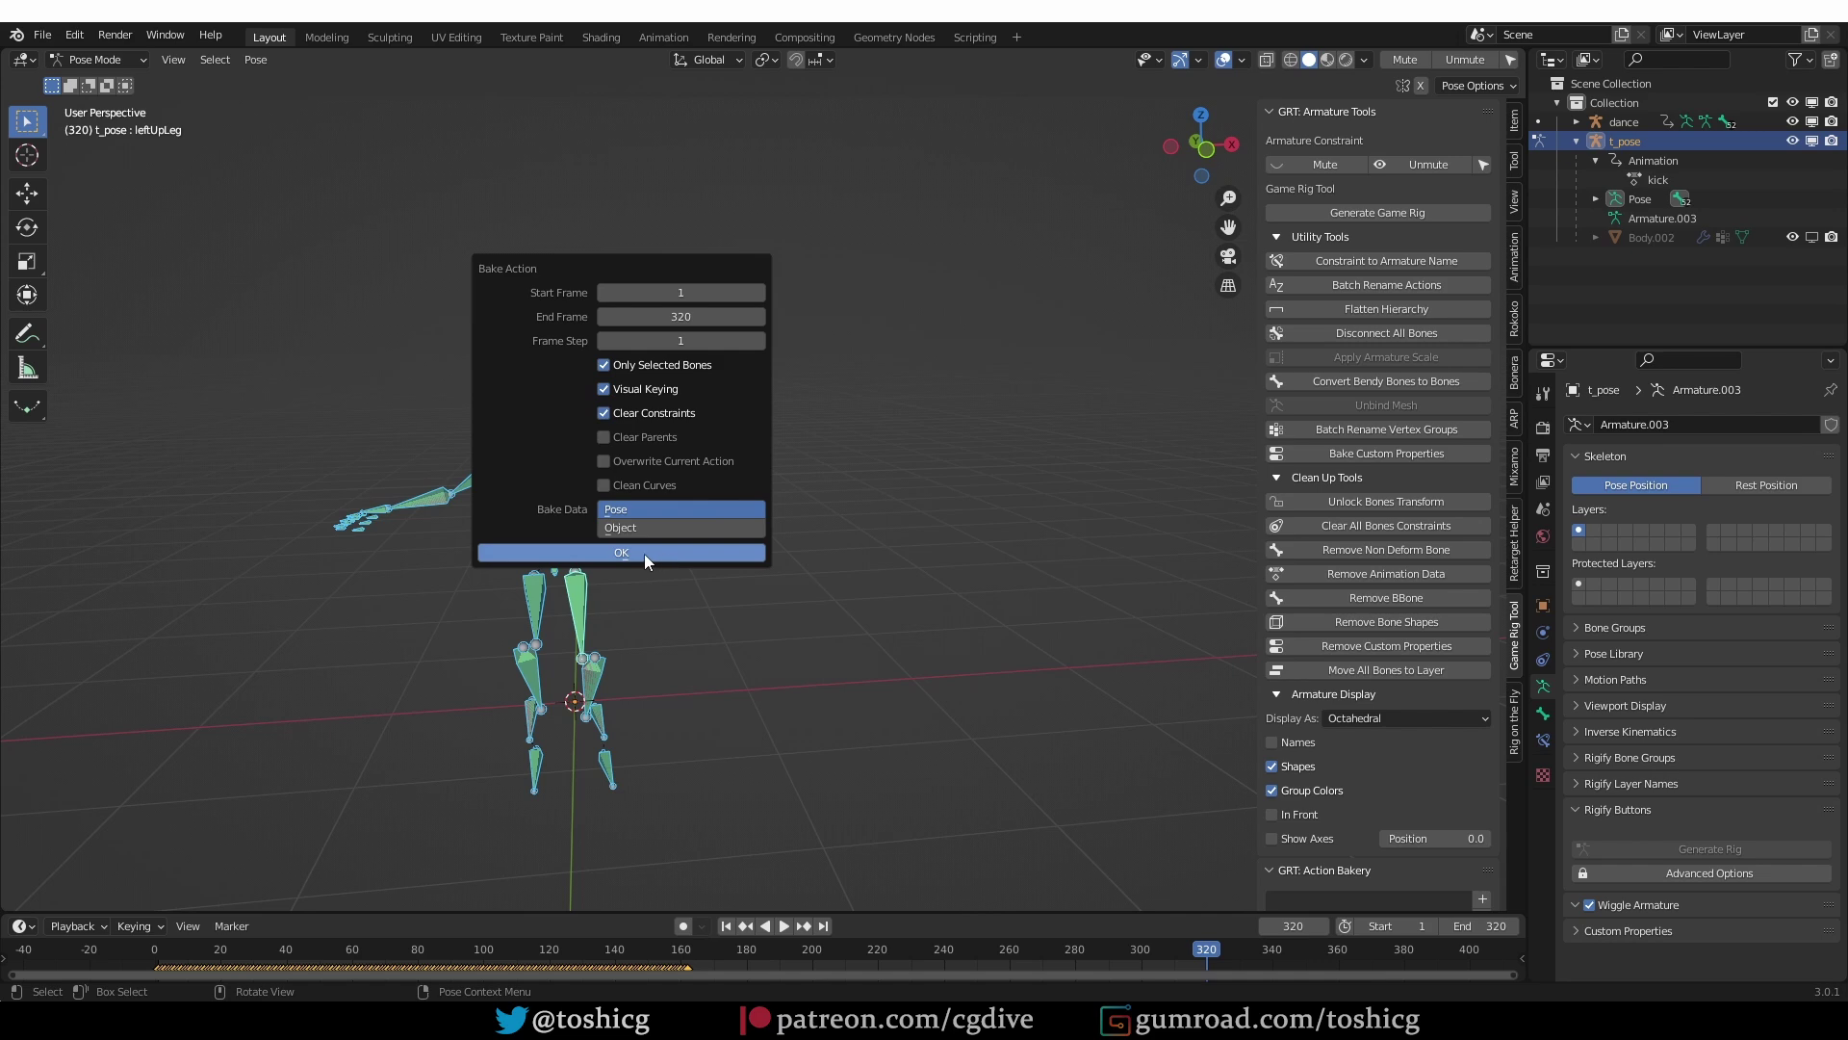
key(Return)
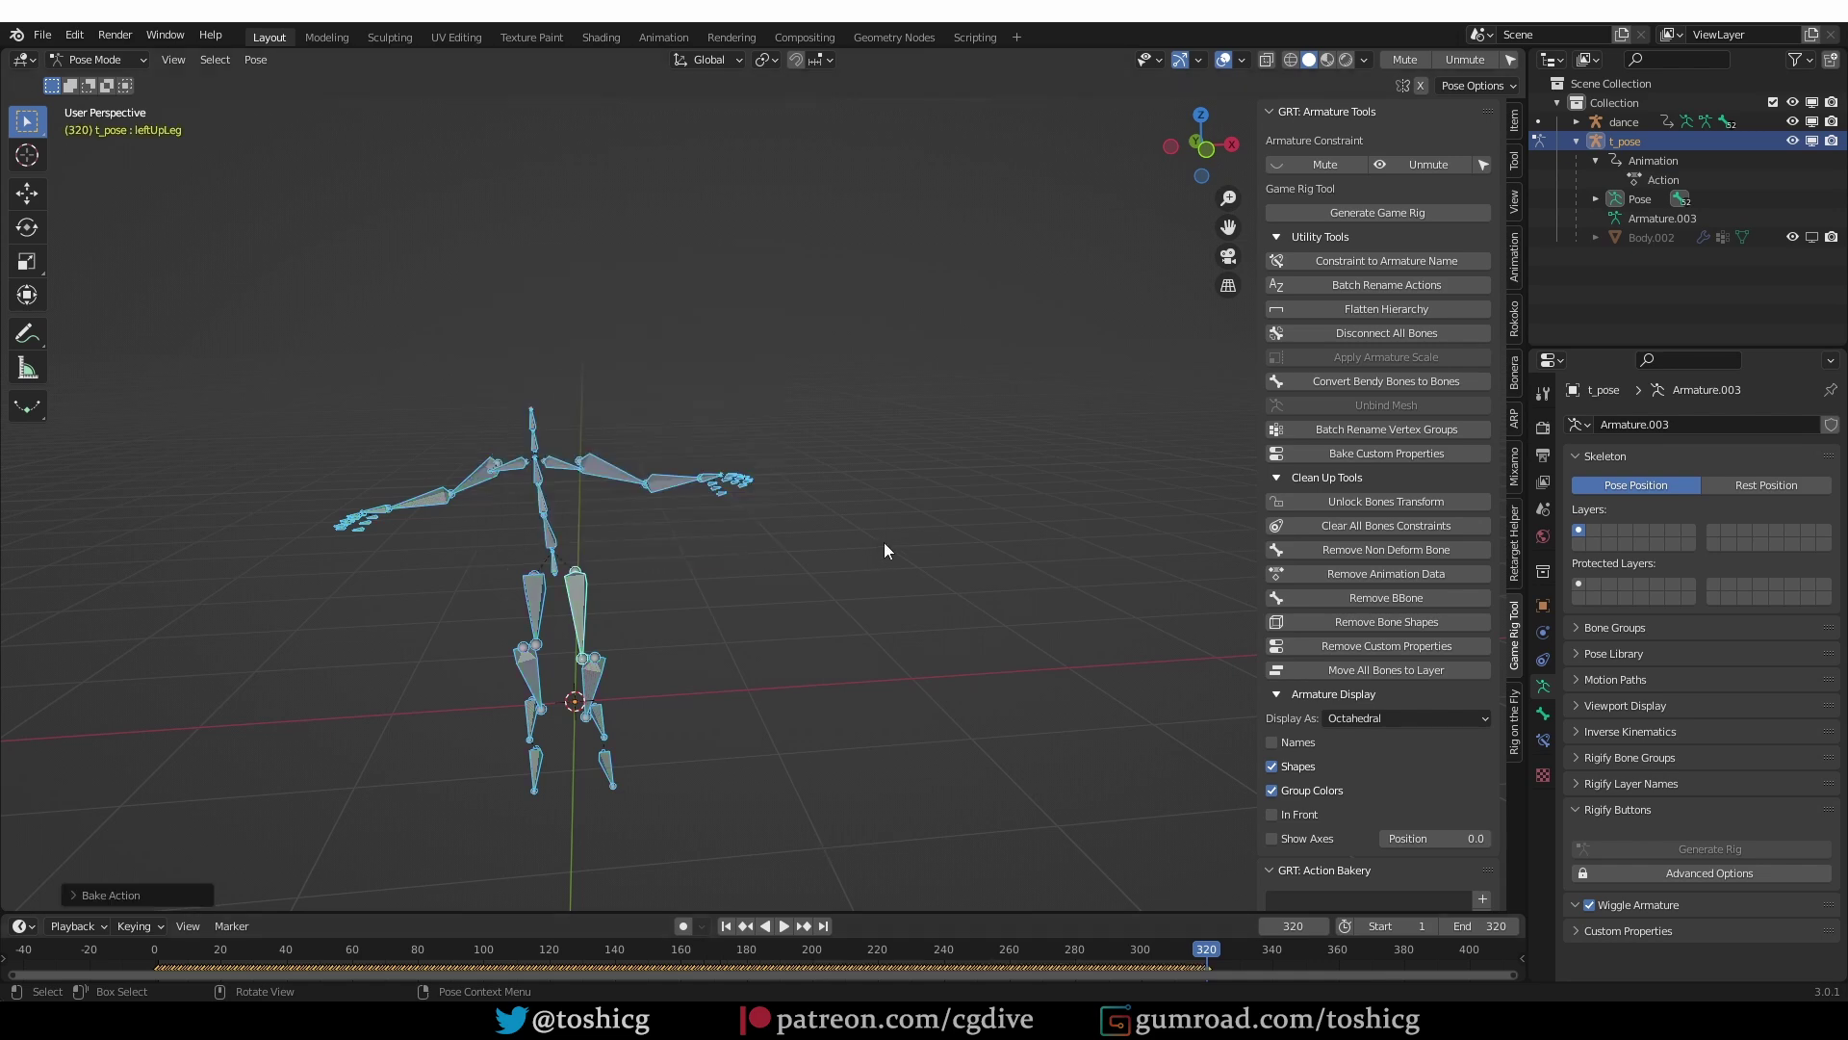
Step: Play back the baked dance from its first frame and delete the original dance armature in Object Mode
click(727, 926)
click(784, 926)
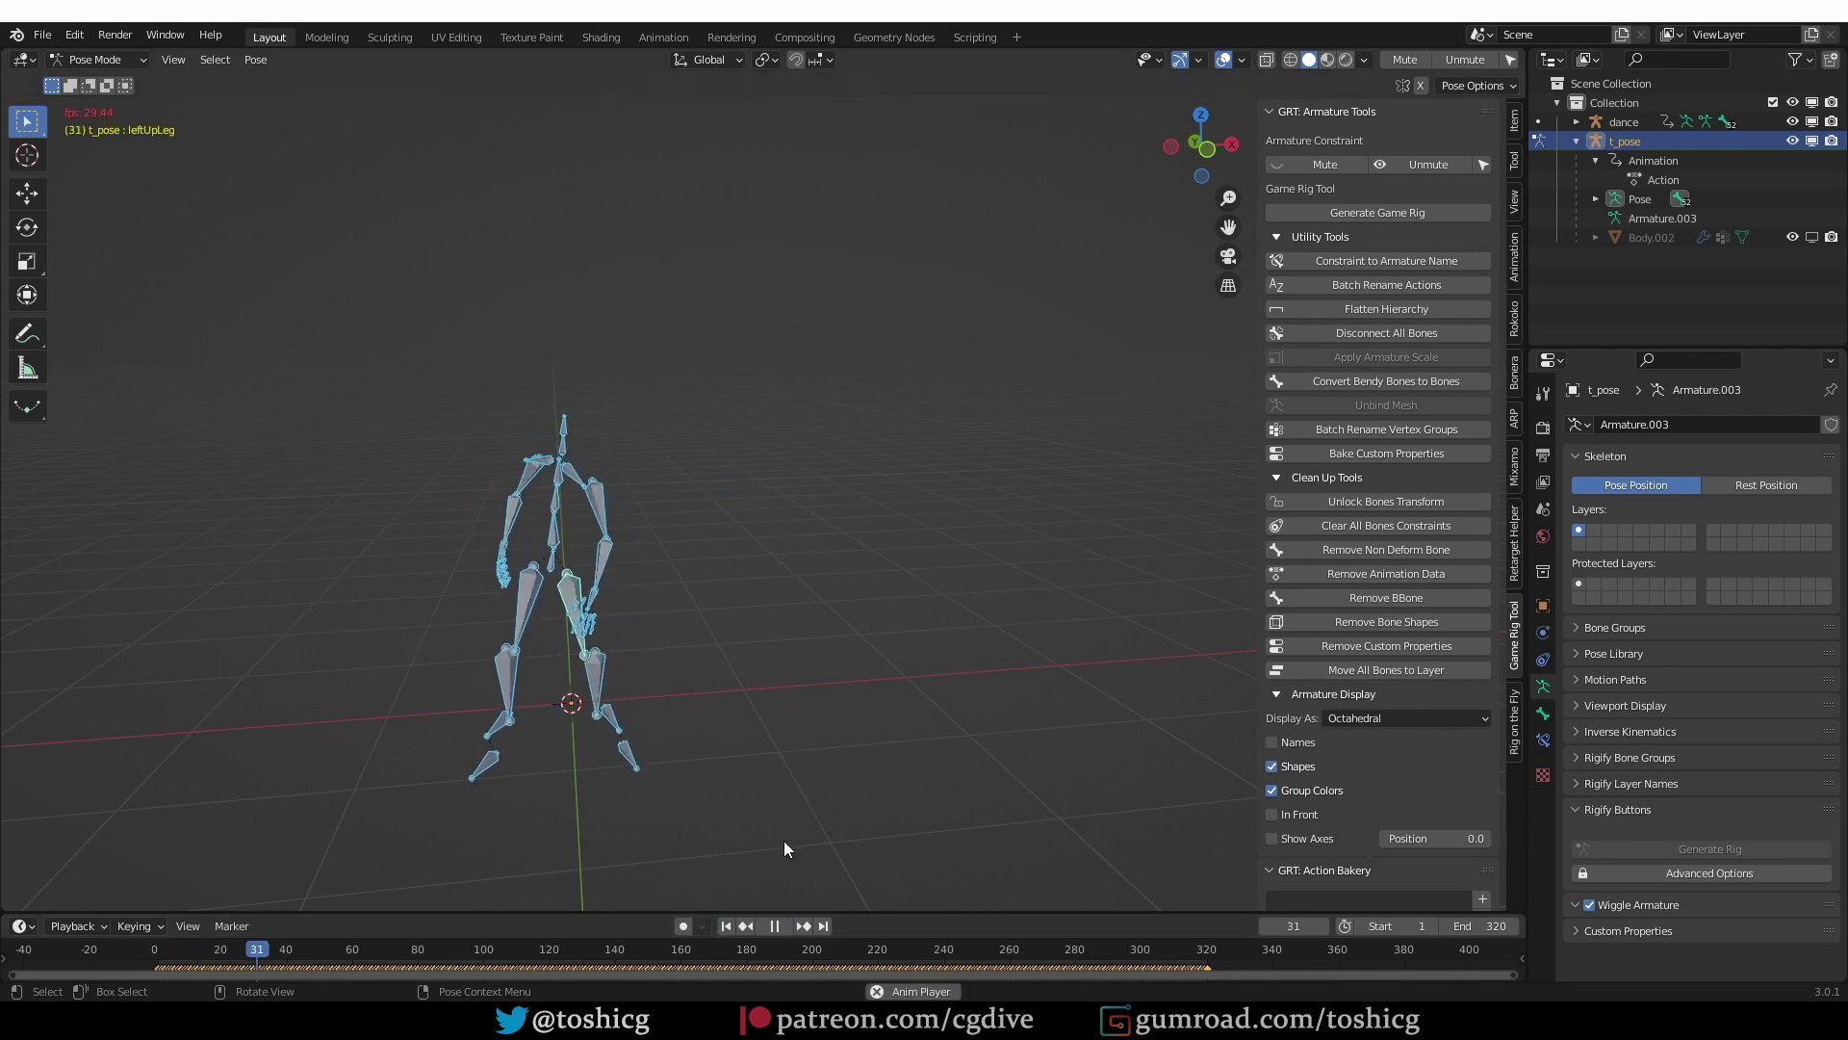
key(ctrl+Tab)
key(space)
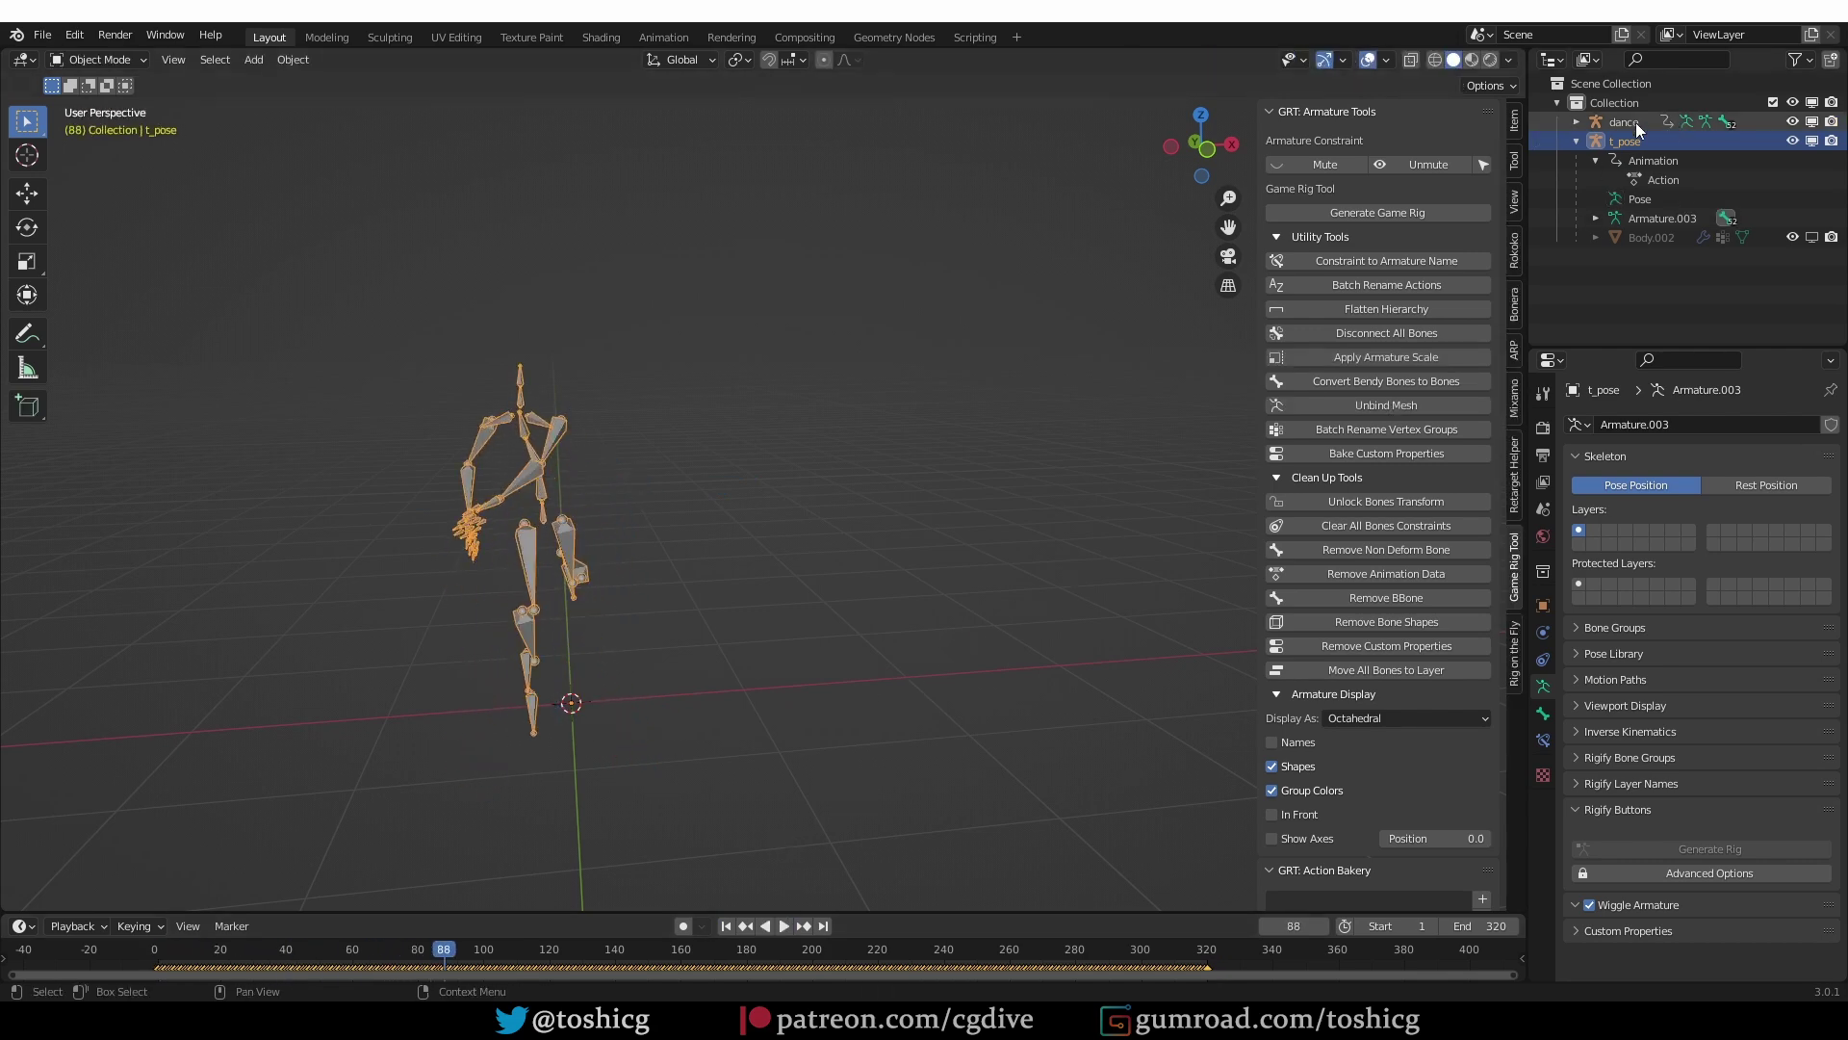
click(1634, 121)
key(Delete)
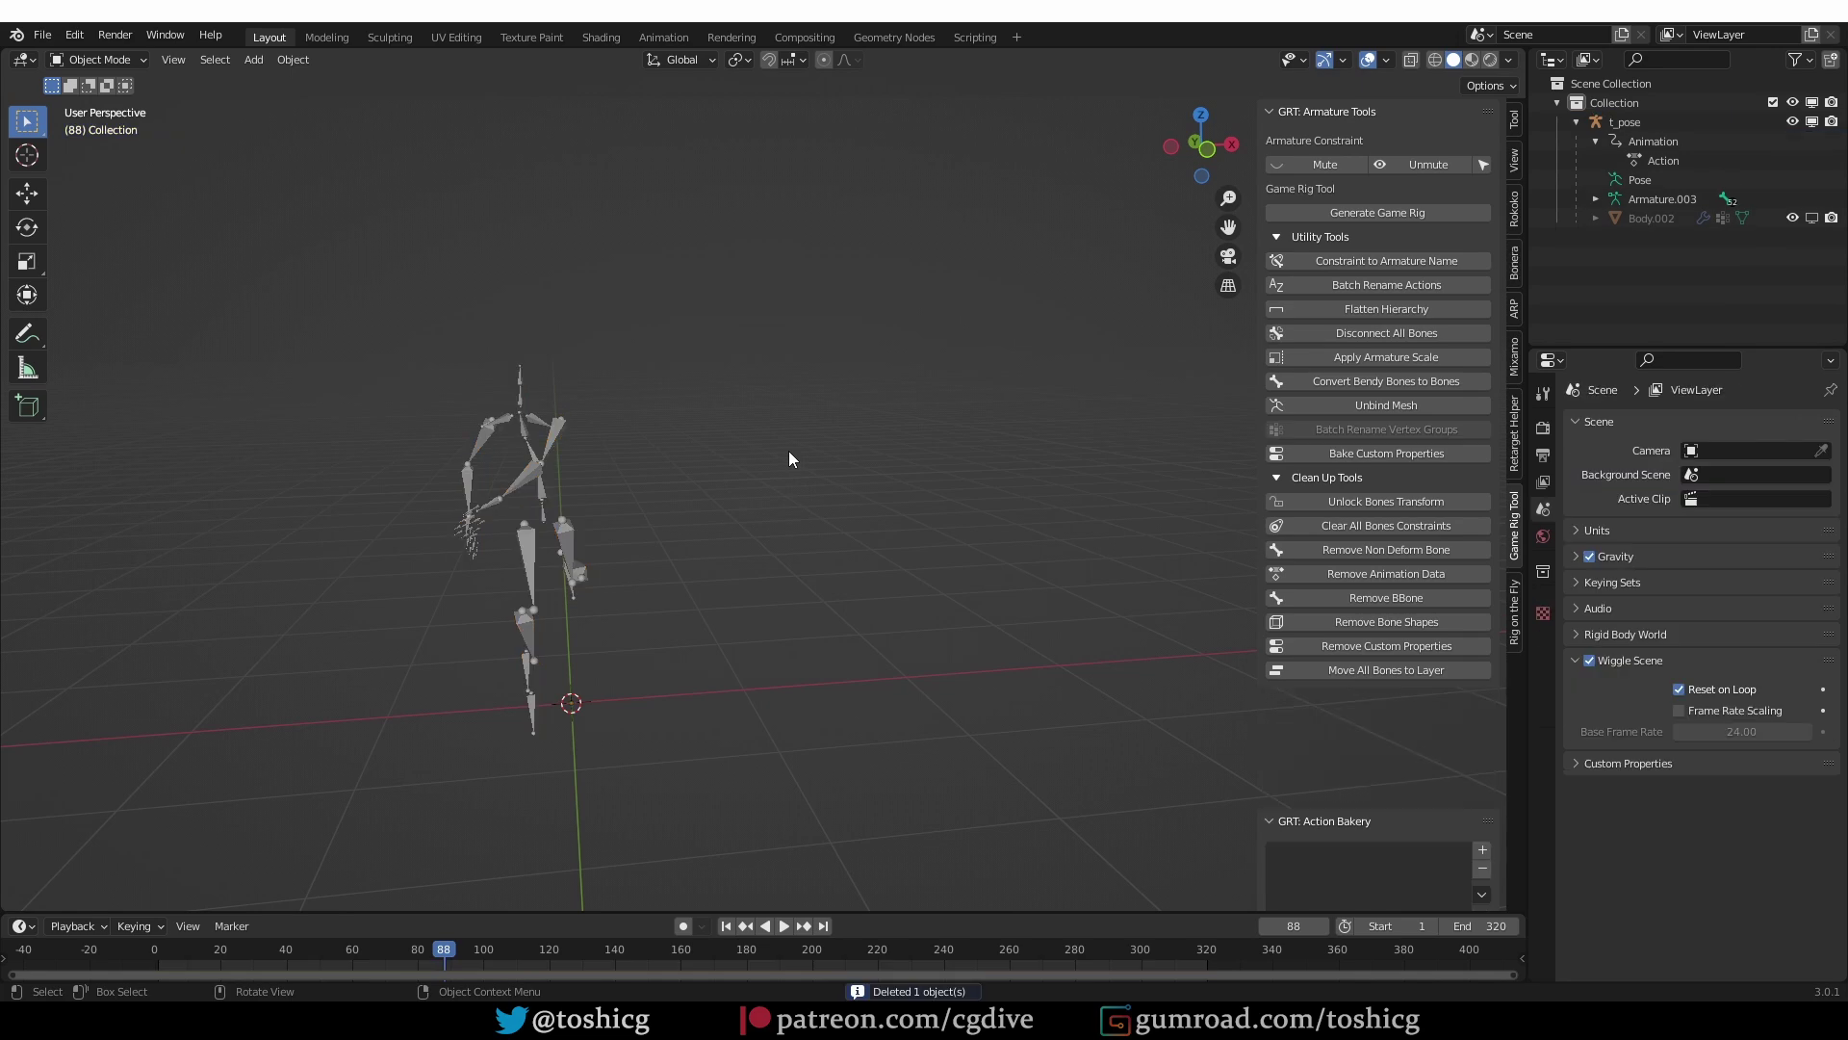
Step: Rename the t_pose armature's newly baked action as dance
click(530, 674)
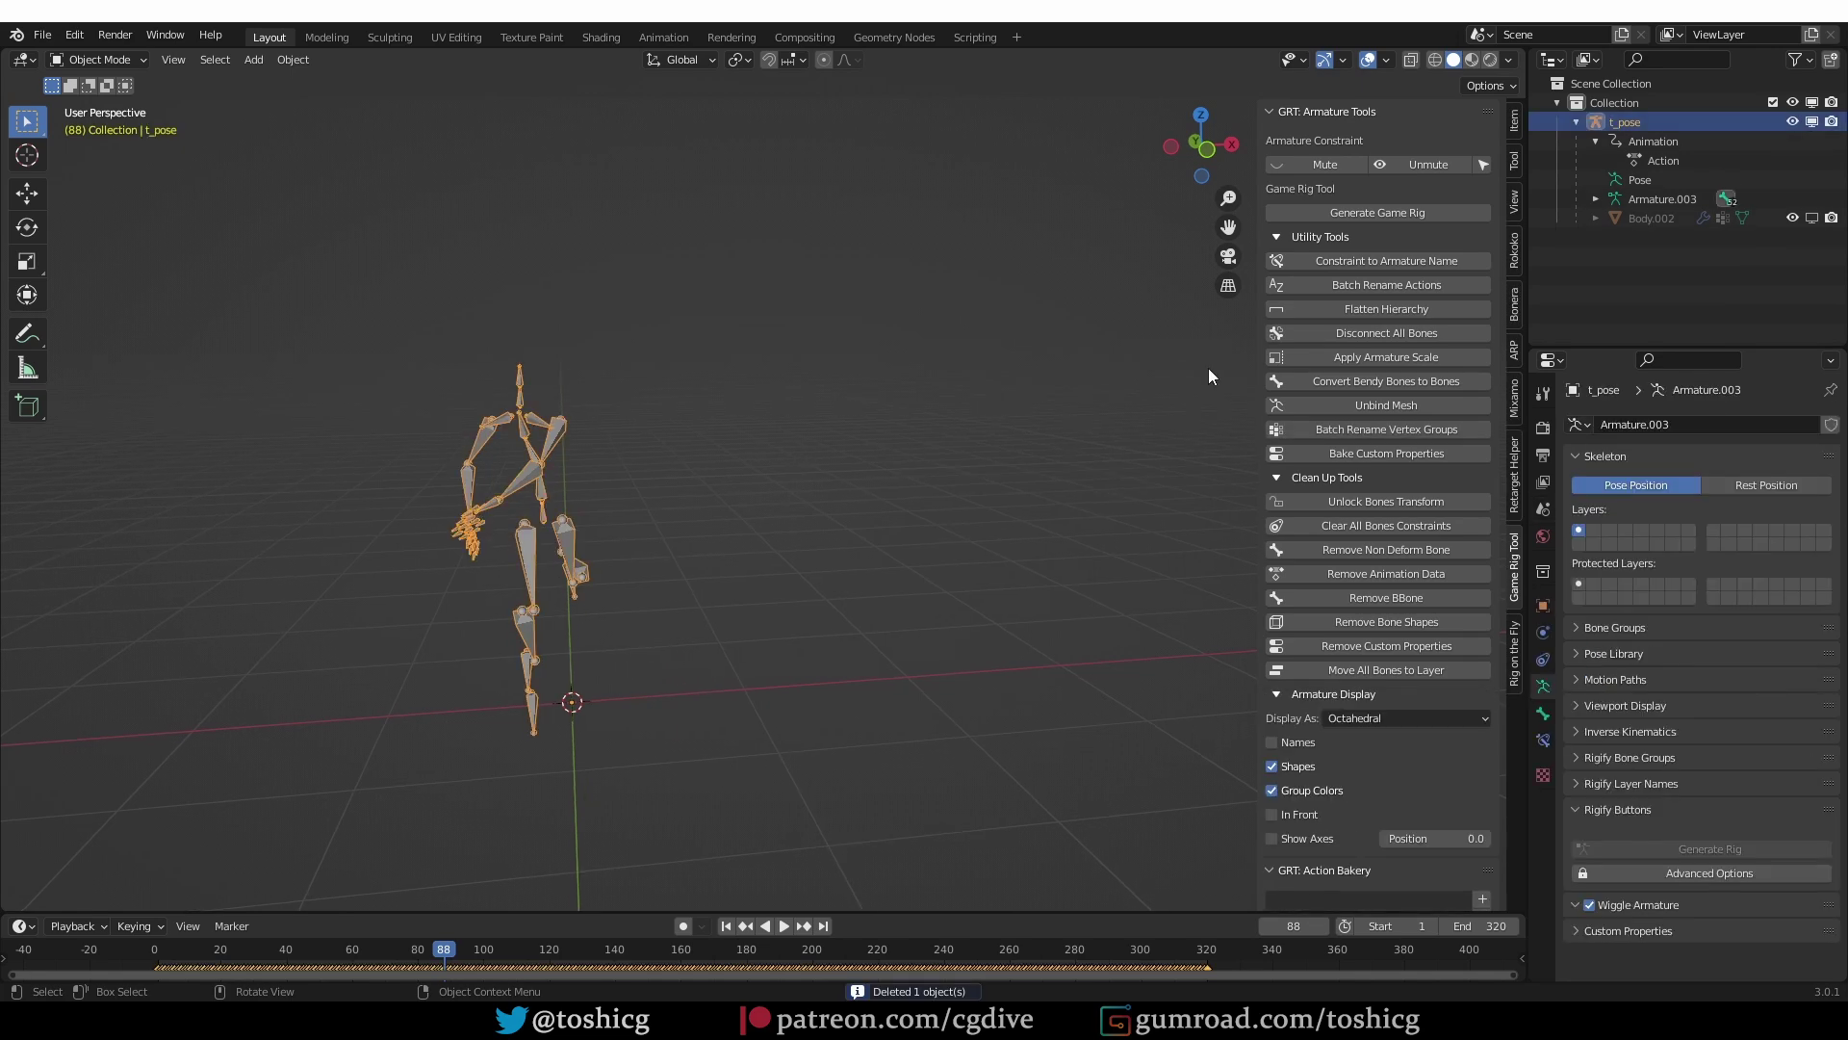
double_click(1672, 164)
text(dance)
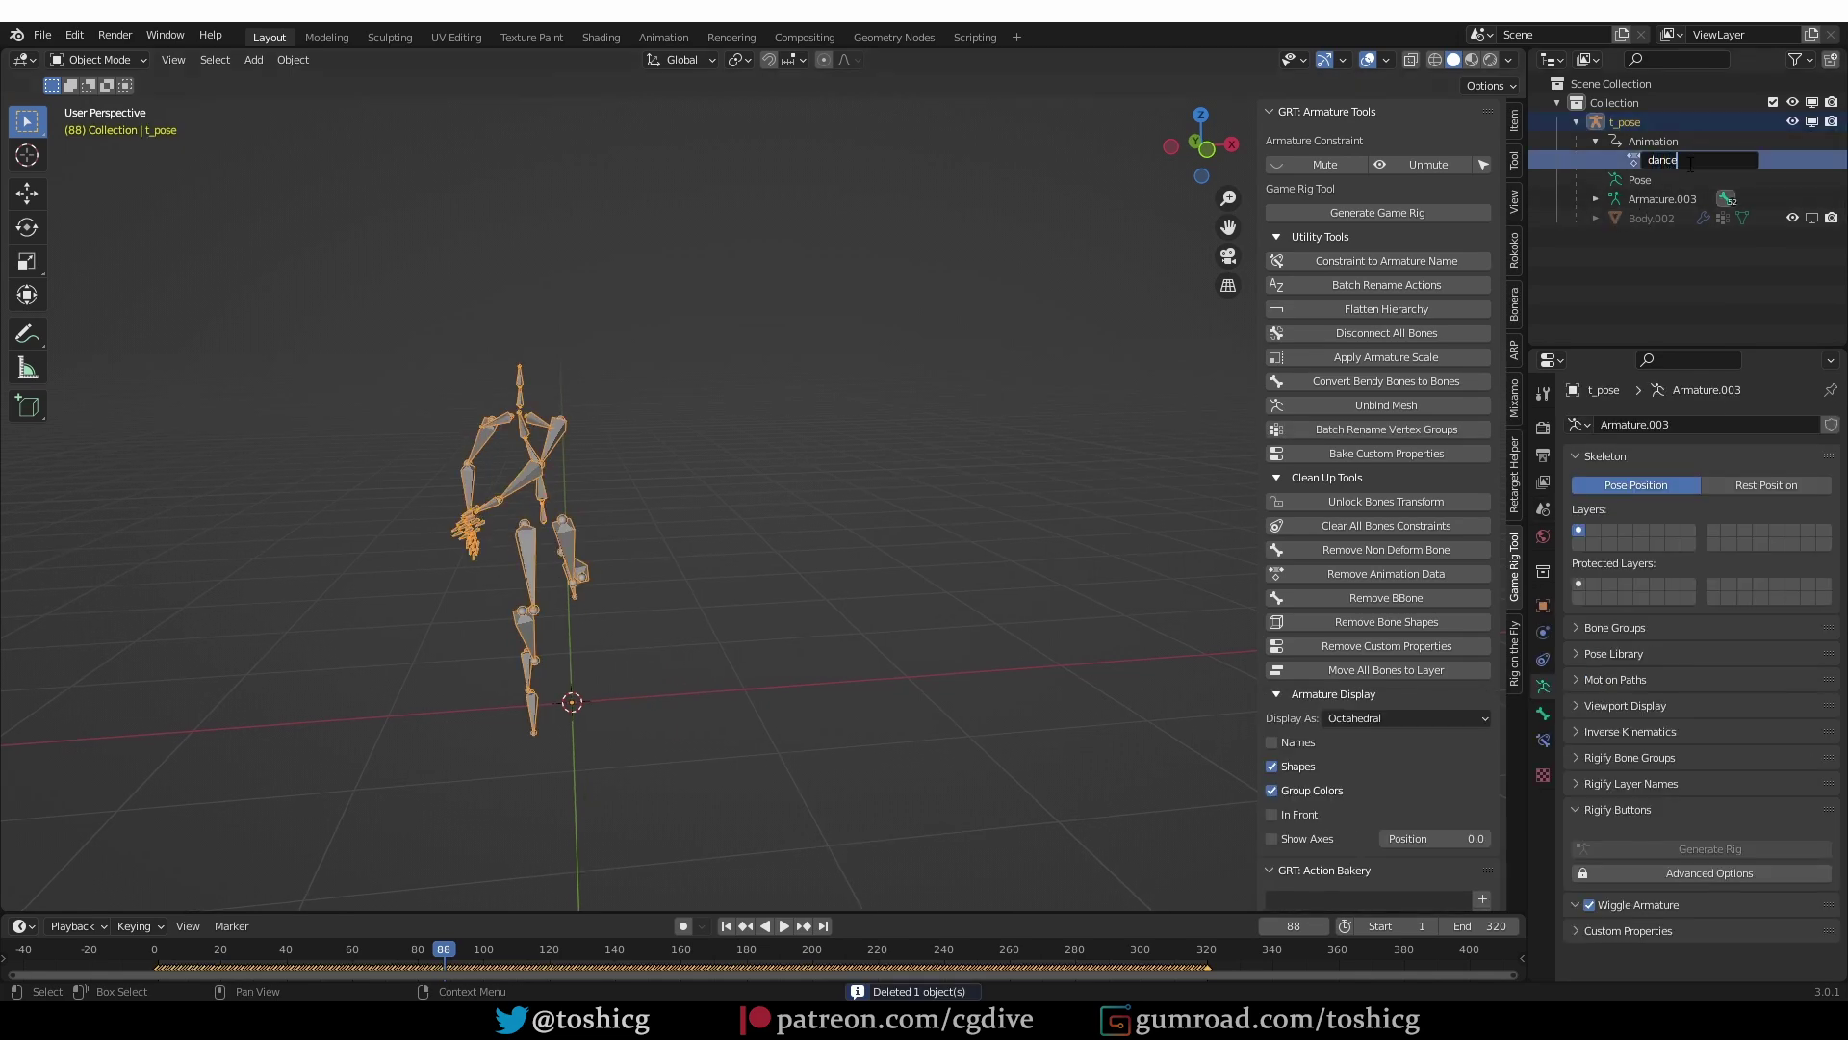
key(Return)
Step: Play back the dance action and check t_pose in Rest Position before returning it to Pose Position
key(space)
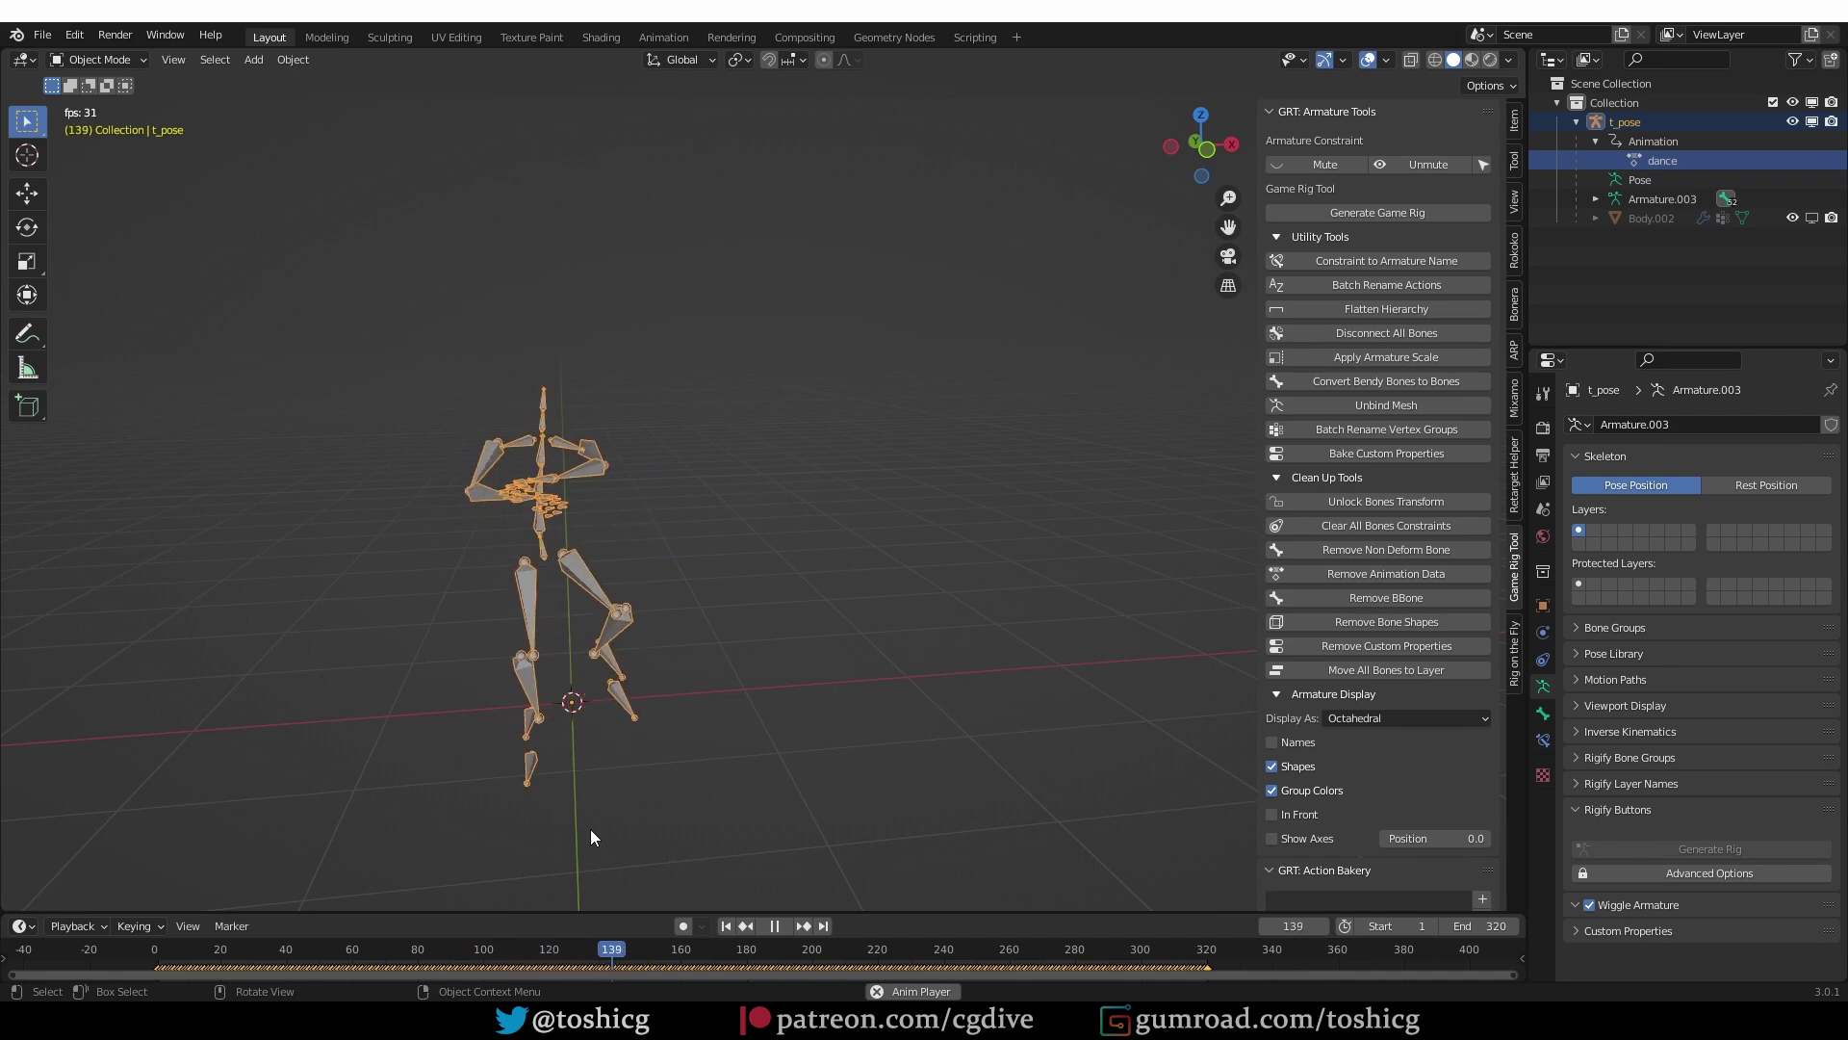
key(space)
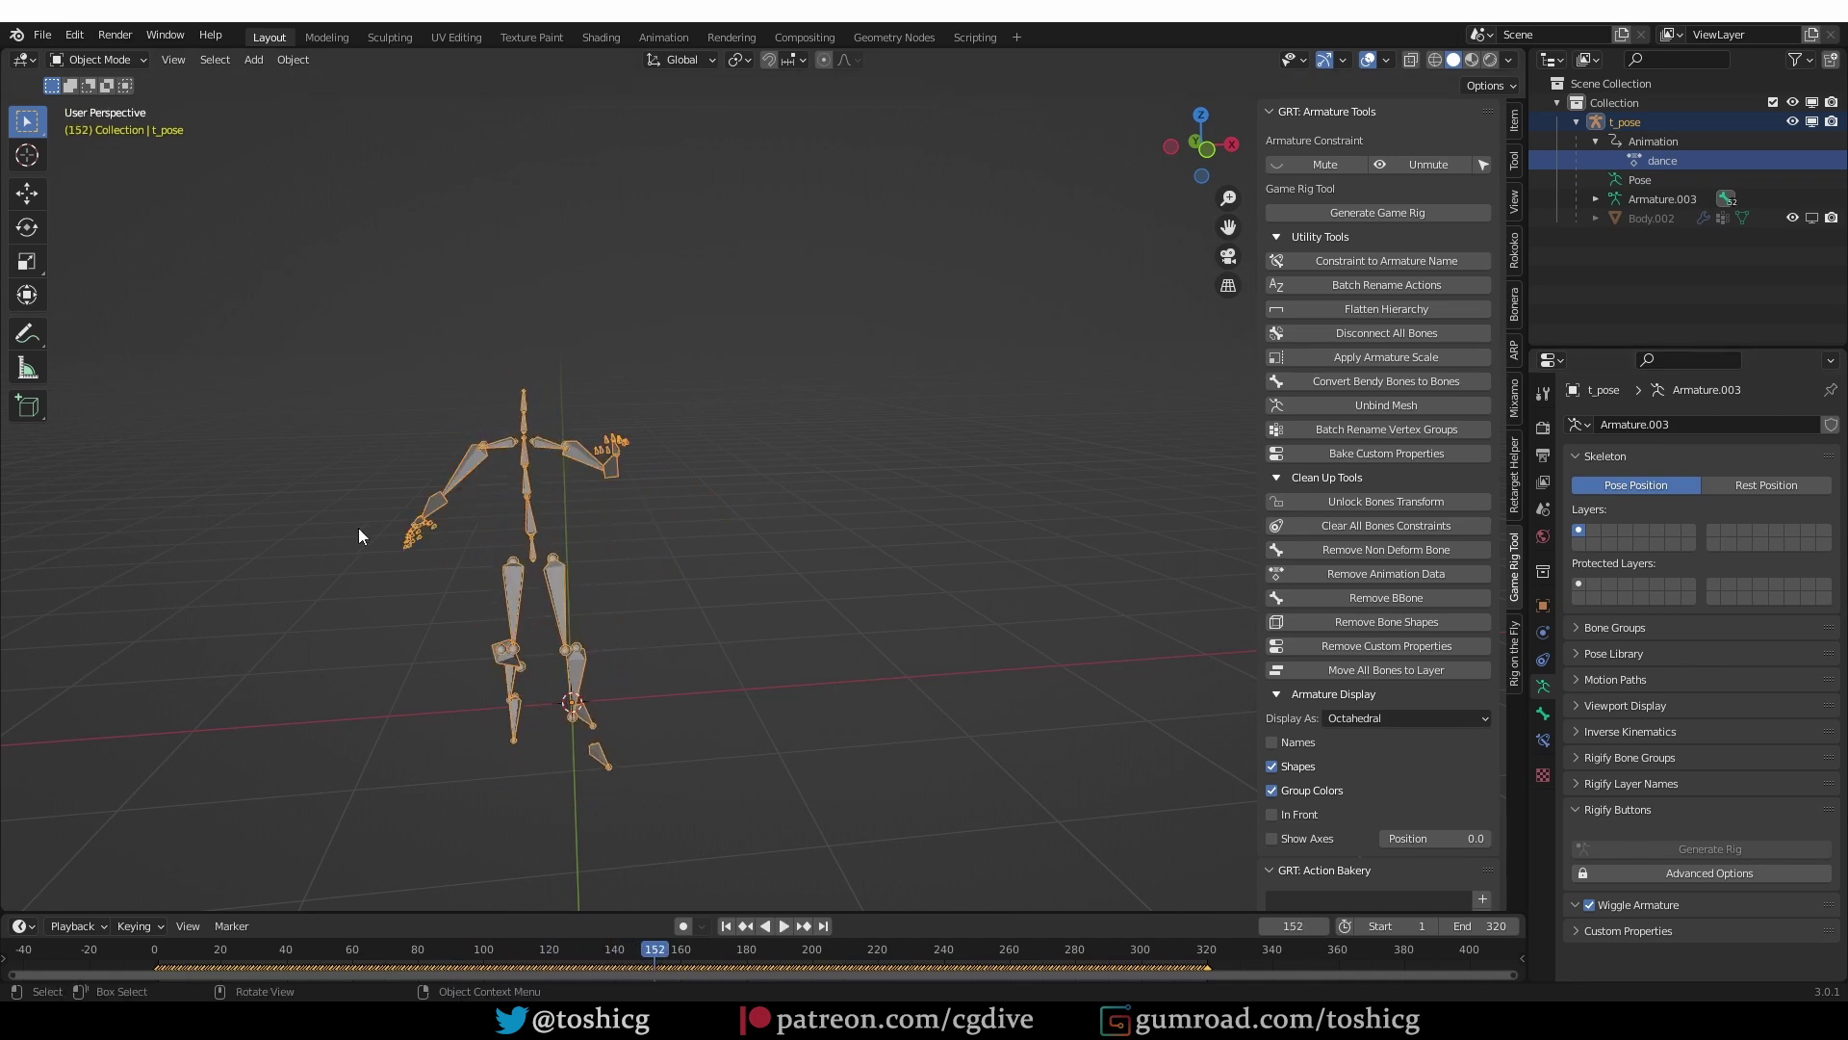
click(1760, 486)
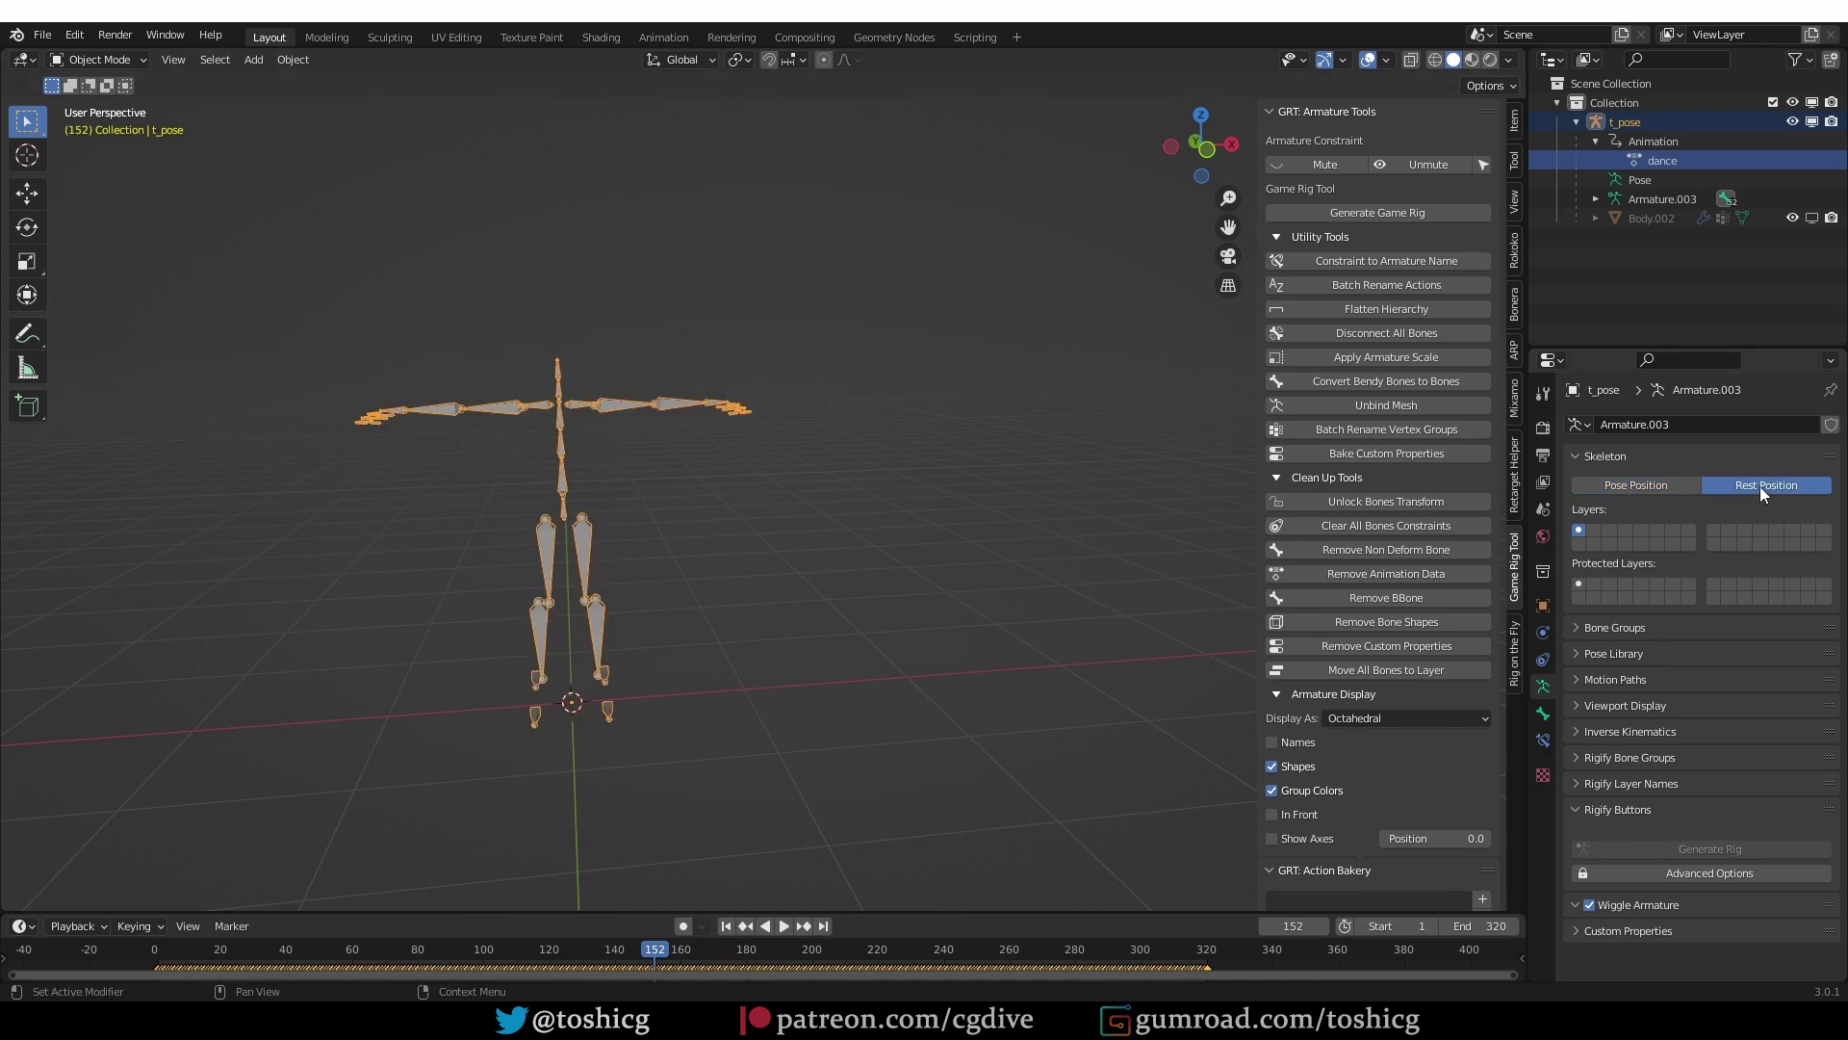
click(1636, 486)
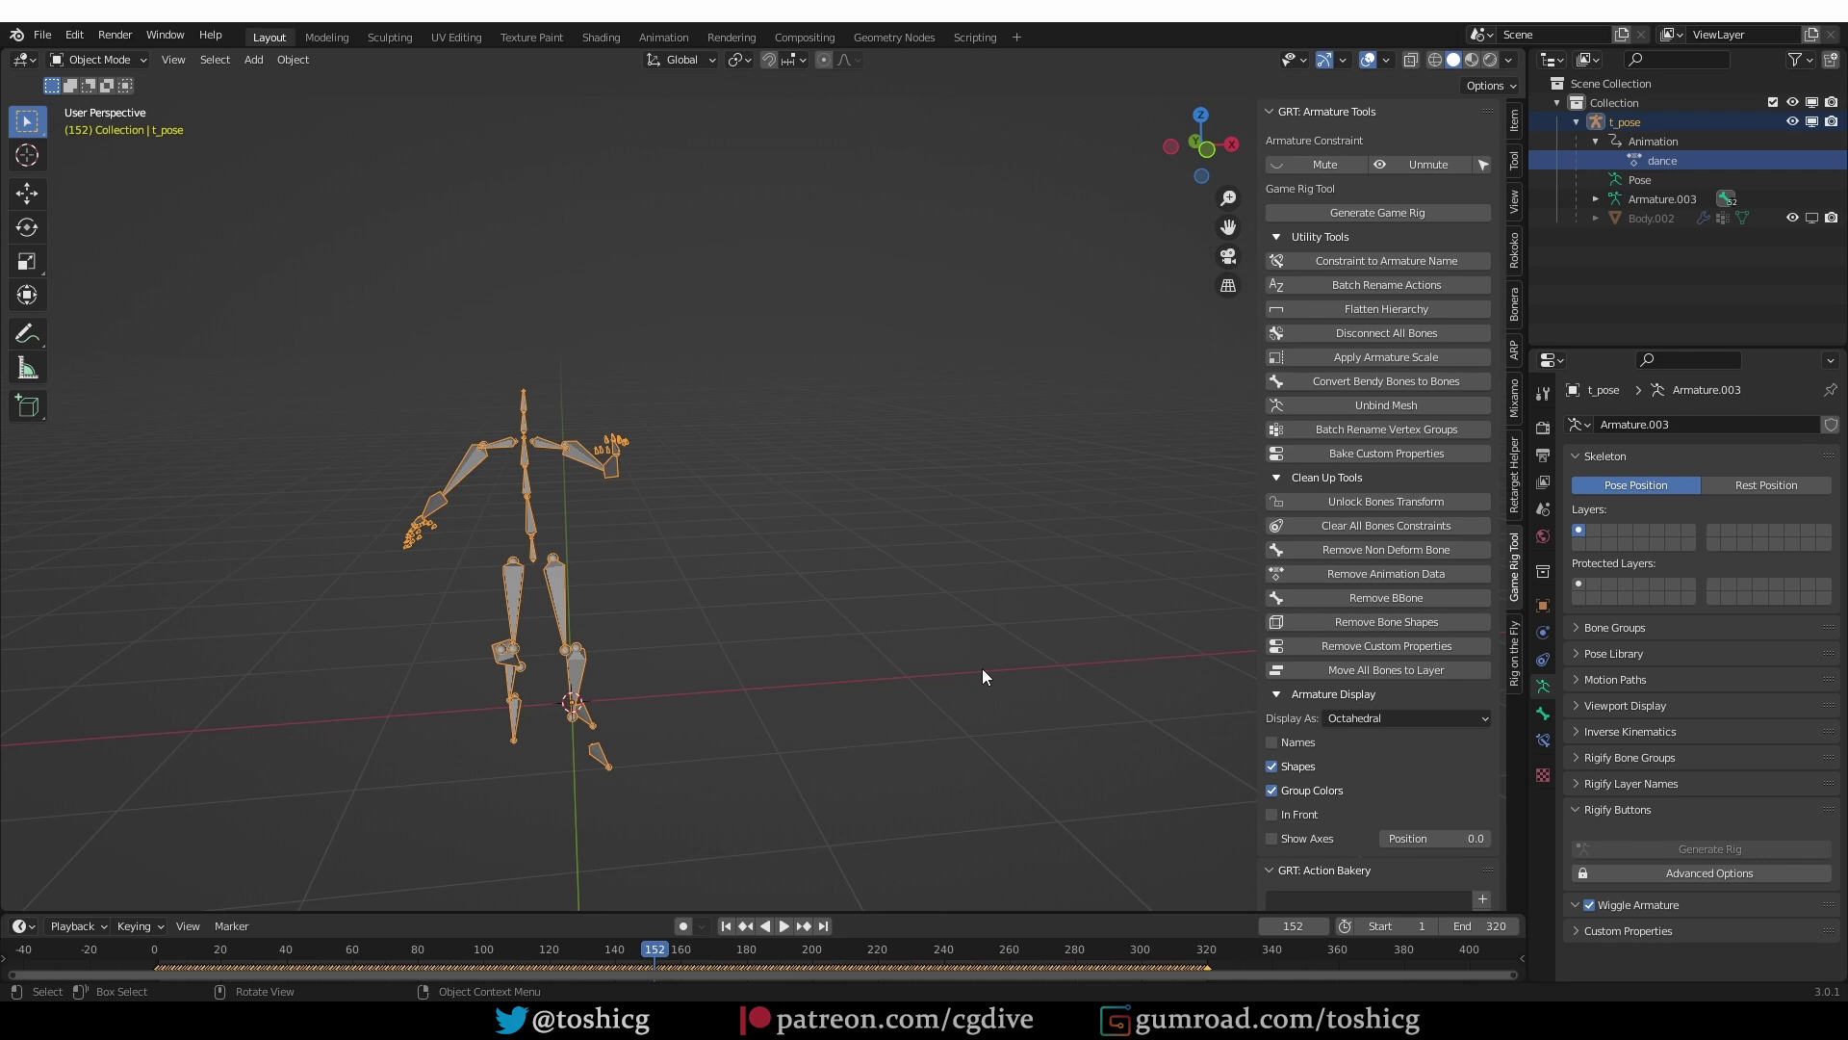
Step: Enlarge the timeline area, split it in two and turn the lower part into a Dope Sheet in Action Editor mode
drag(919, 913, 920, 763)
drag(1523, 765, 1348, 864)
click(23, 879)
click(322, 718)
click(73, 877)
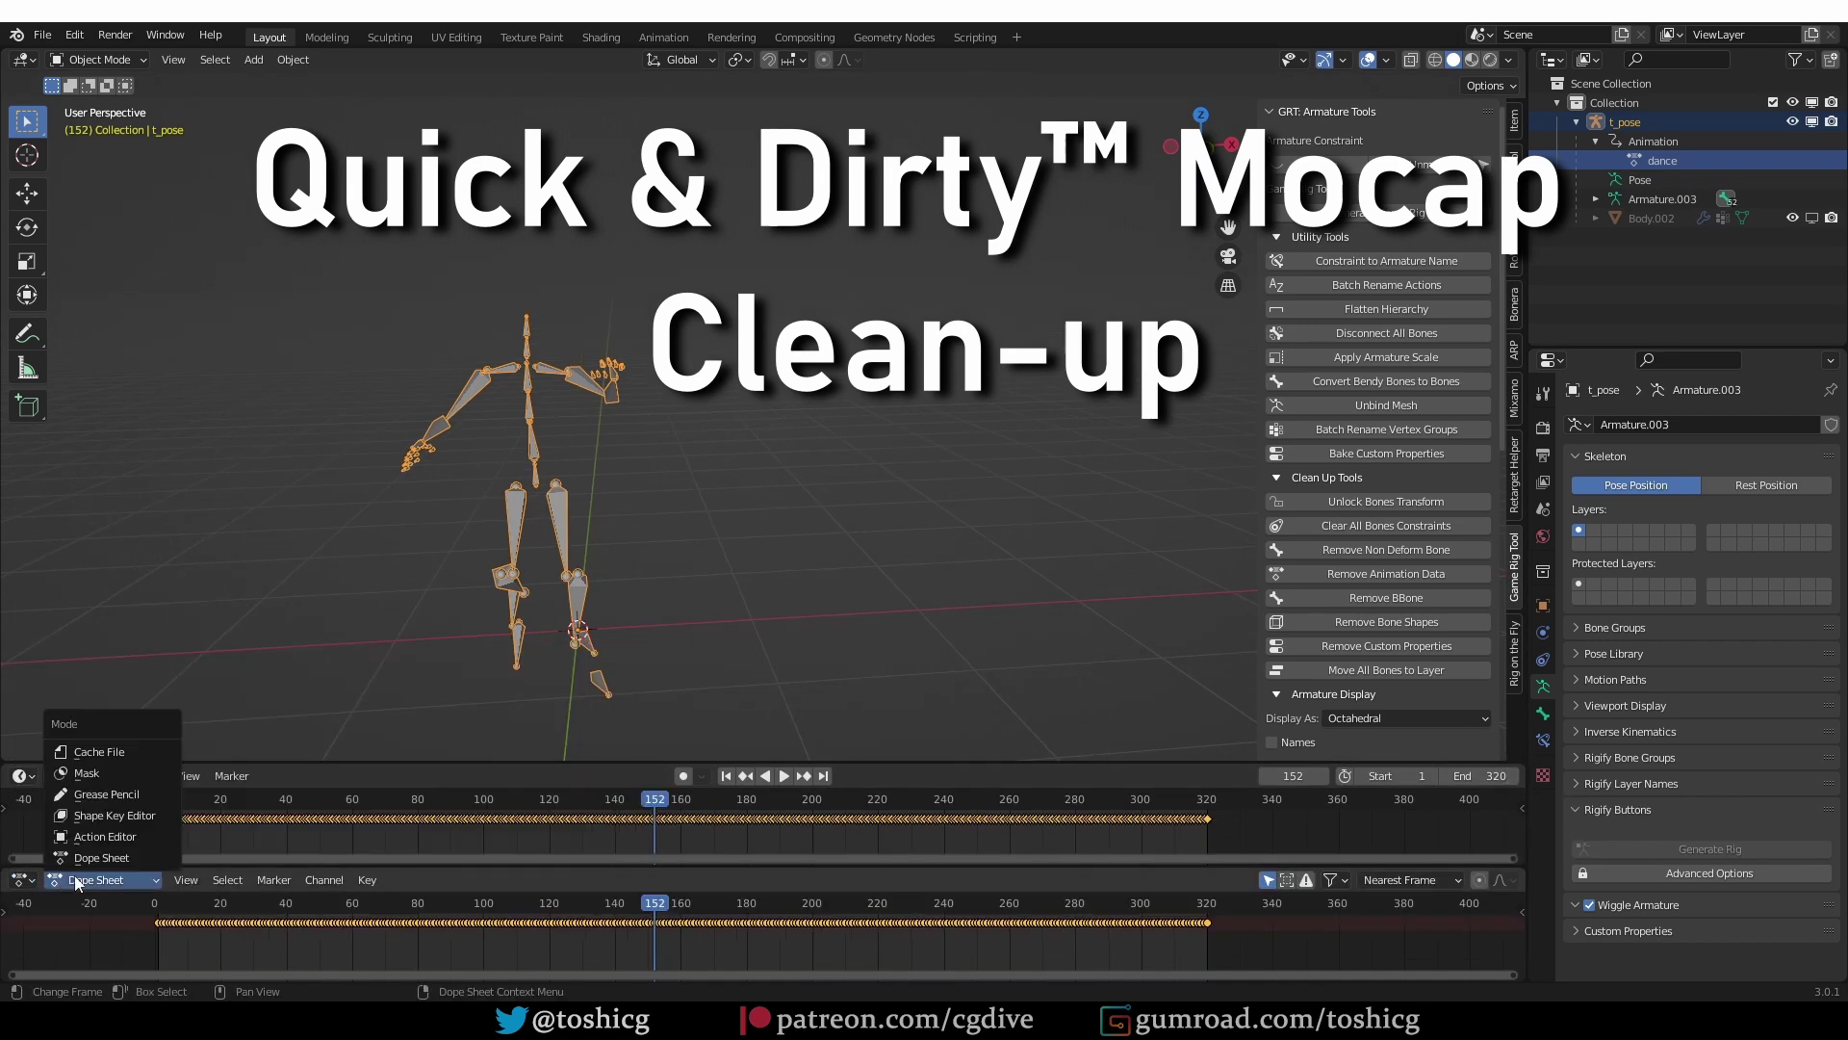
click(131, 833)
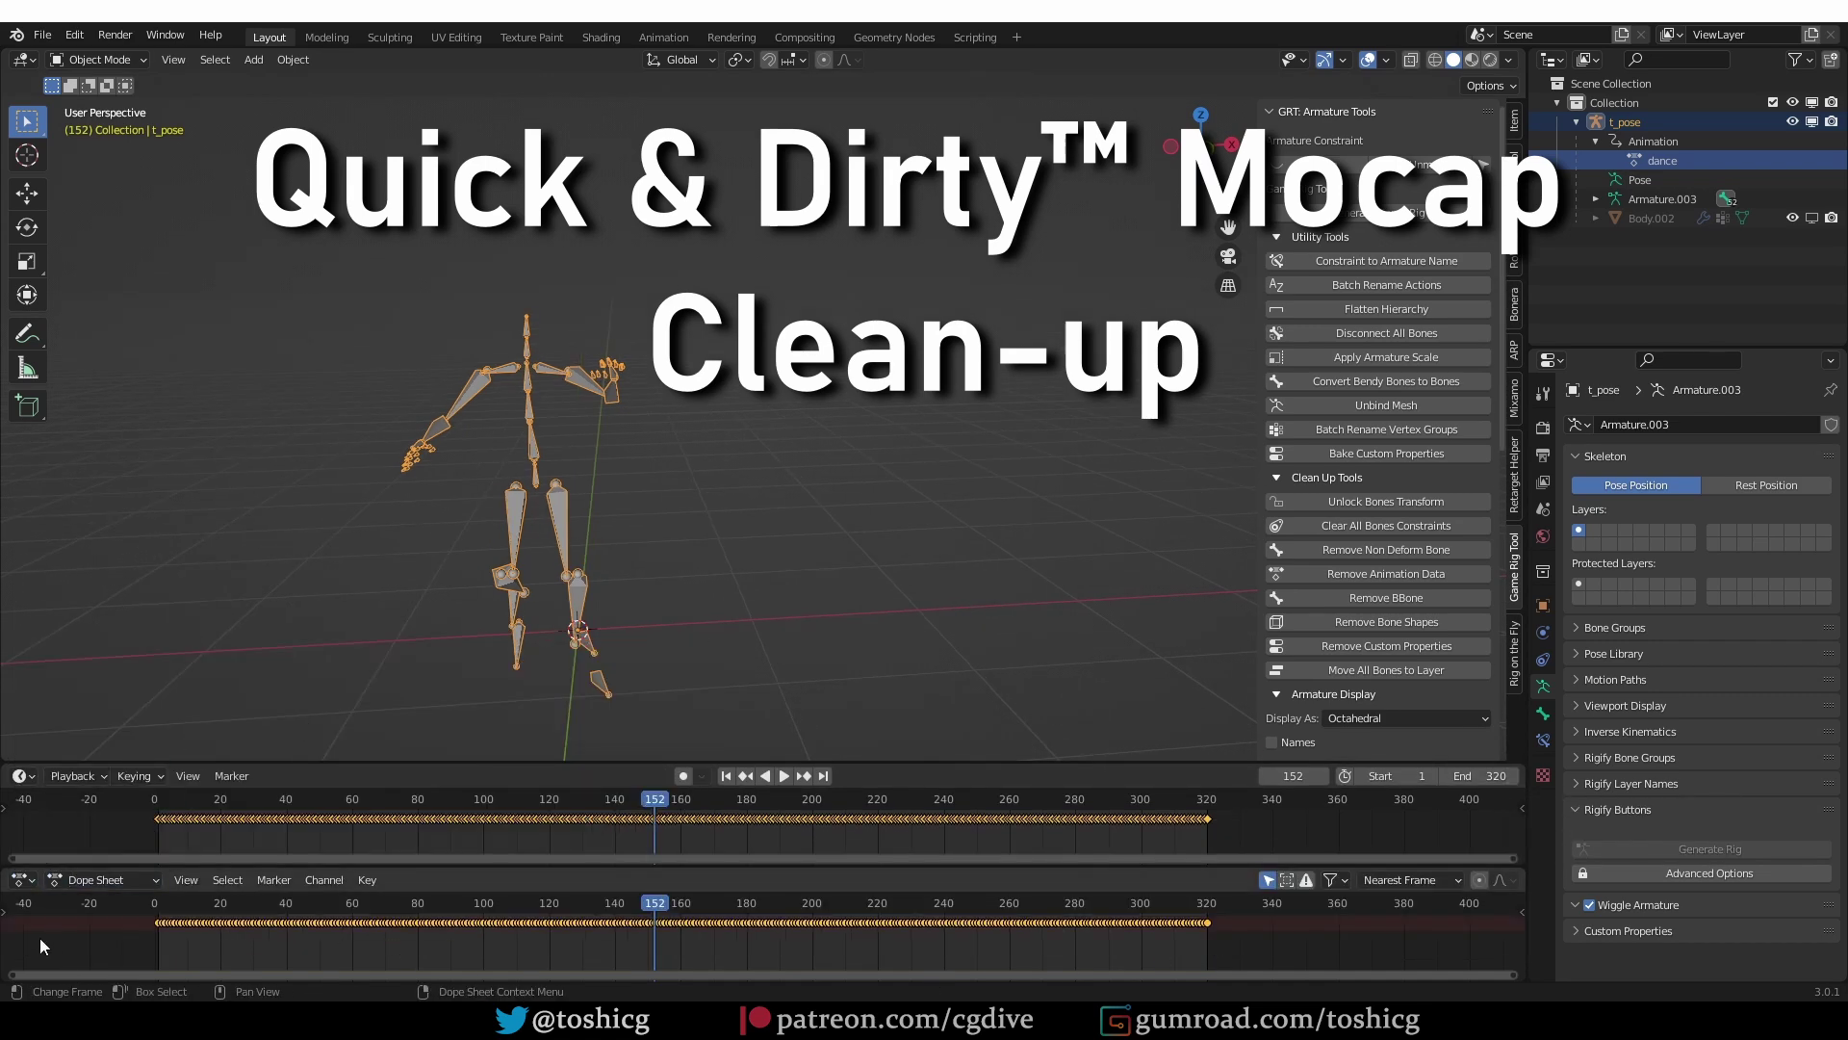
click(77, 882)
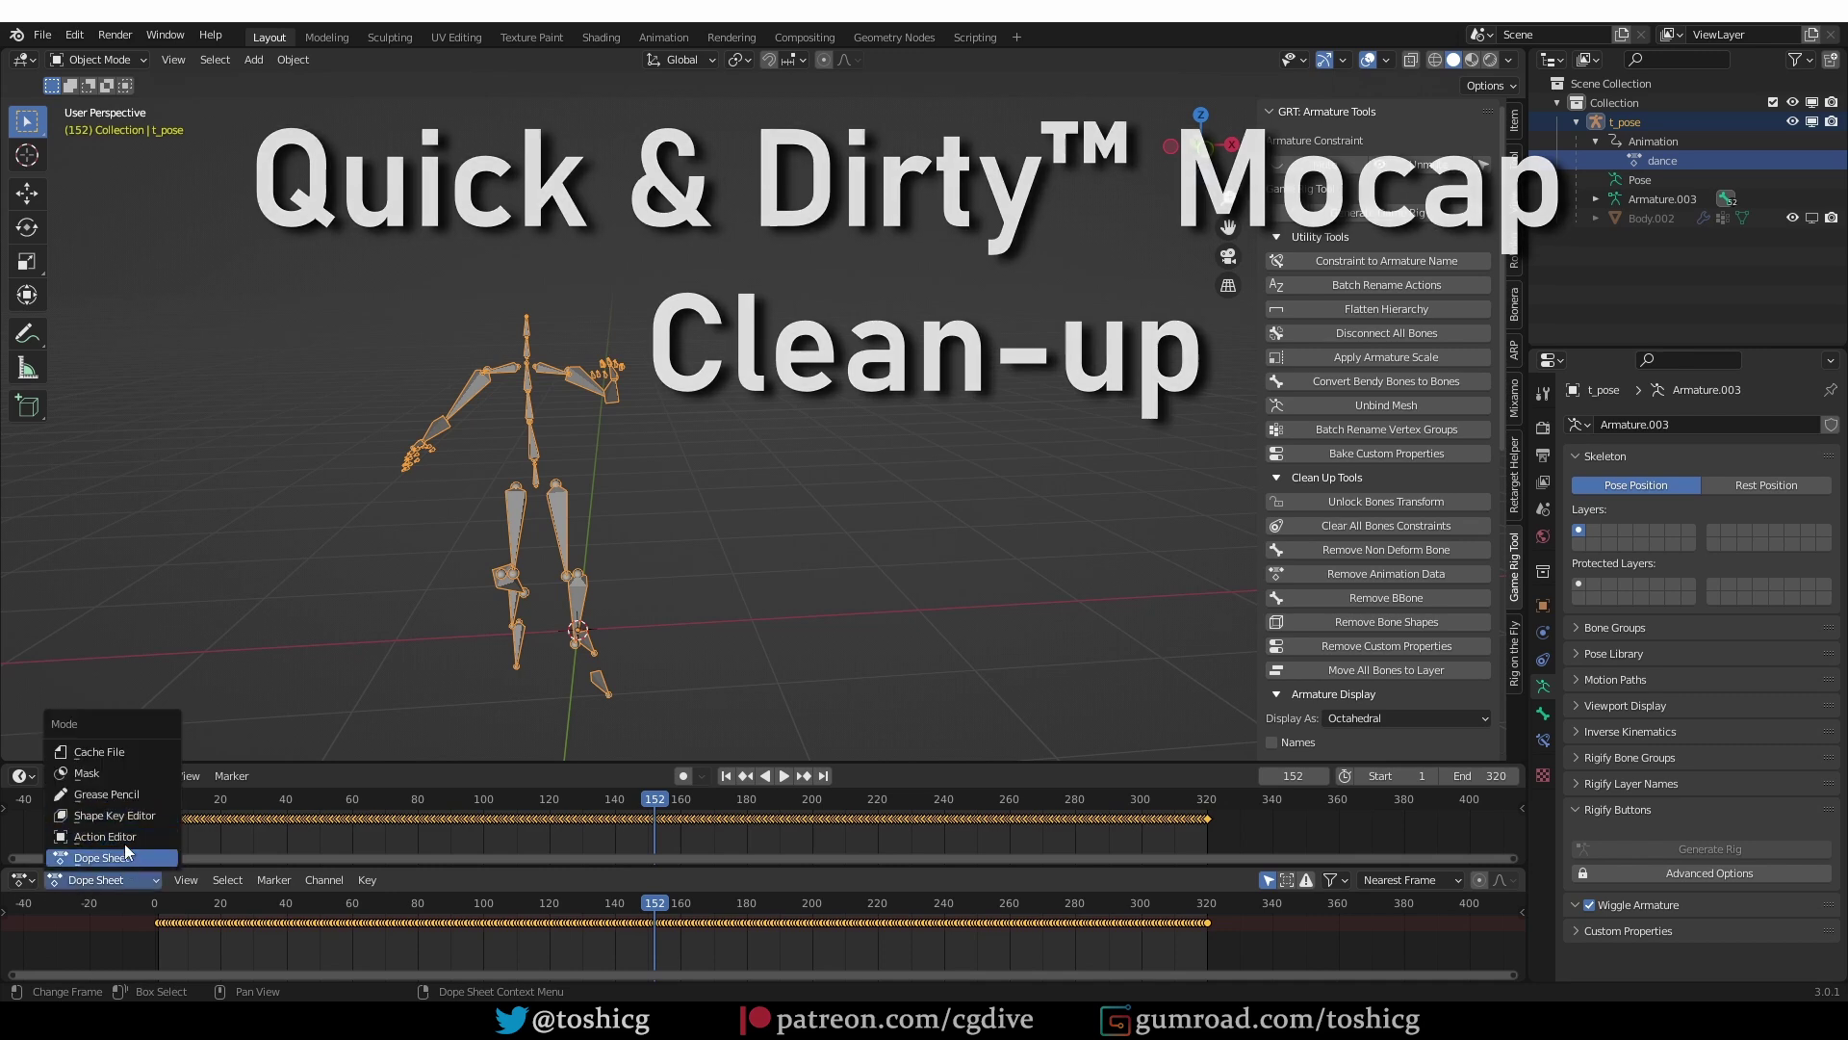
click(124, 840)
Step: Assign the kick action to t_pose and play it back from near the start
click(652, 880)
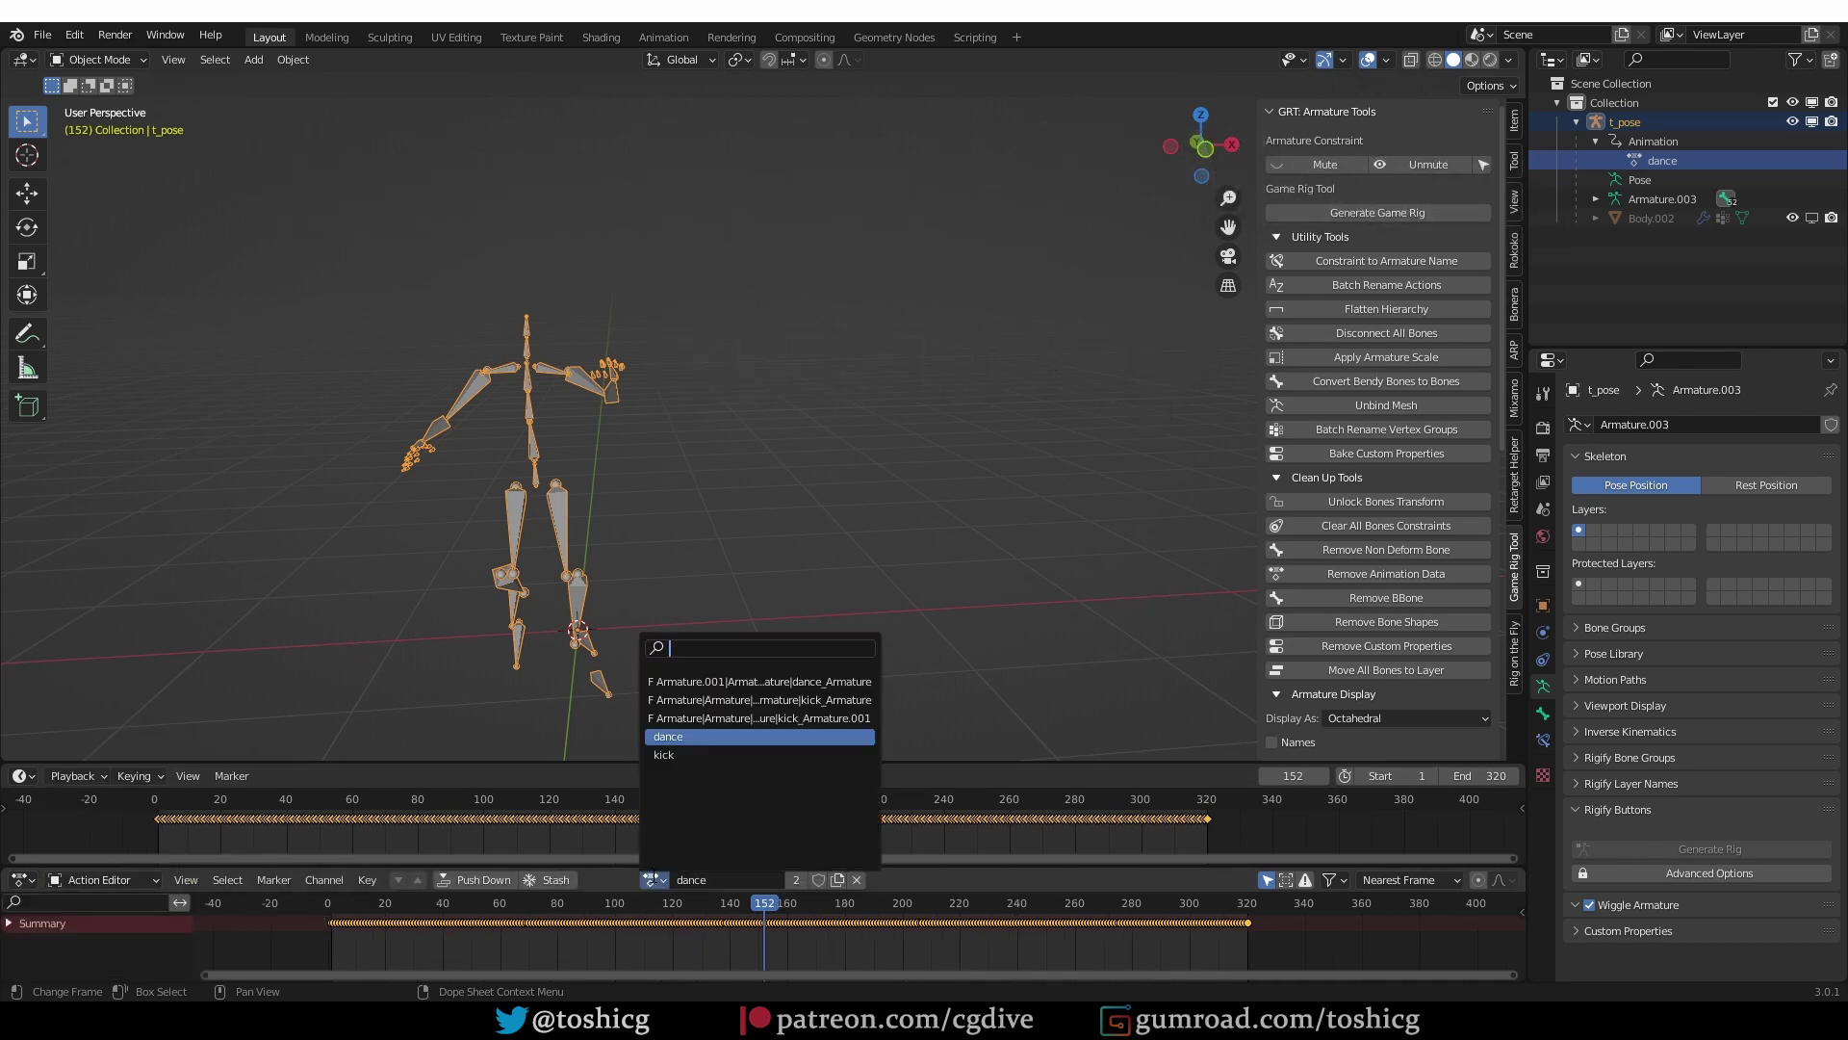
click(674, 754)
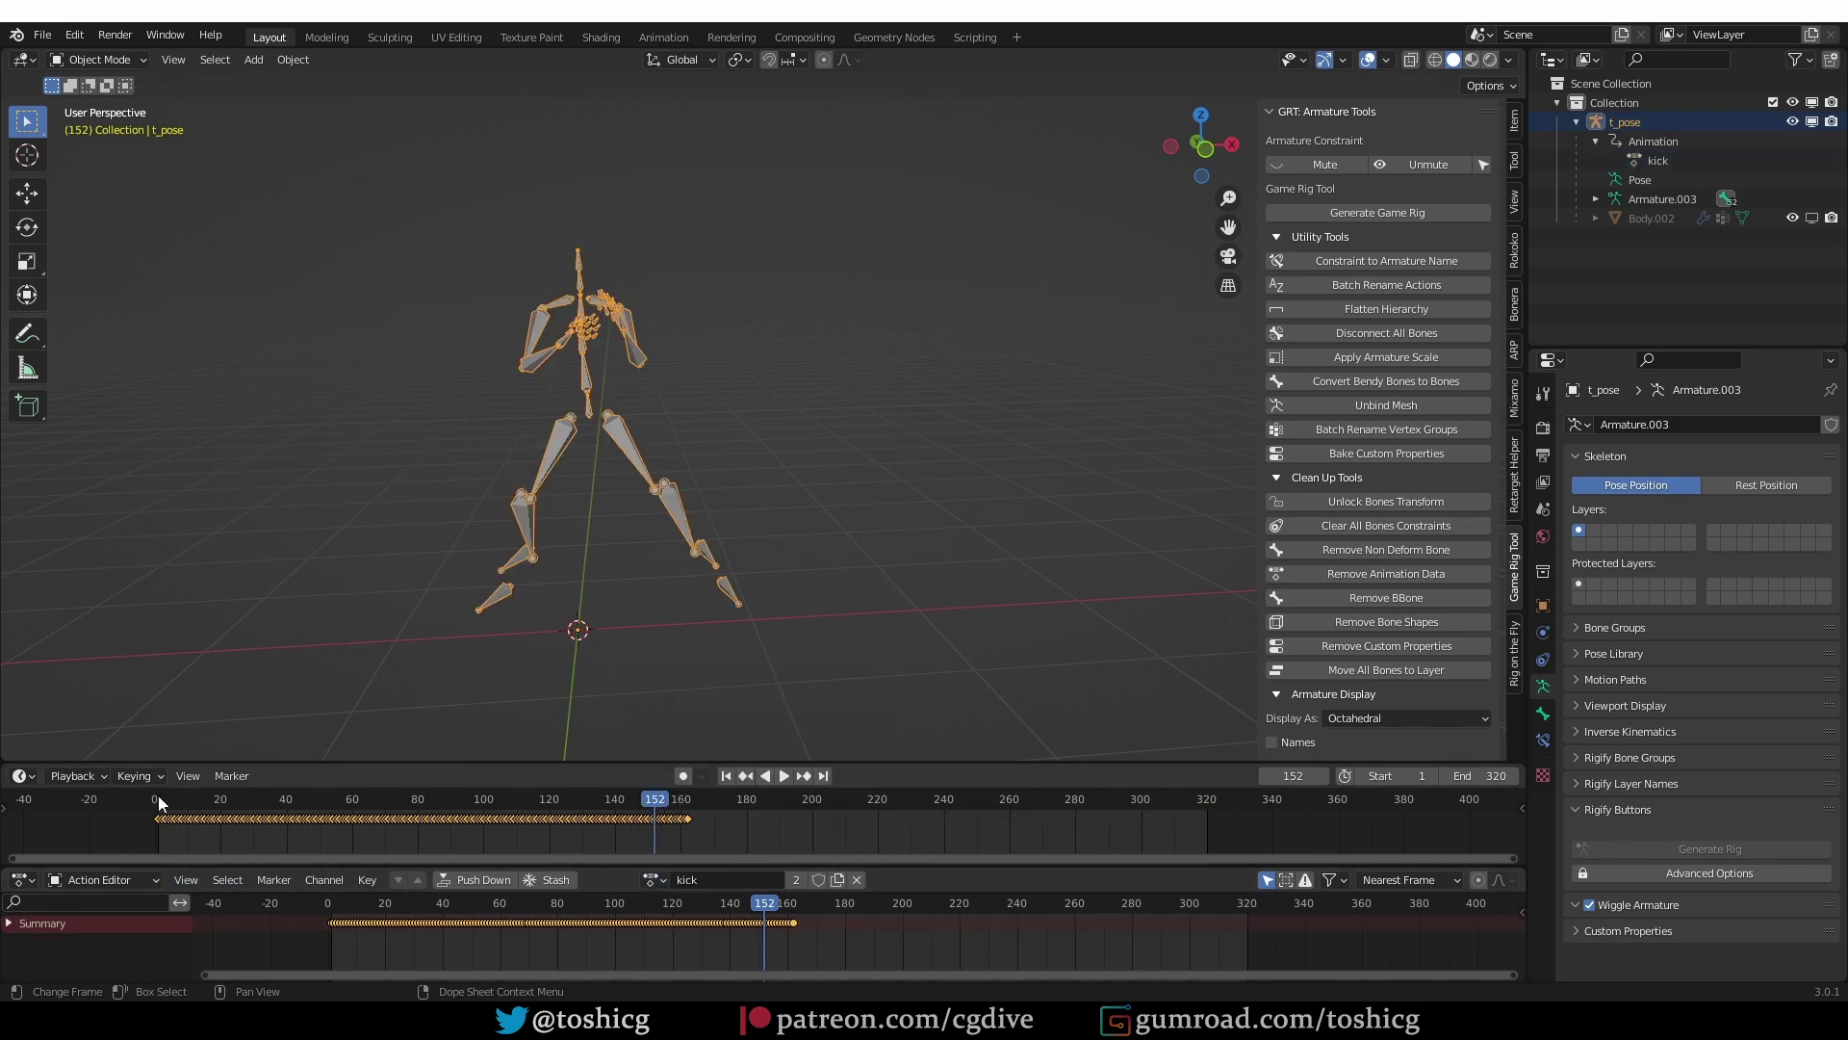
drag(163, 797, 183, 794)
key(space)
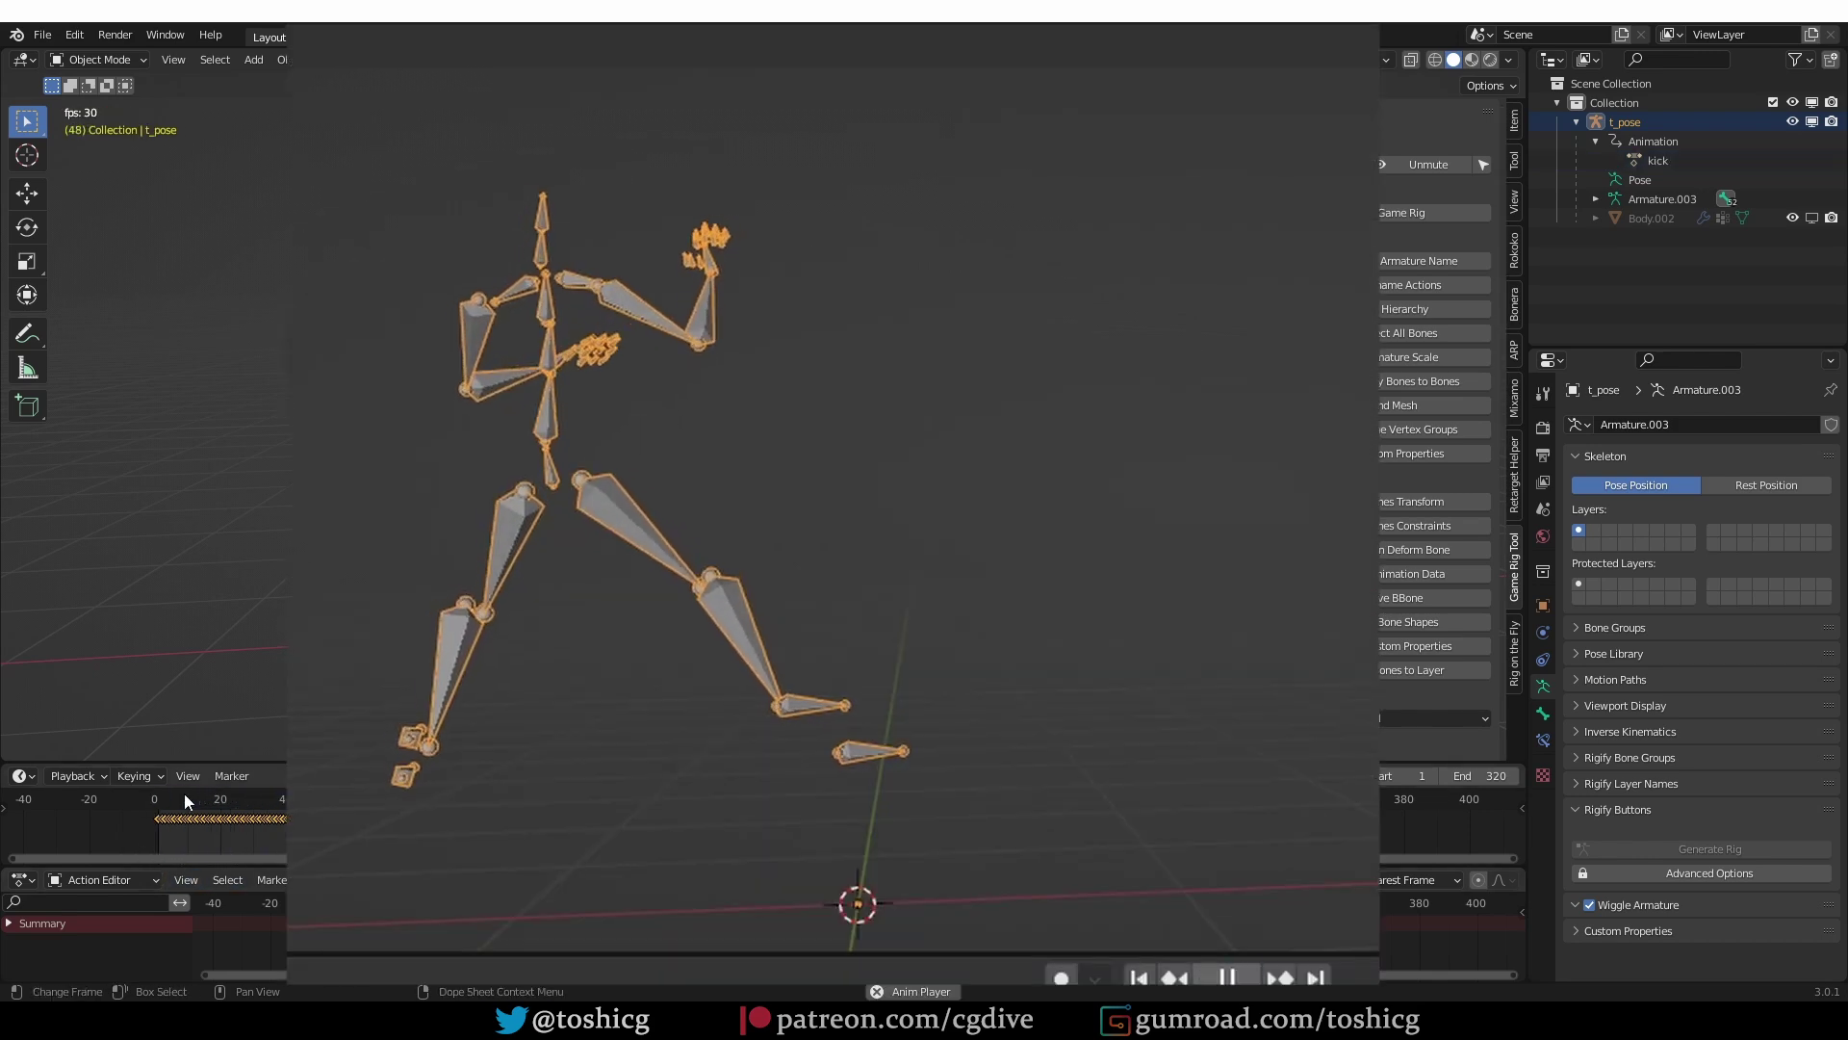
key(space)
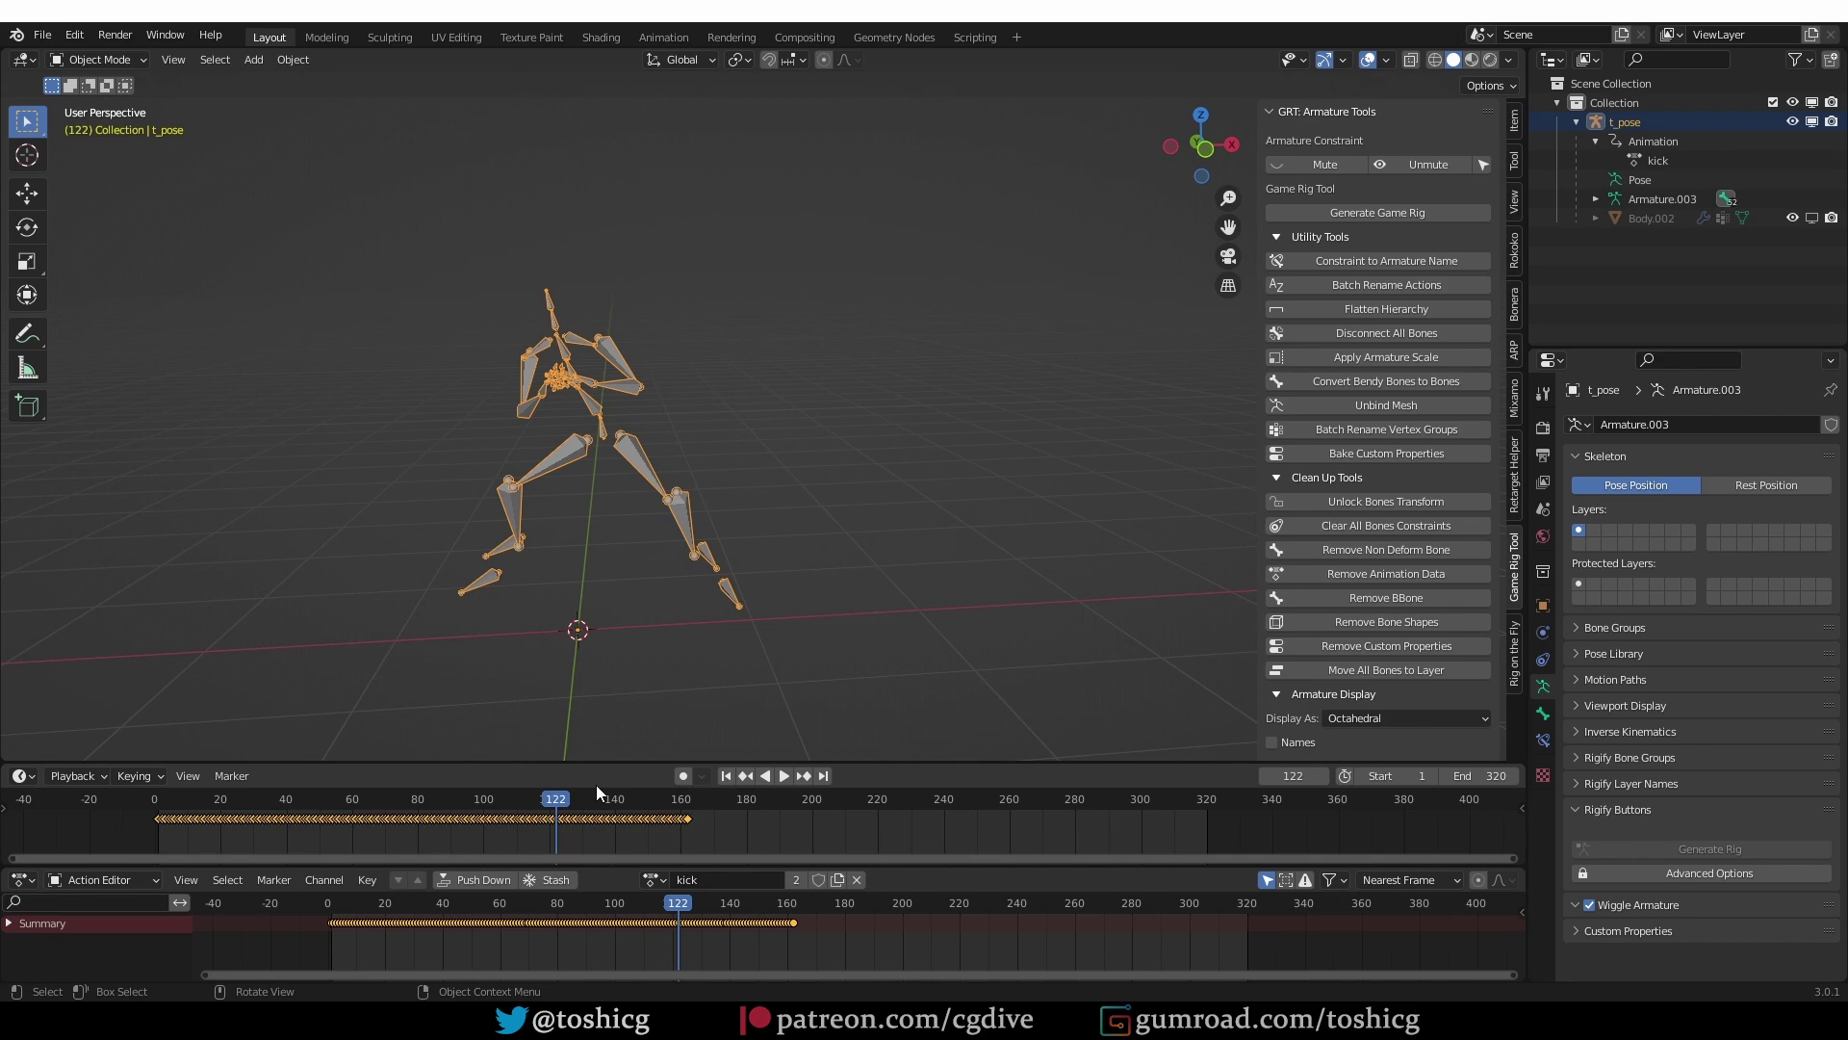
Step: Enlarge the Action Editor area and play the kick animation from frame 0
drag(599, 766, 596, 586)
drag(562, 869, 562, 703)
middle_drag(645, 308, 663, 296)
click(153, 631)
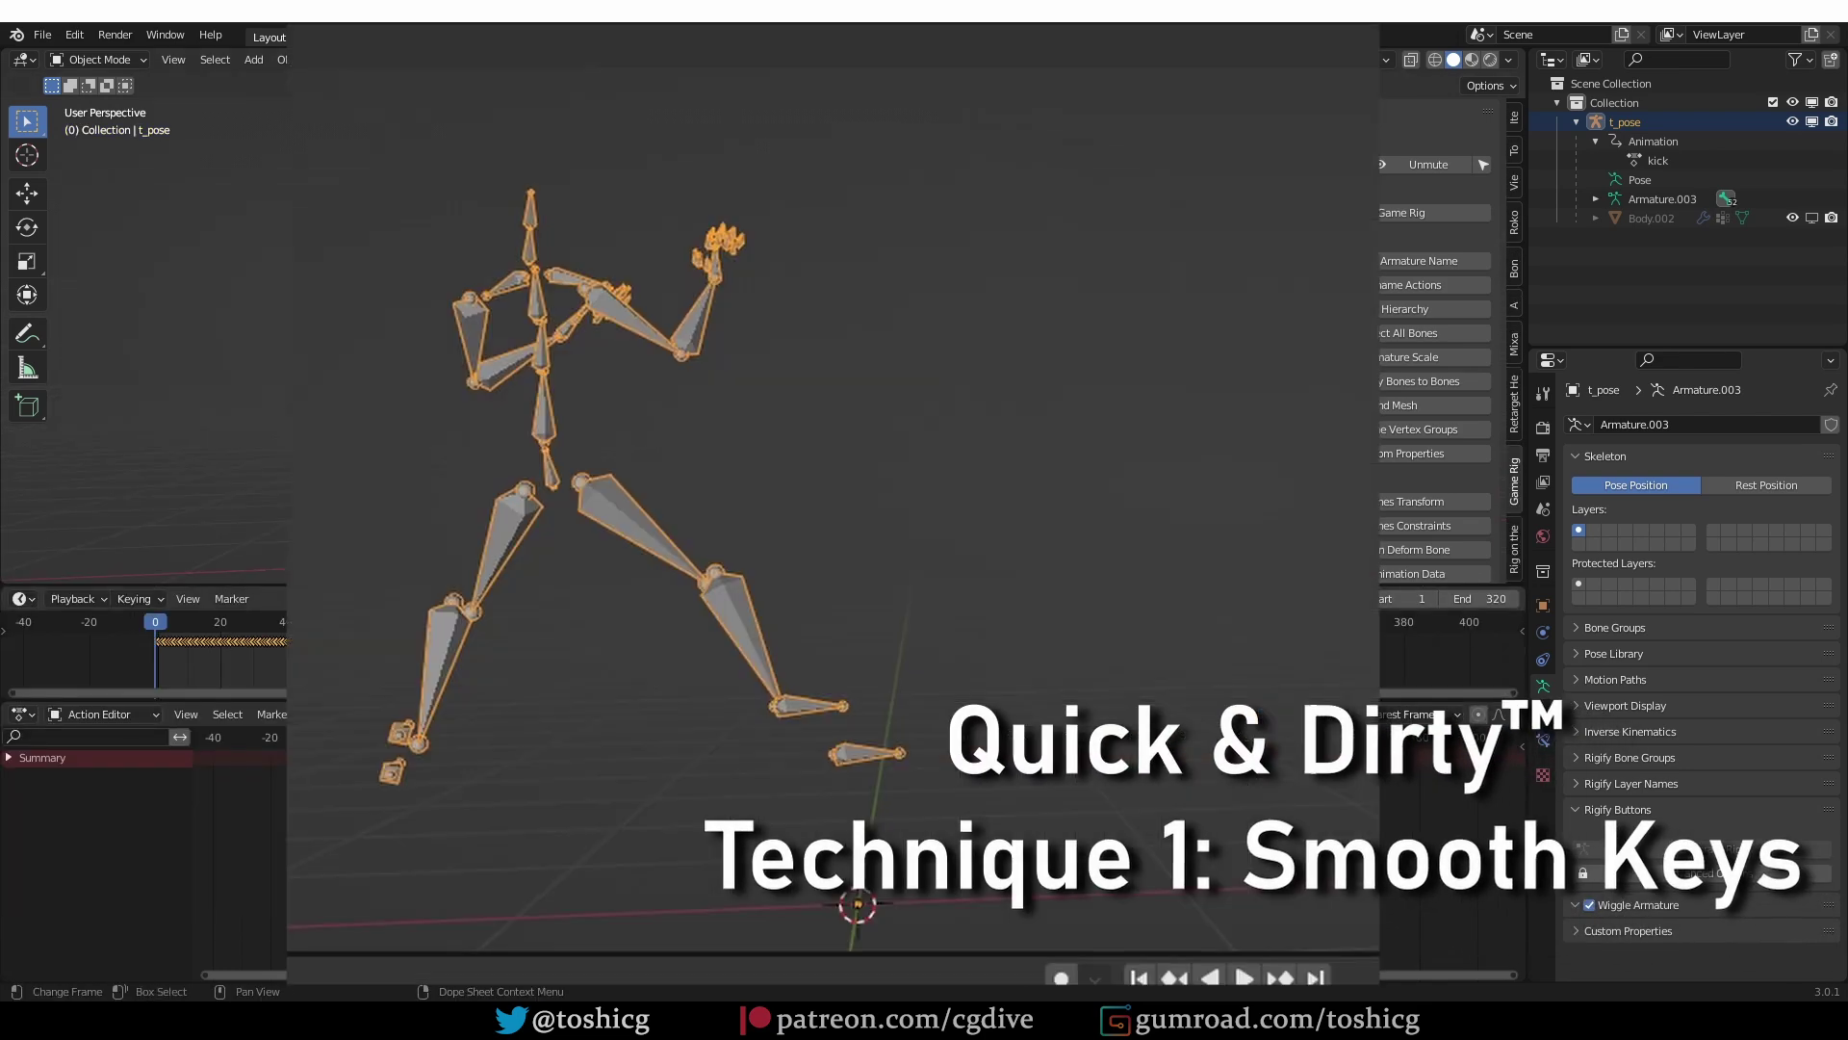
key(space)
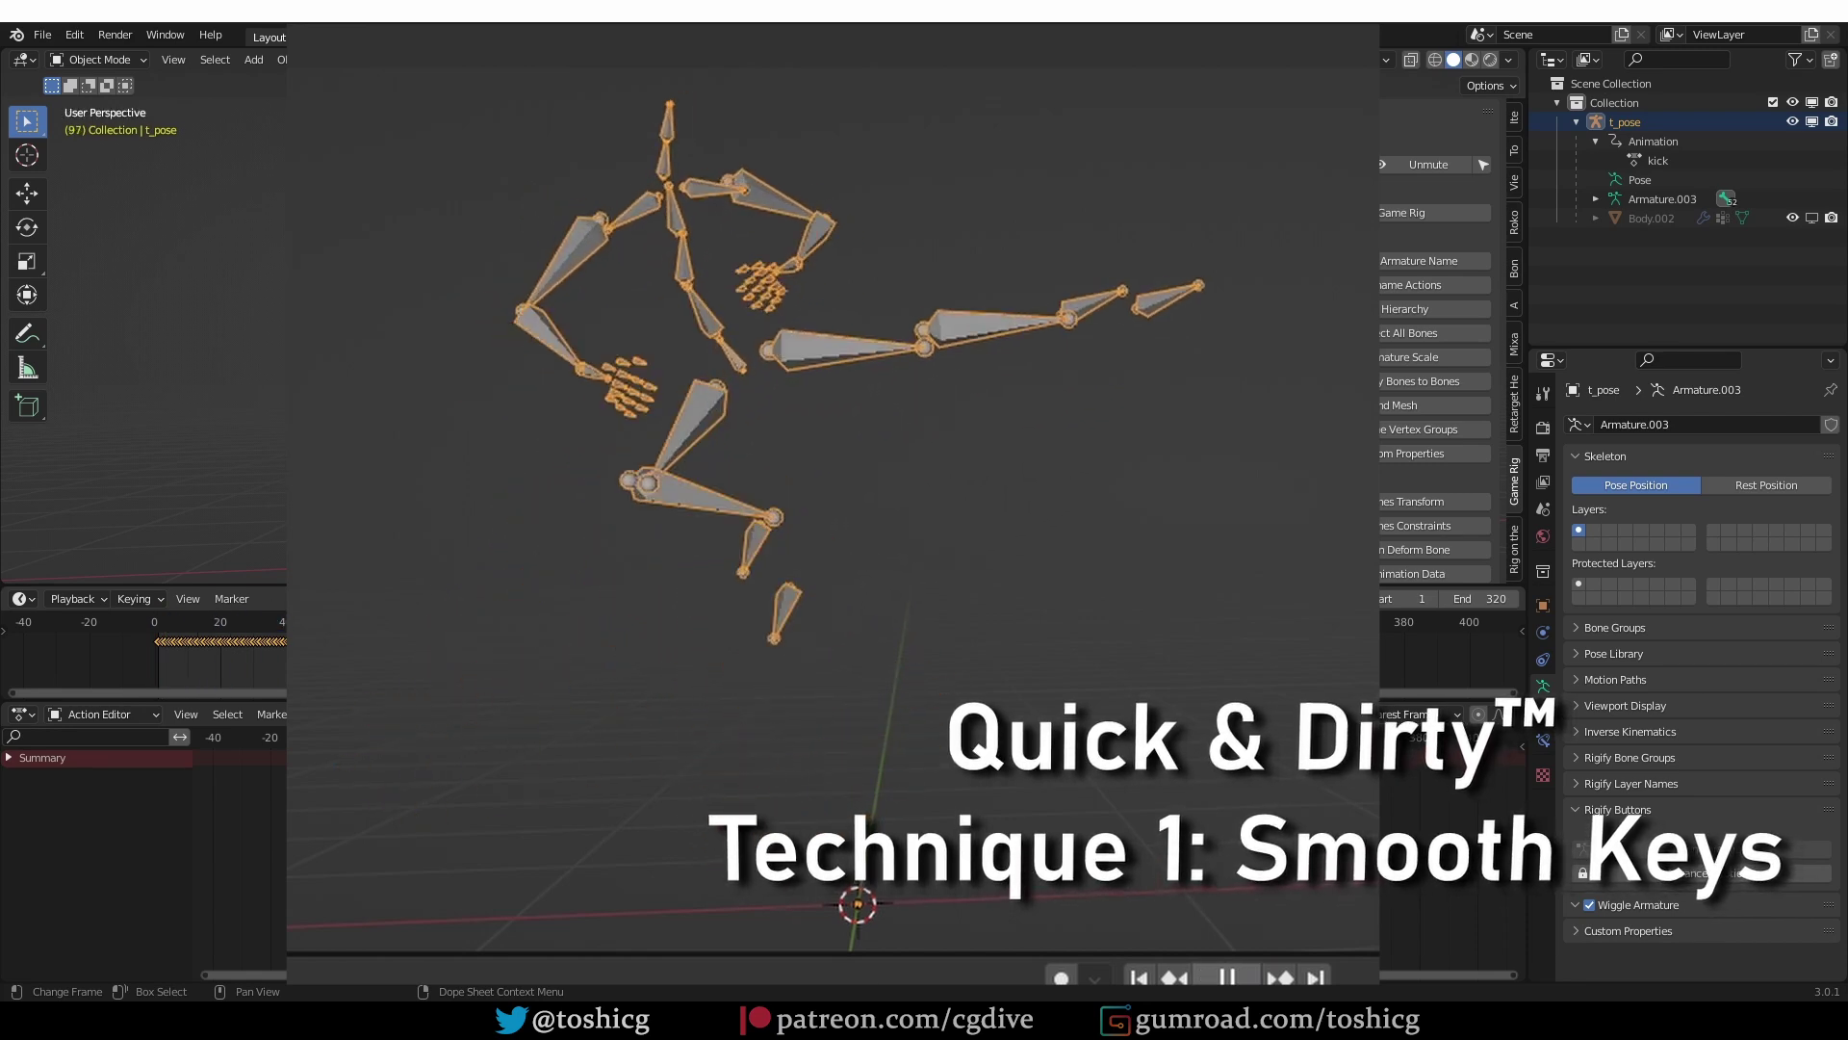
Step: Change the Action Editor area to a Graph Editor and frame all kick curves with t_pose in Pose Mode
click(23, 713)
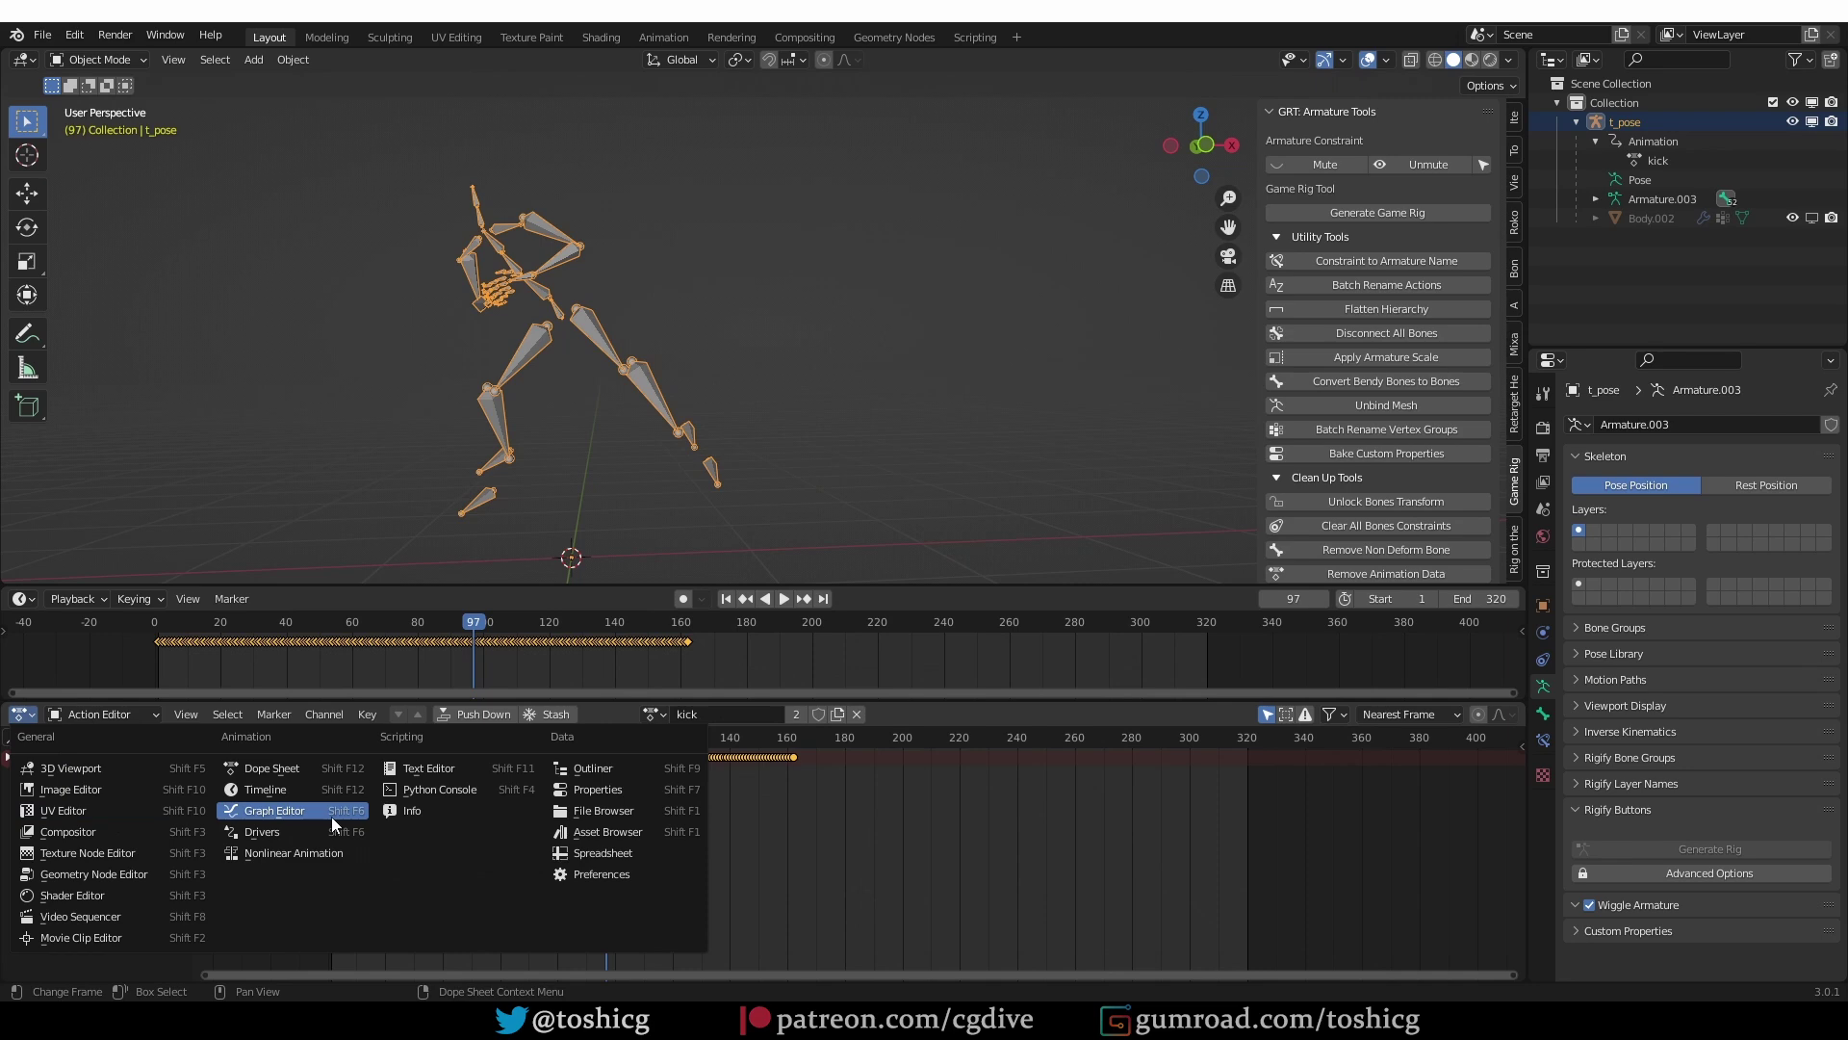
click(331, 817)
key(ctrl+Tab)
click(553, 424)
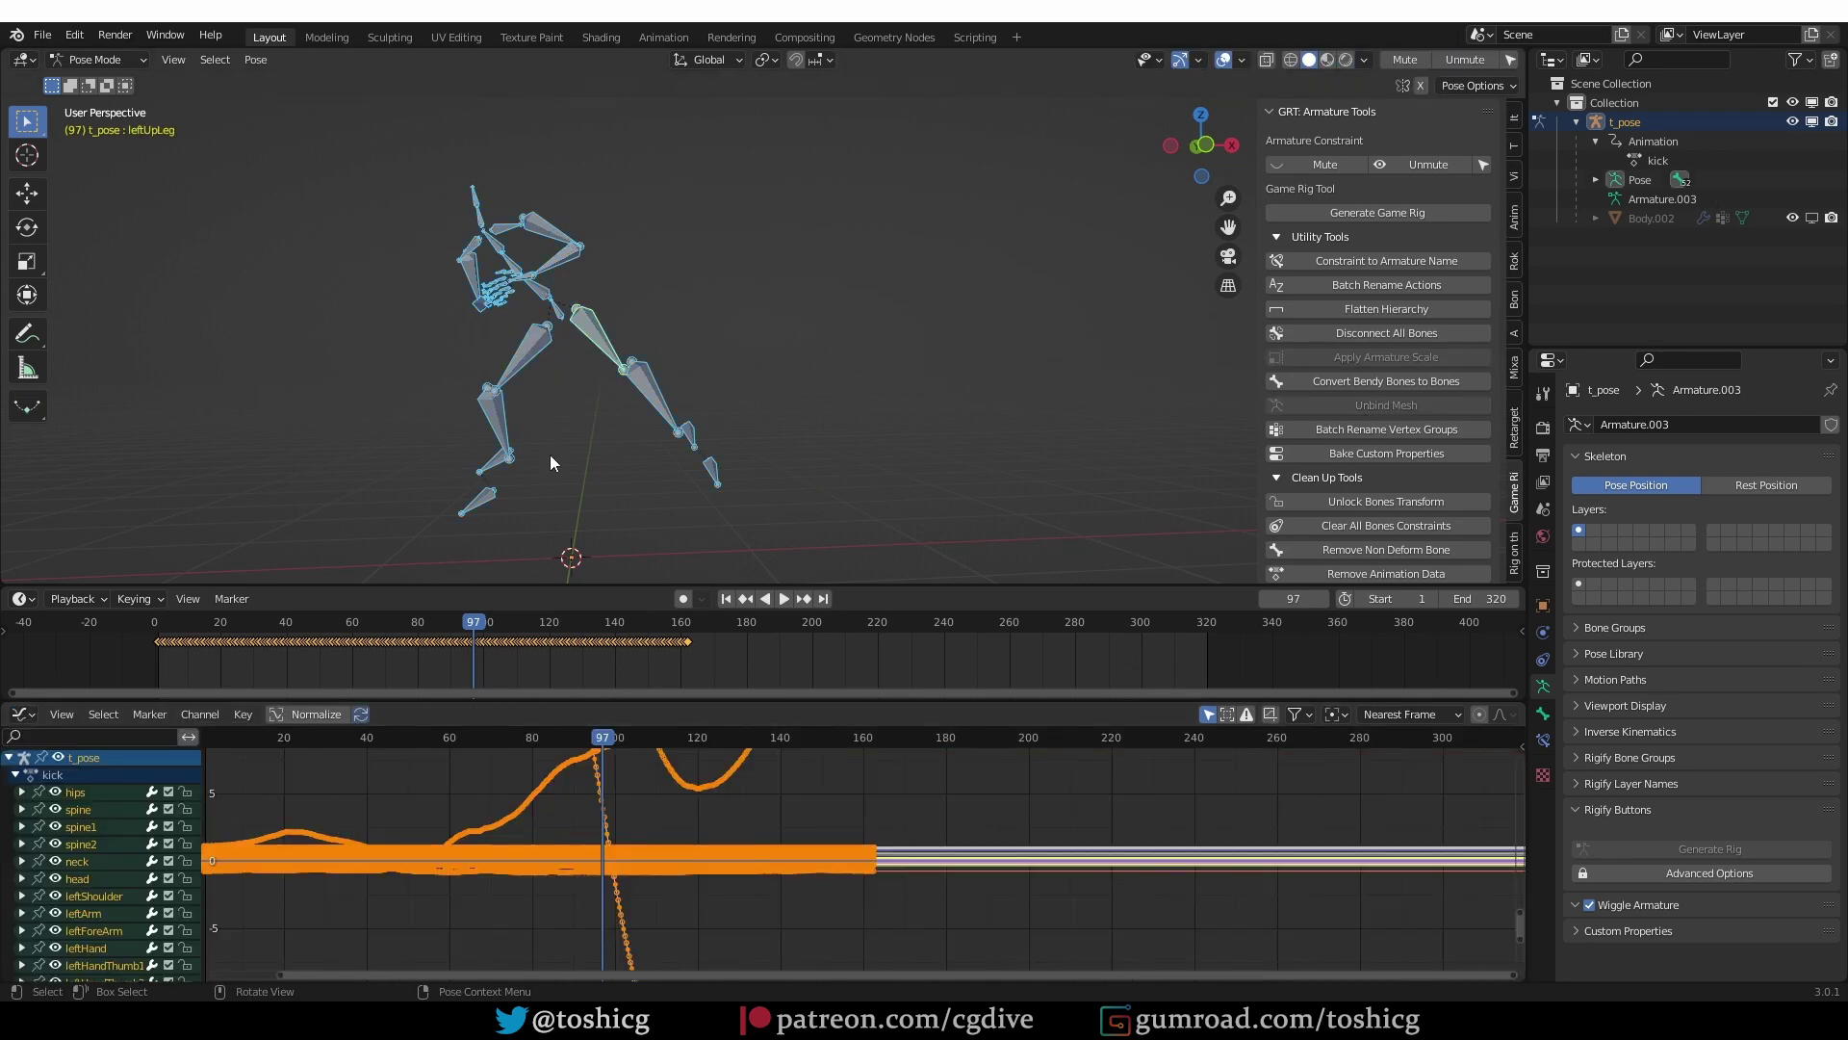
key(Home)
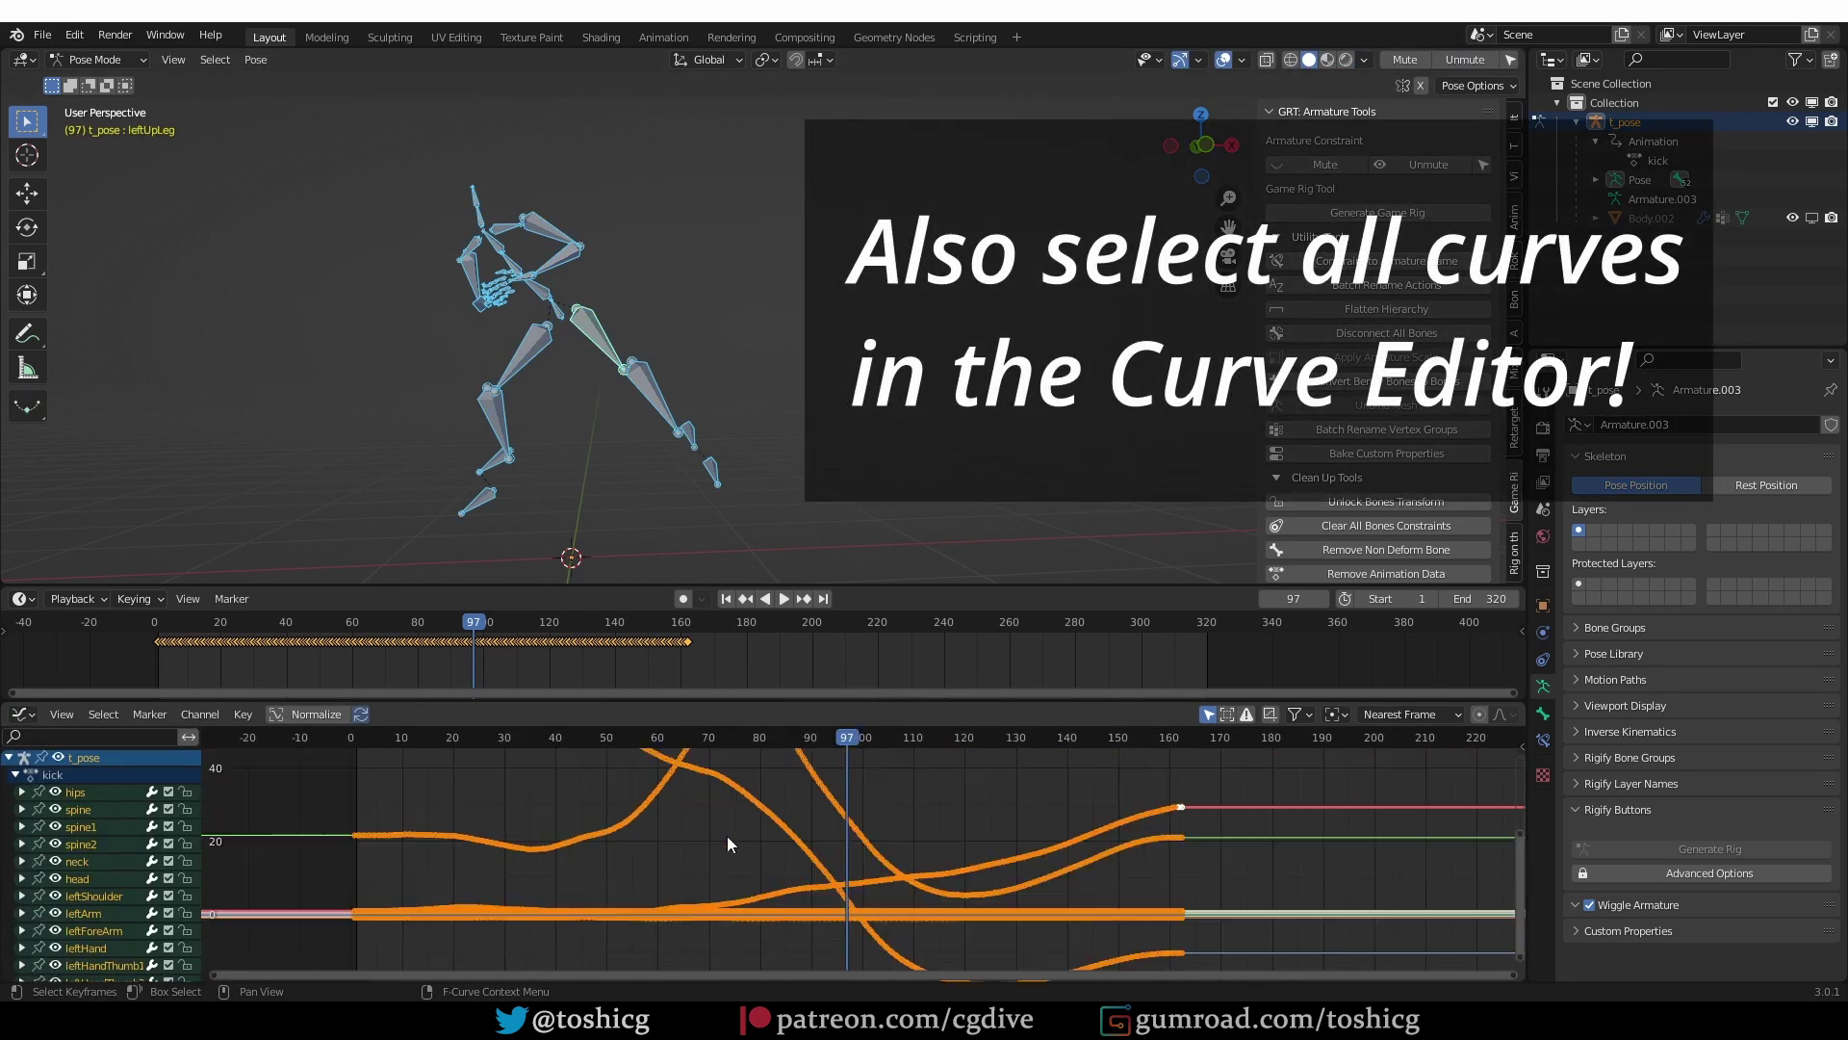
Step: Apply Smooth Keys to all selected curves of the kick action
click(242, 713)
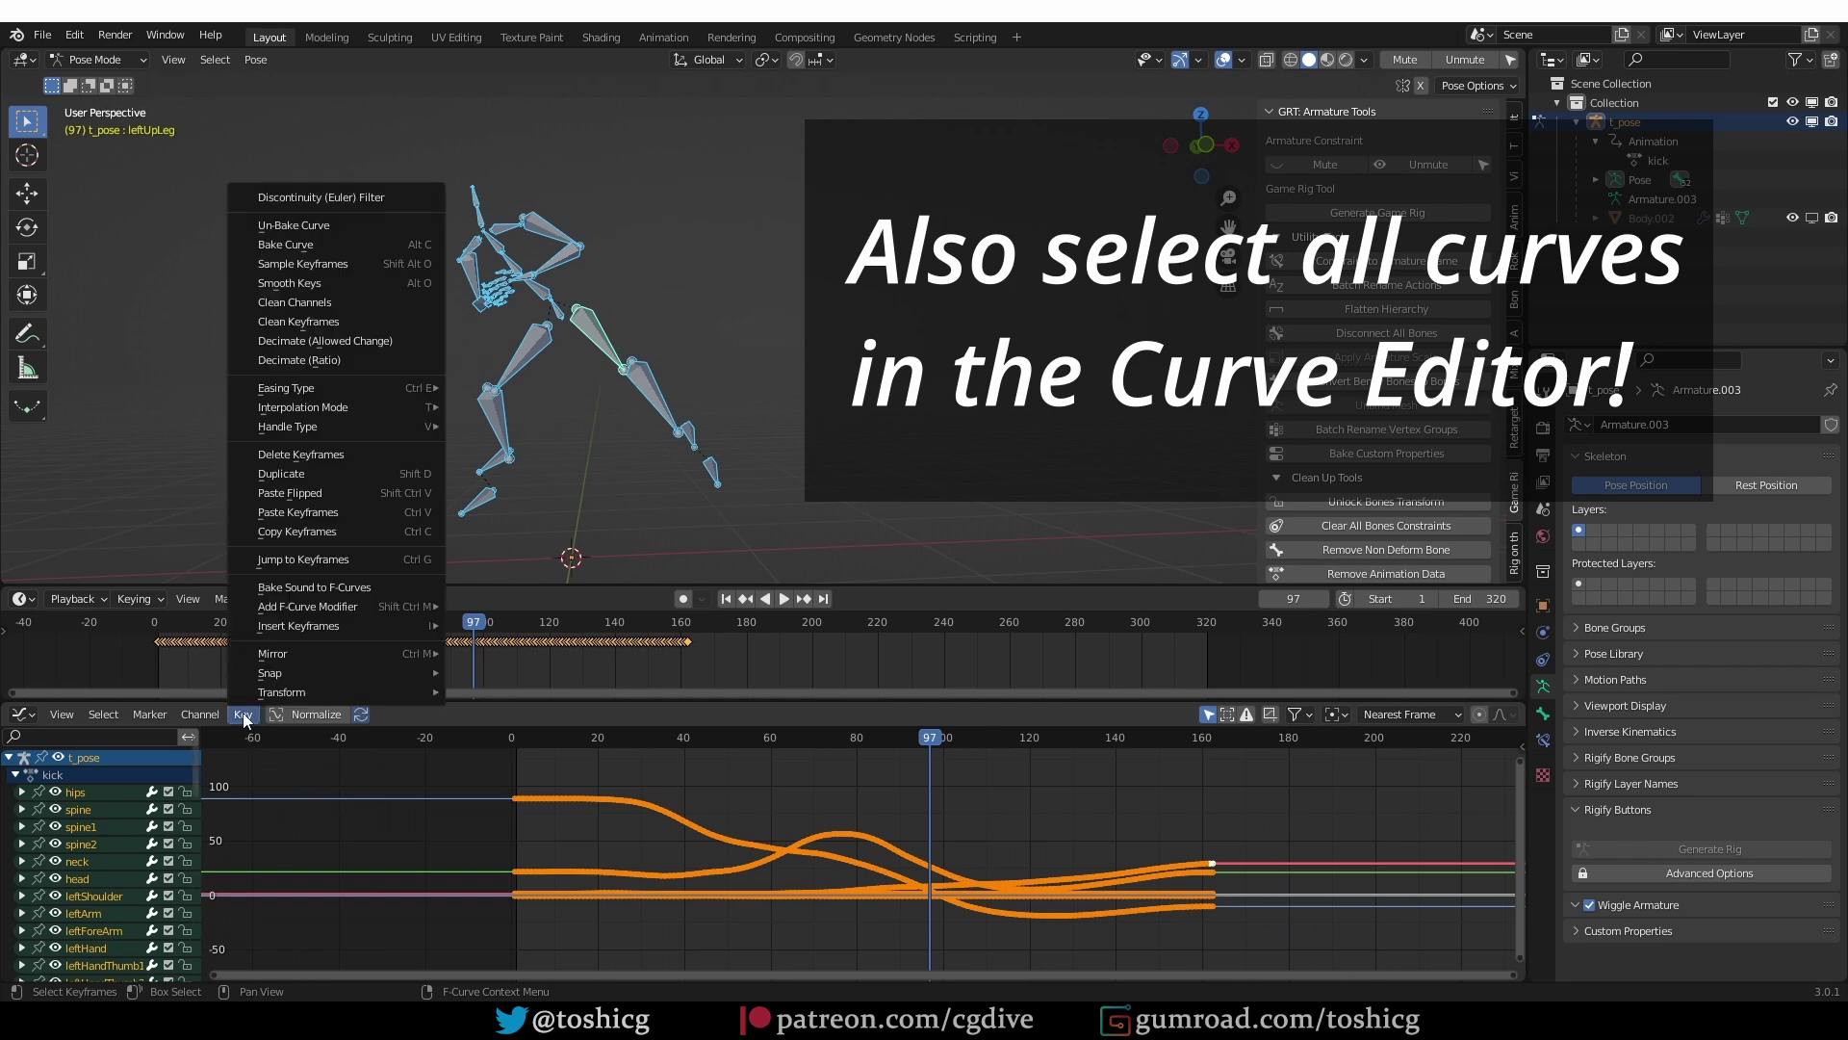
click(336, 285)
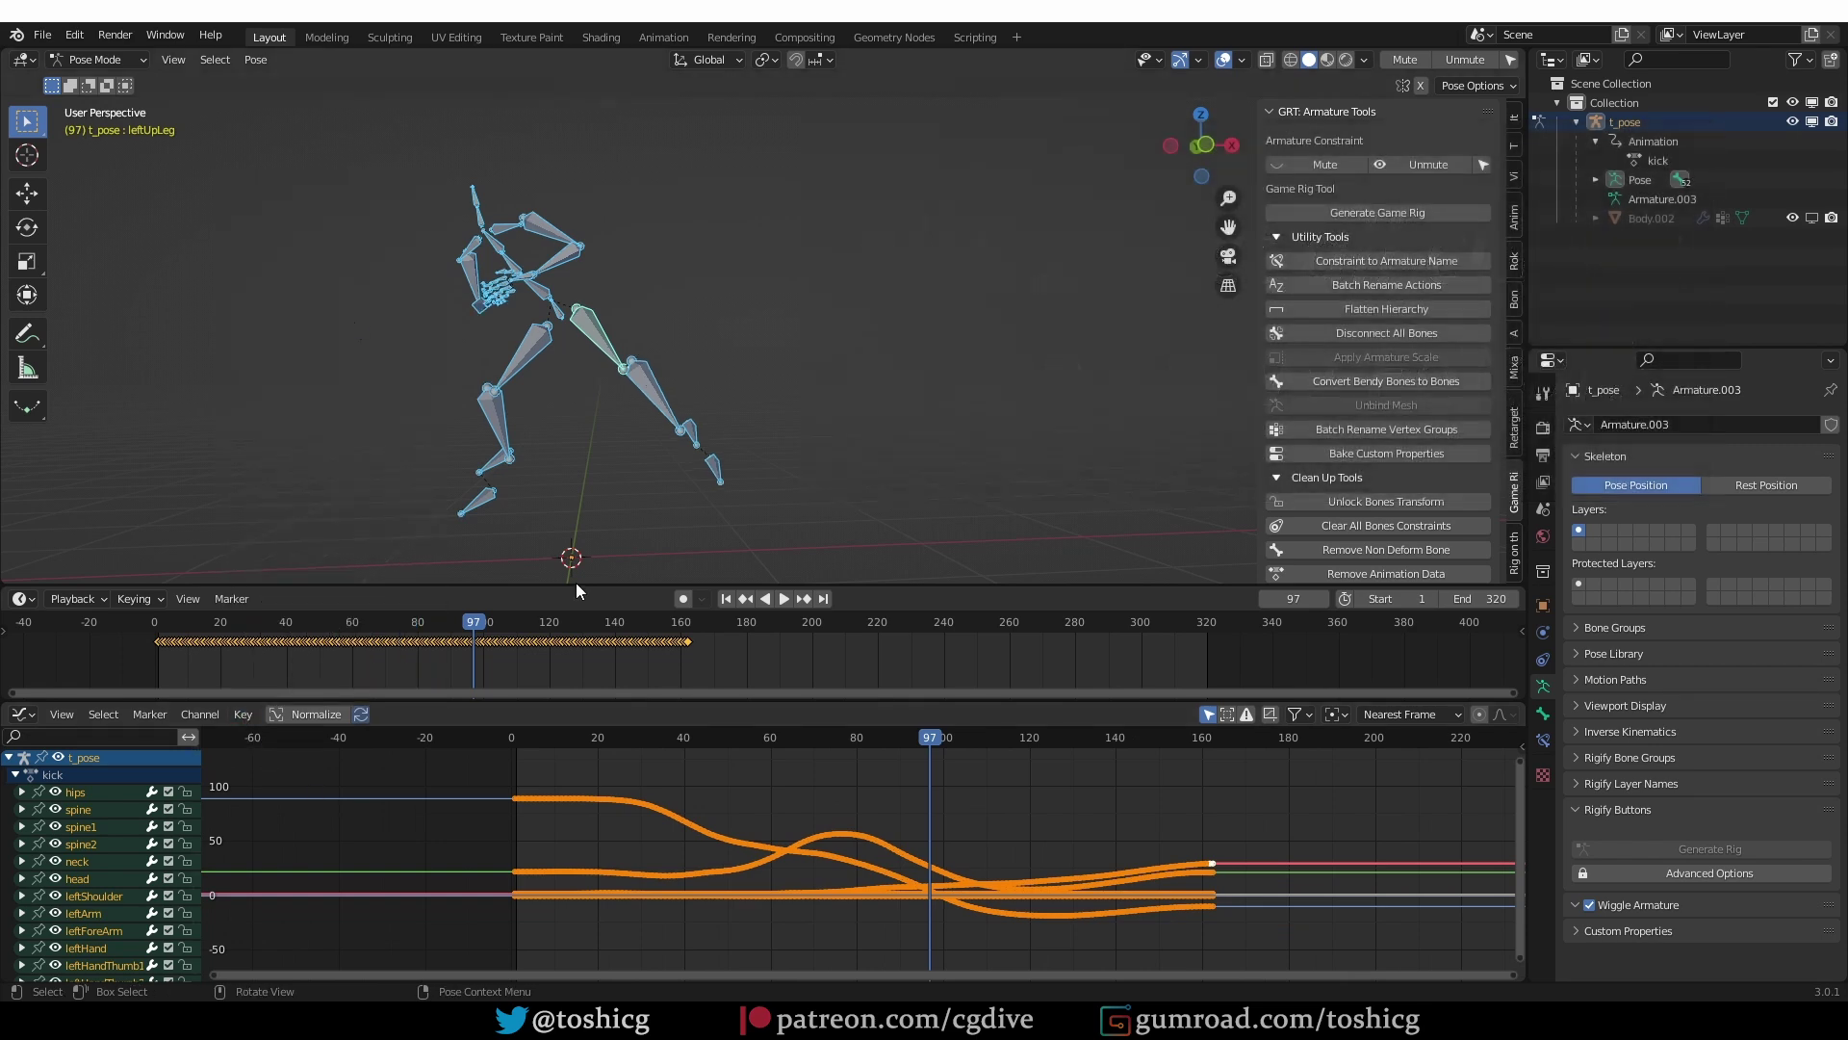
click(243, 714)
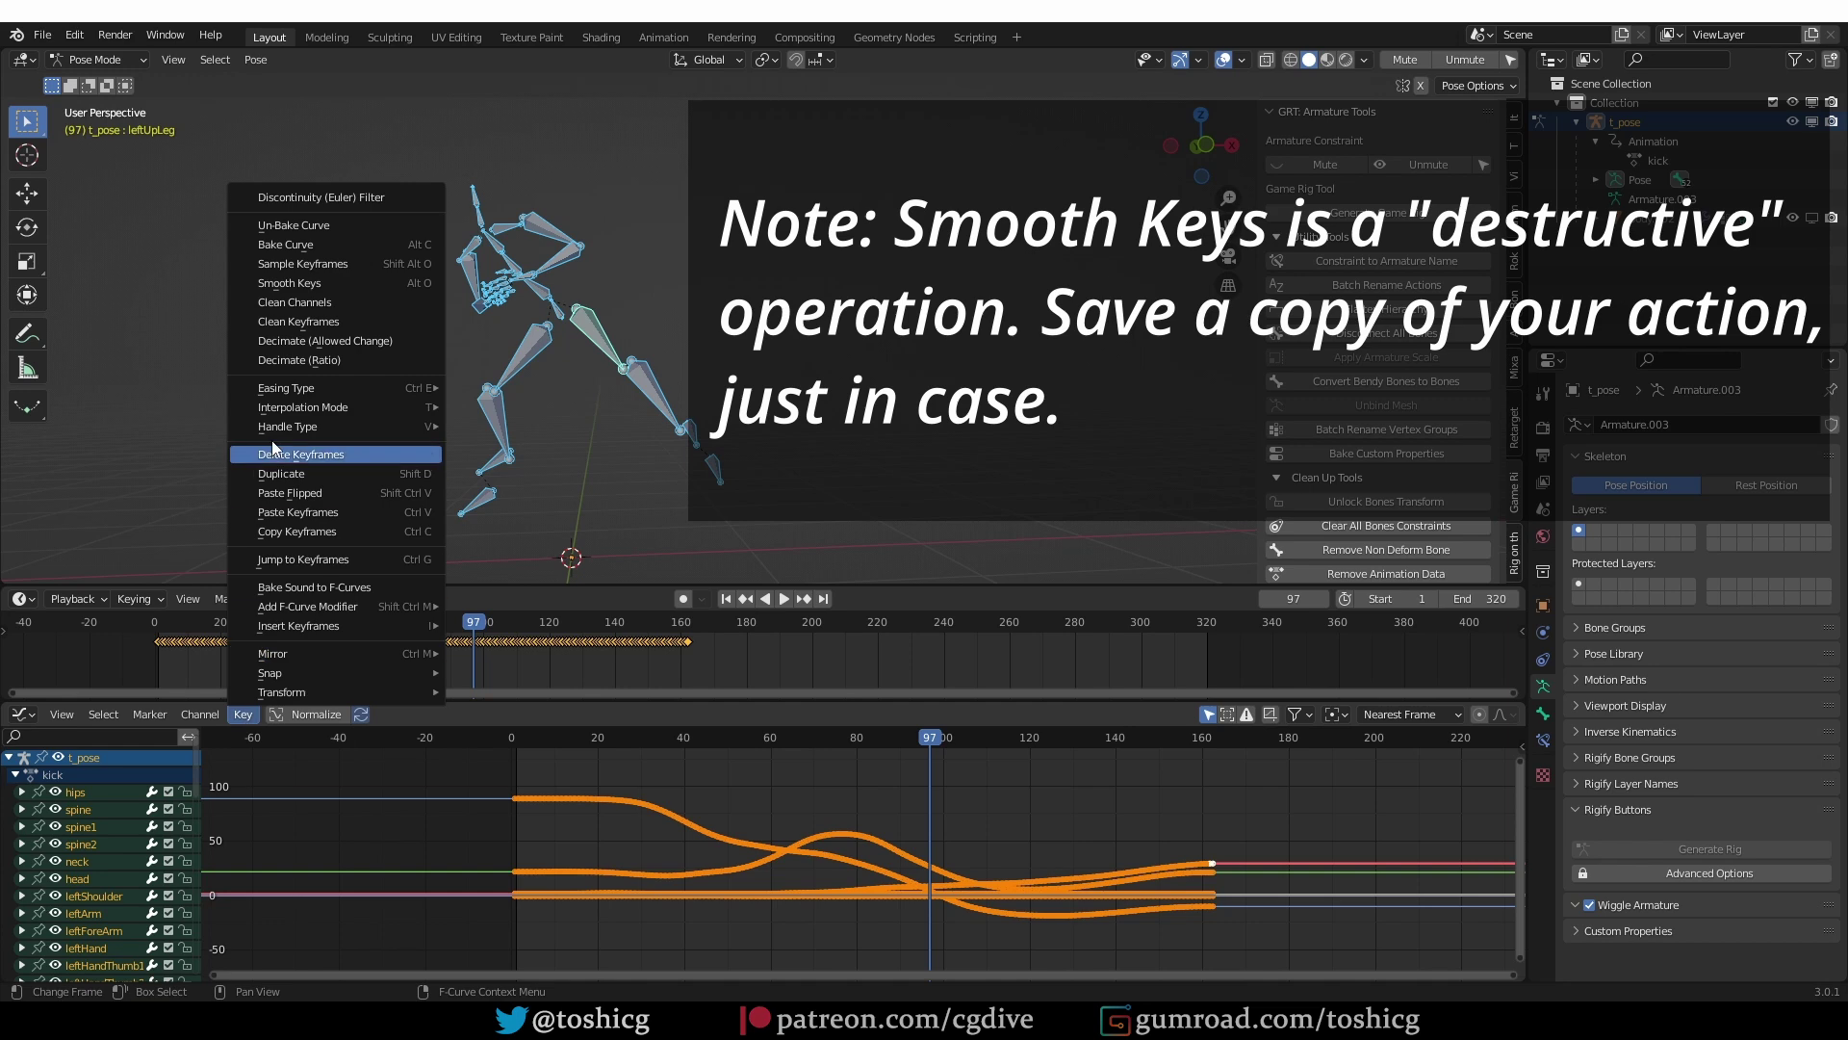
Step: Play back the smoothed kick animation from the start to examine its motion on the armature and body mesh
click(152, 621)
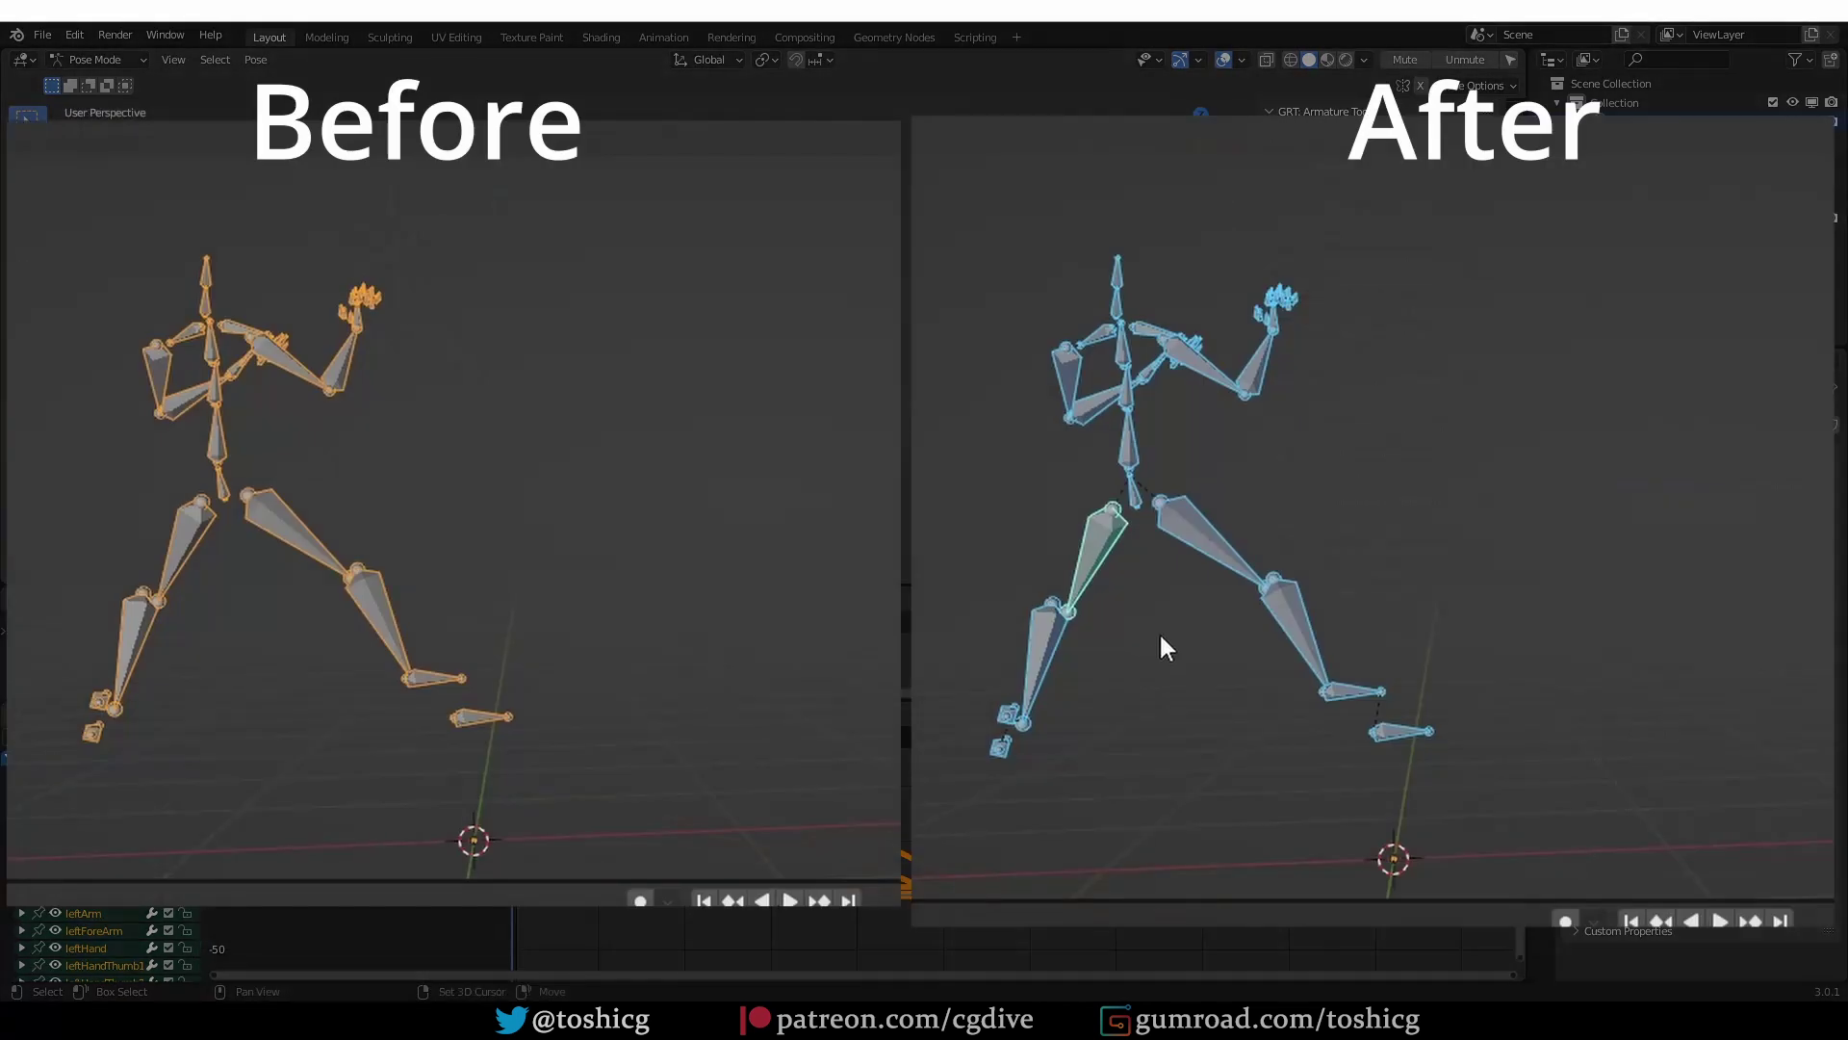
key(space)
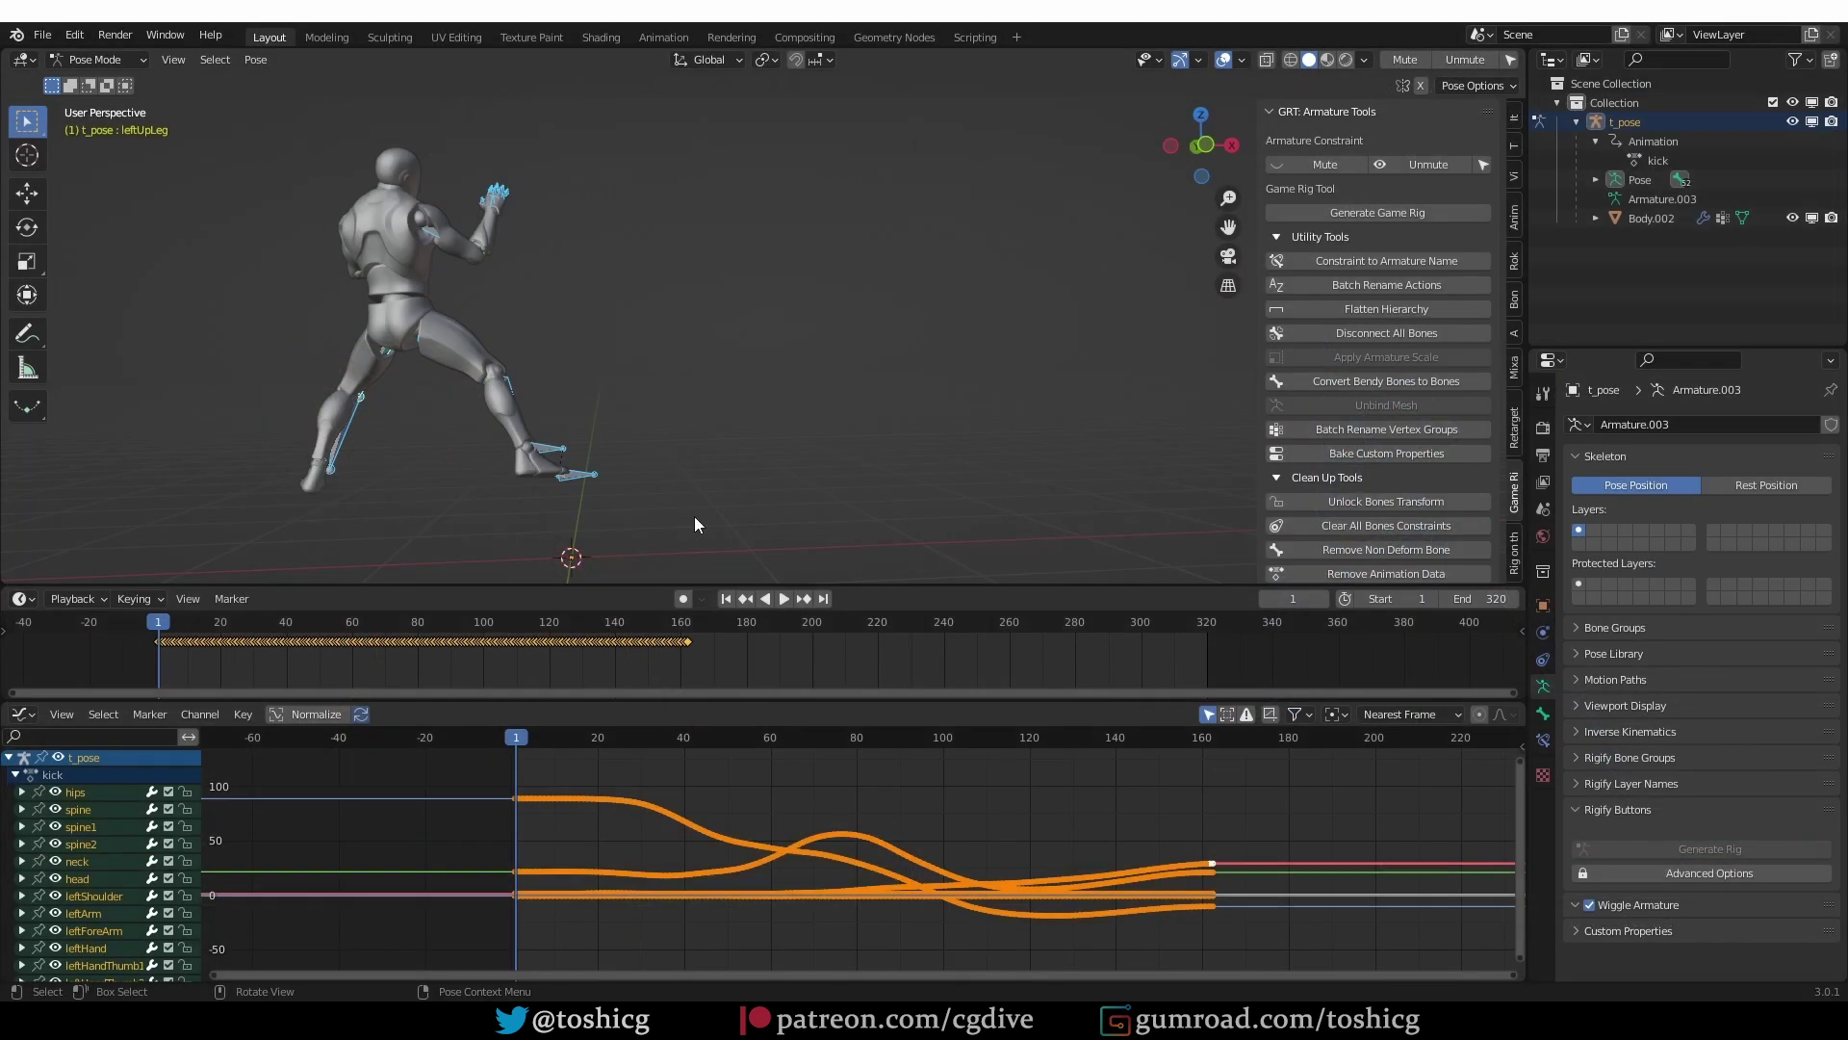
key(space)
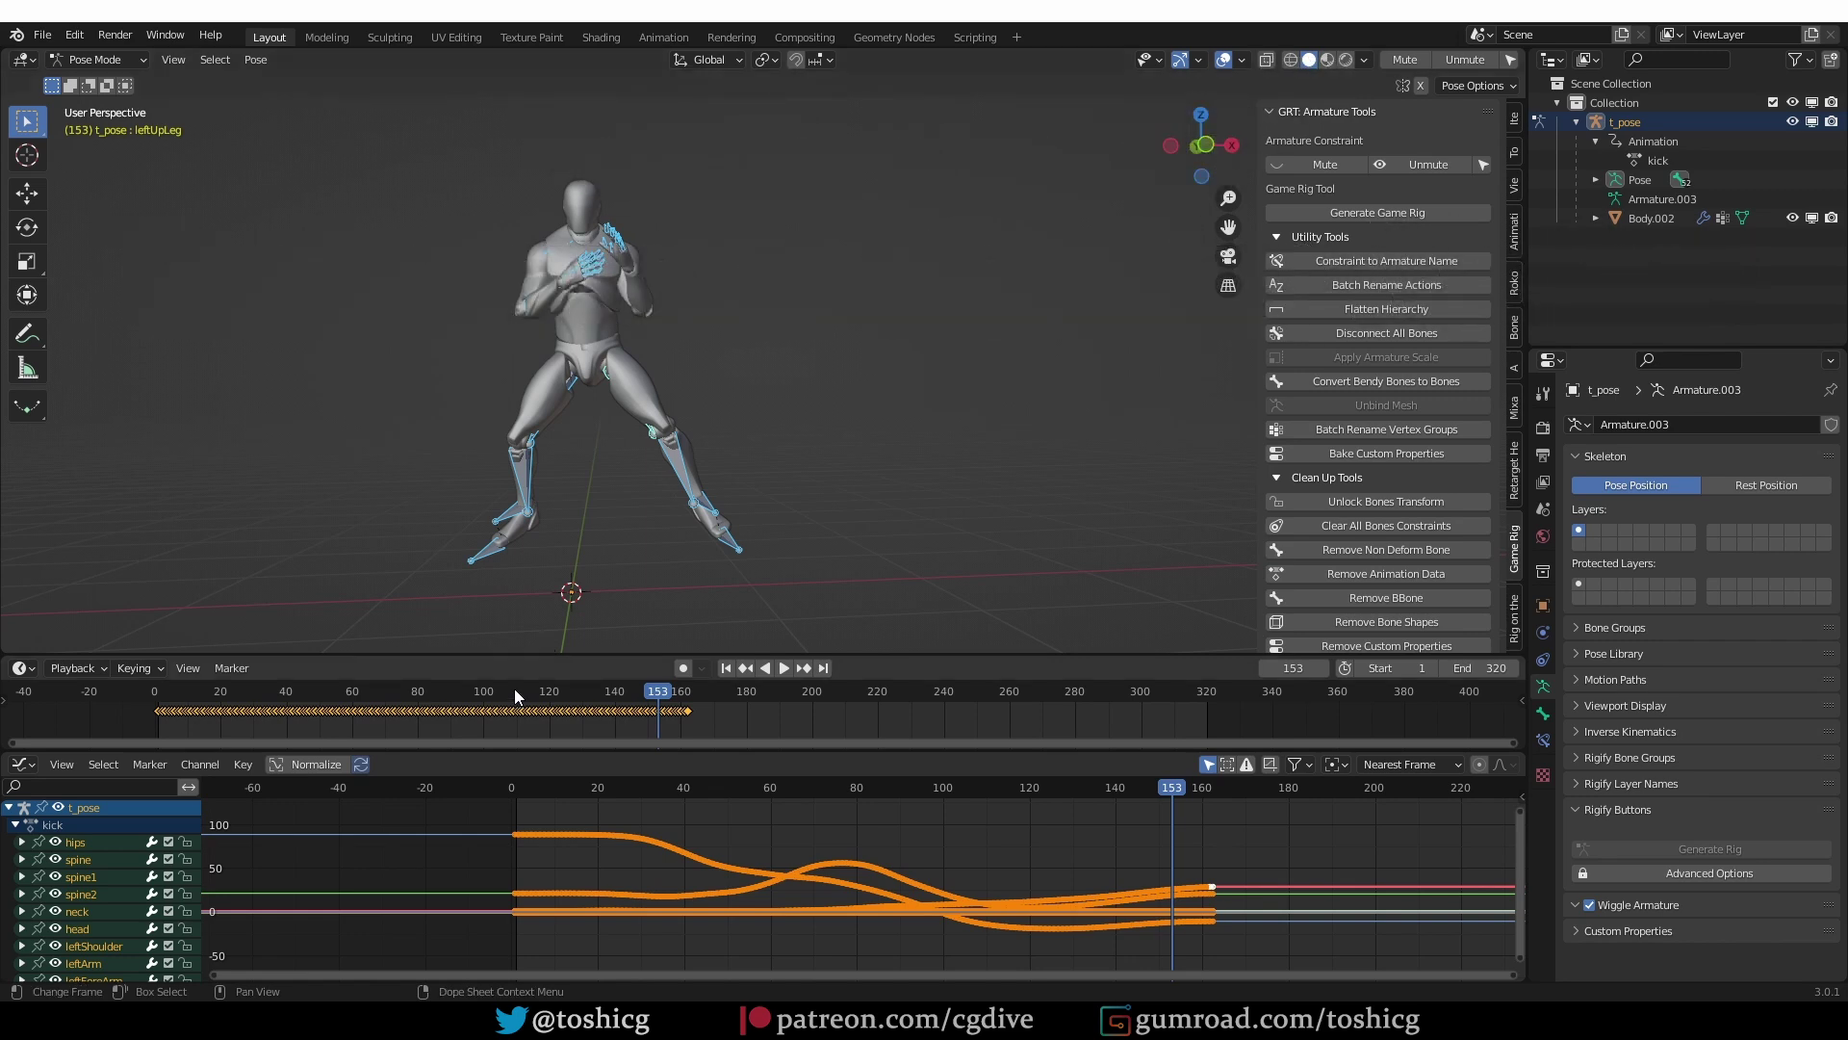
Step: Return to frame 0 in Object Mode and add a Plain Axes empty at the world origin
drag(514, 689, 144, 695)
key(ctrl+Tab)
click(289, 494)
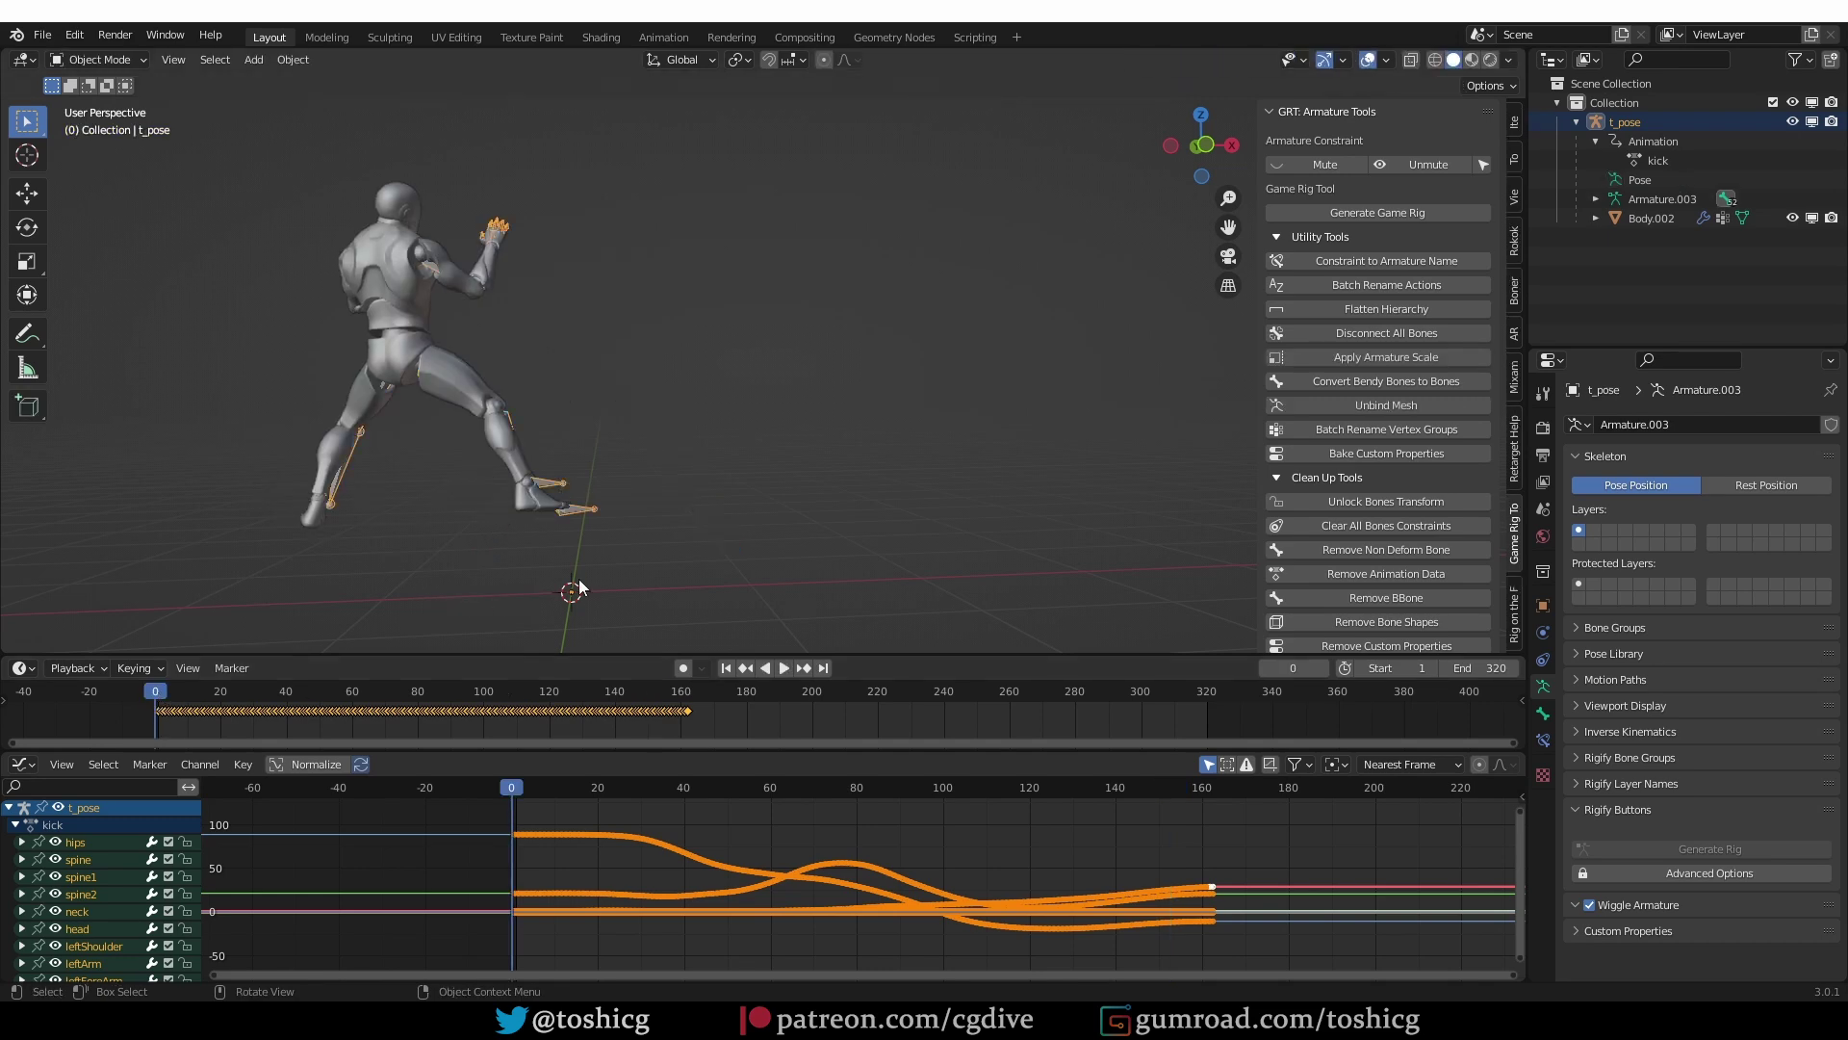
key(shift+a)
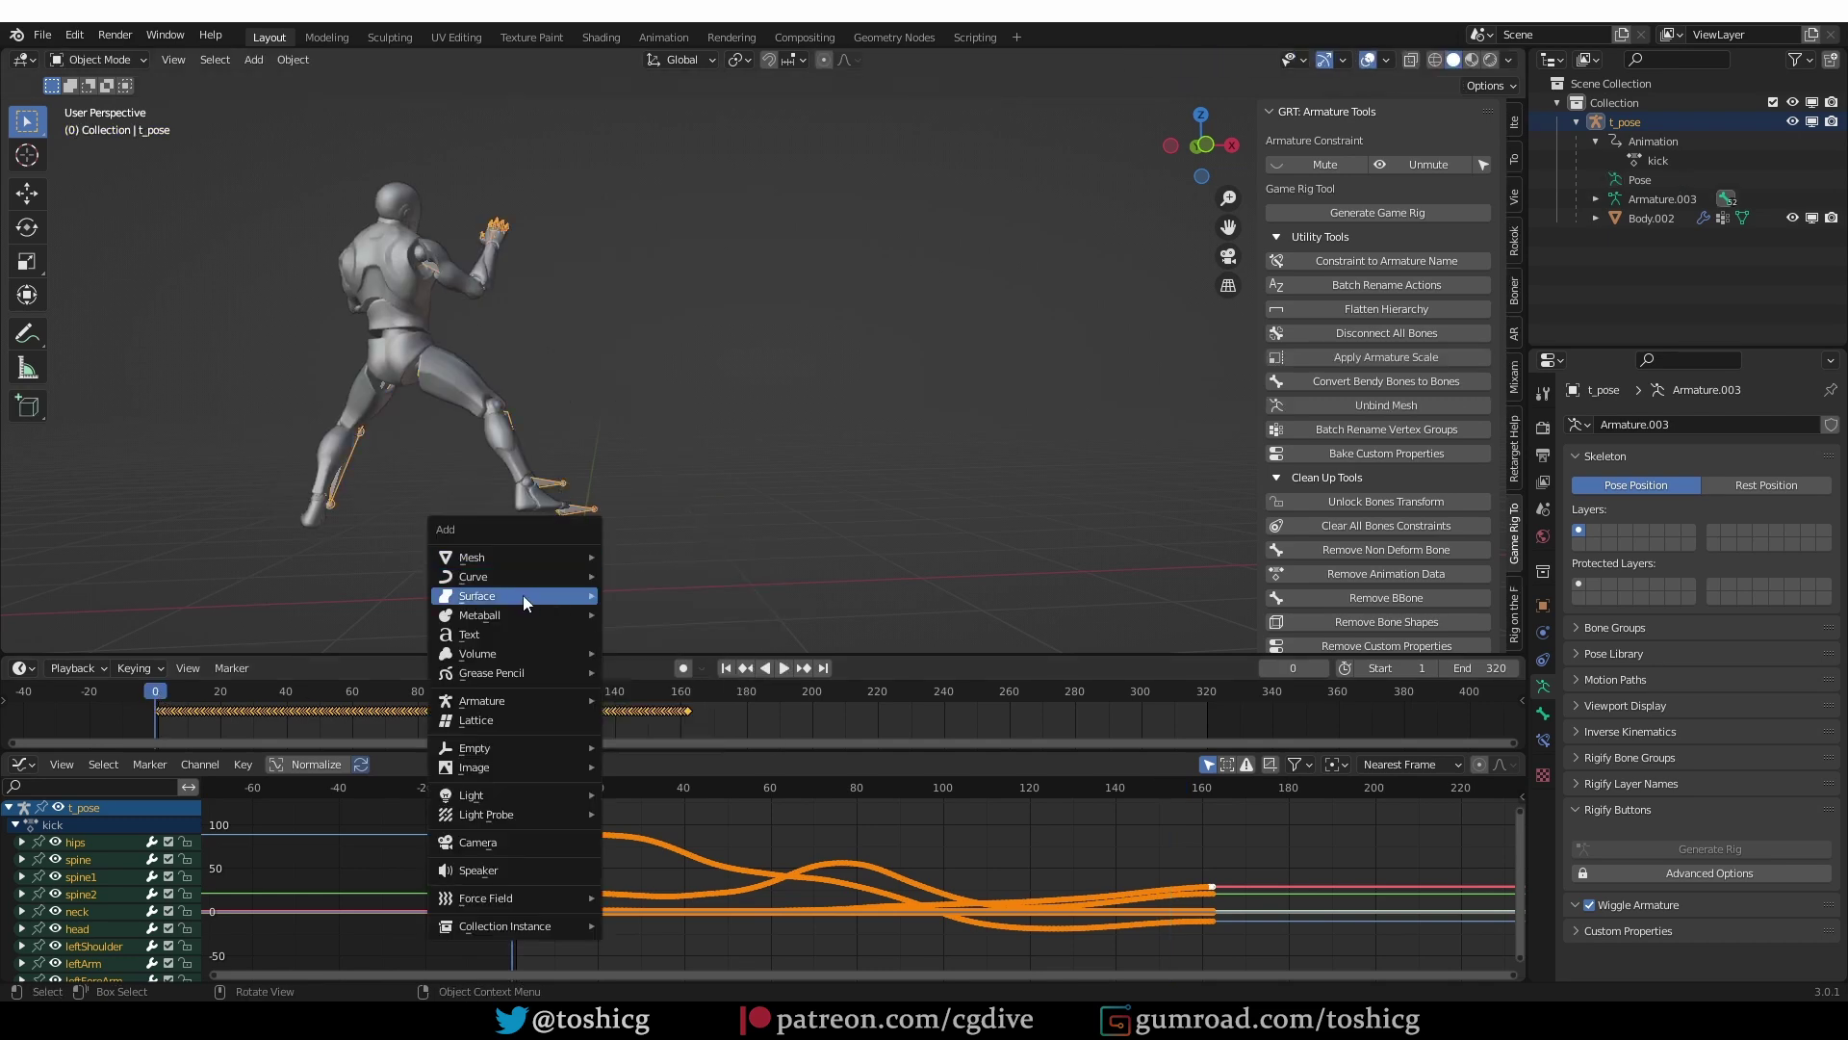
mouse_move(499, 747)
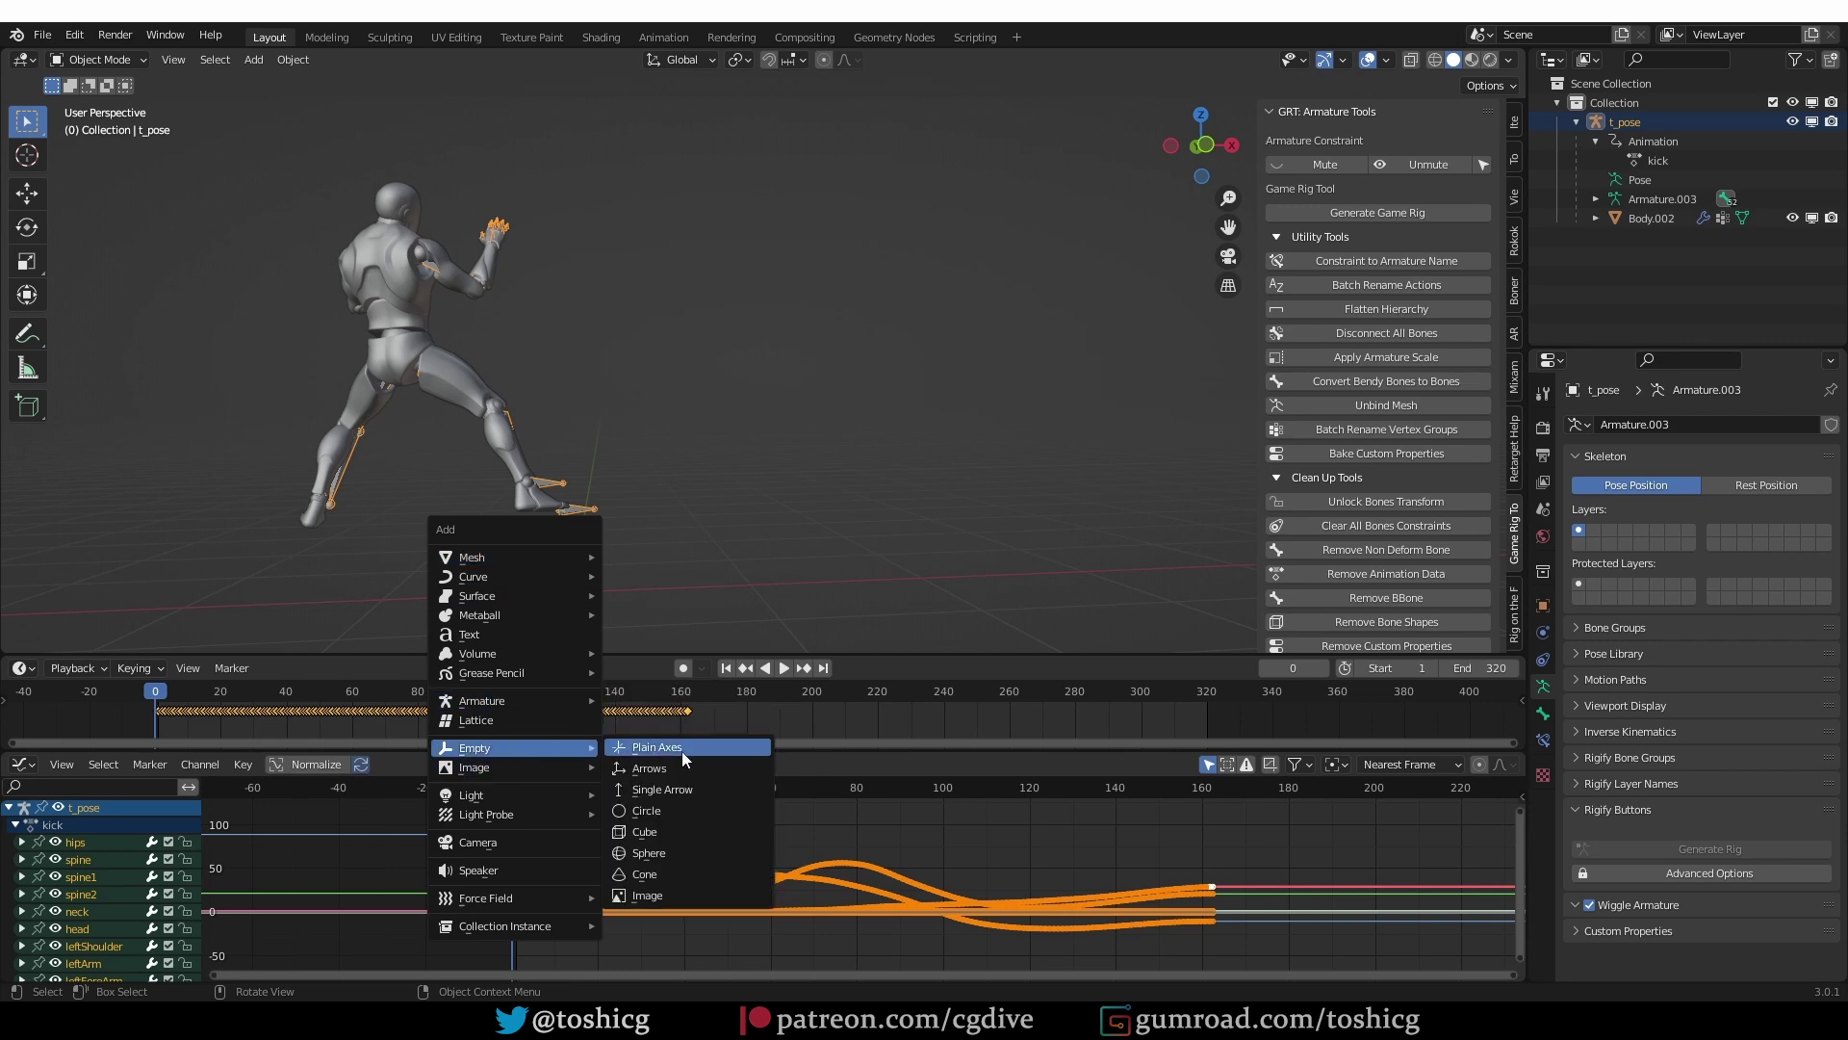
click(653, 749)
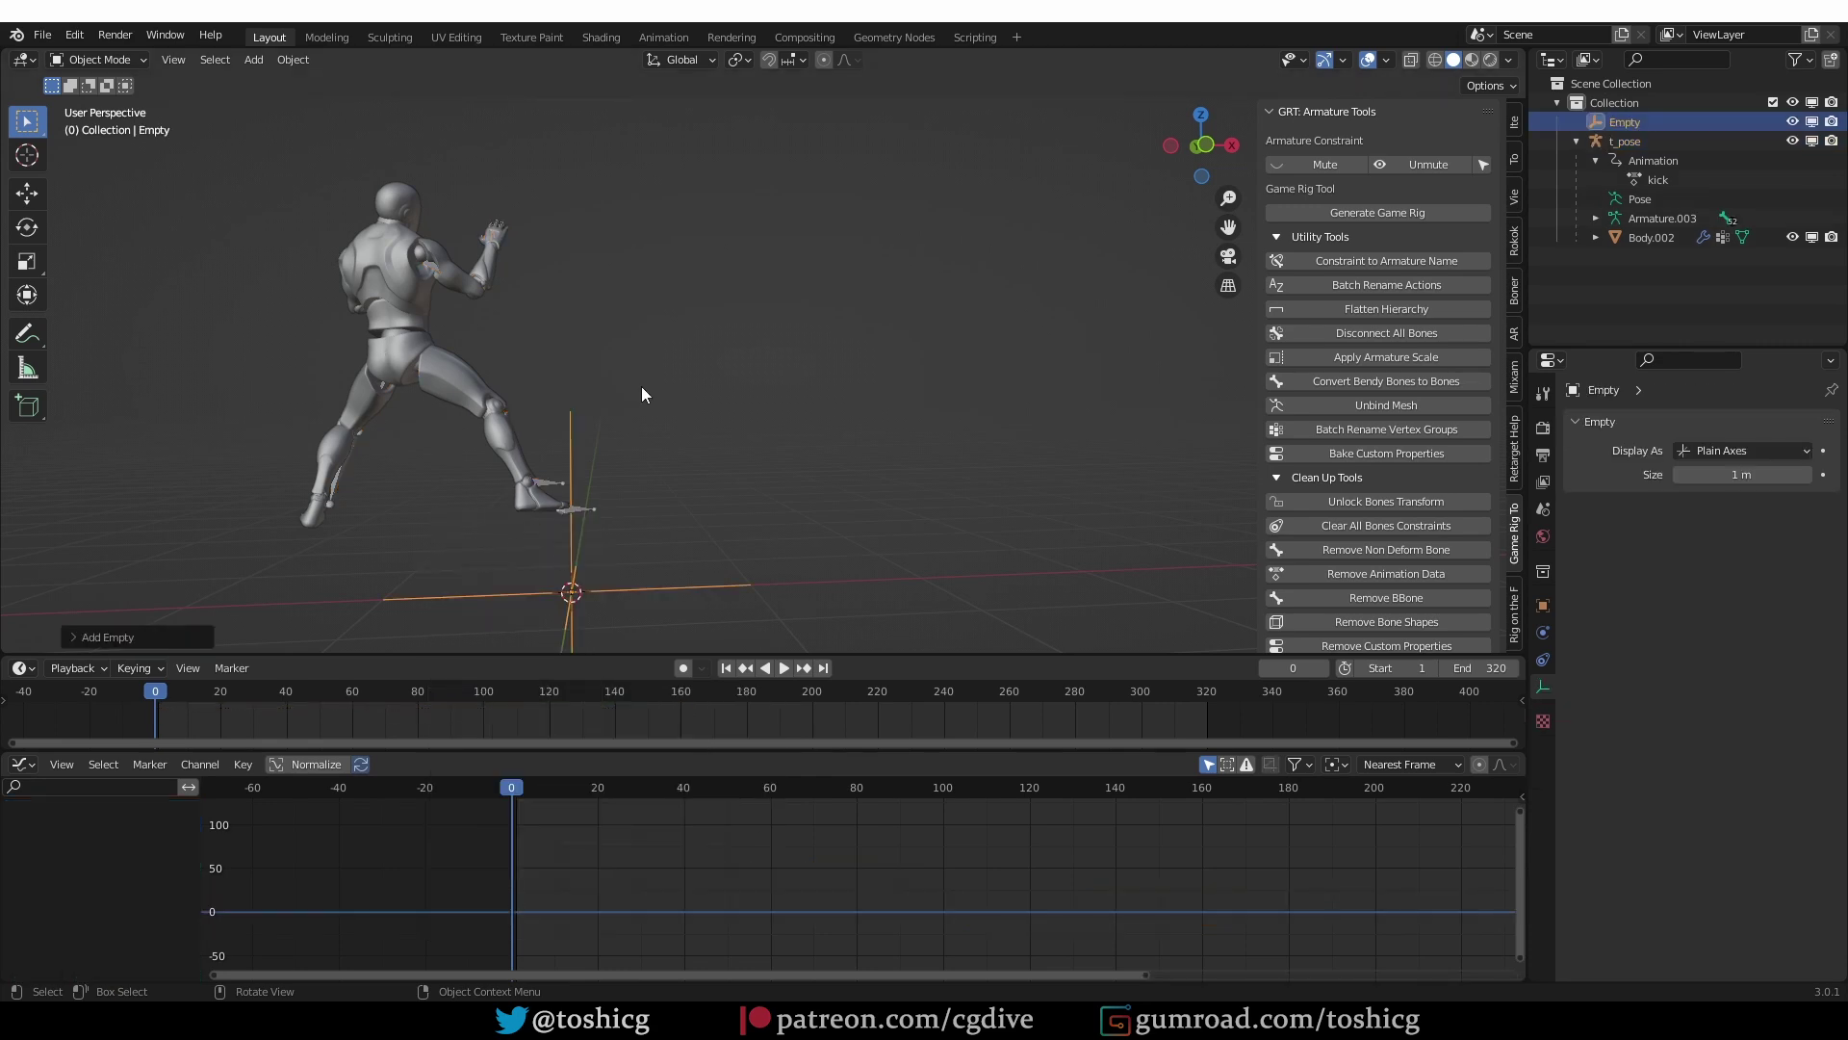
Step: Select the hips bone of t_pose in Pose Mode and add a Child Of bone constraint targeting the Empty
click(1624, 142)
key(ctrl+Tab)
click(400, 460)
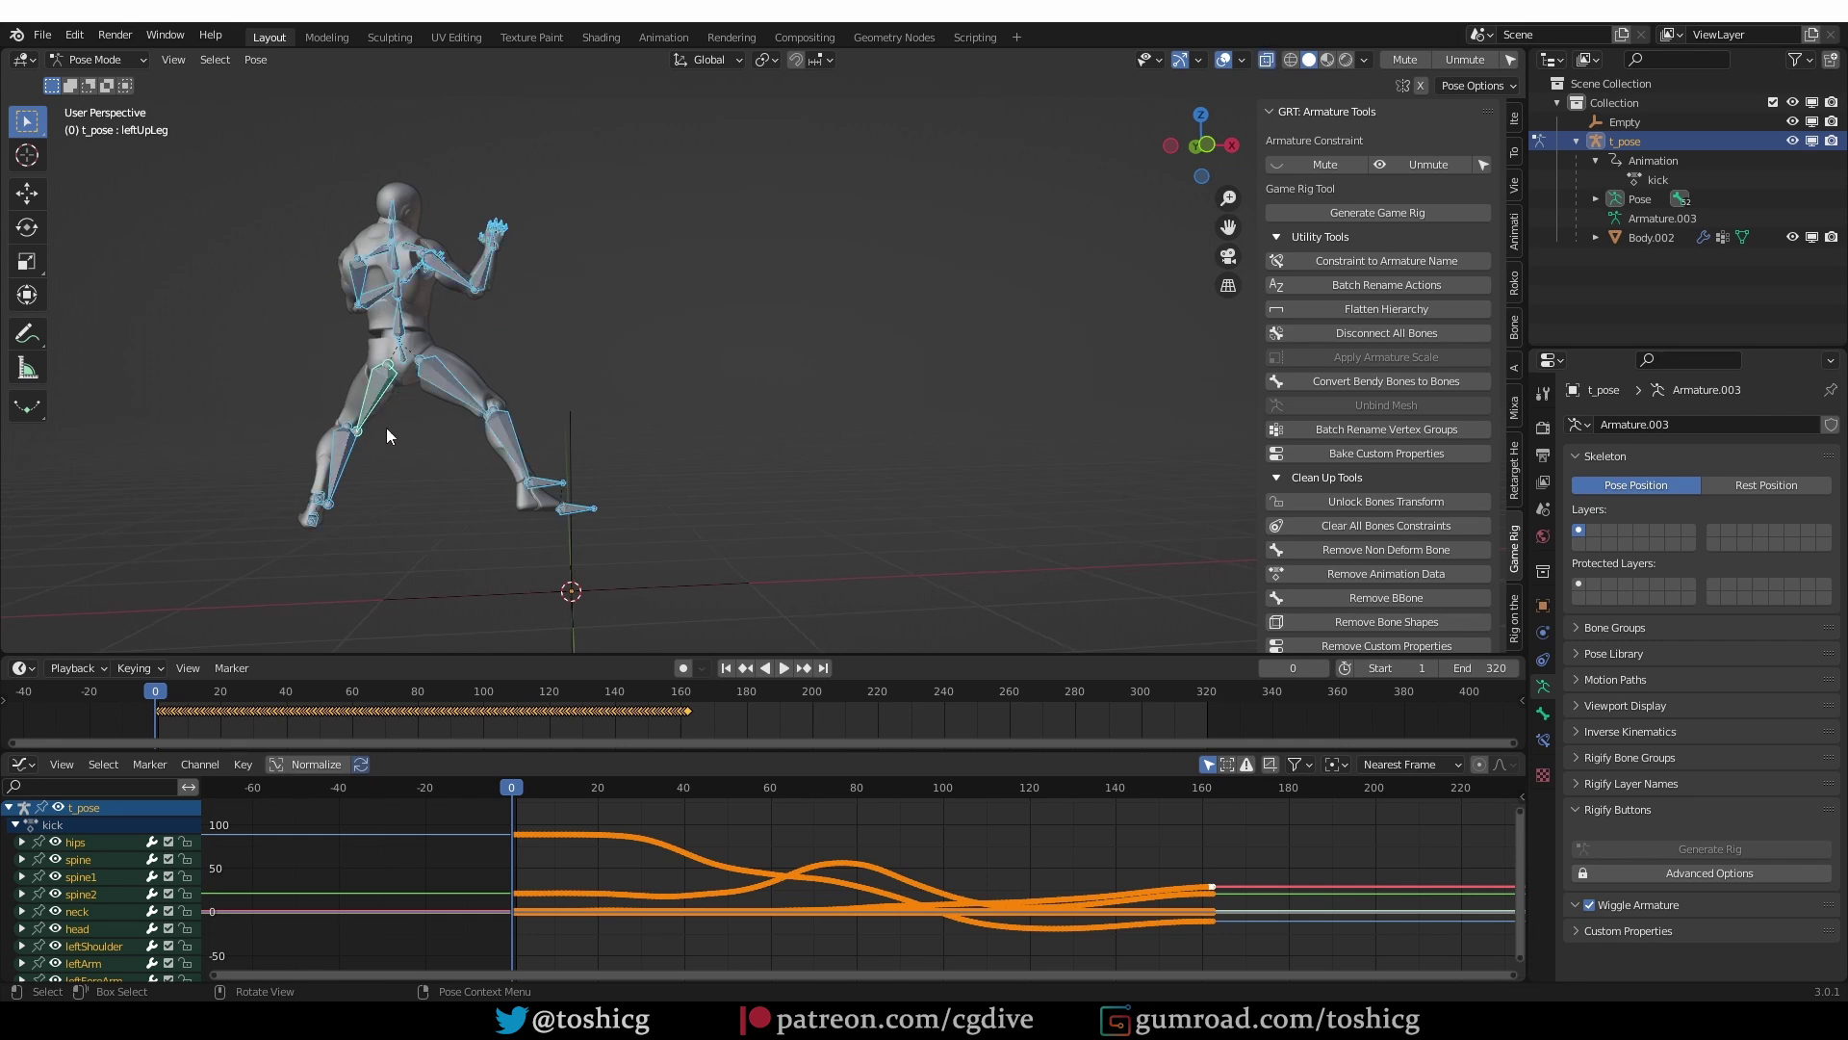
click(394, 361)
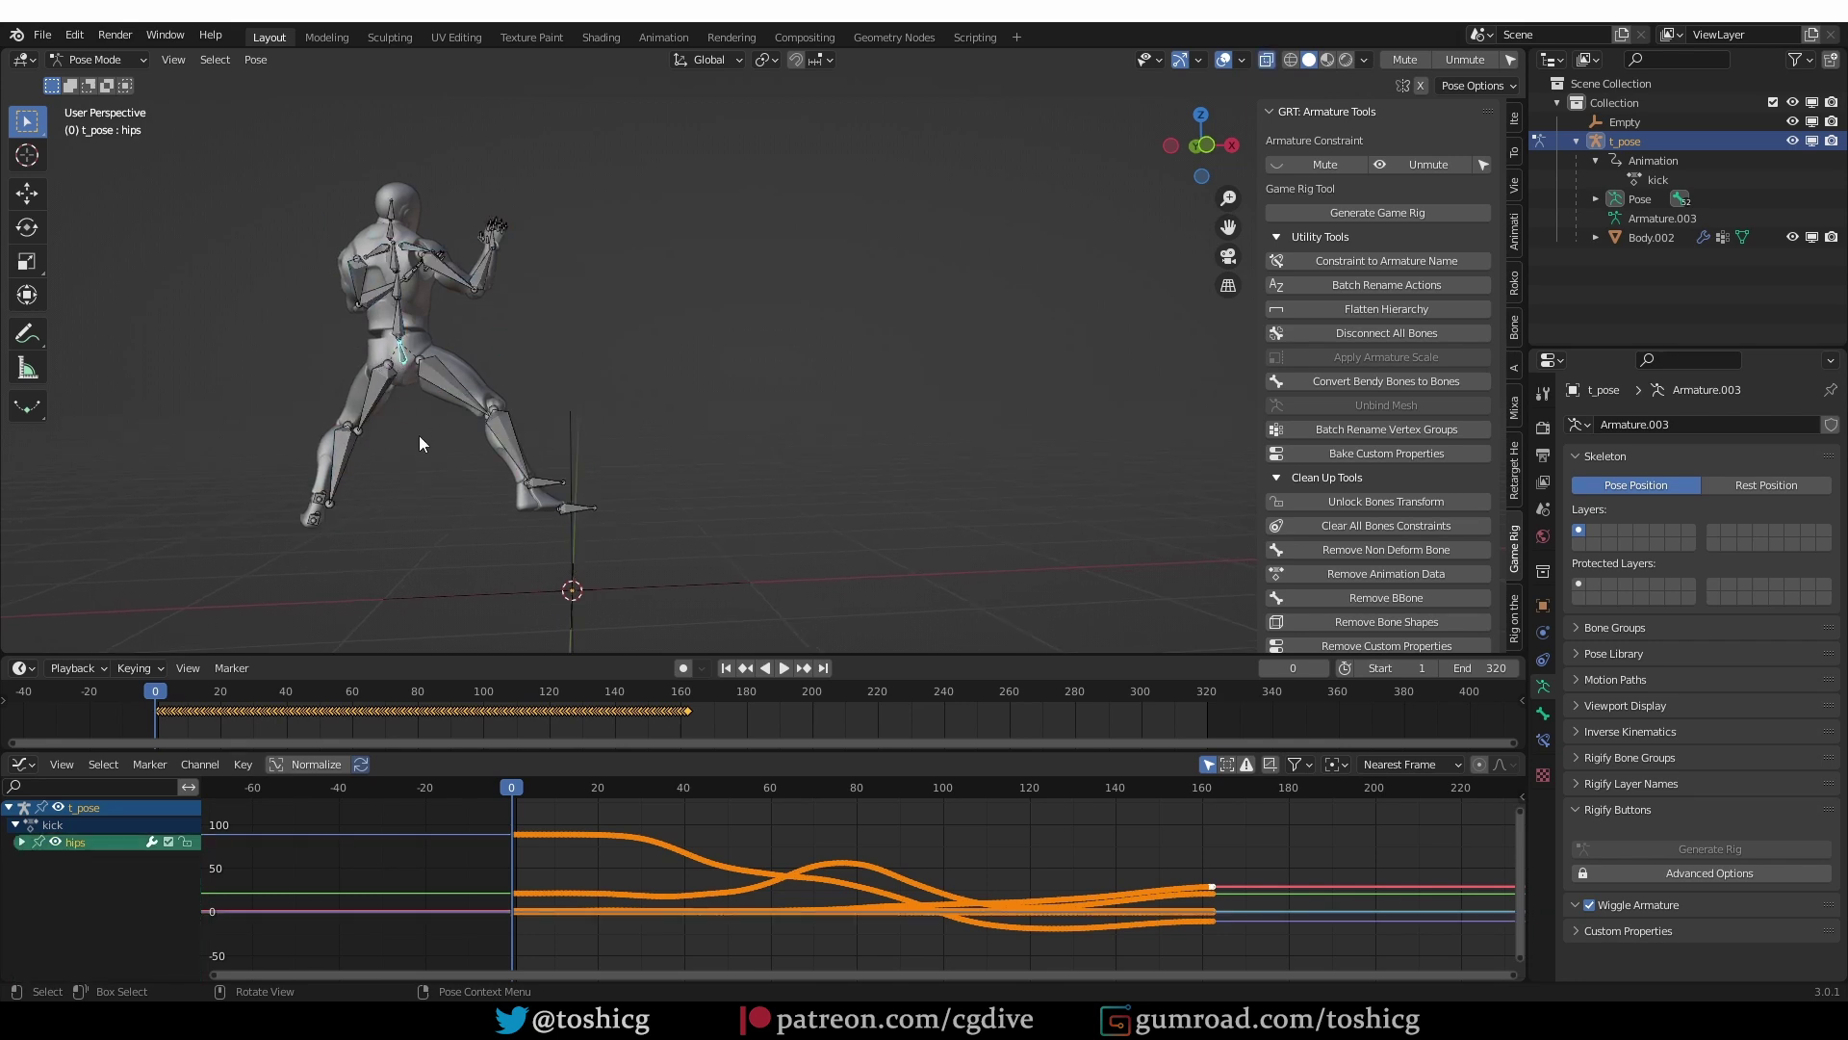
key(r)
key(Escape)
click(1543, 740)
click(1634, 425)
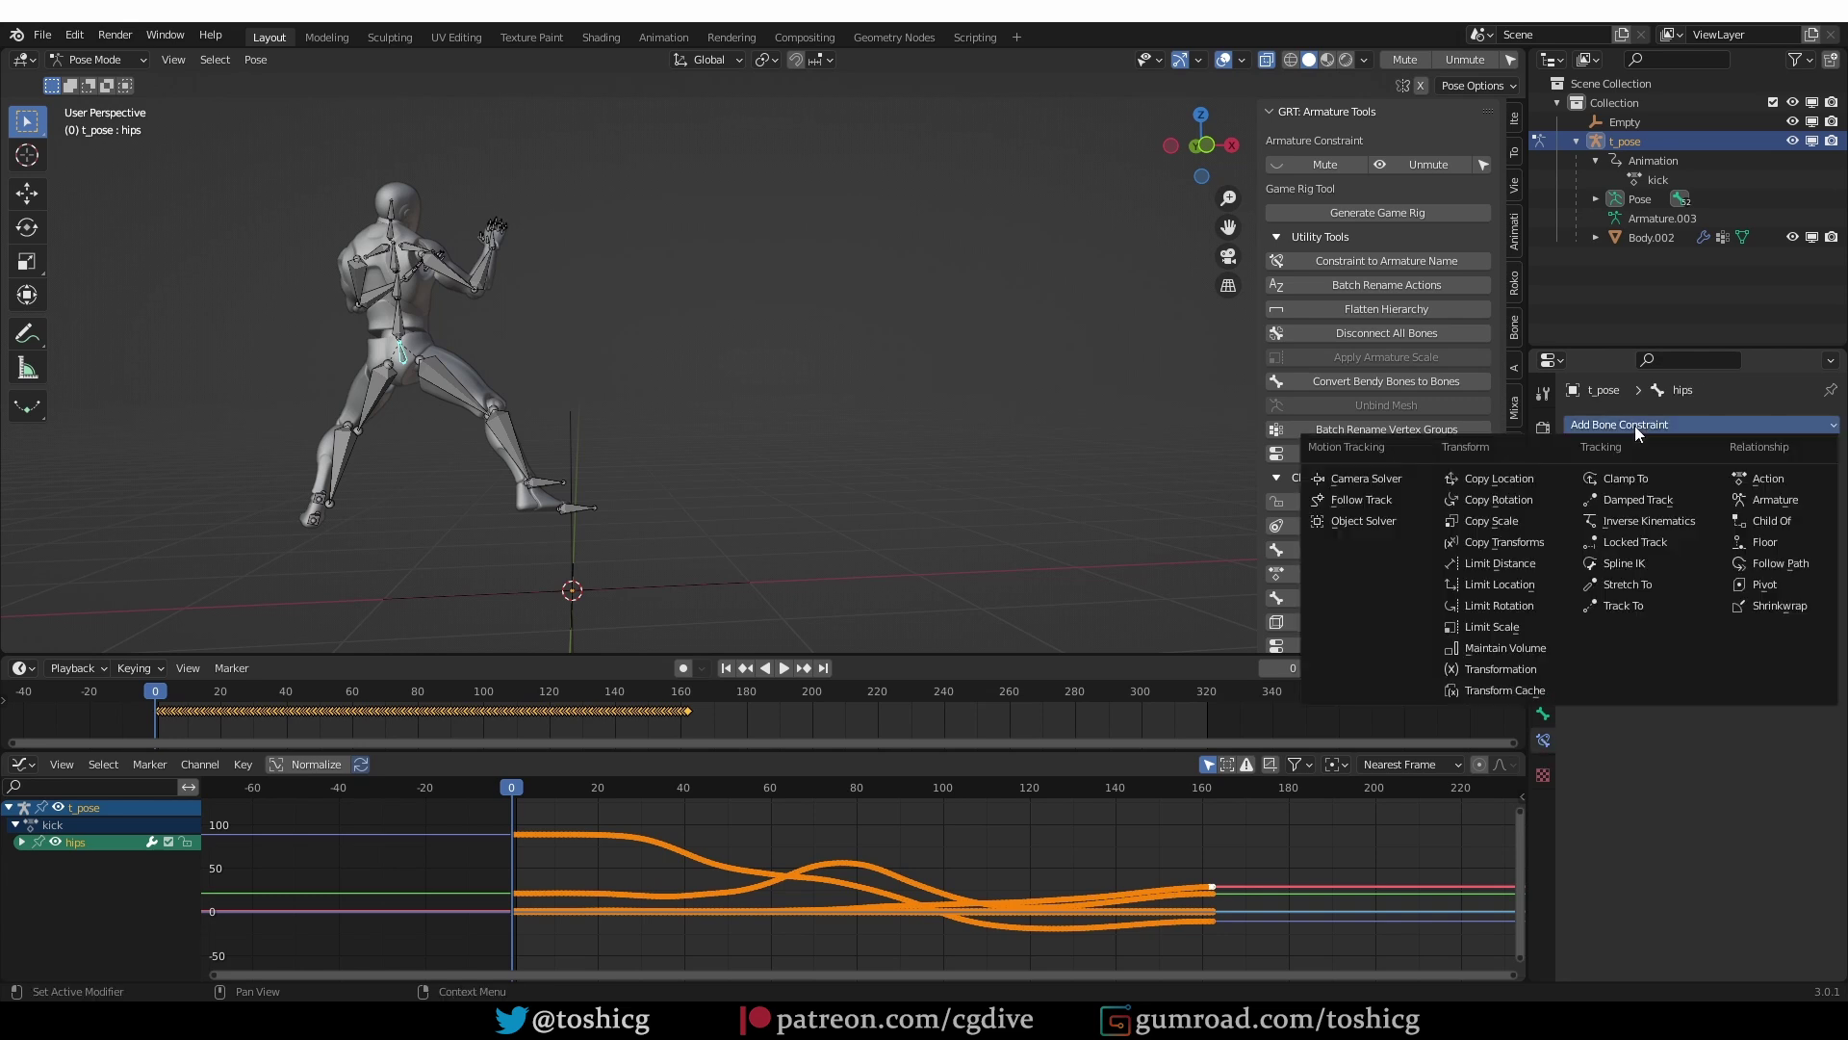
click(1782, 523)
click(1733, 485)
click(1723, 535)
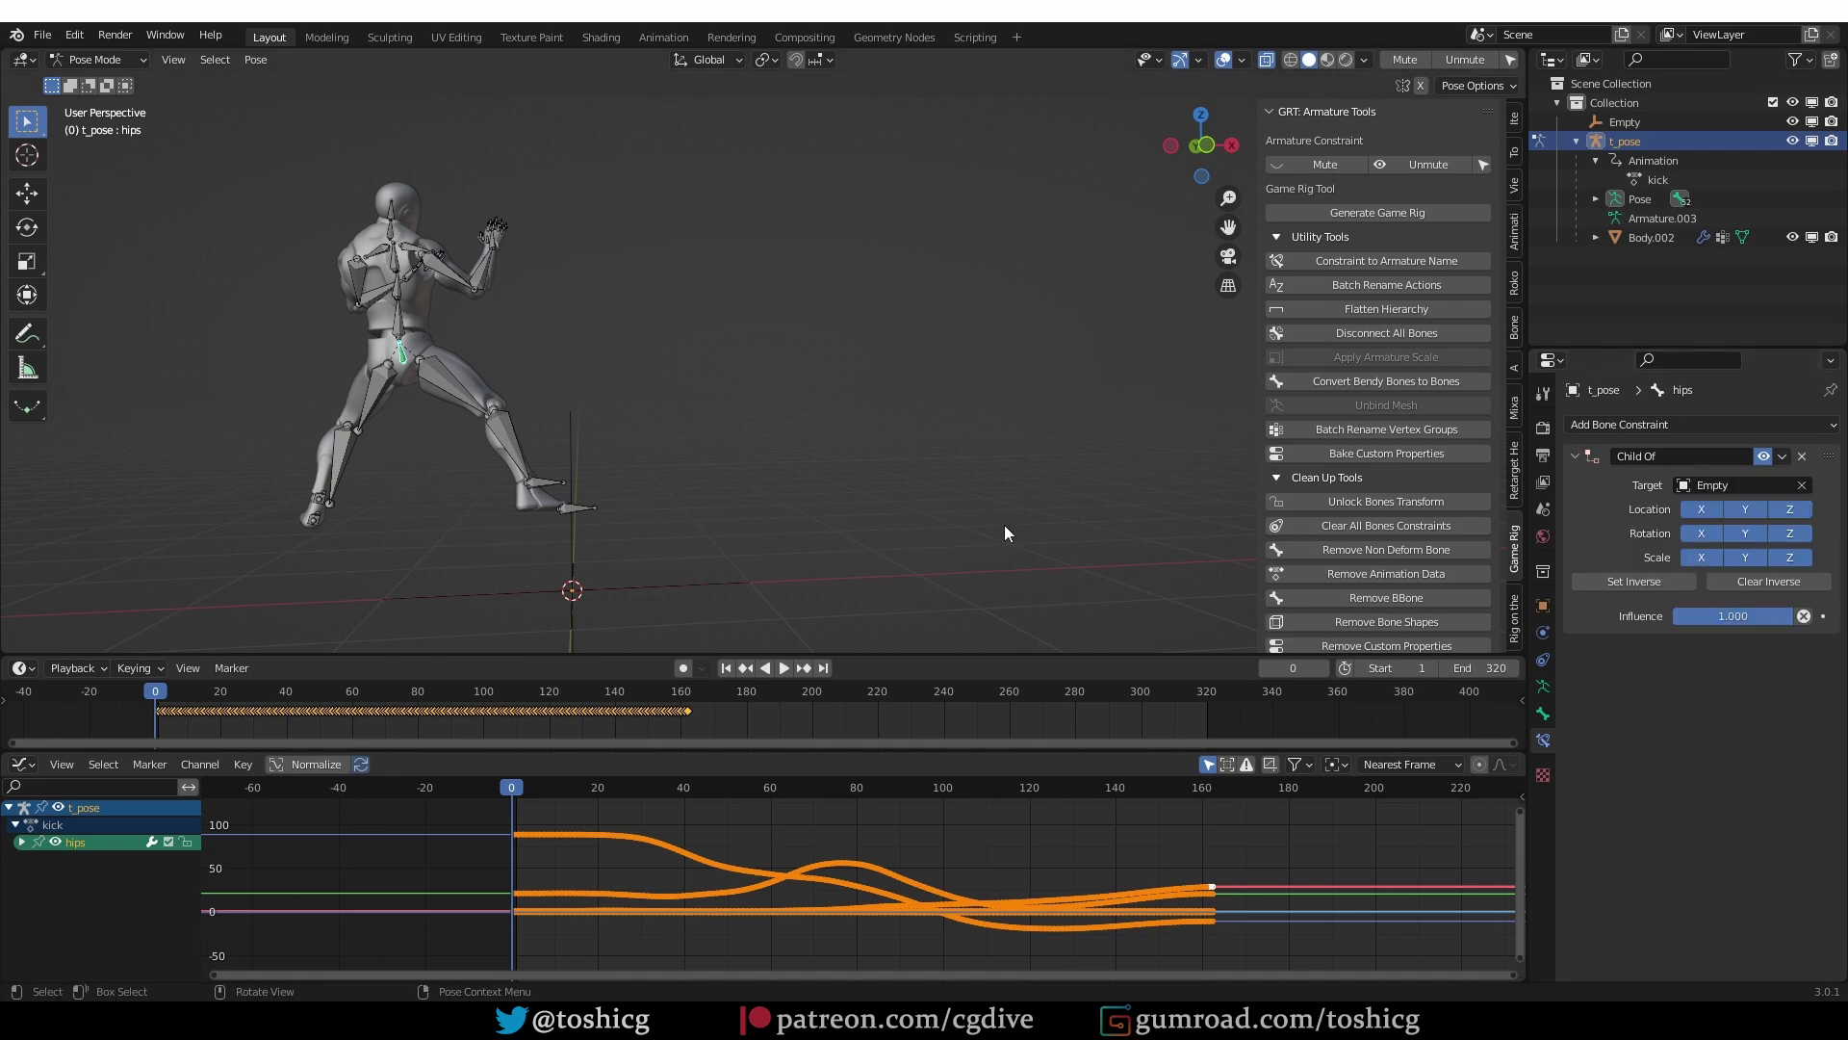
Step: Select the Empty in Object Mode, enable Auto Keying and activate the Move tool
click(586, 481)
key(g)
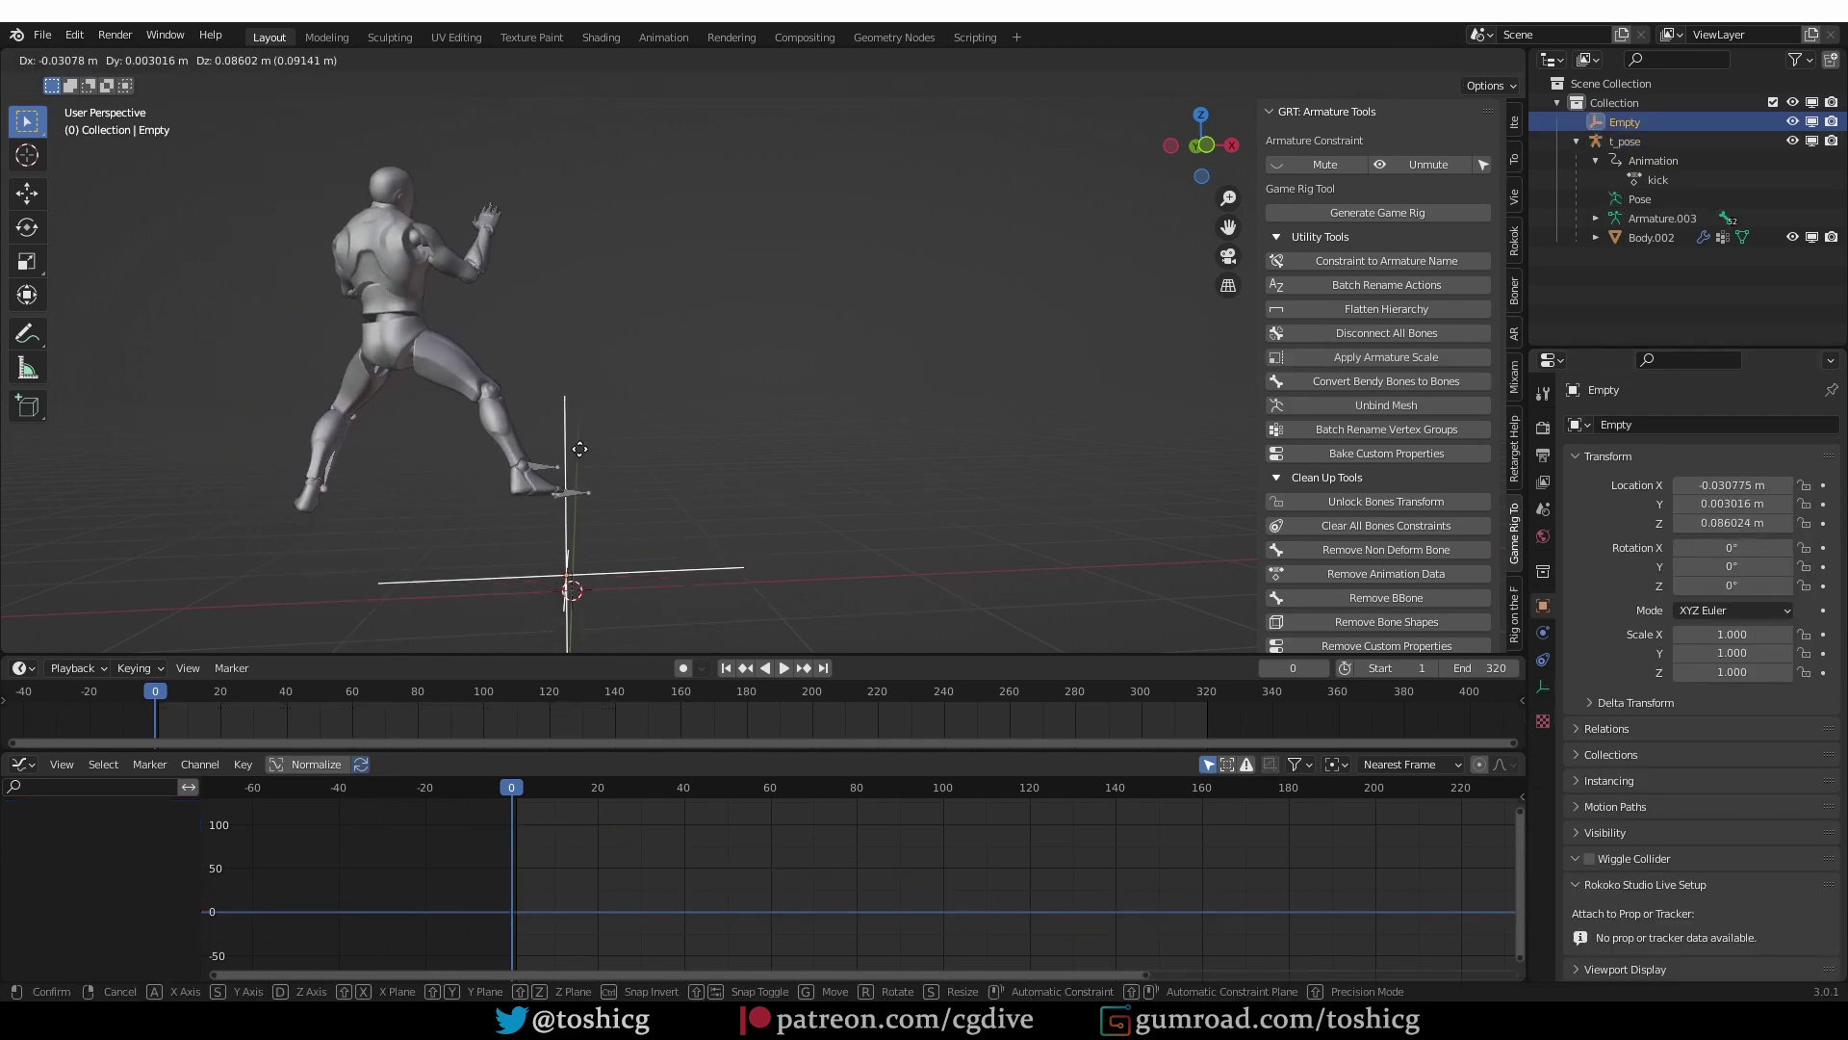
key(Escape)
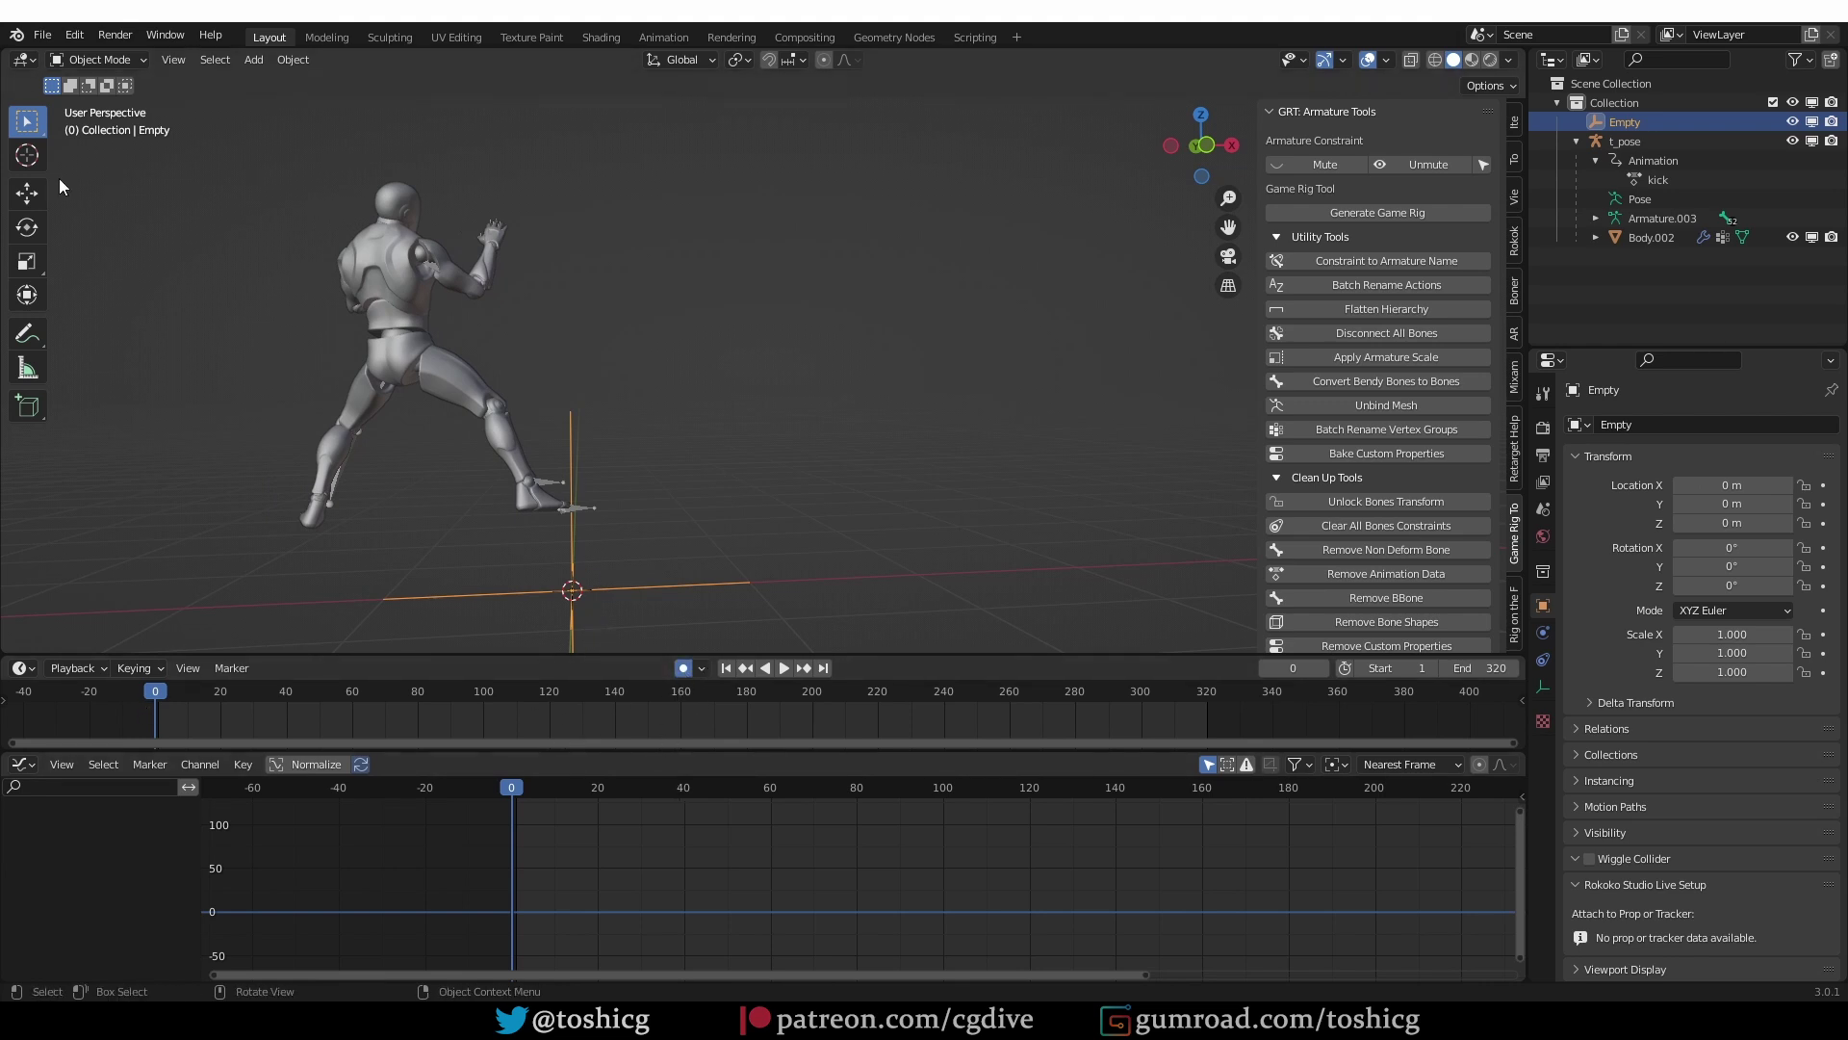
click(26, 194)
shift+scroll(563, 495, down, 2)
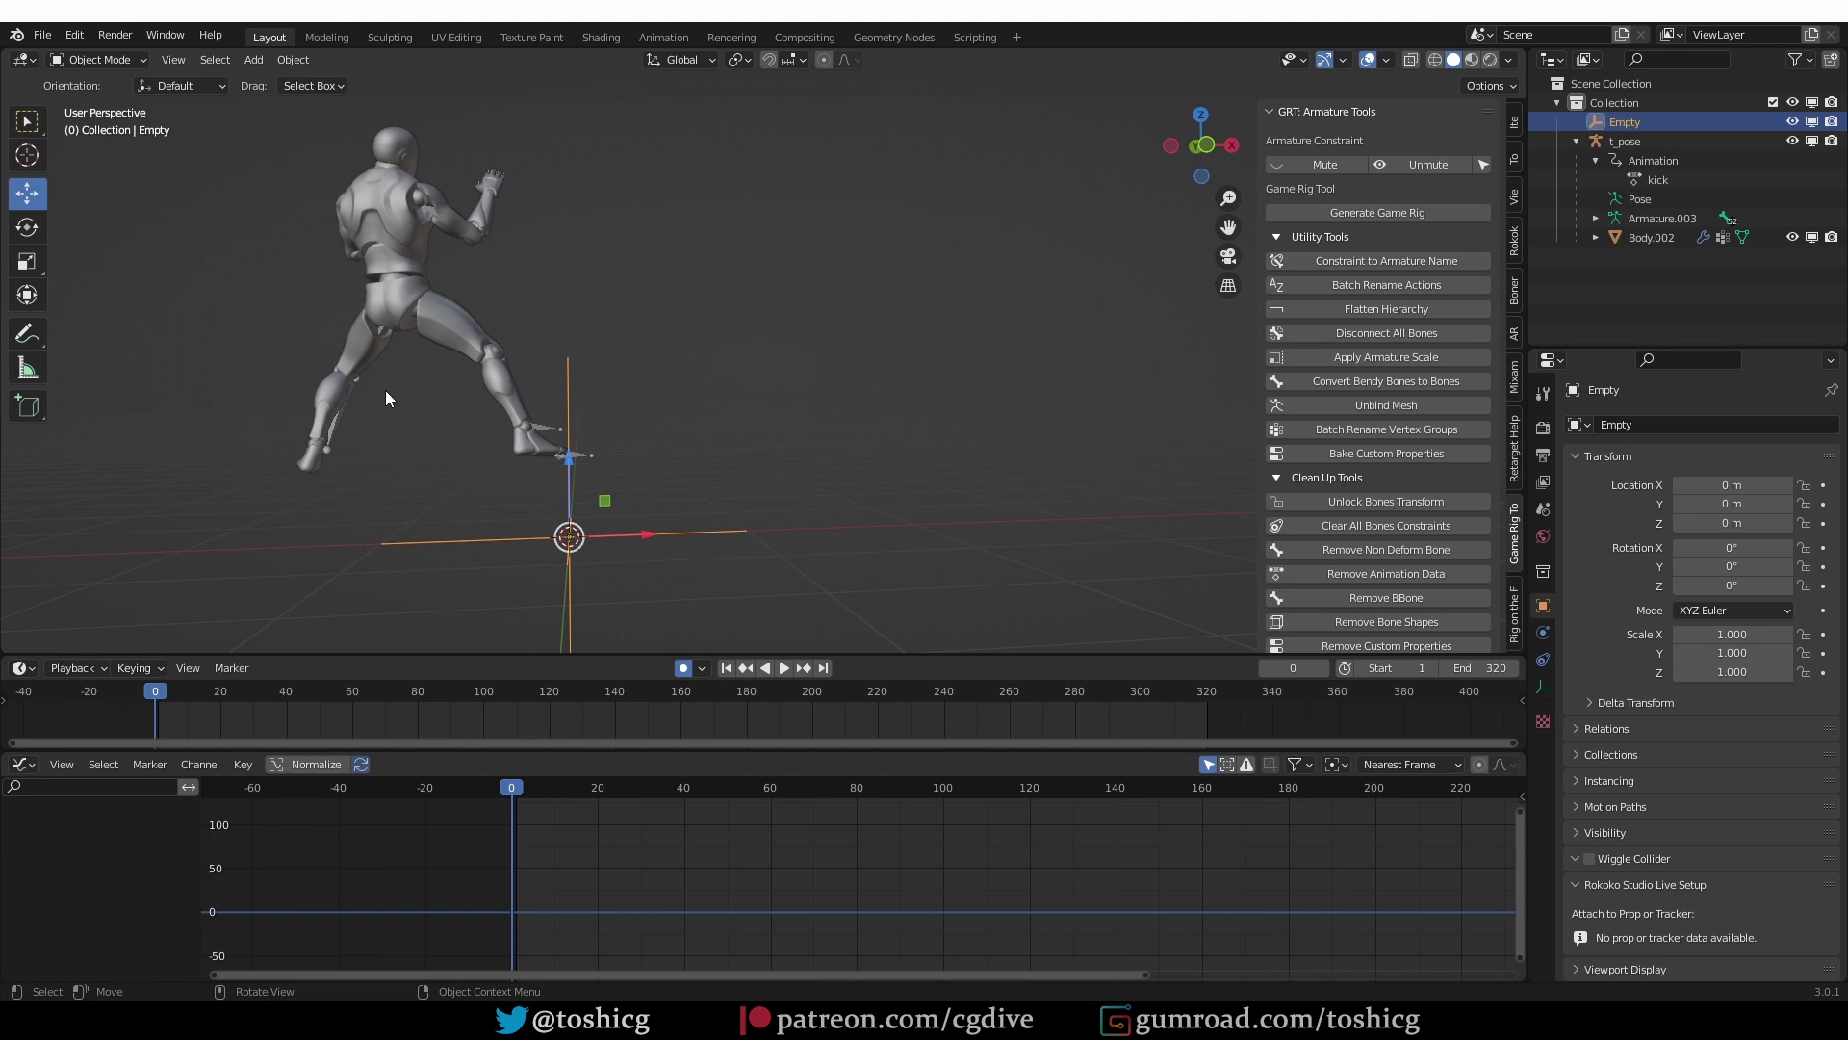
middle_drag(386, 391, 460, 567)
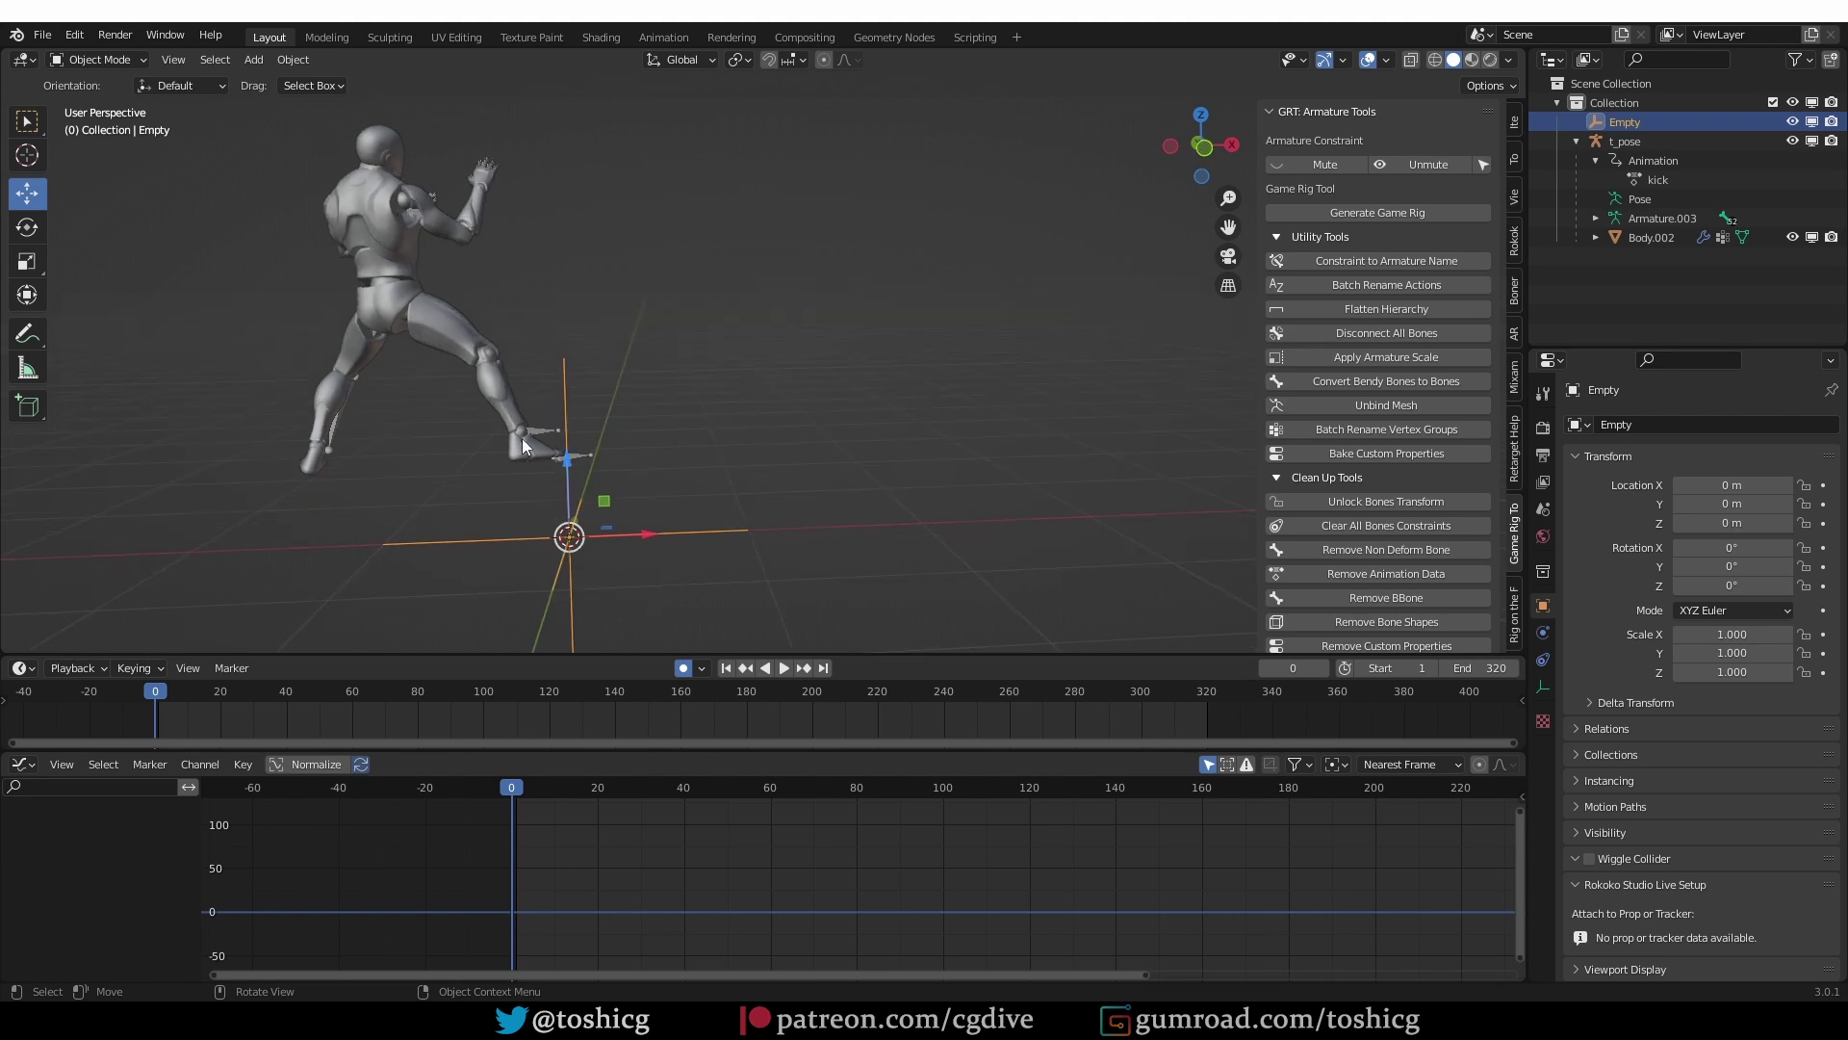
Step: Add a ground plane mesh and scale it by 10
key(shift+a)
mouse_move(396, 256)
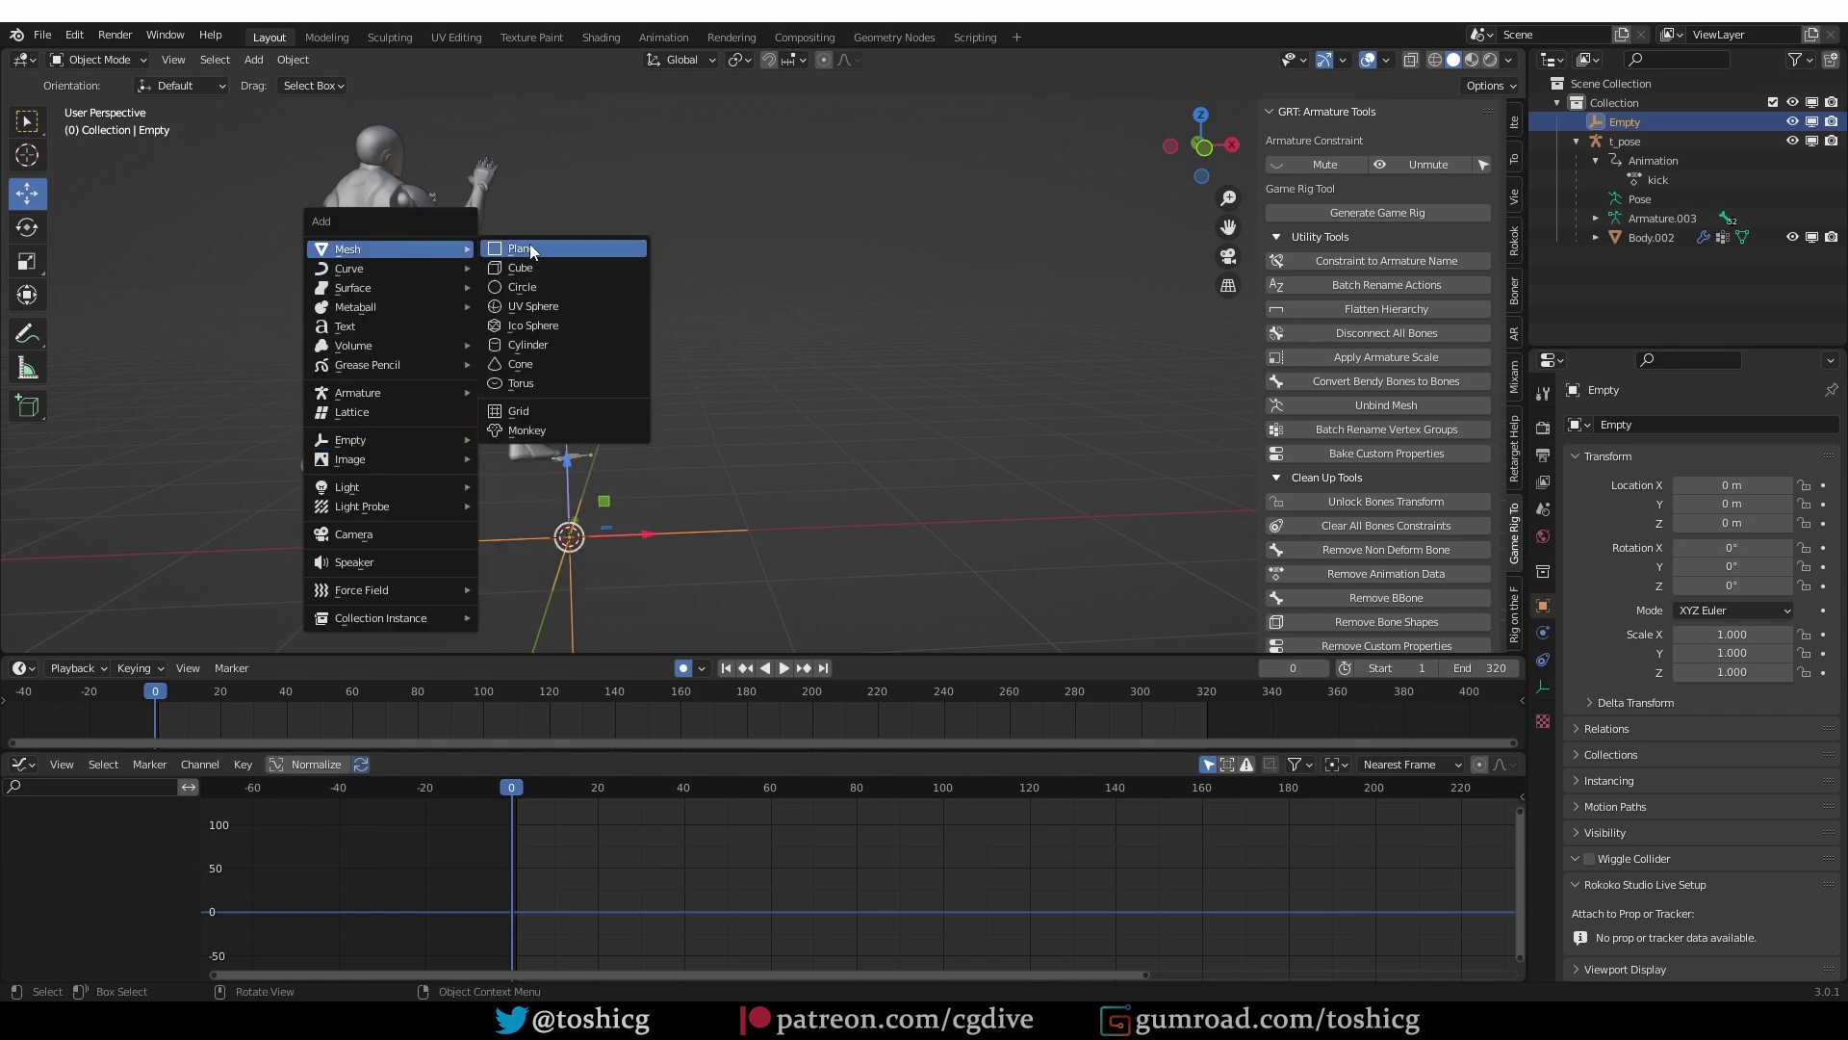
click(528, 247)
text(s10)
key(Return)
Step: Lower the Empty to about -0.41 m on Z at frame 0 and hold that position with a keyframe at frame 41
click(564, 461)
key(g)
key(z)
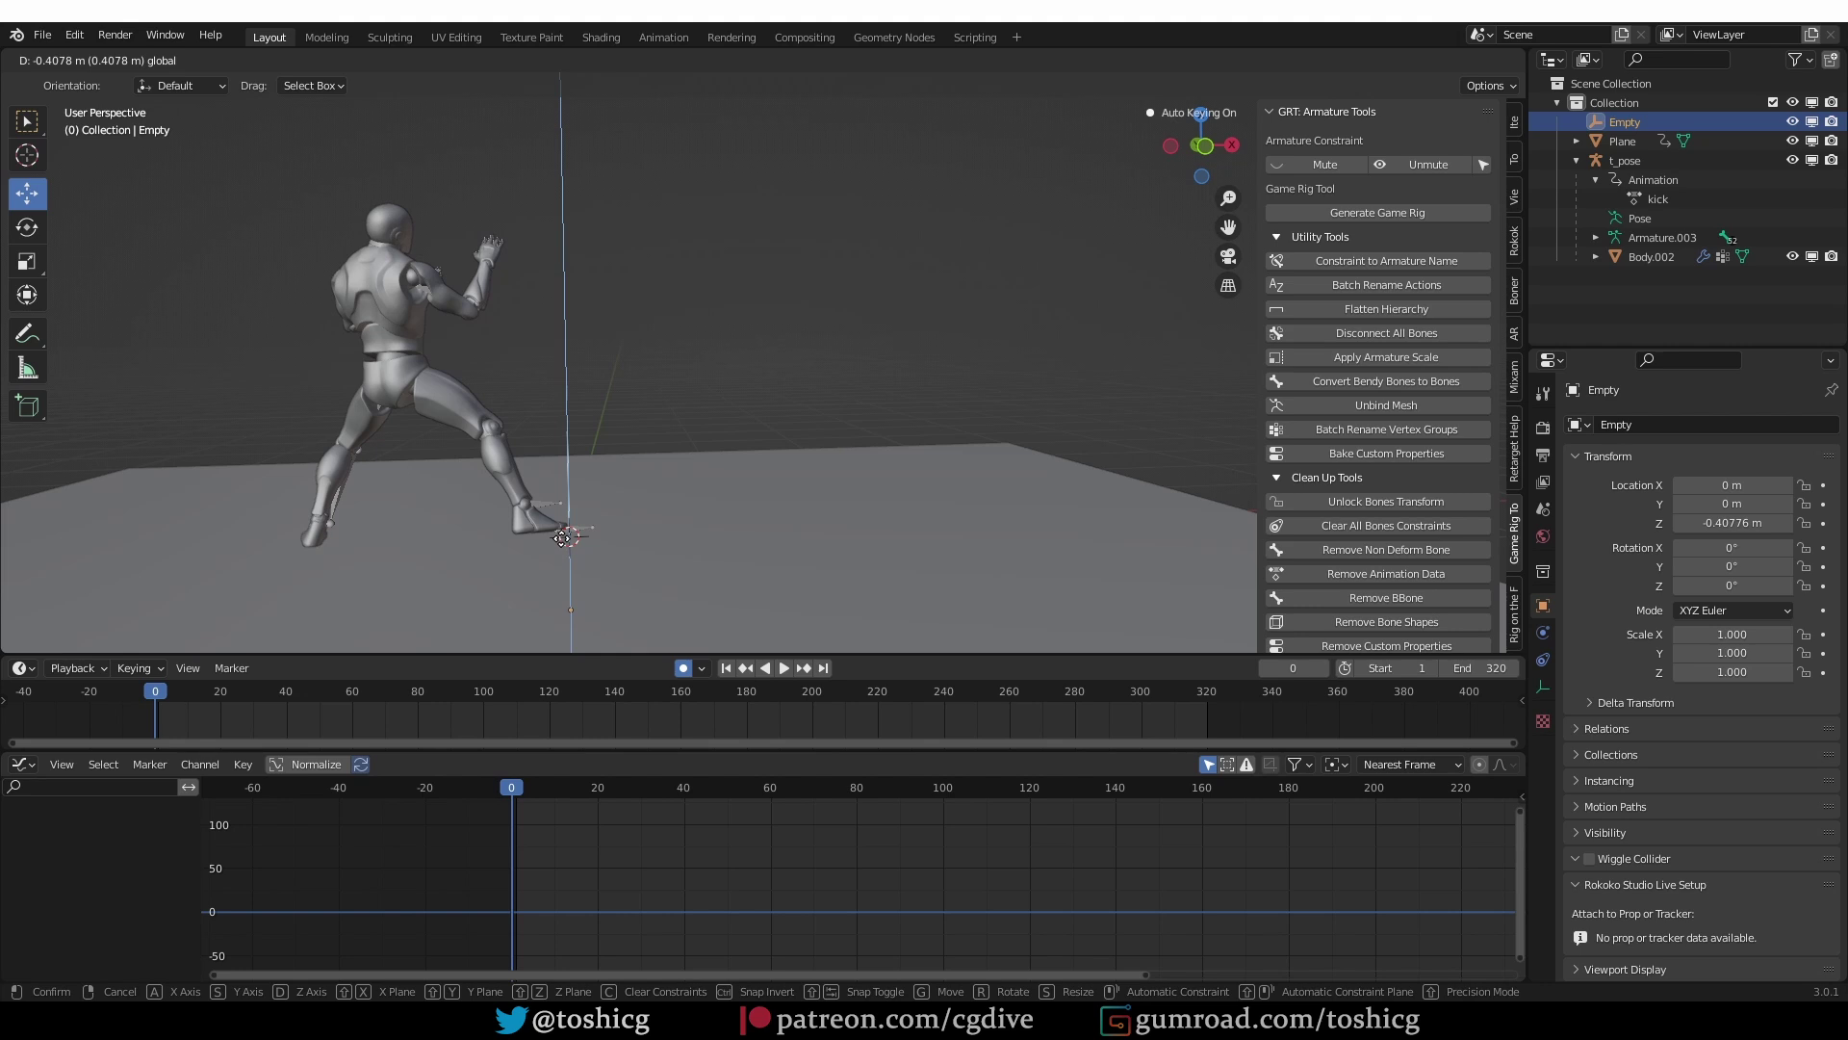
click(562, 537)
key(space)
drag(233, 696, 289, 695)
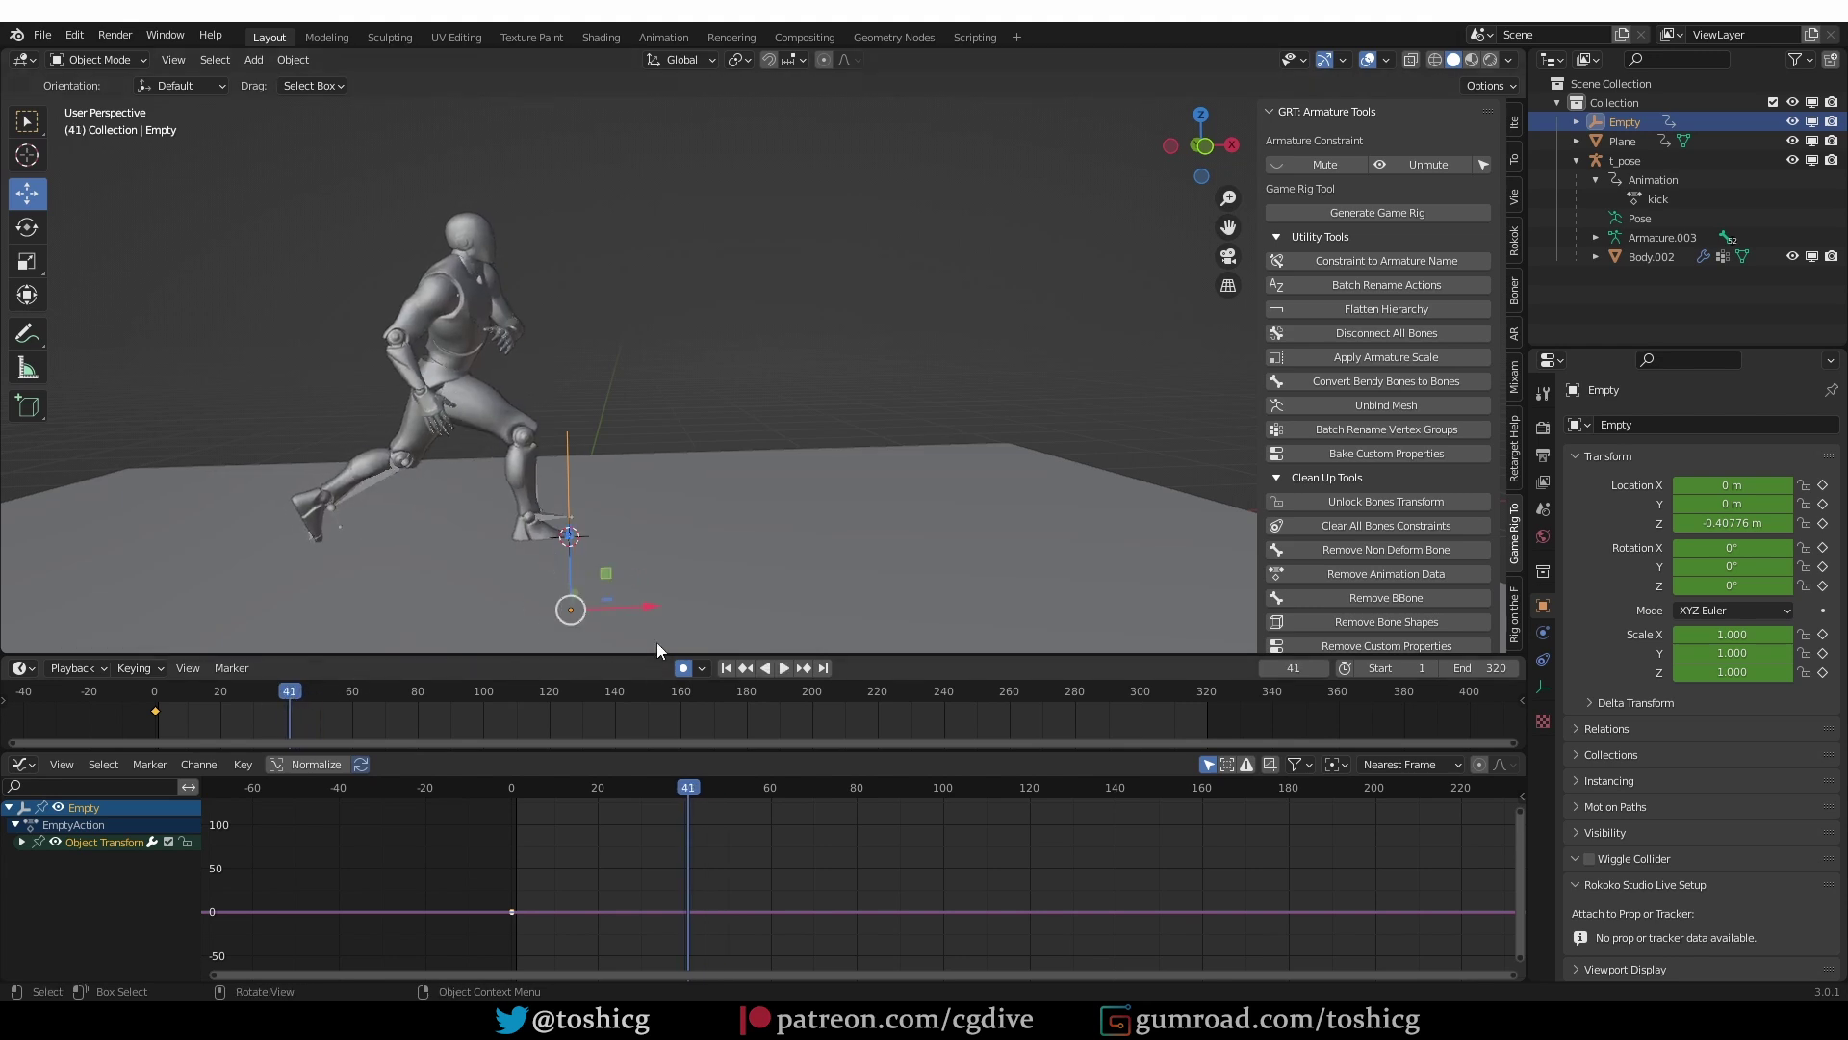
key(i)
click(635, 452)
Step: Raise the Empty to about -0.24 m on Z at frame 59 so the standing foot meets the plane
key(space)
key(space)
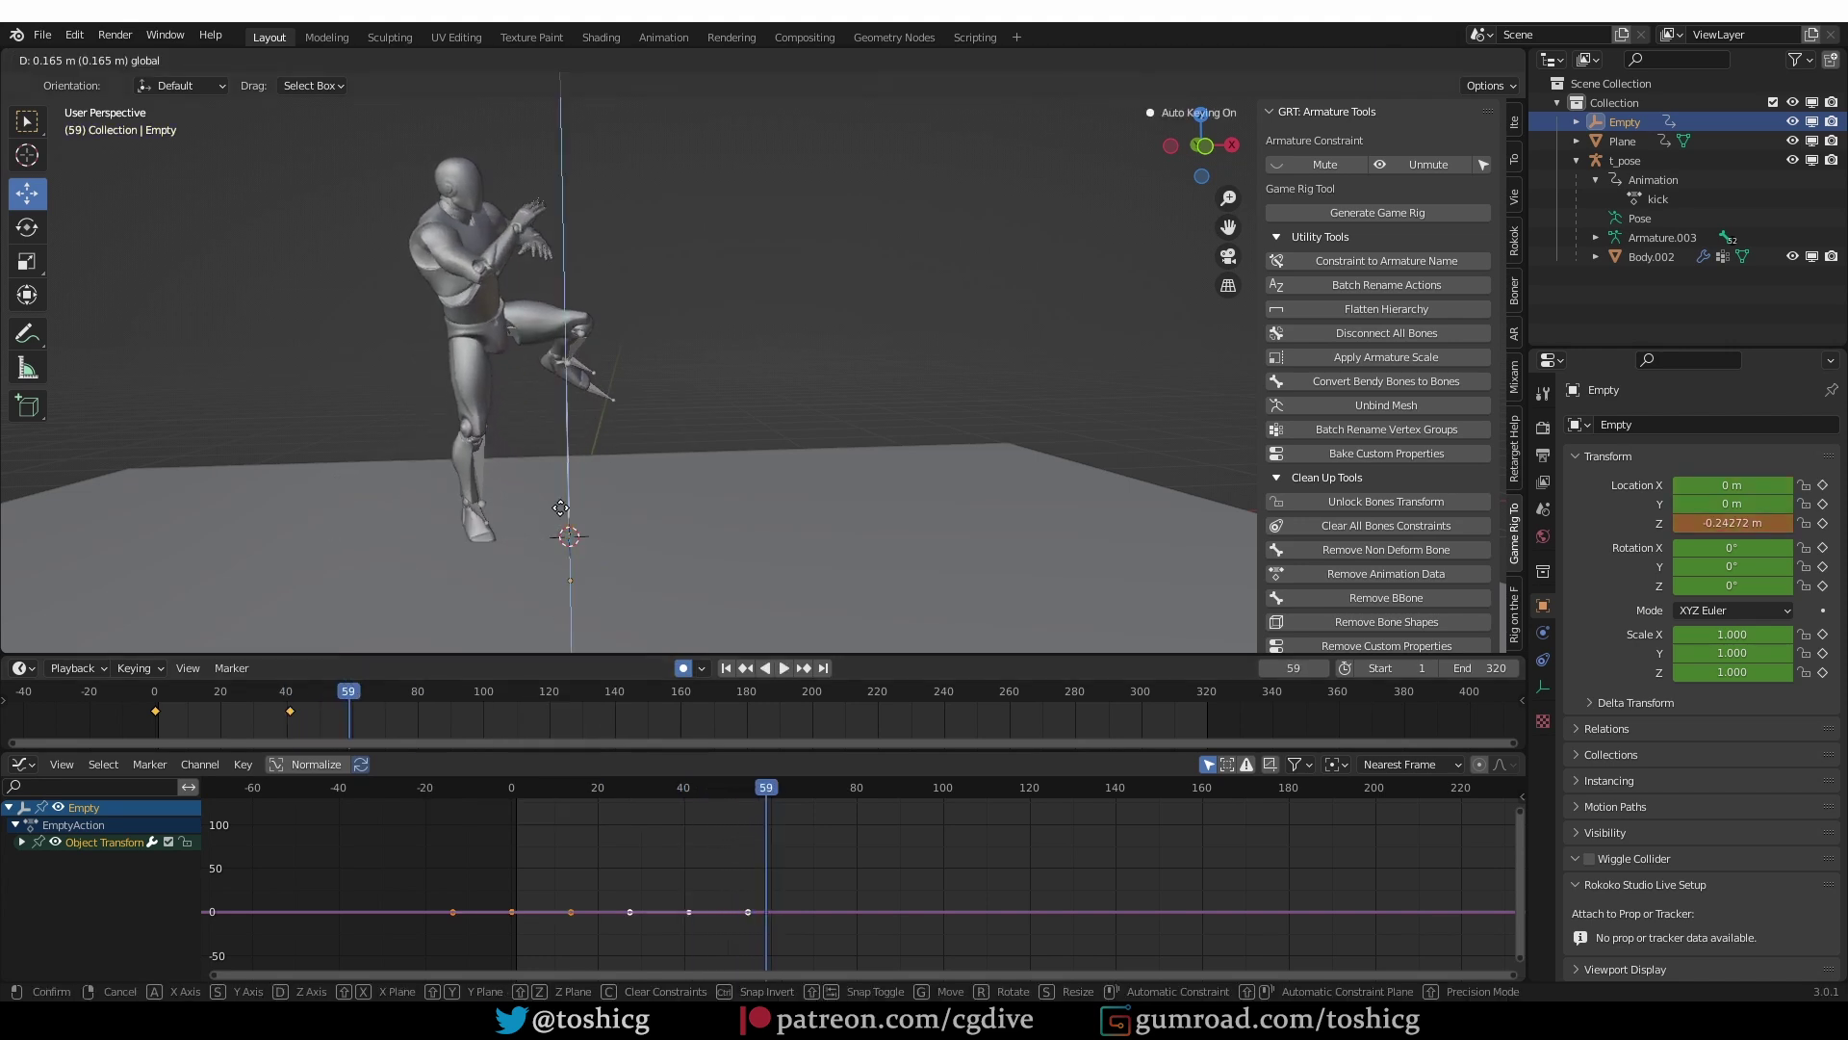
drag(568, 535, 565, 508)
click(565, 508)
alt+scroll(470, 611, down, 18)
alt+scroll(470, 610, up, 14)
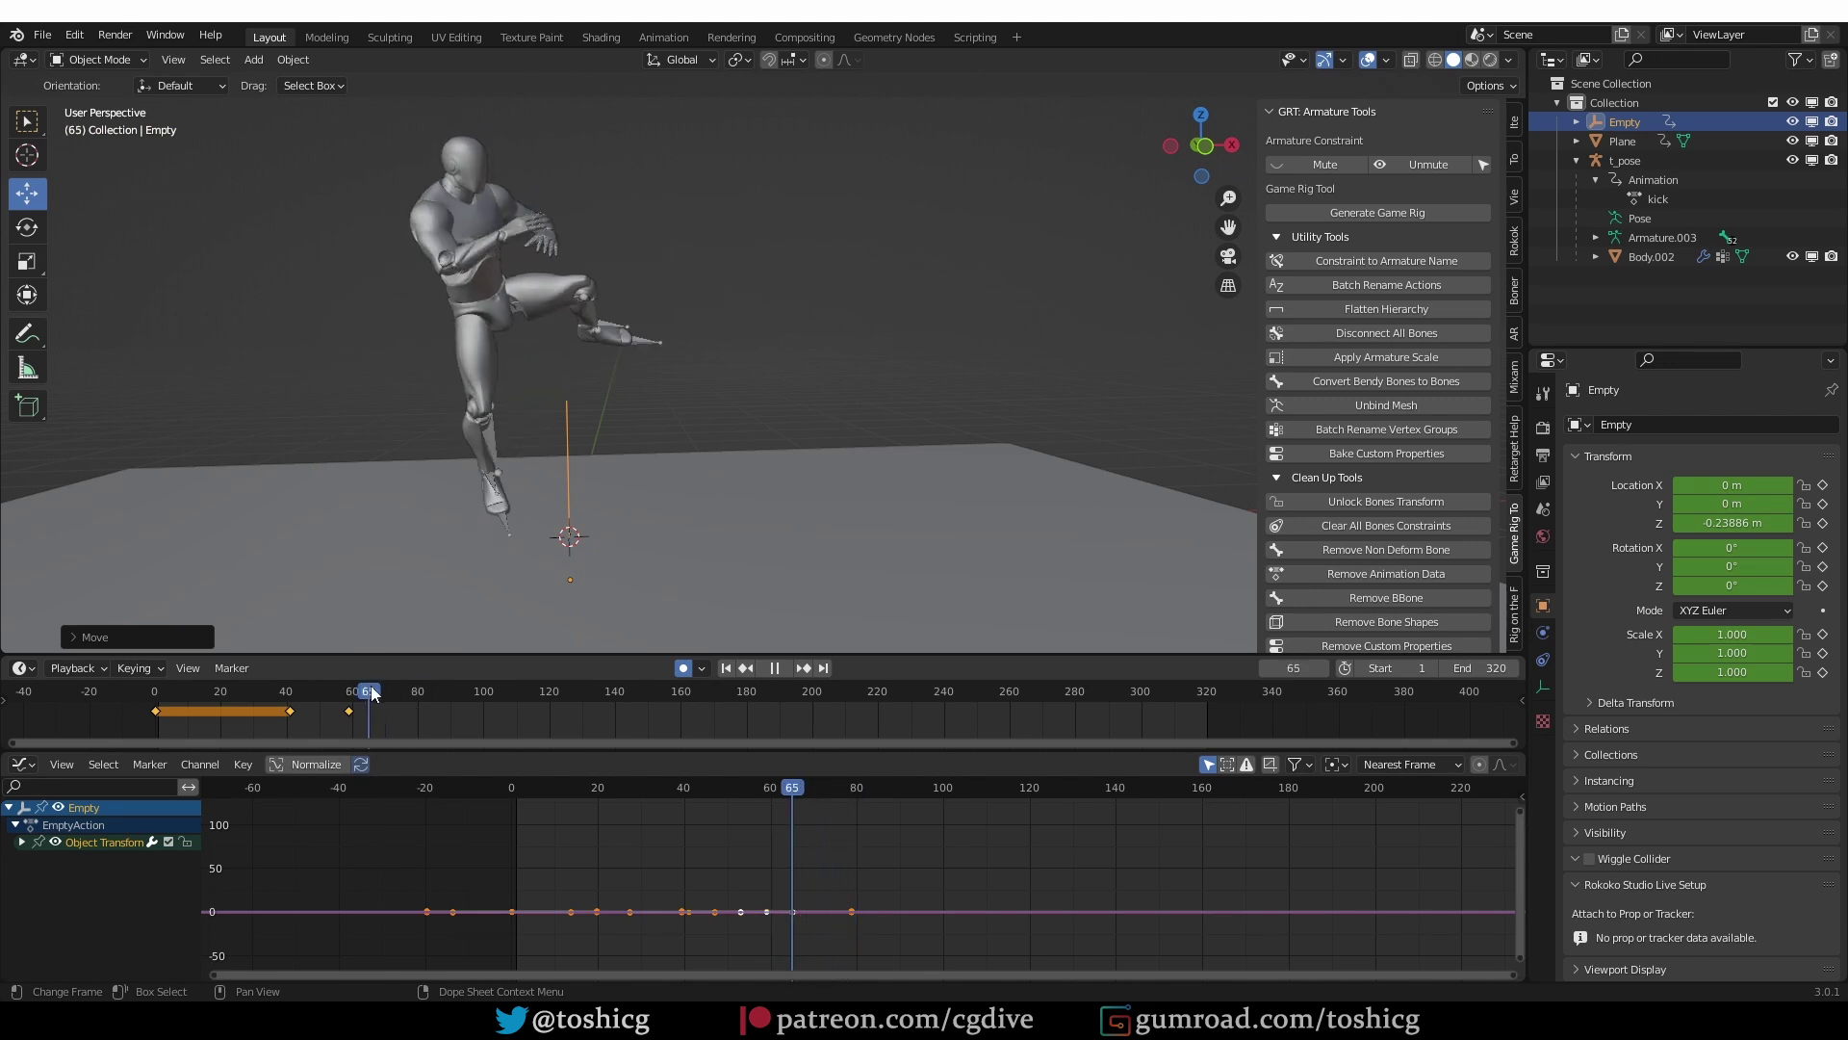
Step: Shift the Empty forward along X from frame 75, reaching about 0.62 m near frame 92
alt+scroll(470, 610, down, 12)
middle_drag(469, 617, 675, 526)
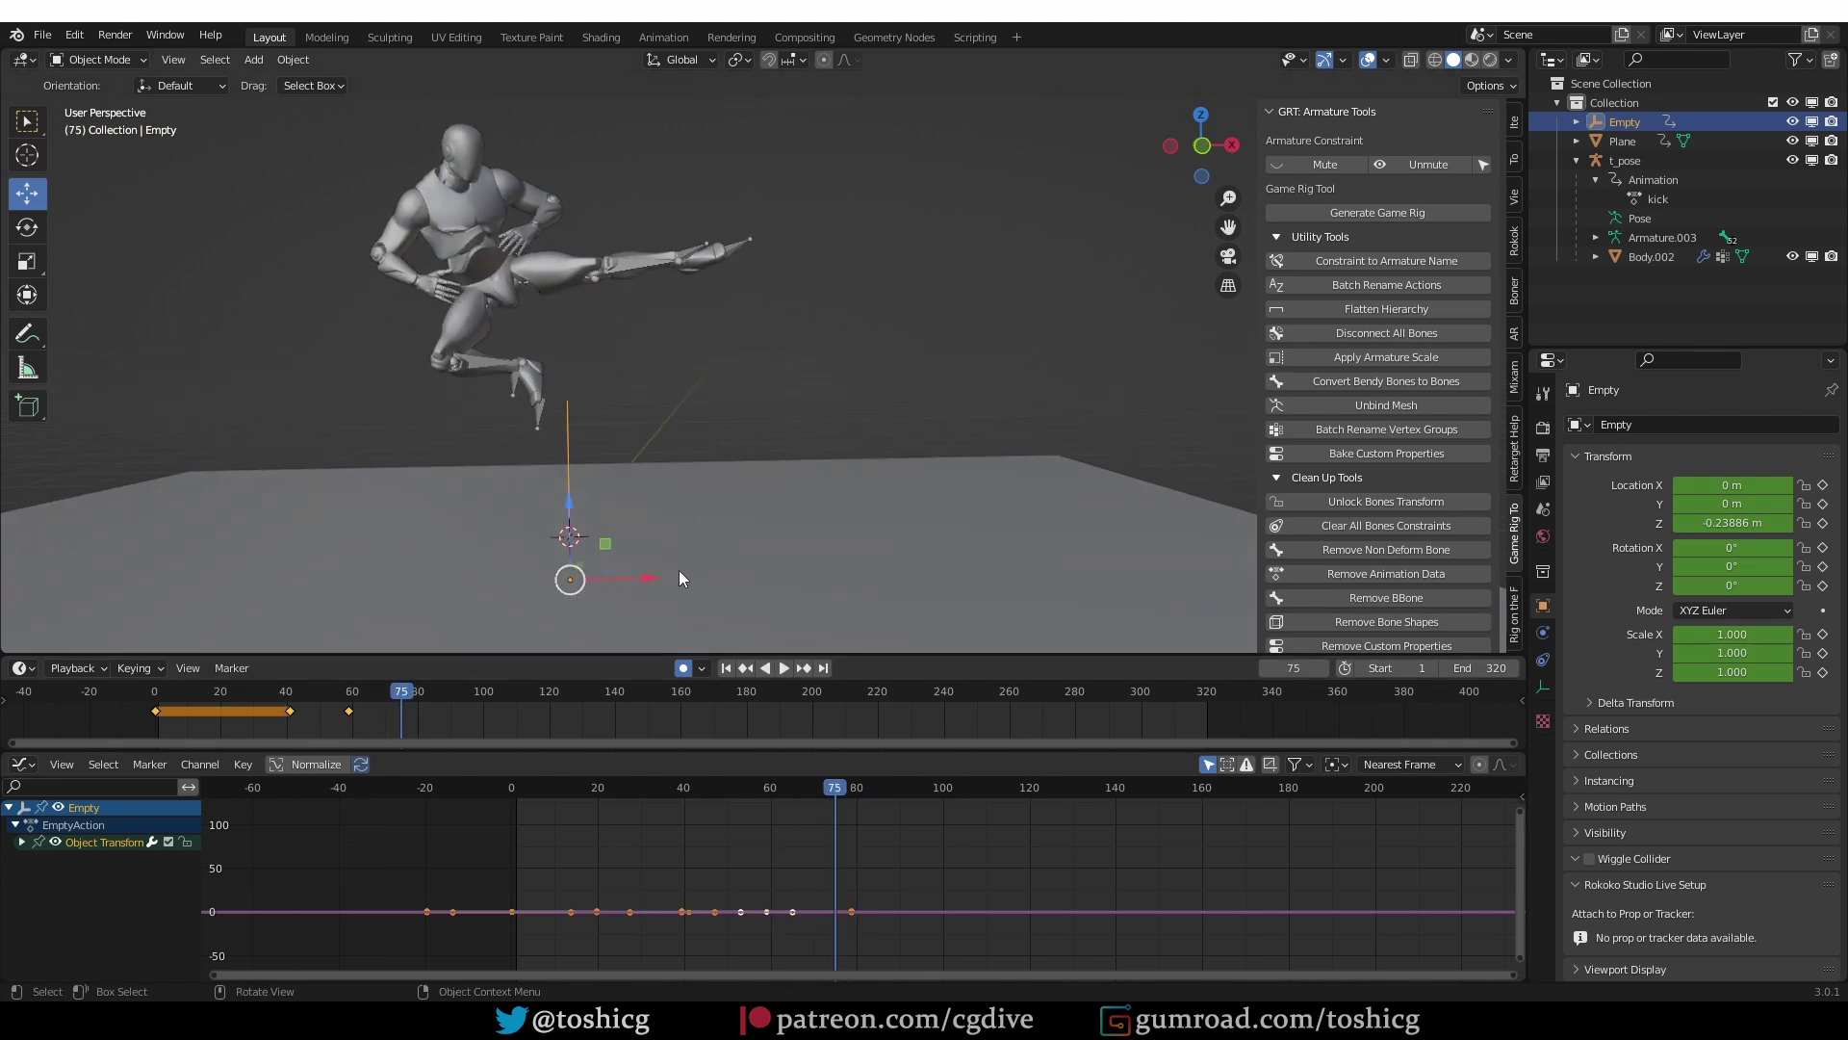
drag(639, 581, 753, 575)
alt+scroll(668, 627, down, 17)
mouse_move(459, 685)
mouse_down()
mouse_move(318, 689)
mouse_move(460, 689)
mouse_up()
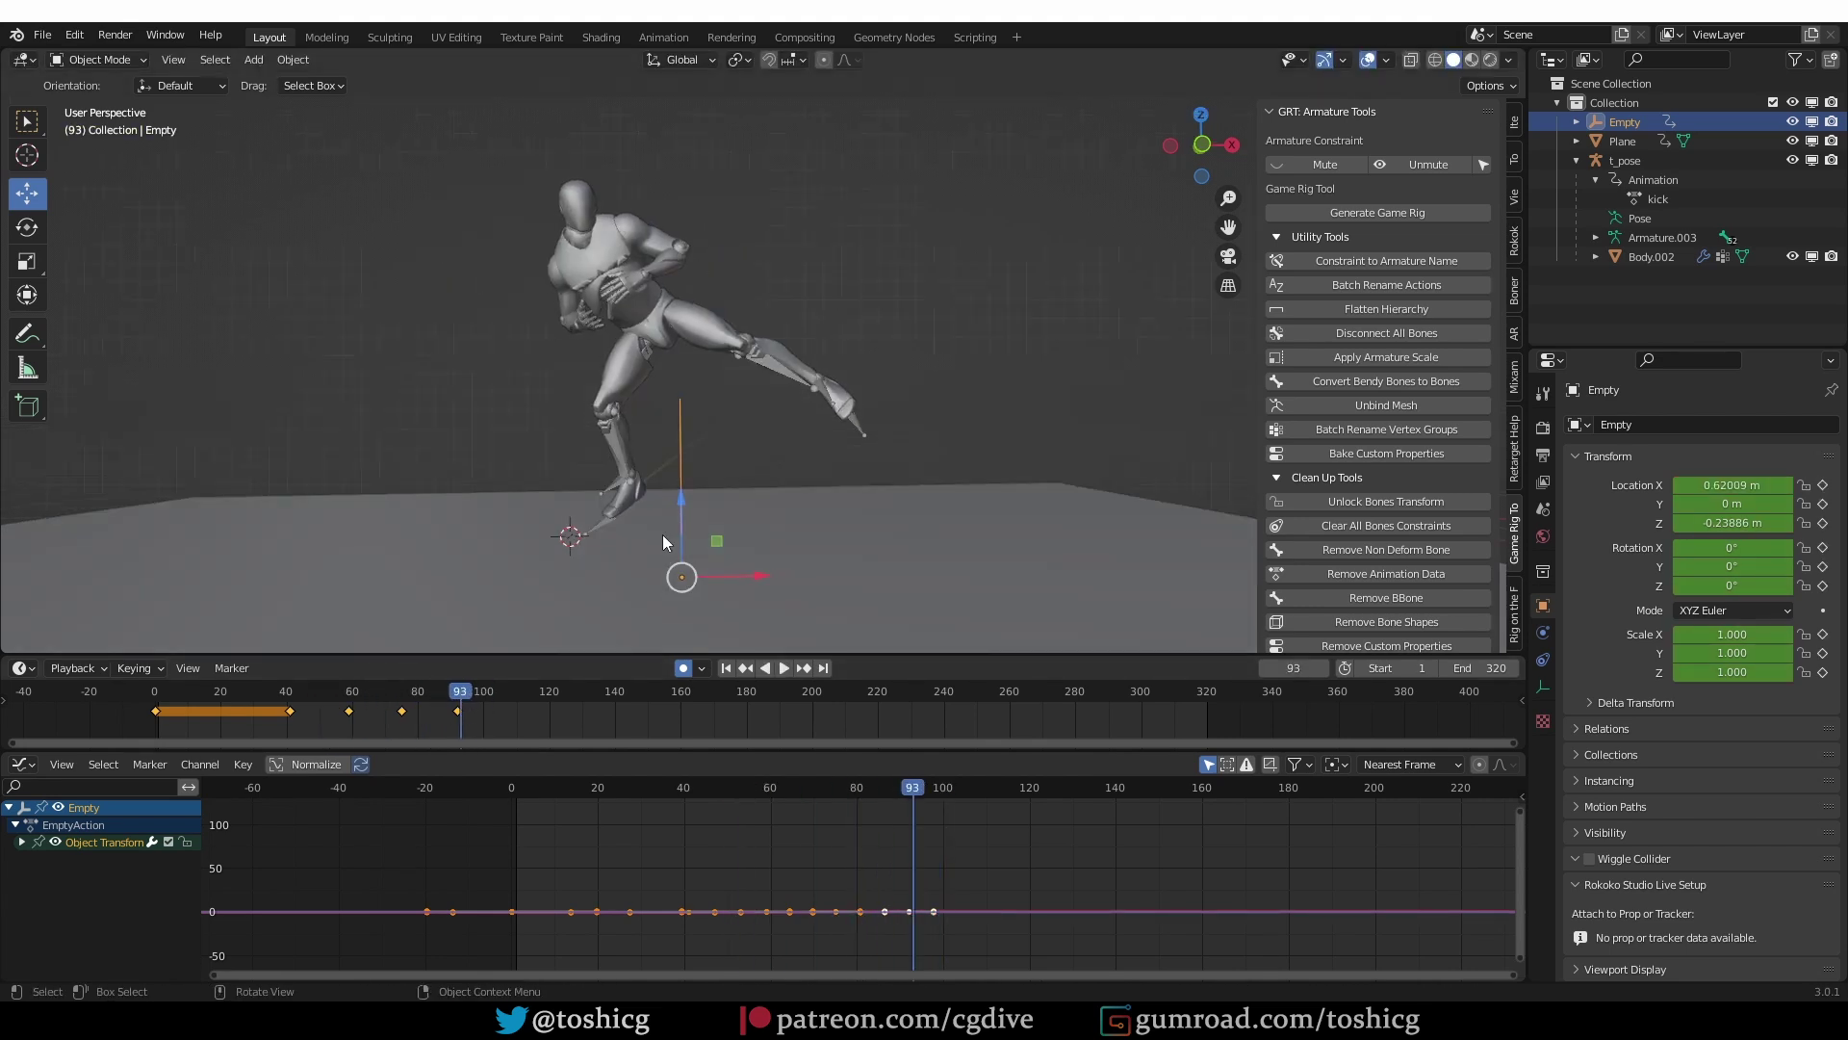
Step: Keyframe the Empty's landing height at about -0.39 m on Z at frame 108 and about -0.345 m at frame 122
key(KP_1)
key(Left)
drag(681, 498, 679, 533)
key(space)
mouse_move(712, 524)
middle_down()
mouse_move(756, 544)
mouse_move(703, 505)
middle_up()
key(space)
key(g)
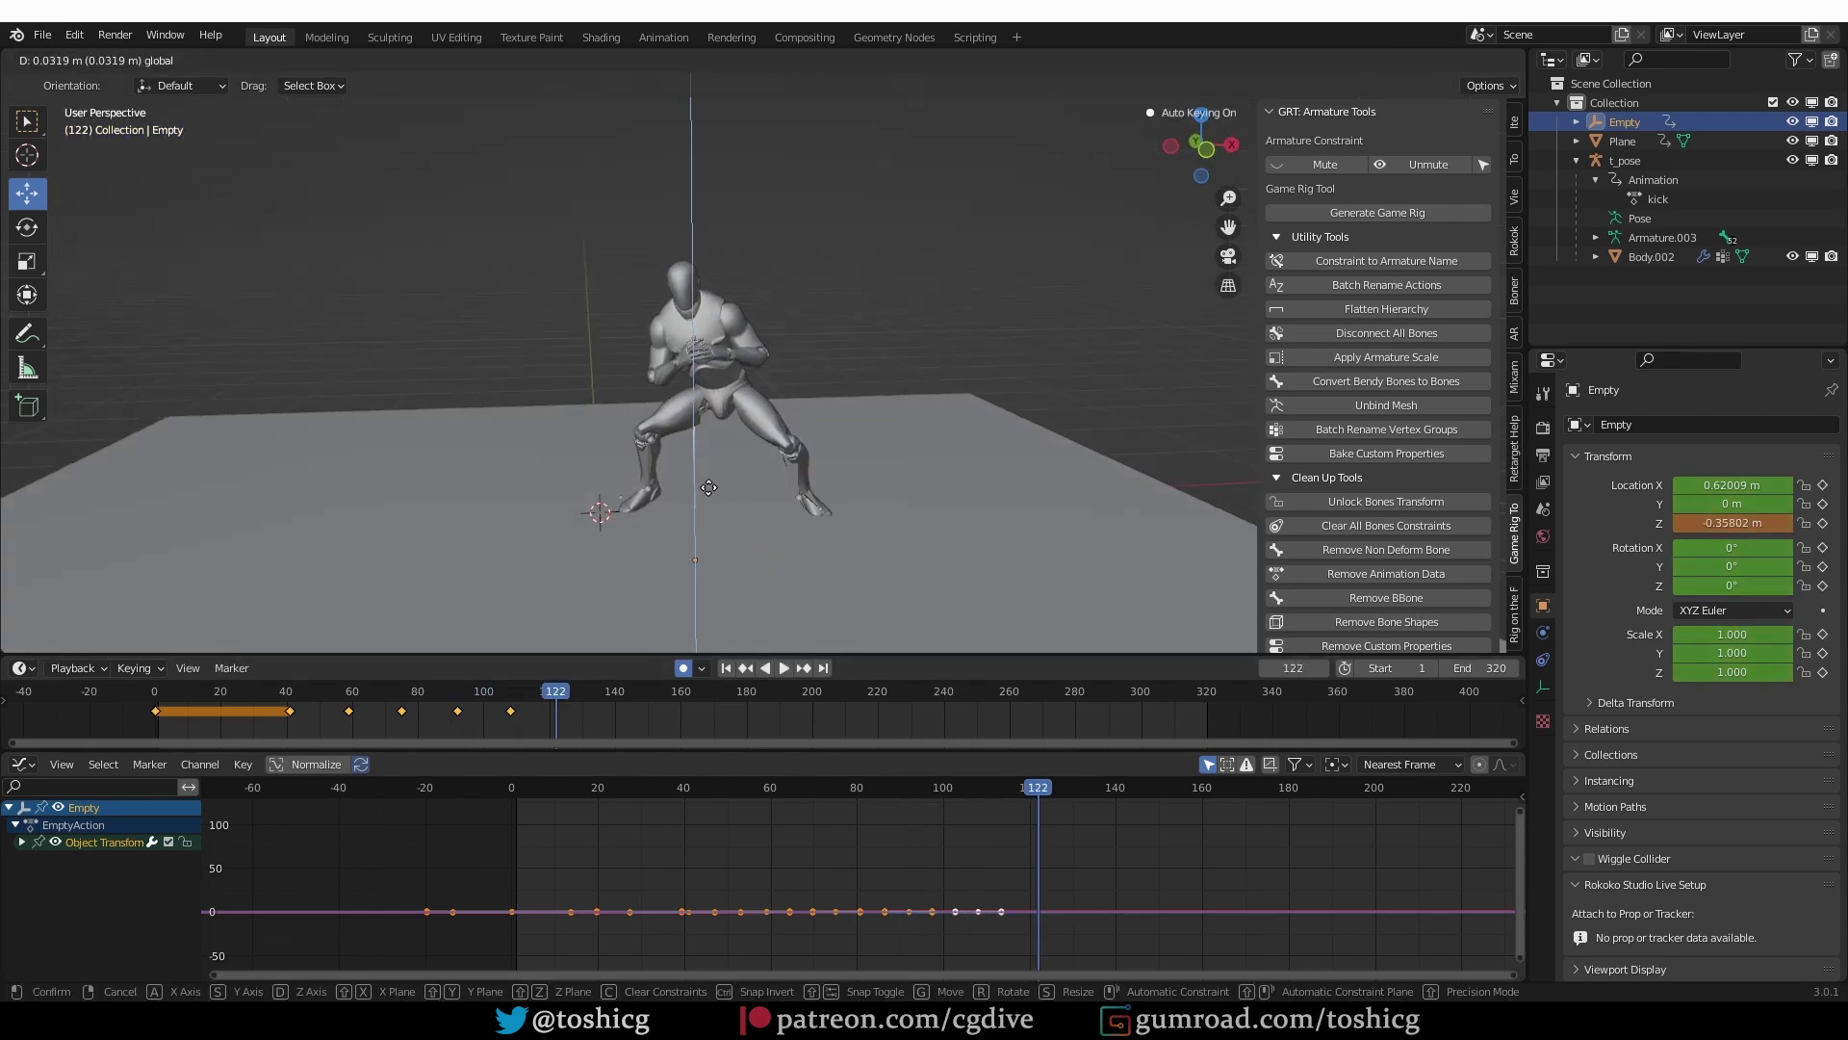
click(709, 488)
Step: Keyframe the Empty at frame 141 and play the animation from the start
key(space)
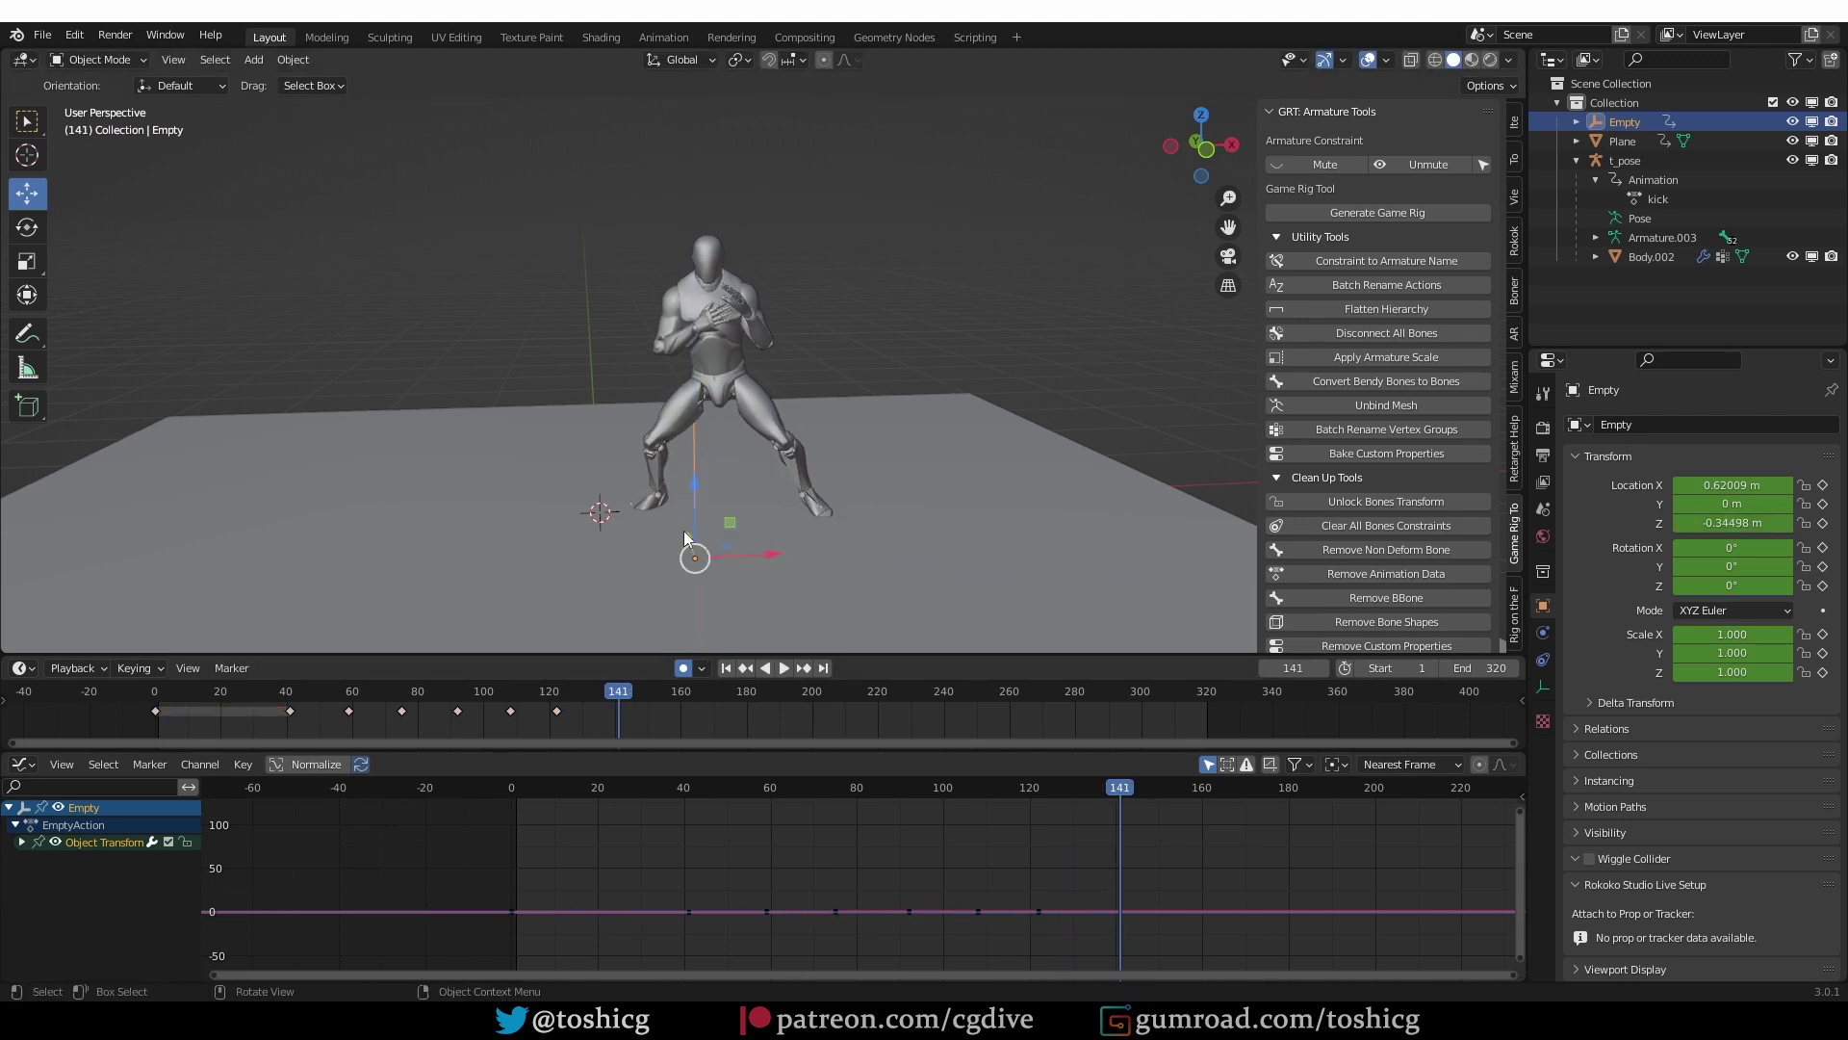
key(alt+g)
key(i)
key(shift+Left)
key(space)
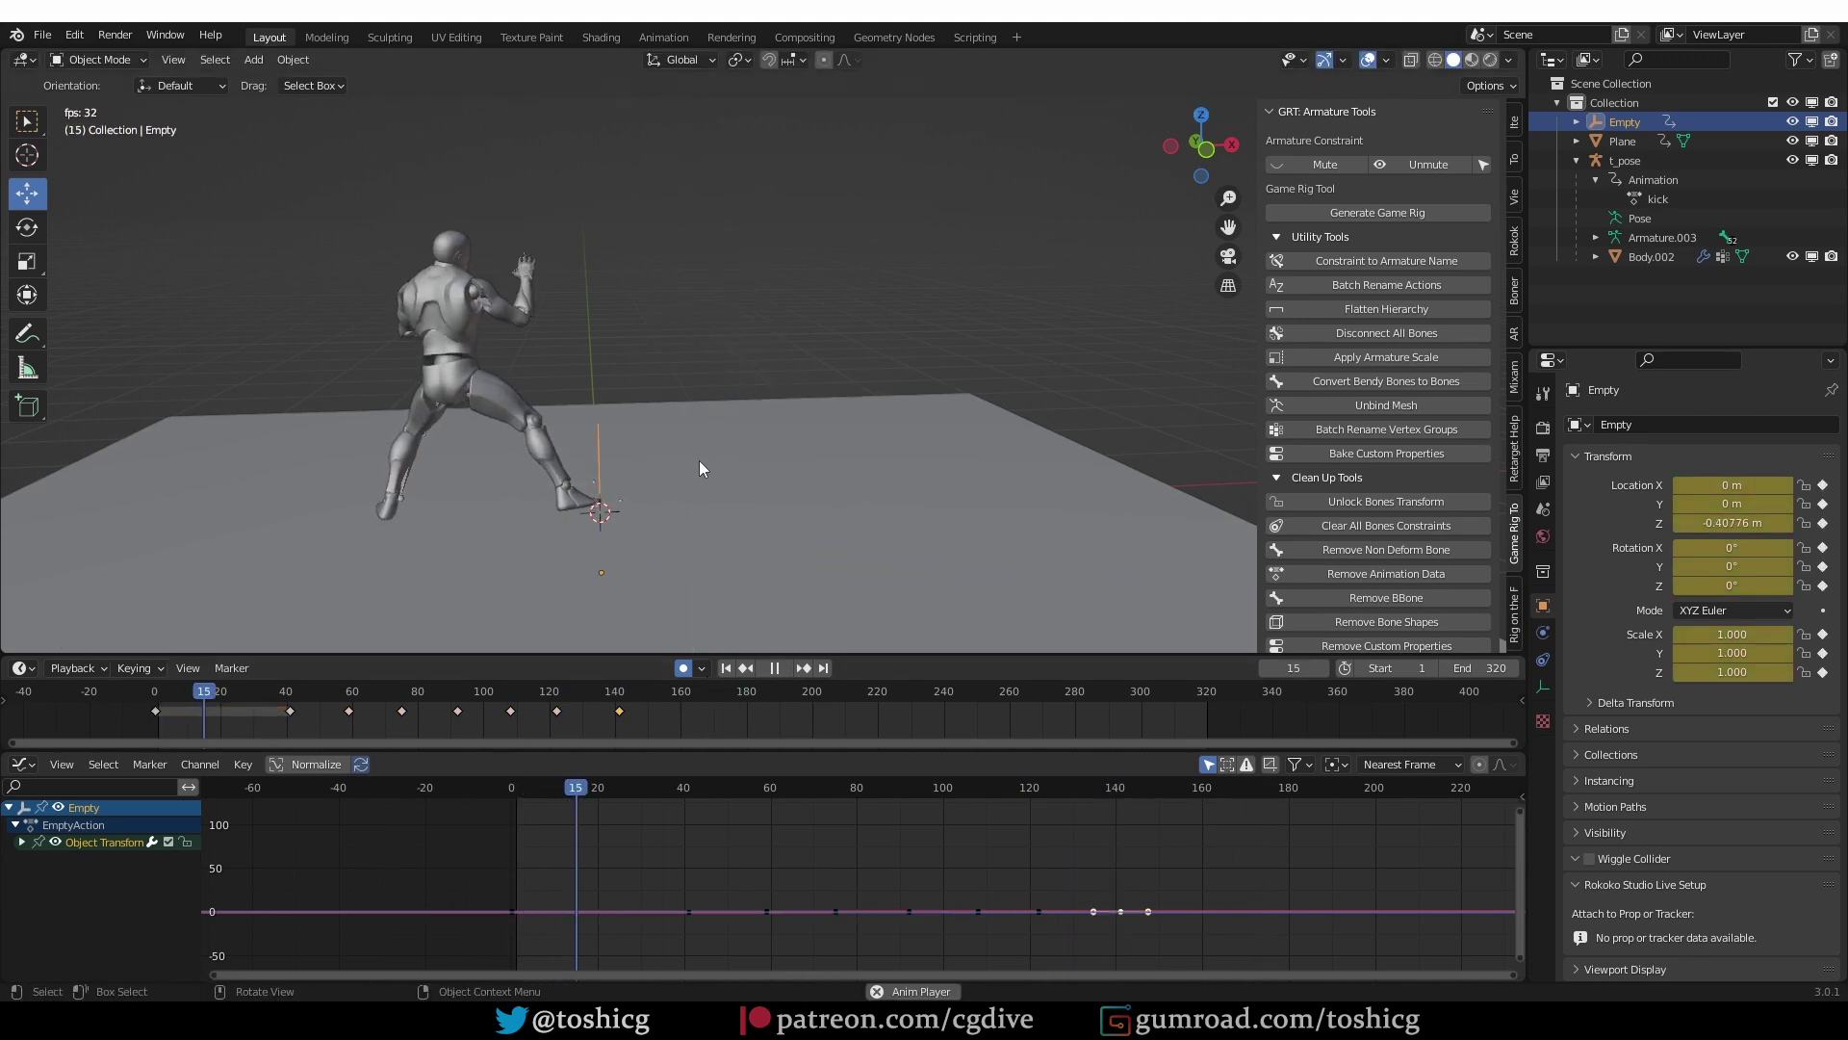
Step: Move the Empty forward along X at the frame 59 keyframe to reduce the foot sliding
click(281, 702)
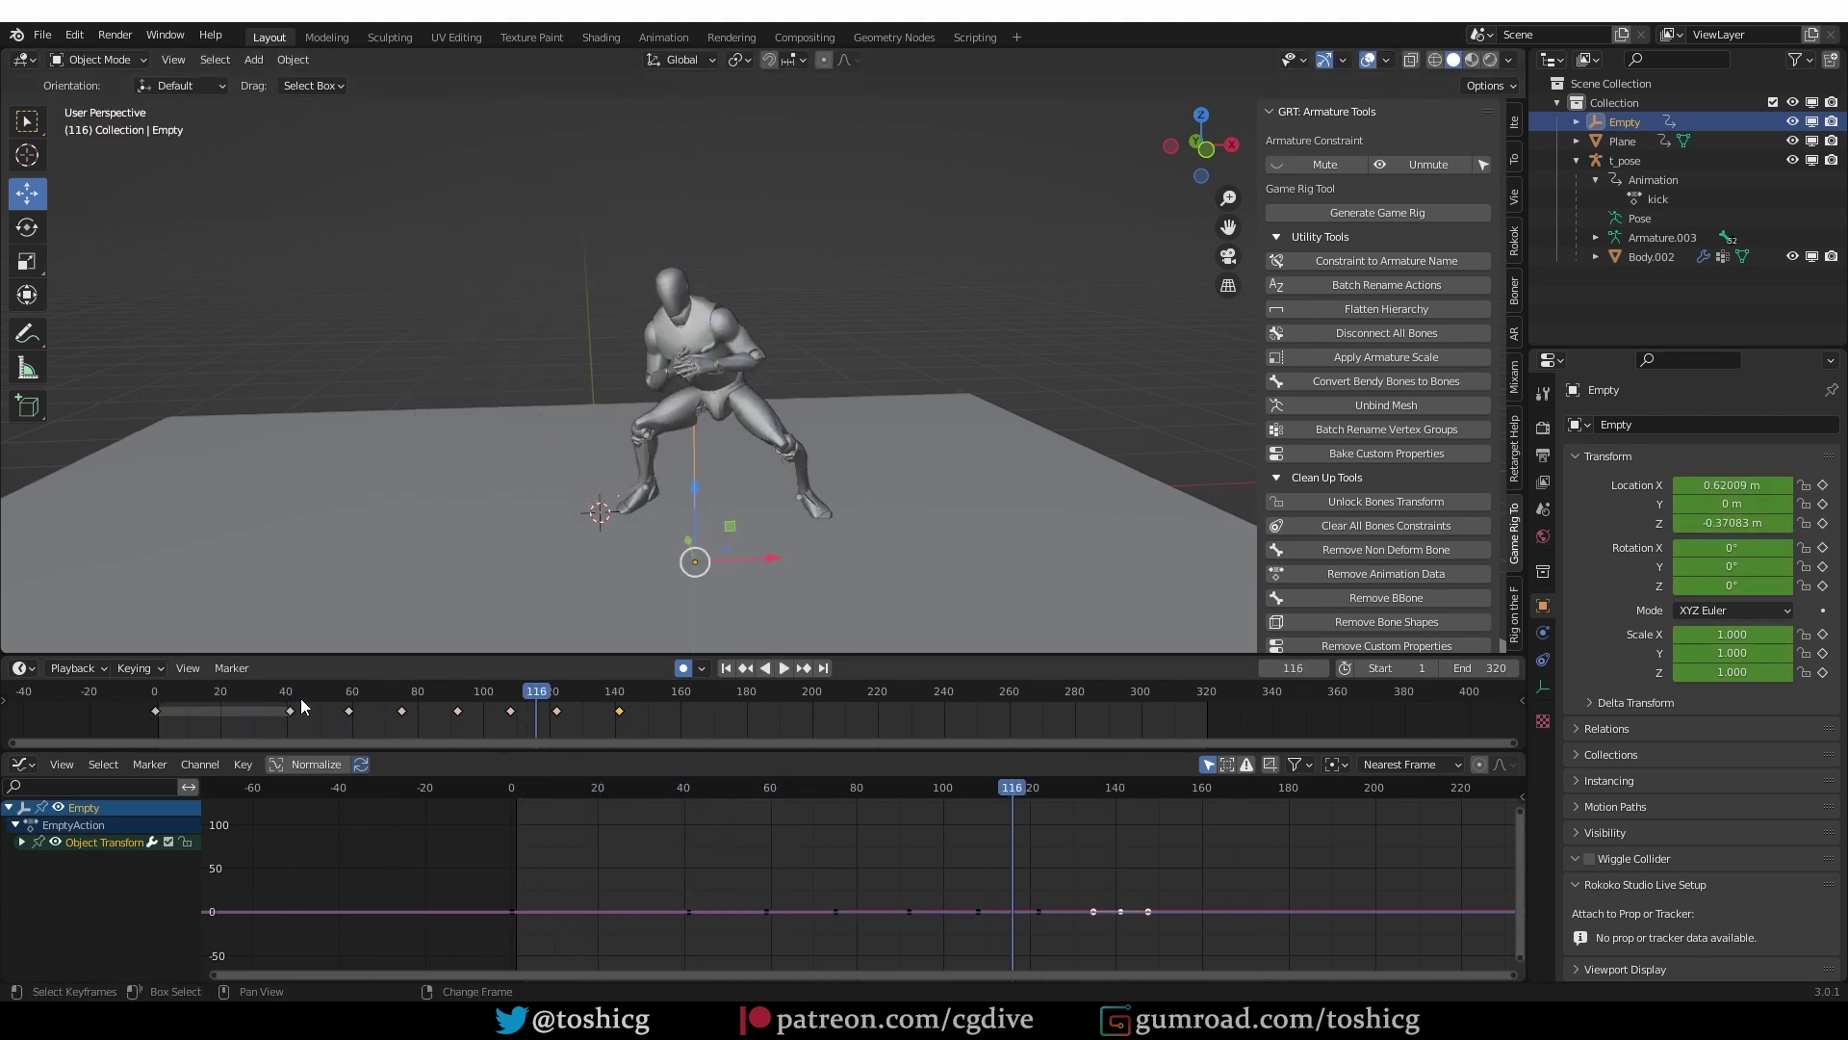
key(space)
drag(345, 703, 144, 703)
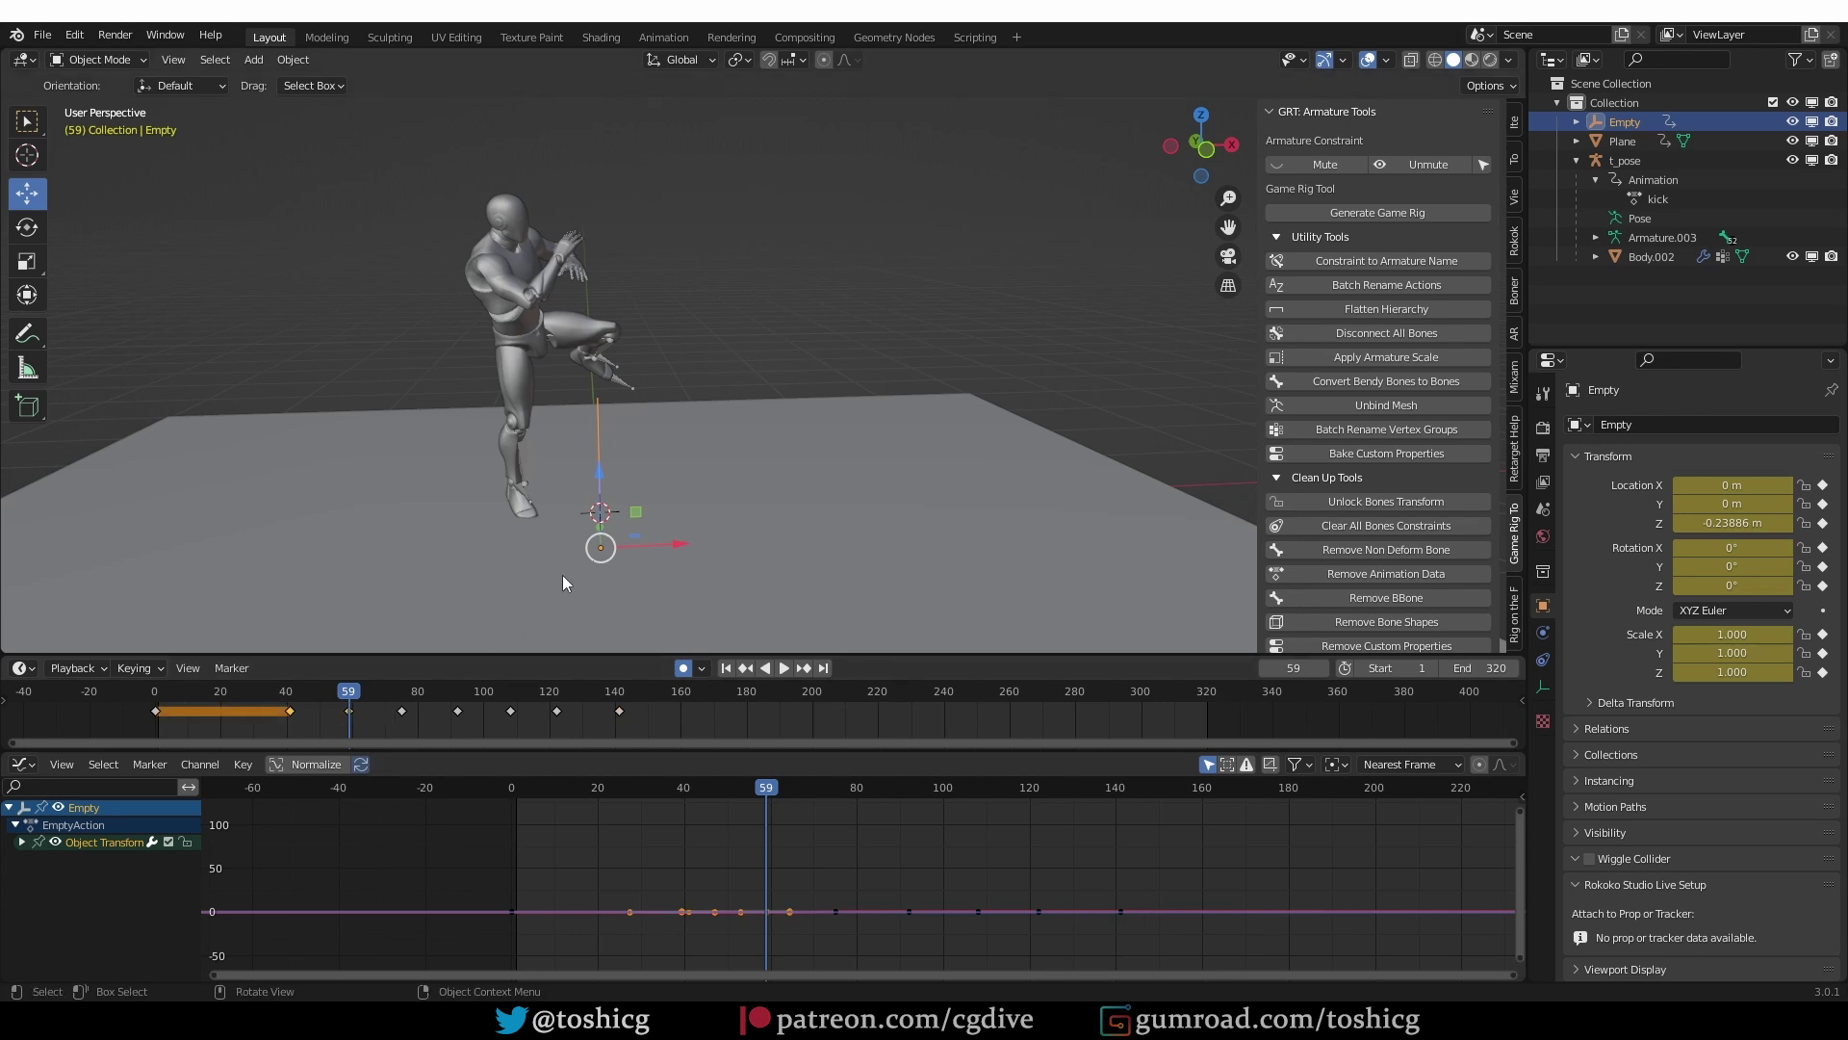
drag(672, 545, 737, 552)
Step: Shift the Empty further along X at frame 75 and the following keyframes, marking the planted foot with the 3D cursor
drag(355, 698, 401, 698)
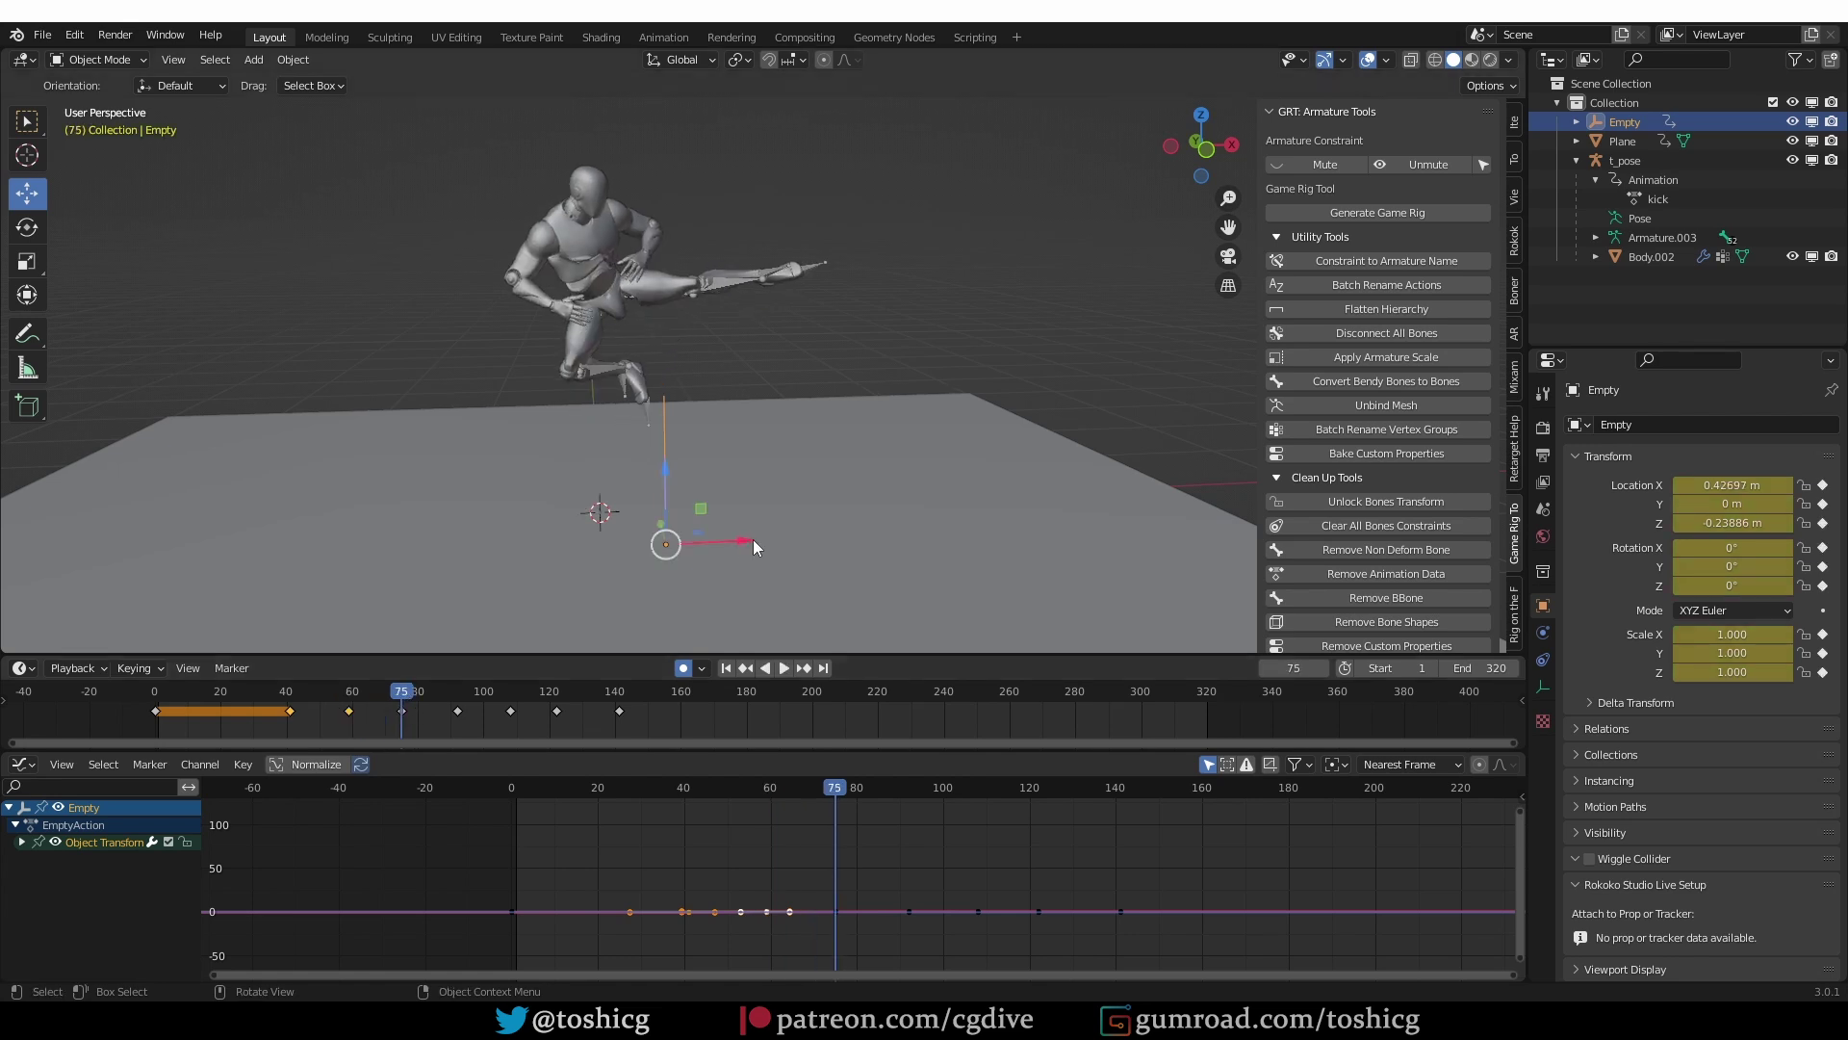
drag(741, 546, 768, 617)
key(Up)
drag(428, 699, 455, 697)
shift+right_click(679, 514)
key(space)
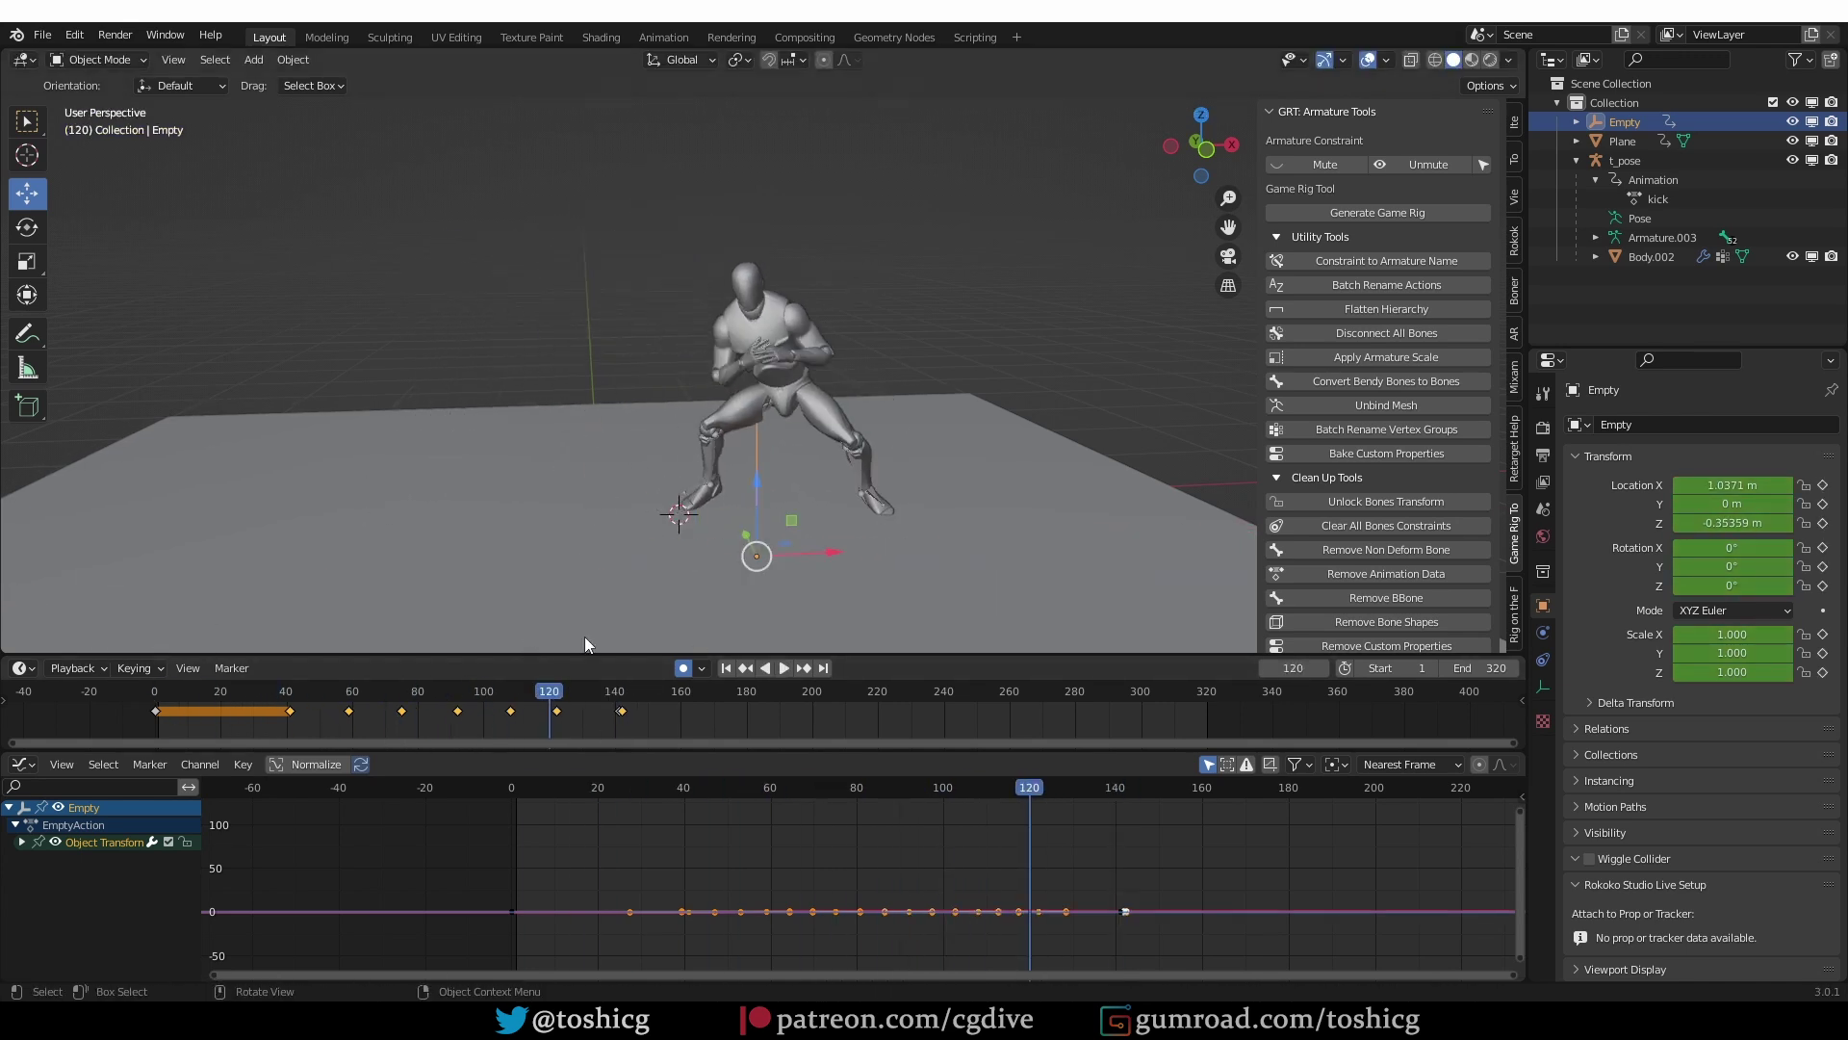
Step: Keyframe the Empty at frame 48 at about 0.08 m on X and -0.29 m on Z
drag(591, 621, 546, 710)
drag(812, 541, 370, 634)
key(space)
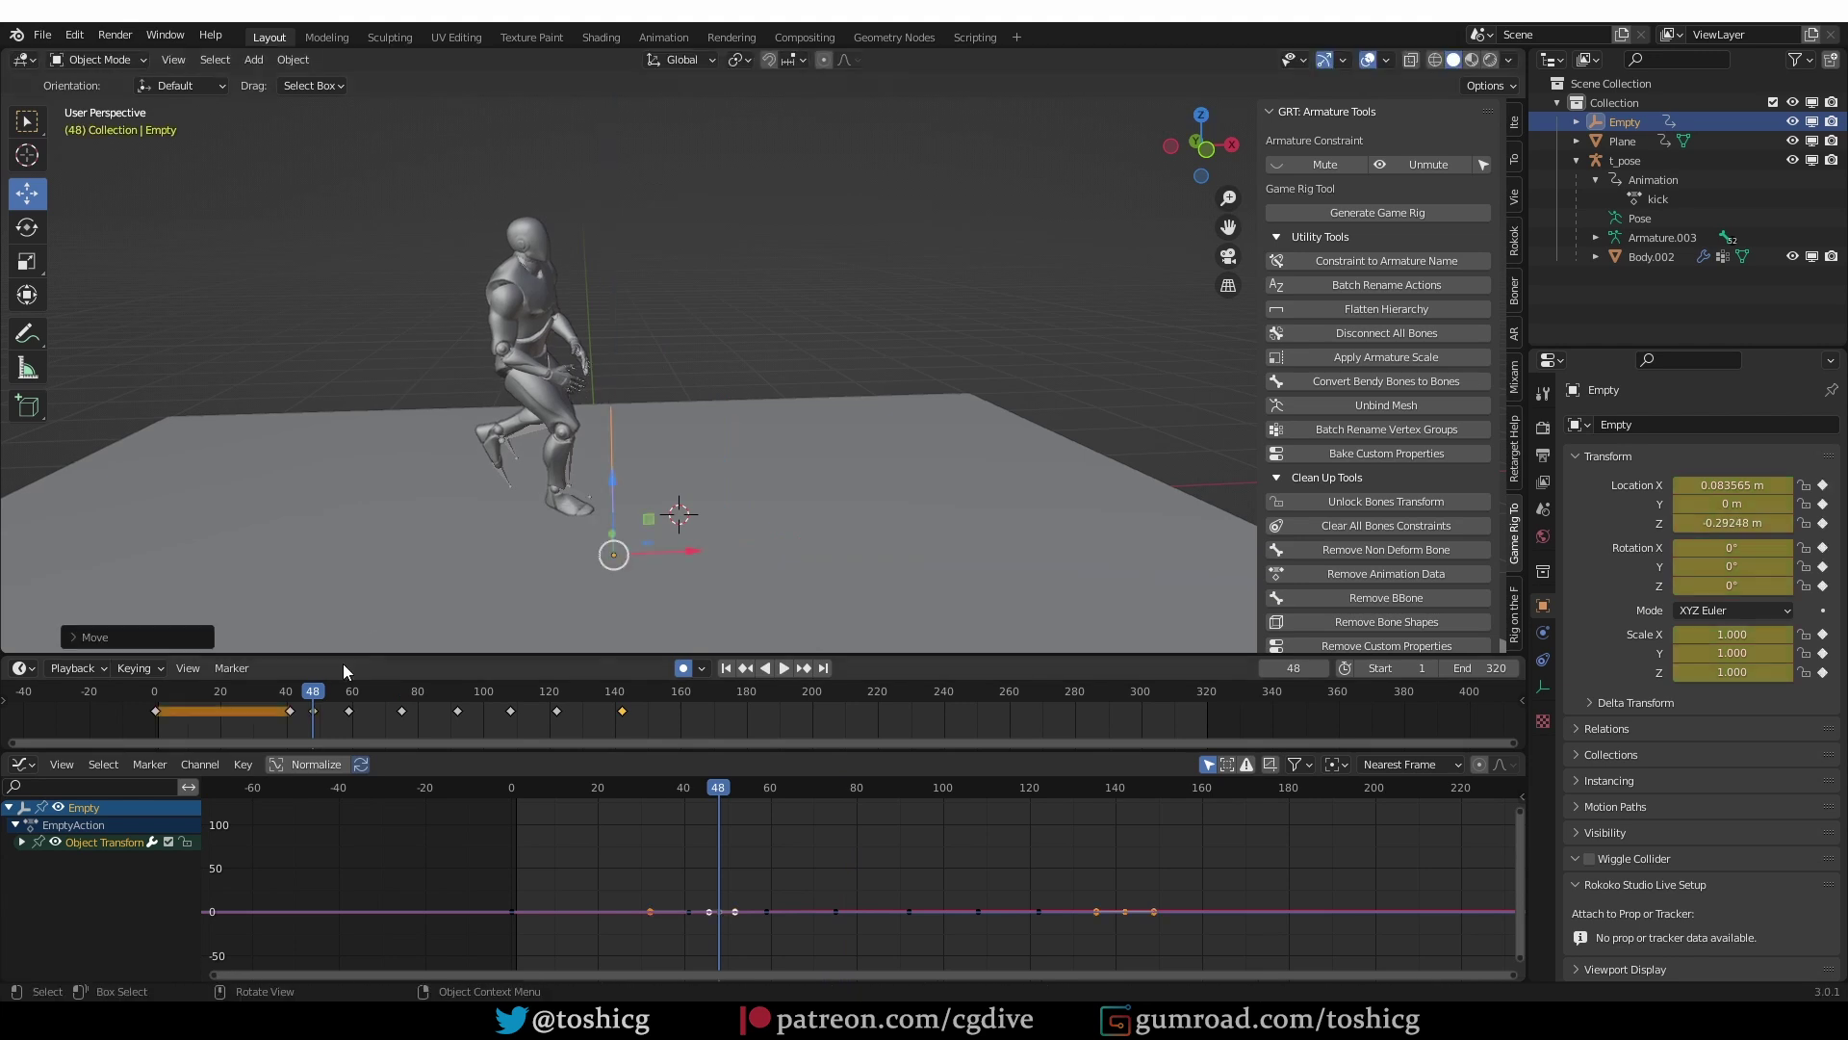
Step: Adjust the Empty's height at the frame 41 keyframe and play back the corrected kick
key(Down)
key(g)
key(z)
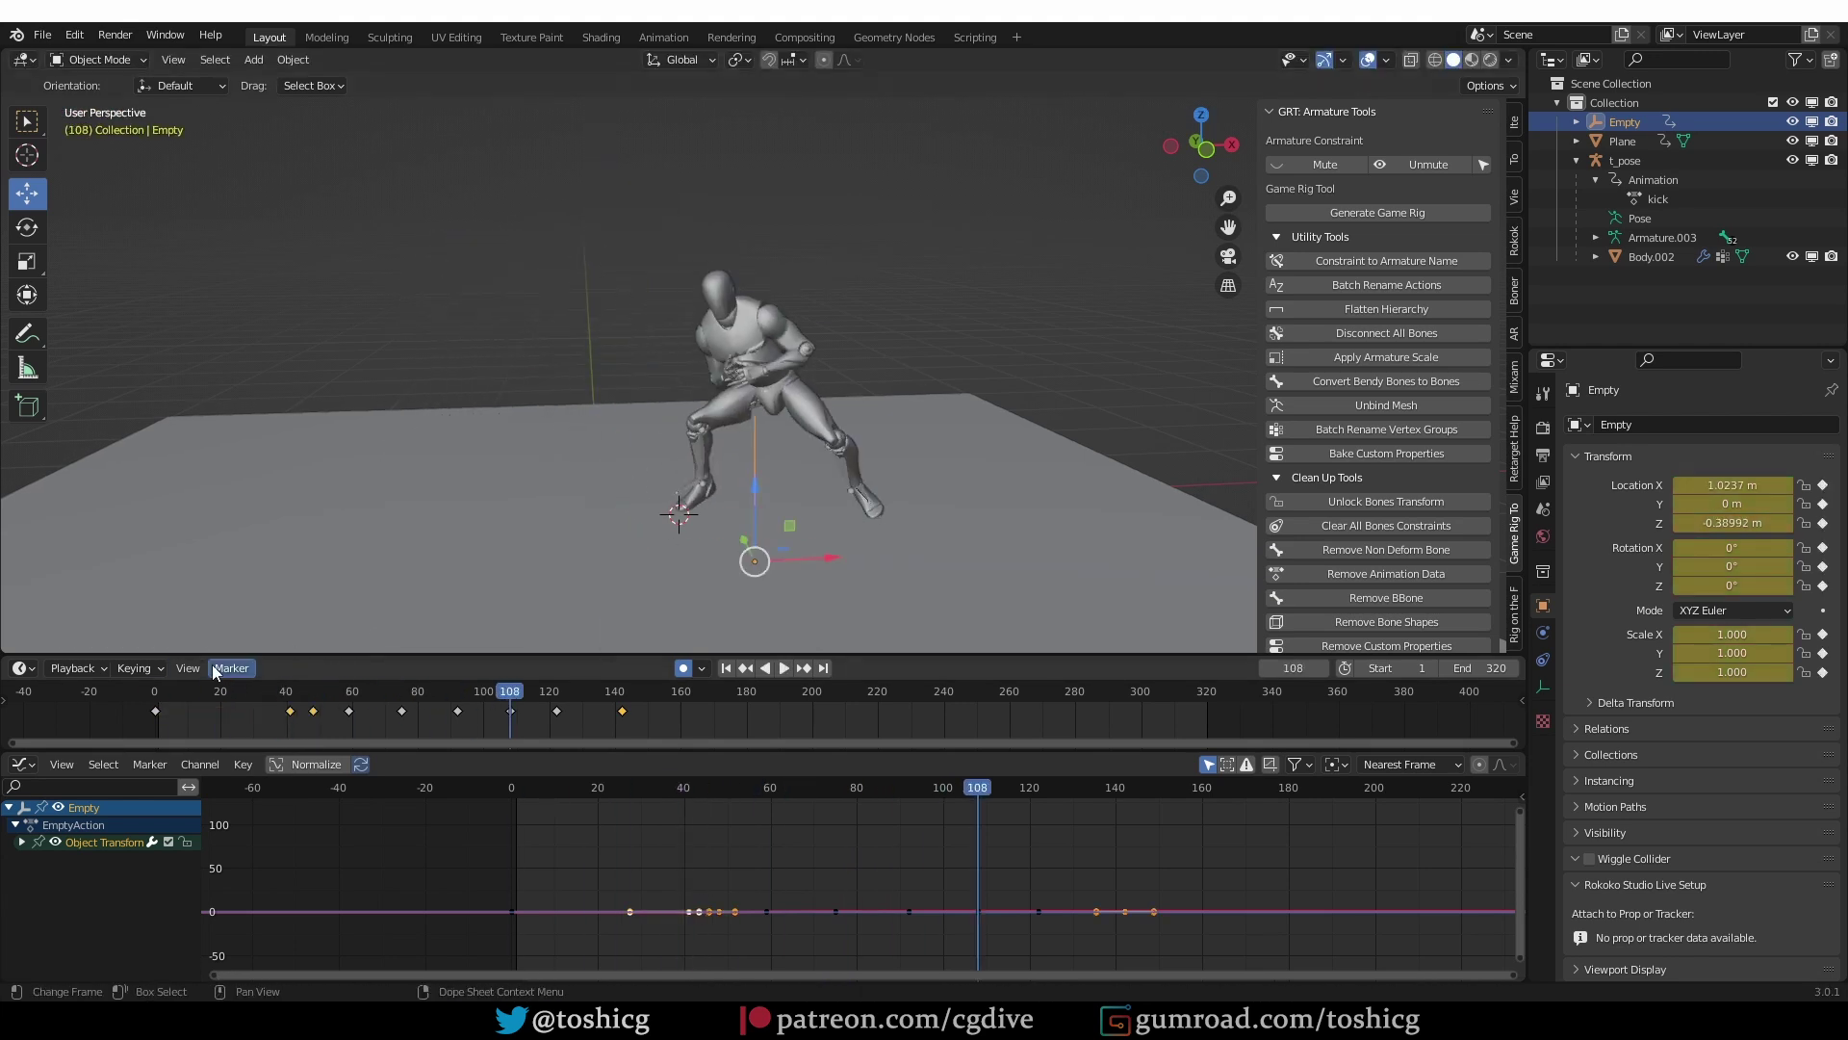
click(188, 712)
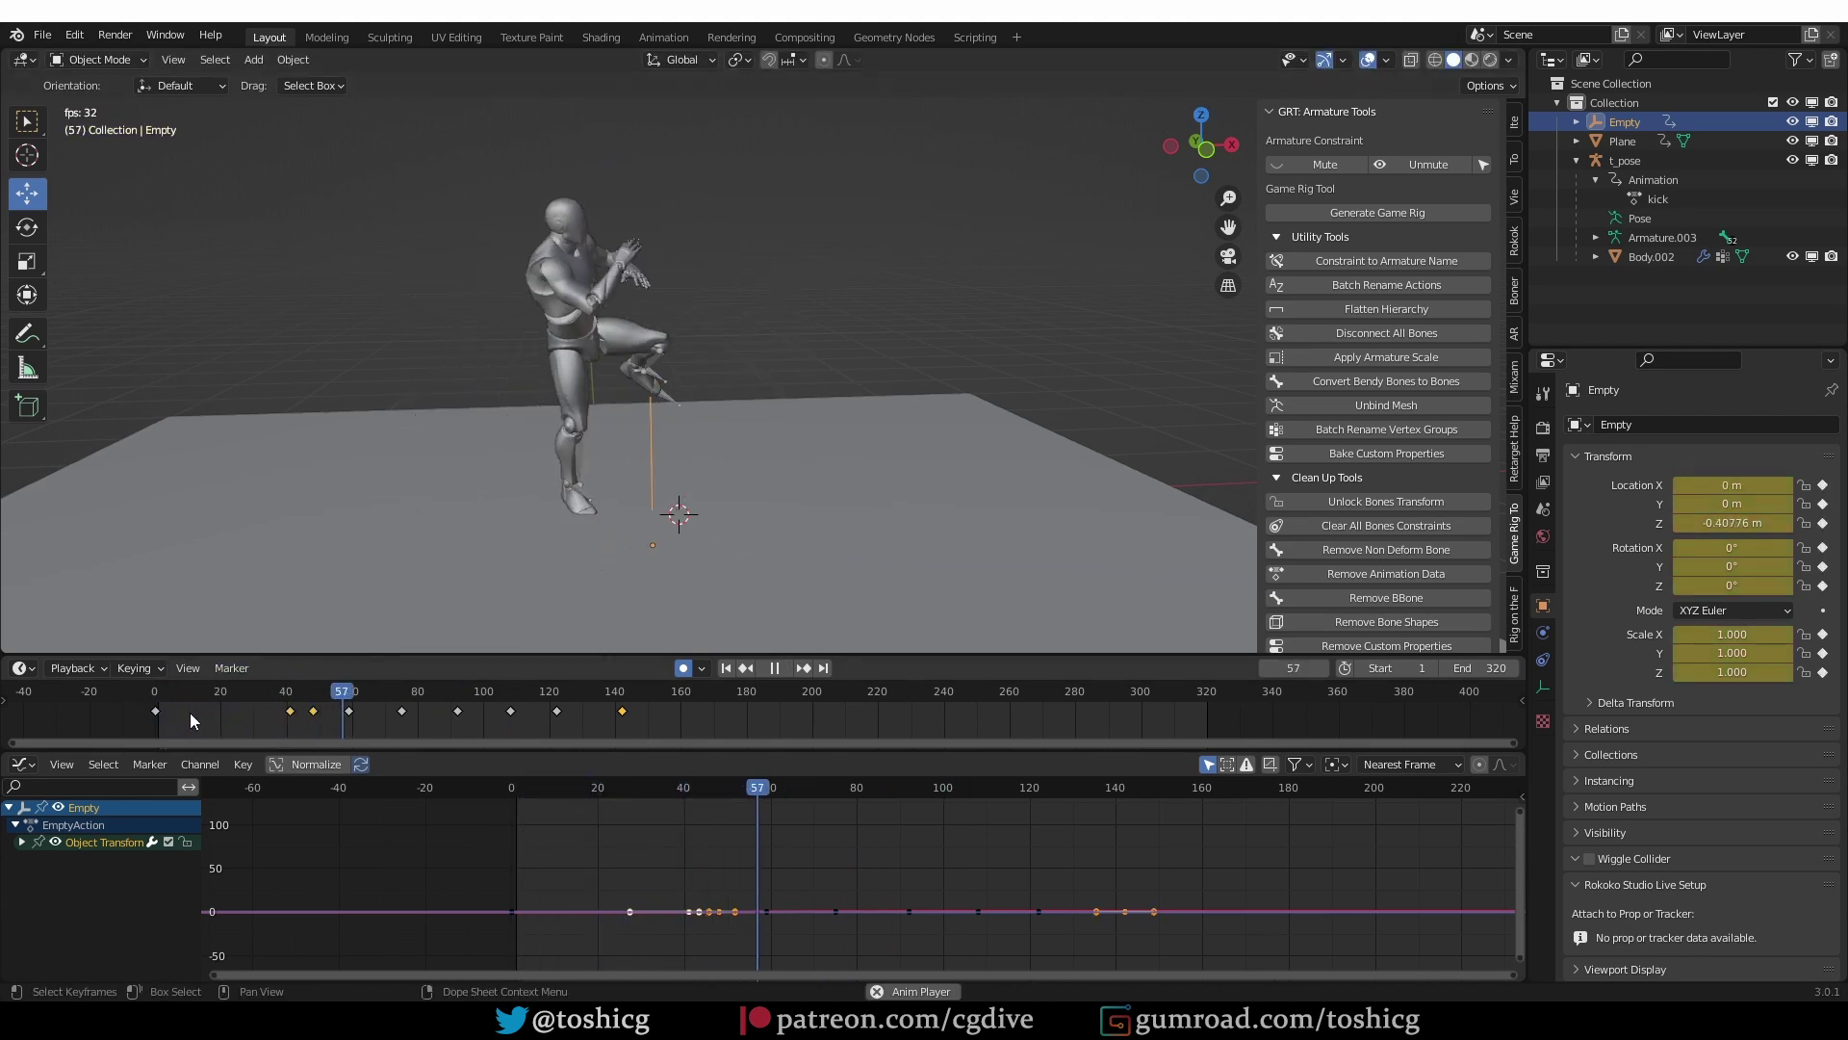
key(space)
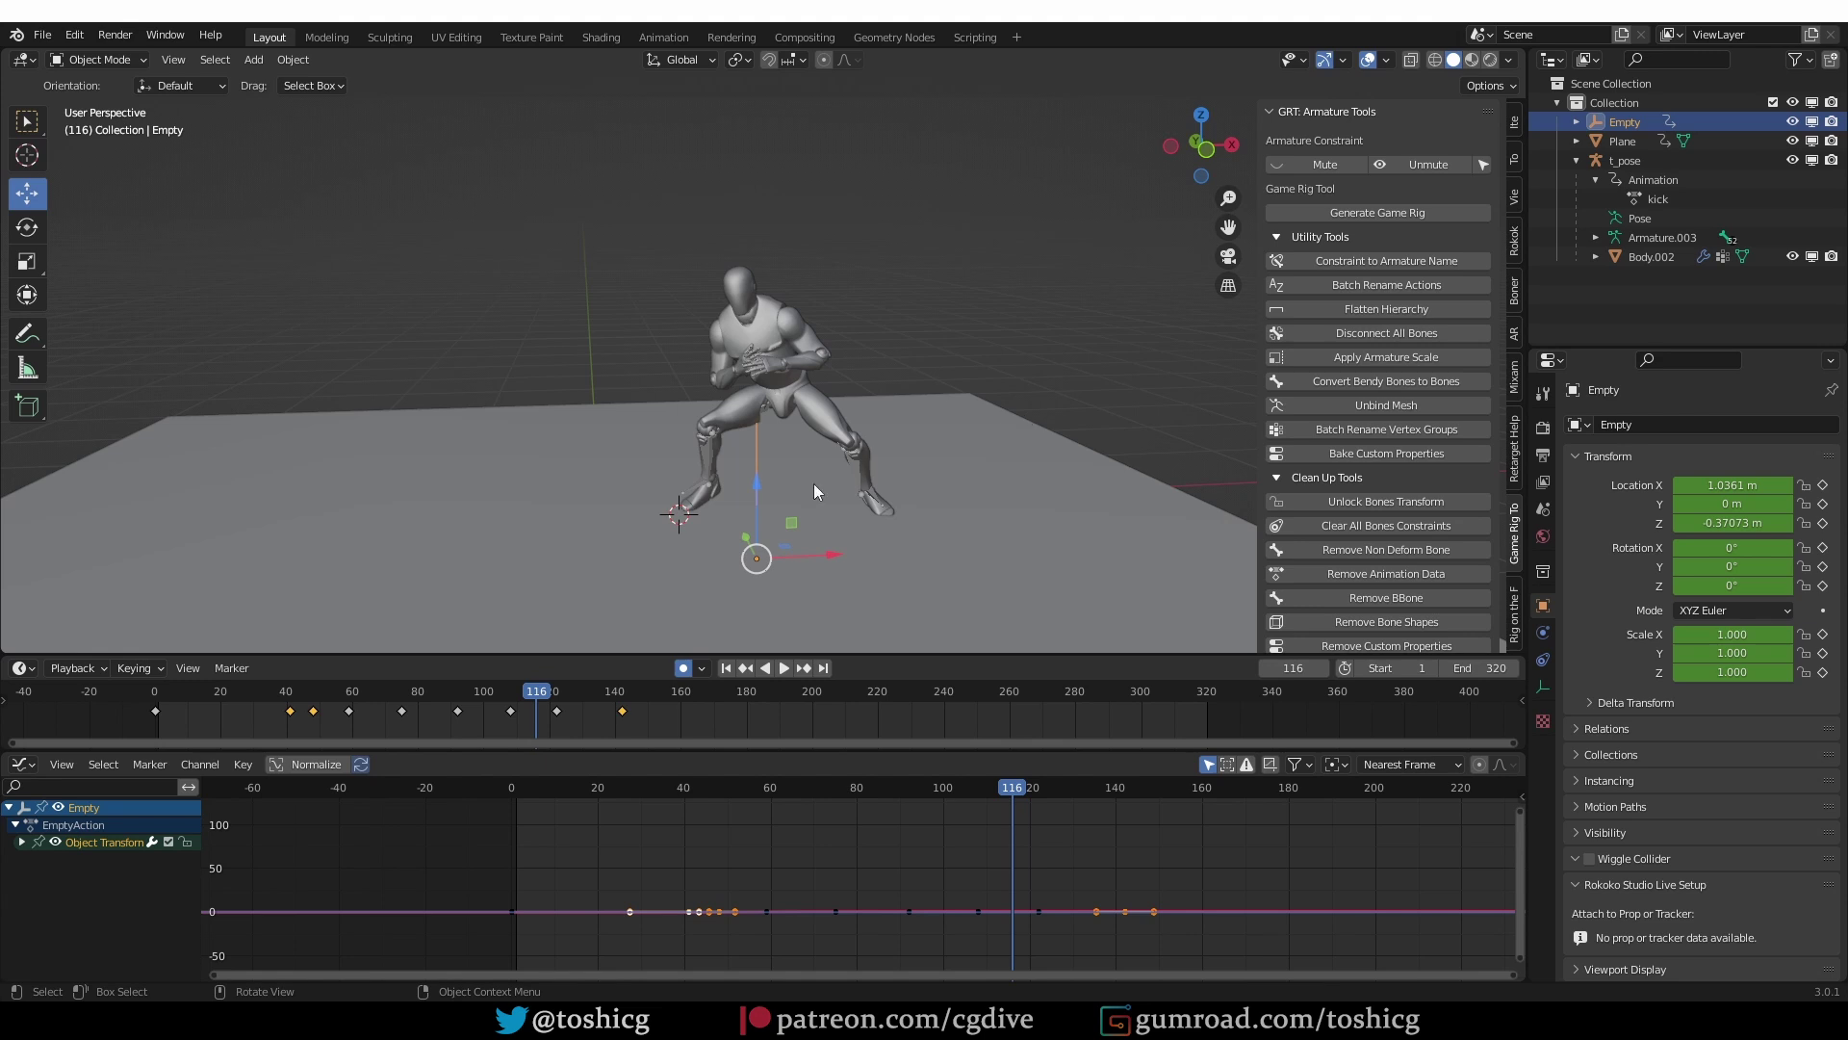
Step: Select all bones of t_pose in Pose Mode and open the Bake Action settings
click(1609, 164)
key(ctrl+Tab)
click(1101, 383)
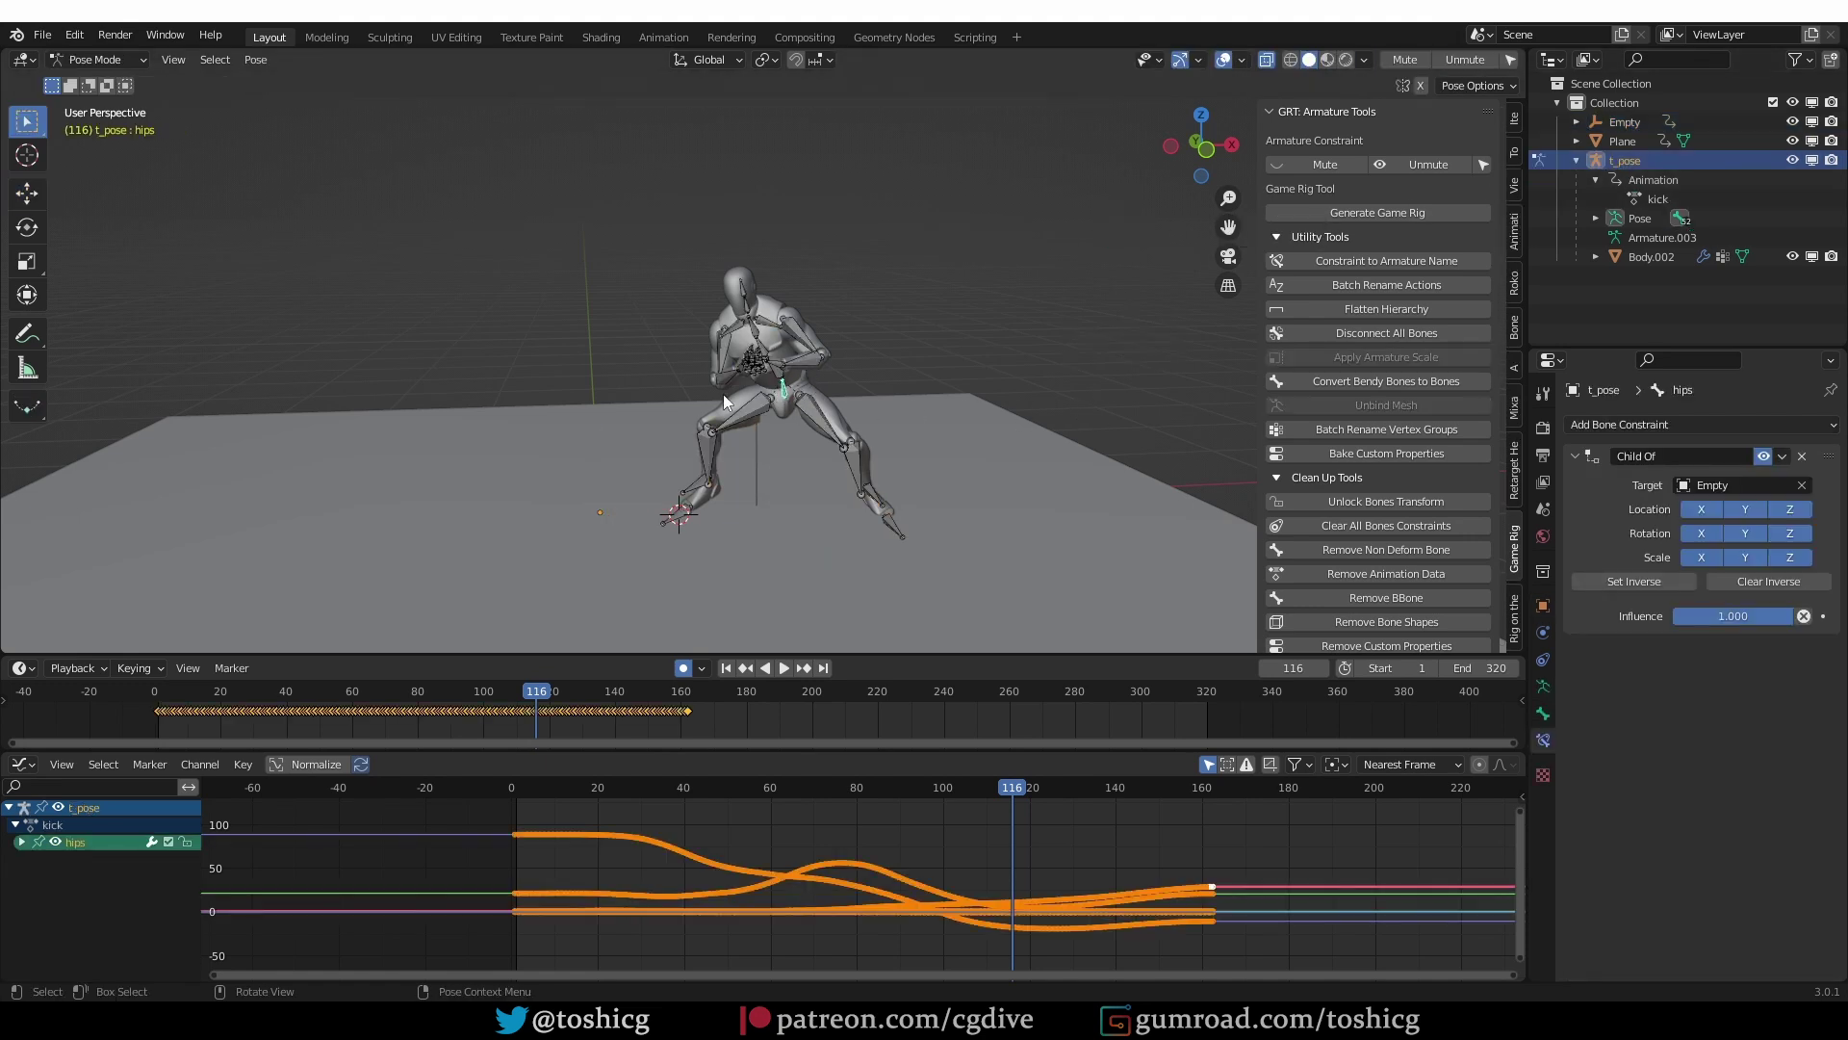
key(a)
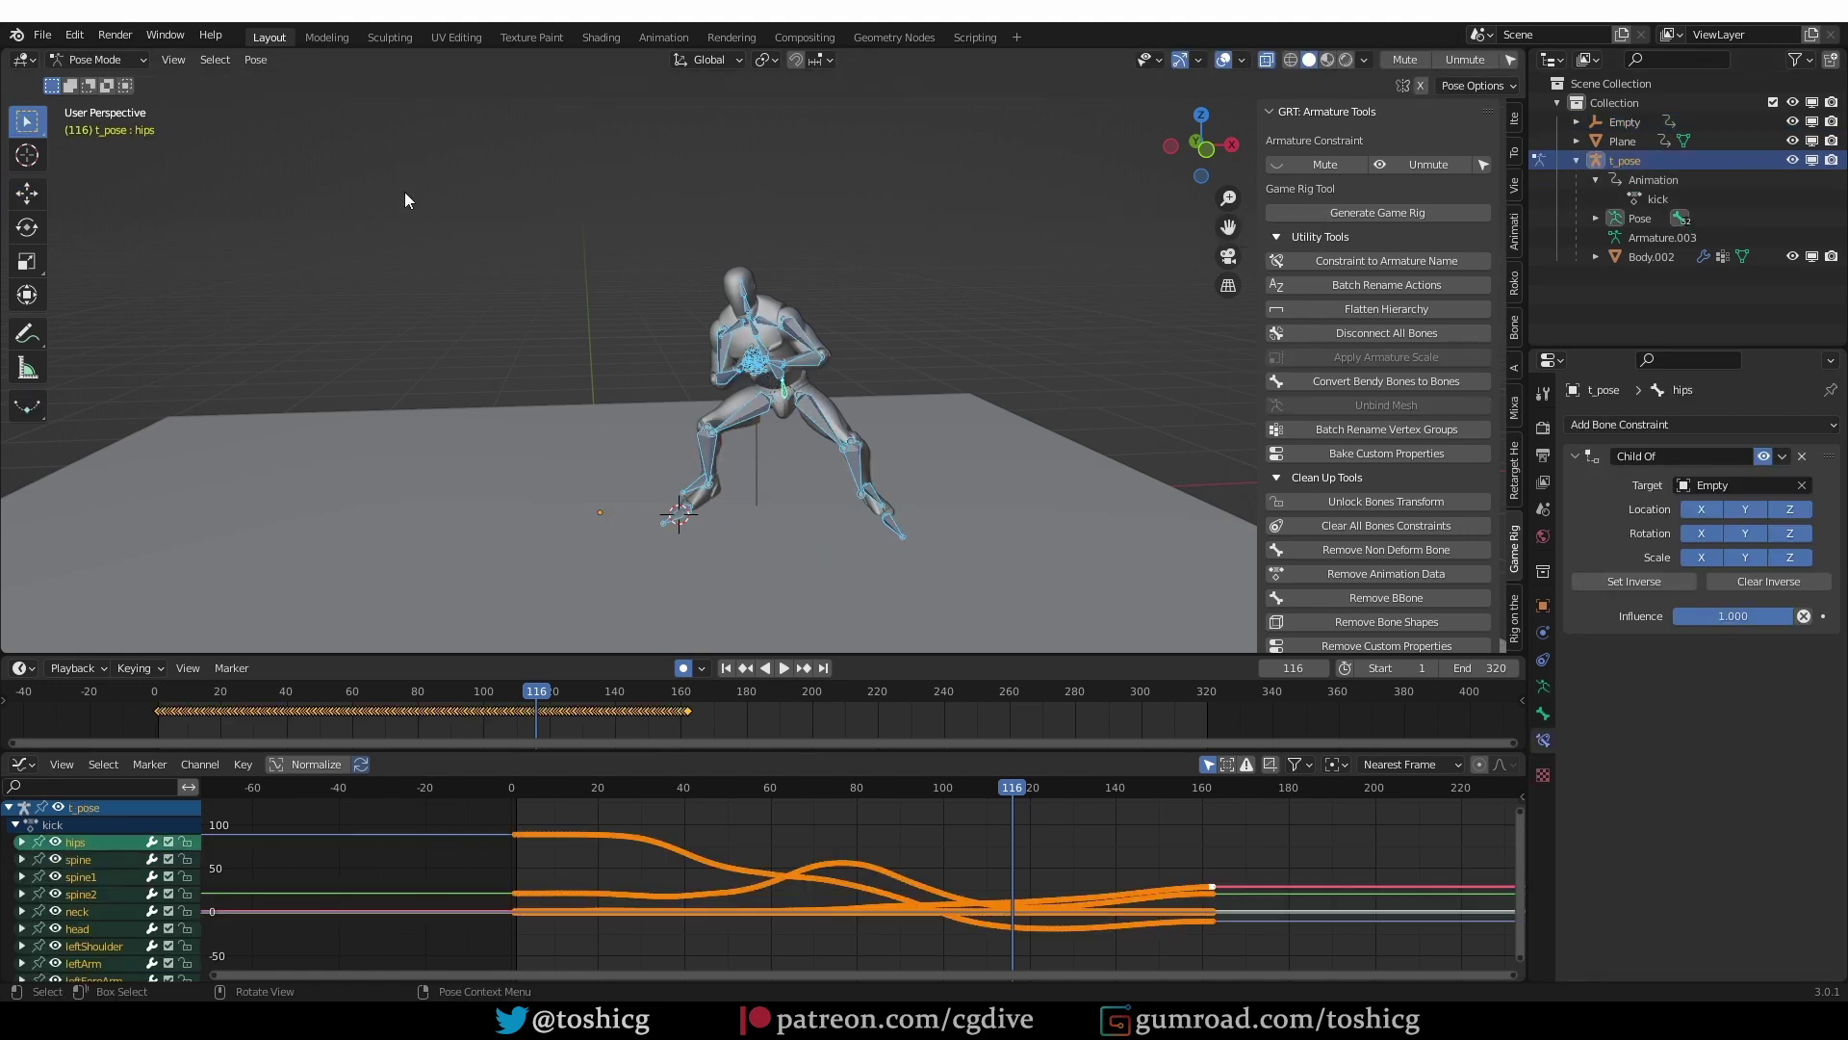
click(257, 60)
mouse_move(279, 171)
click(536, 258)
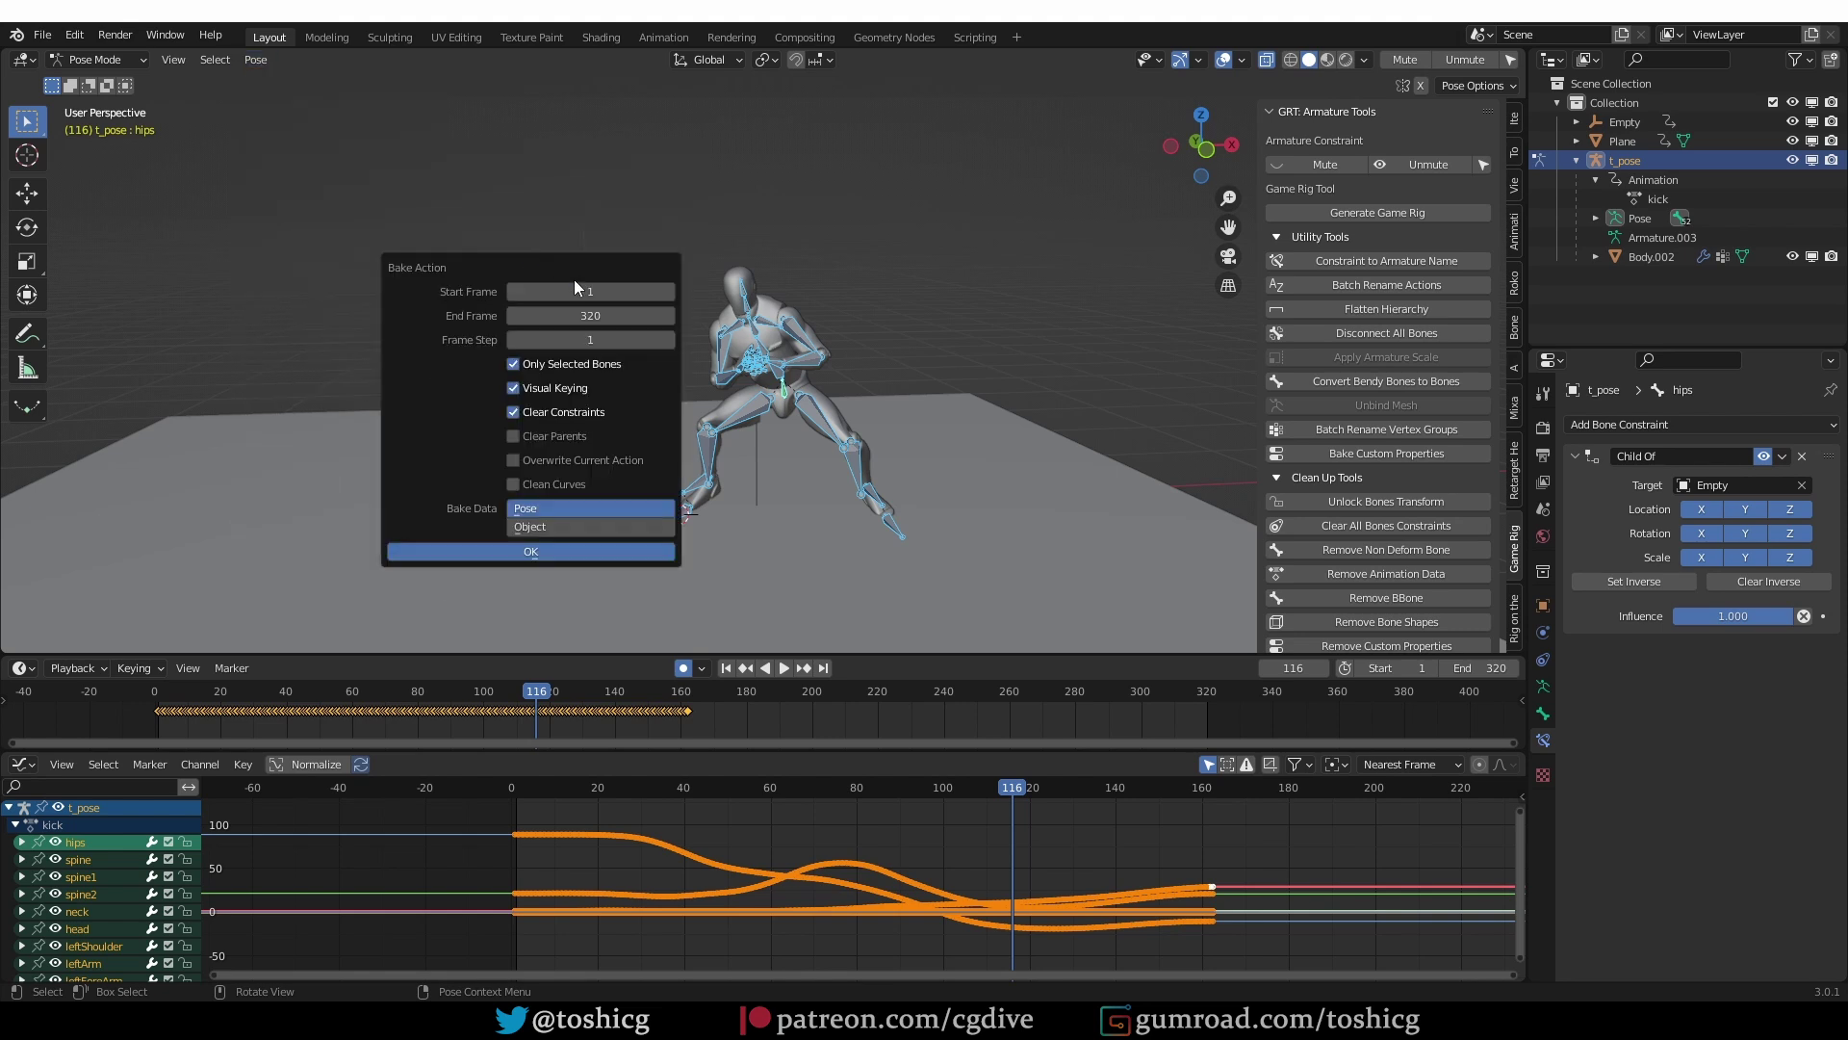
Step: Bake the pose action with end frame 162, overwriting the current action
double_click(655, 316)
text(162)
key(Return)
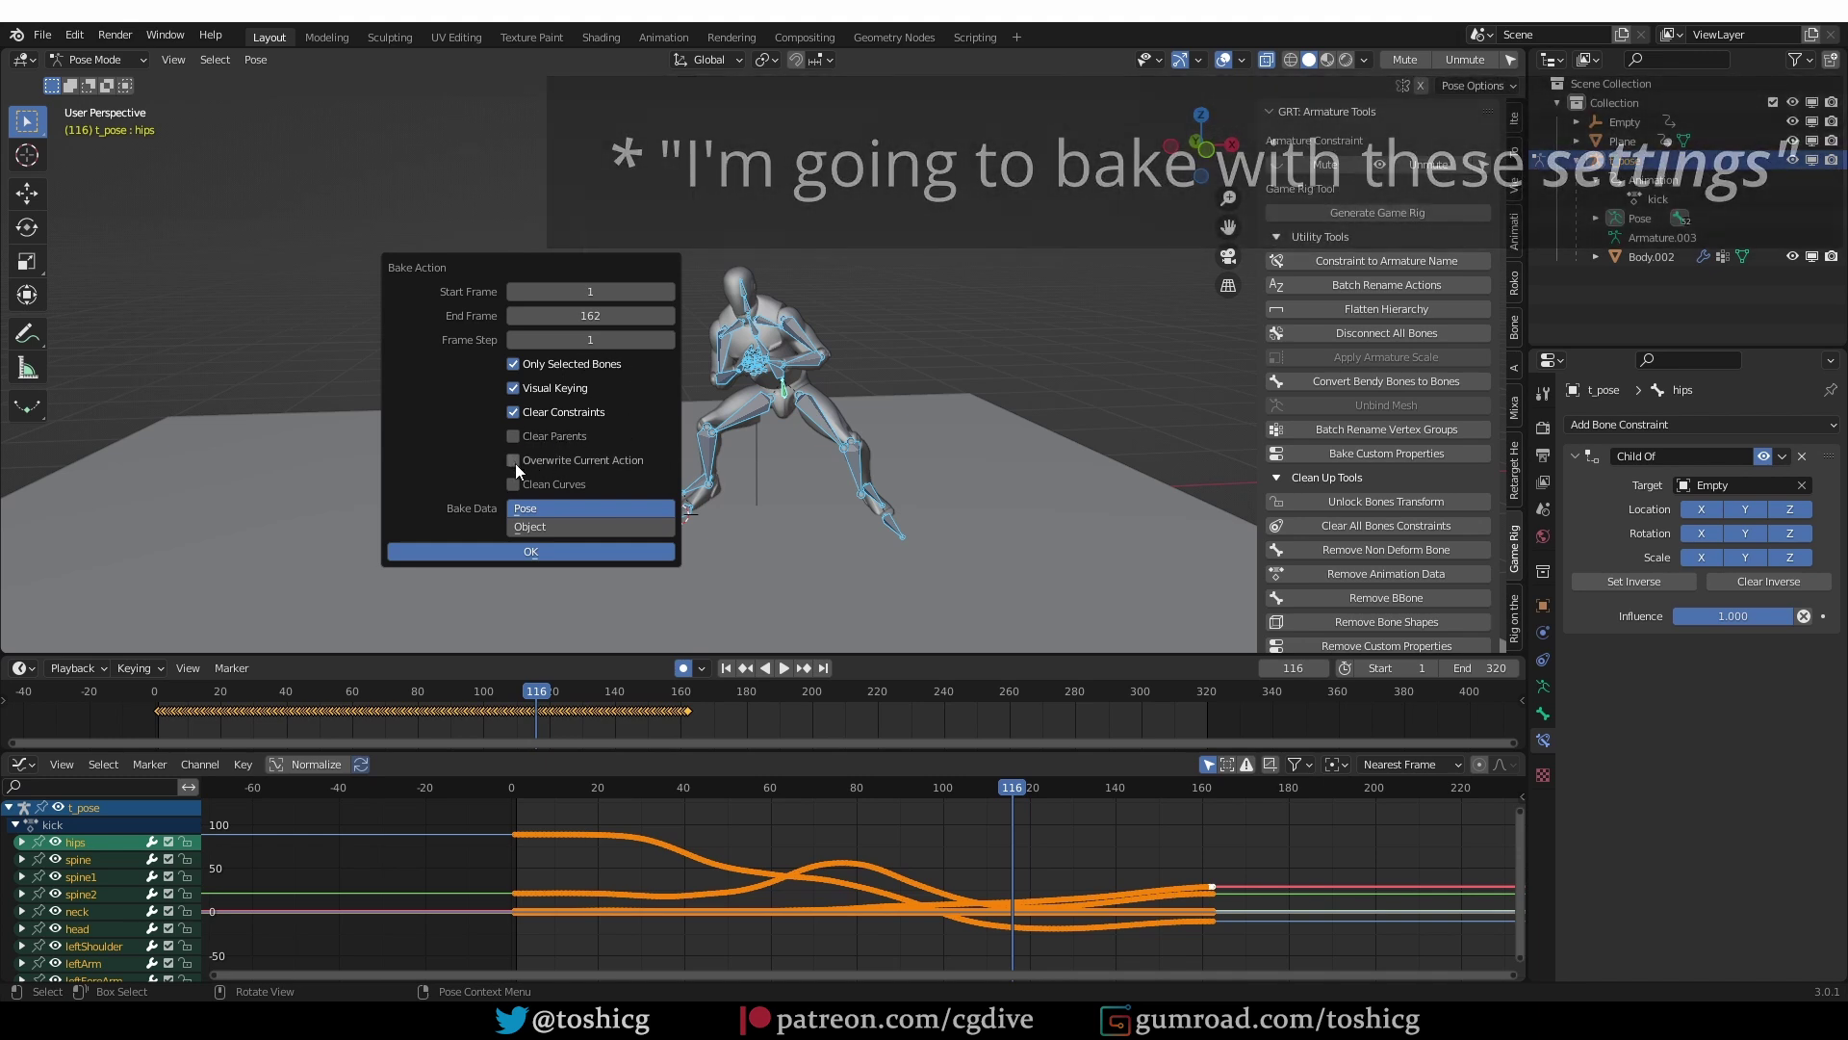
click(514, 460)
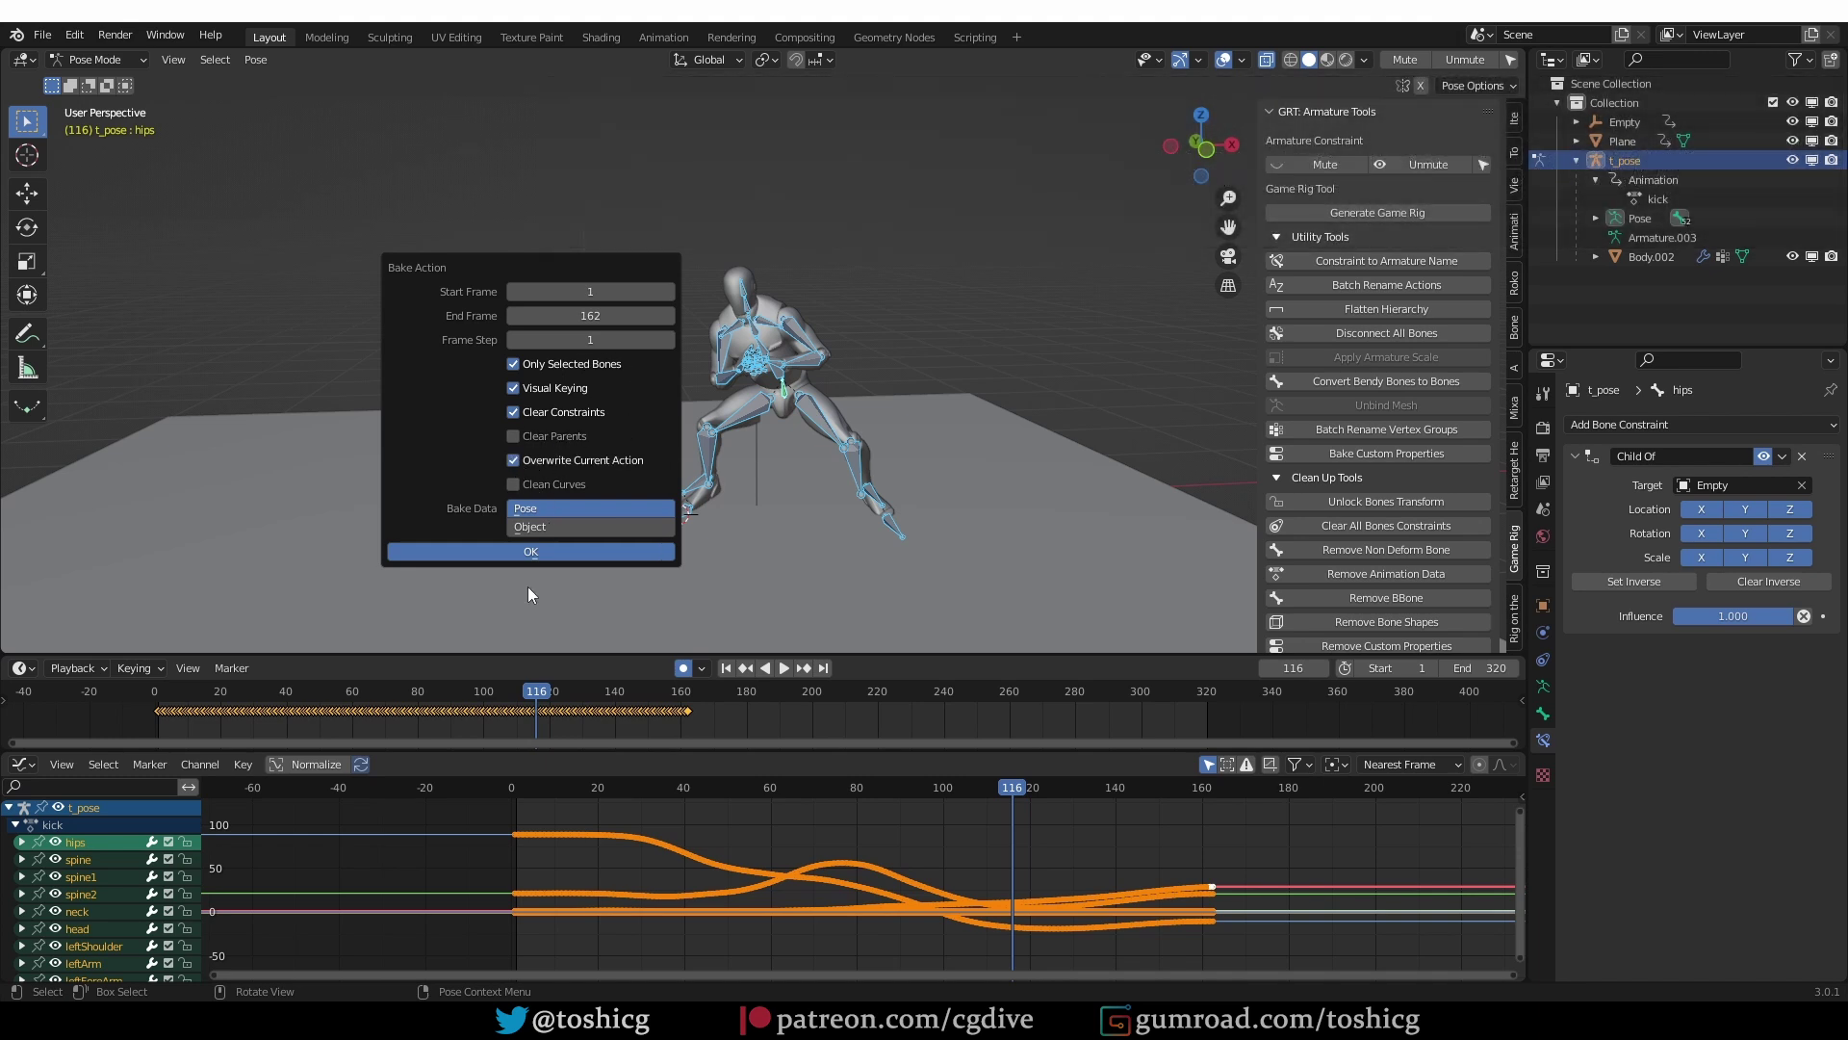
key(Return)
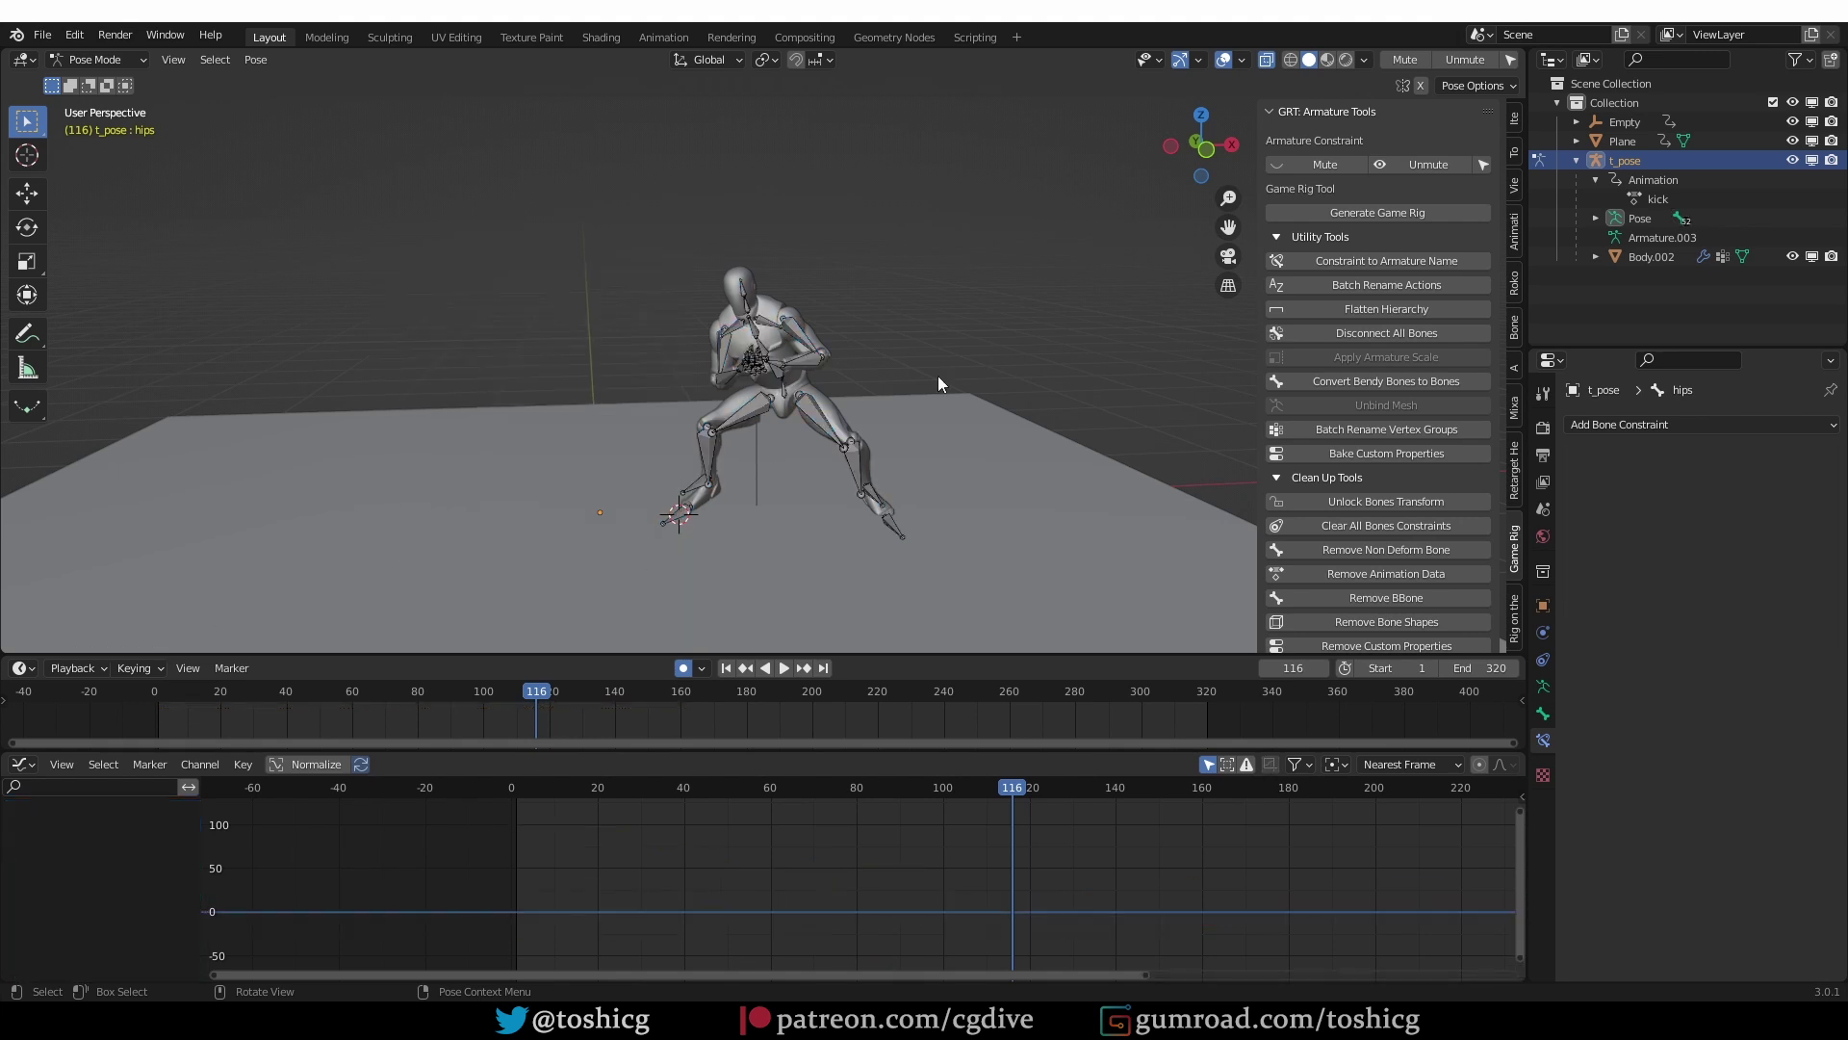
Step: Delete the Empty and play back the baked kick from the first frame
click(1626, 122)
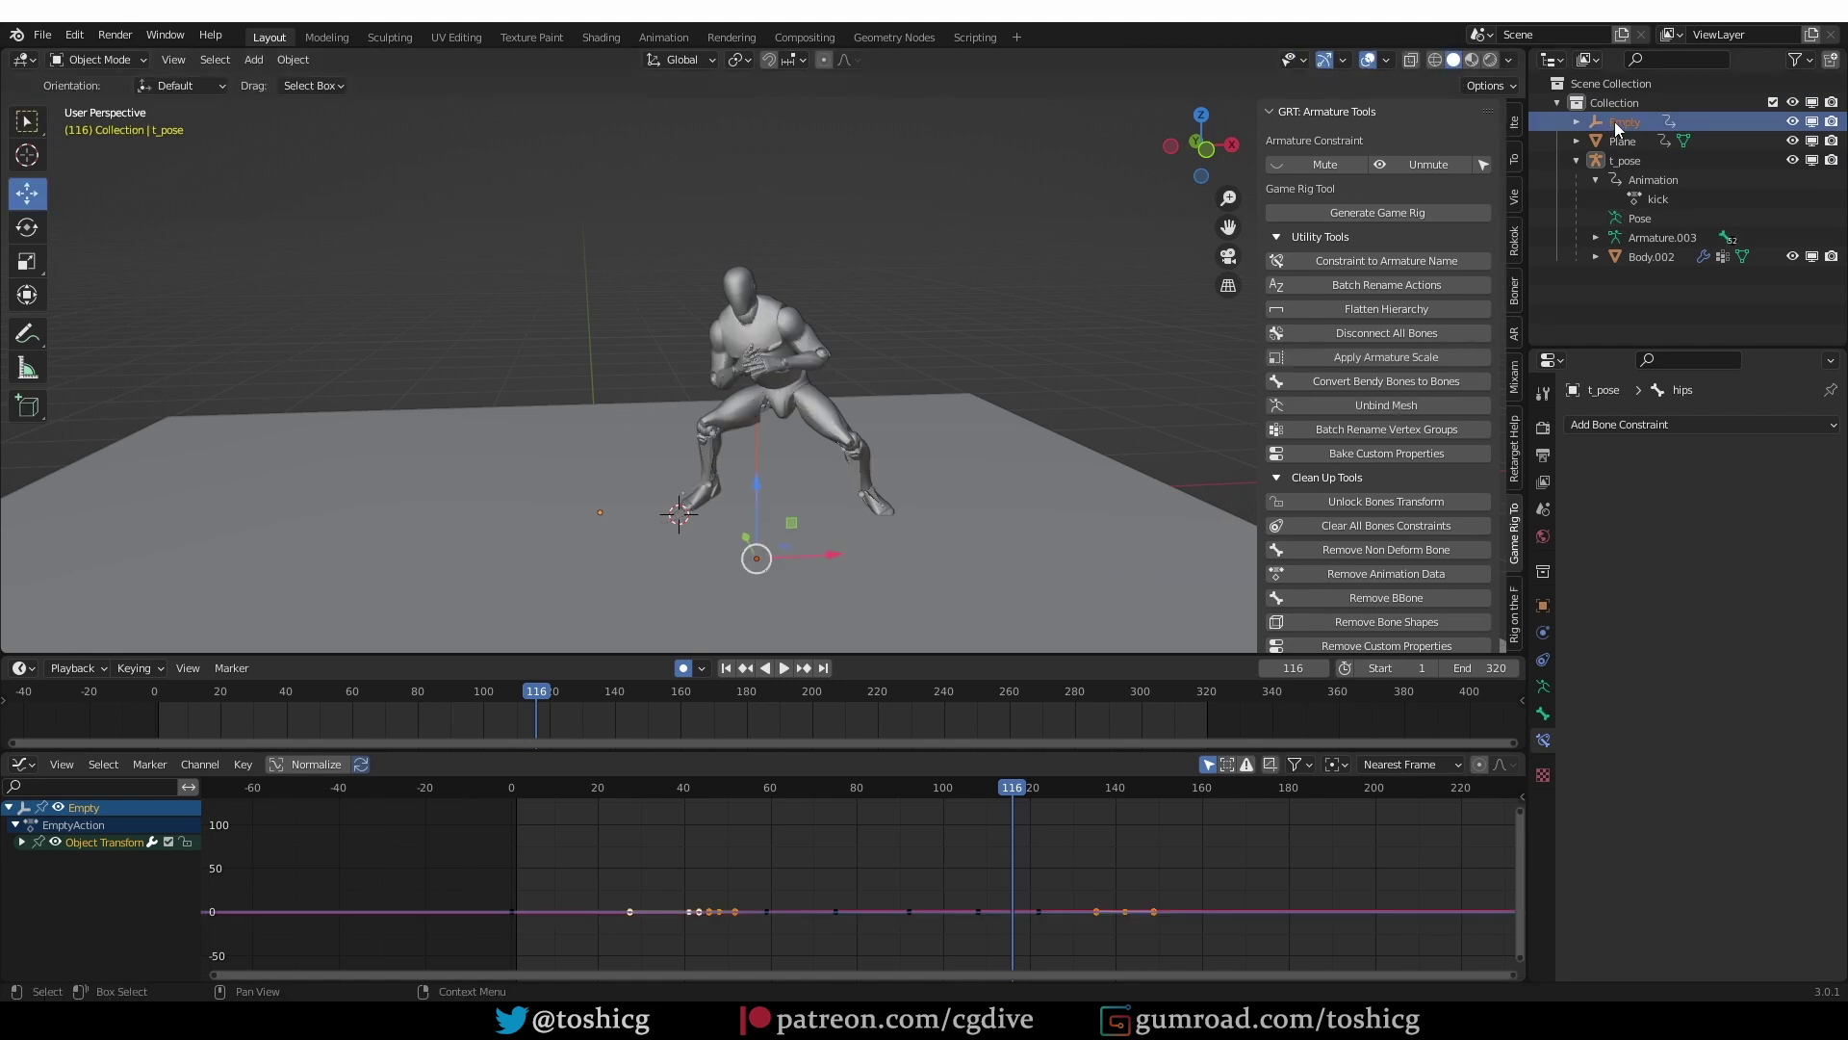
key(x)
key(shift+Left)
key(space)
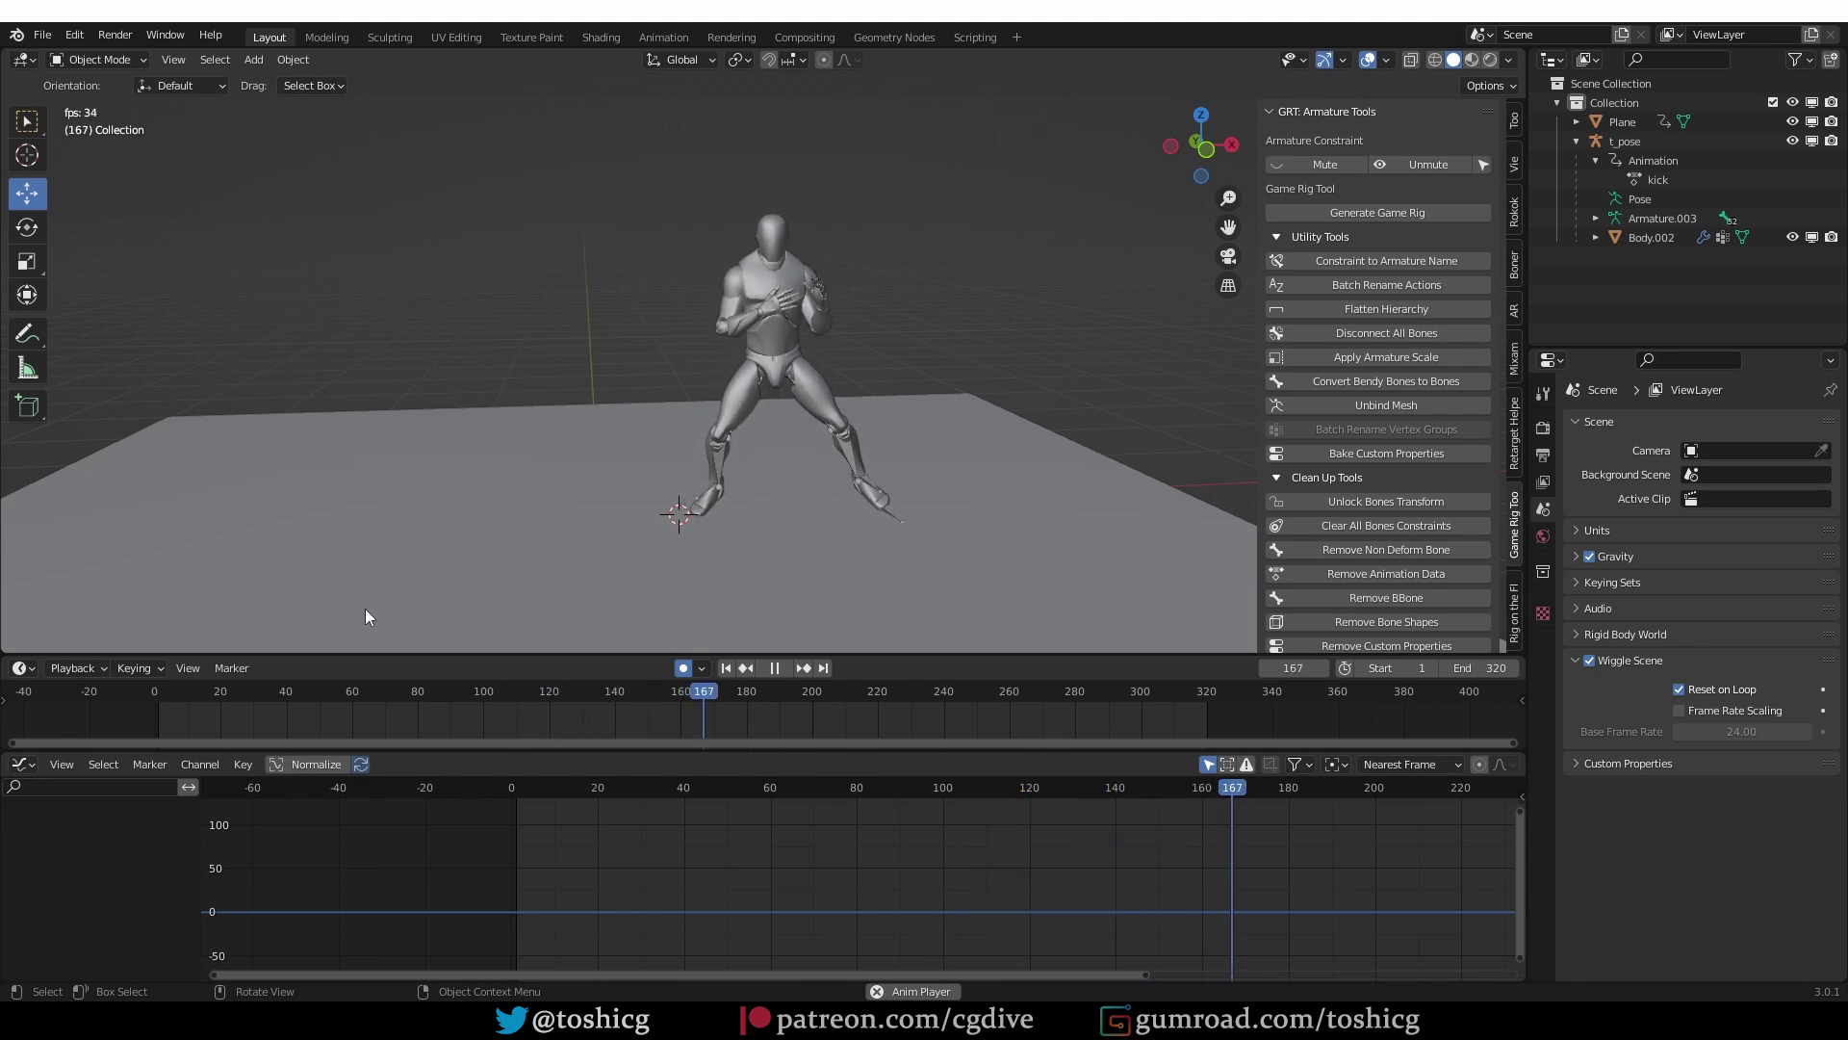
key(shift+Left)
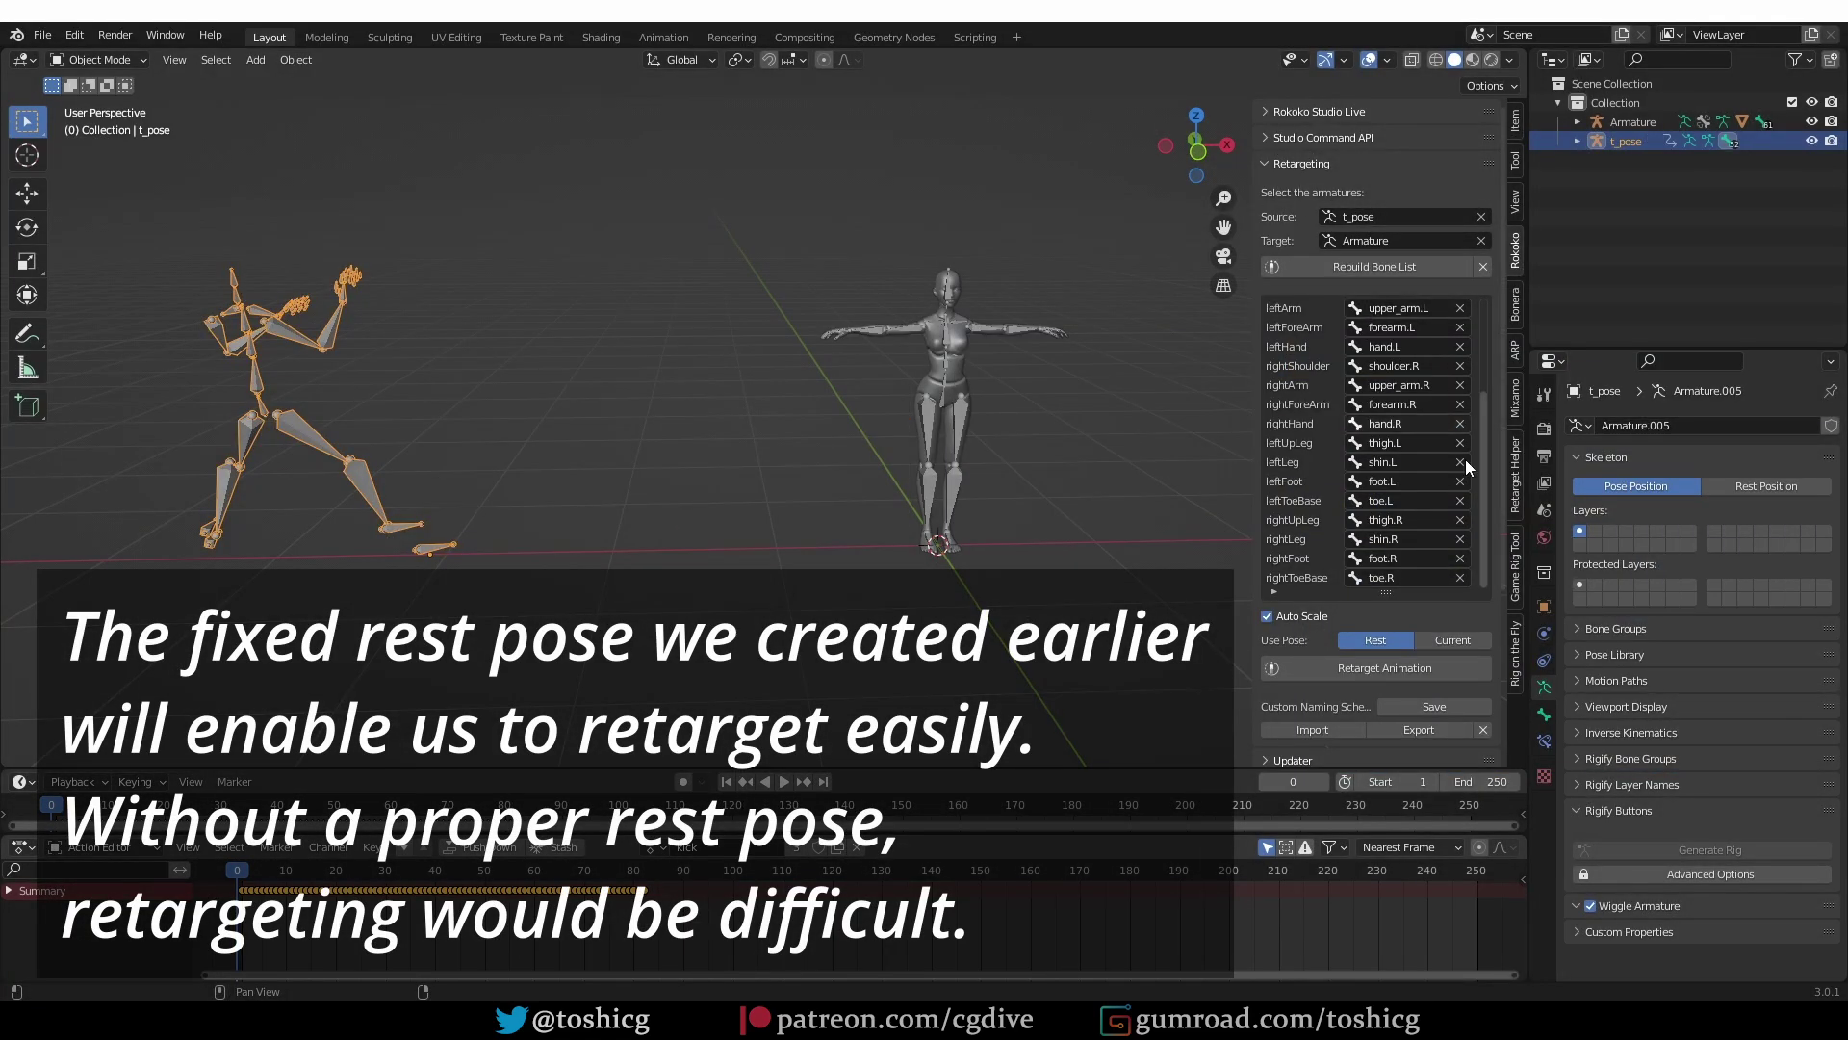
Step: Clear t_pose's location, retarget its kick animation onto the Armature character, and play it back
key(alt+g)
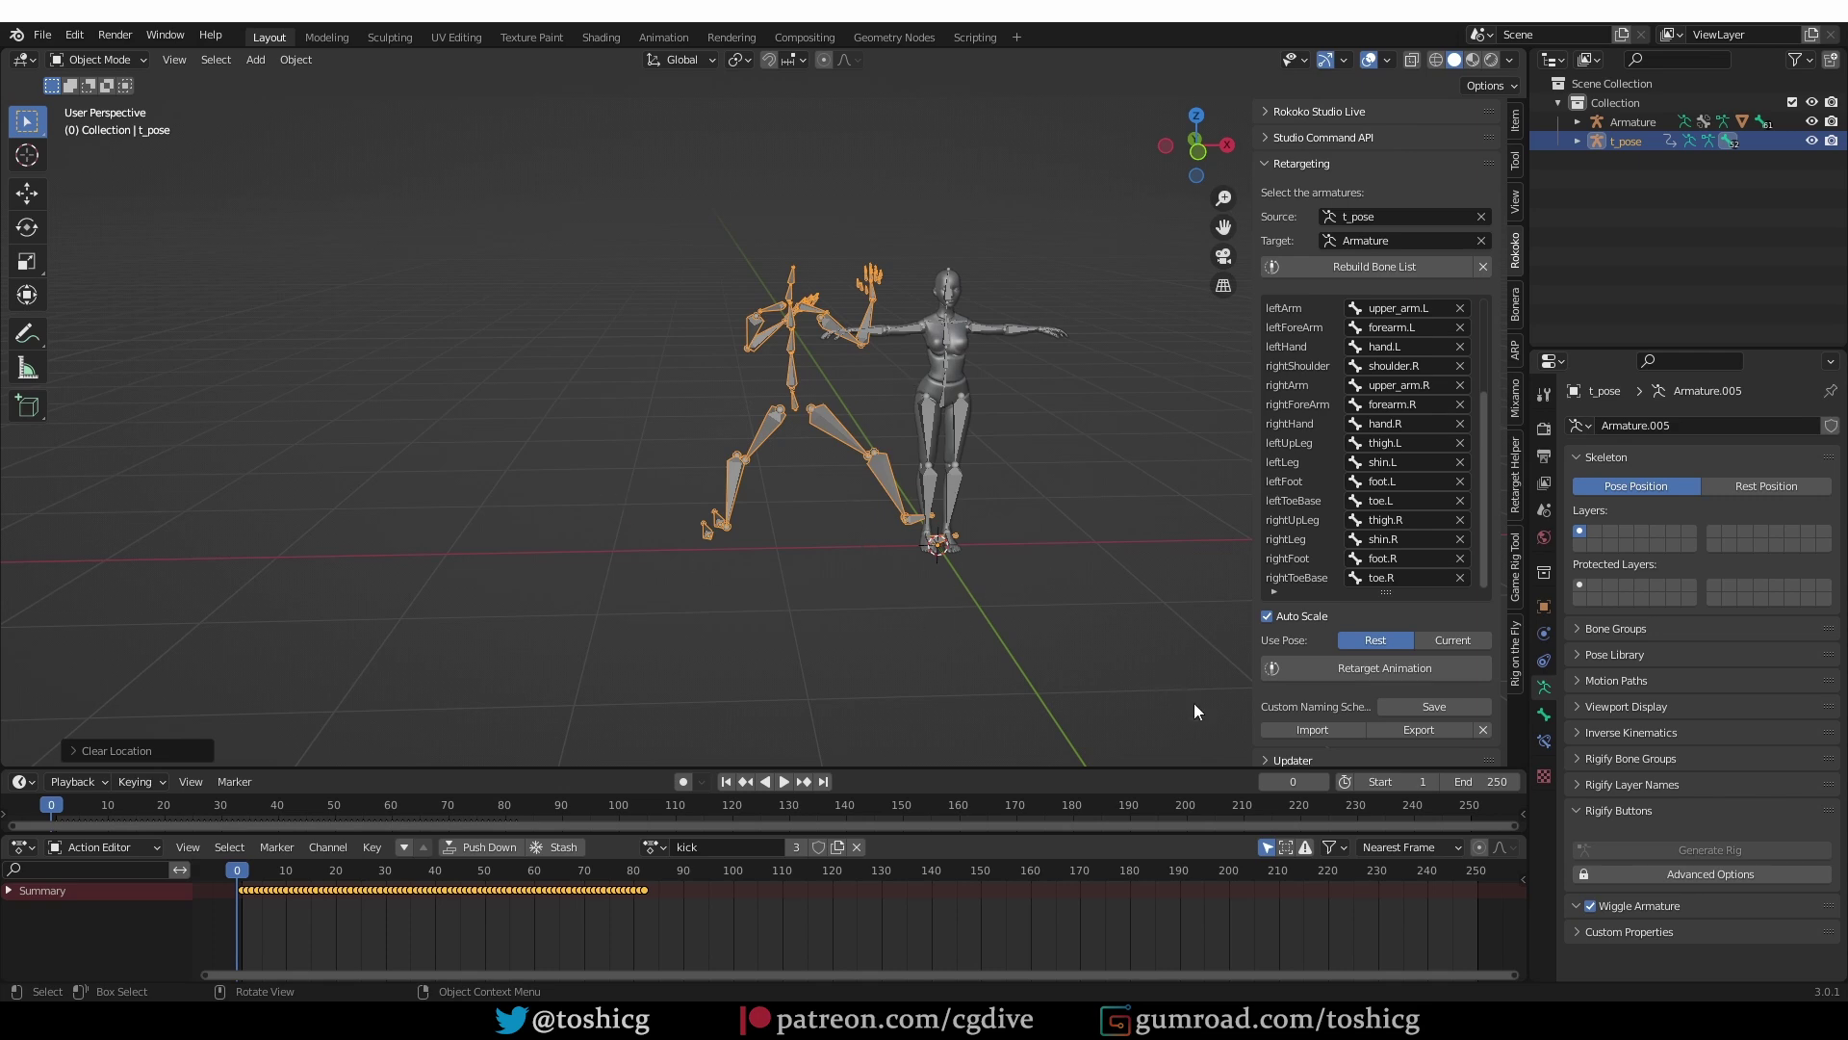
click(1358, 668)
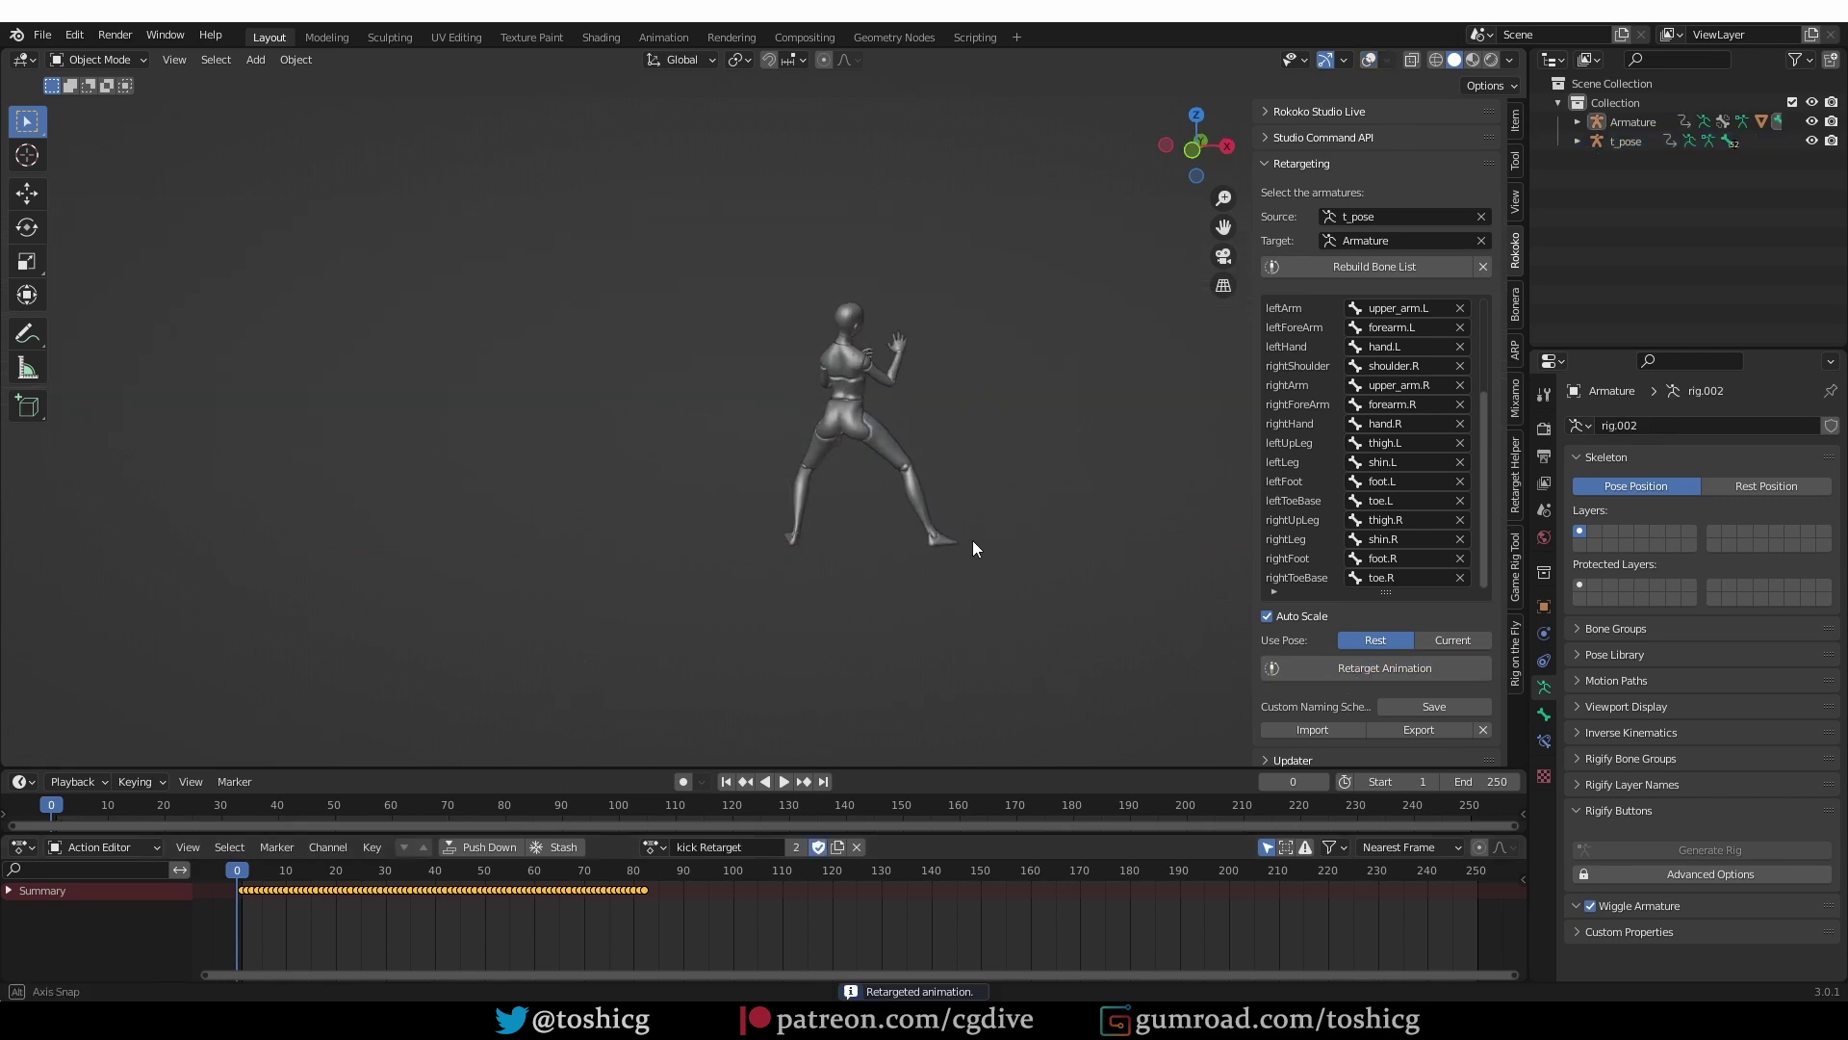
key(space)
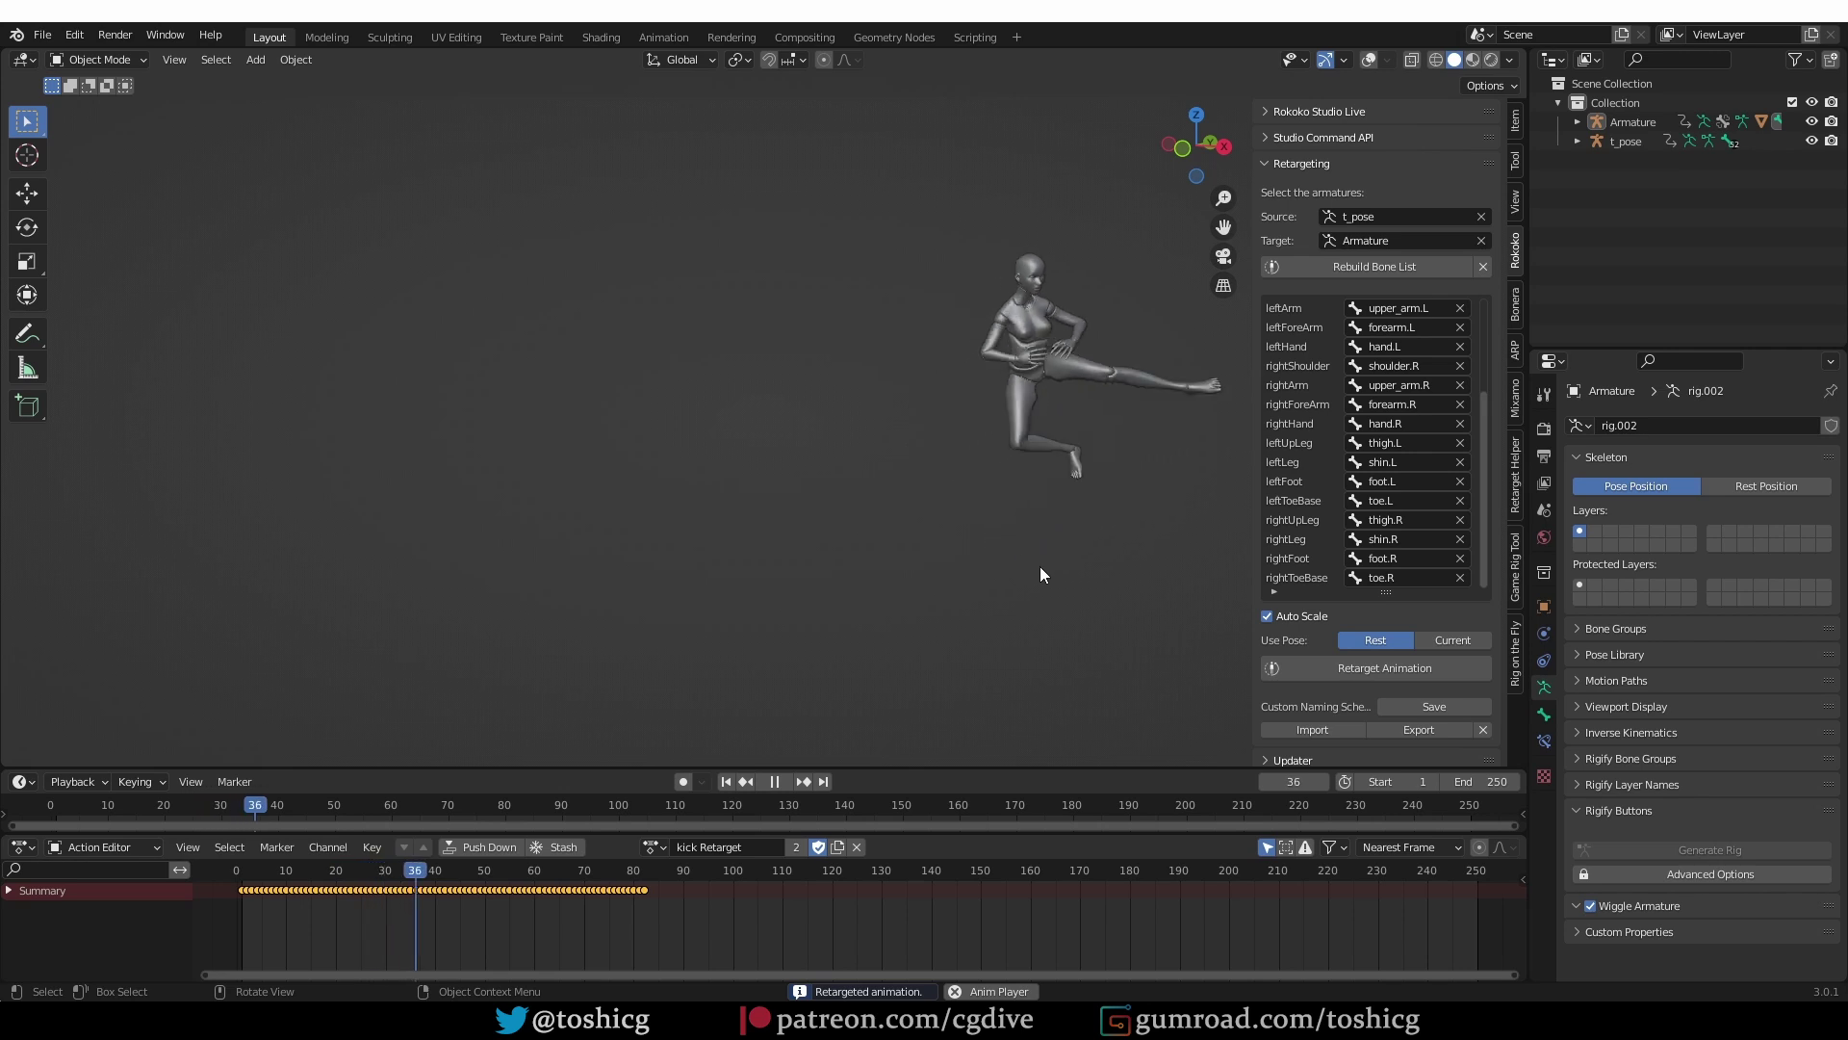
key(space)
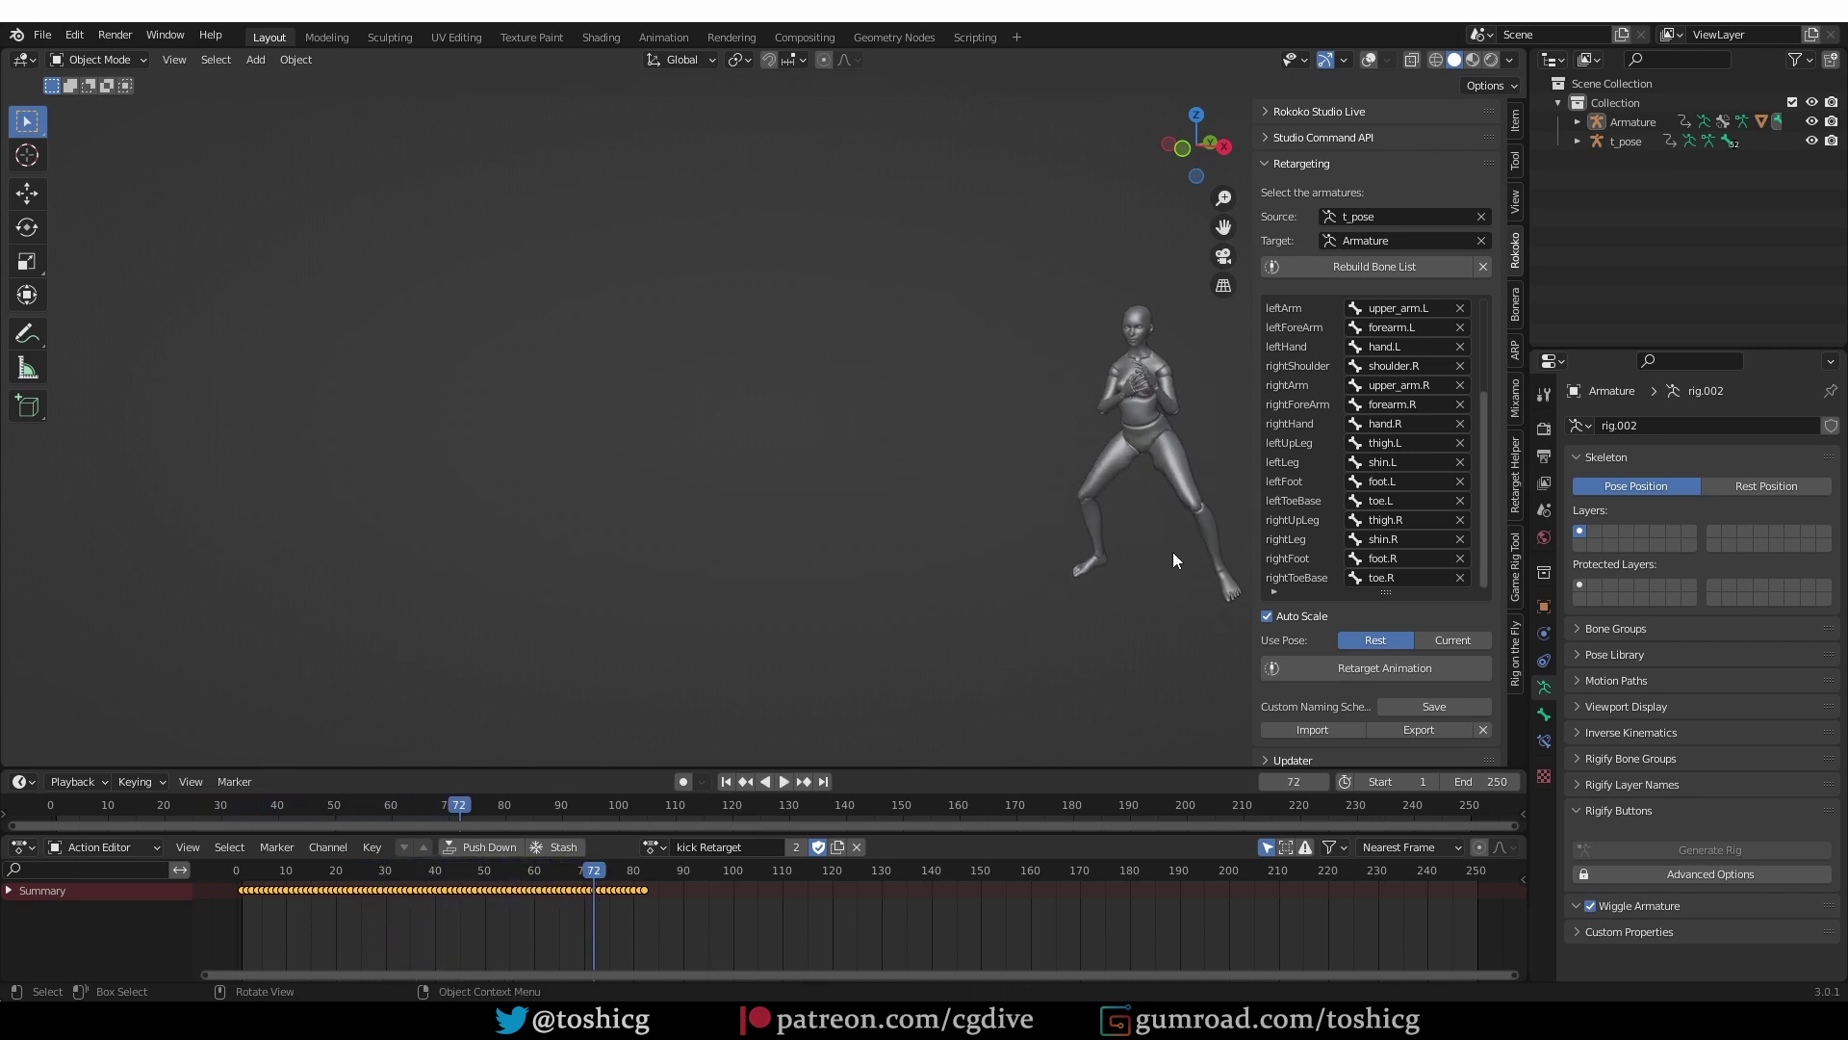
Step: Undo the kick retarget and assign the dance action to t_pose
middle_drag(1176, 552, 1019, 530)
key(ctrl+z)
key(shift+alt+z)
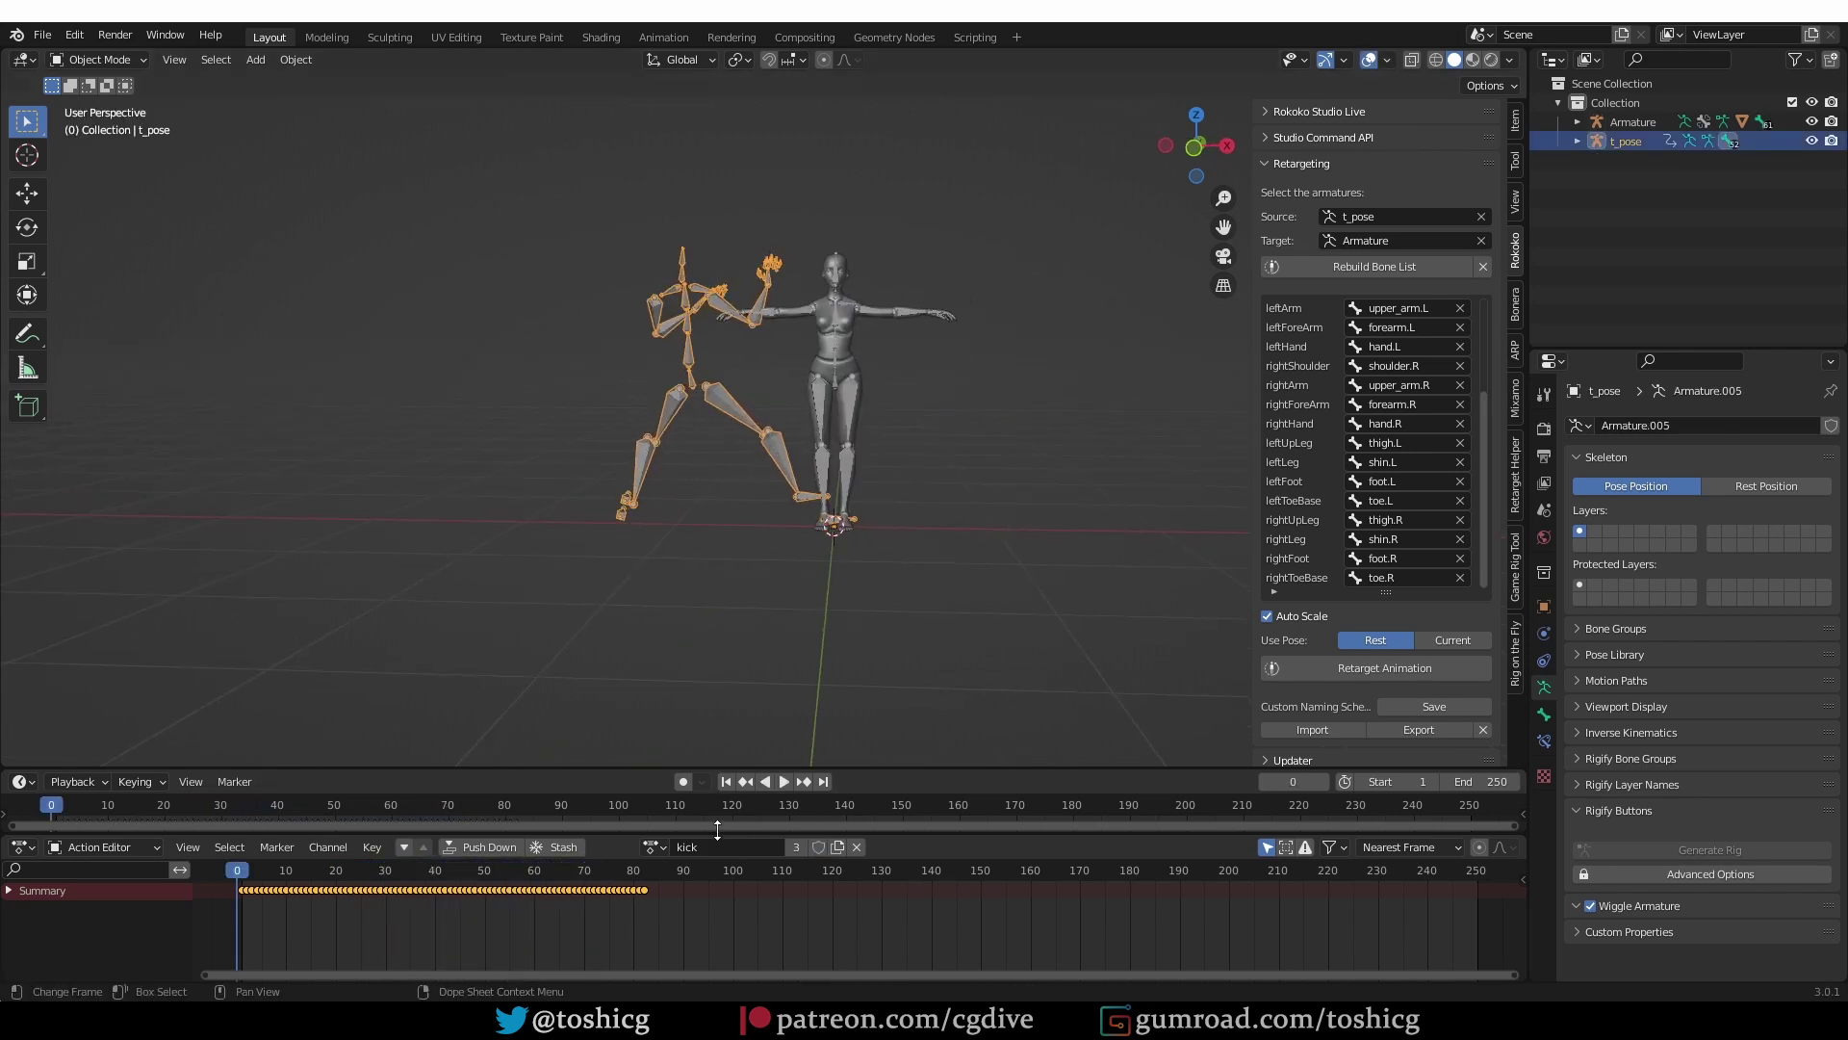
click(652, 849)
click(741, 651)
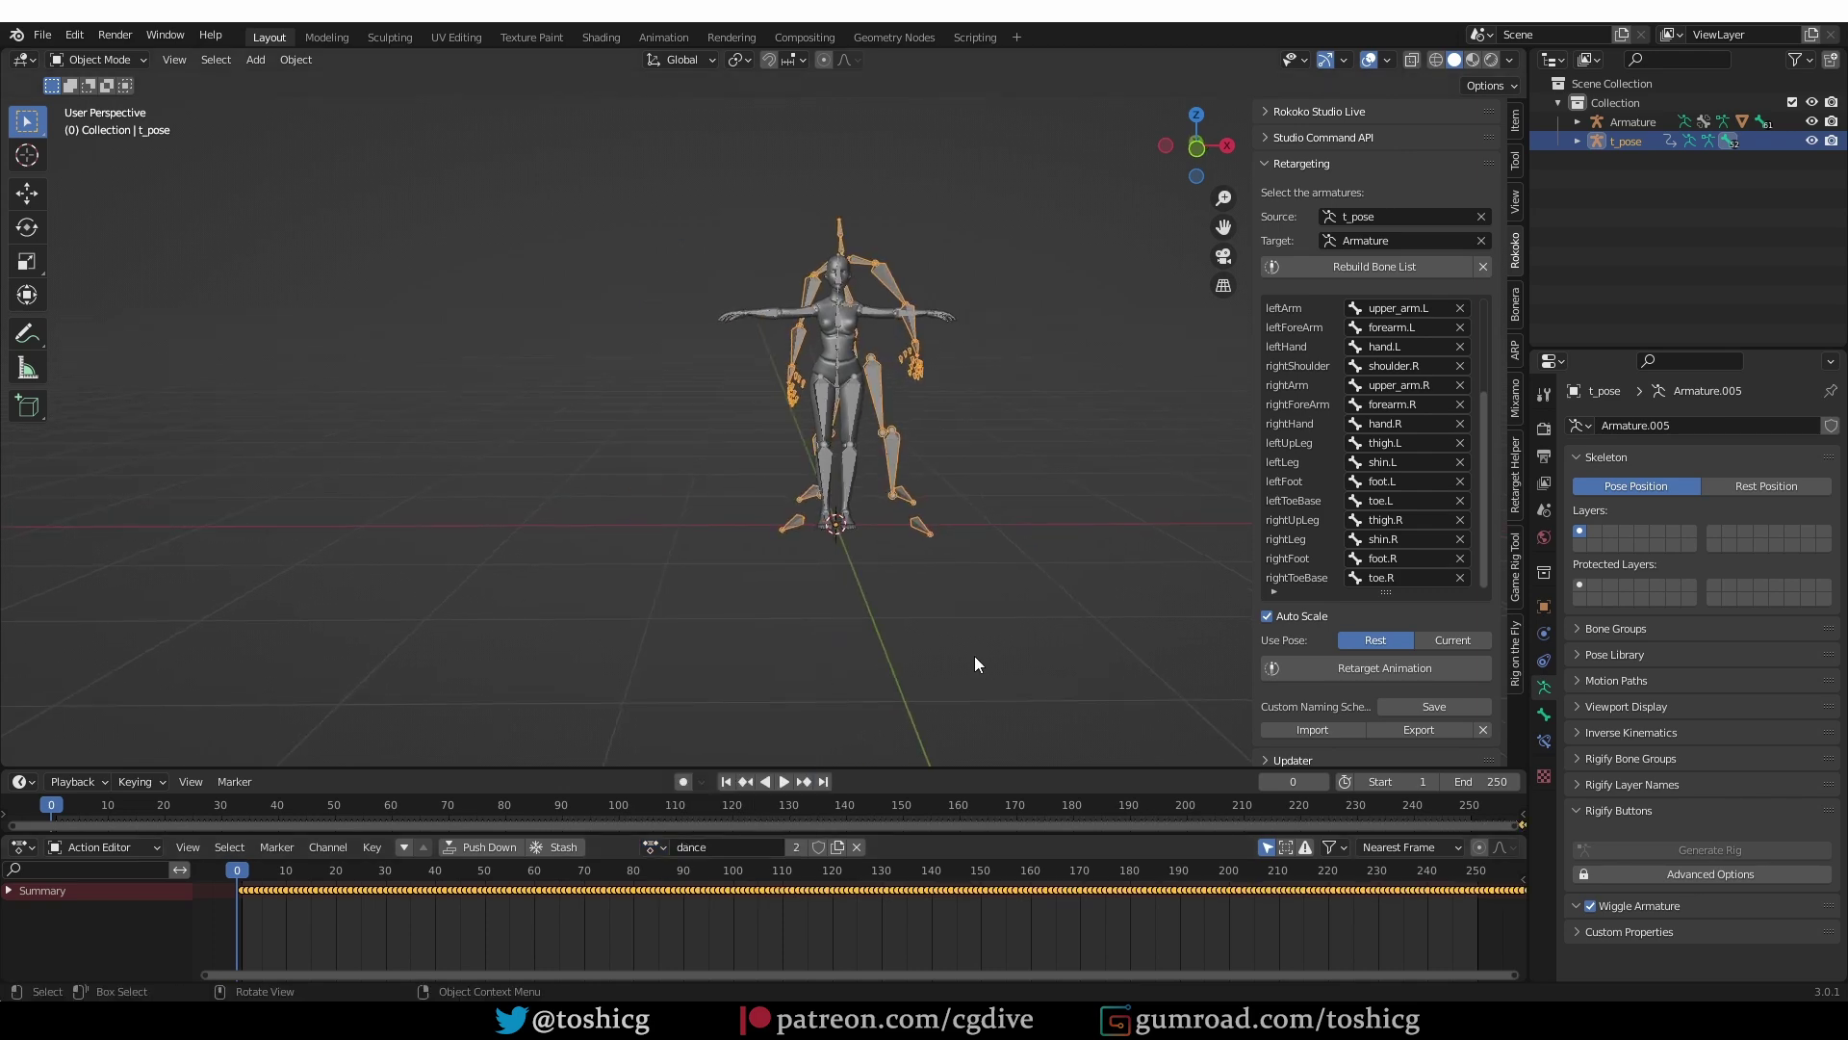
Step: Retarget the dance animation onto the Armature character and play it back with the viewport overlays hidden
click(1272, 670)
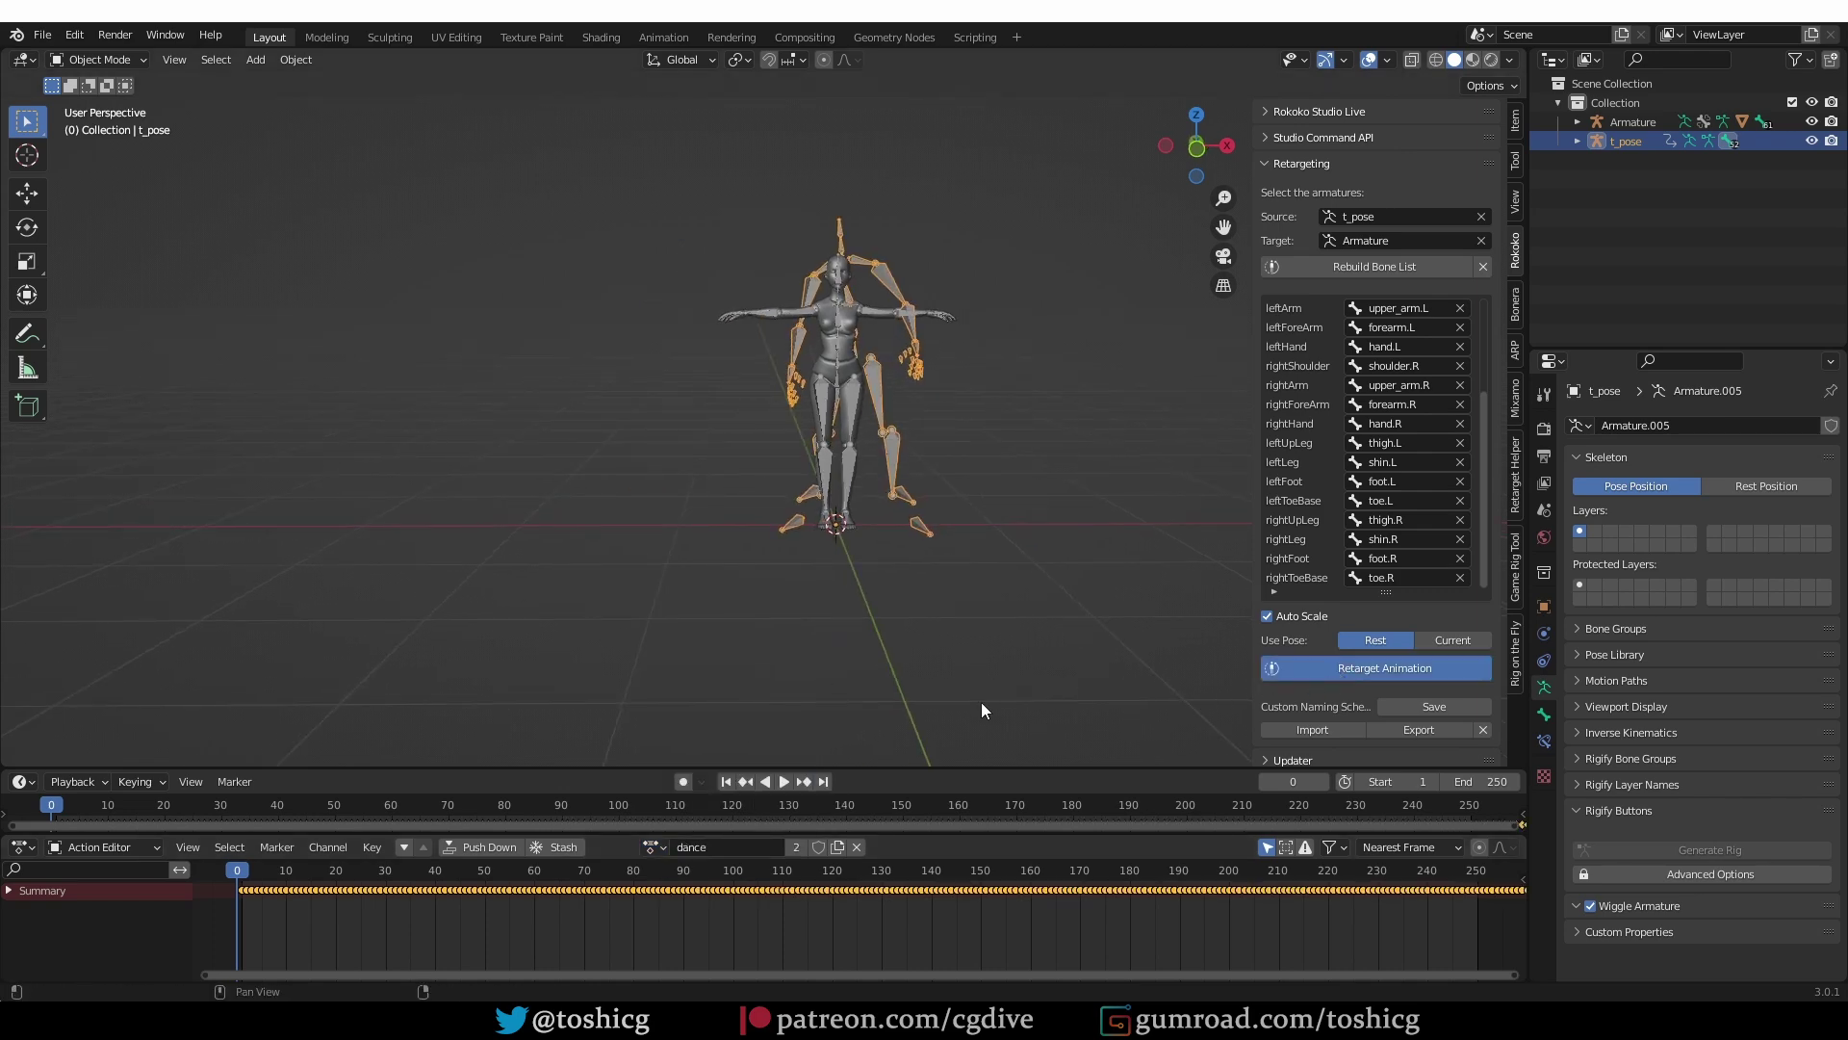
key(shift+alt+z)
key(space)
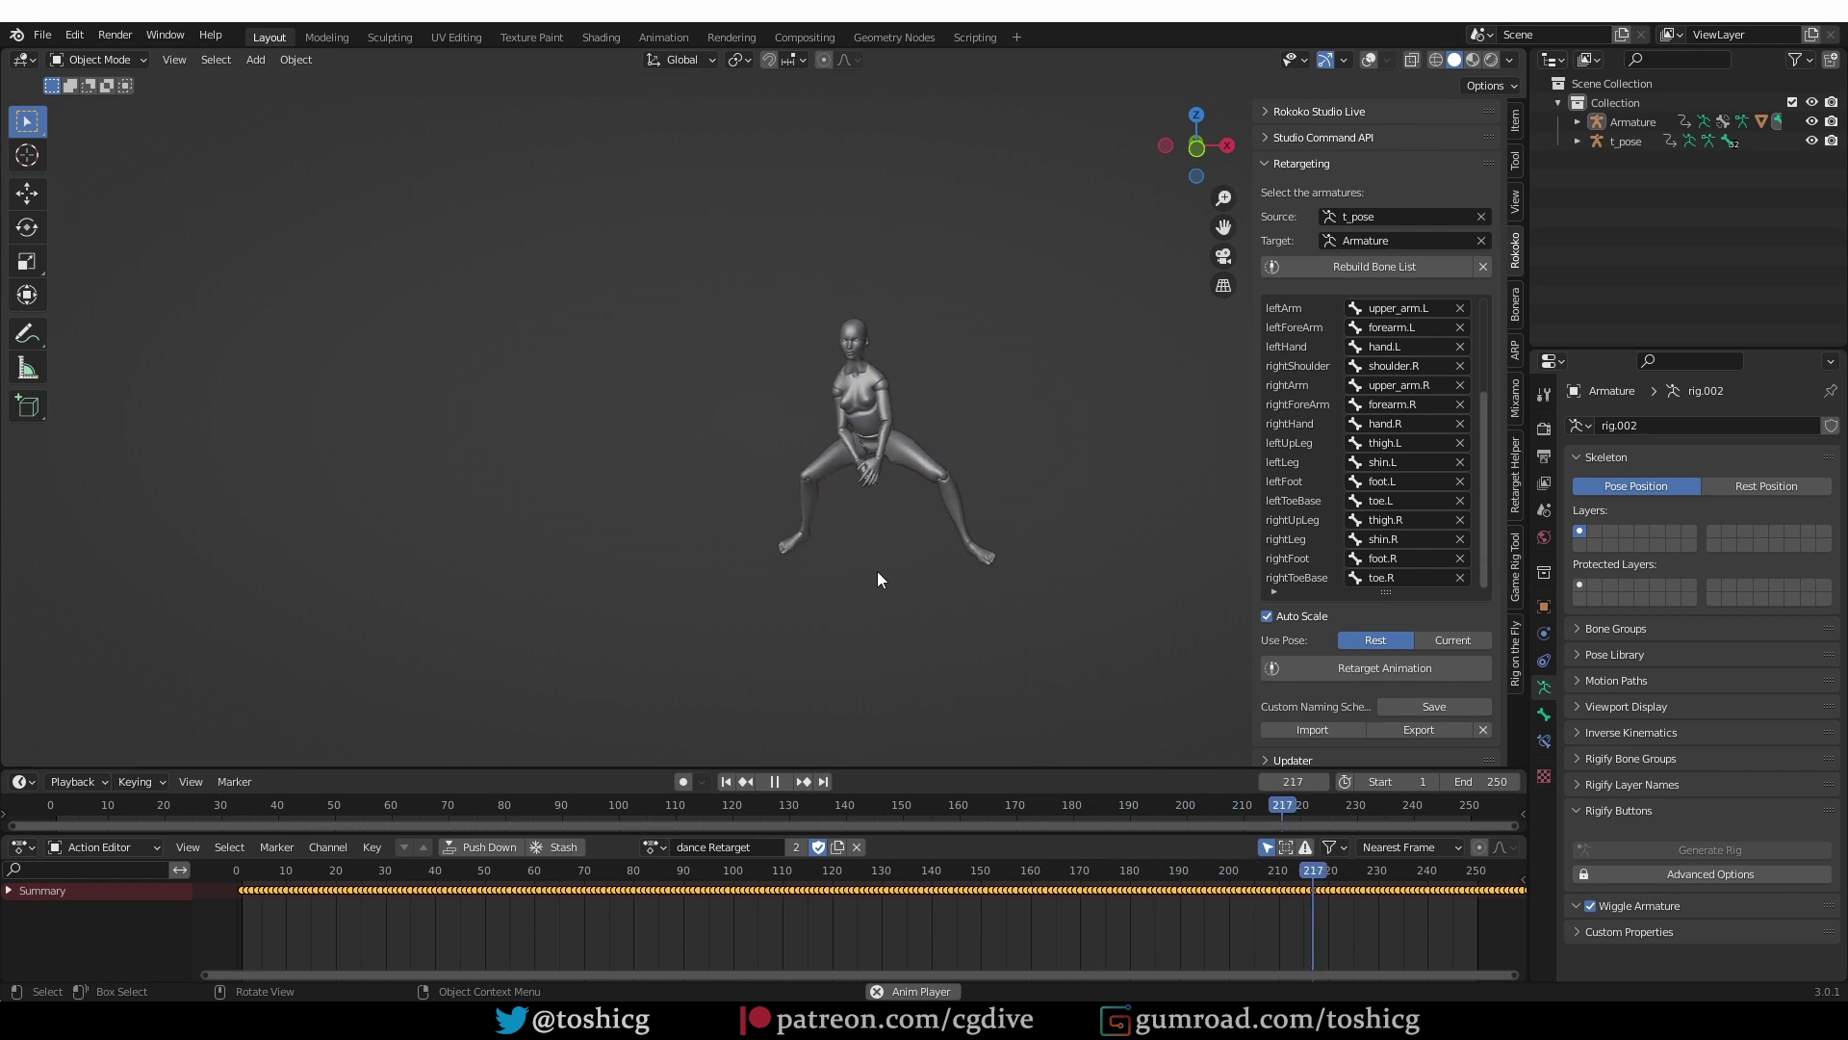
key(space)
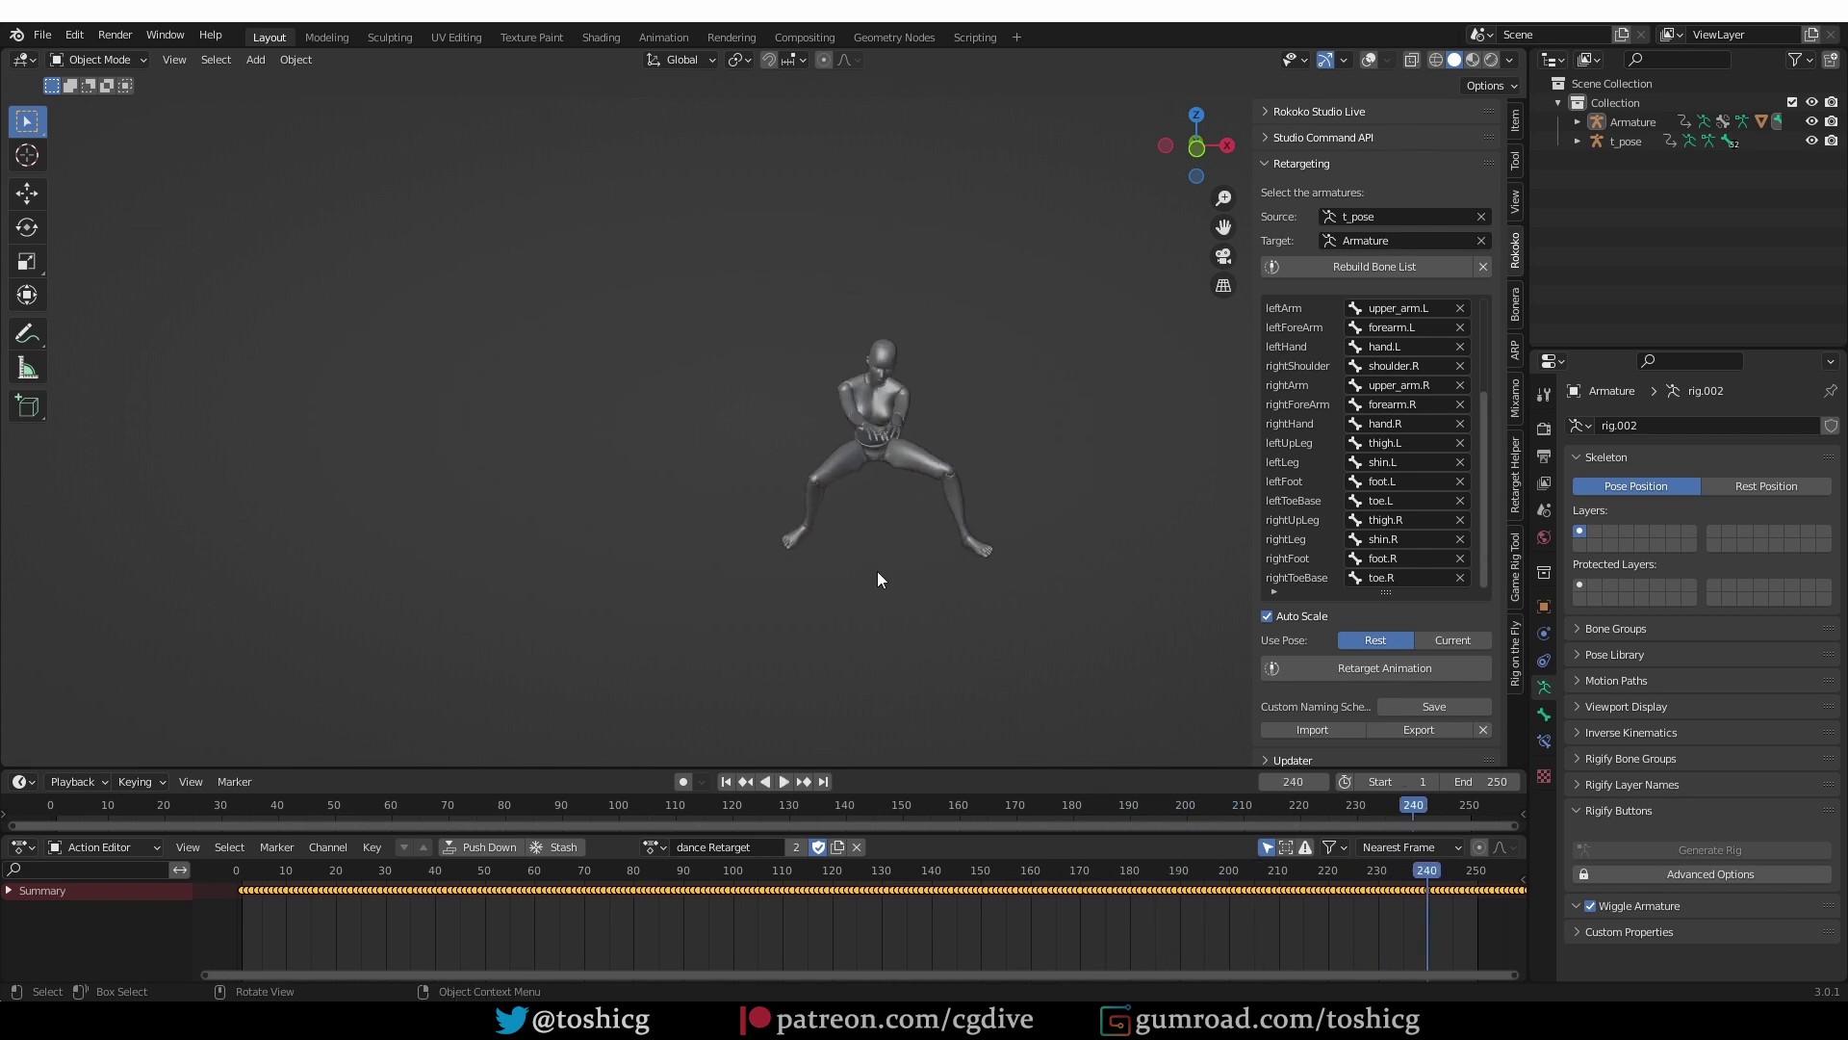
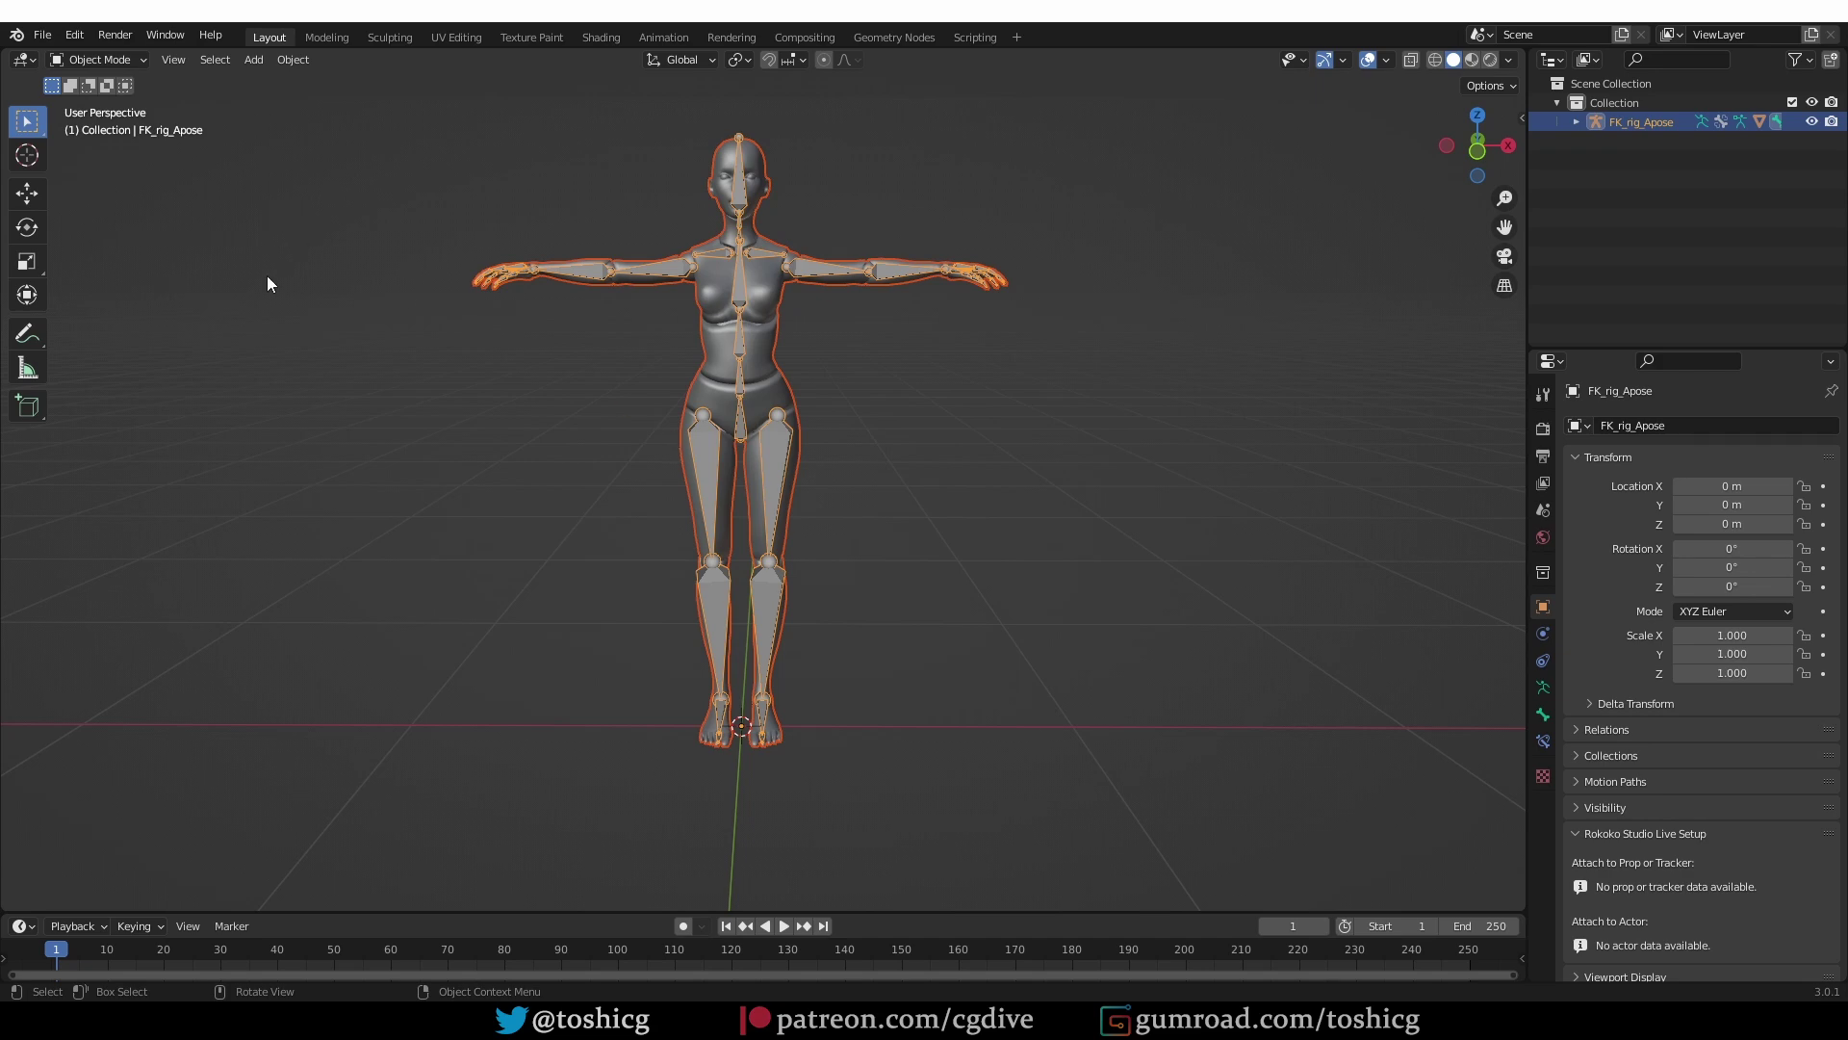
Step: Export the FK_rig_Apose character as blender_to_plask_01.fbx in the FBX folder, using the standard FBX exporter
click(43, 37)
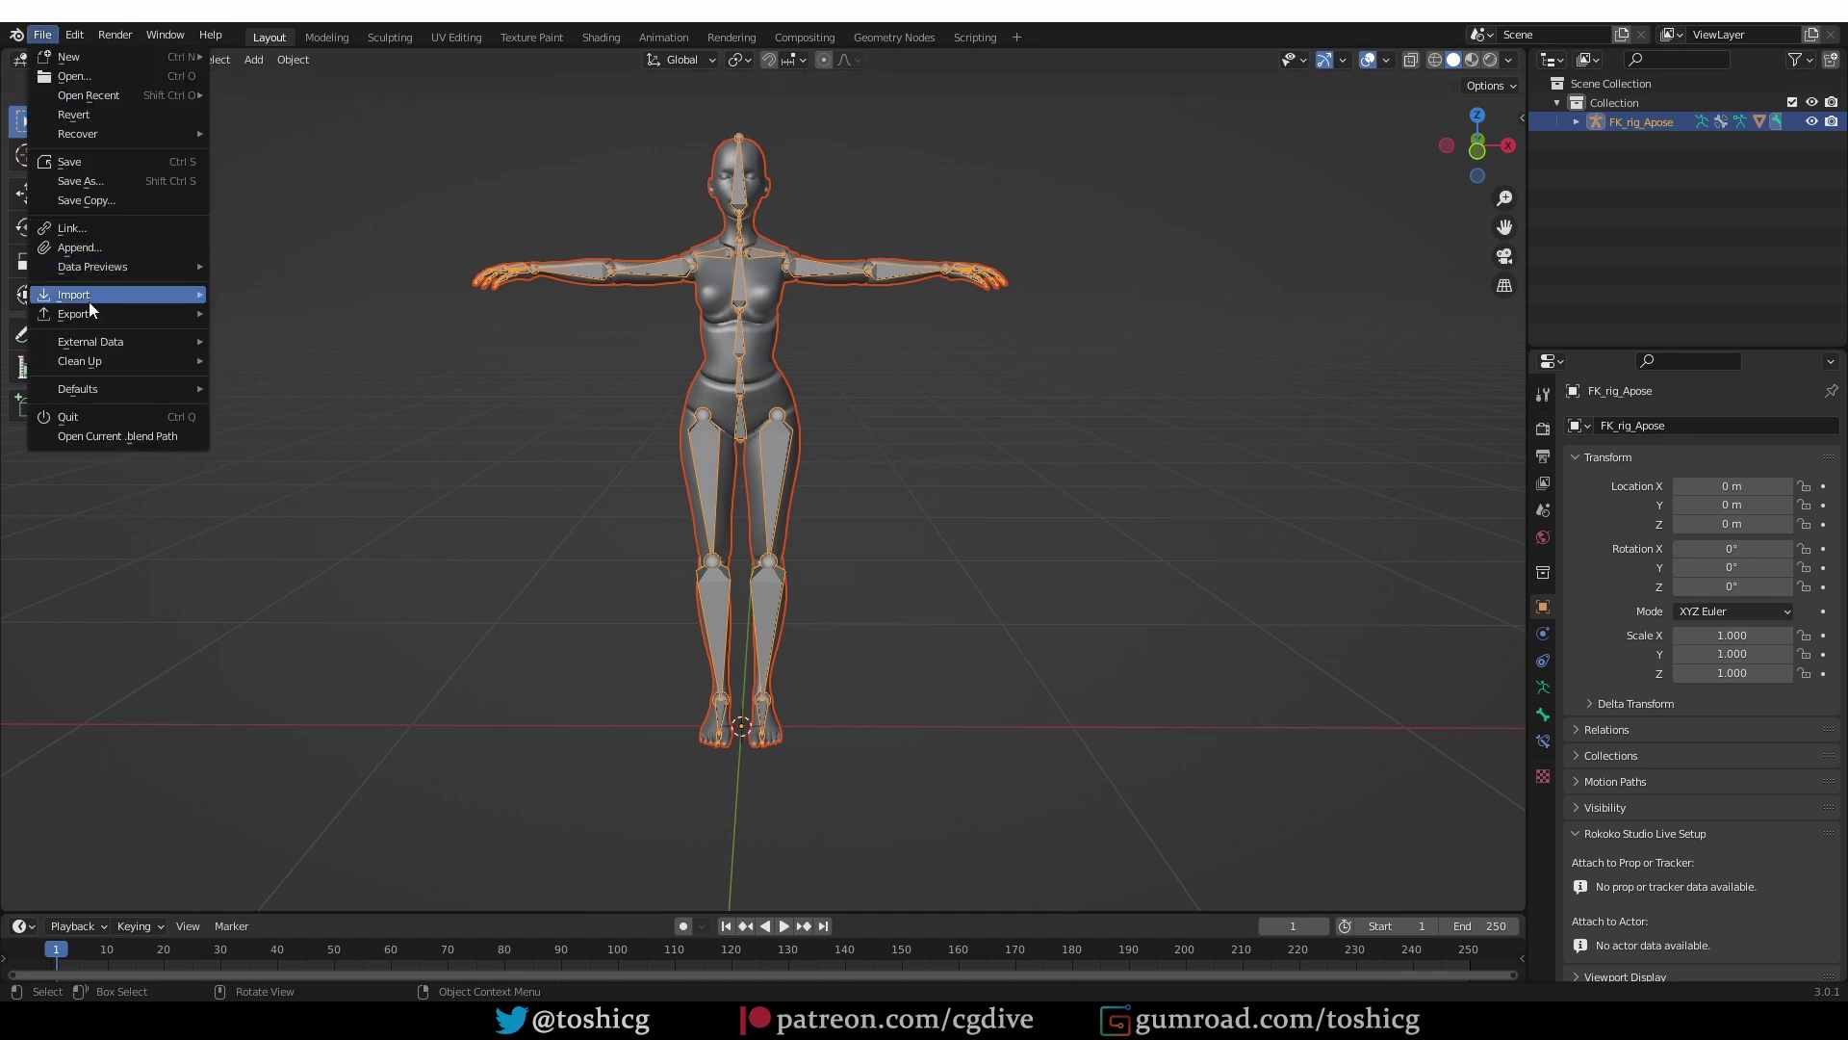
mouse_move(96, 314)
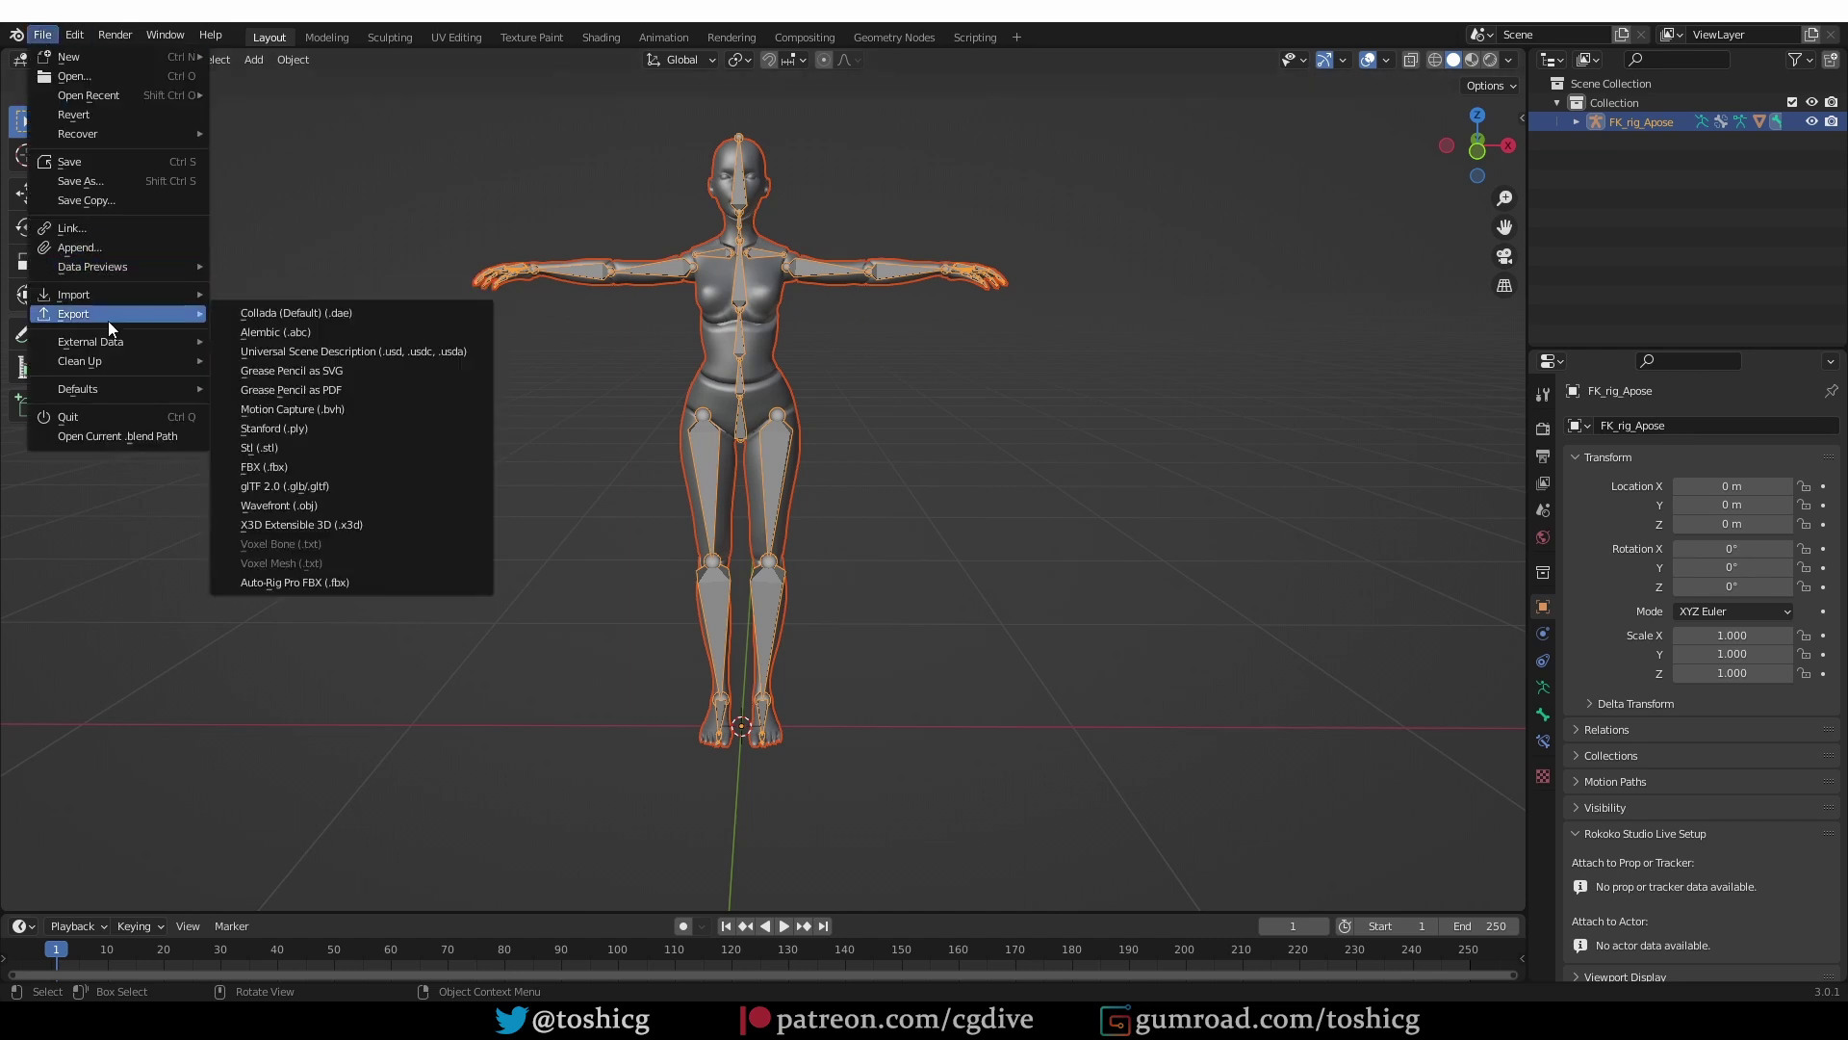
click(358, 468)
click(770, 759)
text(blender__to_plask)
key(Return)
click(821, 767)
text(_9)
key(BackSpace)
text(01)
key(Return)
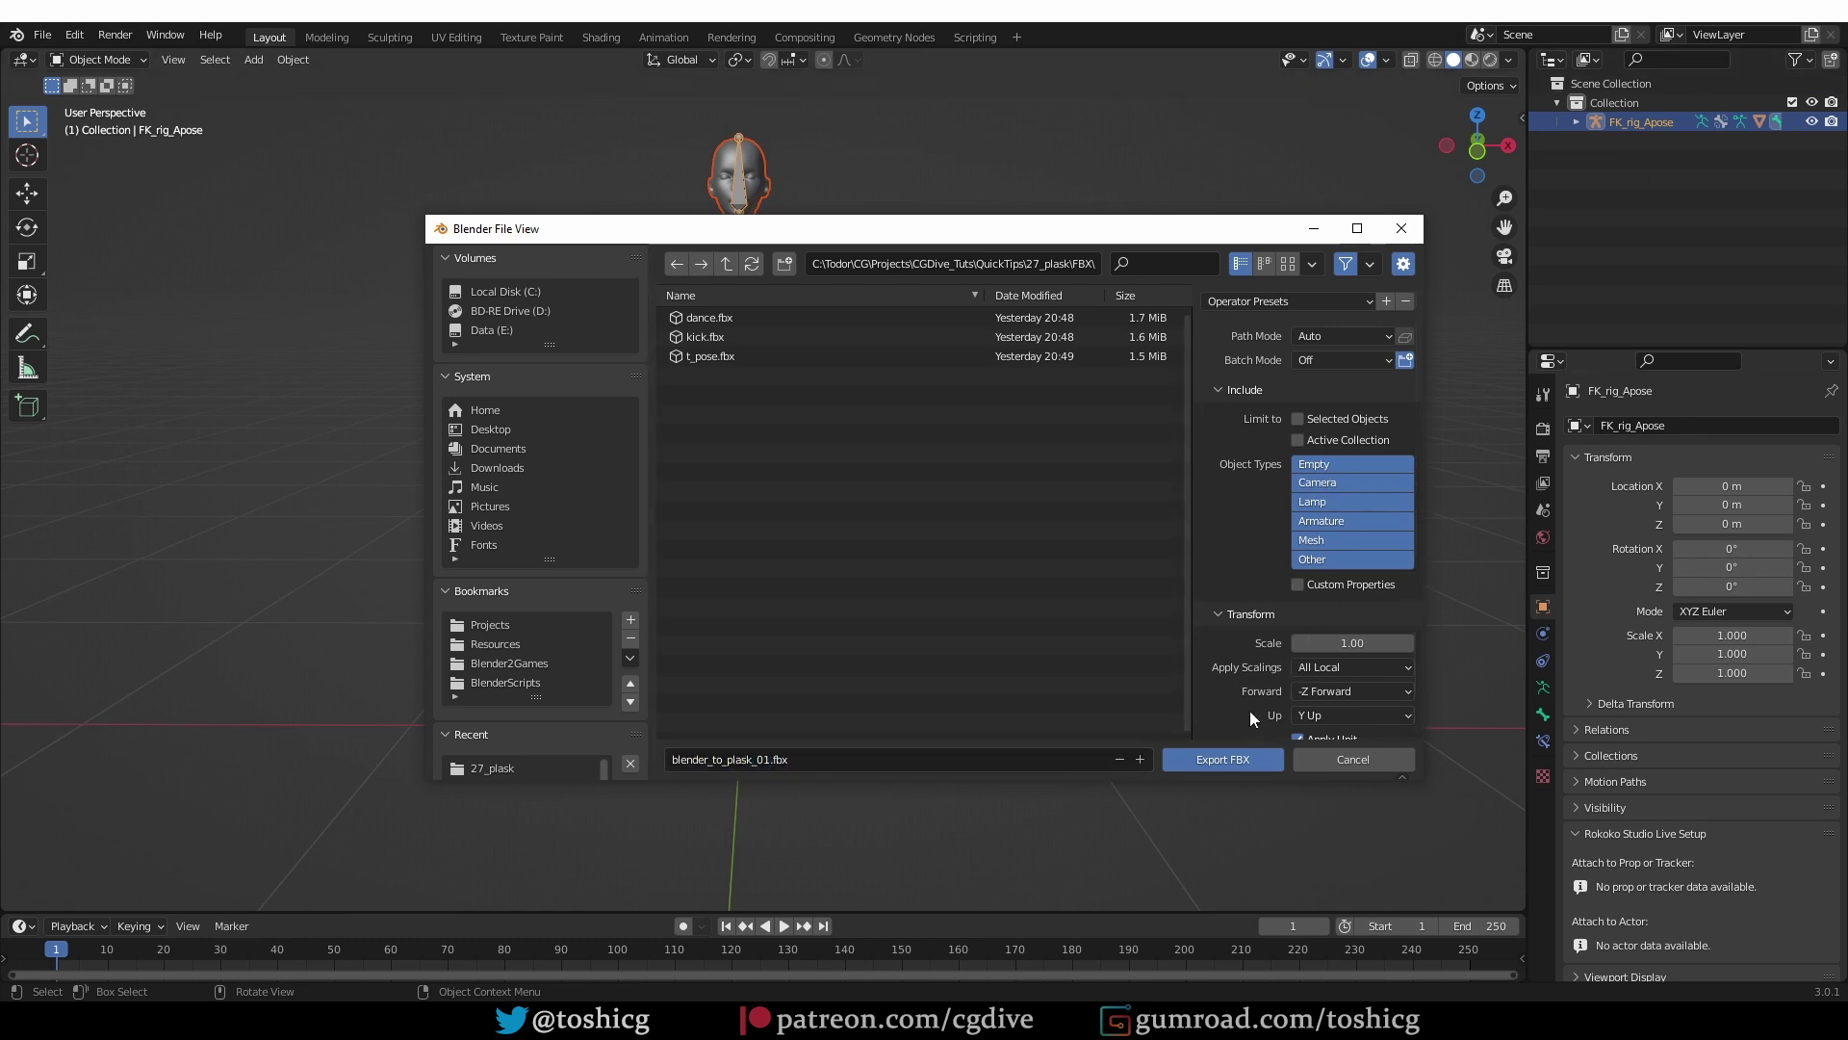
click(1224, 761)
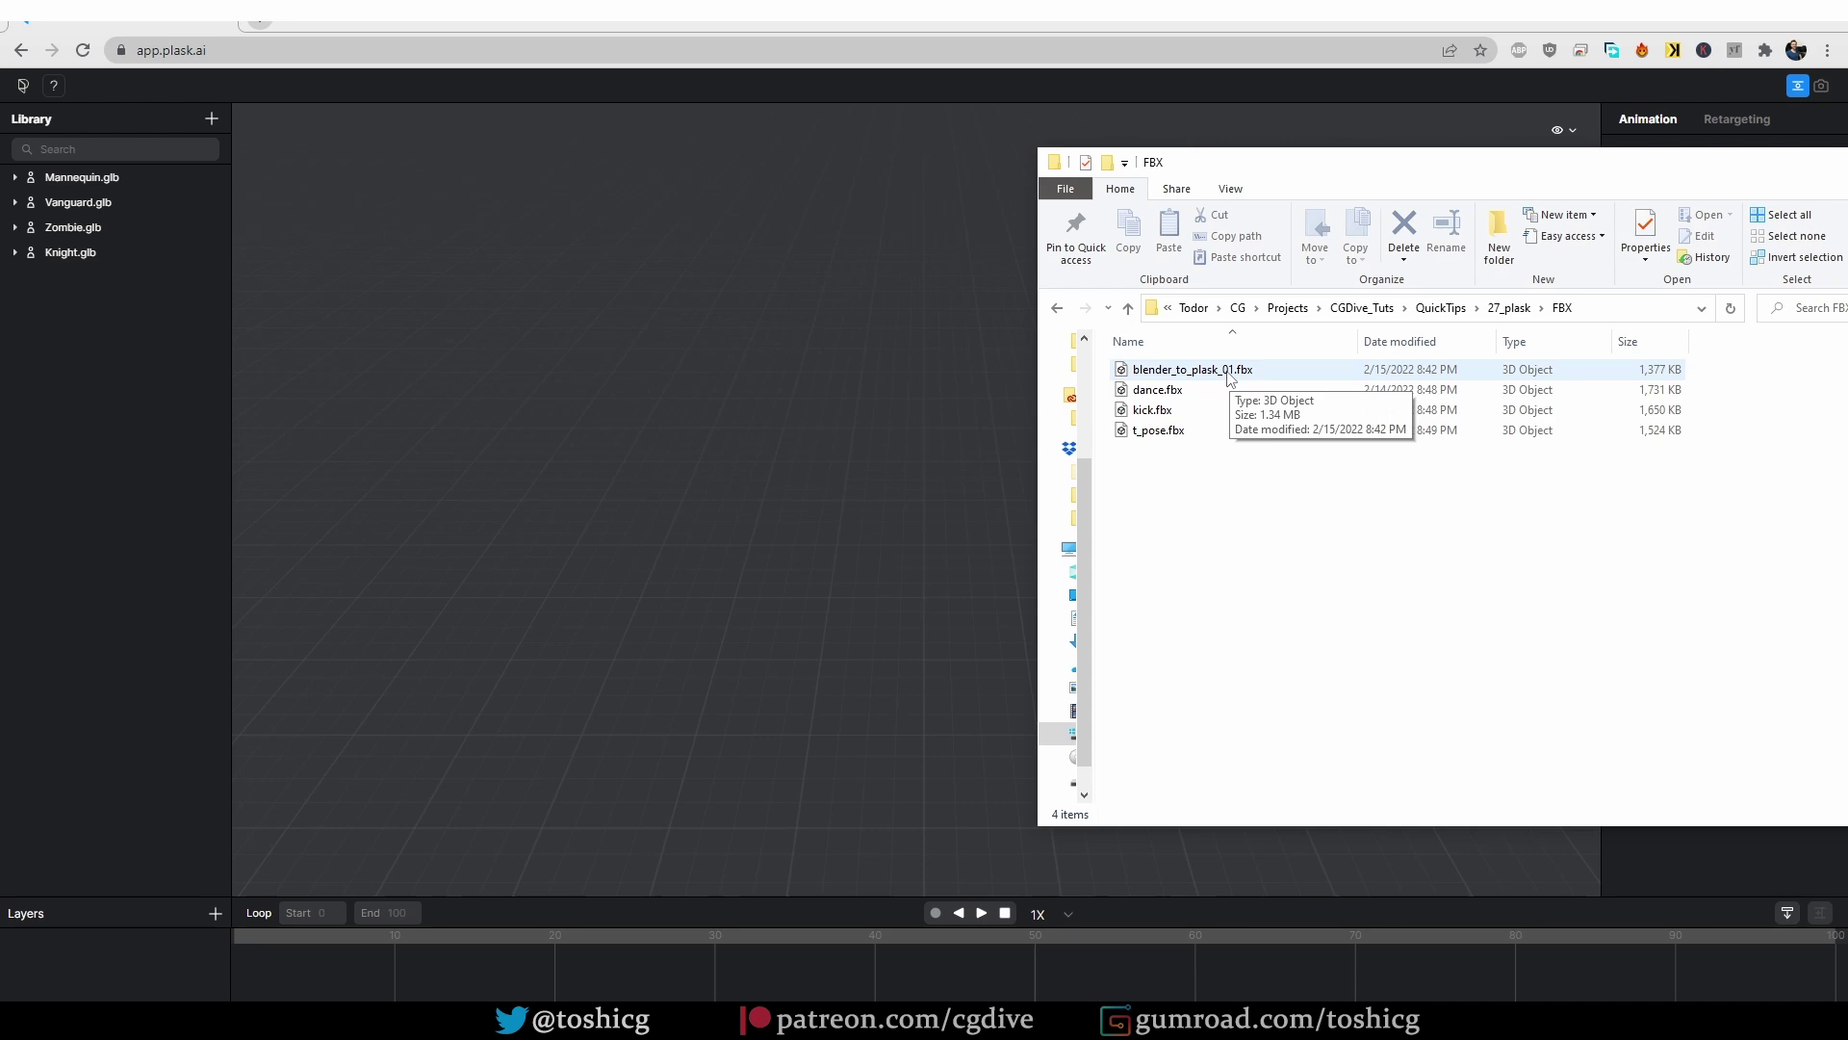
Step: Import blender_to_plask_01.fbx into the Plask library, dismiss the retargeting warning, and place the model in the scene
drag(1230, 378, 82, 422)
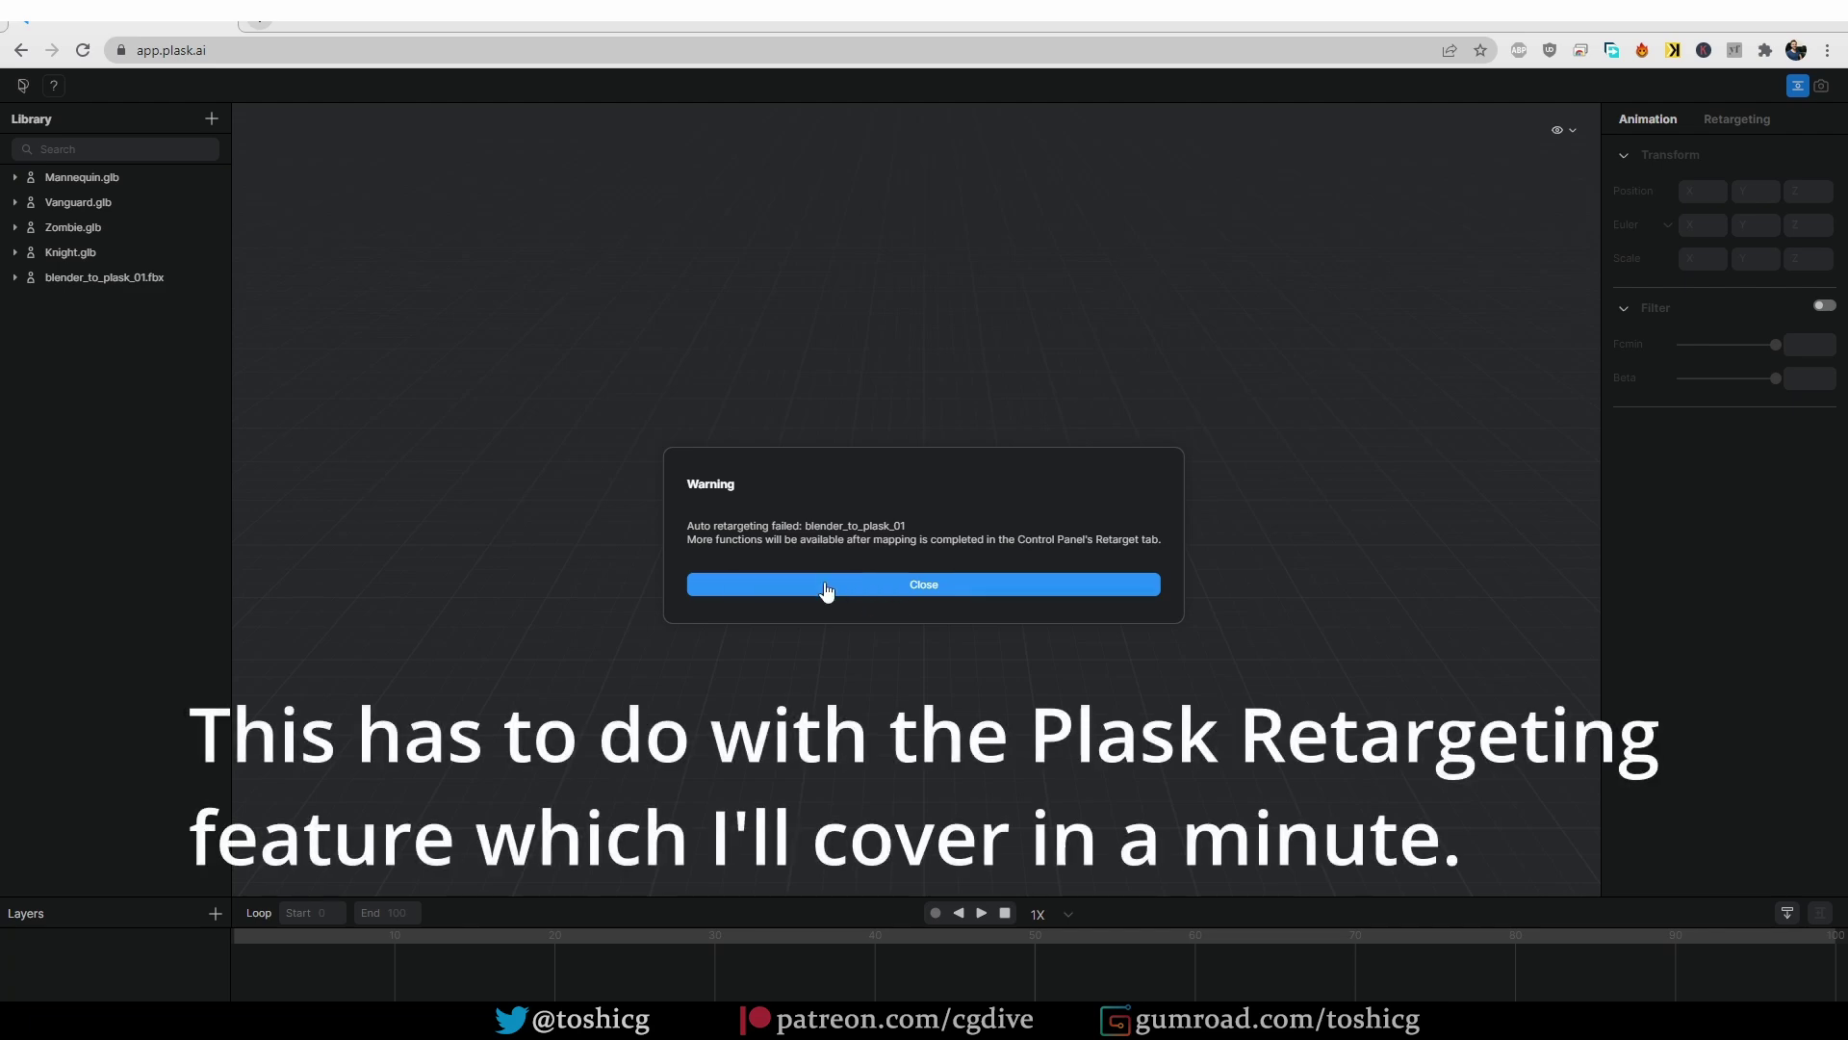
click(825, 589)
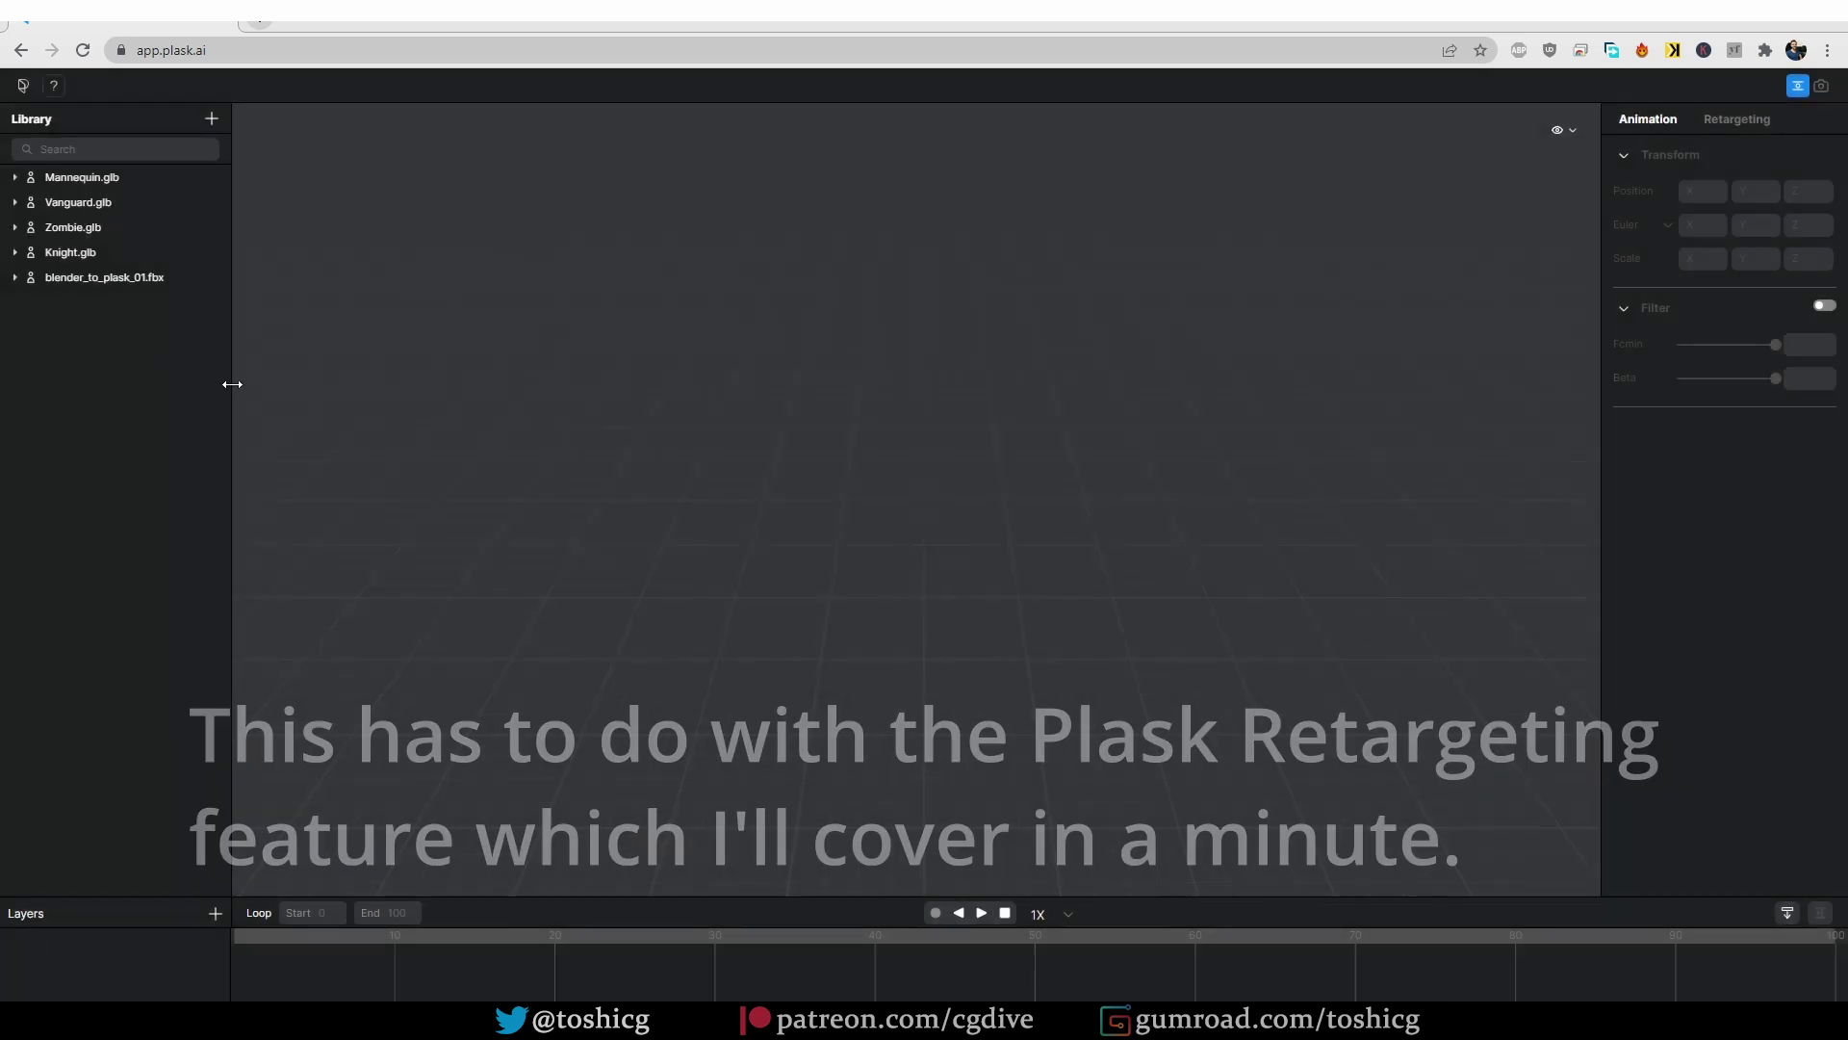
click(111, 285)
drag(65, 280, 976, 520)
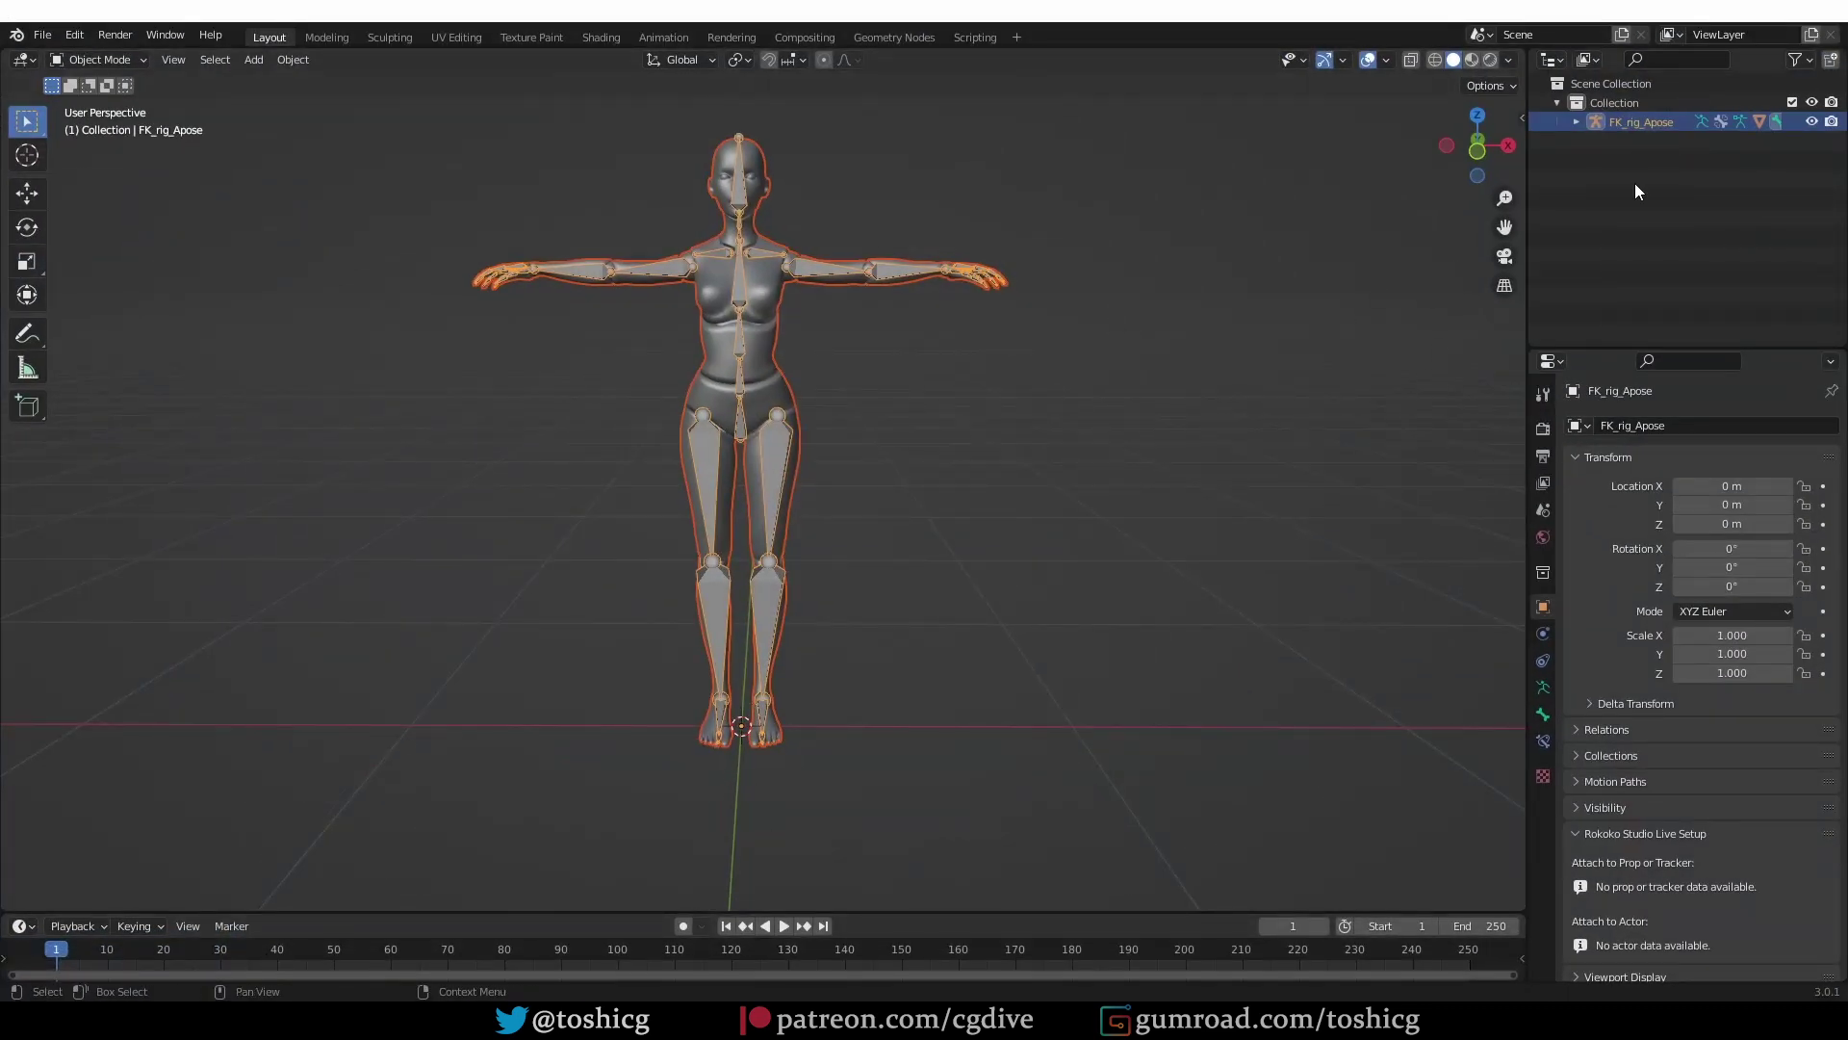
Step: Switch back to Blender and rename the FK_rig_Apose object as Armature
double_click(1637, 123)
text(Armatur)
key(Return)
double_click(1636, 123)
text(Armature)
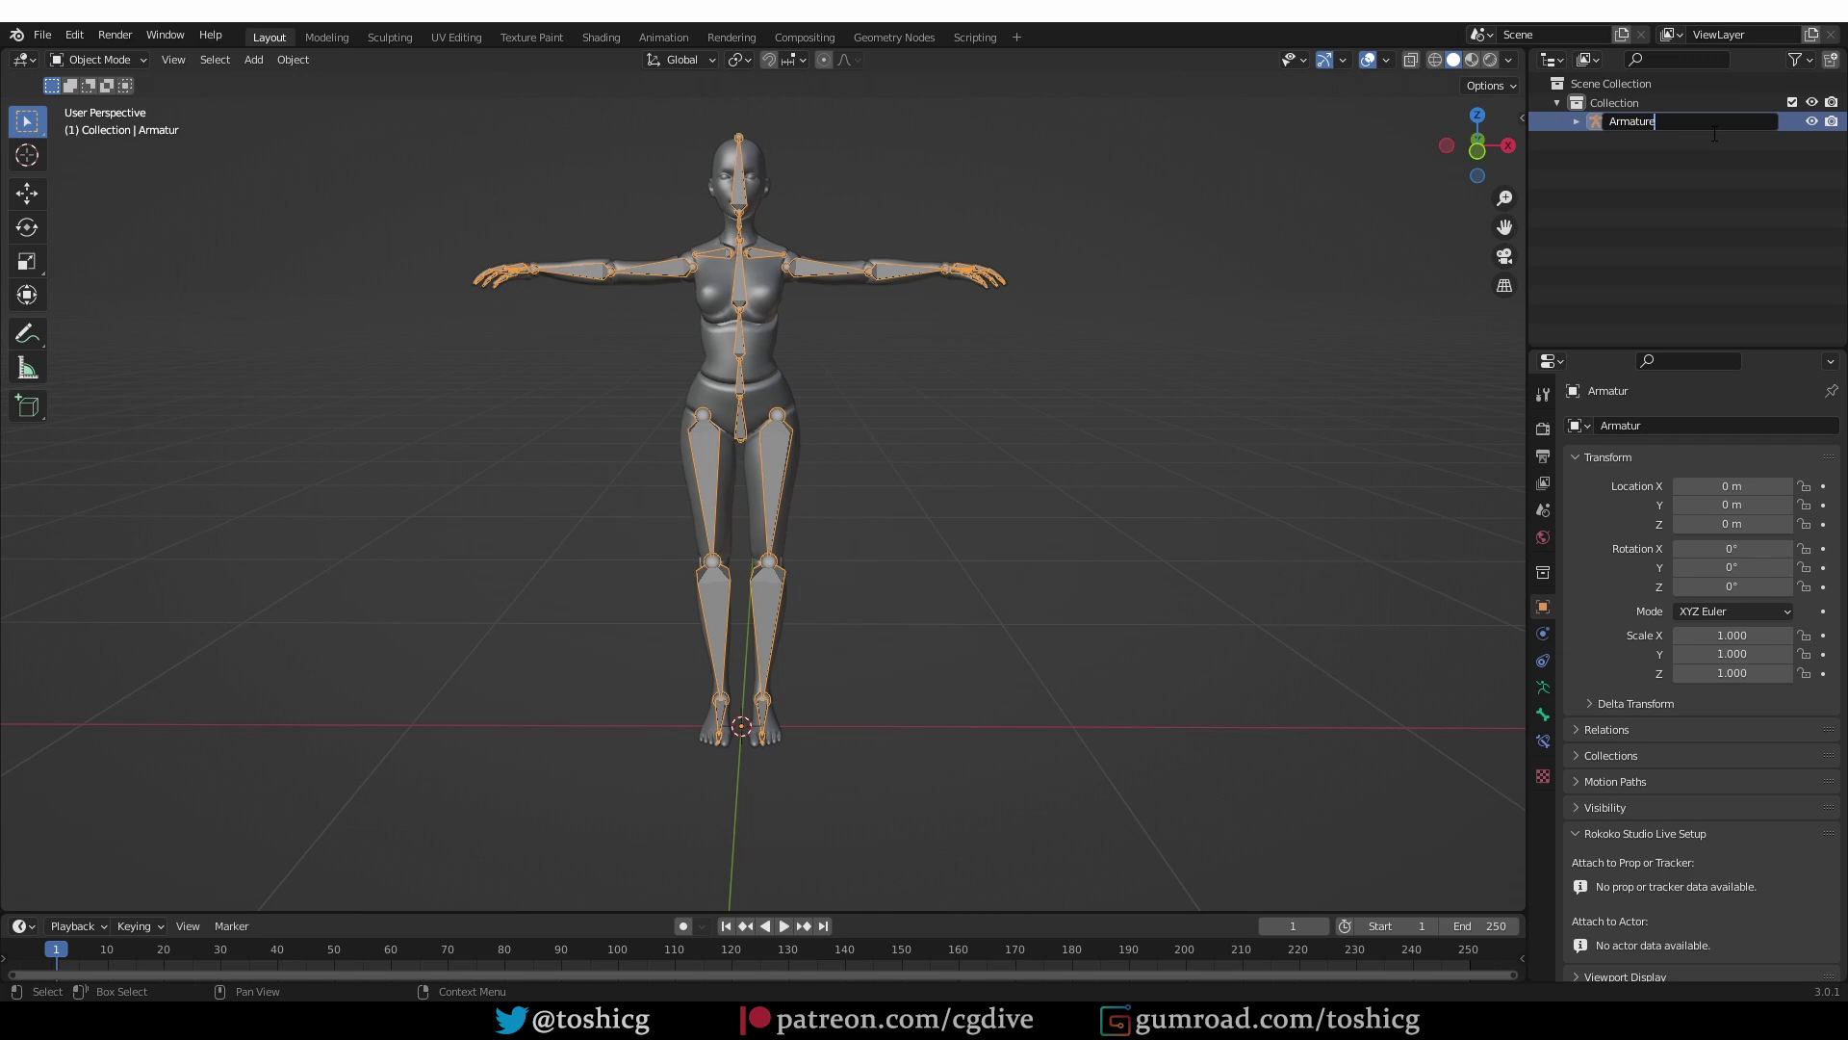
key(Return)
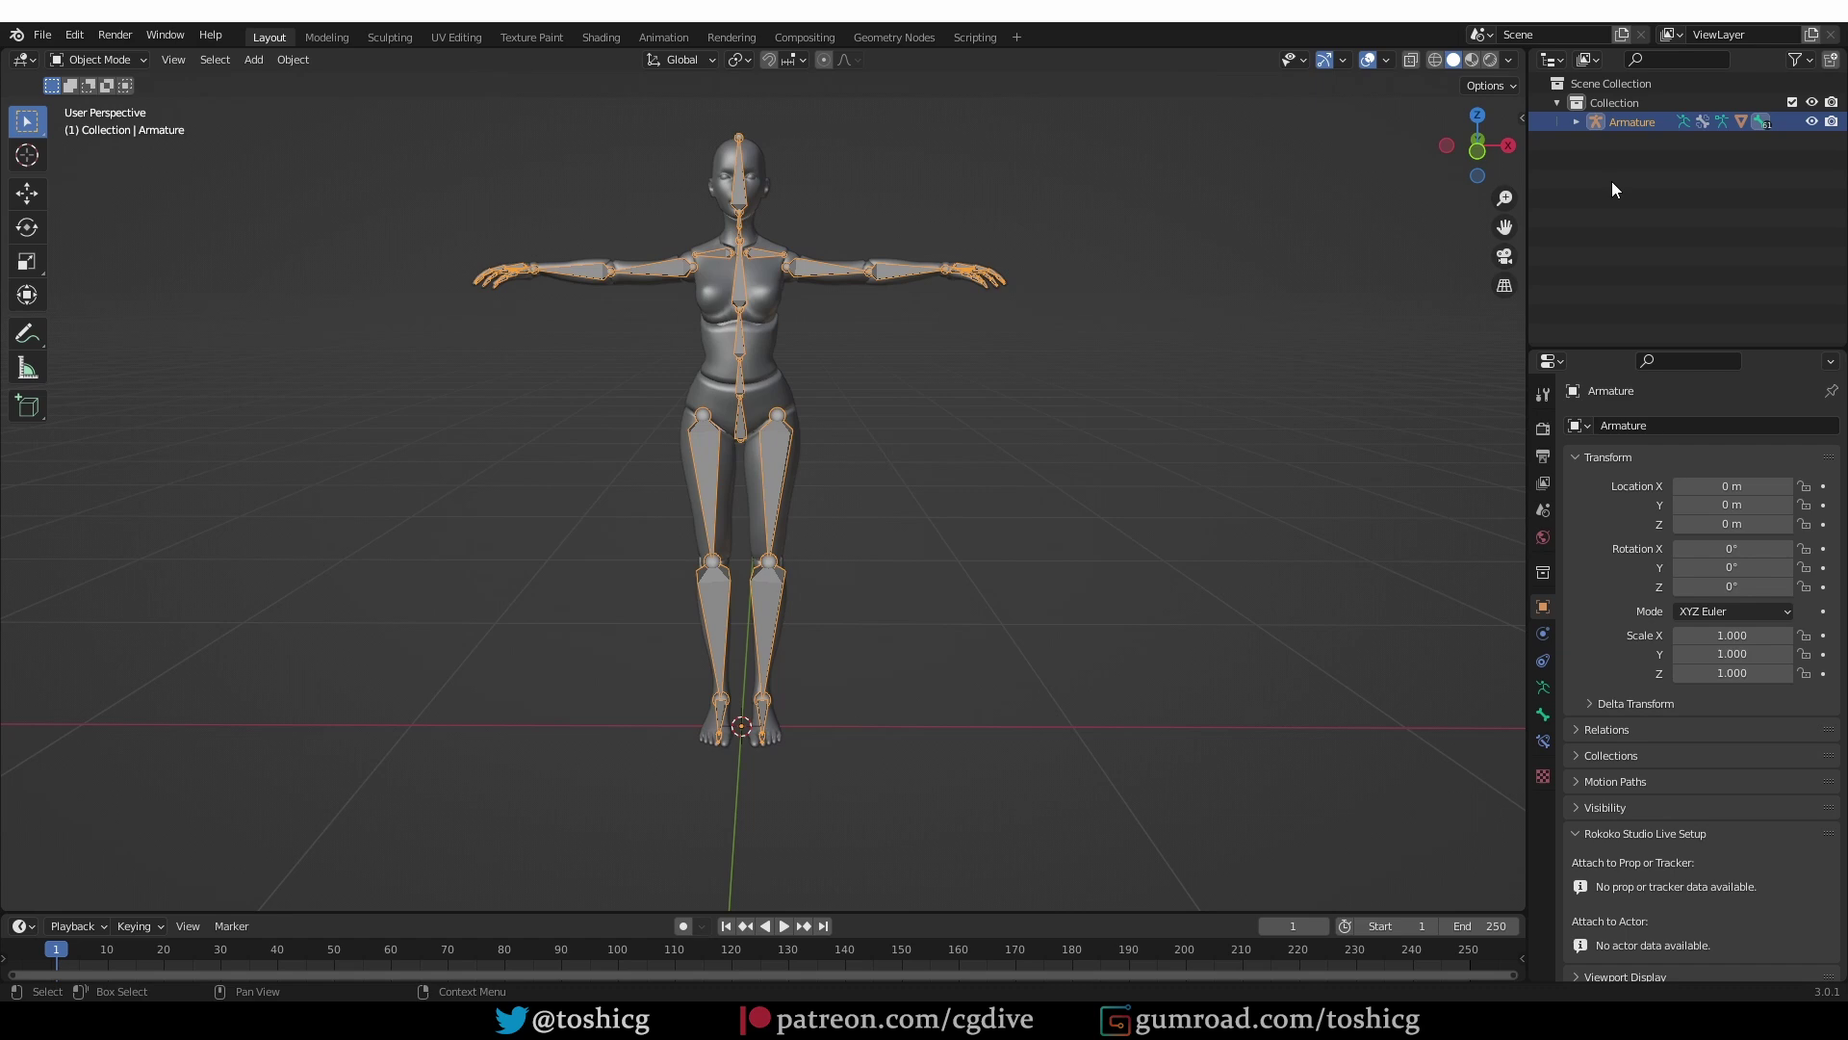
Step: Export the renamed rig as blender_to_plask_02.fbx and load that file into the Plask scene
click(40, 36)
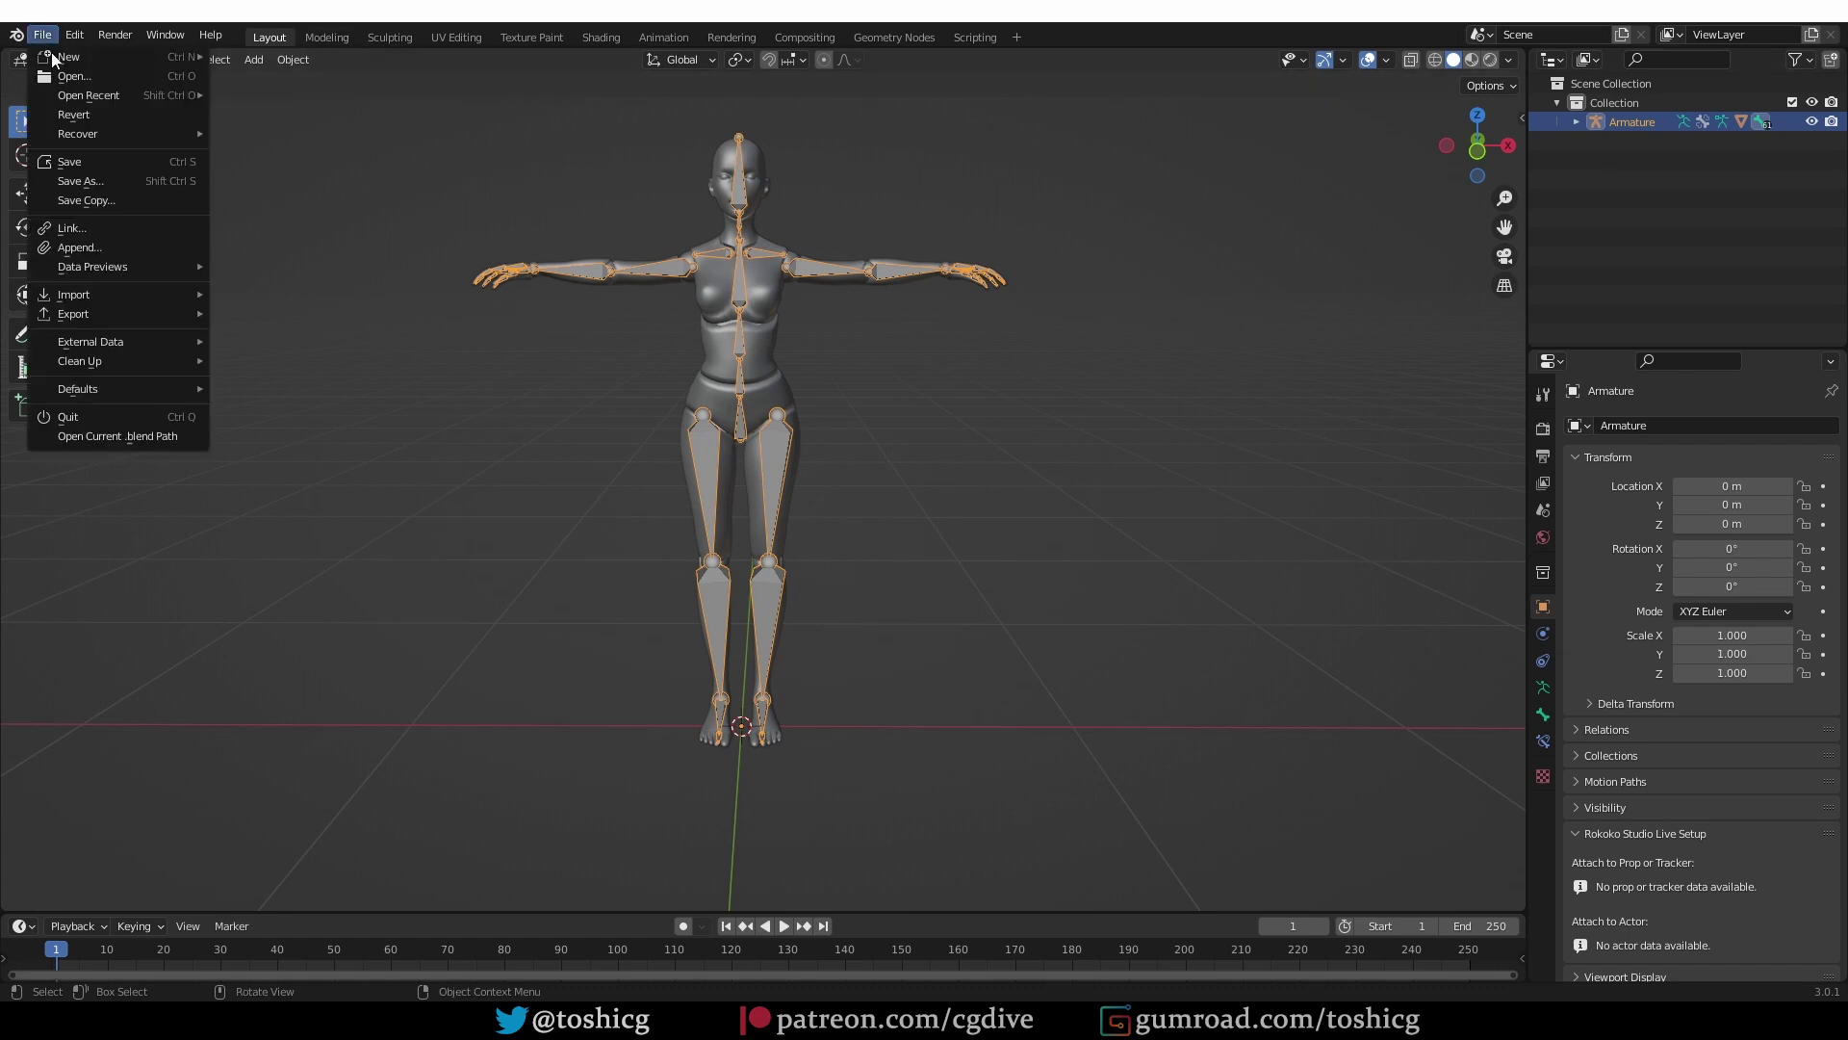
mouse_move(97, 314)
click(288, 466)
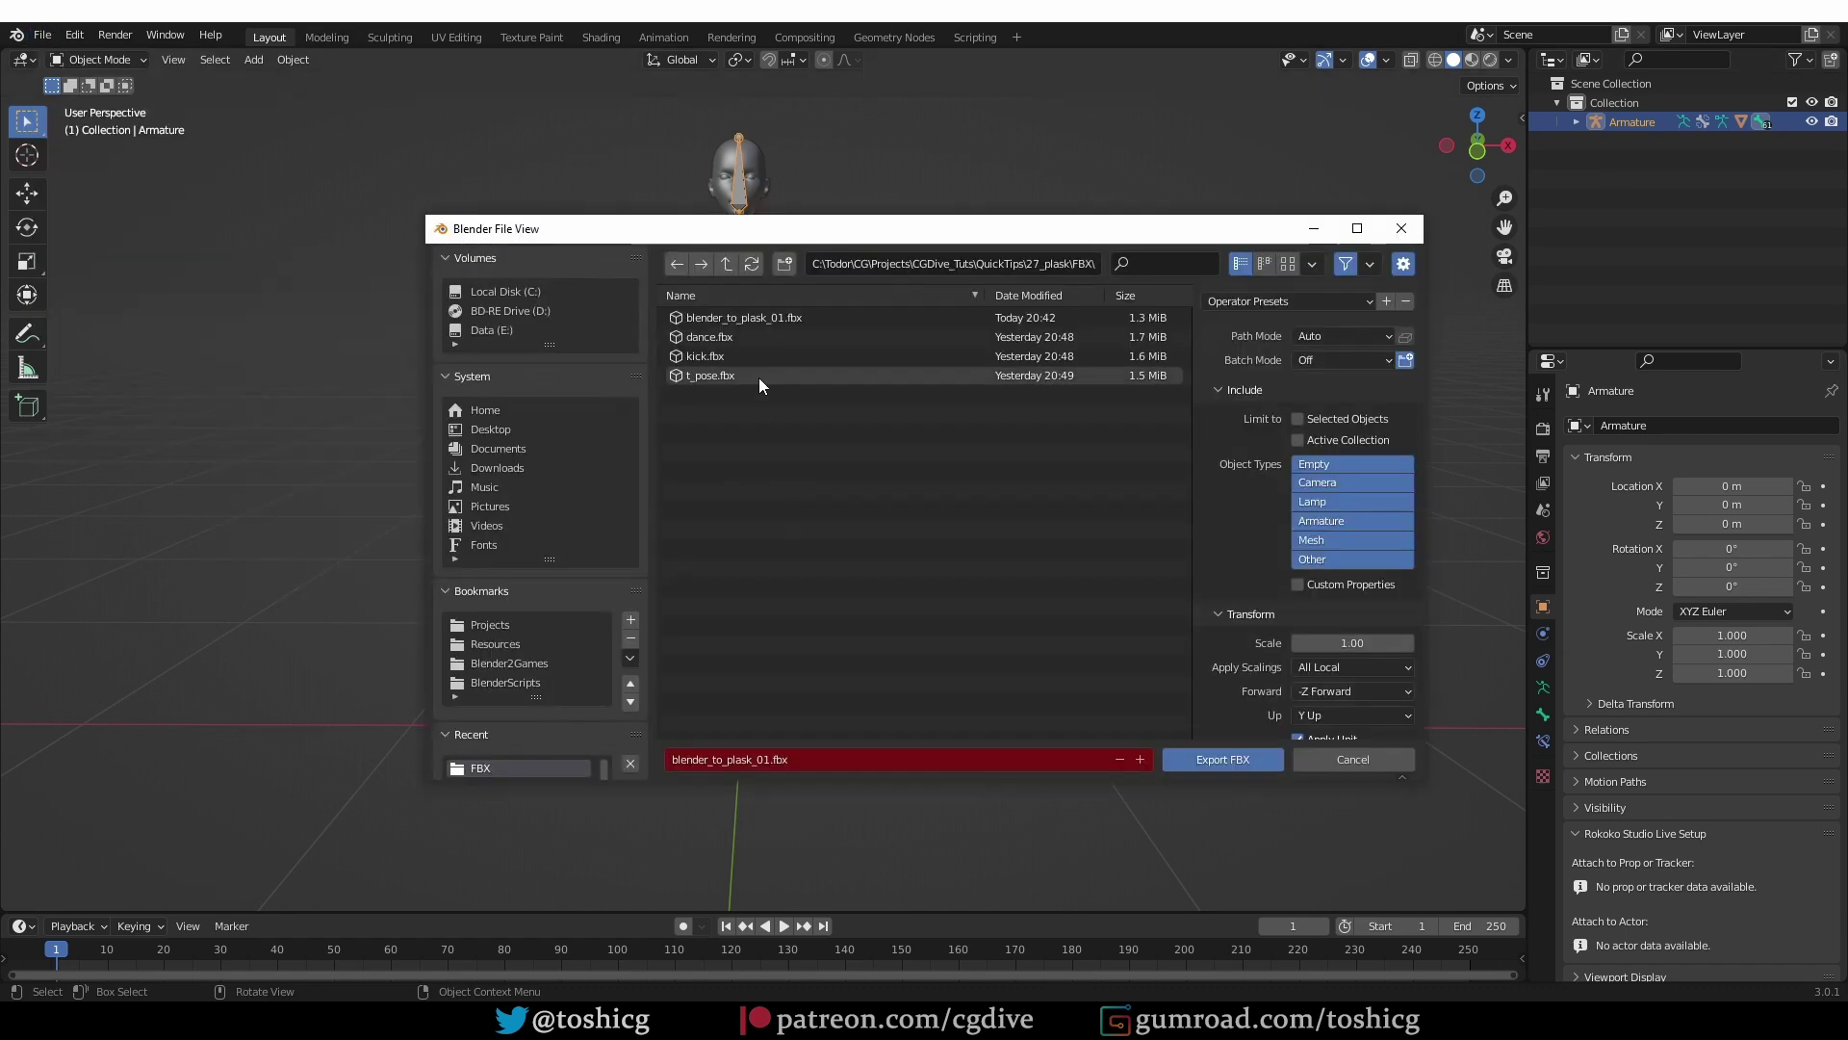
click(1223, 760)
drag(1155, 372, 572, 720)
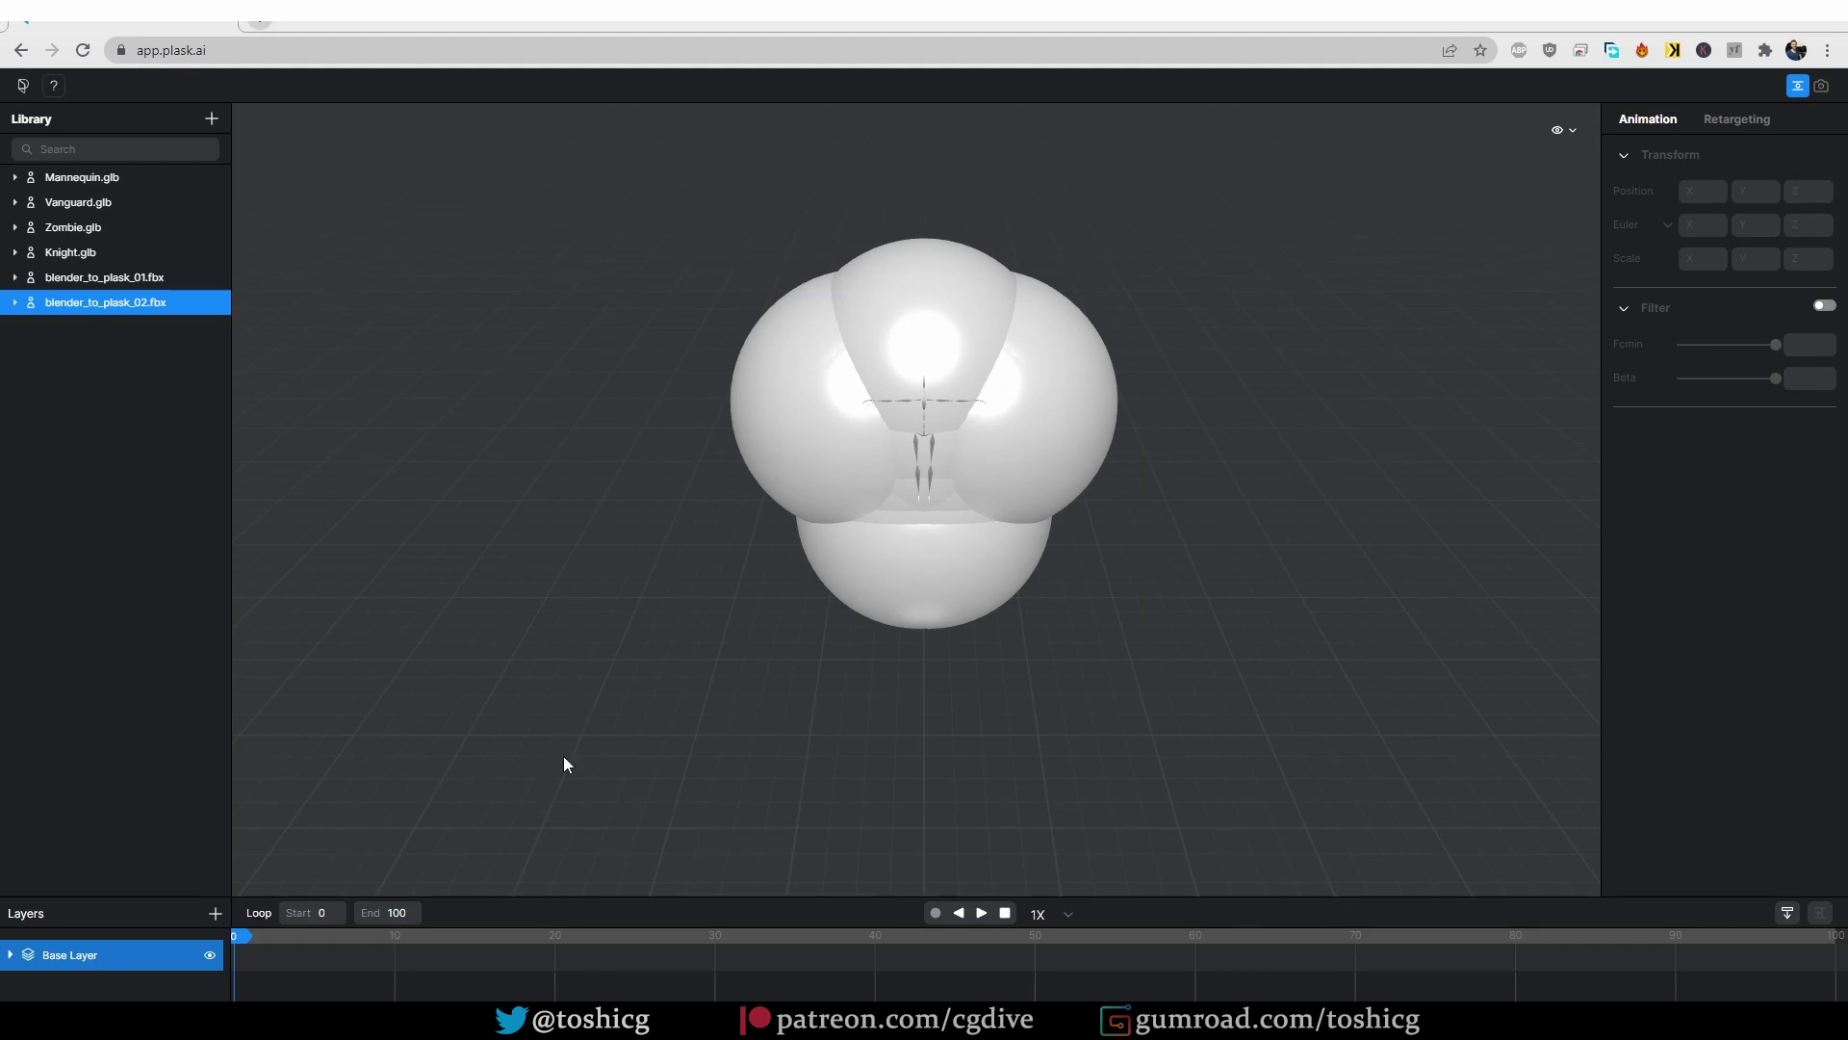
Step: In Blender, select the body mesh and export with Better FBX Exporter to the FBX folder, using the next number after blender_to_plask_02
mouse_move(212, 1023)
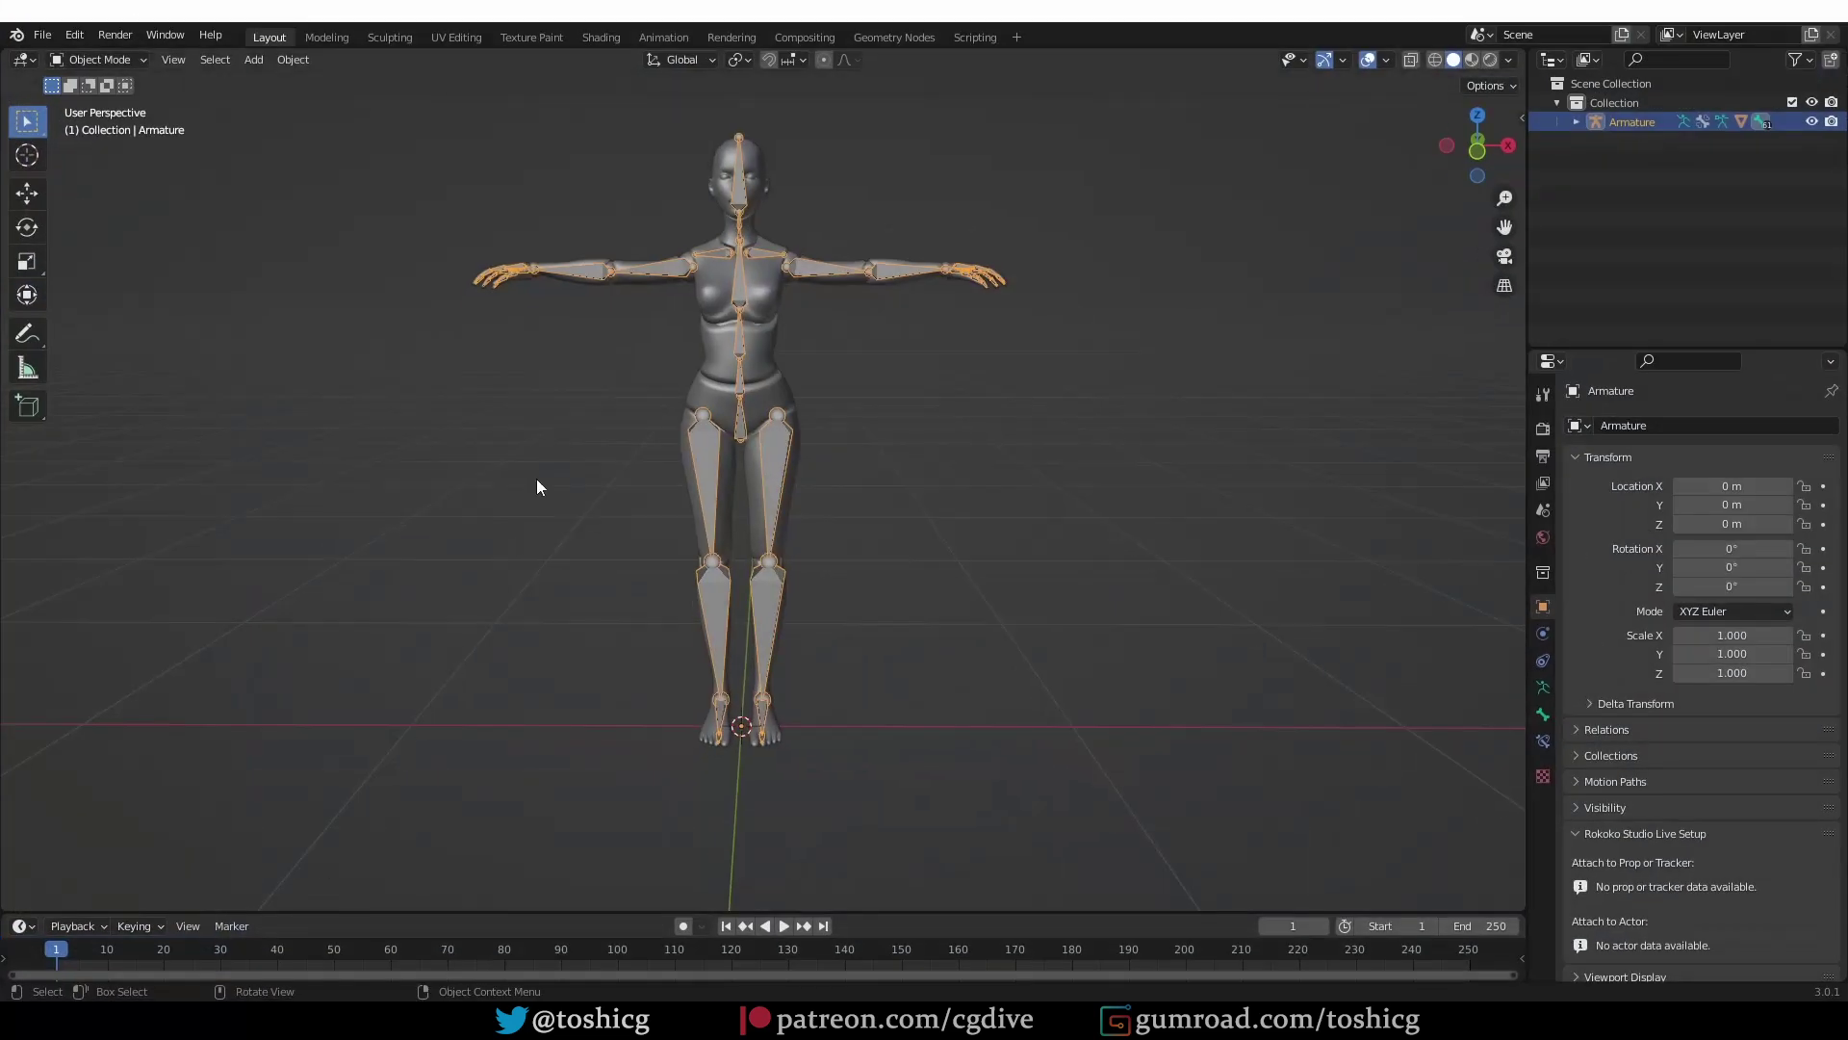
click(799, 396)
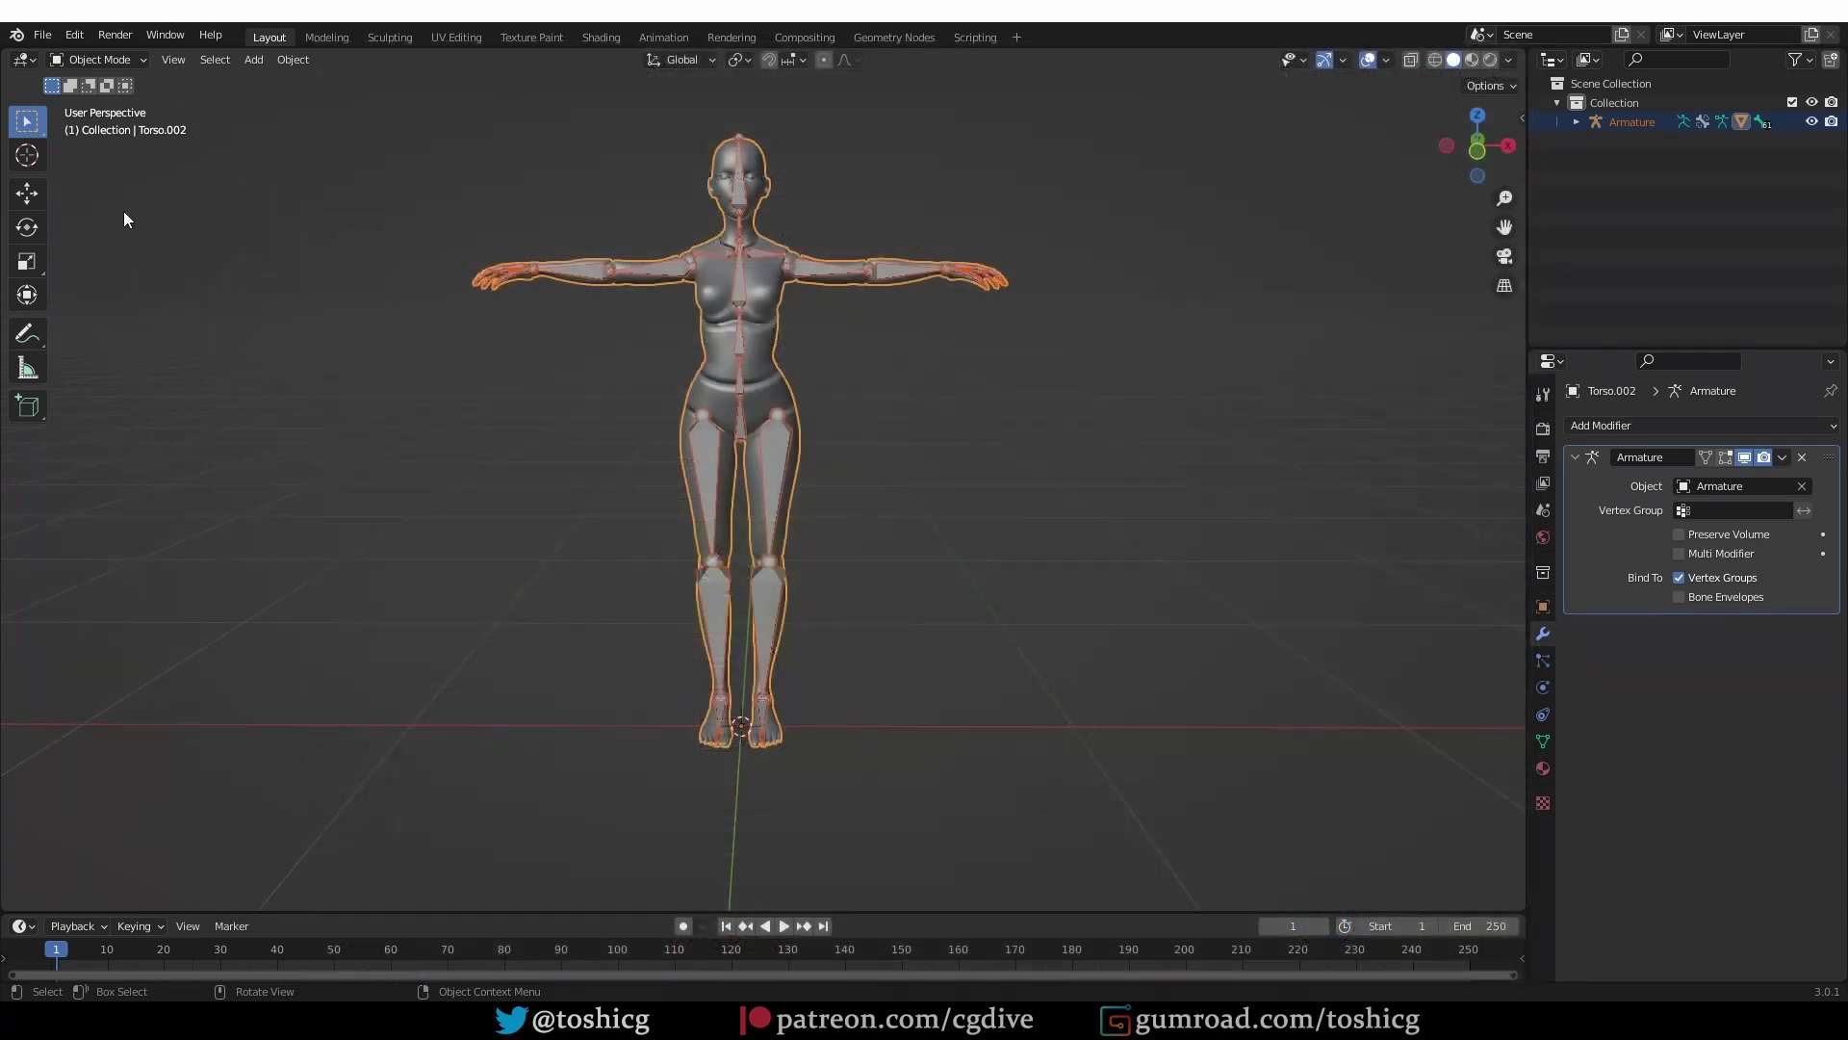
click(42, 34)
mouse_move(97, 313)
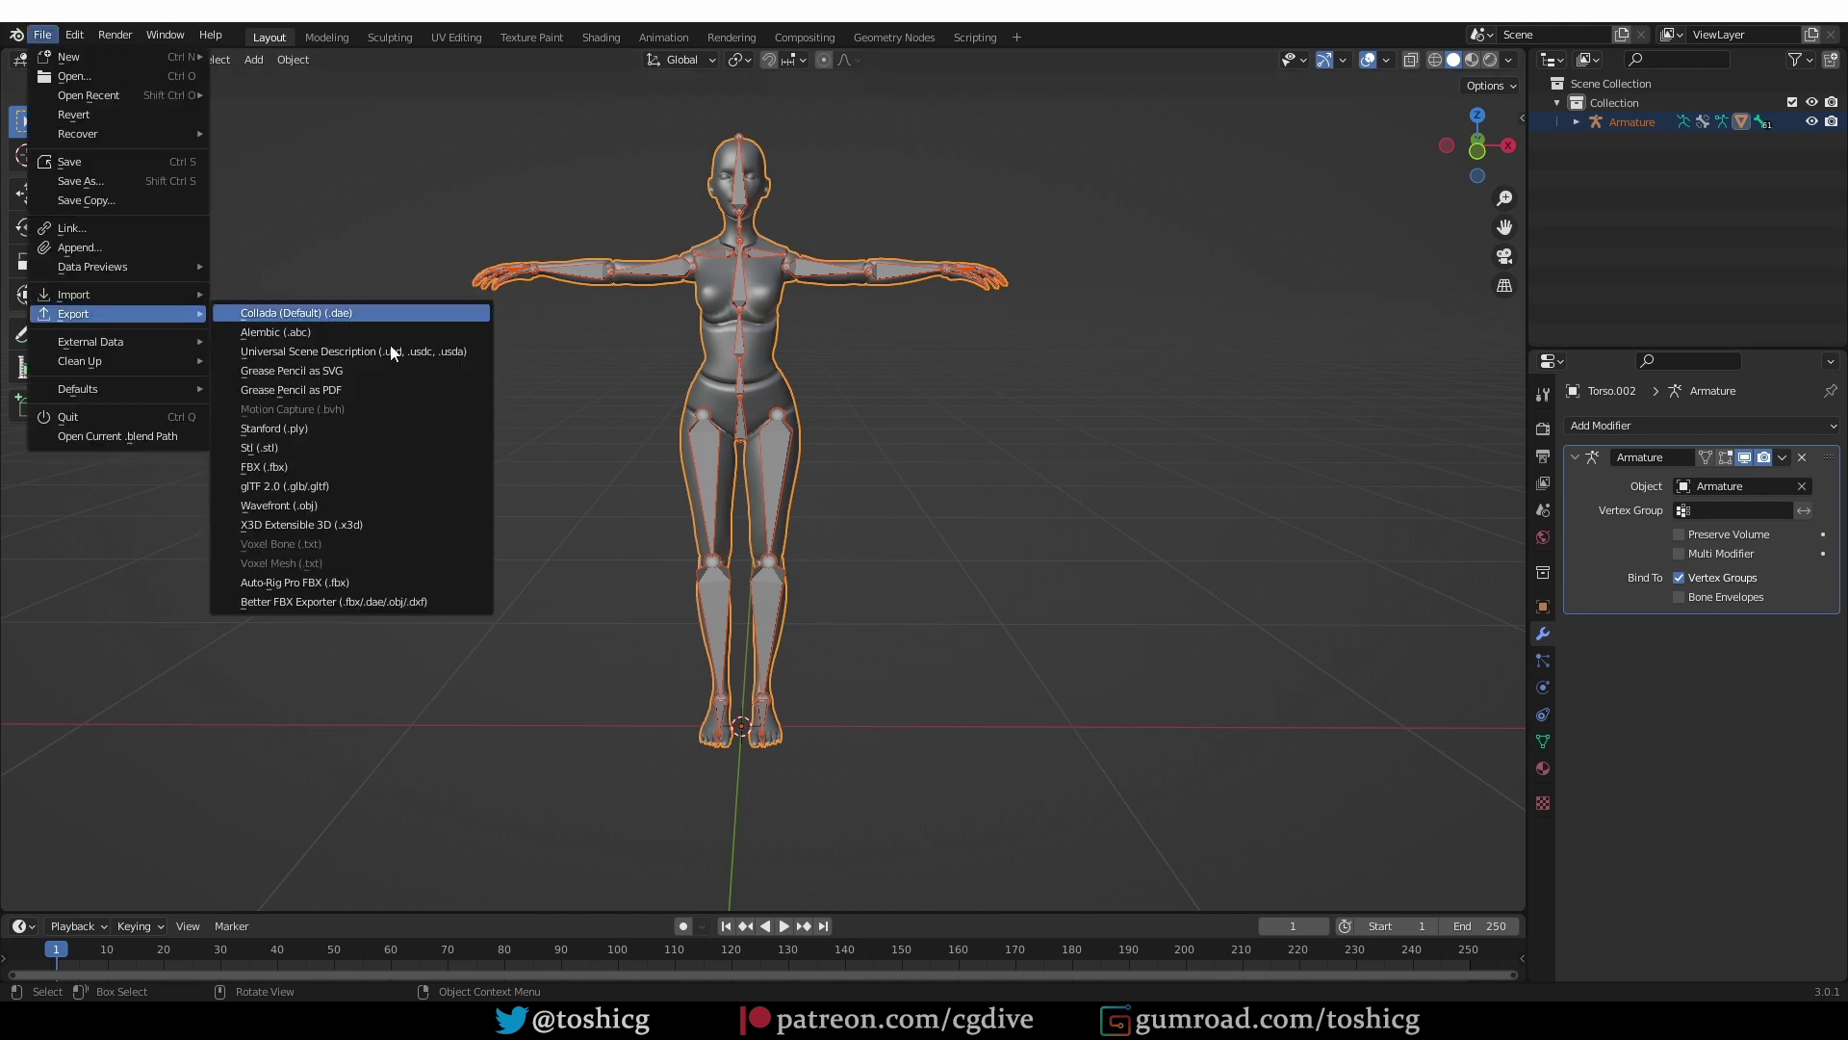
click(349, 602)
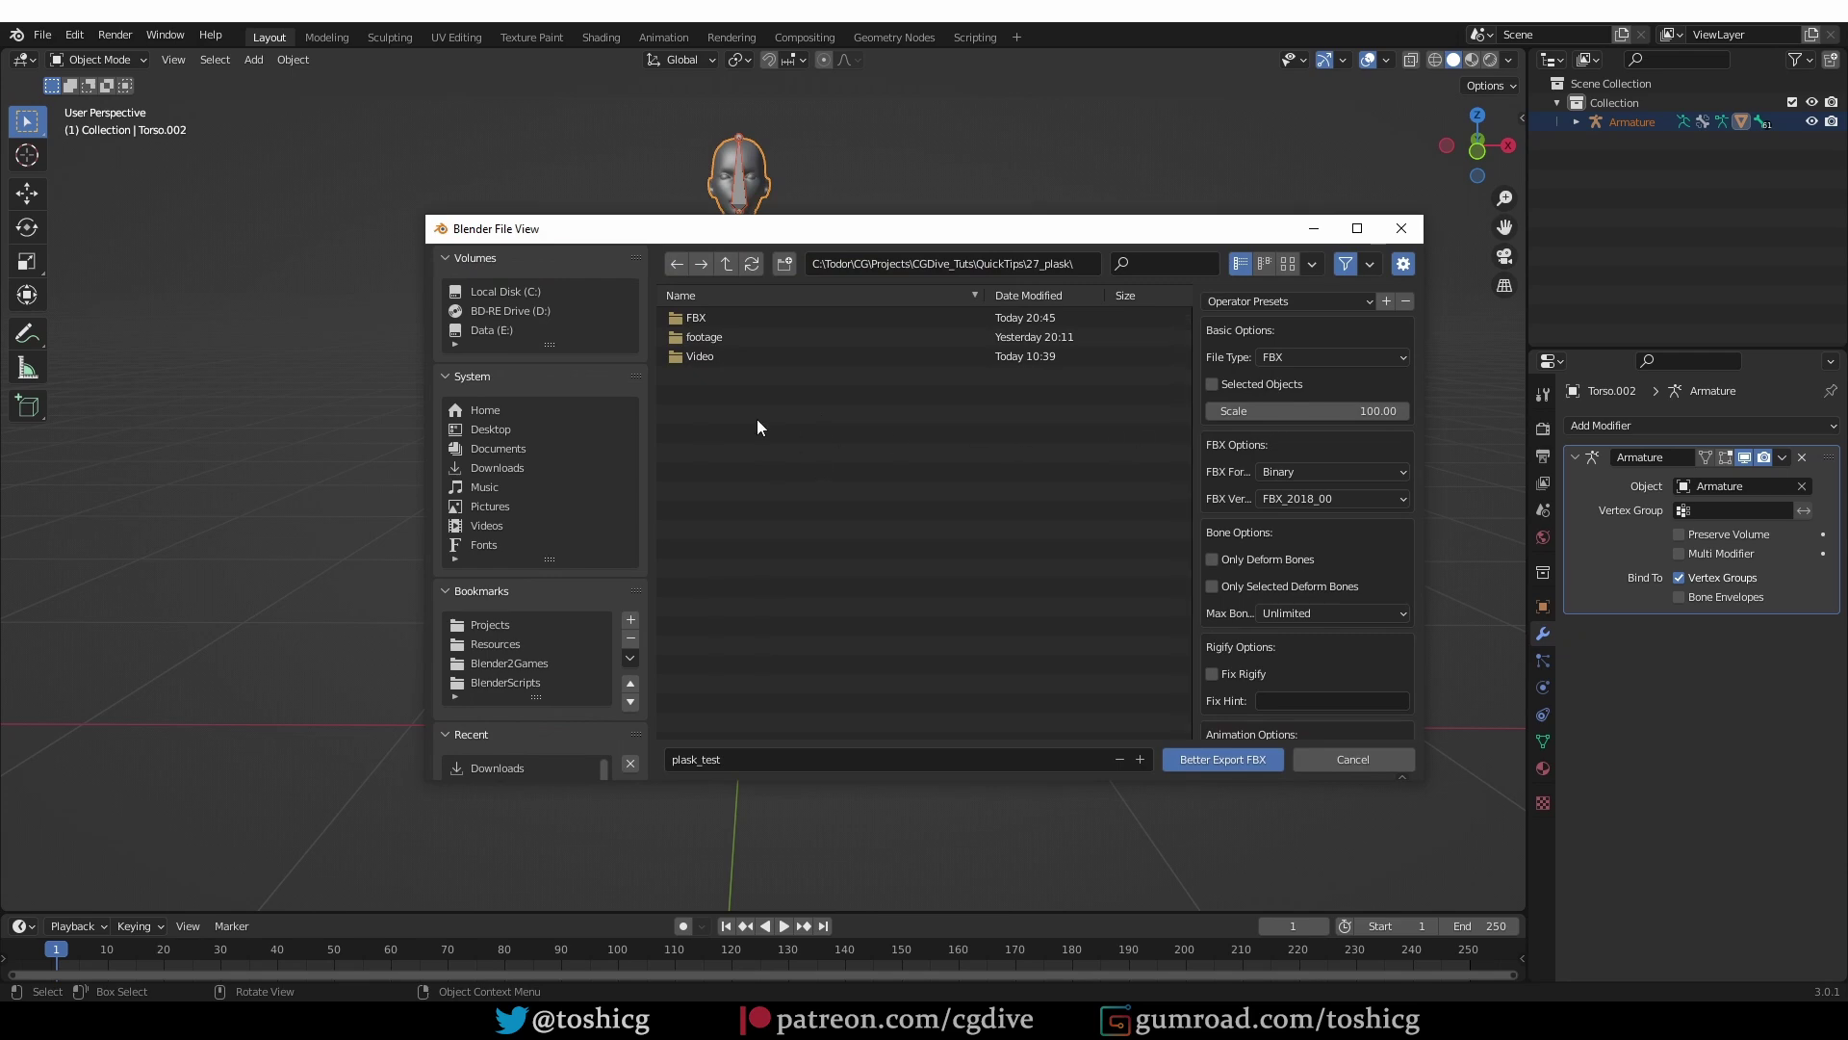
click(703, 315)
click(757, 337)
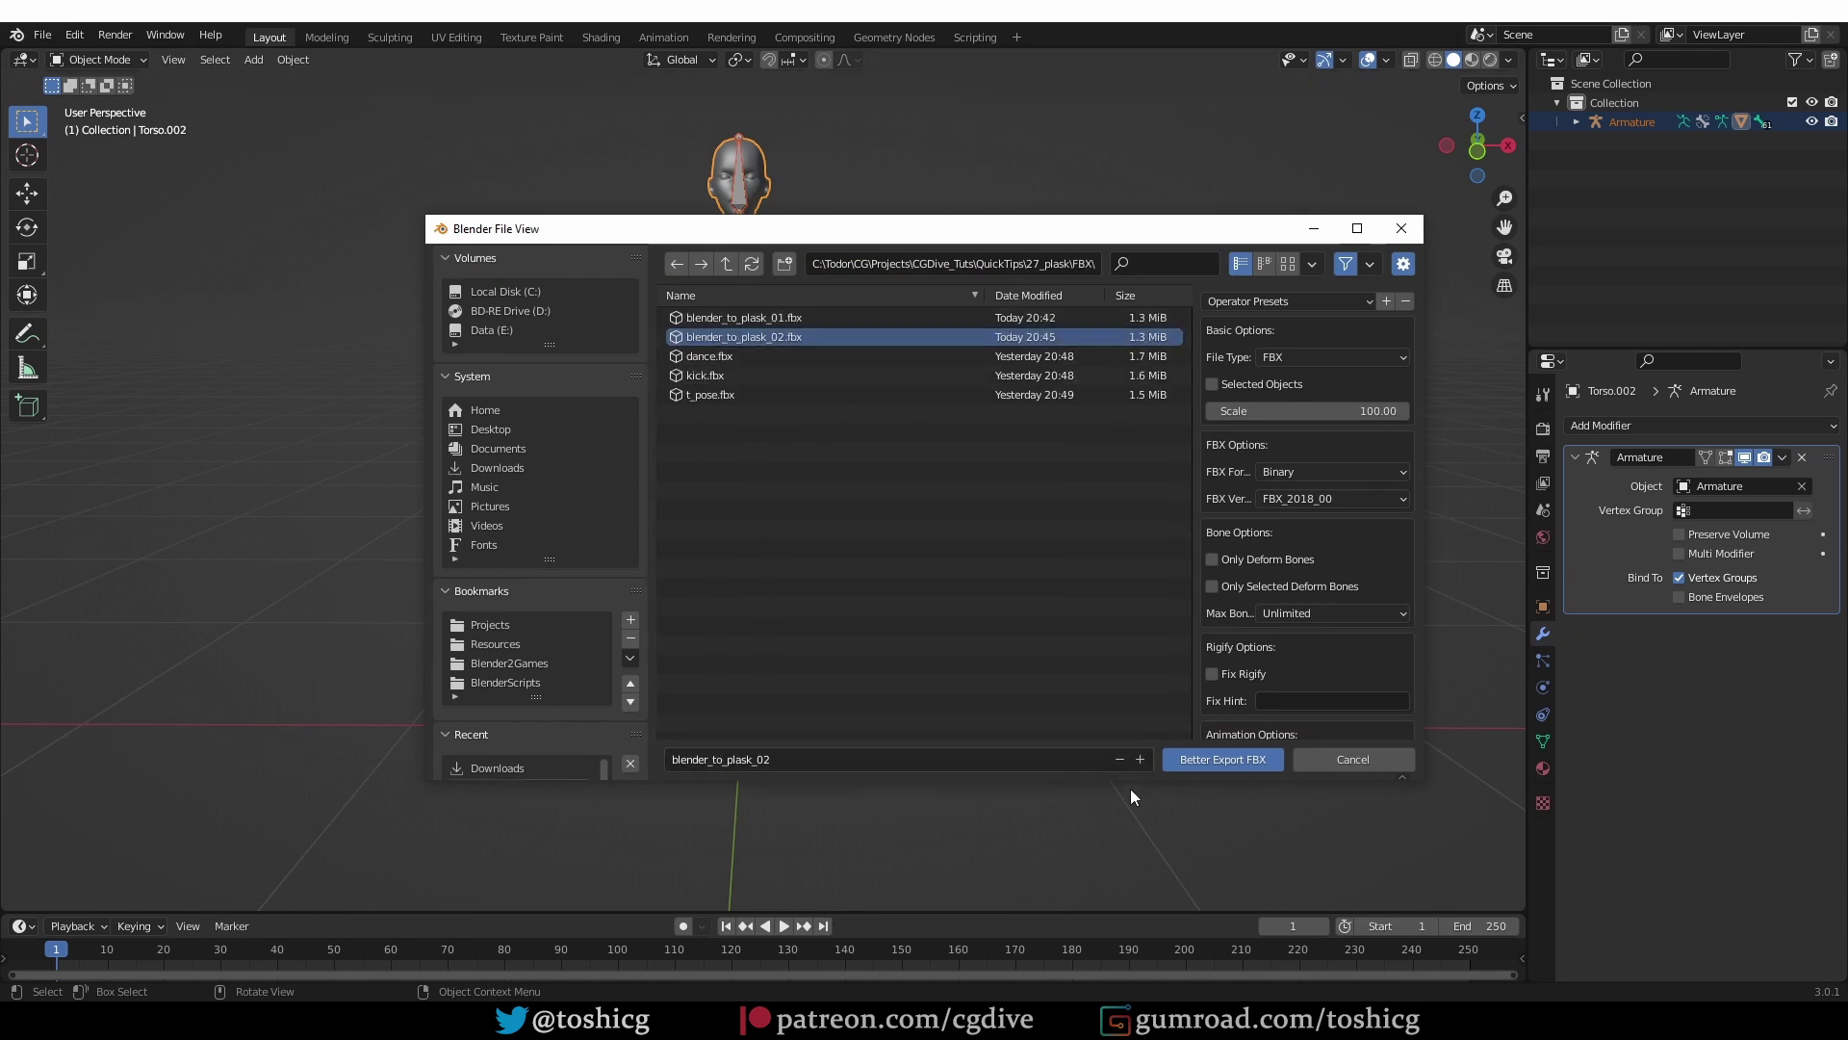
click(1140, 759)
click(1200, 760)
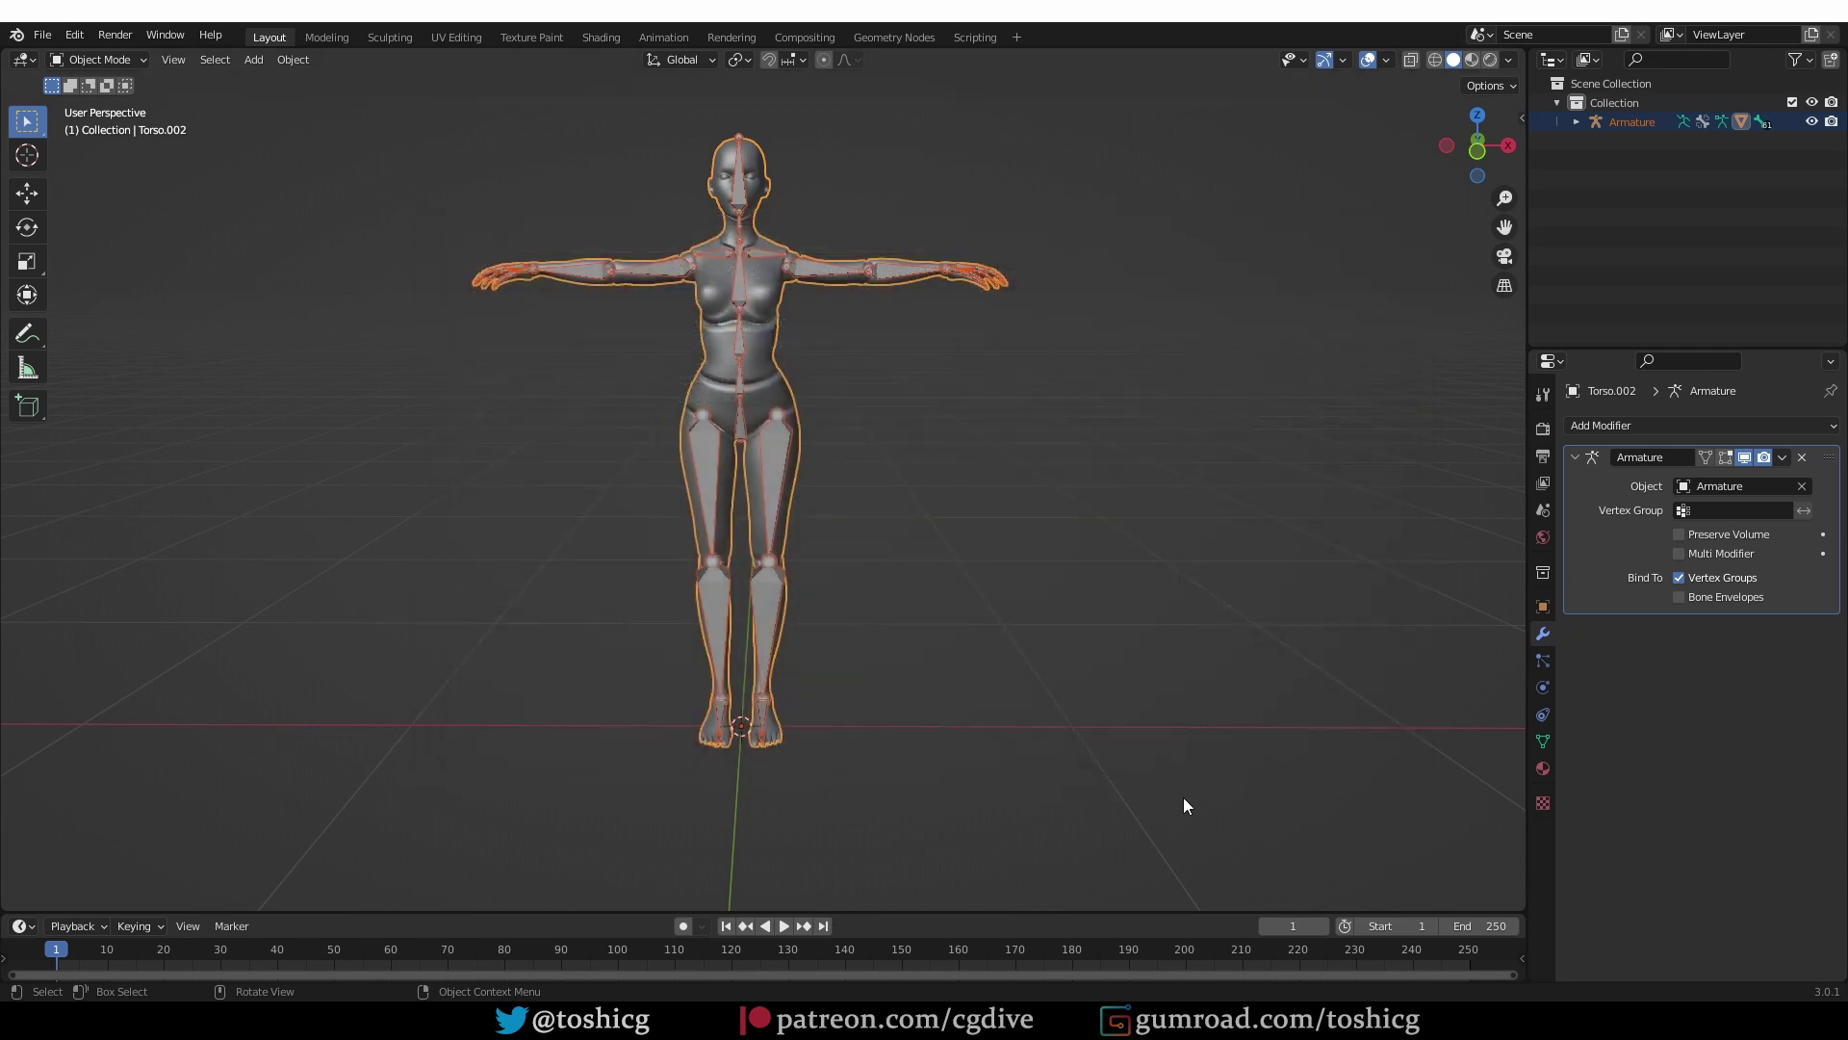
Step: Switch to Plask, import blender_to_plask_03.fbx from the FBX folder into the library, and place the model in the scene
click(378, 924)
mouse_move(626, 970)
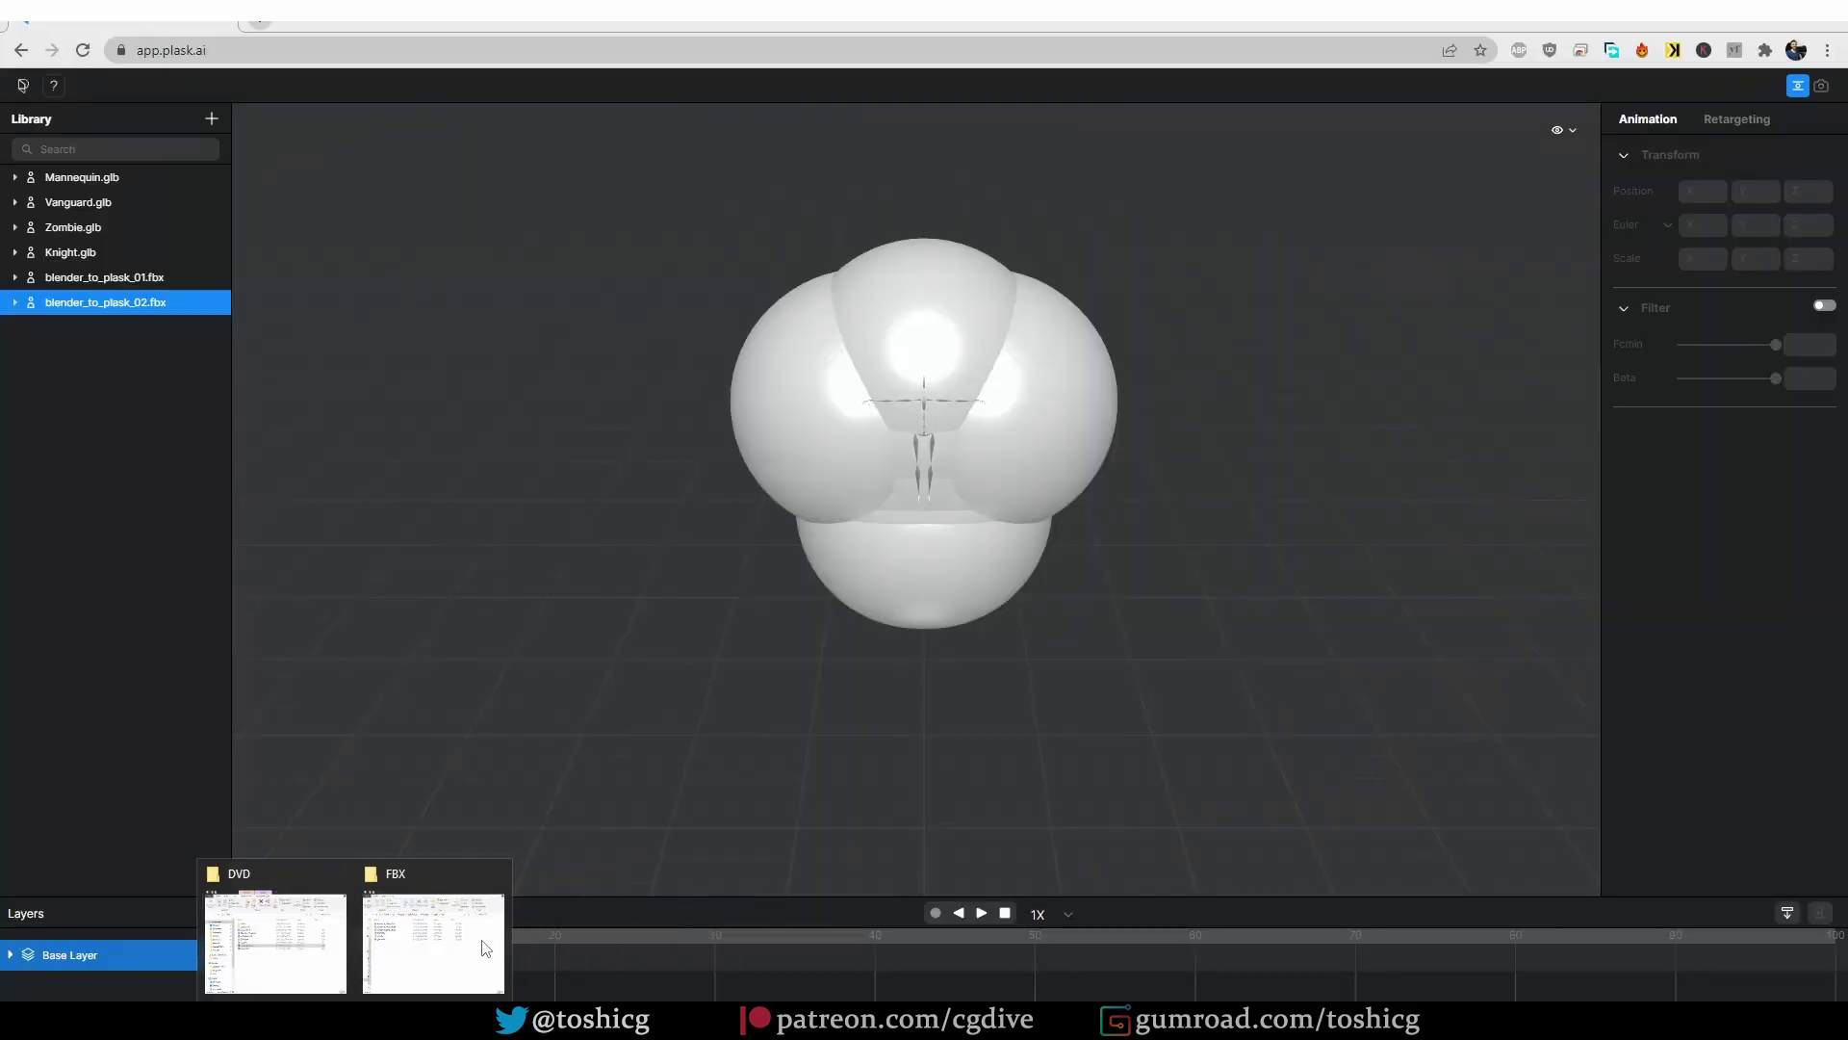
click(429, 938)
drag(1184, 413, 196, 563)
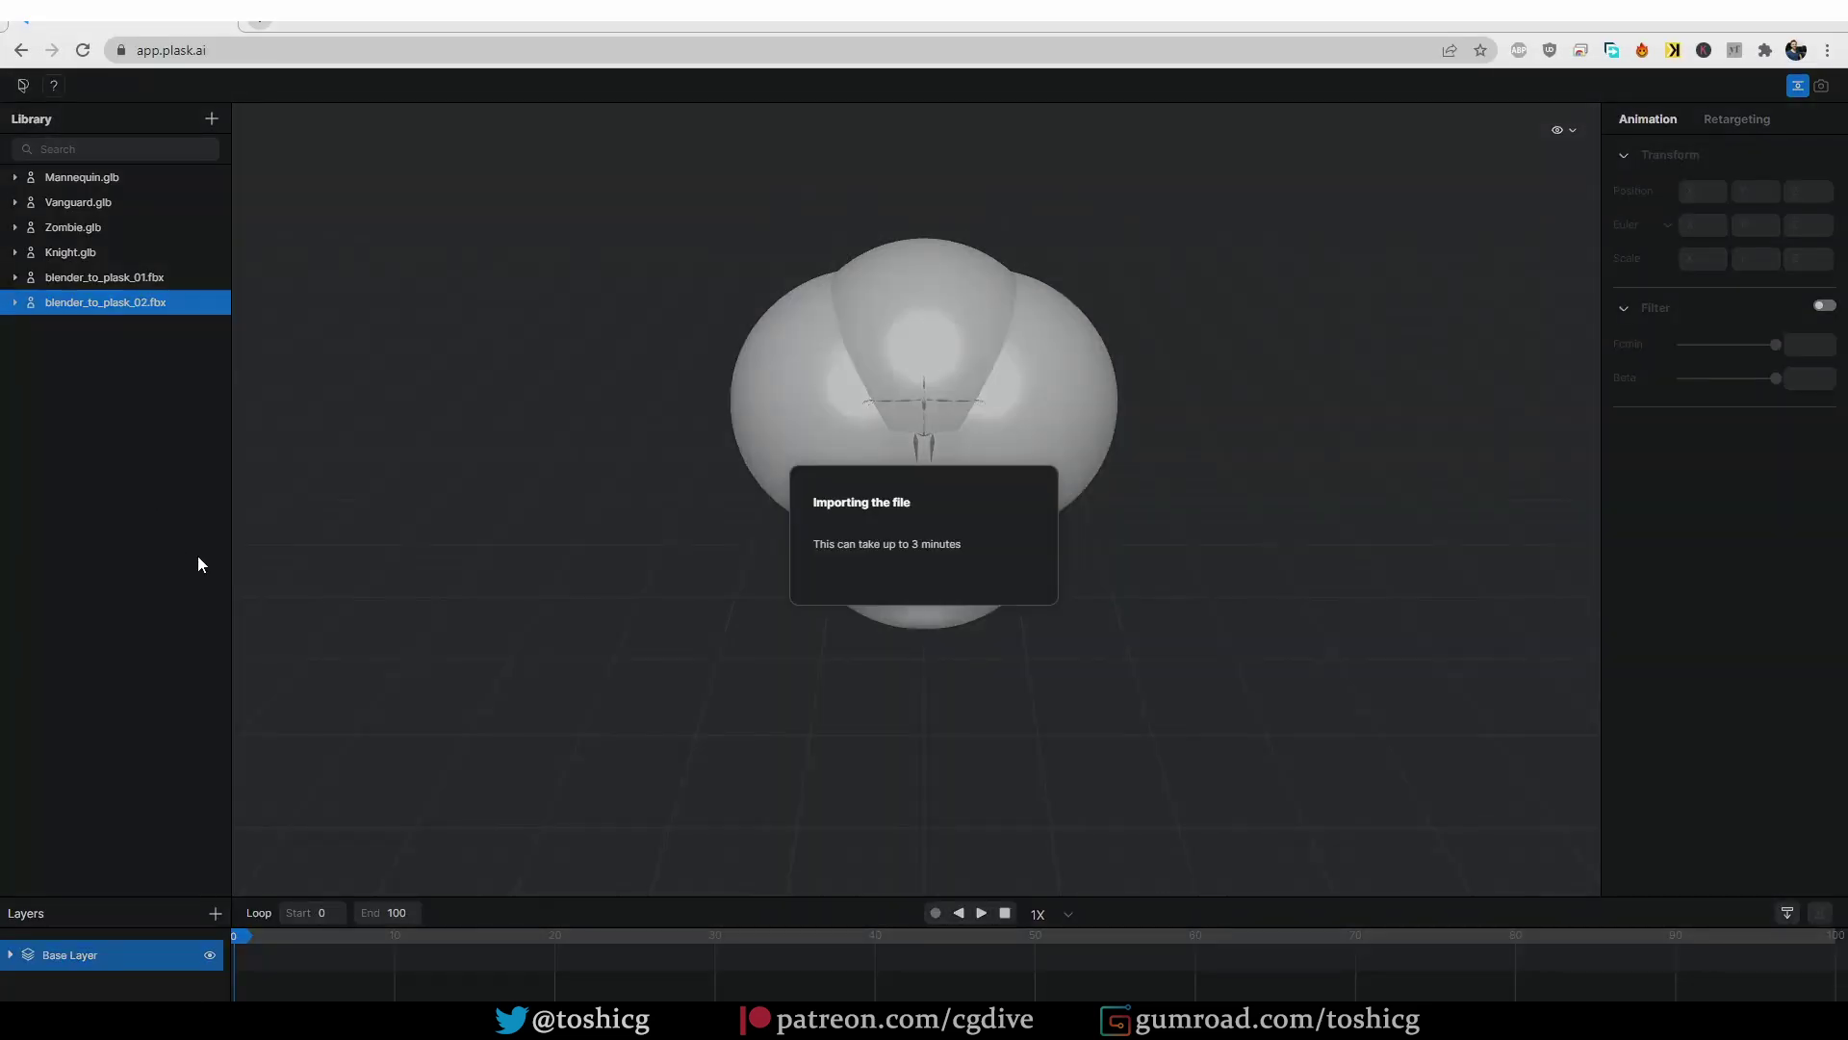
click(866, 587)
drag(144, 332, 788, 541)
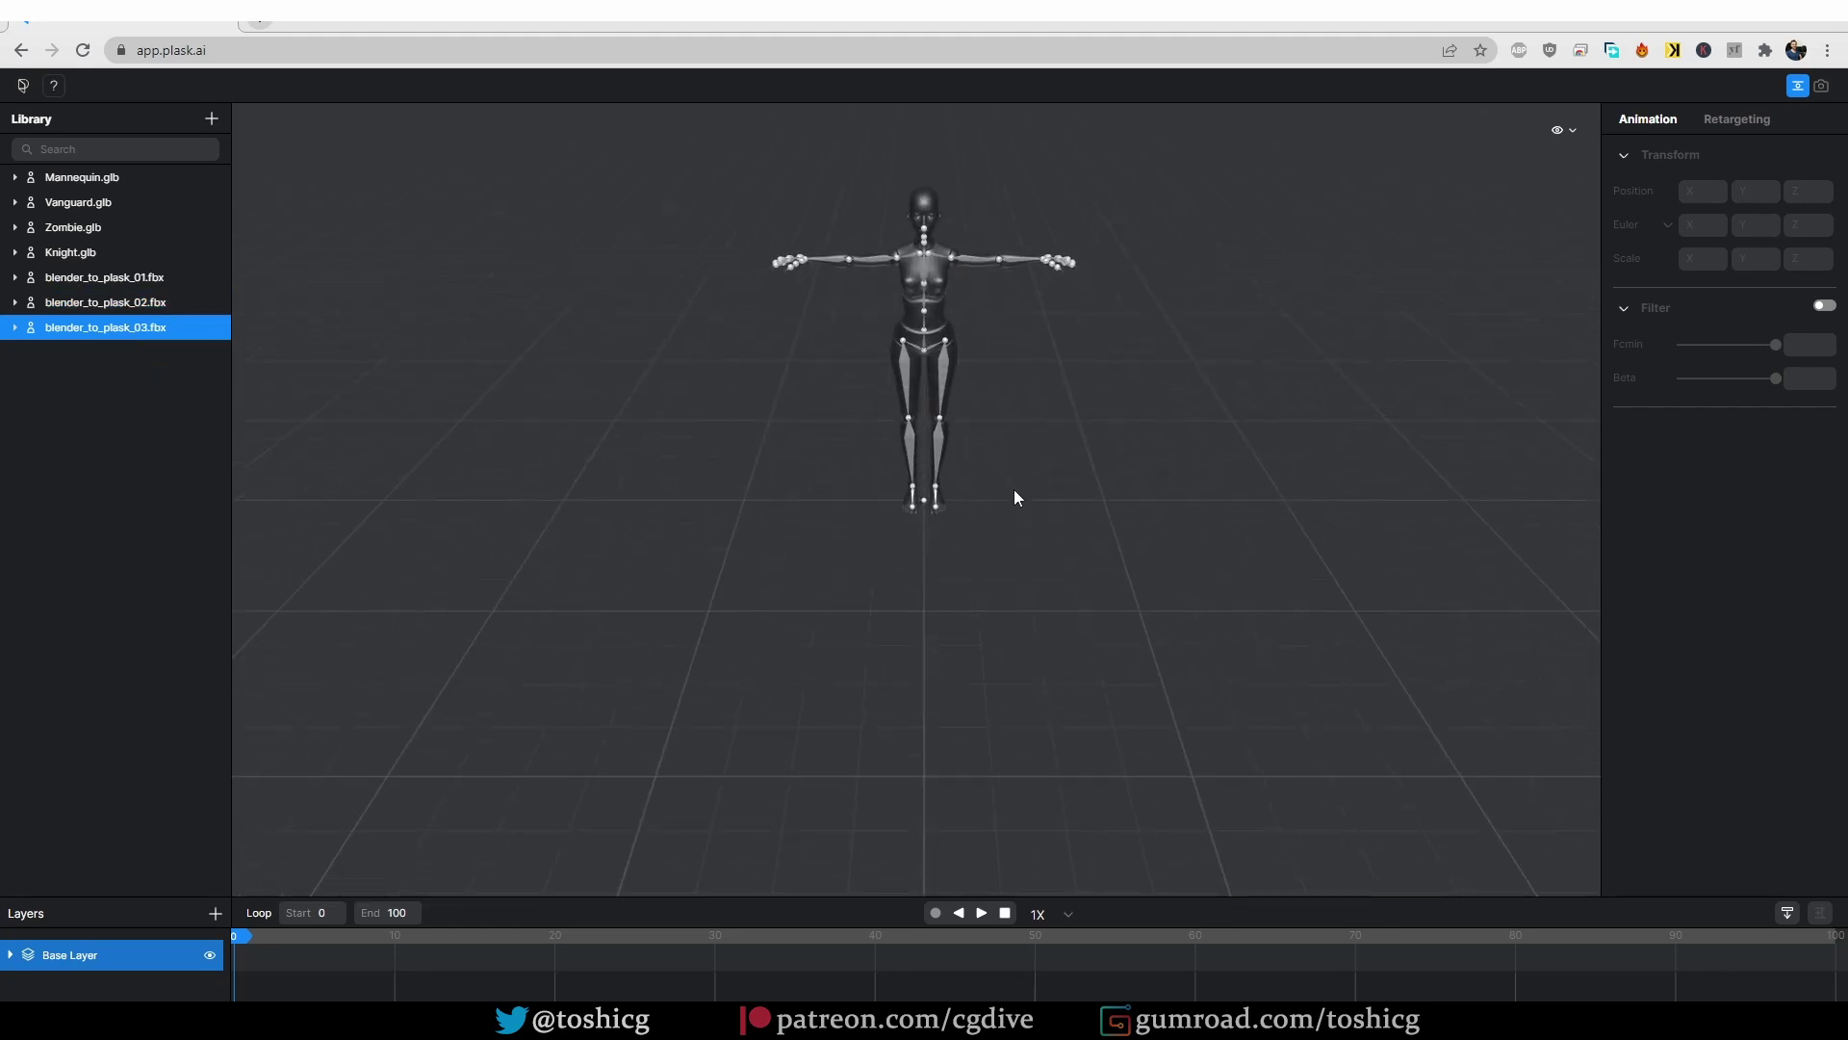
scroll(1013, 385, up, 5)
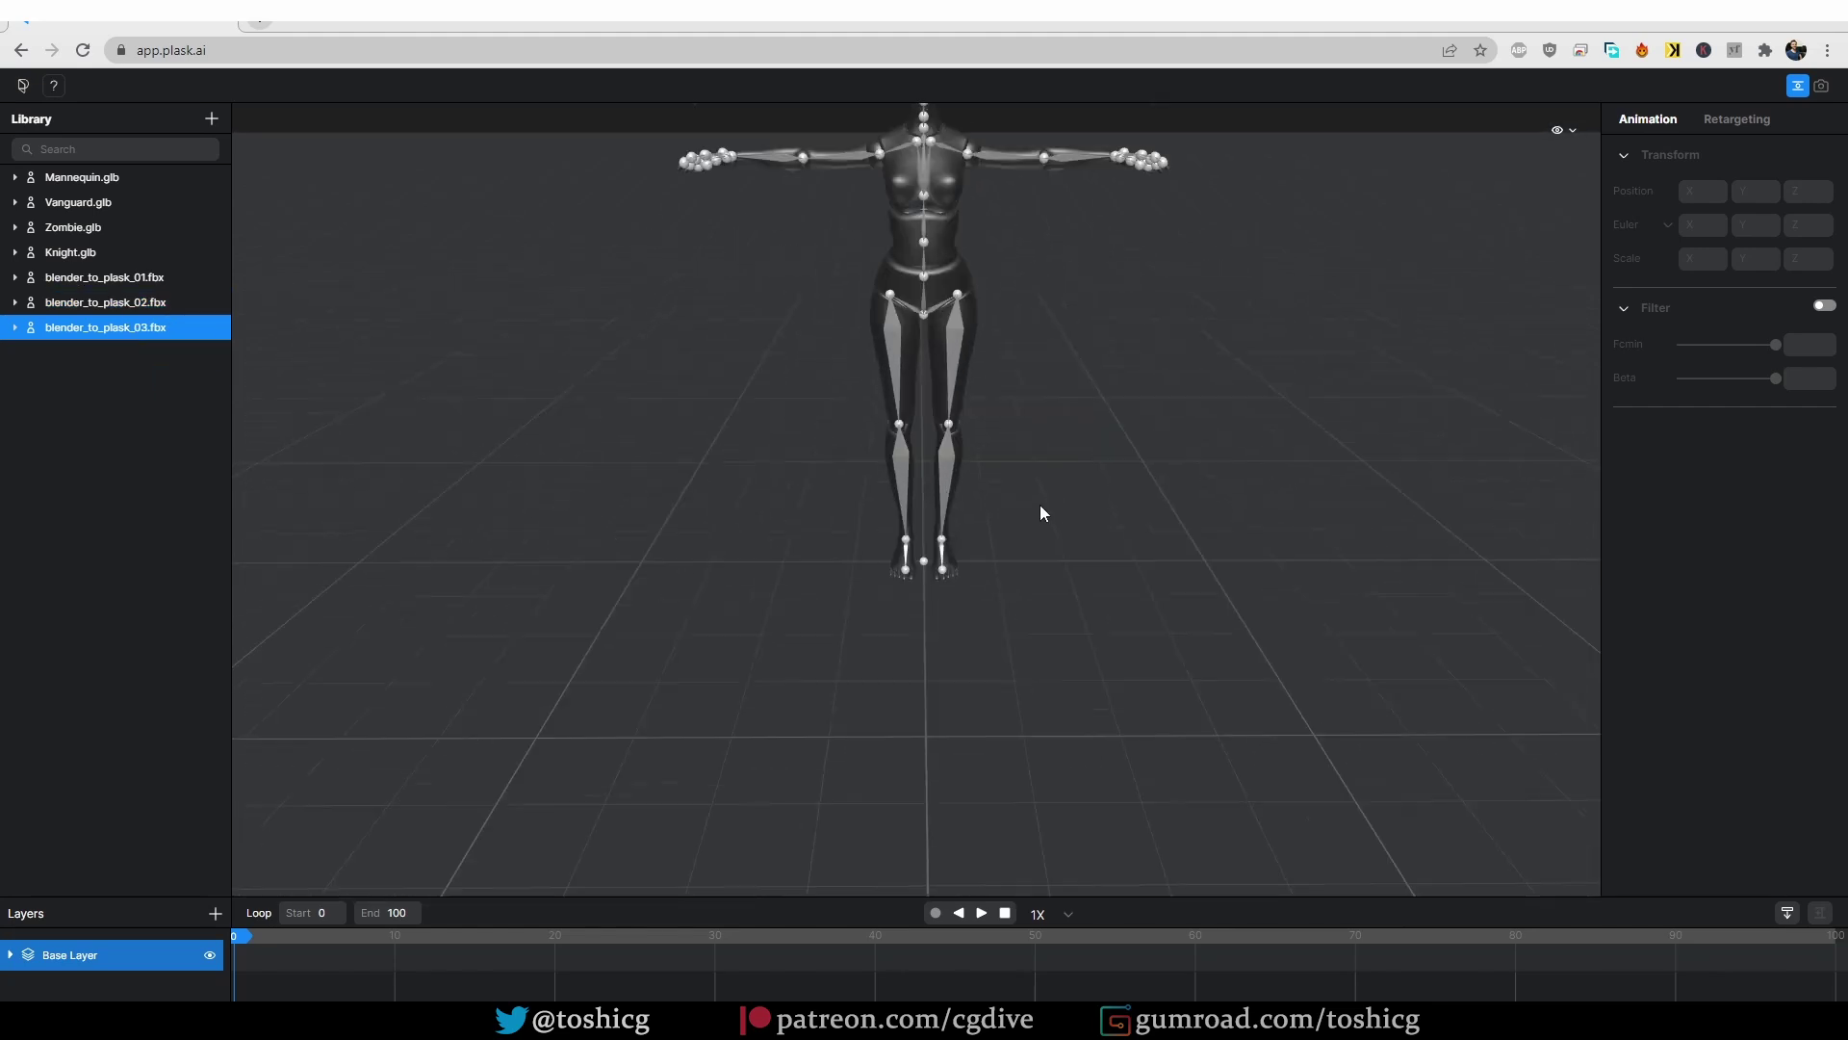
scroll(1052, 409, down, 5)
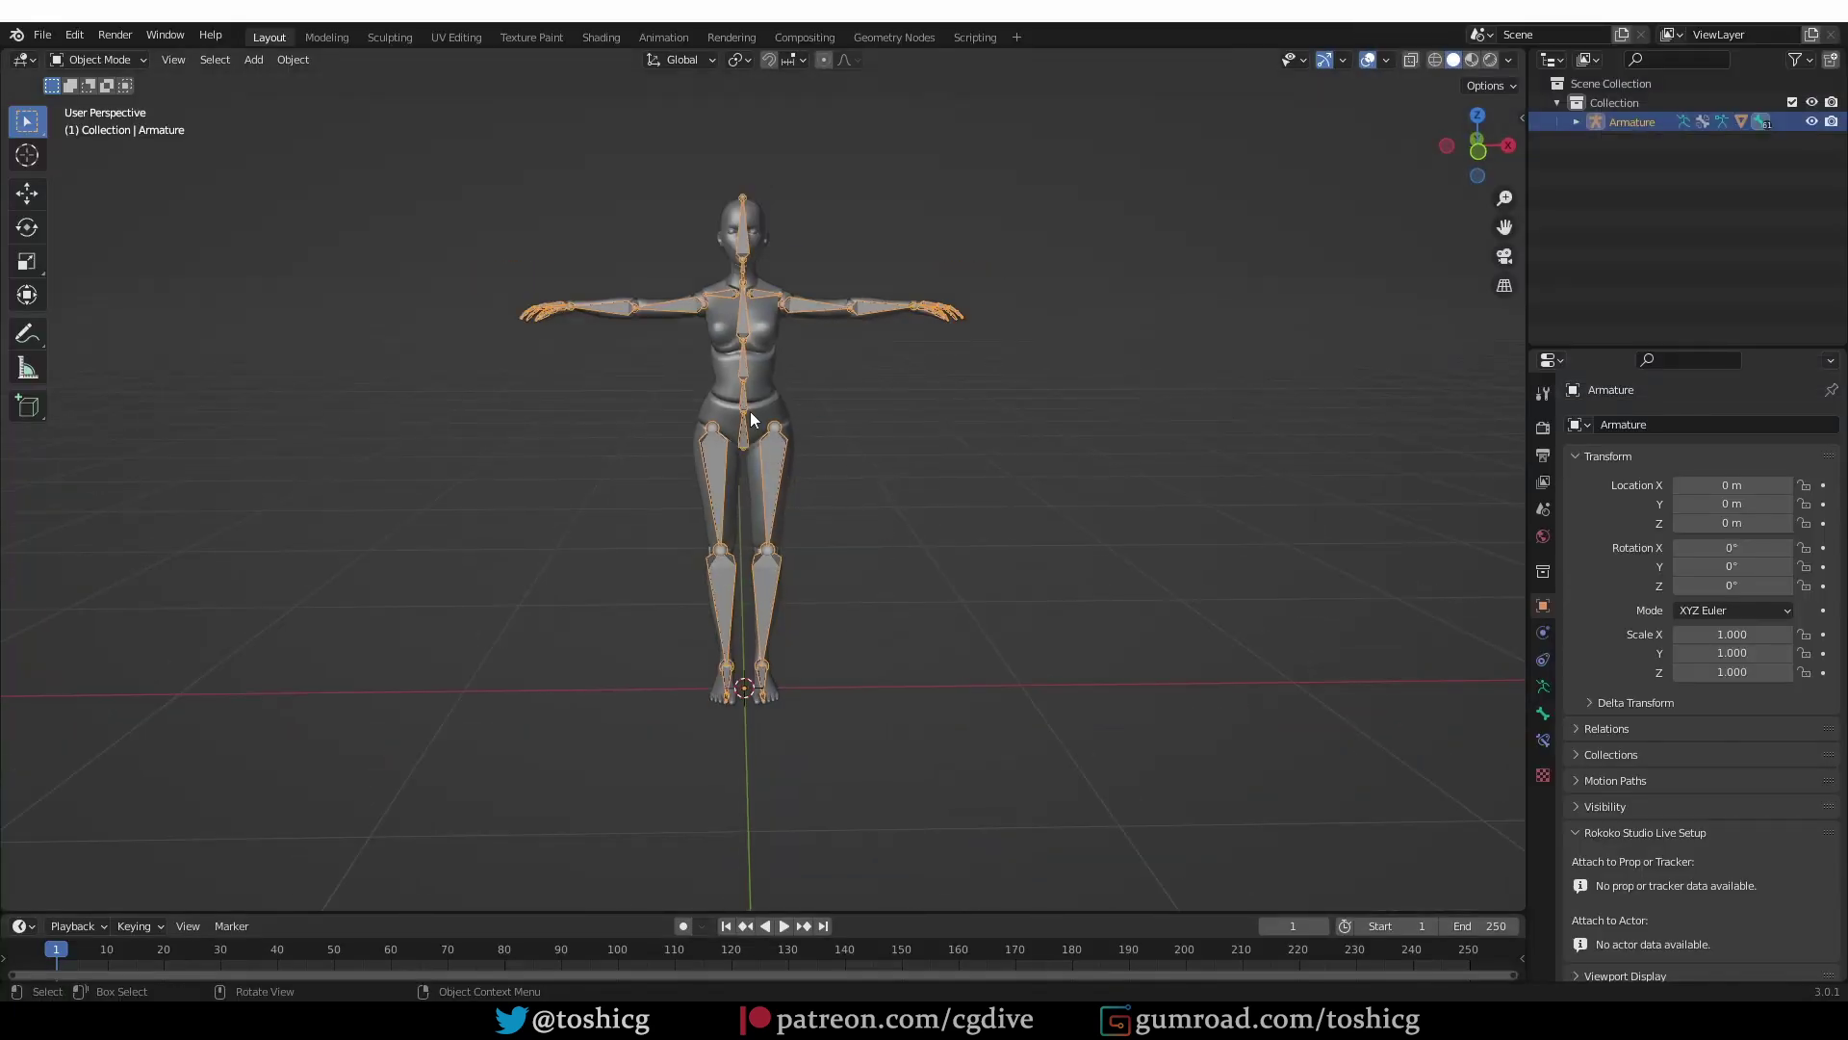
Step: Back in Blender, set the armature's scale to 100 on all three axes and apply the scale
key(n)
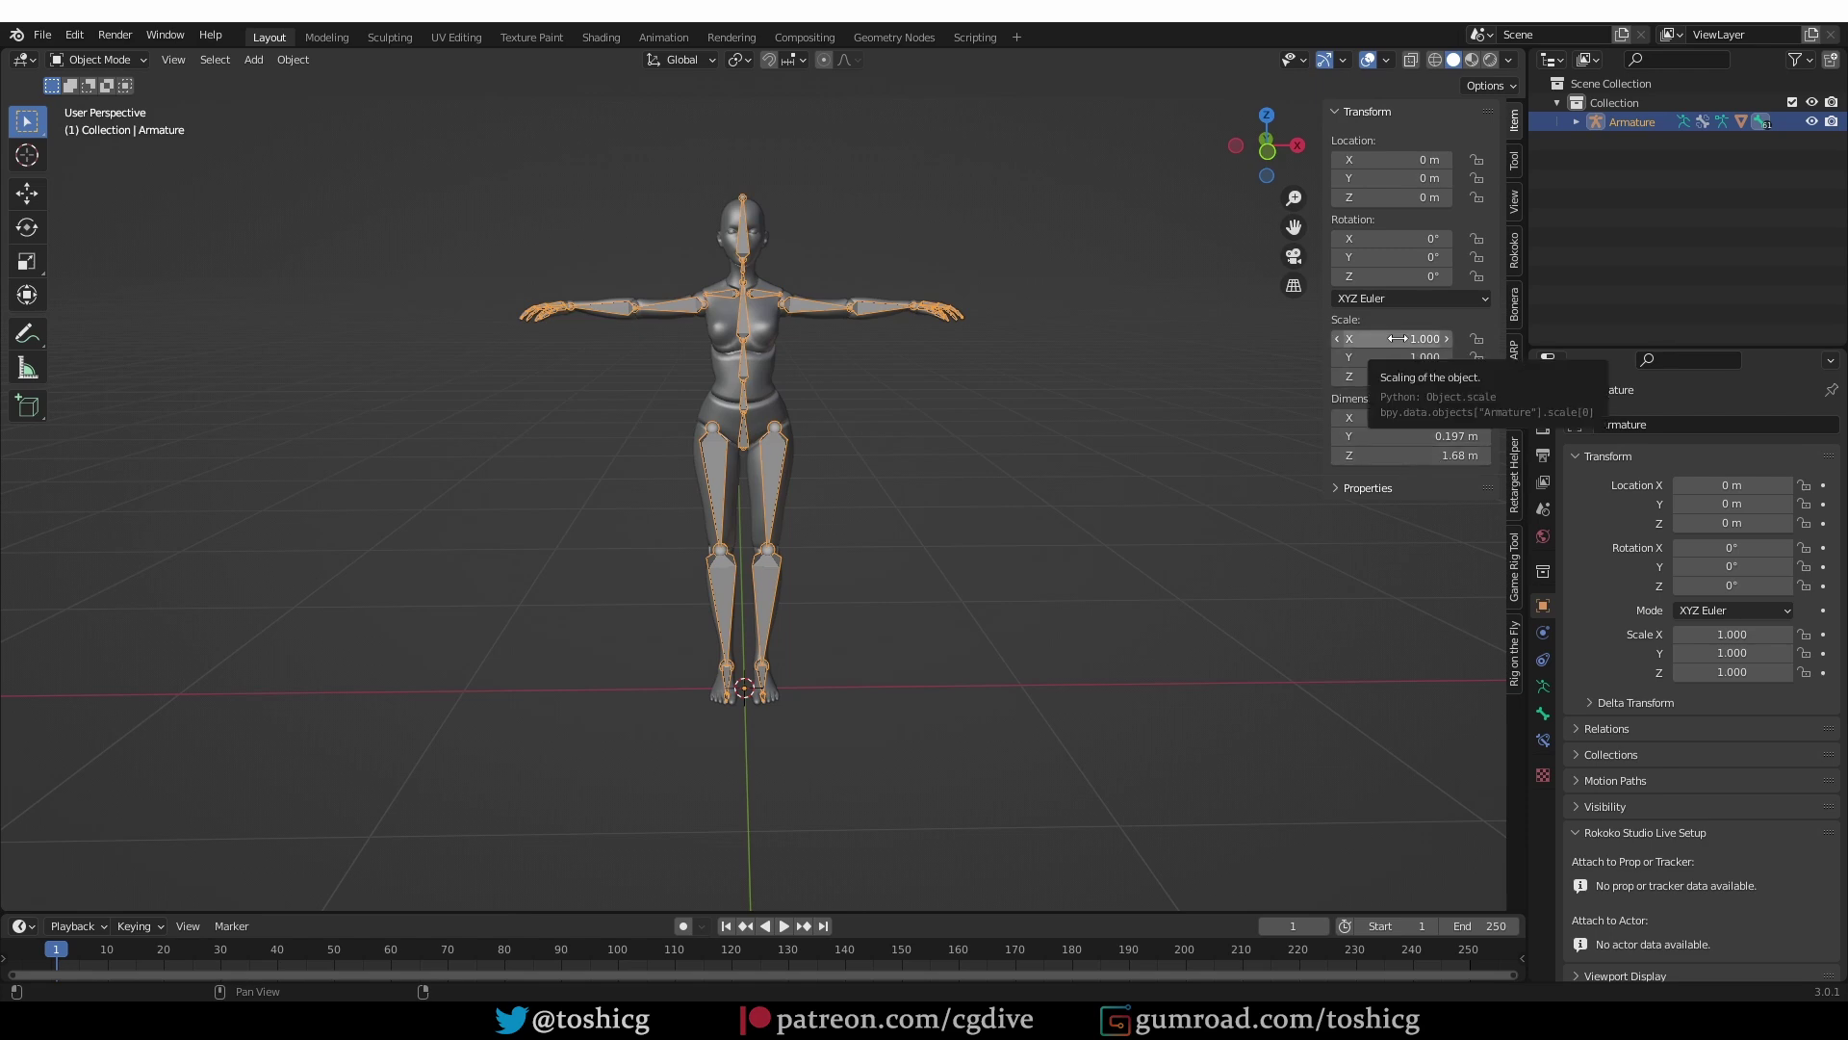
mouse_move(1398, 338)
mouse_down()
mouse_move(1400, 377)
mouse_move(1403, 341)
mouse_up()
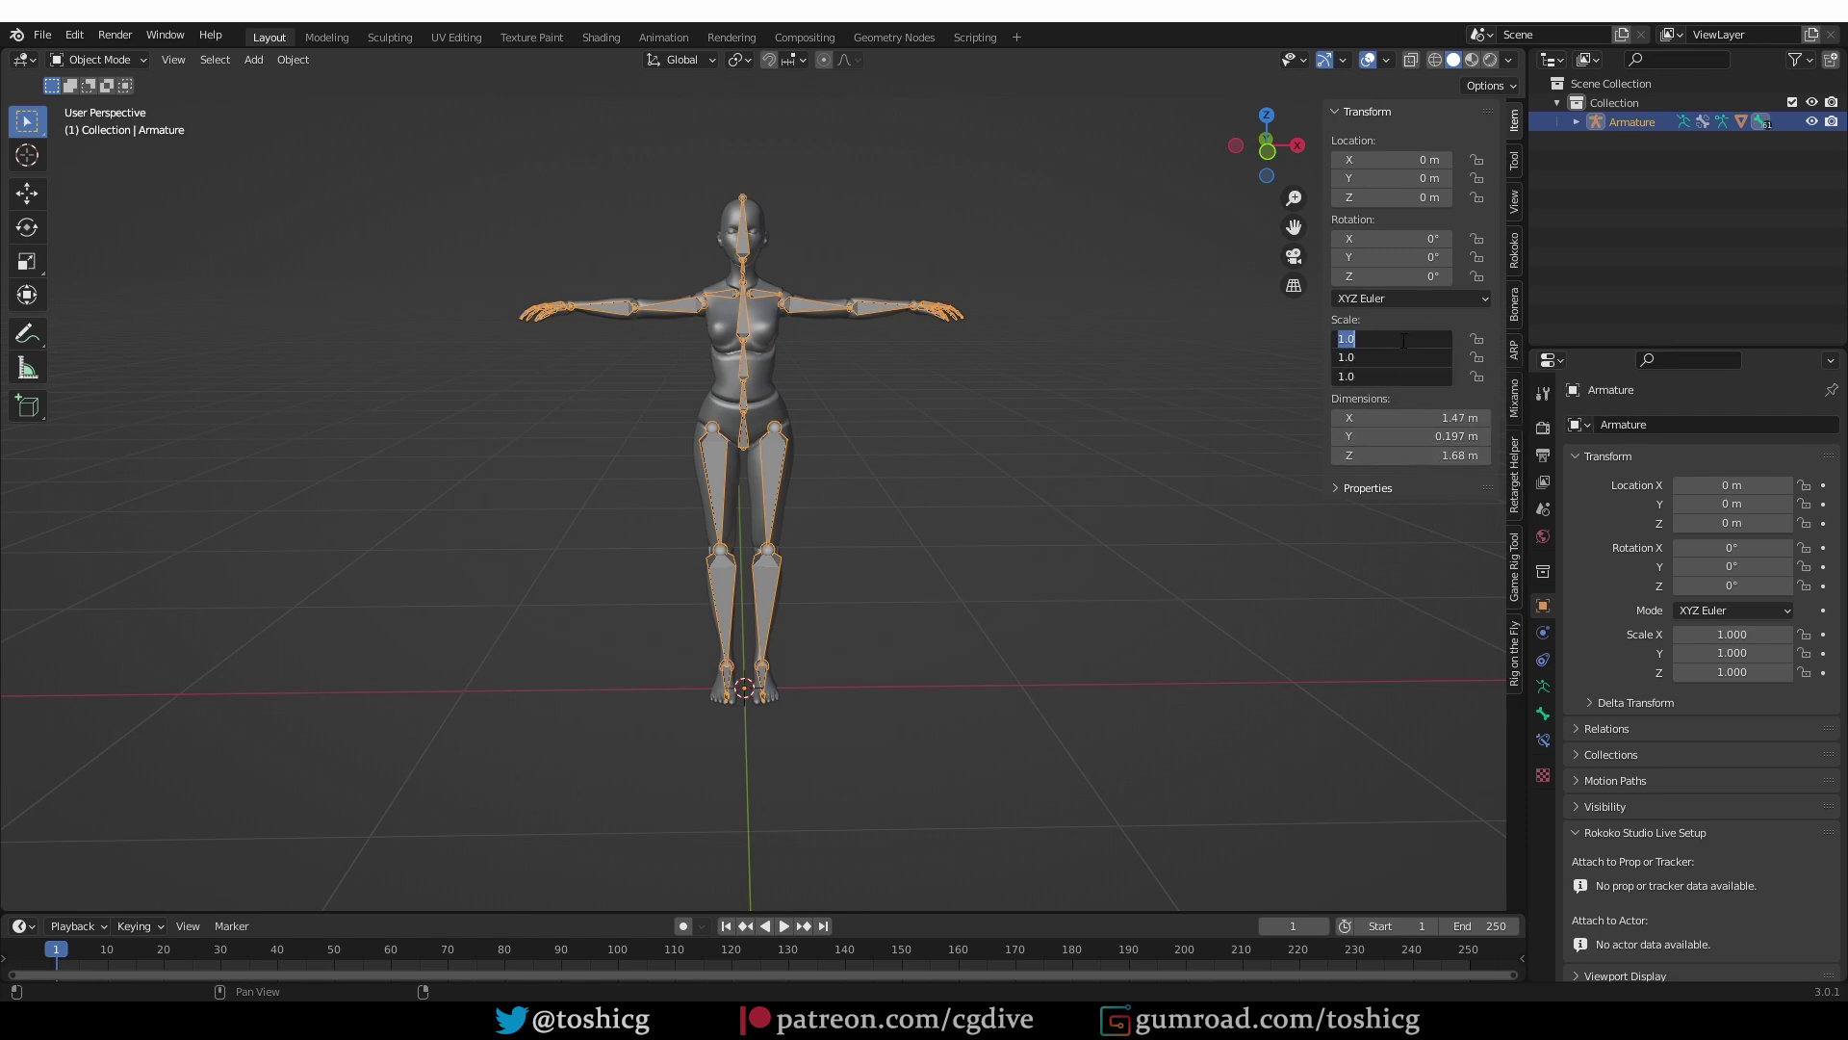
text(100)
key(Return)
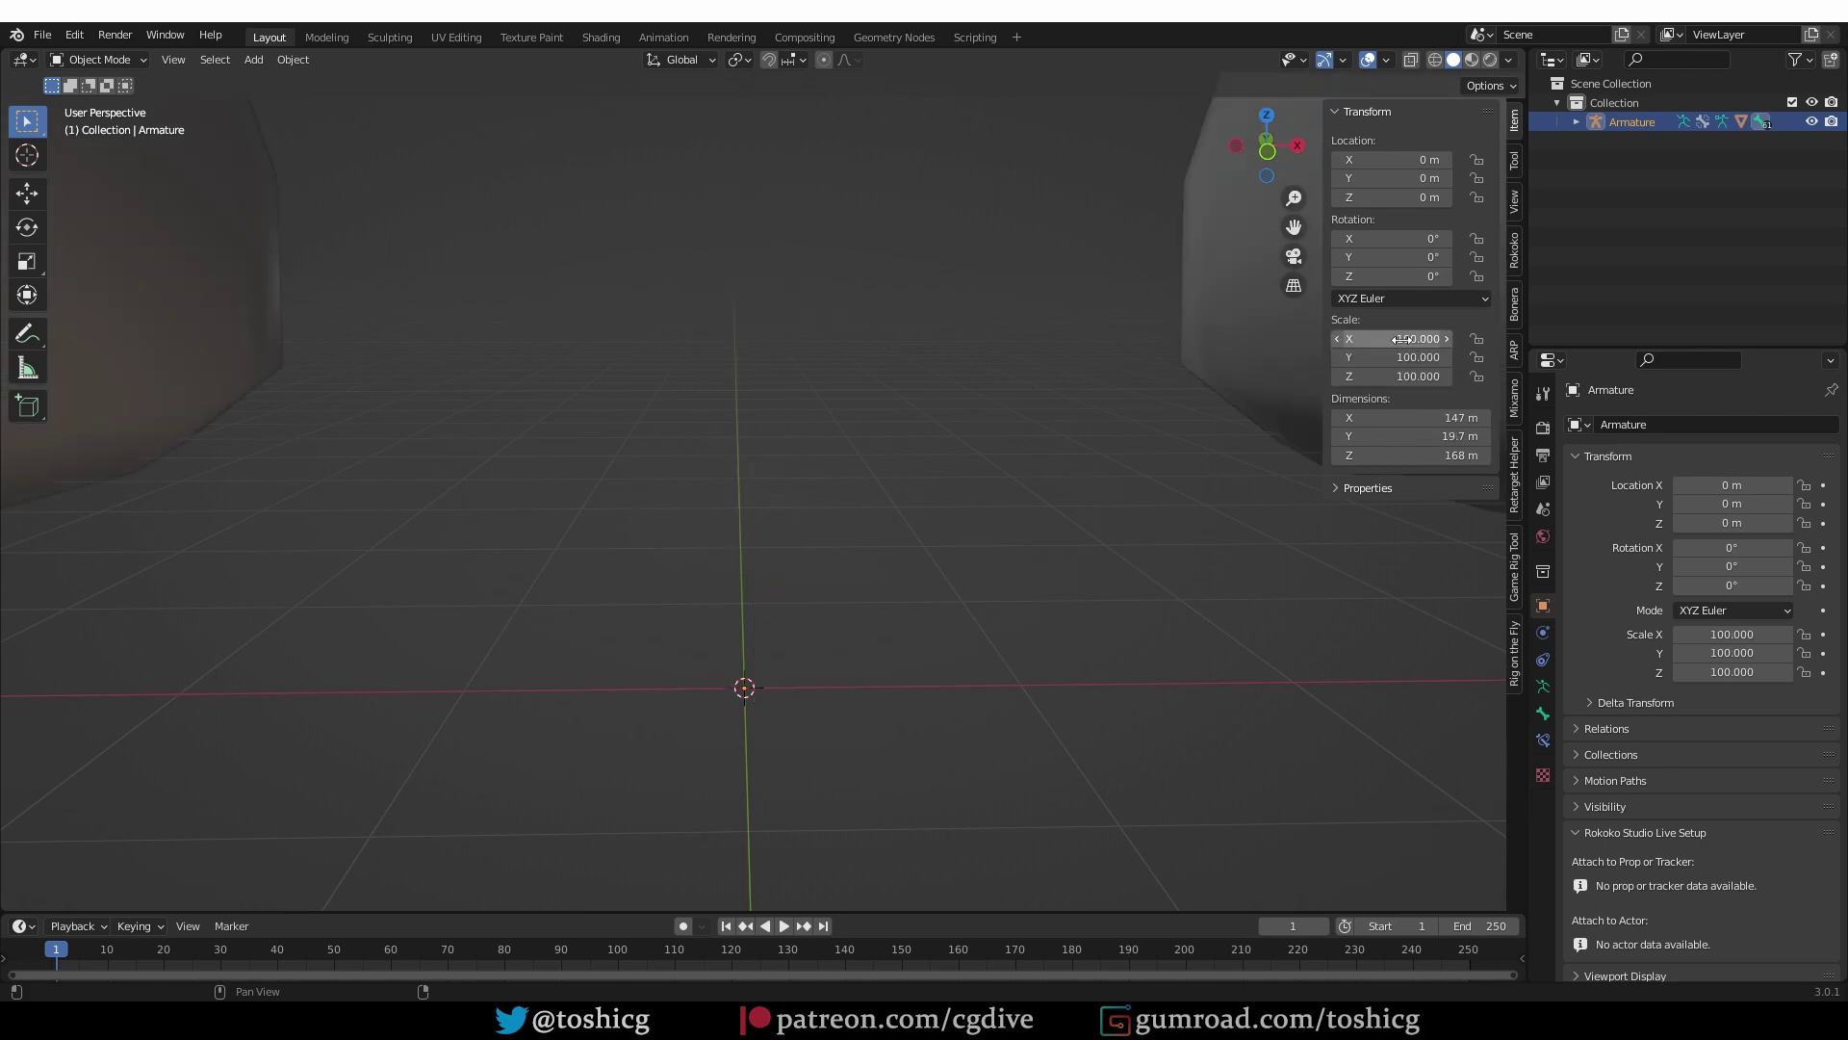
scroll(1001, 281, down, 10)
scroll(938, 539, down, 4)
key(ctrl+a)
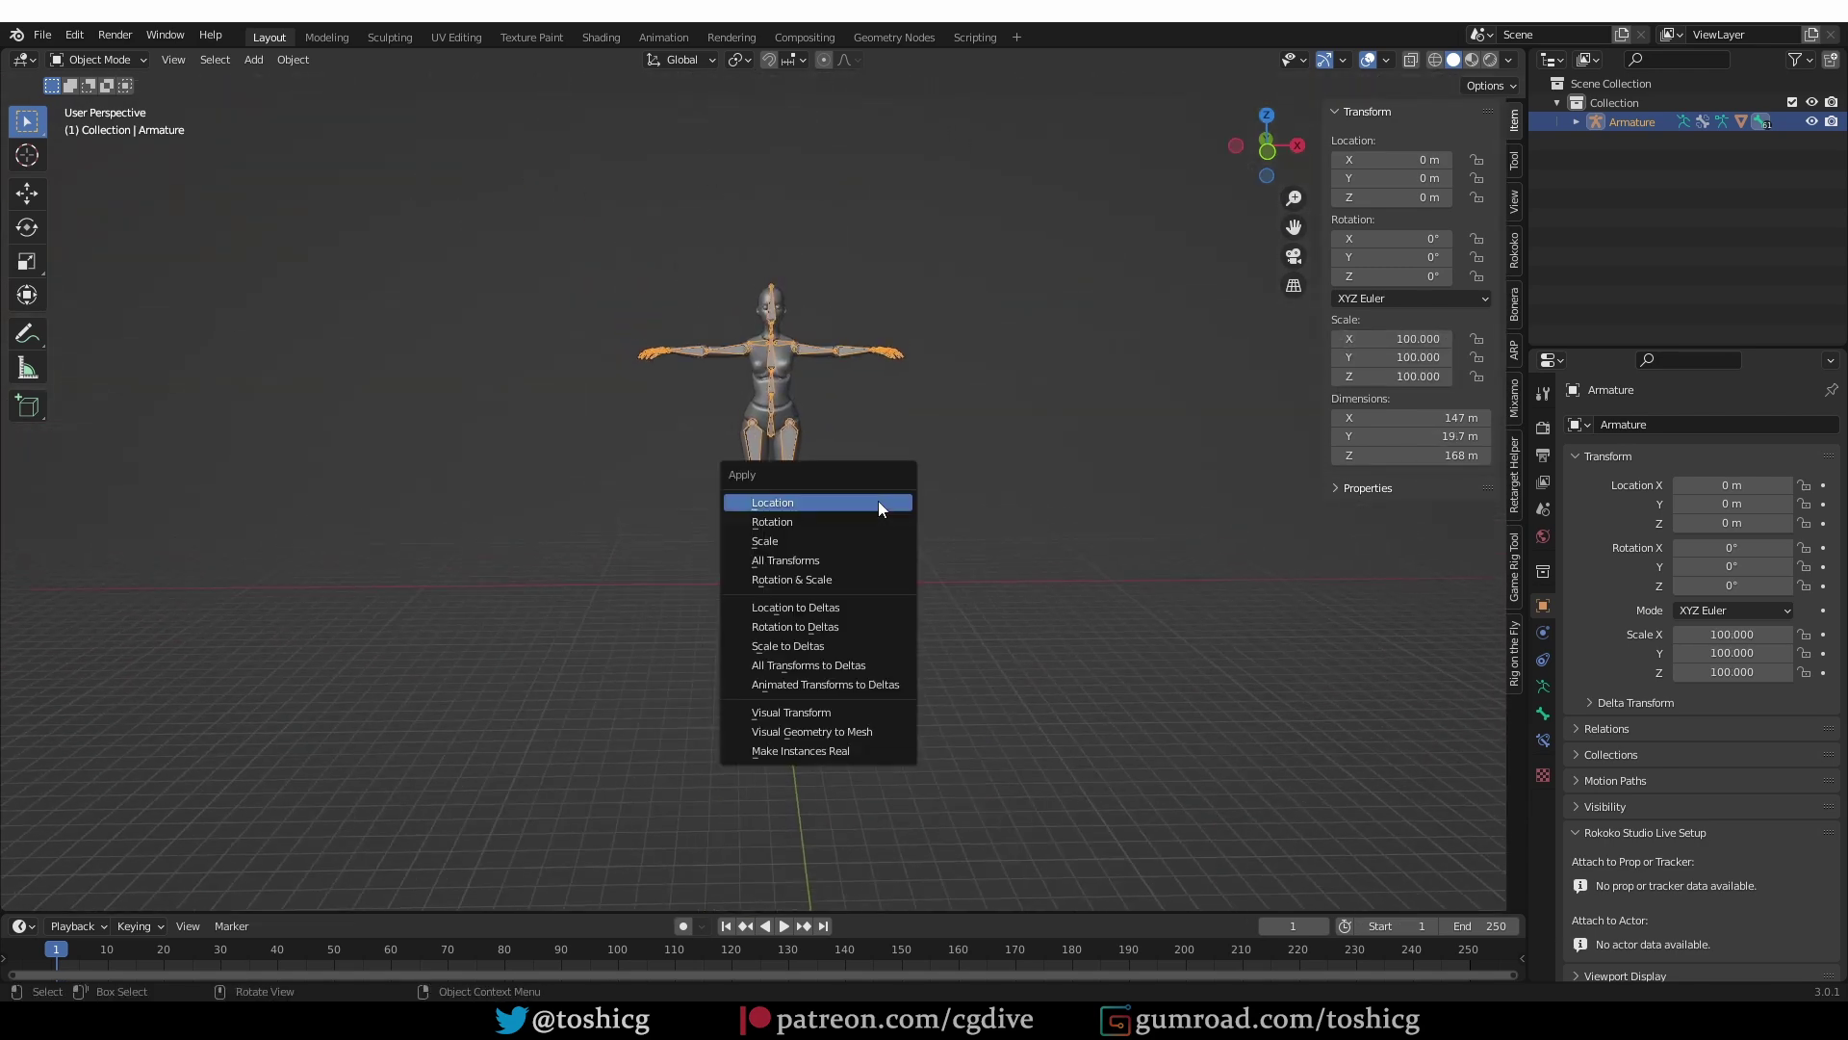
click(840, 541)
scroll(839, 541, up, 3)
Step: Export the scaled rig with the standard FBX exporter as blender_to_plask_04.fbx in the FBX folder
click(41, 36)
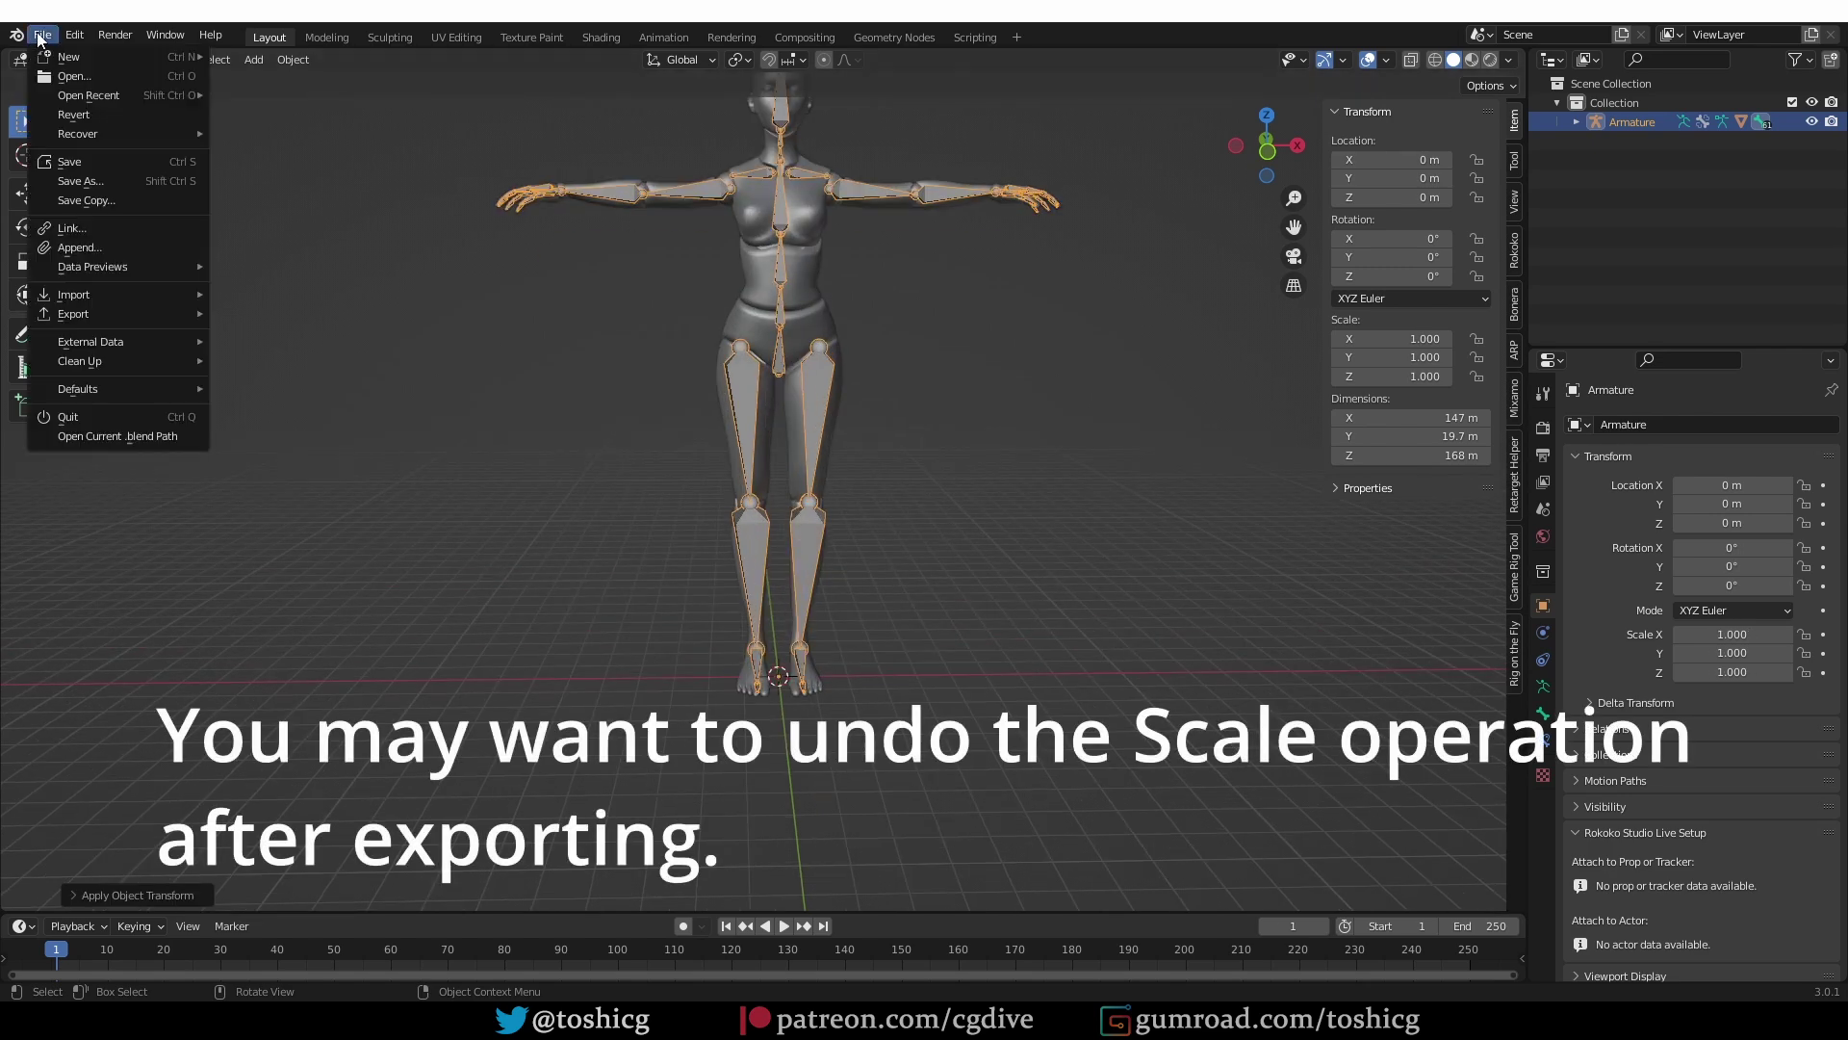
mouse_move(101, 315)
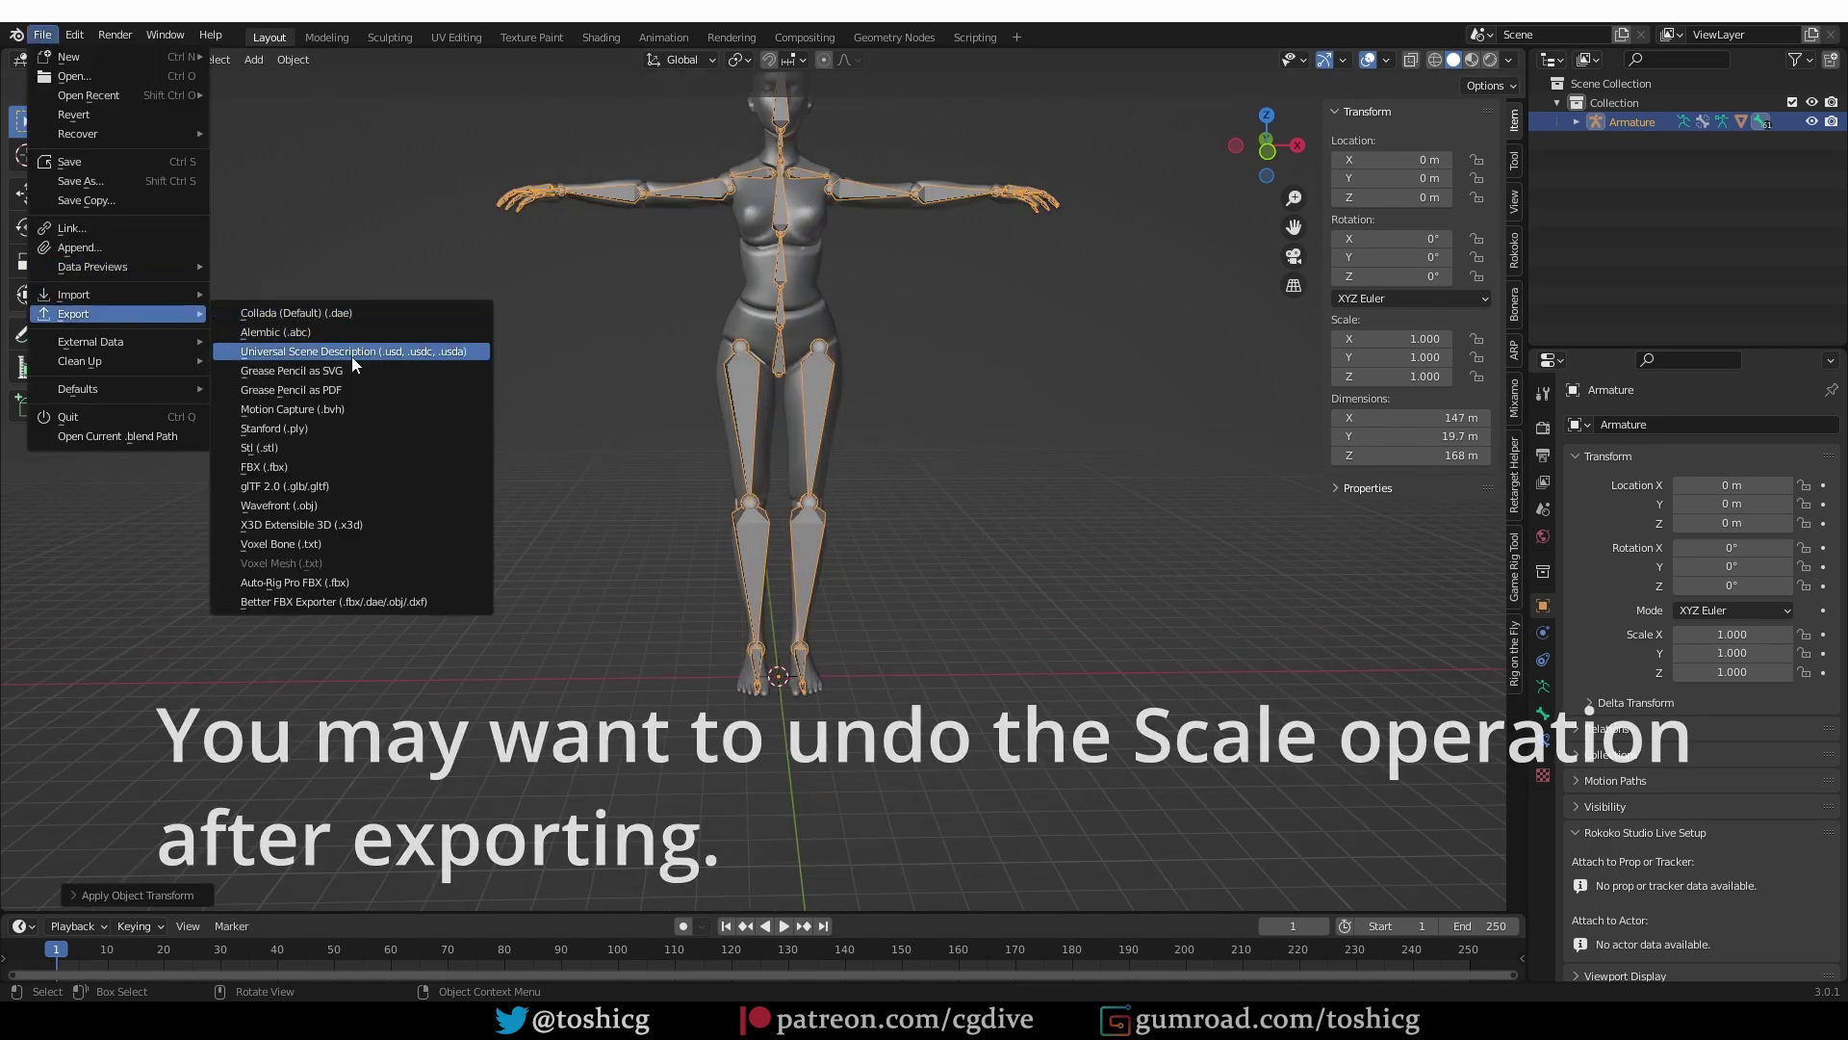
click(318, 467)
click(1138, 760)
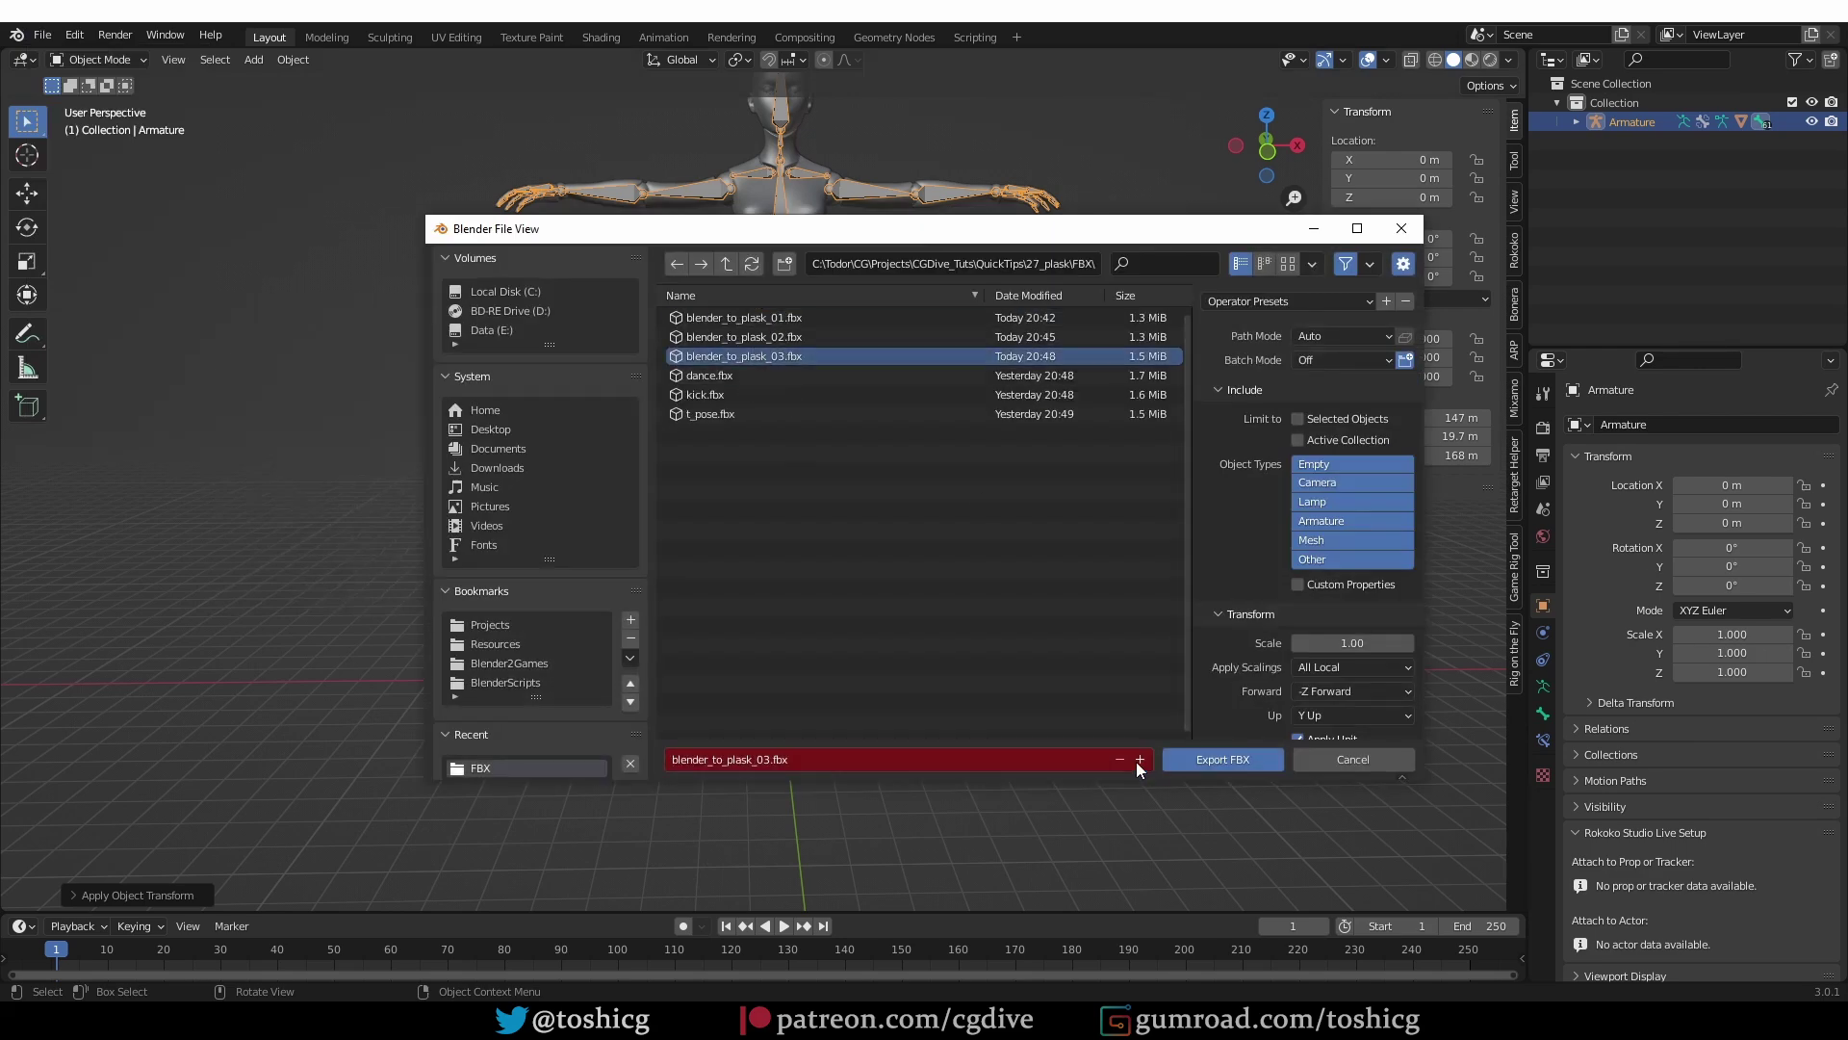
click(1216, 756)
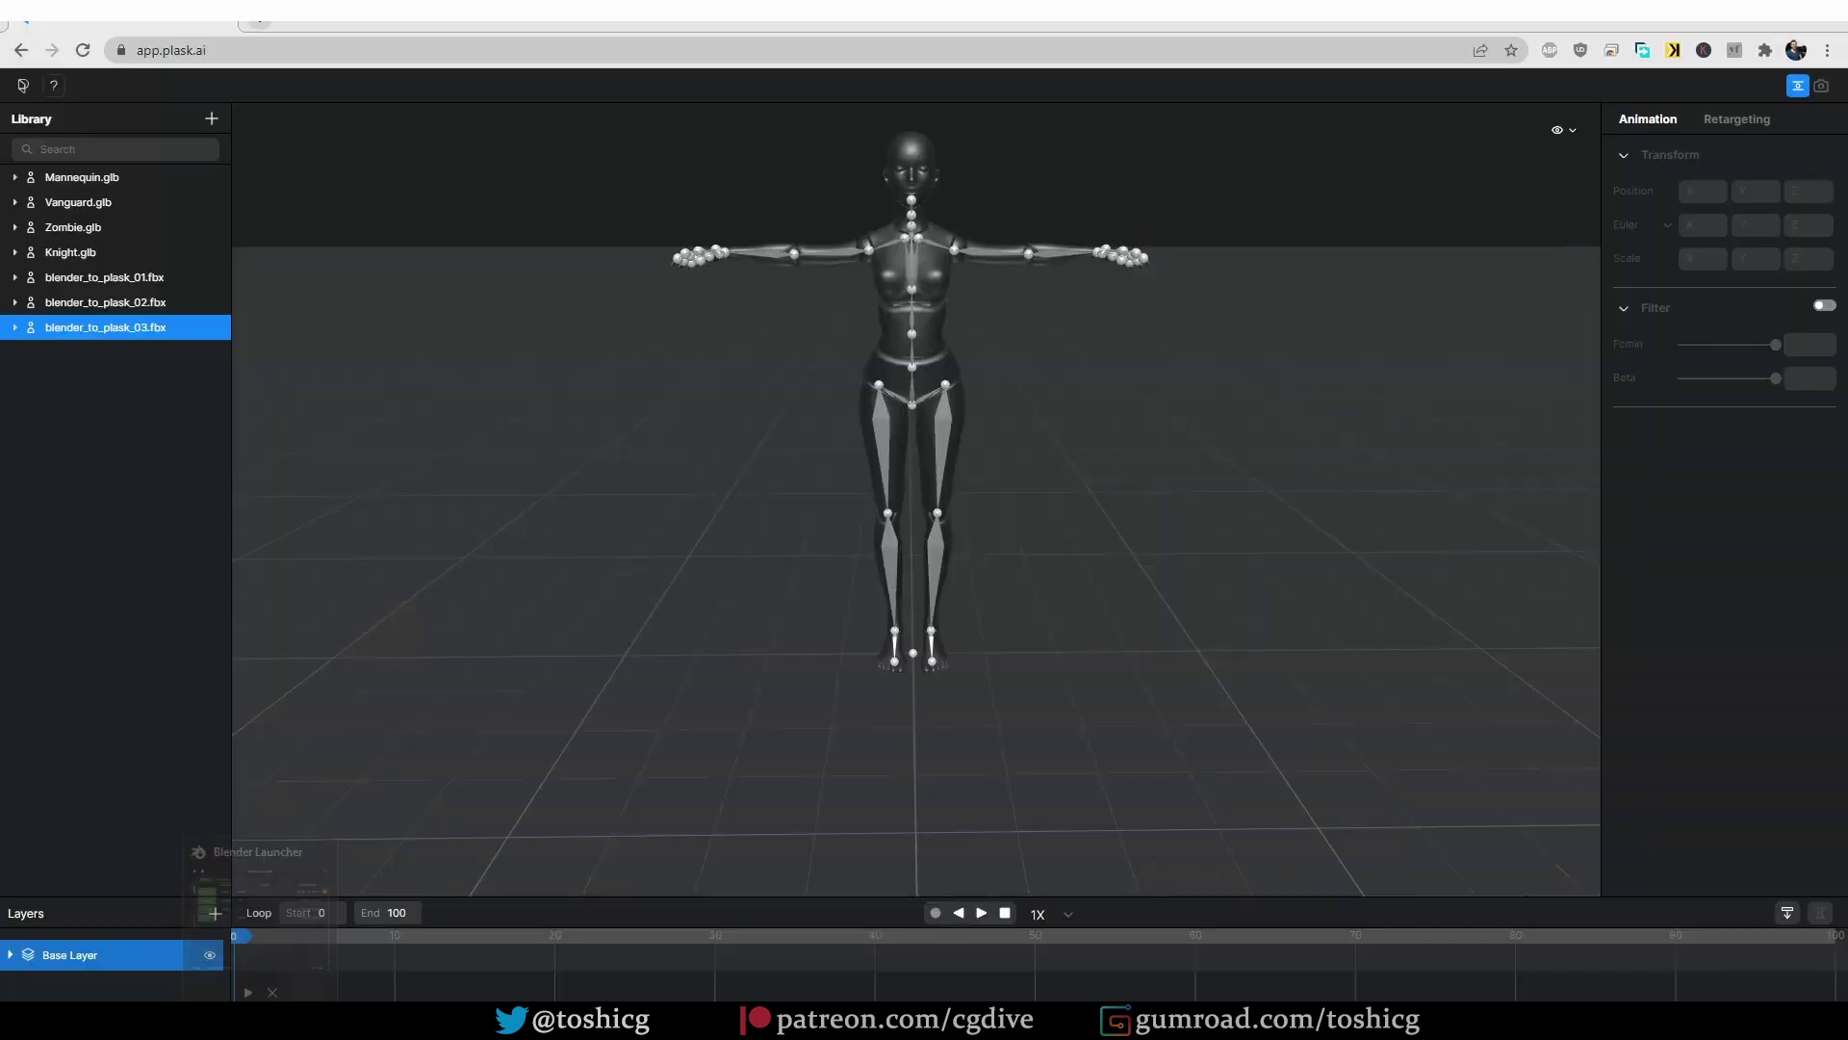
Step: Switch to Plask, import blender_to_plask_04.fbx into the library, and place that model in the scene
key(alt+Tab)
drag(1223, 430, 69, 420)
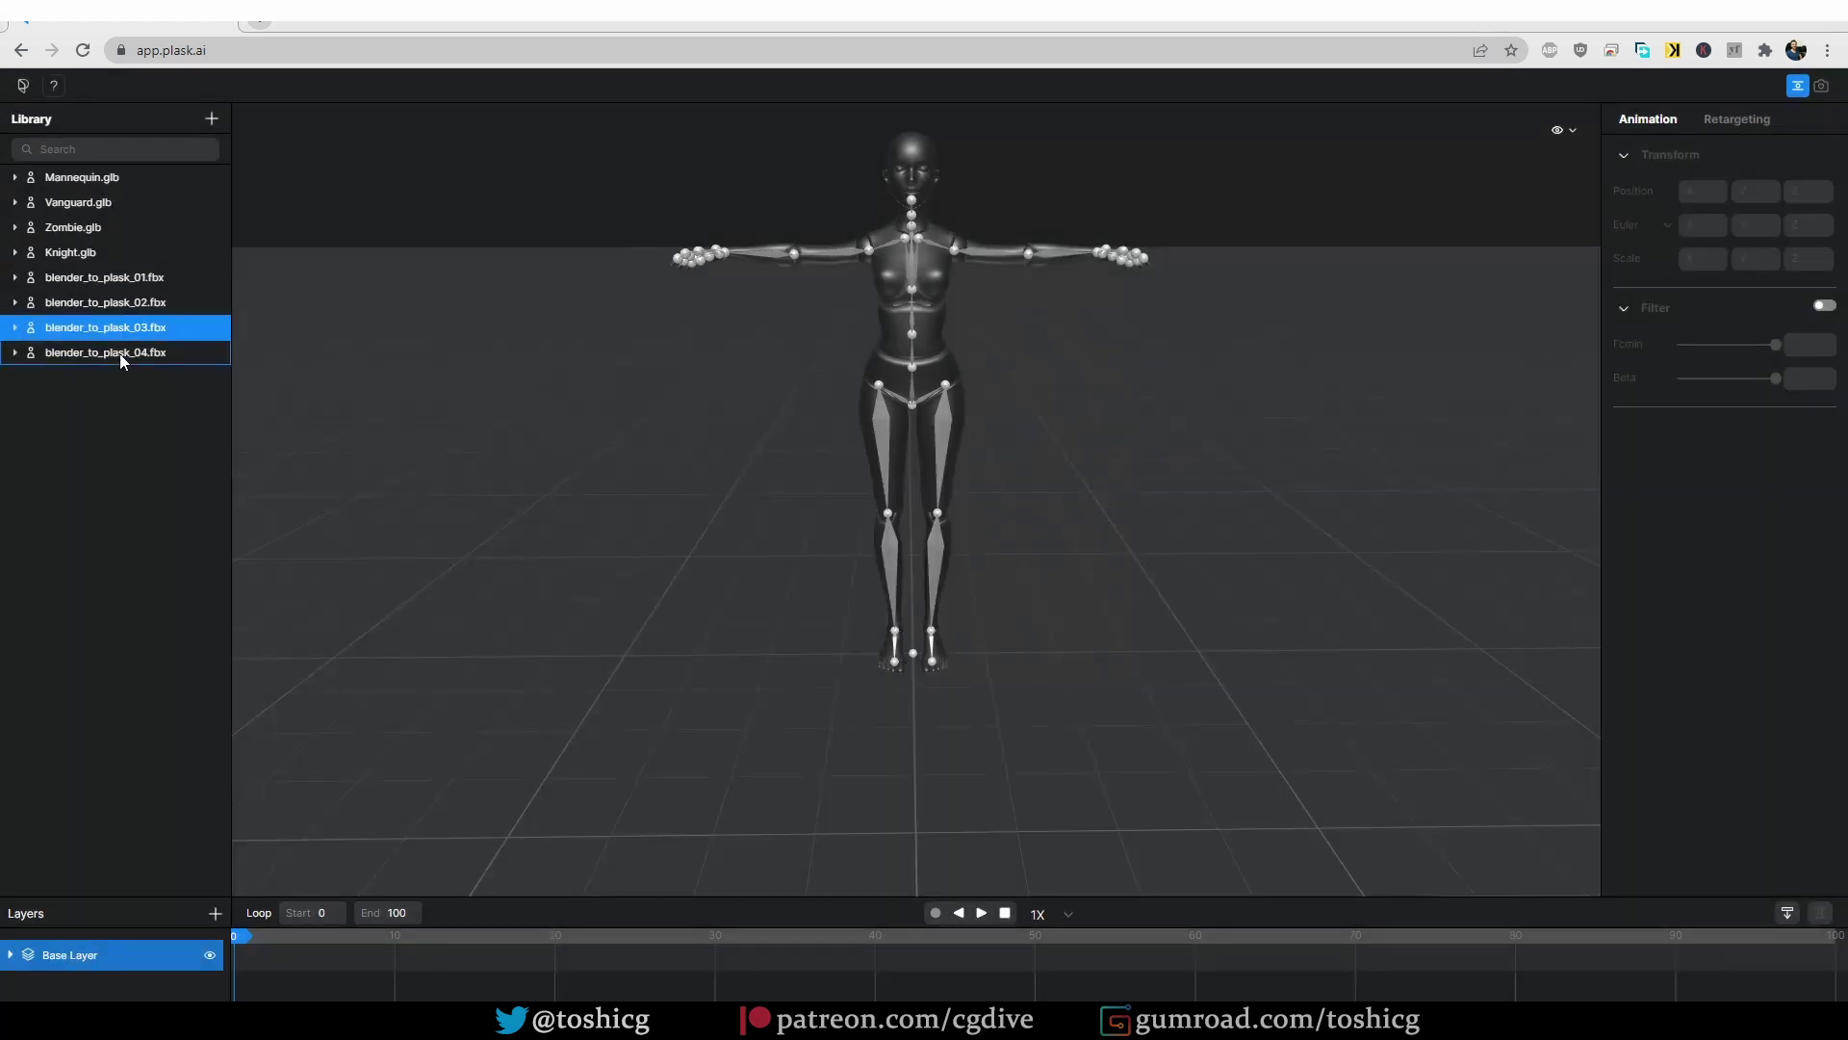
drag(120, 355, 991, 712)
scroll(892, 405, down, 10)
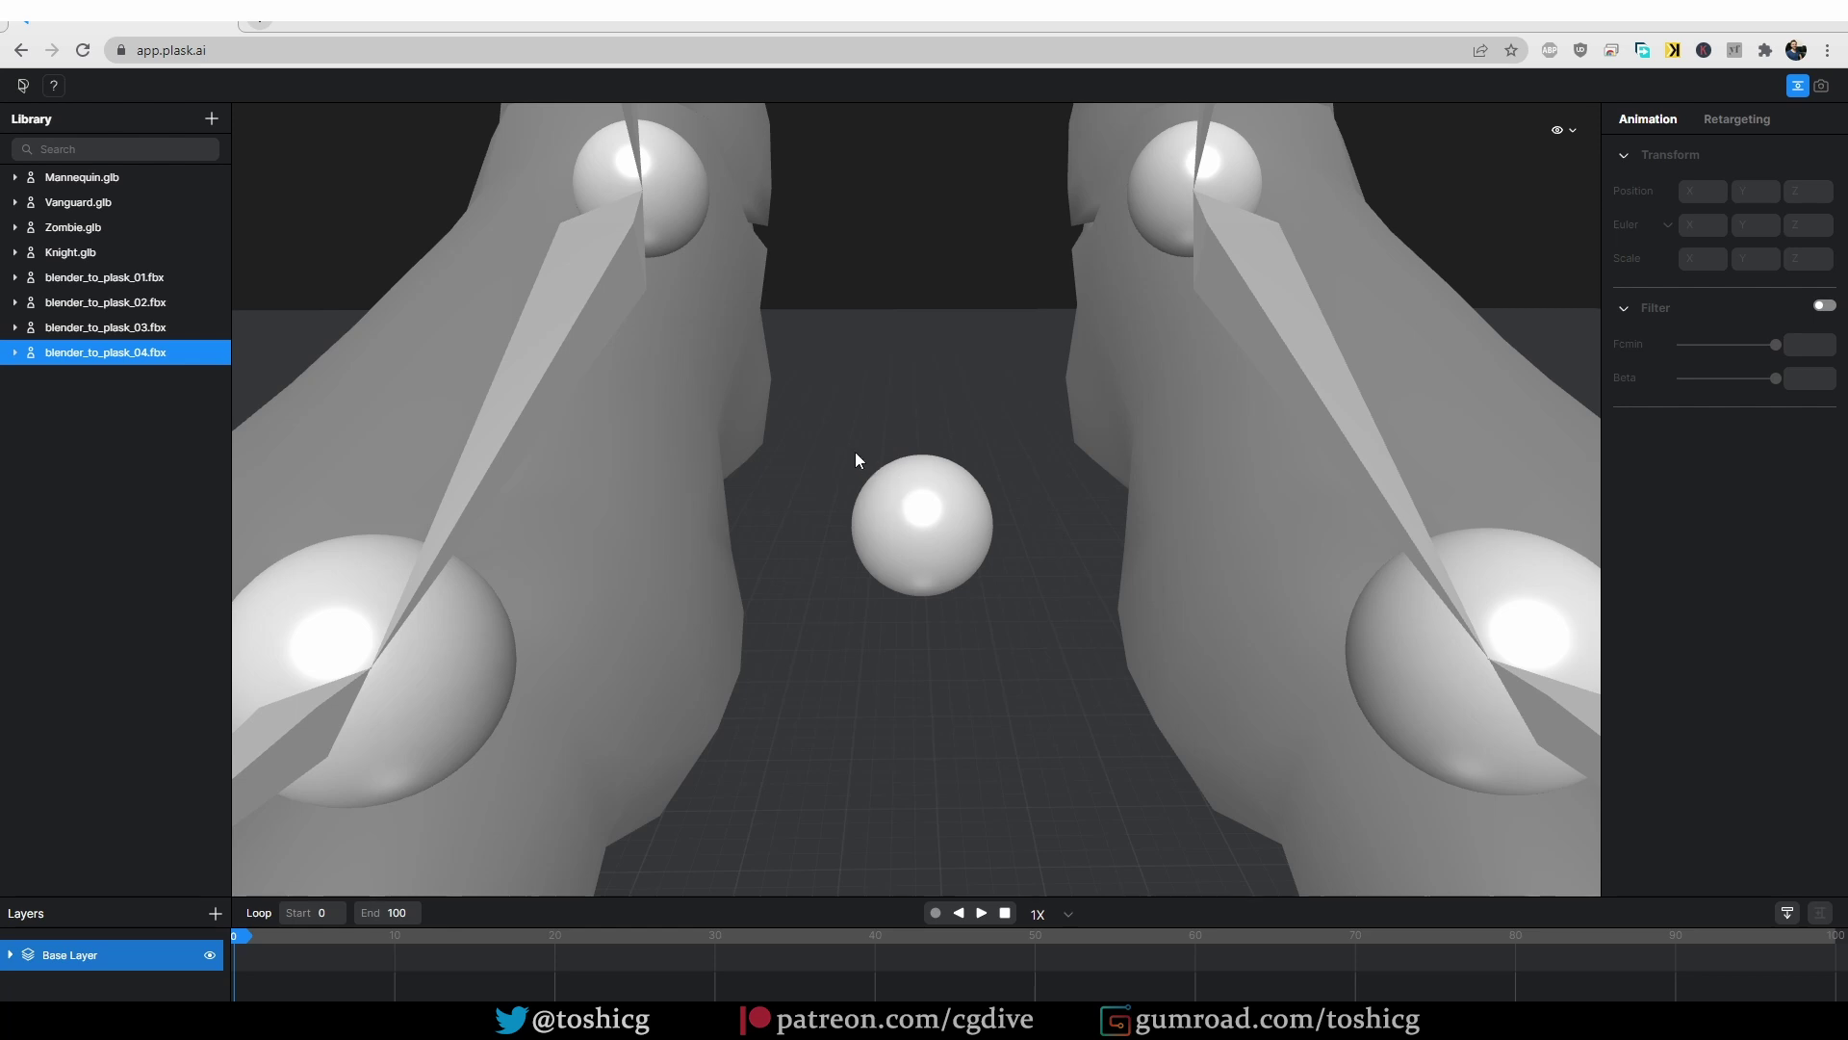
Step: Select the model's root joint and set its scale to 0.01 on X, Y and Z
click(921, 515)
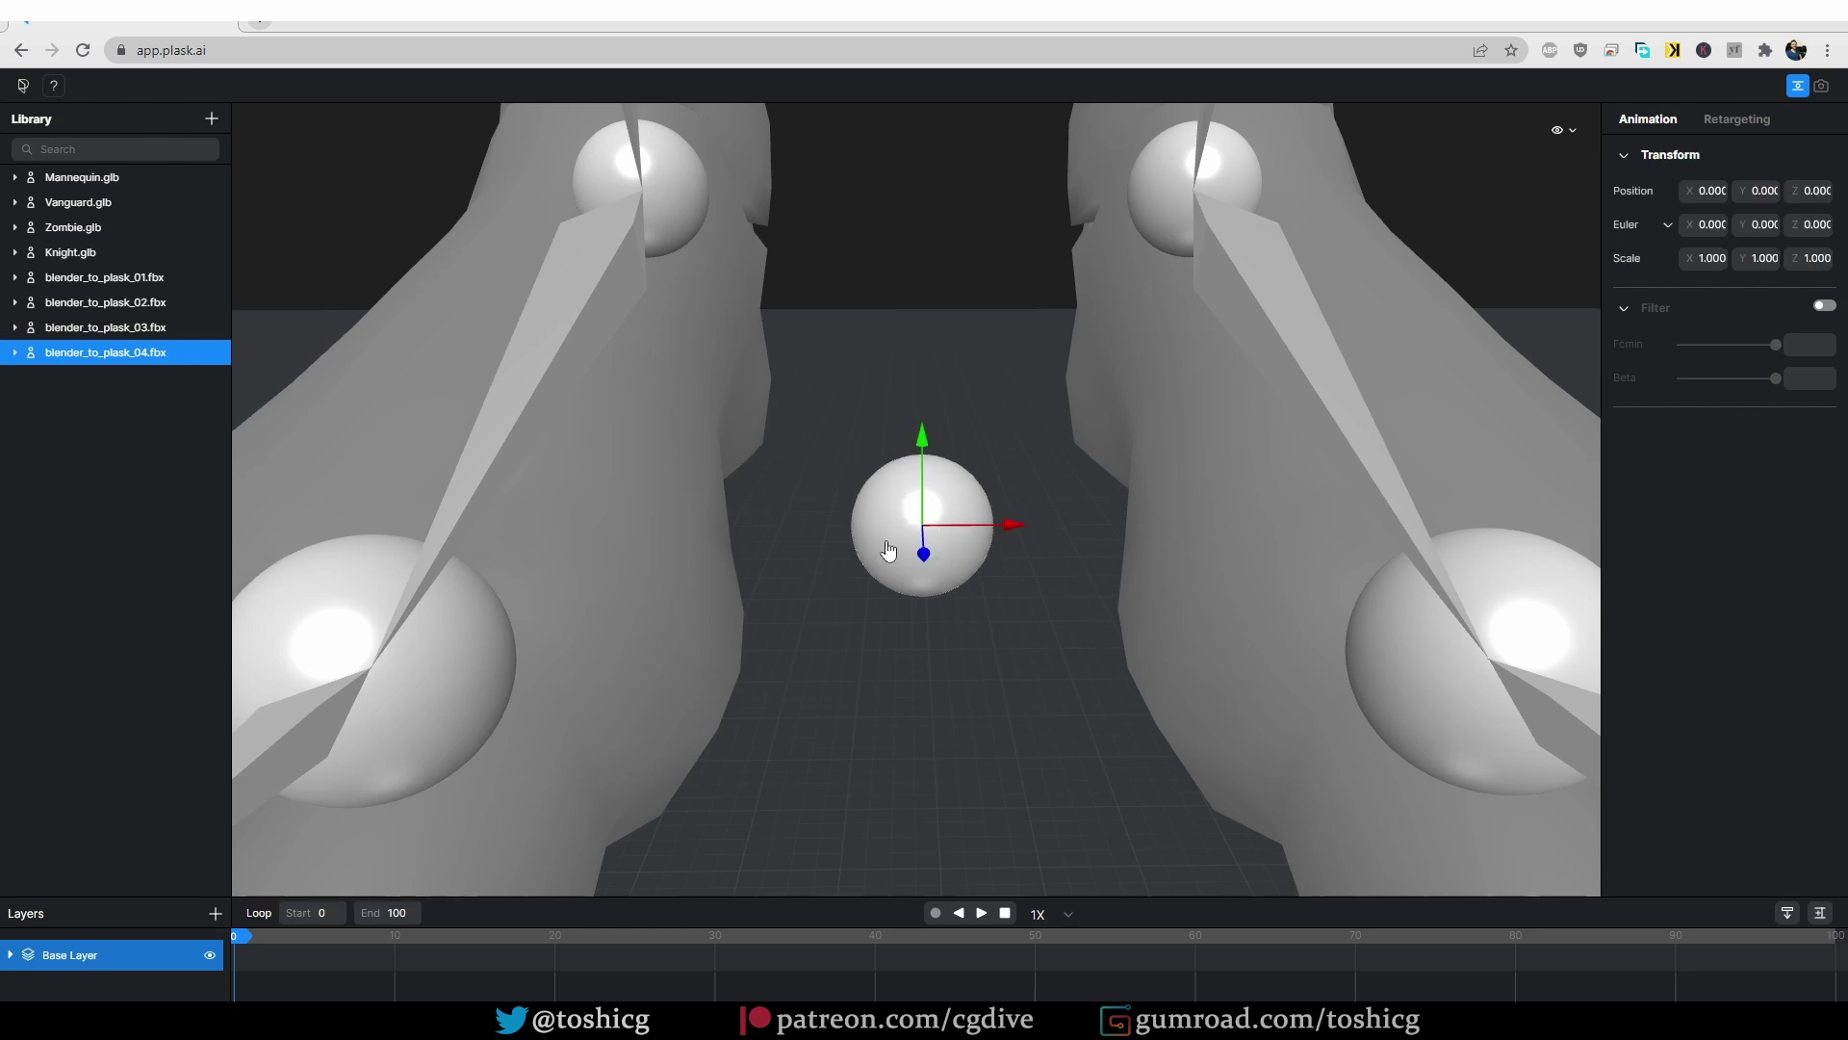
click(1712, 258)
text(.01)
key(Tab)
text(.01)
key(Tab)
text(.01)
key(Return)
scroll(1053, 586, up, 10)
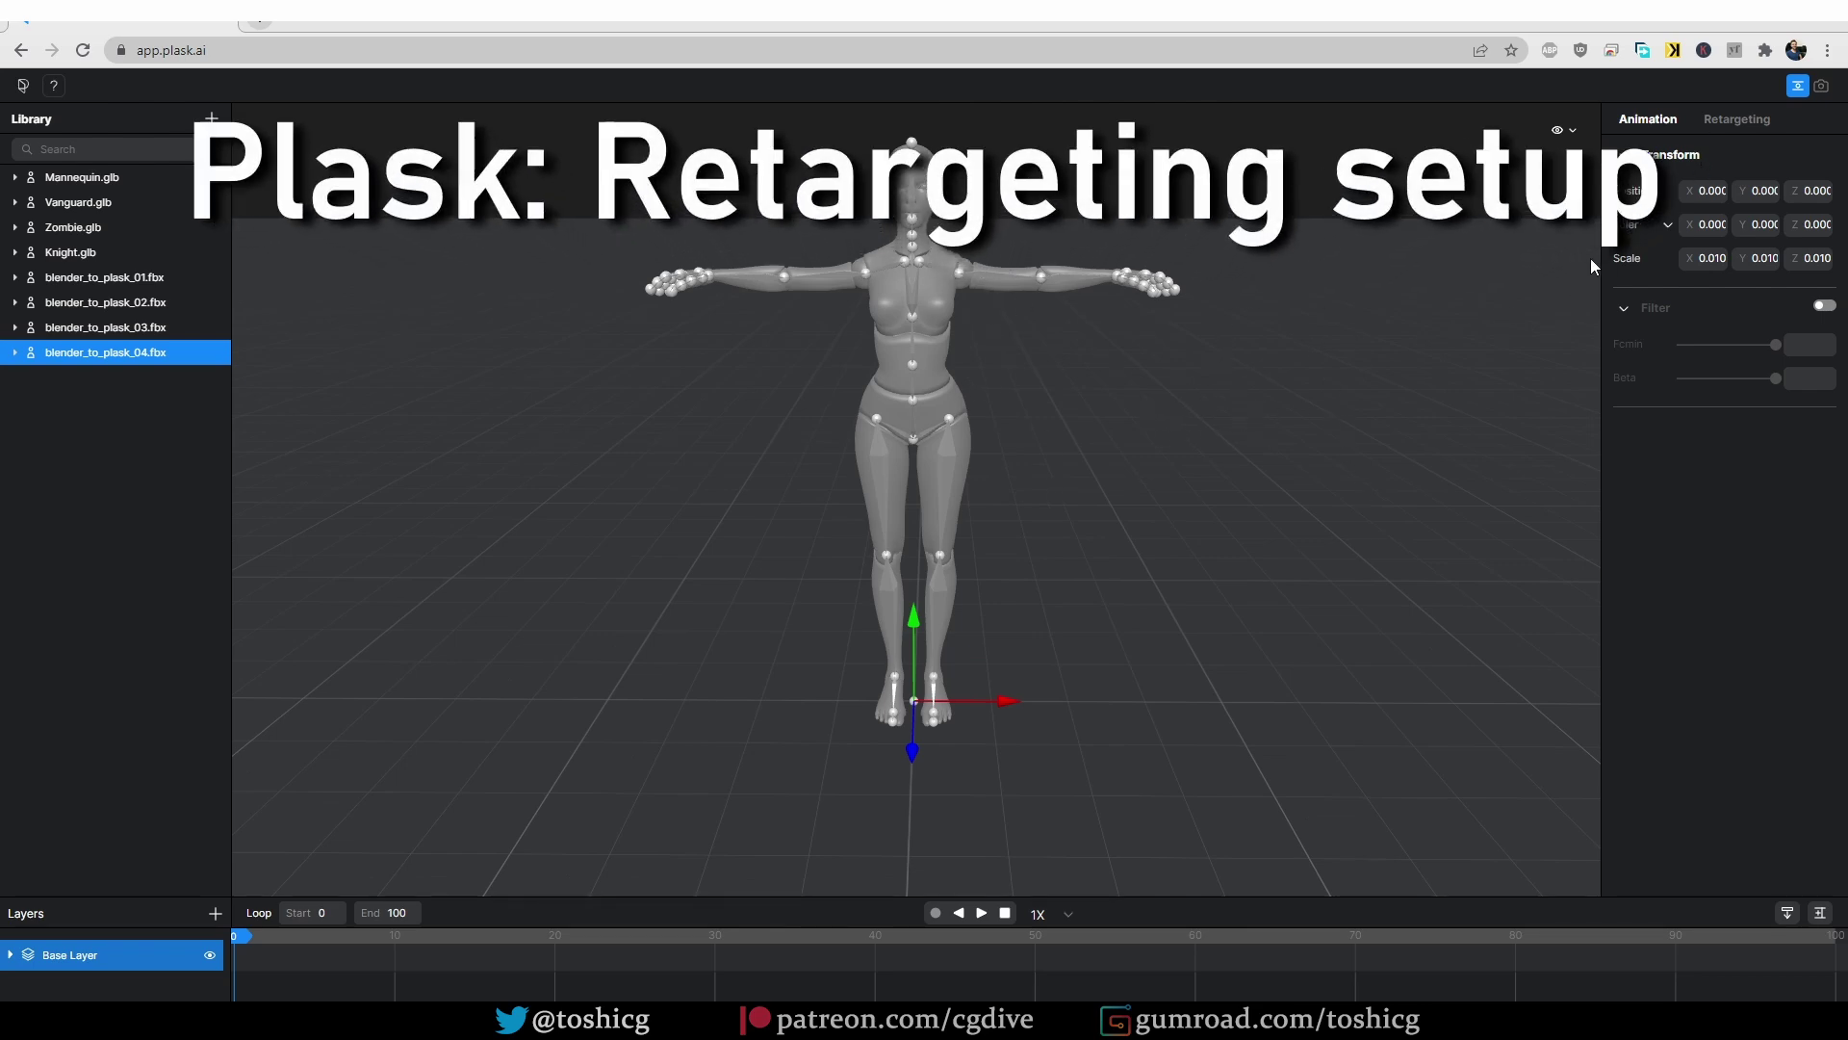
Step: Open the retargeting setup, check the hips mapping, and change the target of the spine source to spine.001
click(1741, 122)
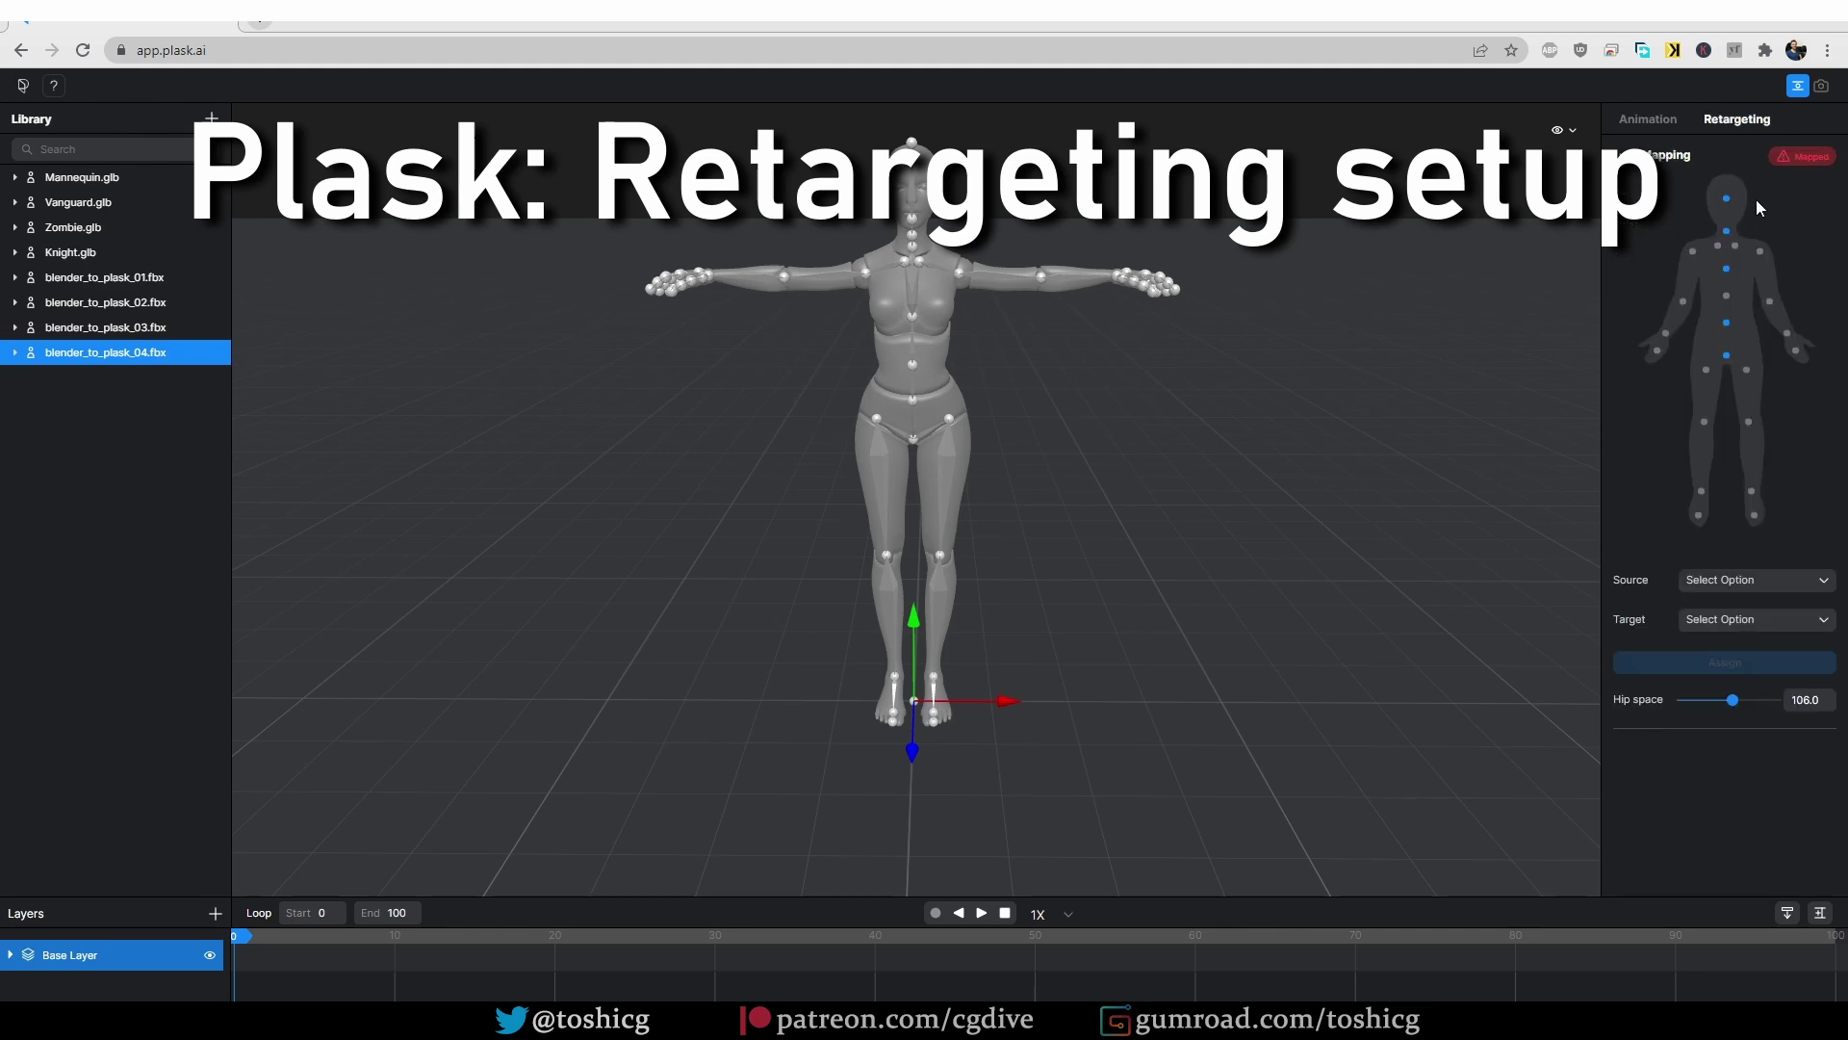
click(1727, 357)
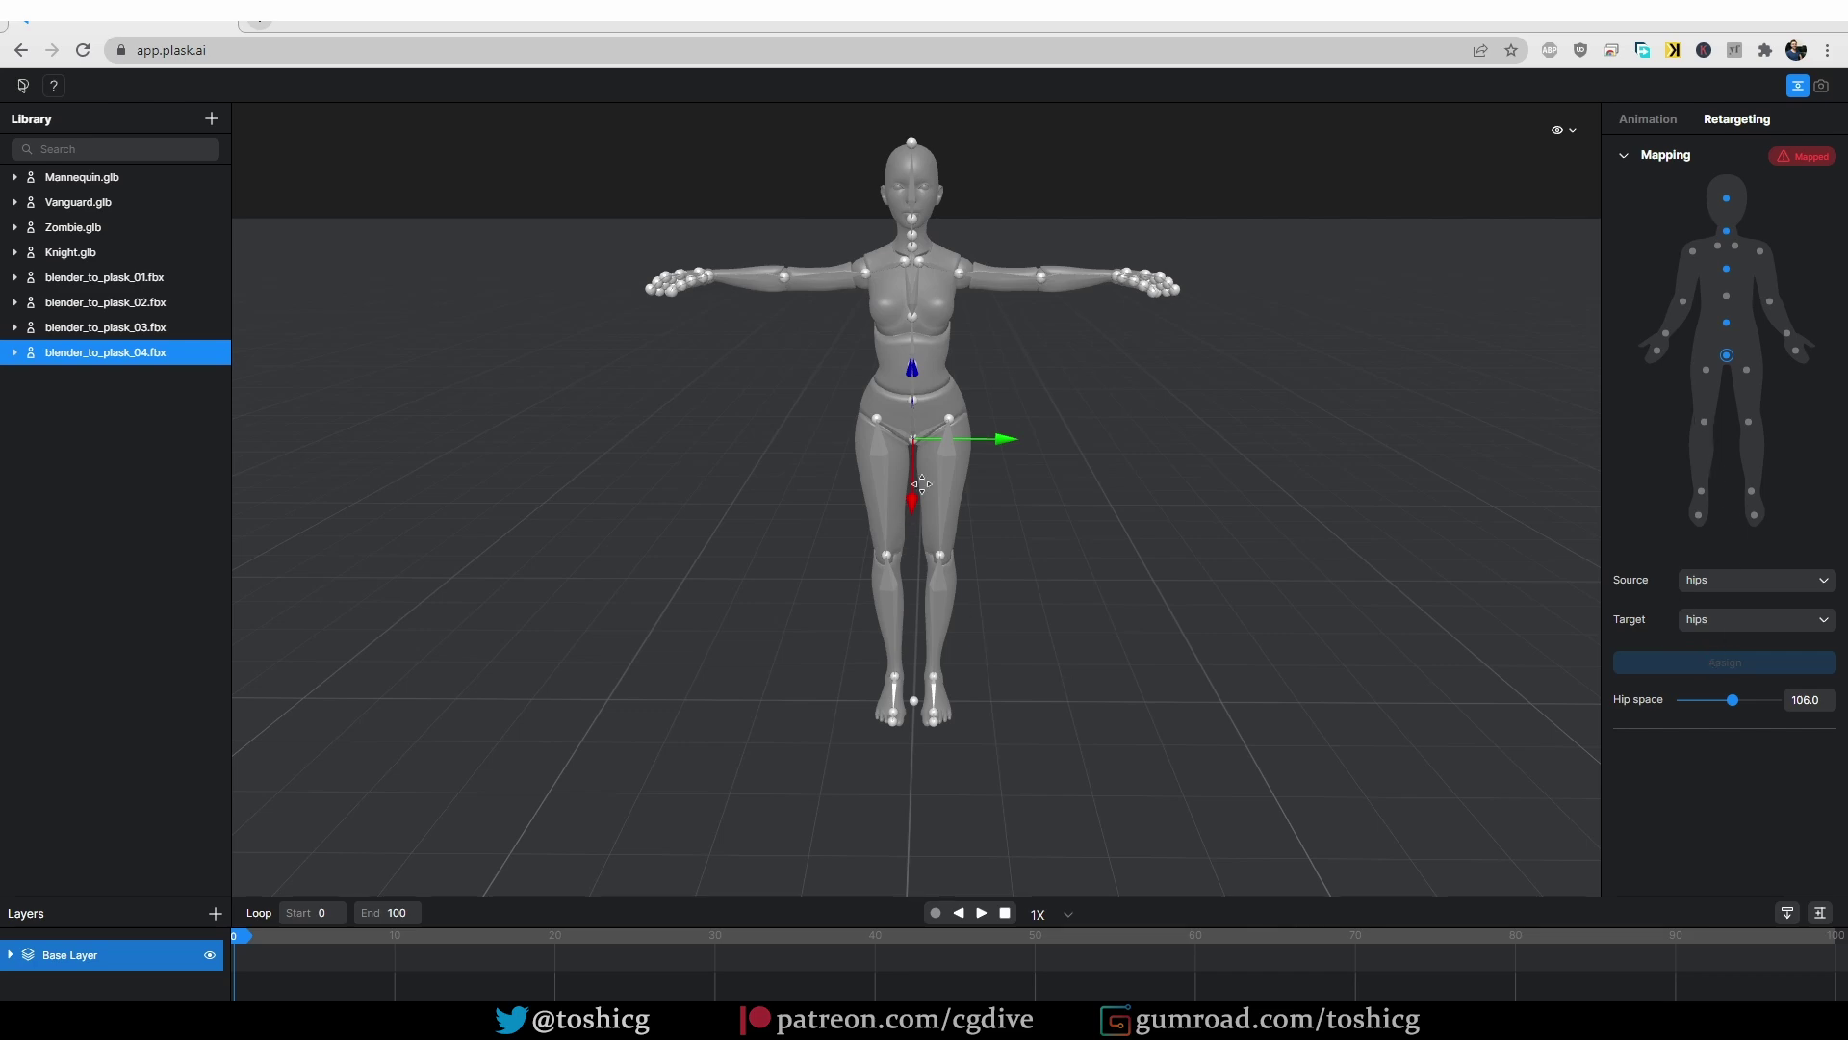
click(1726, 324)
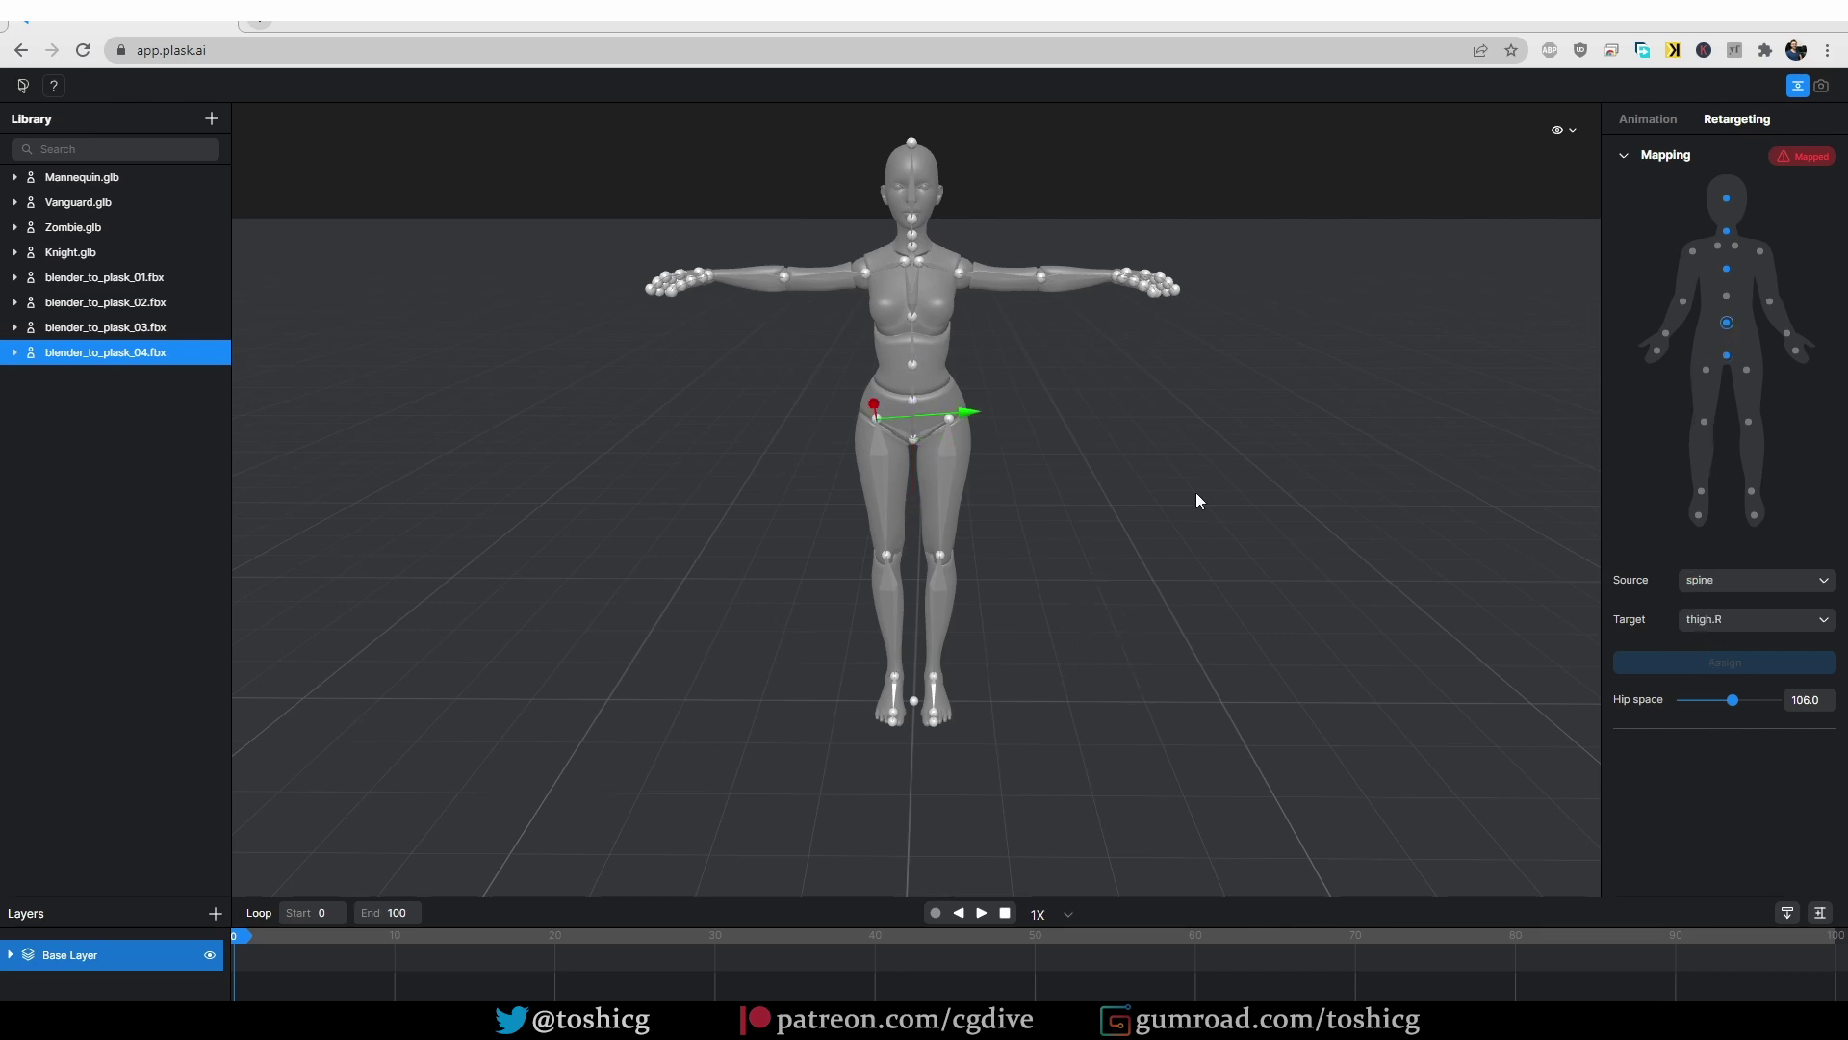
click(912, 398)
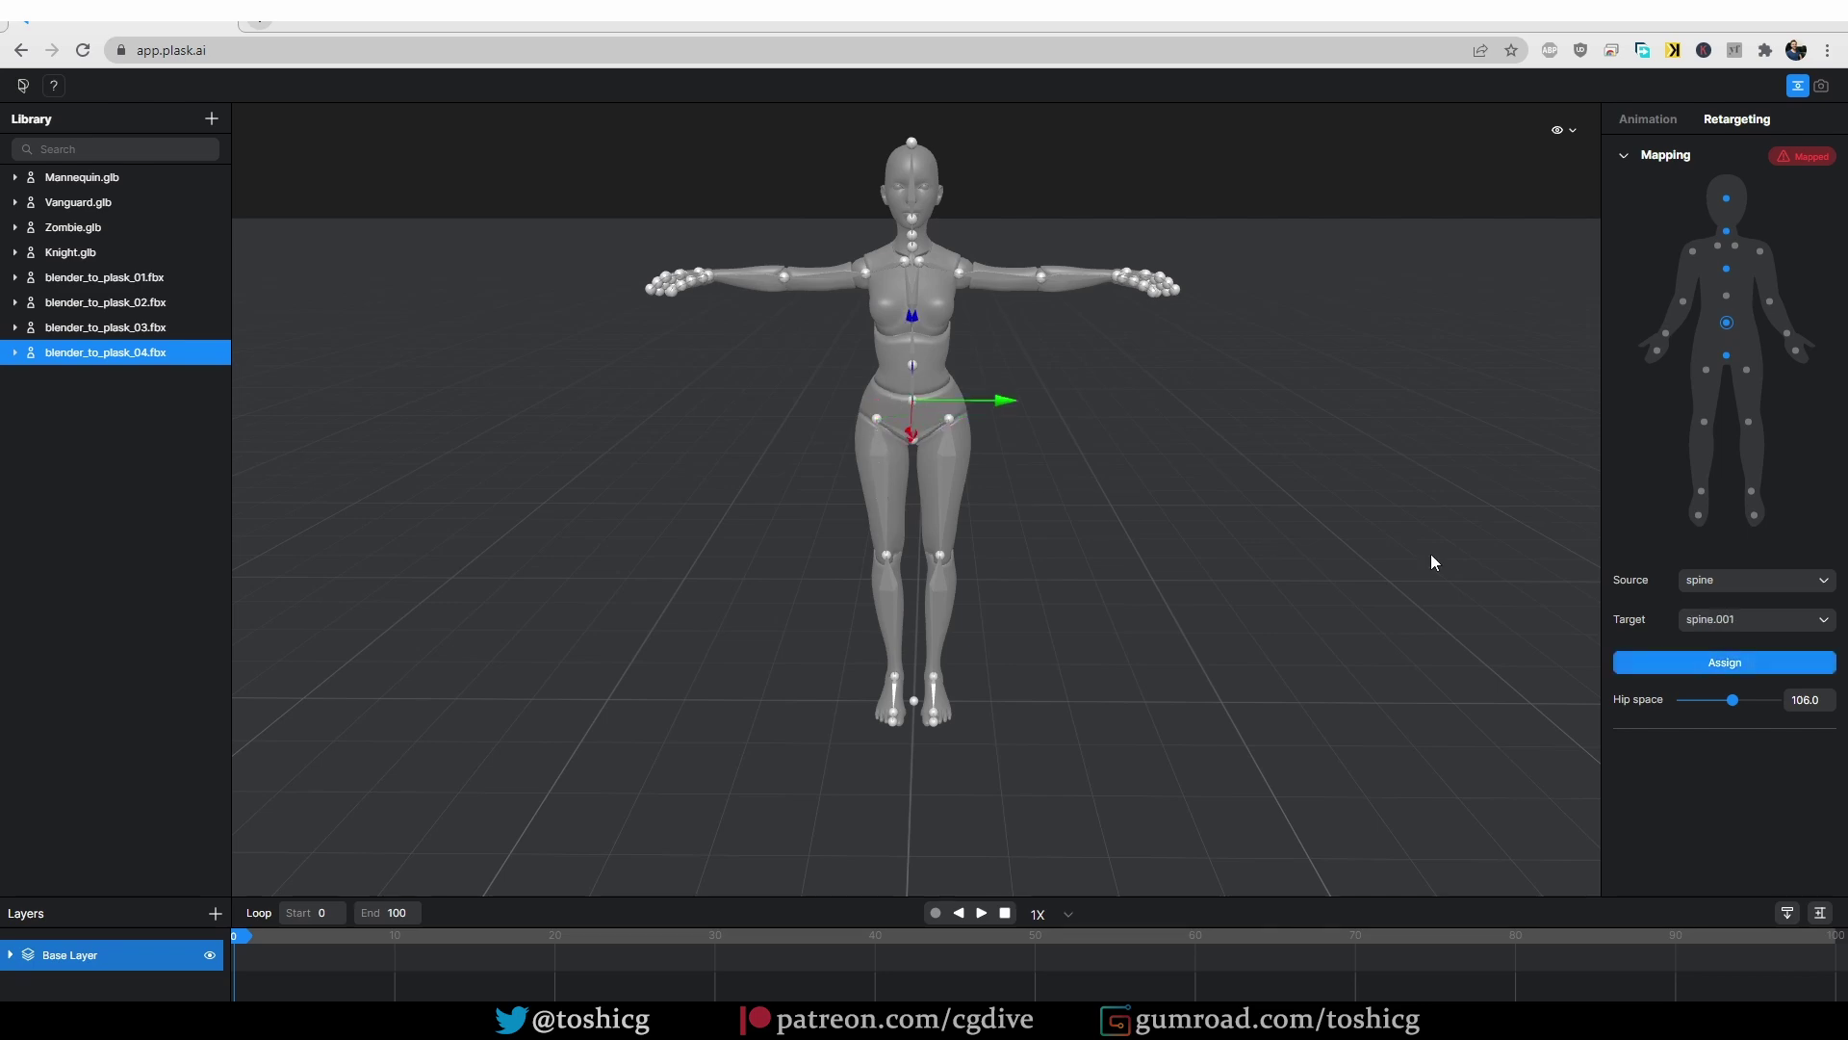
click(1778, 674)
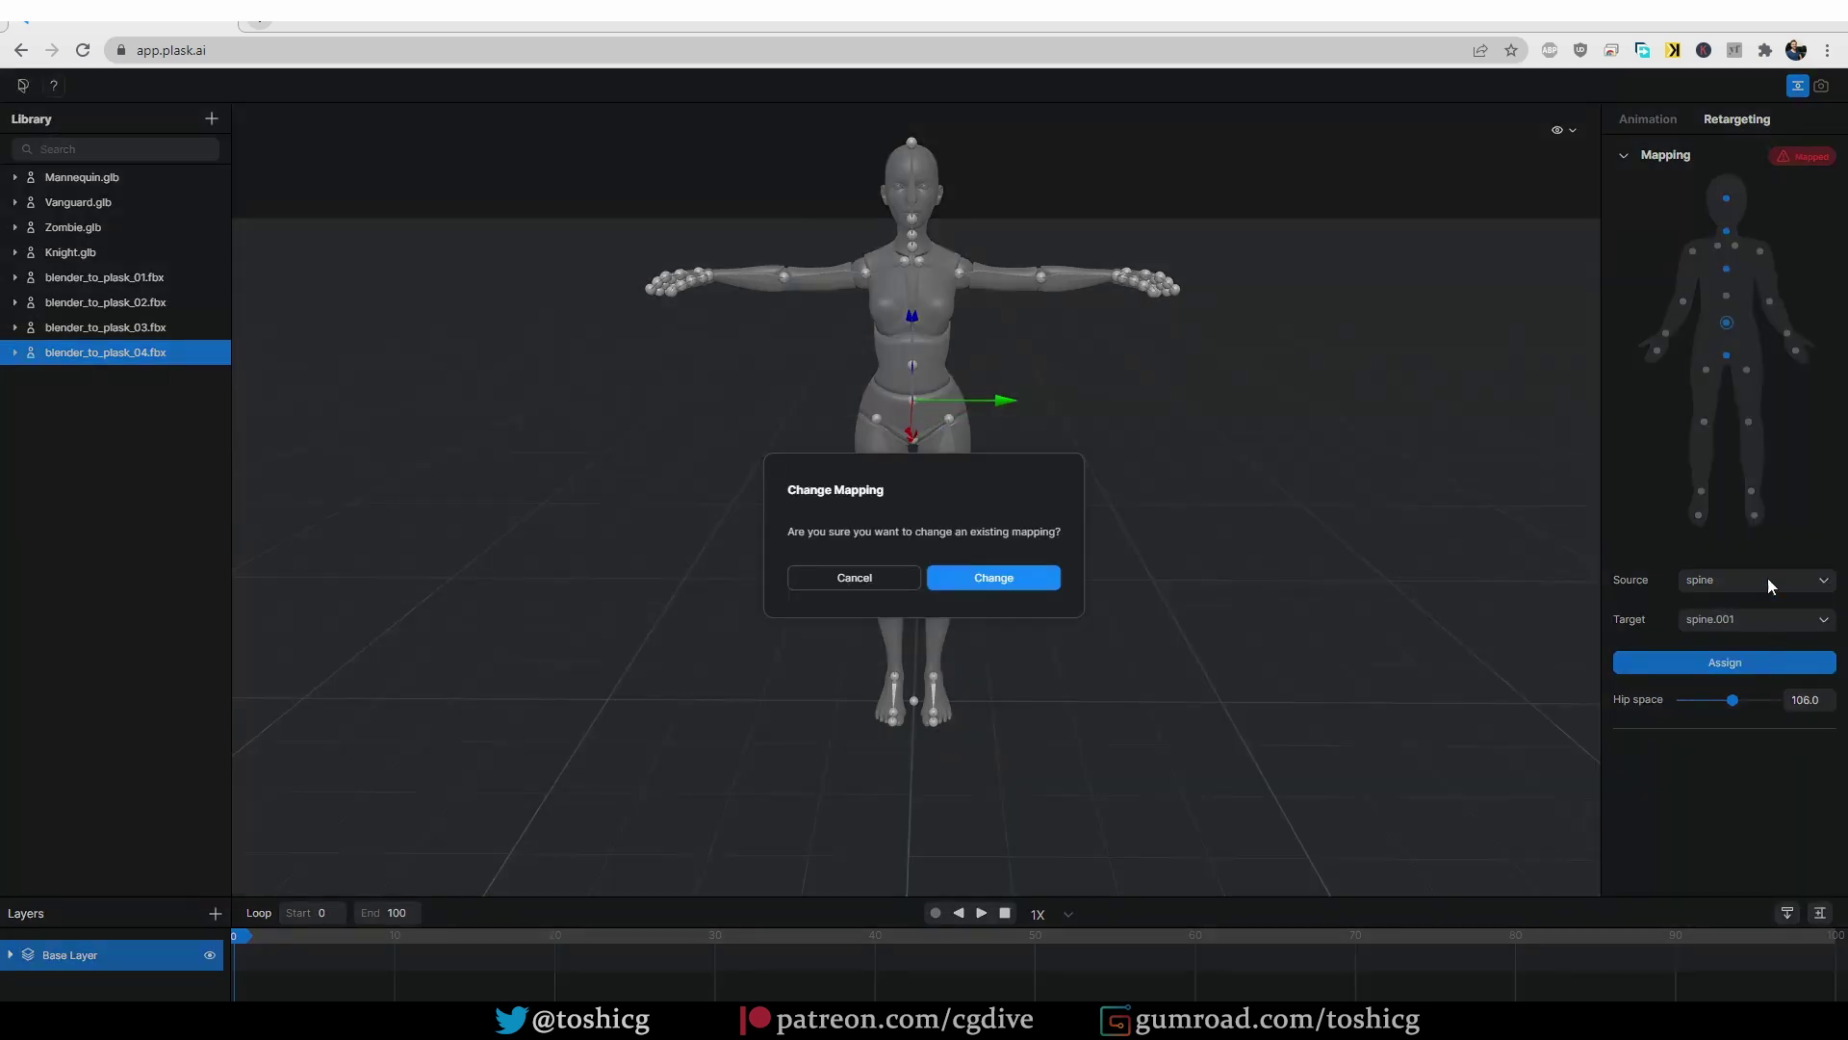
click(988, 580)
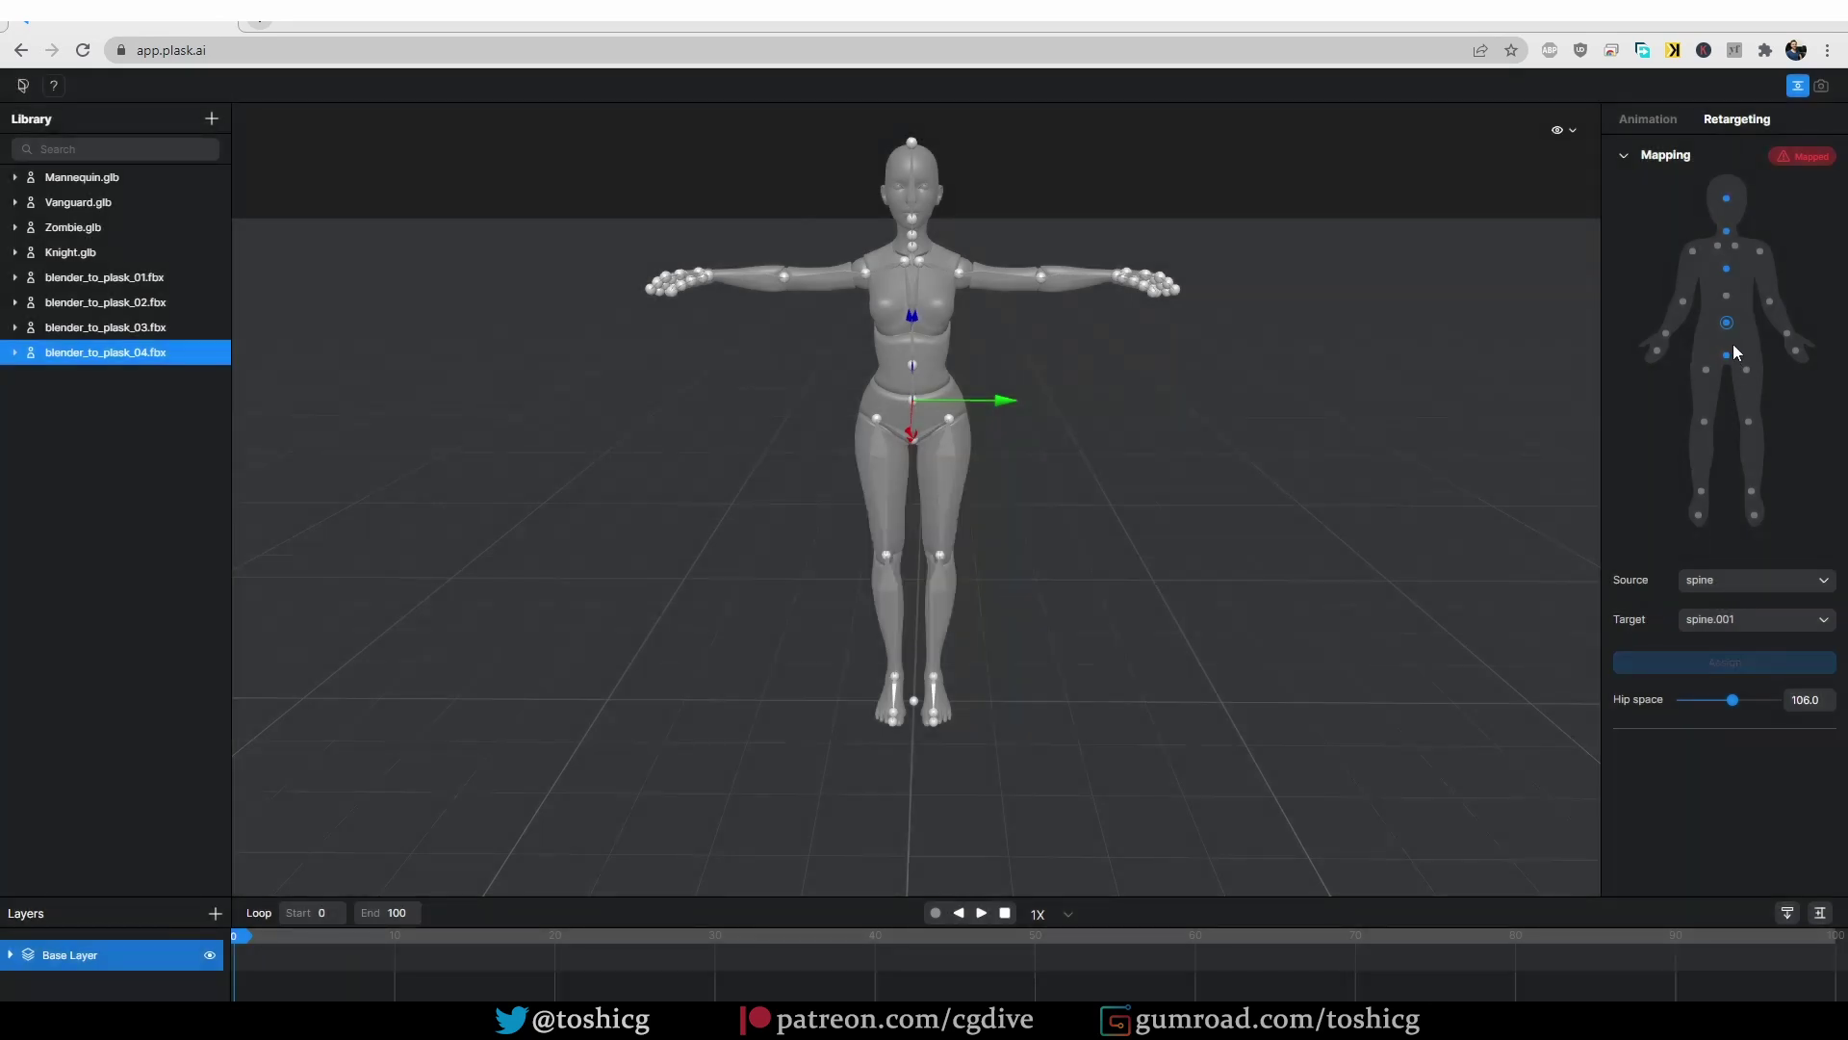
Step: Map the remaining spine points above the lower spine to the model's successive spine joints
click(1727, 298)
click(1733, 659)
scroll(946, 256, up, 3)
right_click(1063, 265)
click(1062, 302)
scroll(1043, 385, up, 4)
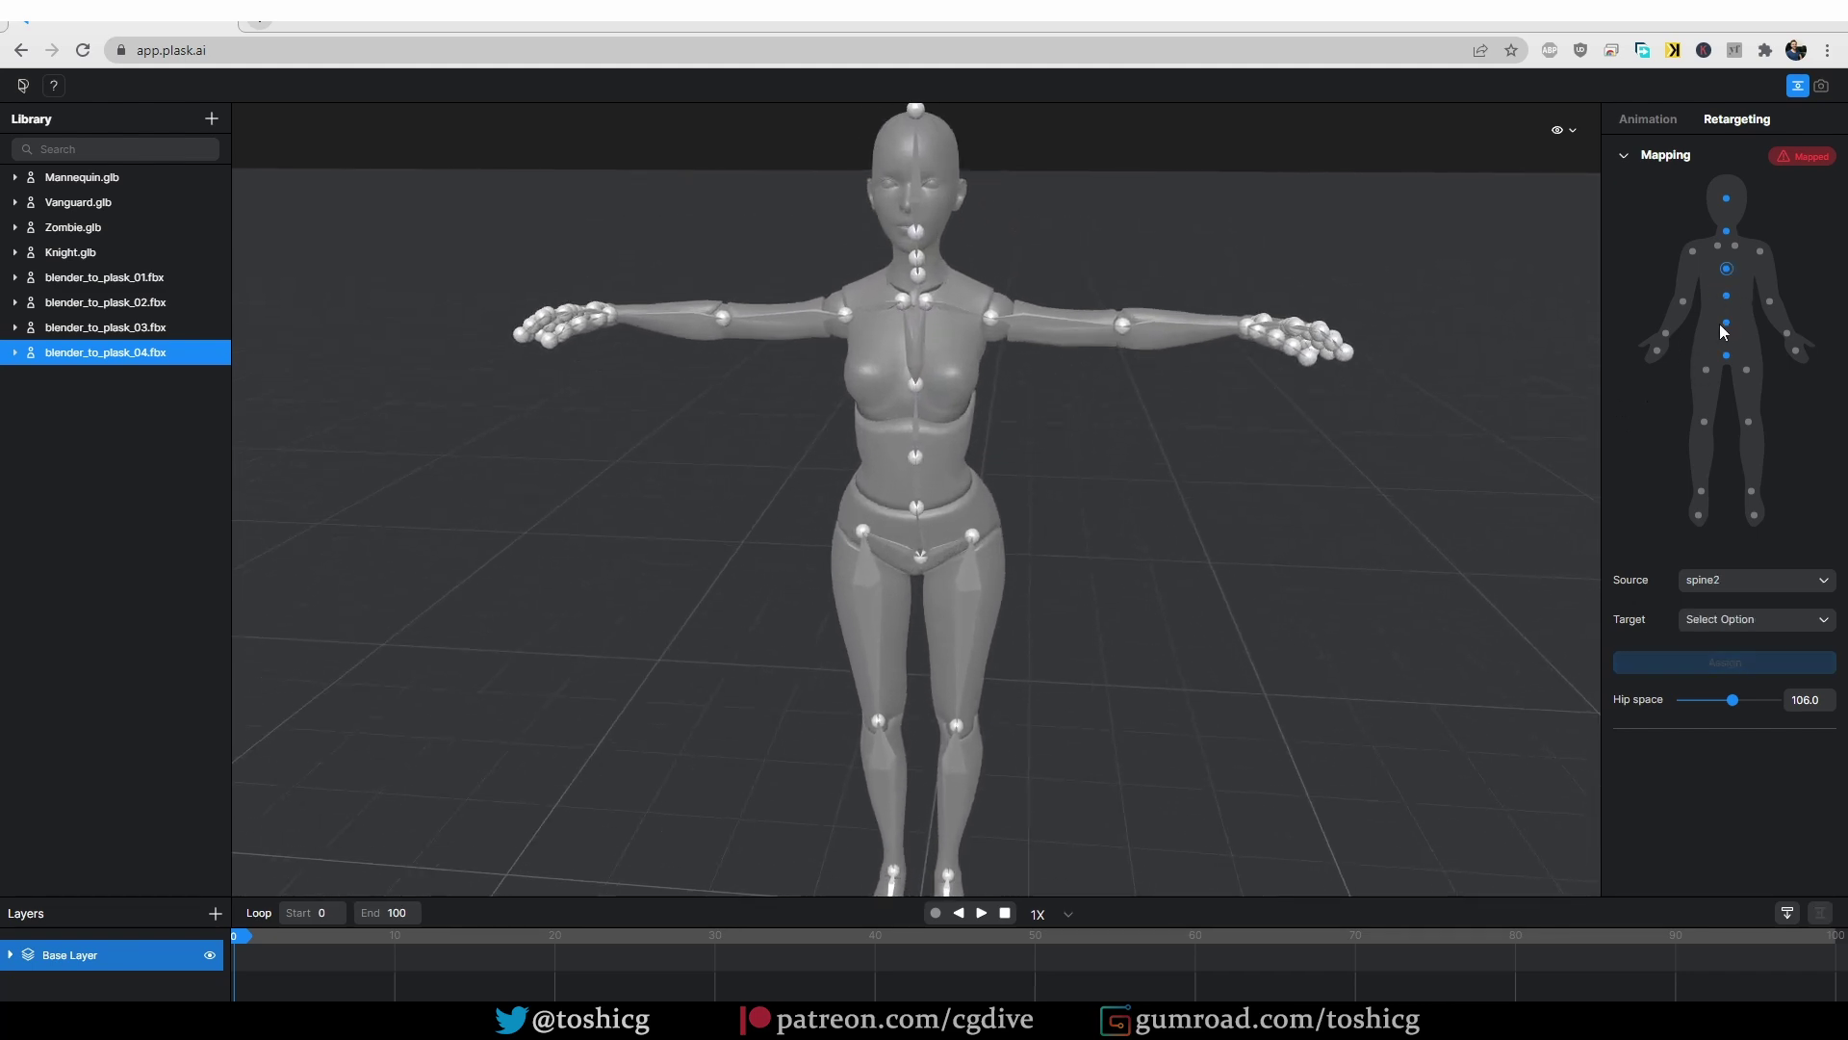
Step: Map the left shoulder, upper arm, forearm and hand to the matching left joints, including forearm.L and hand.L
click(1735, 246)
click(968, 319)
click(1147, 345)
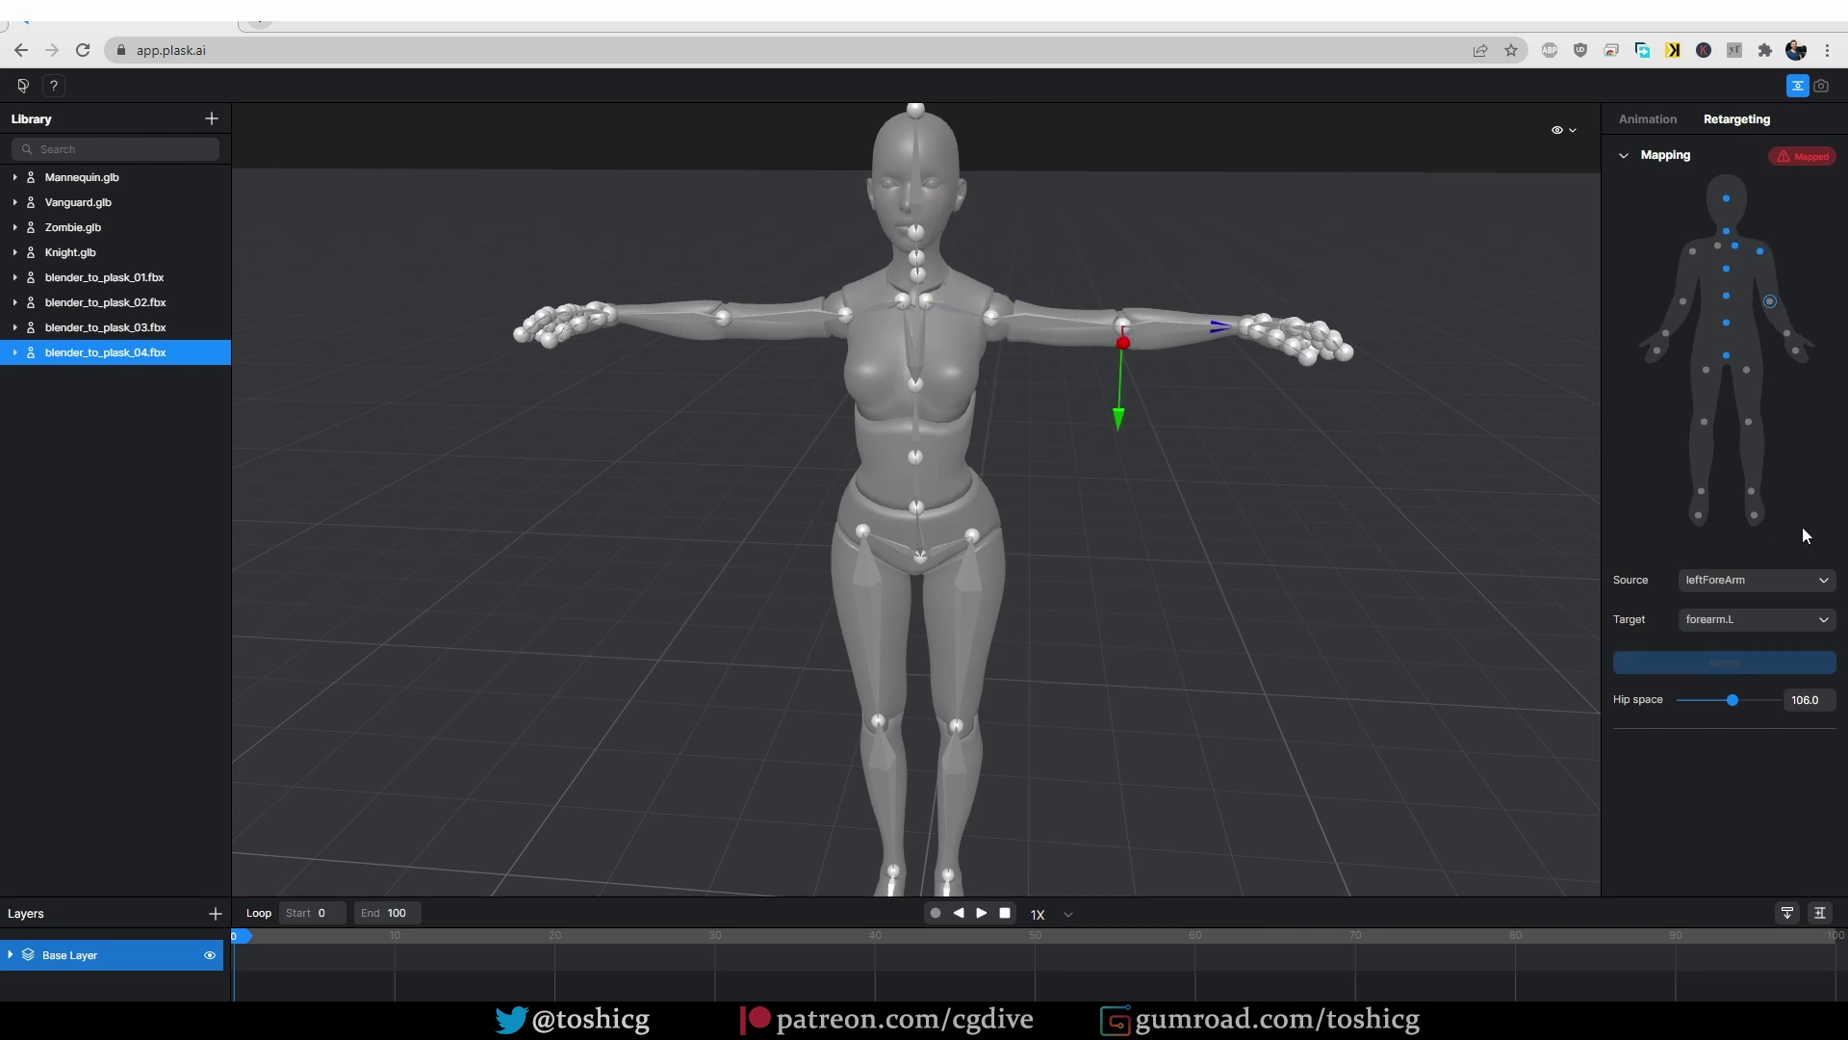
drag(1241, 337, 1242, 433)
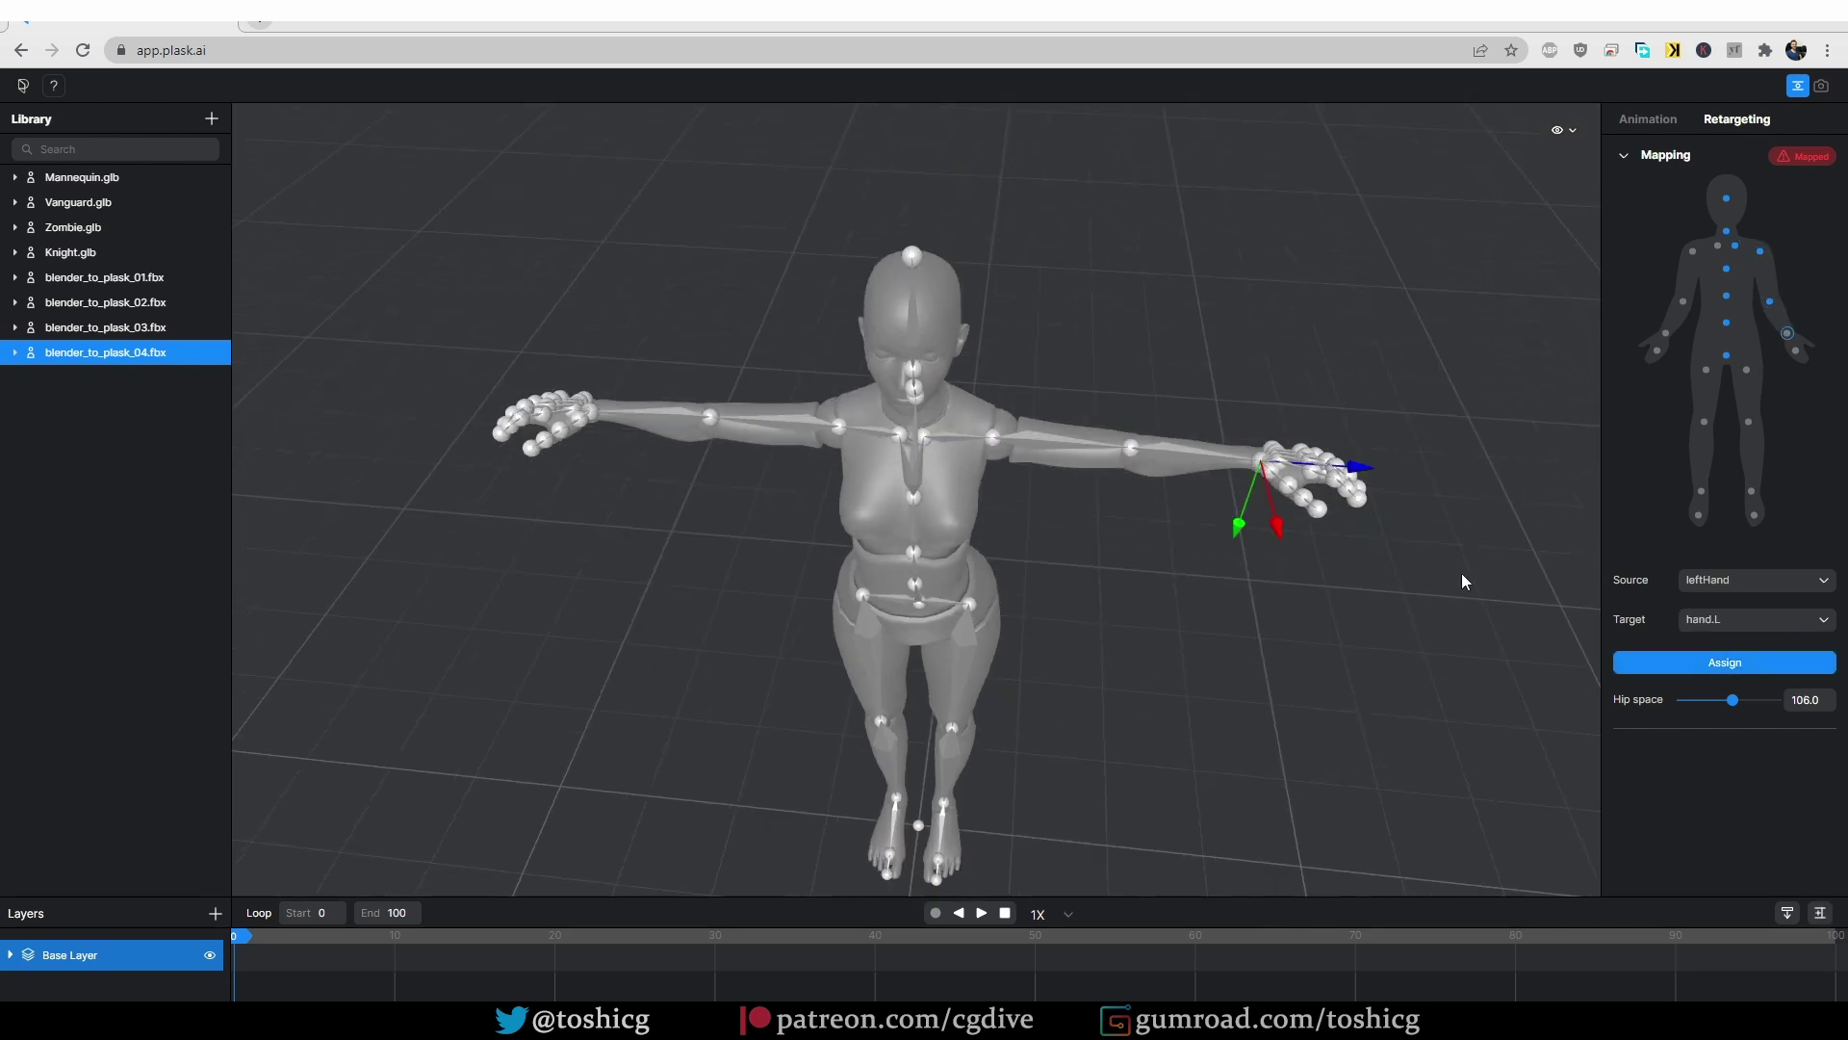
Step: Map the right shoulder, upper arm, forearm and hand to the model's matching right arm joints
click(1717, 246)
drag(992, 597, 991, 447)
click(1682, 301)
click(1665, 333)
Step: Map the neck point to spine.004 and the head source to the head joint
scroll(1018, 316, up, 2)
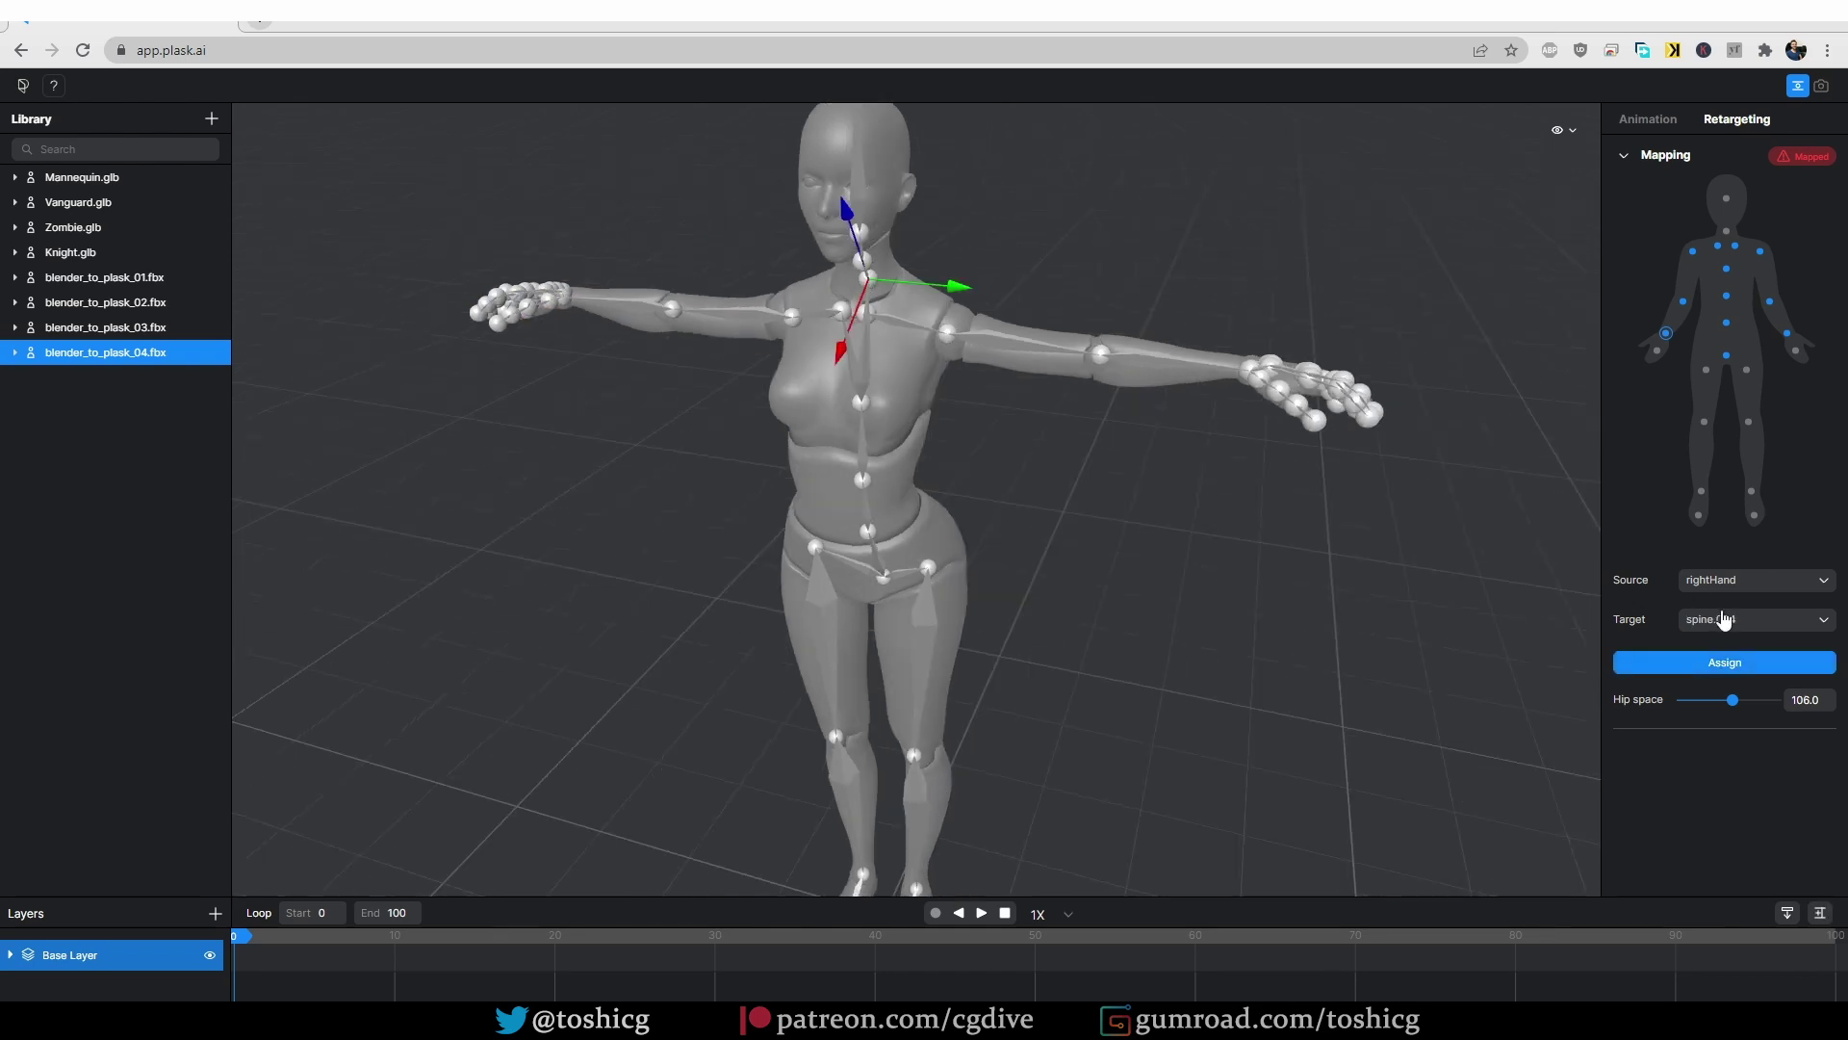
click(1771, 664)
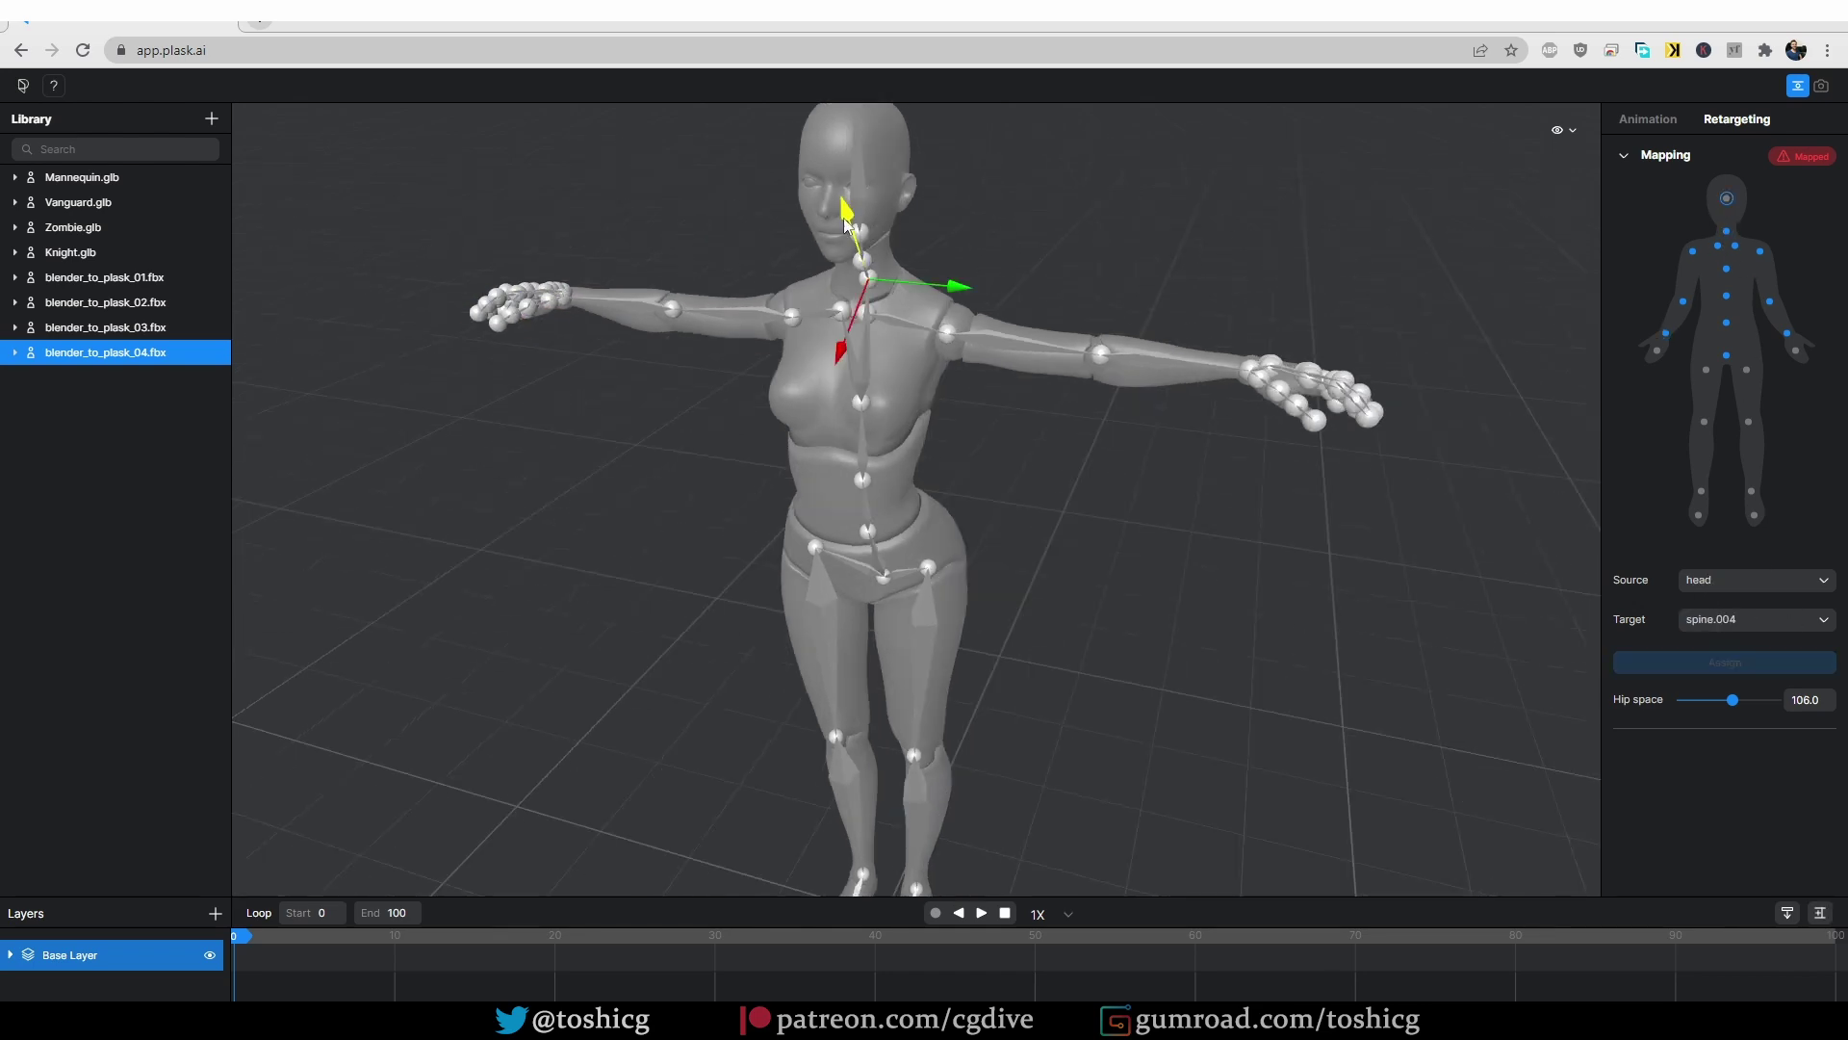
click(1792, 663)
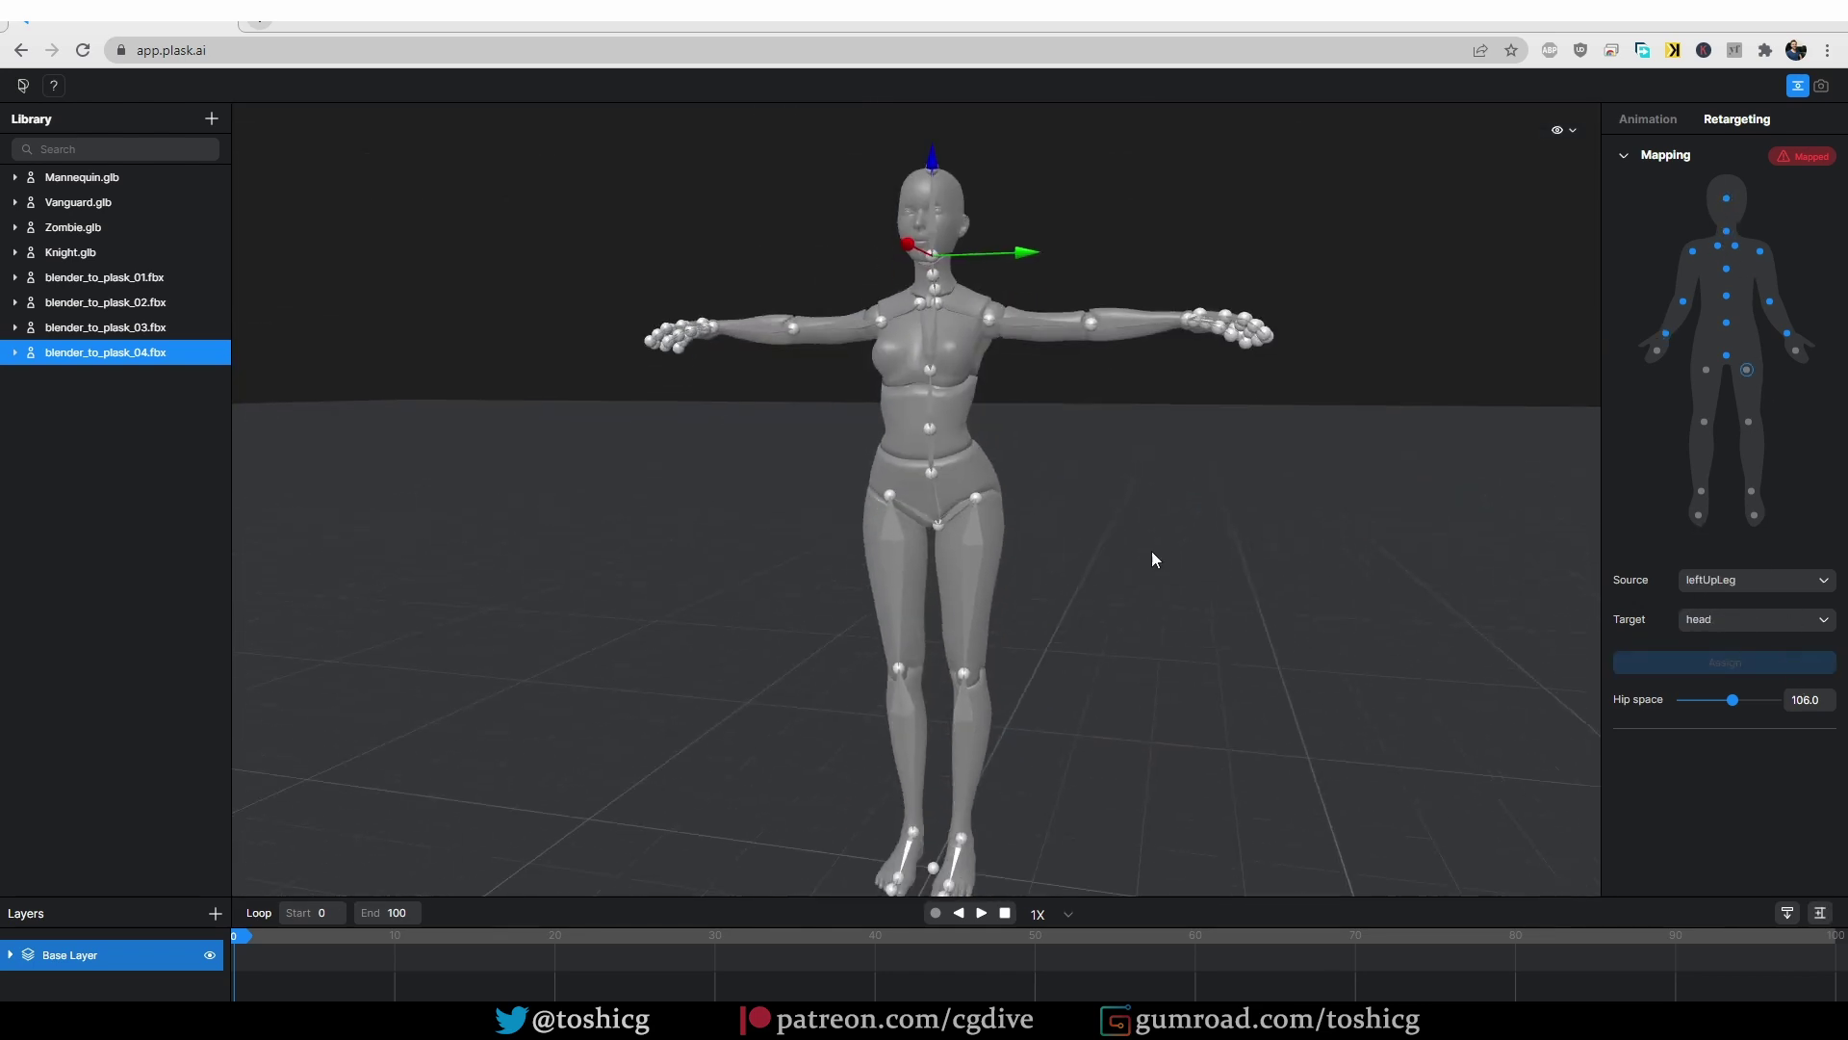
Step: Map the left upper leg, lower leg, foot and toe base to the matching left leg joints
click(978, 458)
click(1724, 663)
click(965, 635)
click(962, 801)
click(947, 846)
click(1725, 663)
Step: Map the right upper leg, lower leg, foot and toe base to the right leg joints, ending with foot.R and toe.R
click(891, 456)
click(1725, 664)
click(900, 632)
click(1724, 663)
click(914, 798)
click(1724, 663)
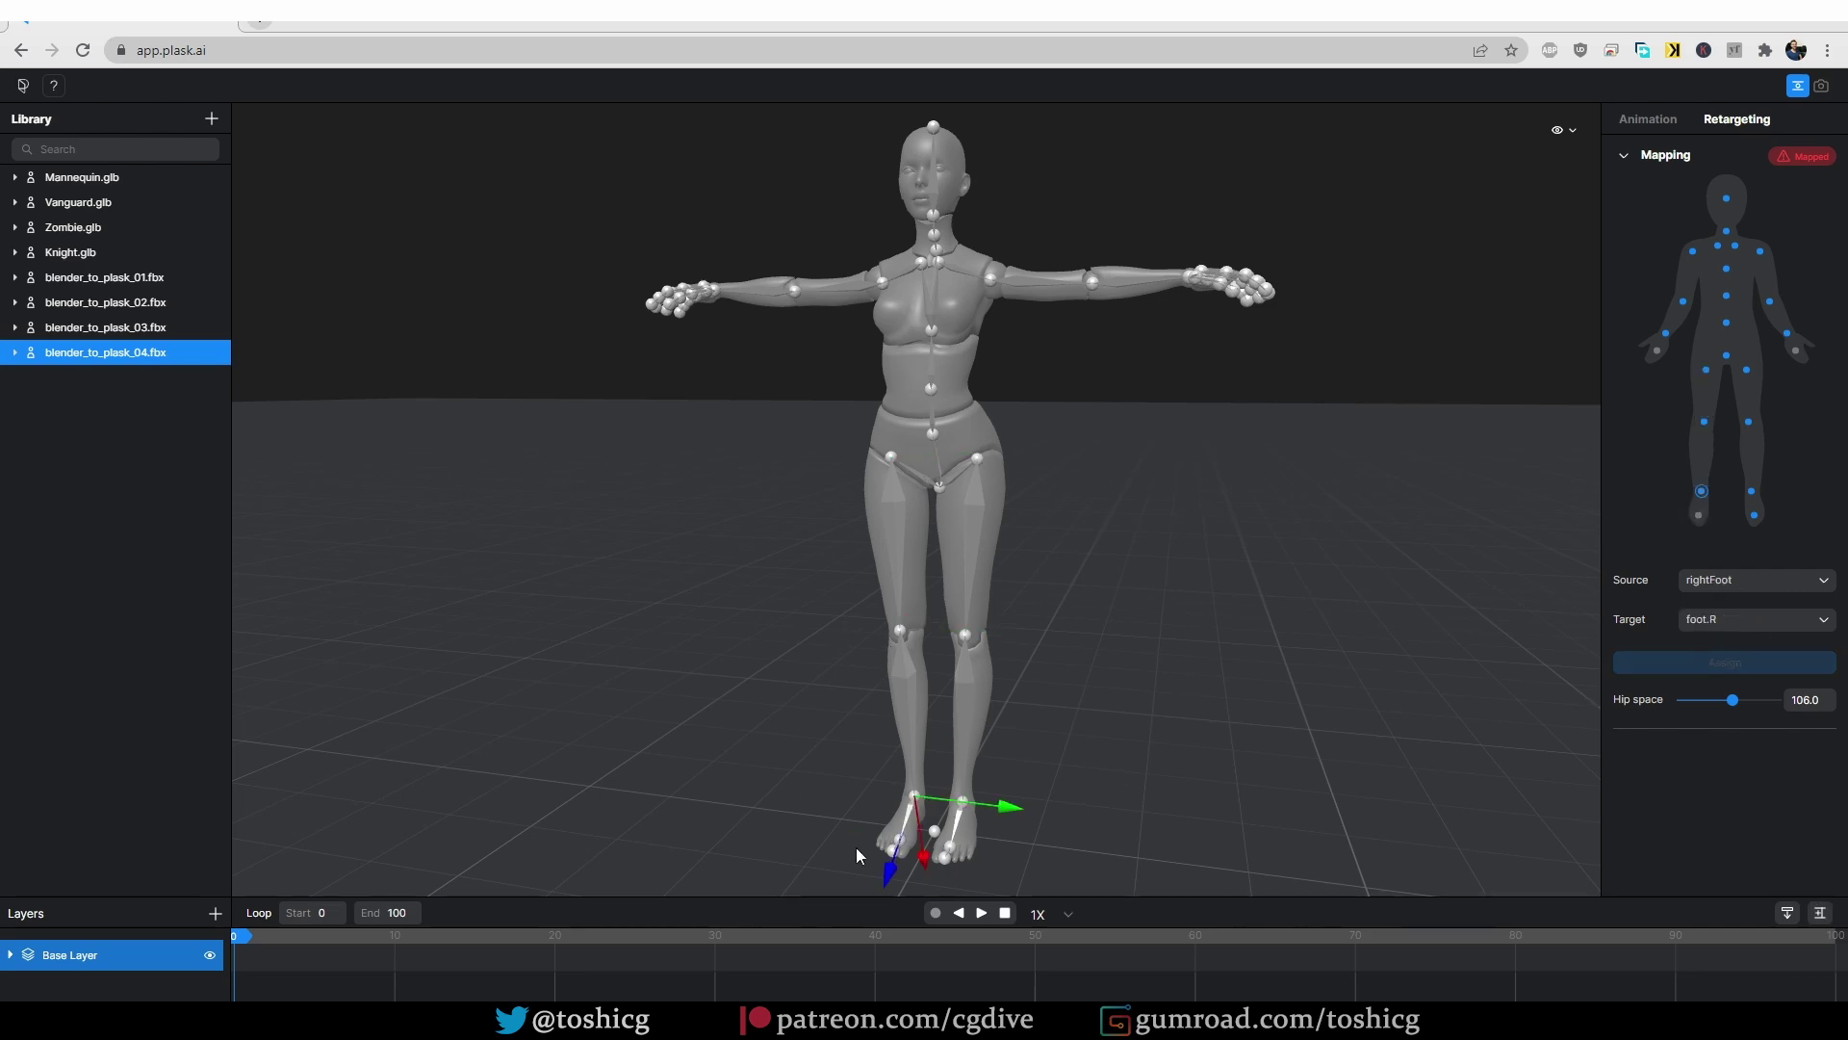
click(895, 844)
click(1723, 668)
Step: Select the leftHandIndex1 source and assign none as its target
drag(1540, 606, 1342, 564)
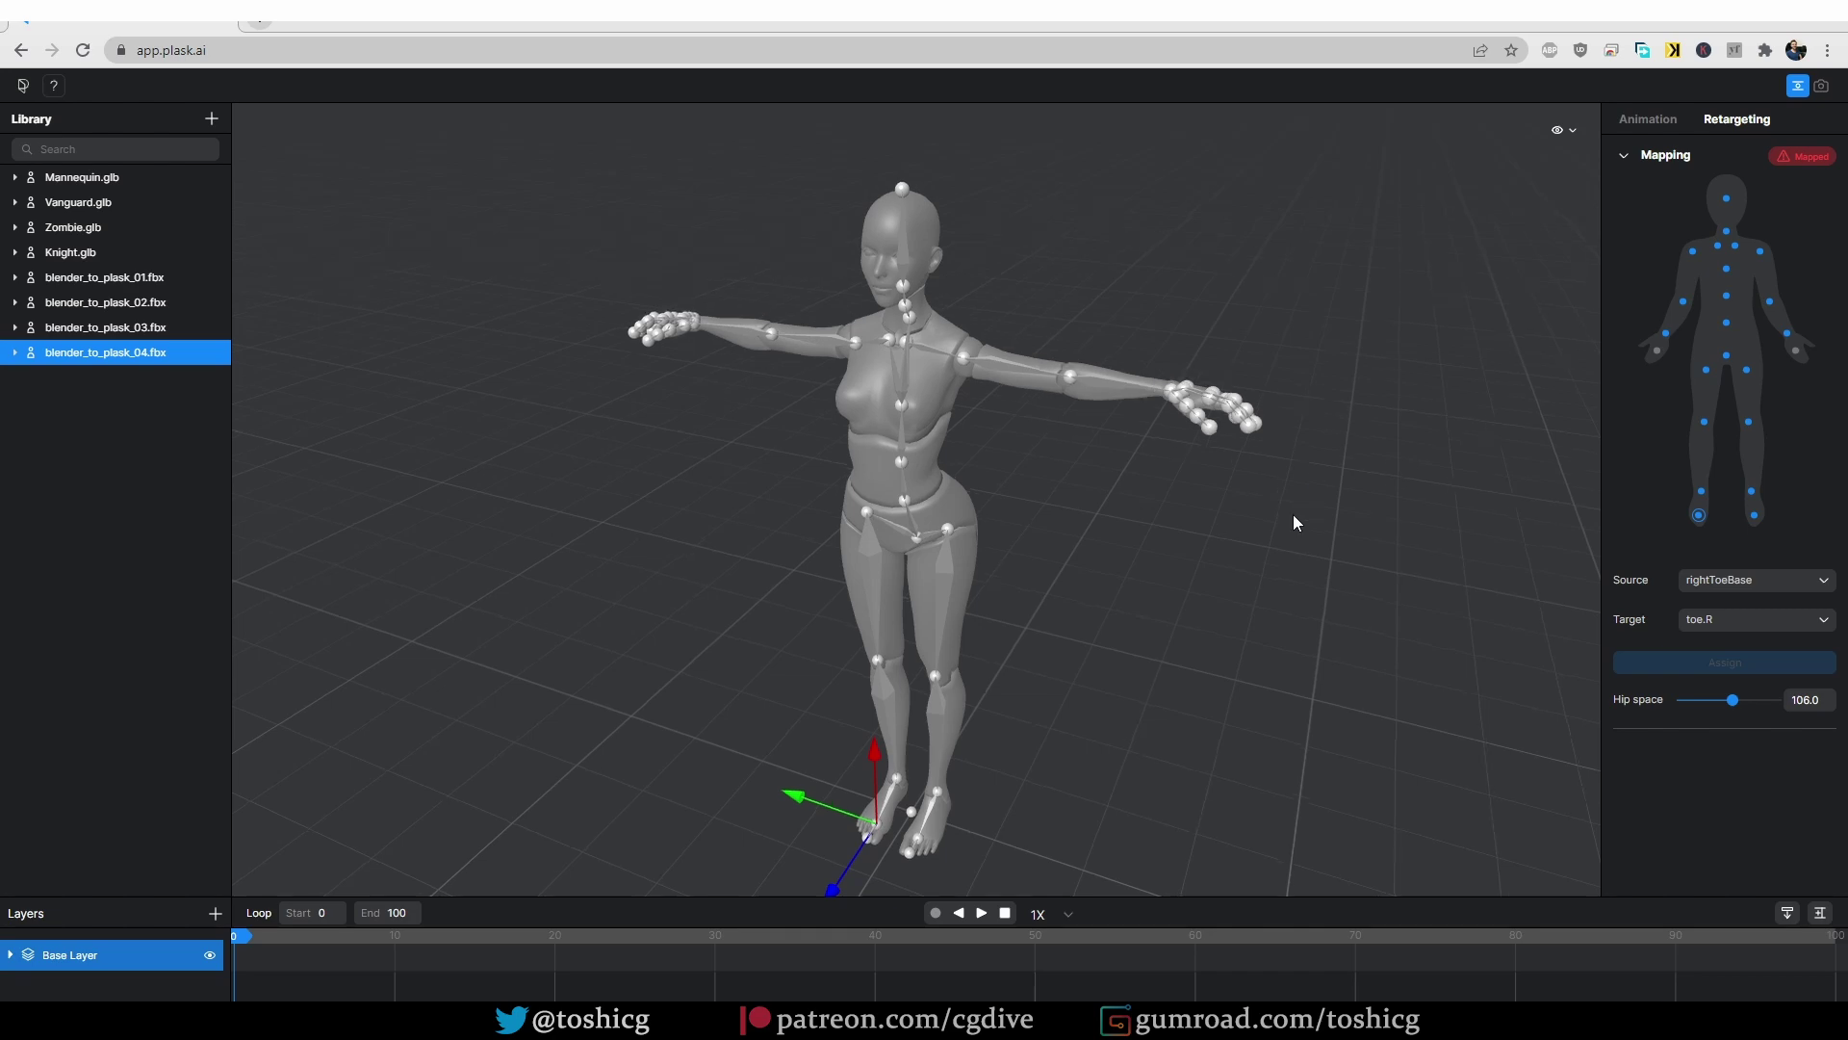
drag(1303, 500, 1212, 568)
click(1796, 350)
scroll(1185, 576, up, 10)
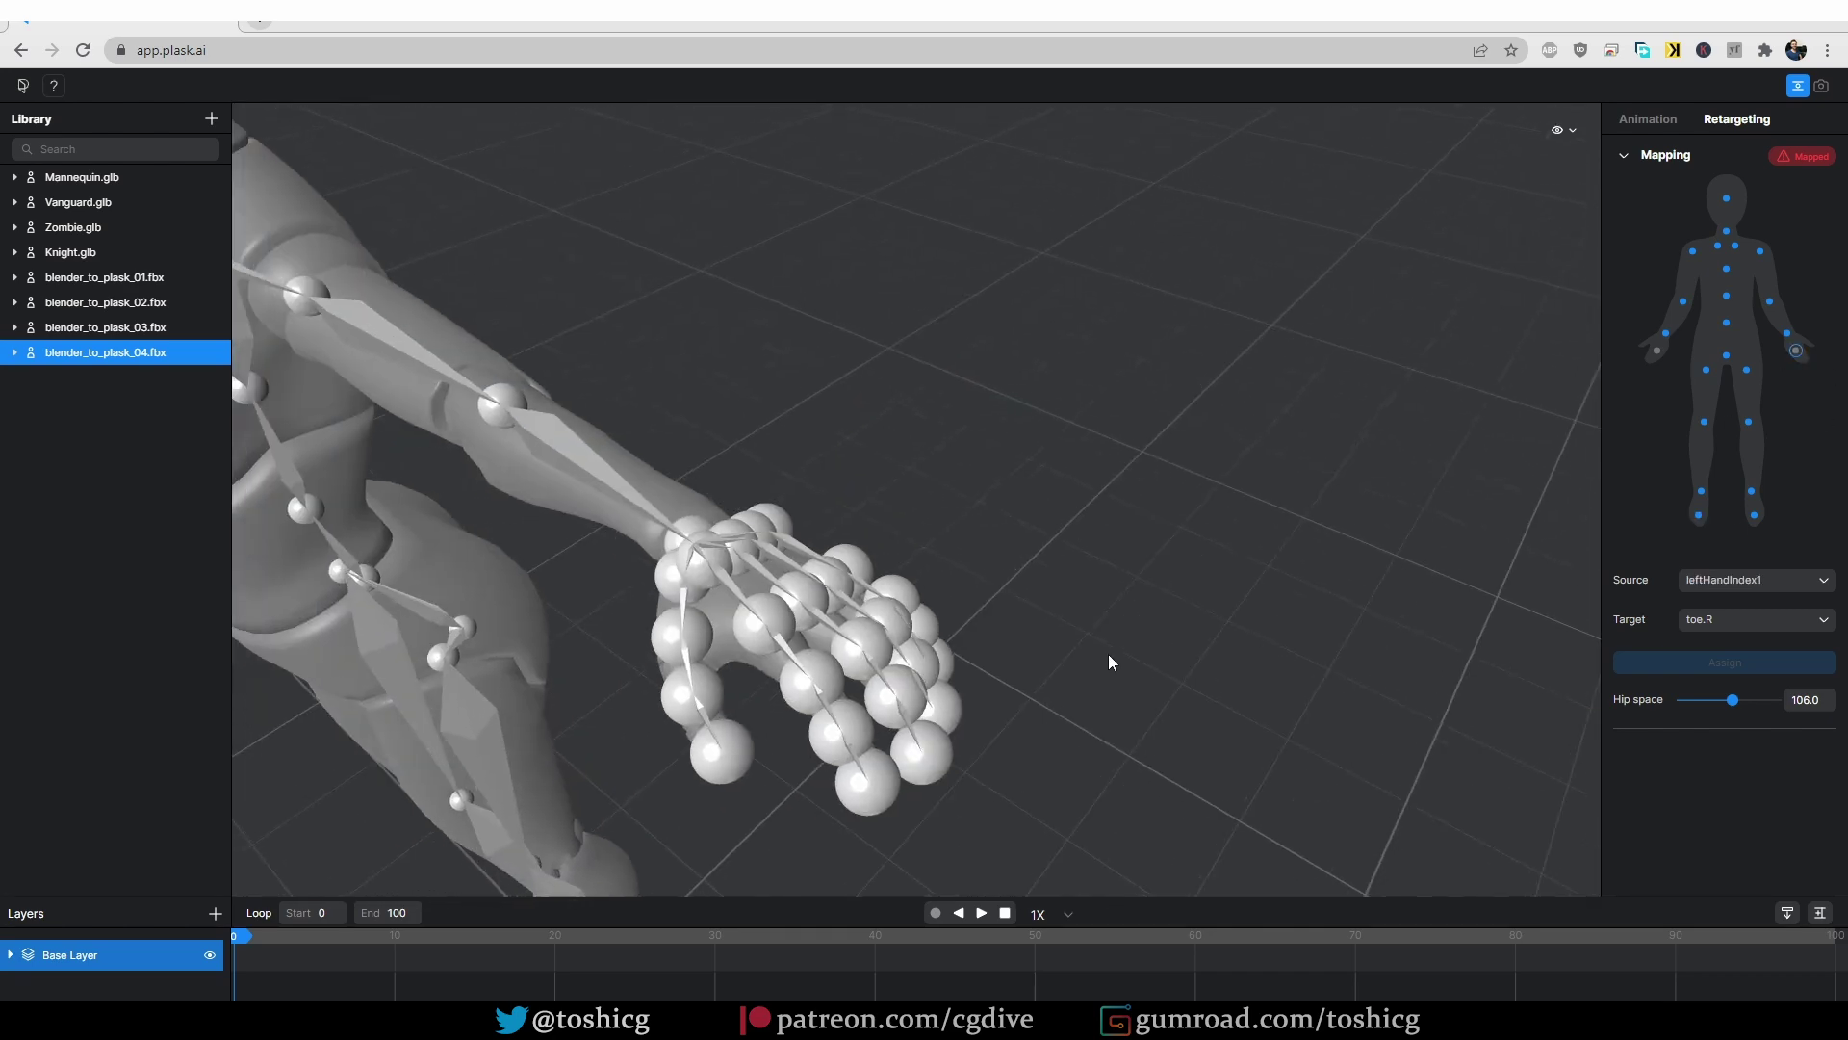
click(986, 708)
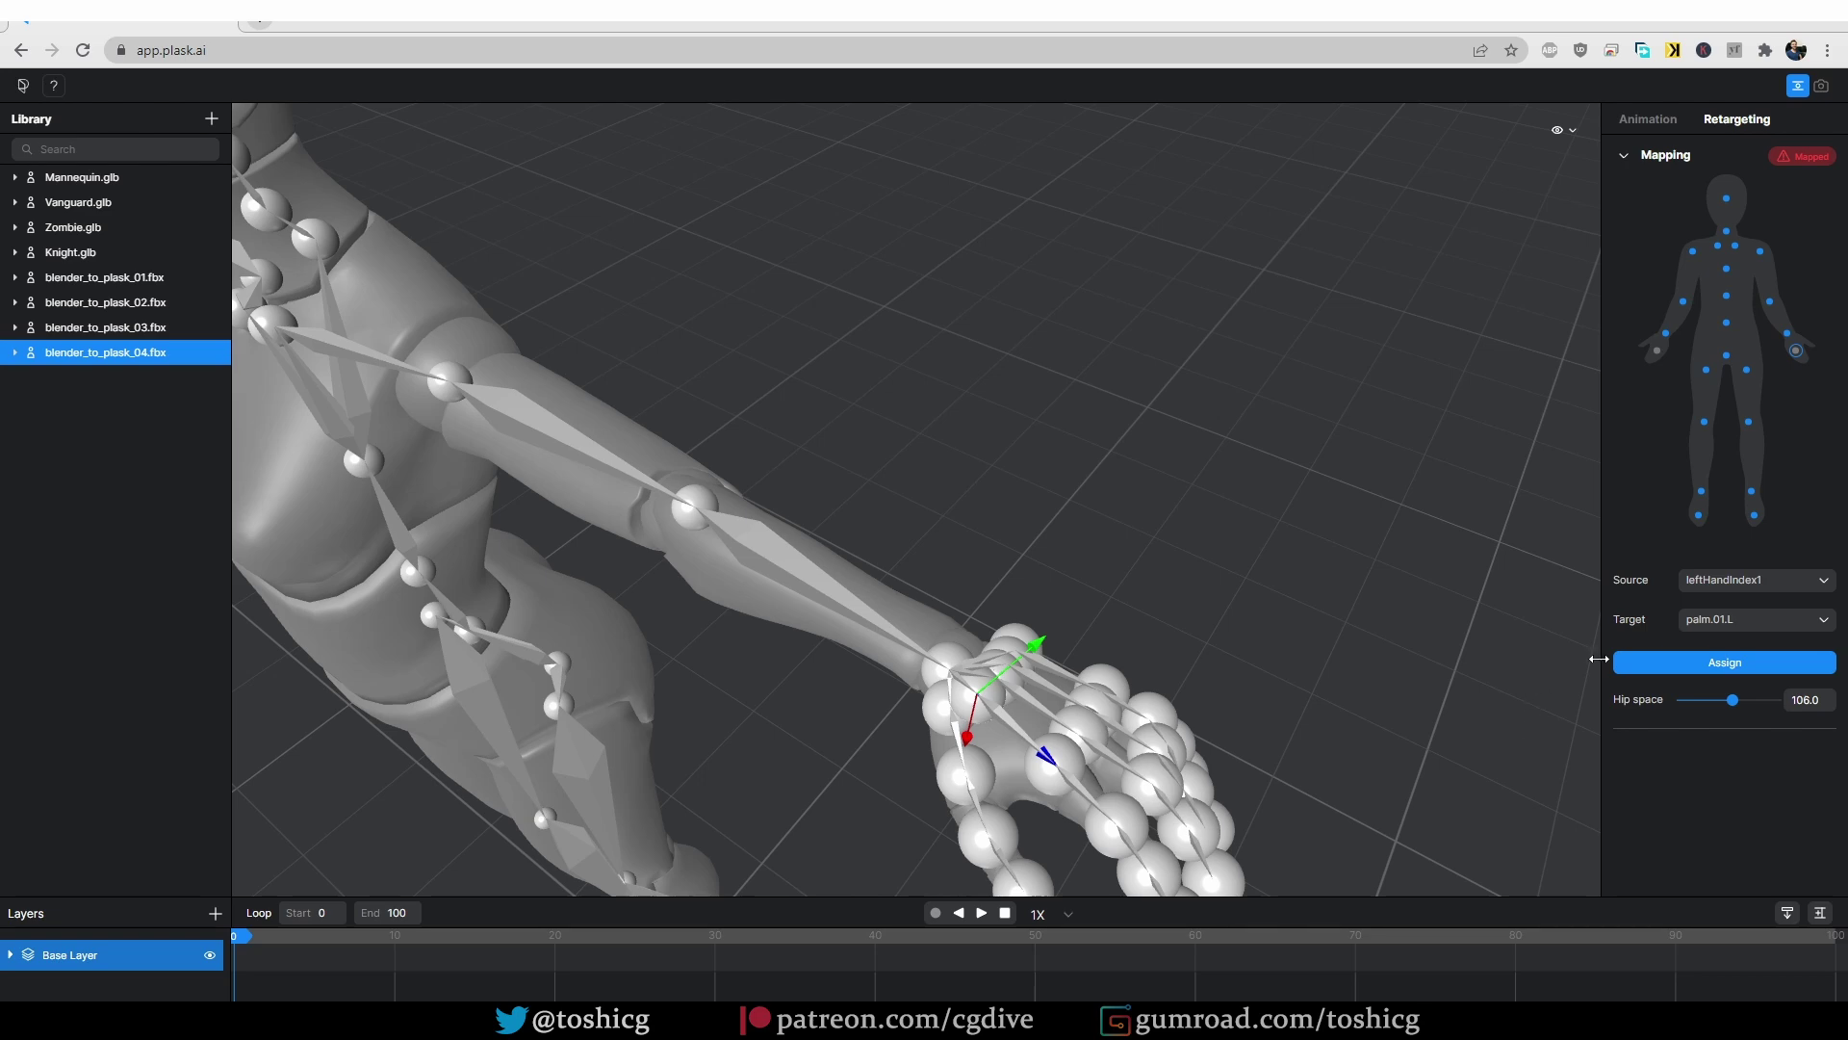
click(1725, 621)
click(1723, 663)
click(1723, 664)
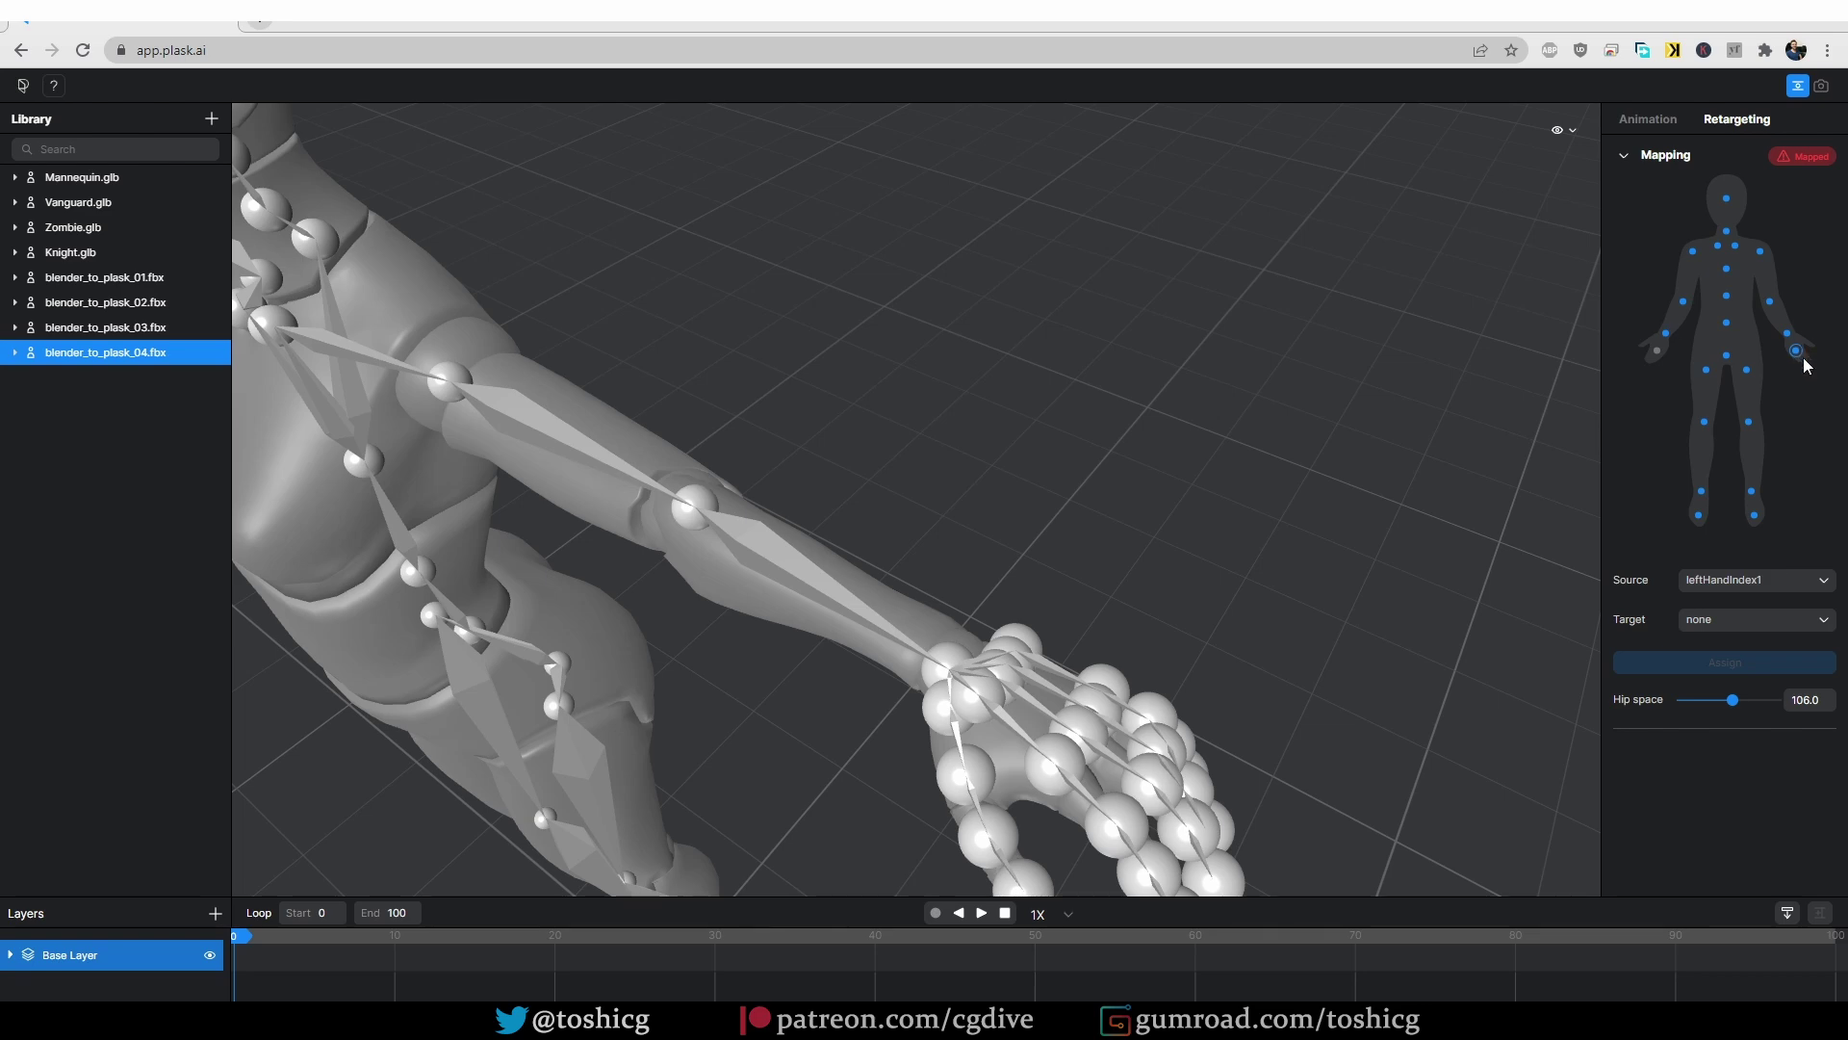
Step: Select the rightHandIndex1 source and assign none as its target
click(1656, 353)
click(1728, 624)
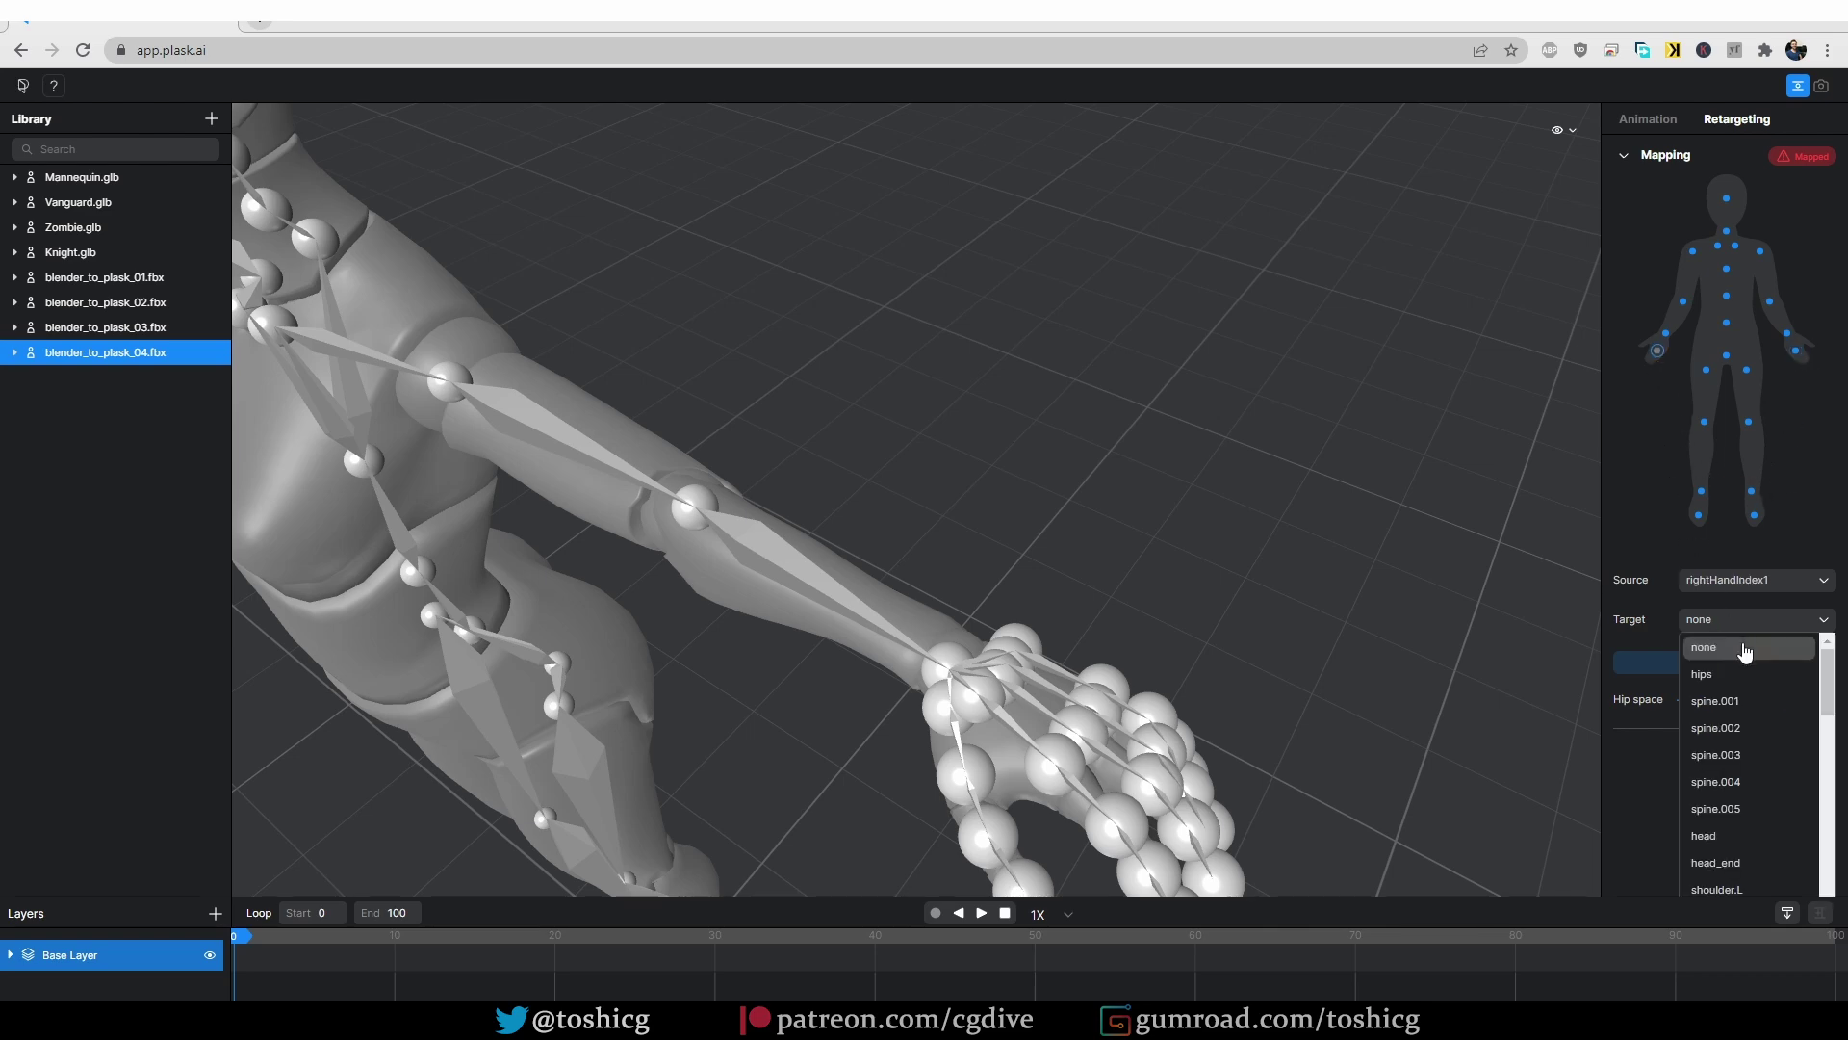
click(1744, 646)
click(1721, 664)
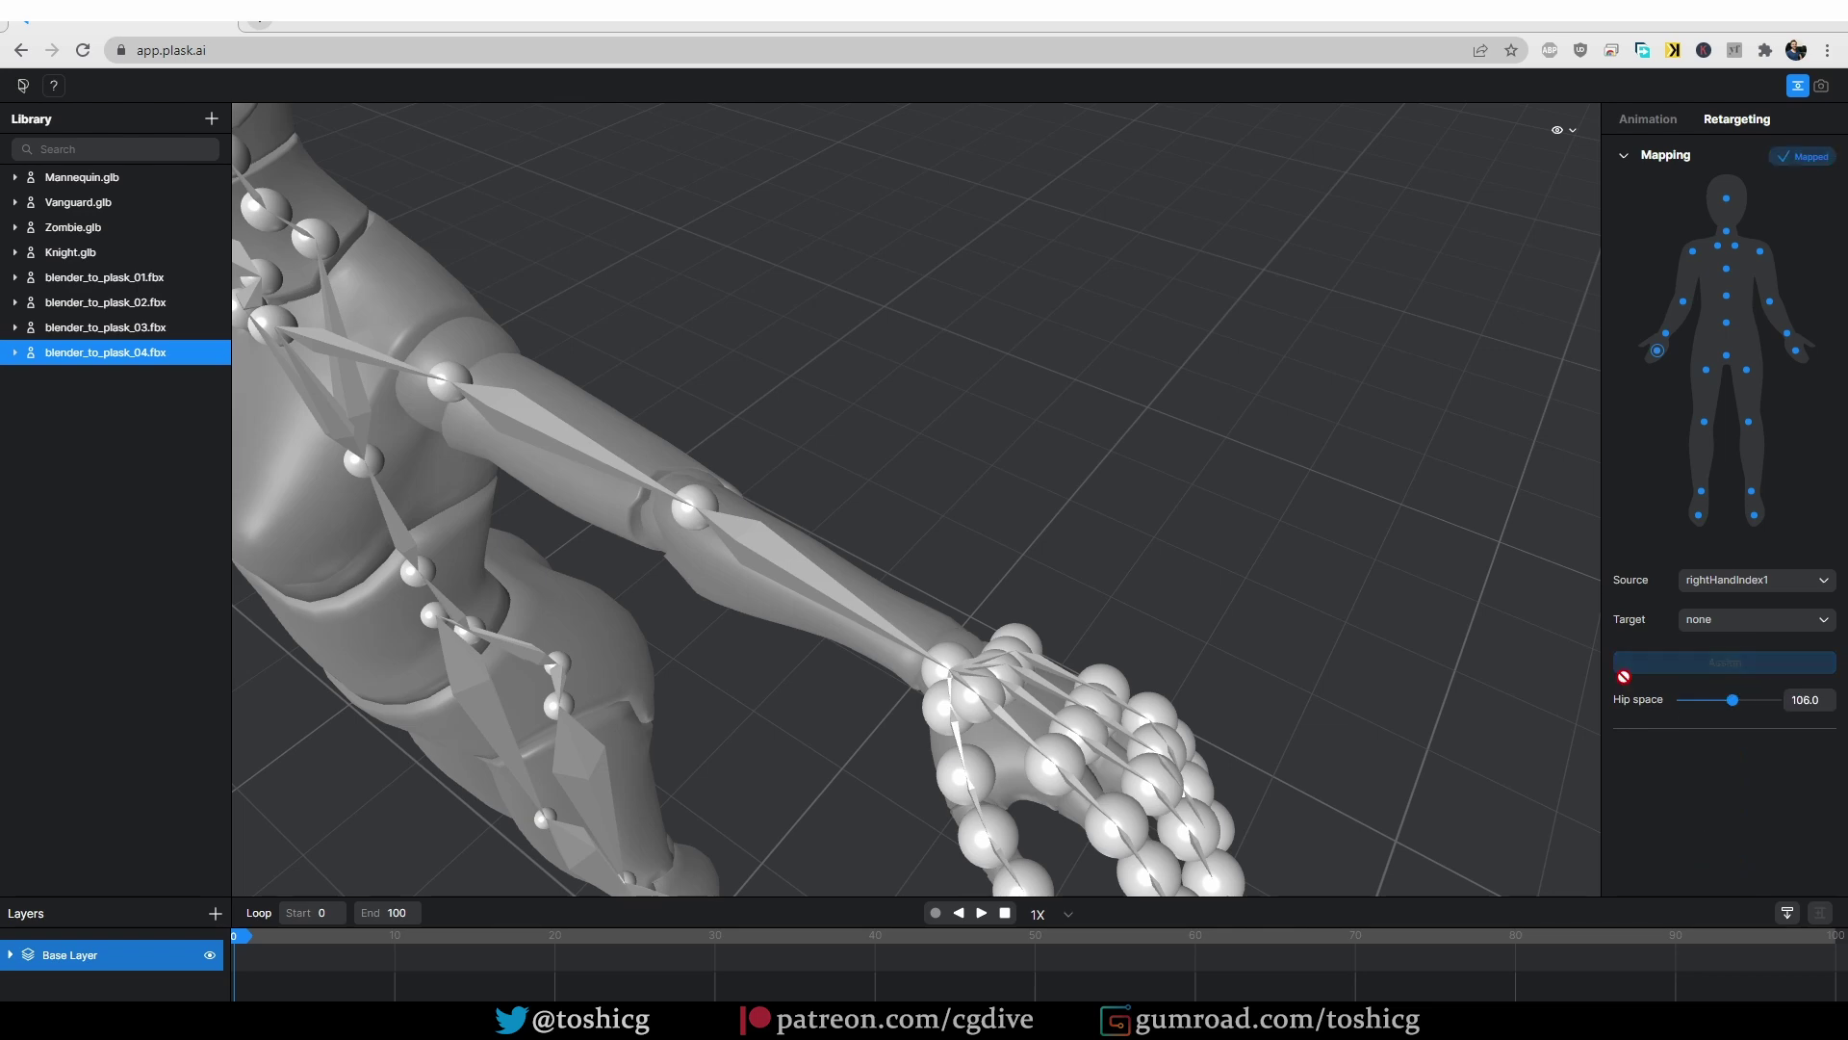
middle_drag(1379, 548, 1434, 453)
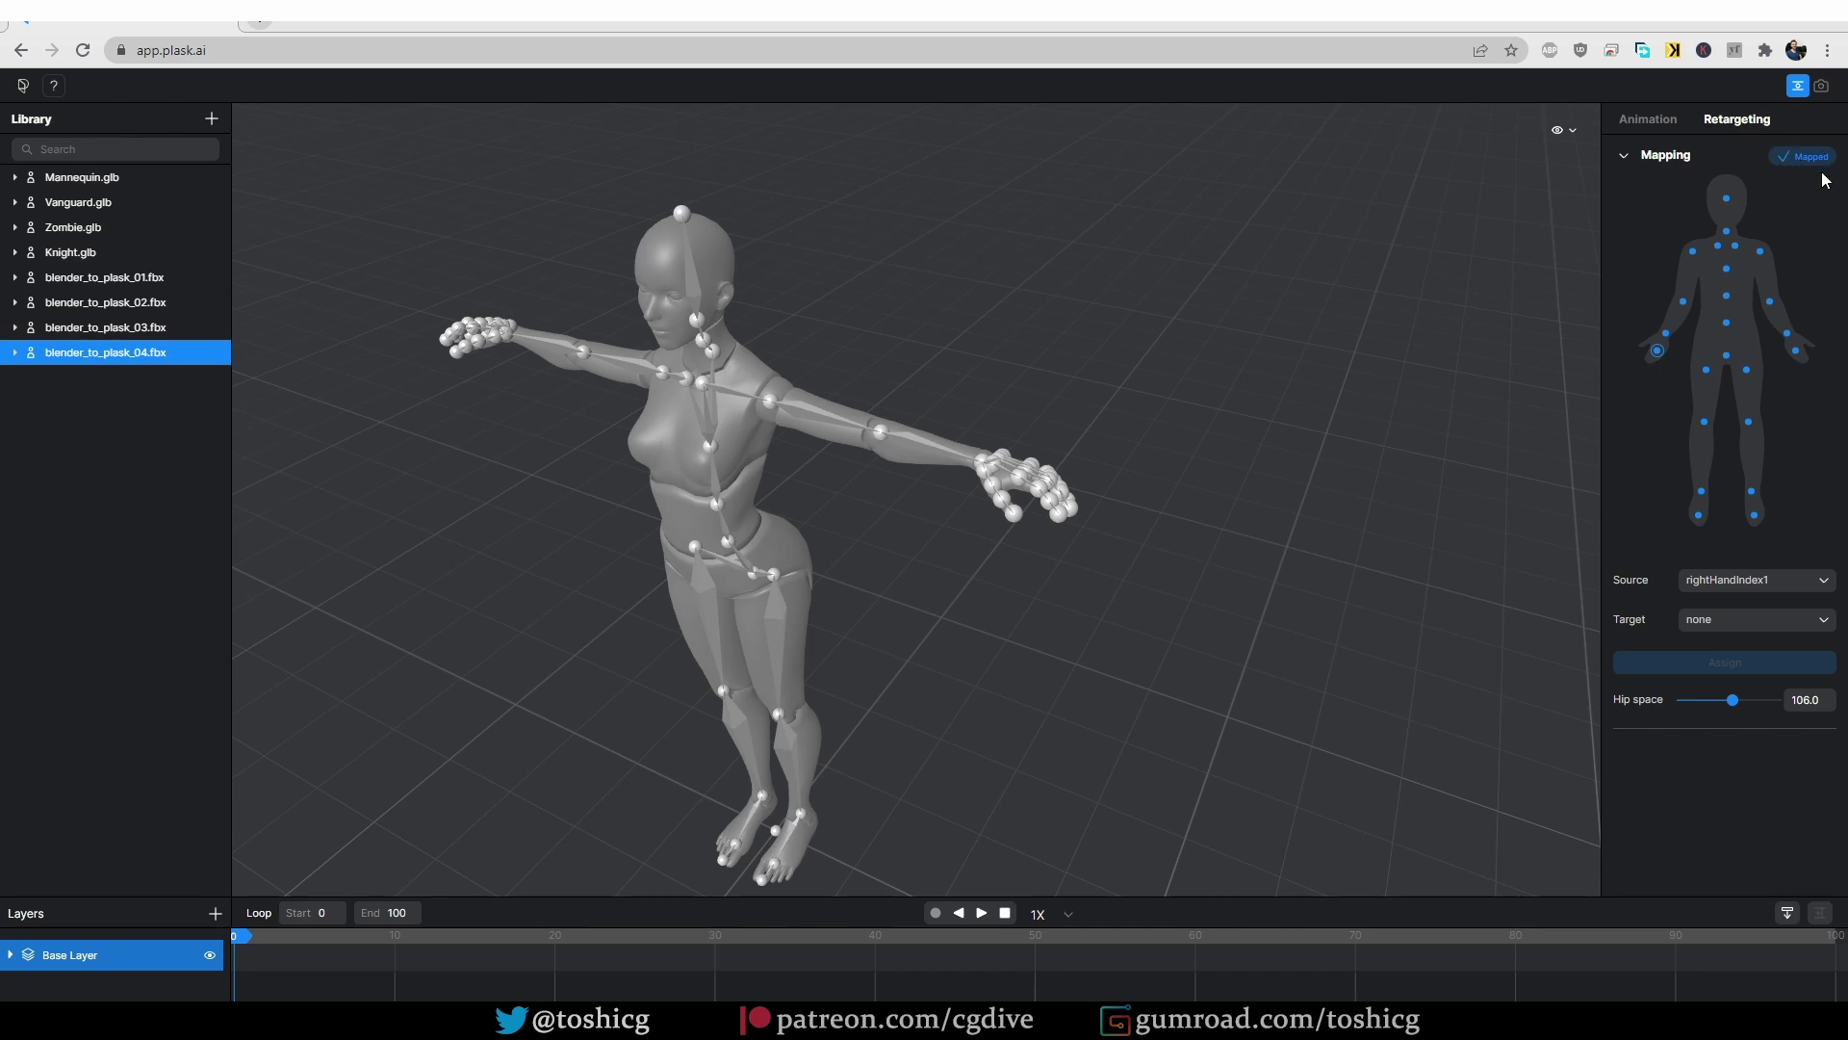
Step: Import the kick video from the footage folder inside 27_plask and extract its motion
key(alt+Tab)
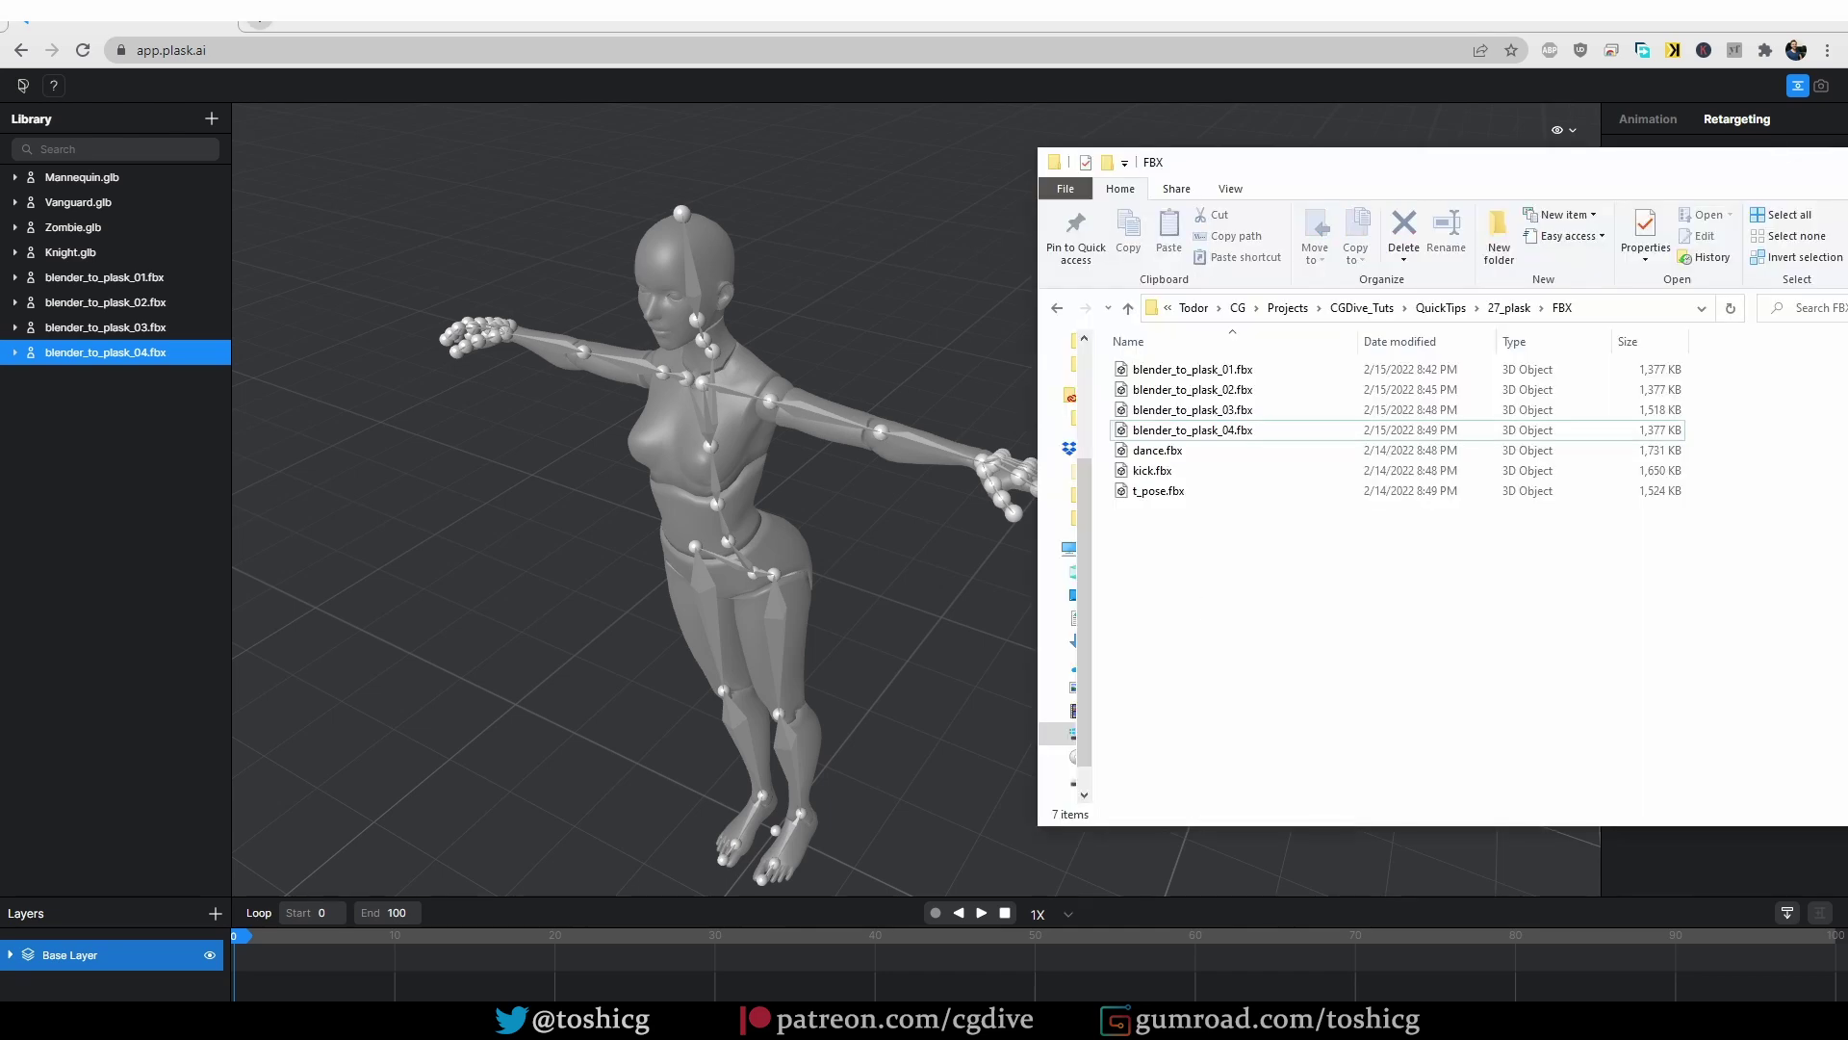
click(1501, 308)
double_click(1274, 391)
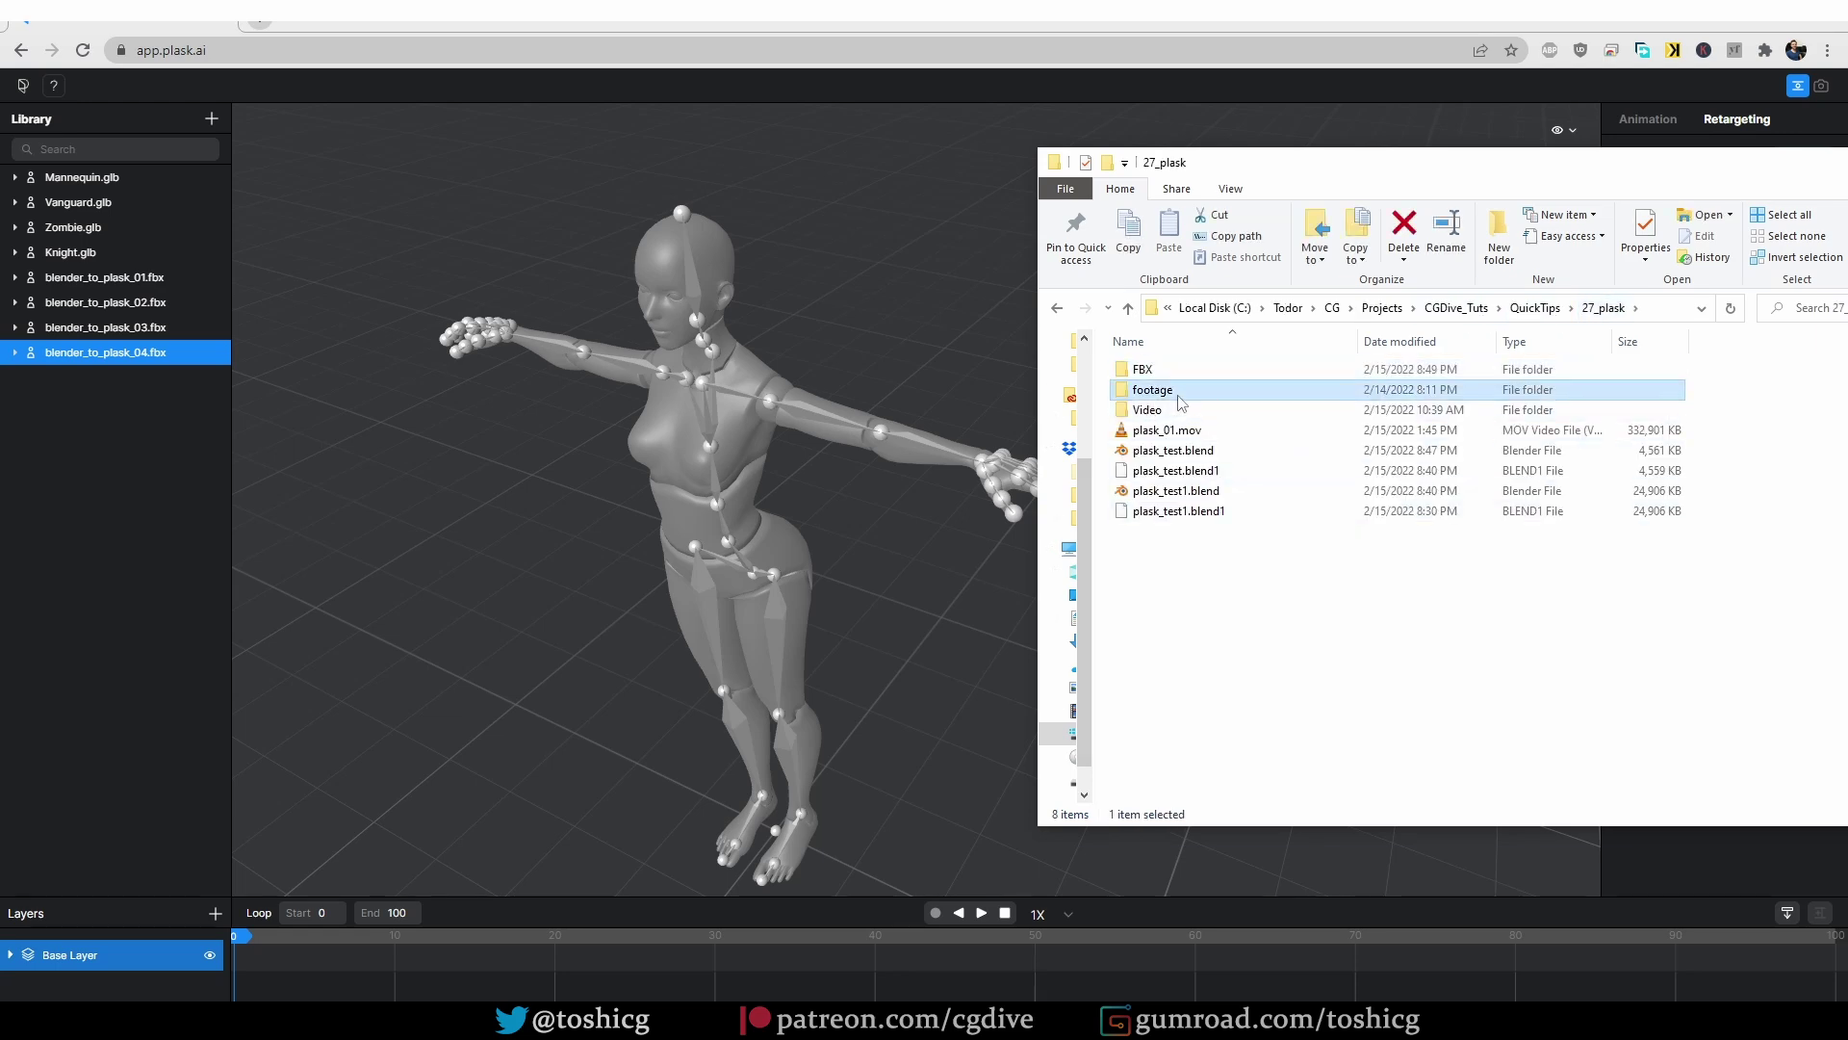
click(1273, 402)
drag(1273, 401, 188, 506)
click(997, 578)
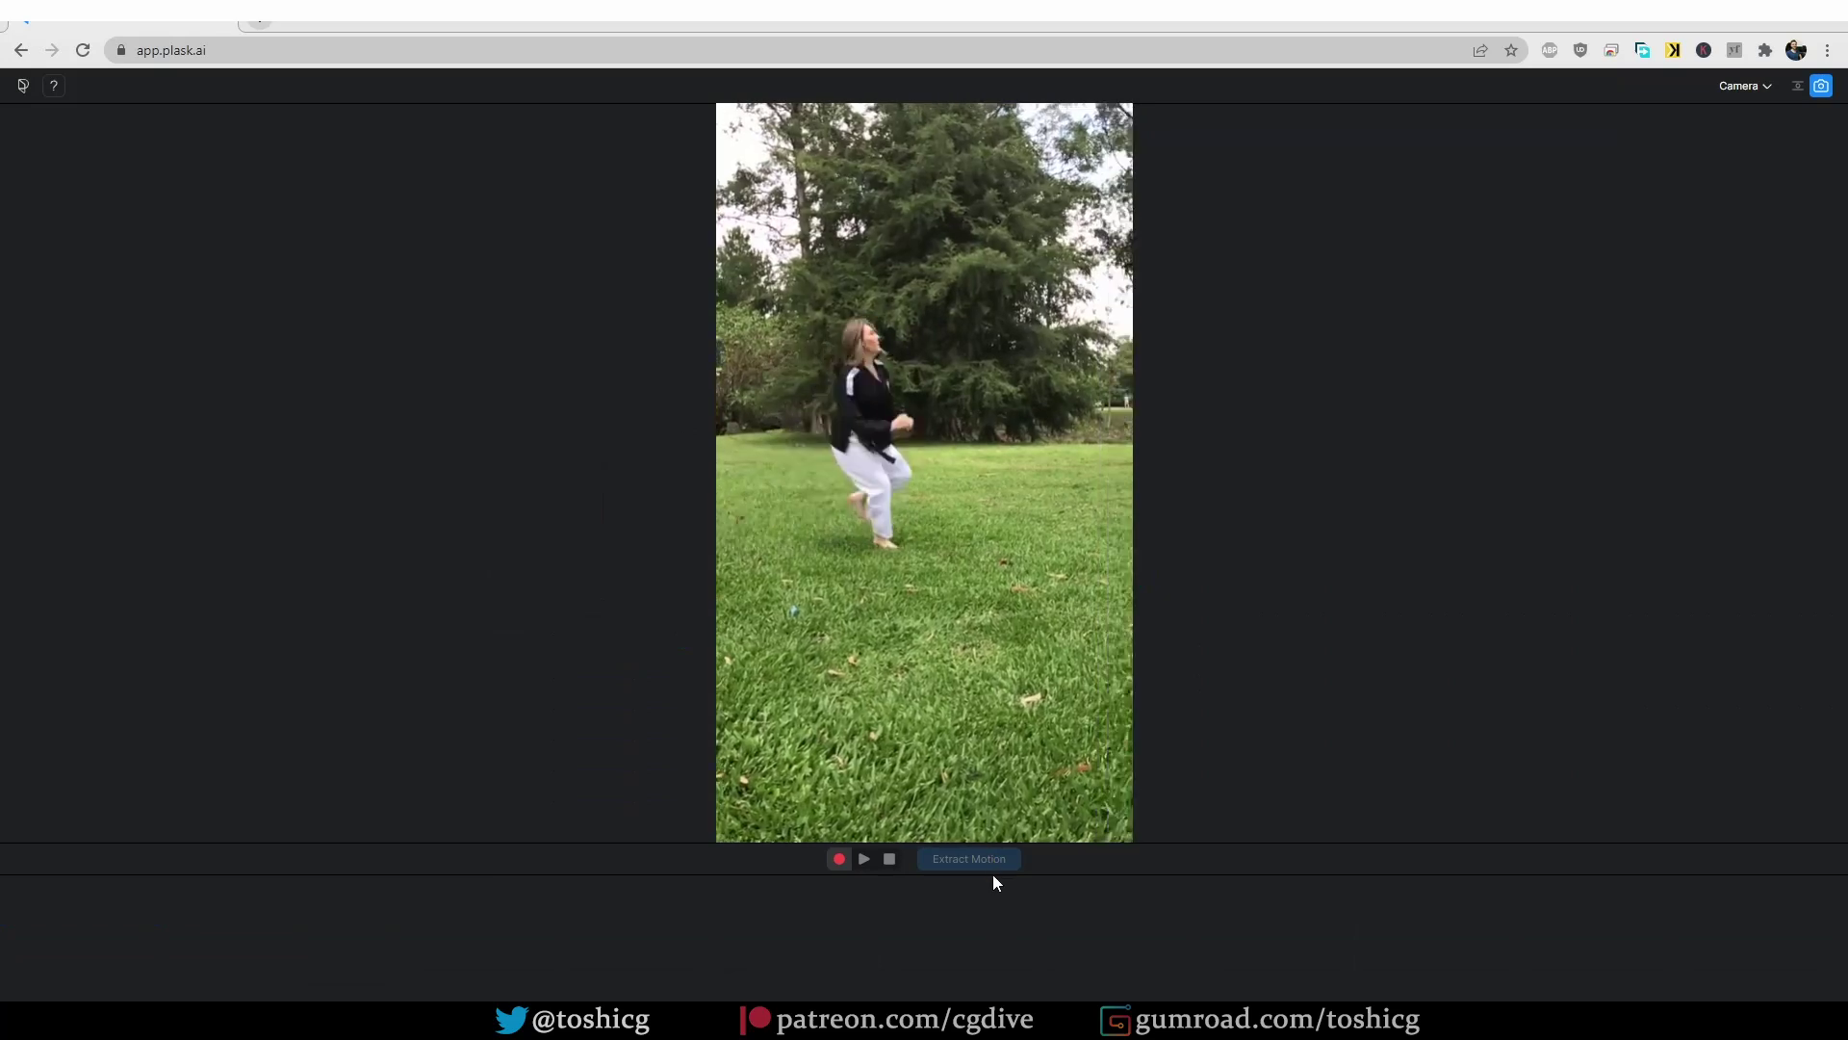
click(989, 863)
key(Return)
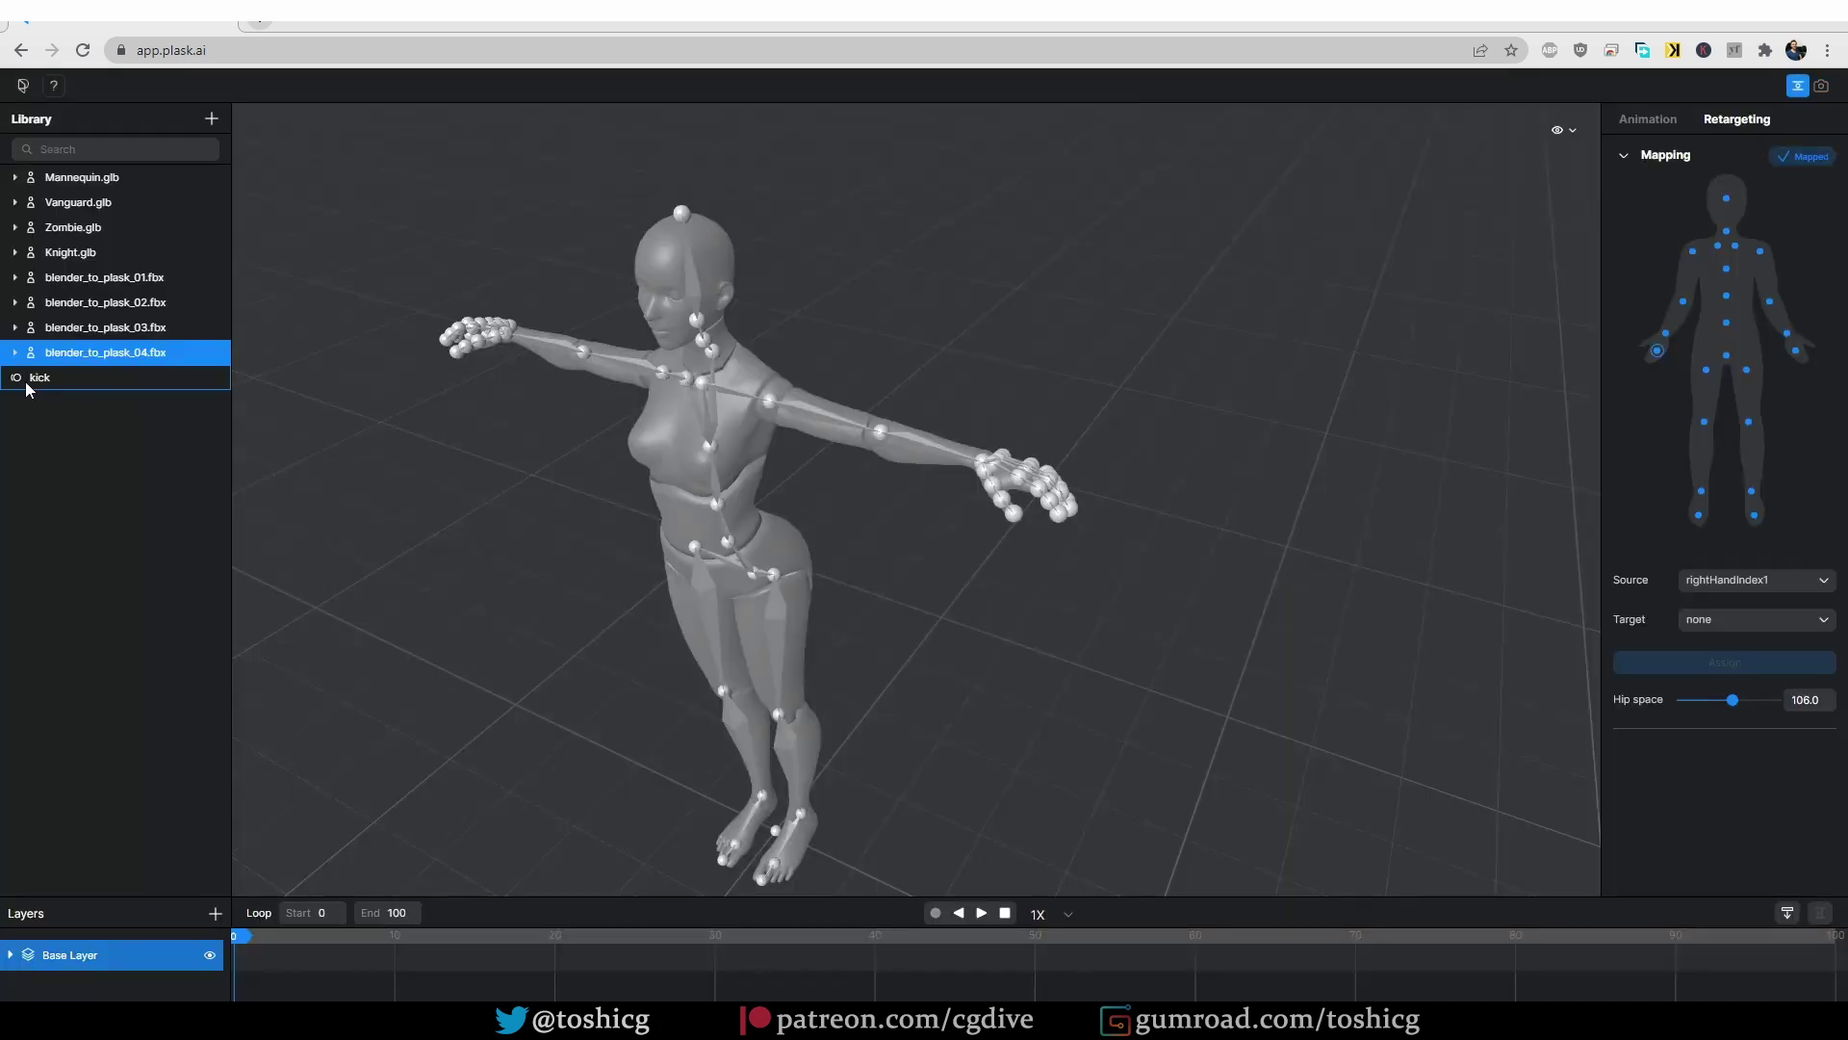
Step: Apply the kick motion to blender_to_plask_04.fbx and preview its animation, stopping playback when done
drag(25, 381, 96, 351)
drag(575, 691, 983, 753)
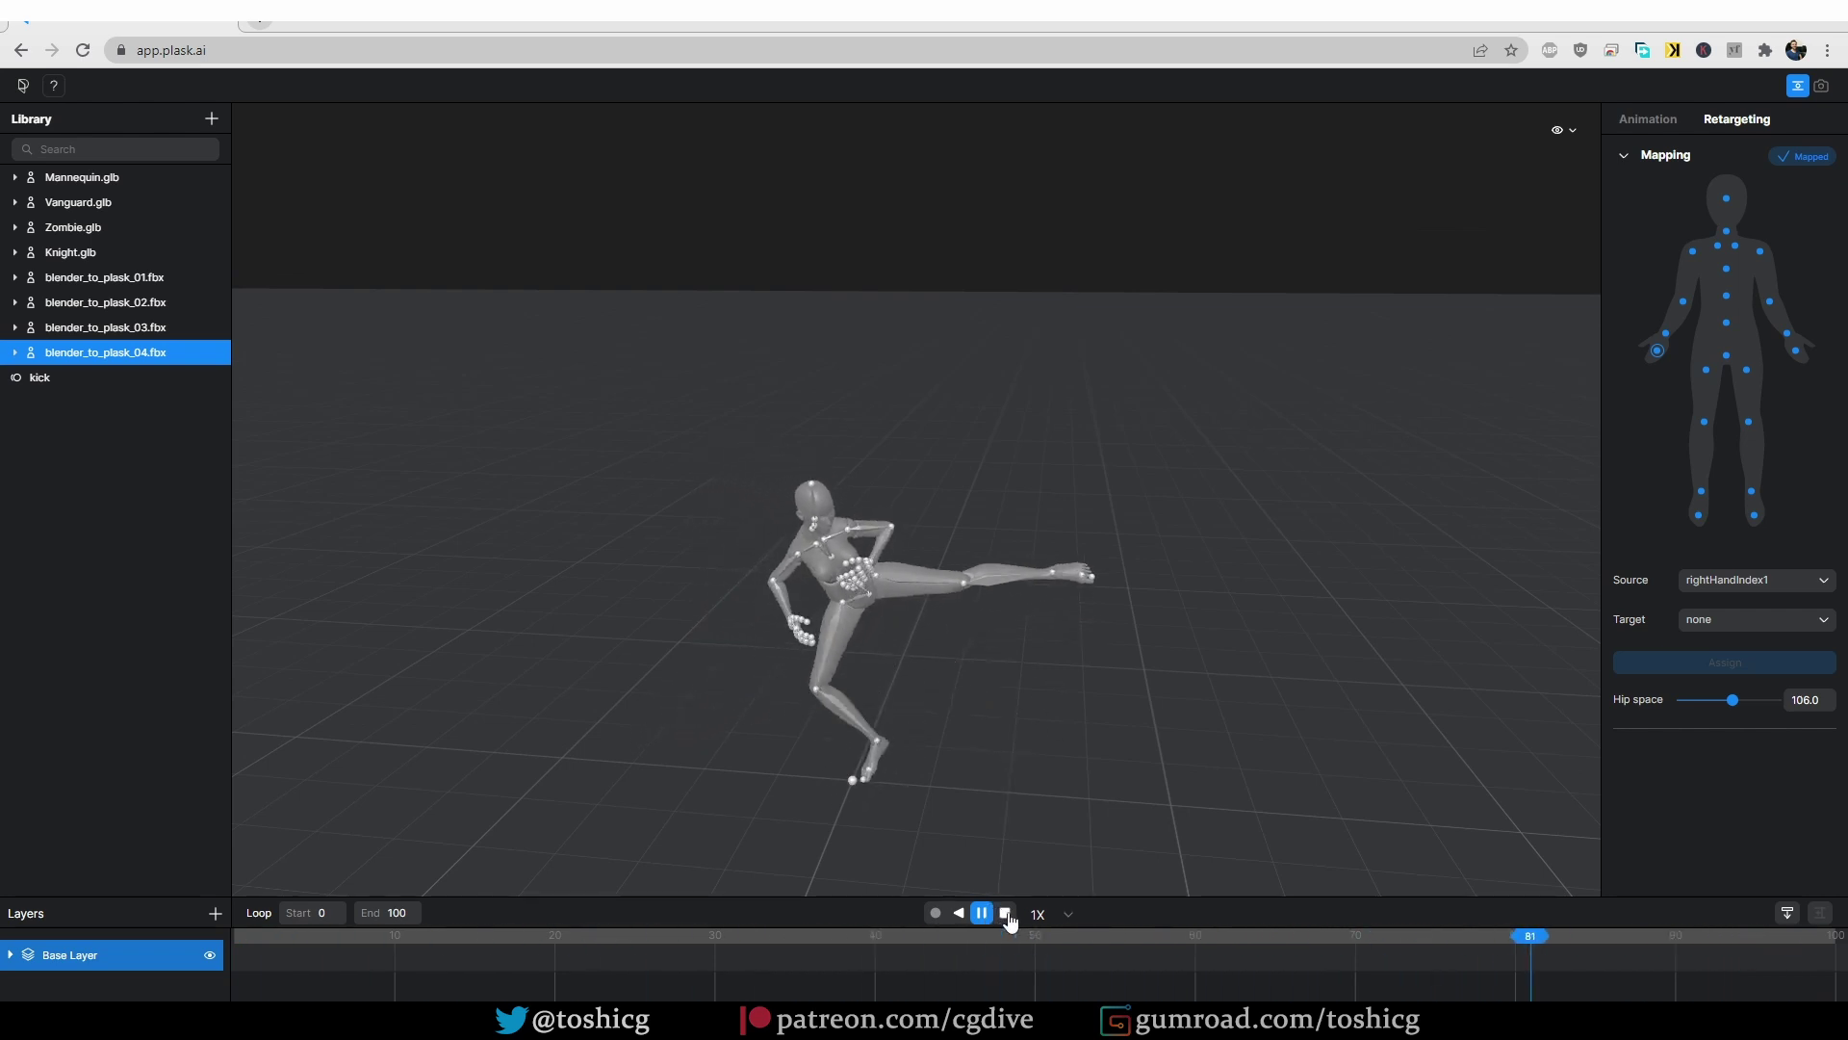
click(1006, 914)
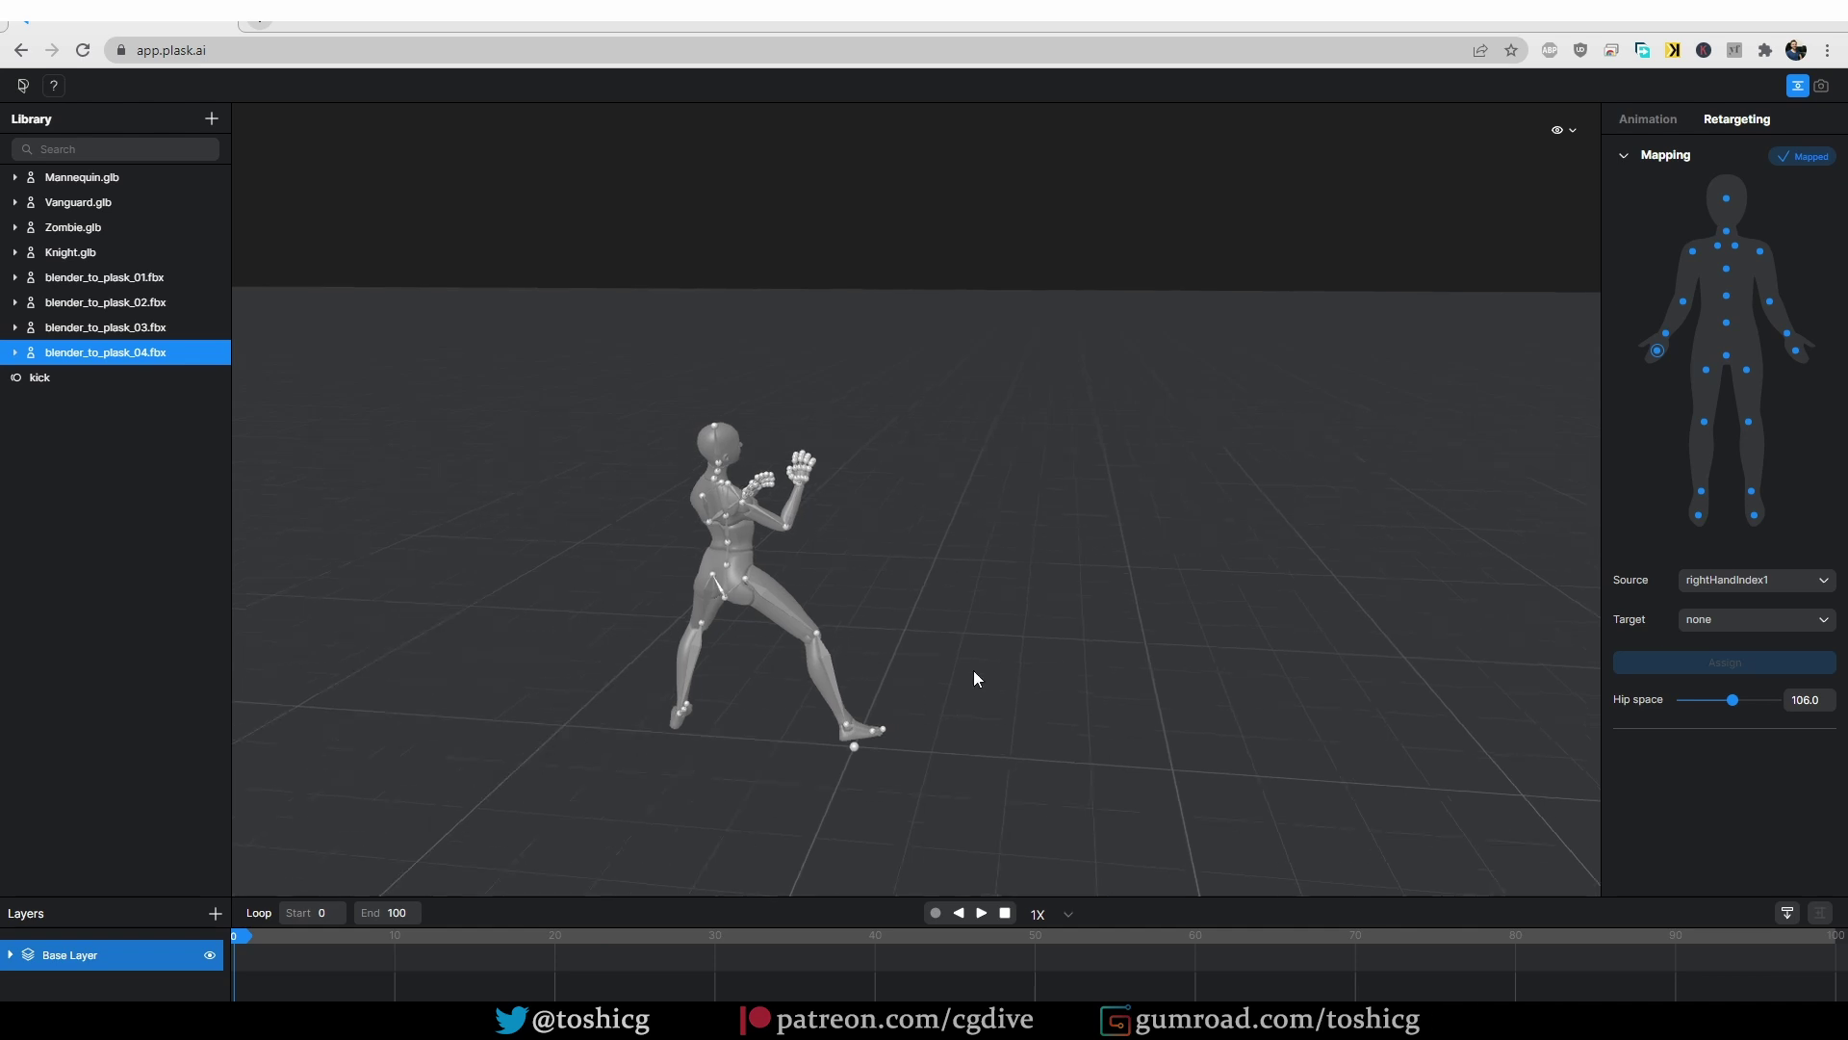
Step: Apply the kick motion to Mannequin.glb to compare it with the custom character
drag(961, 693, 1026, 616)
drag(776, 693, 918, 595)
drag(52, 371, 113, 177)
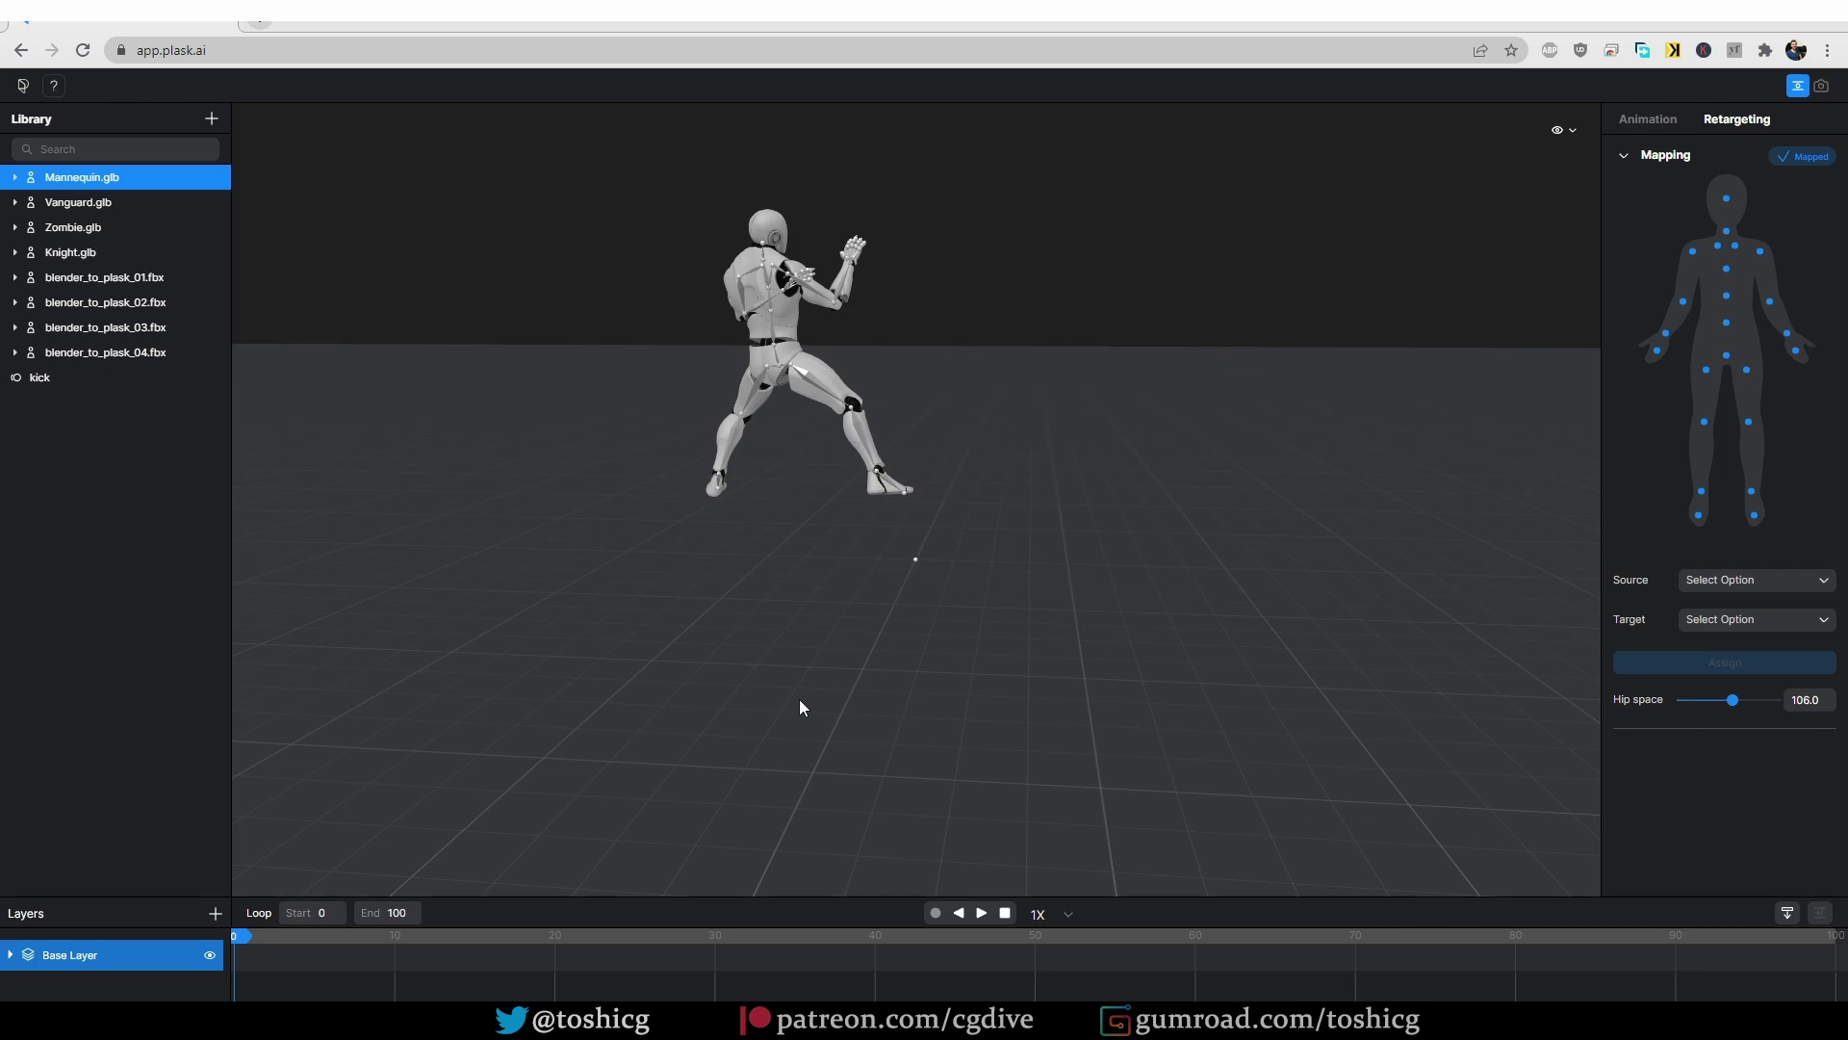
Step: Apply the kick motion to blender_to_plask_04.fbx again and play its animation once more
drag(114, 377, 119, 362)
click(981, 912)
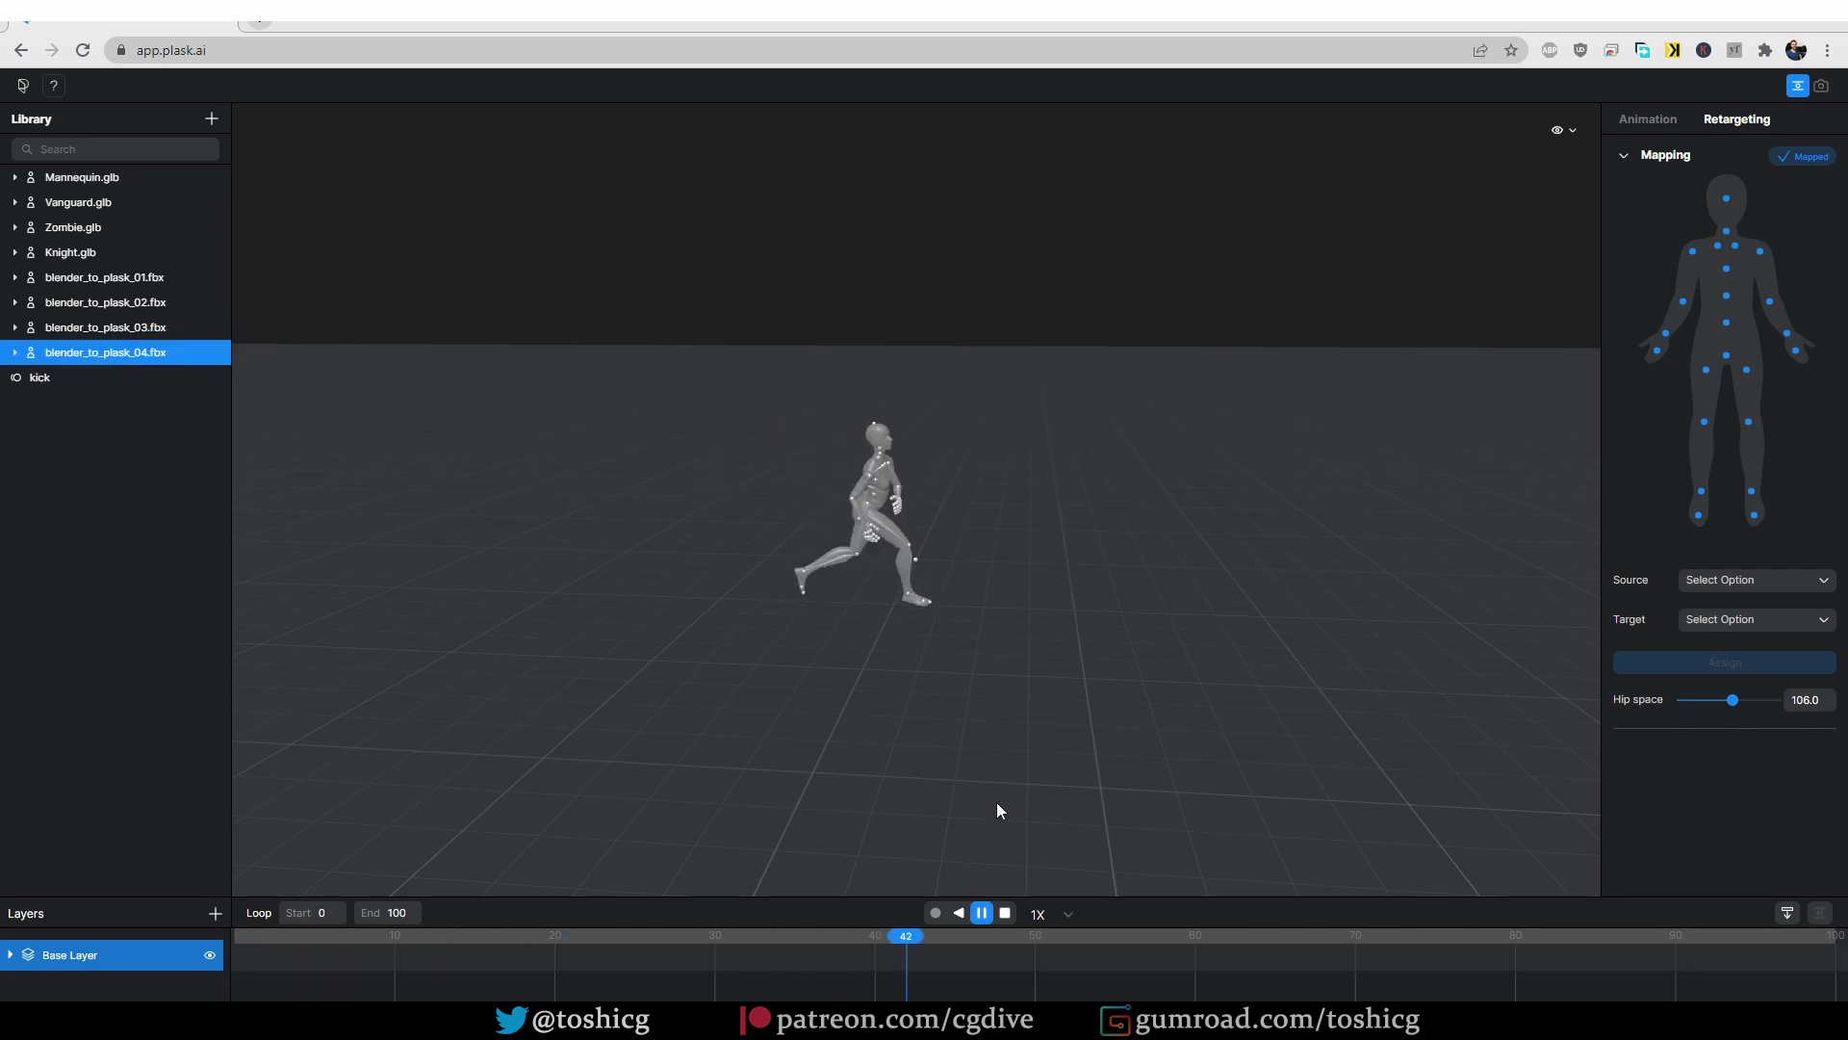
click(1006, 914)
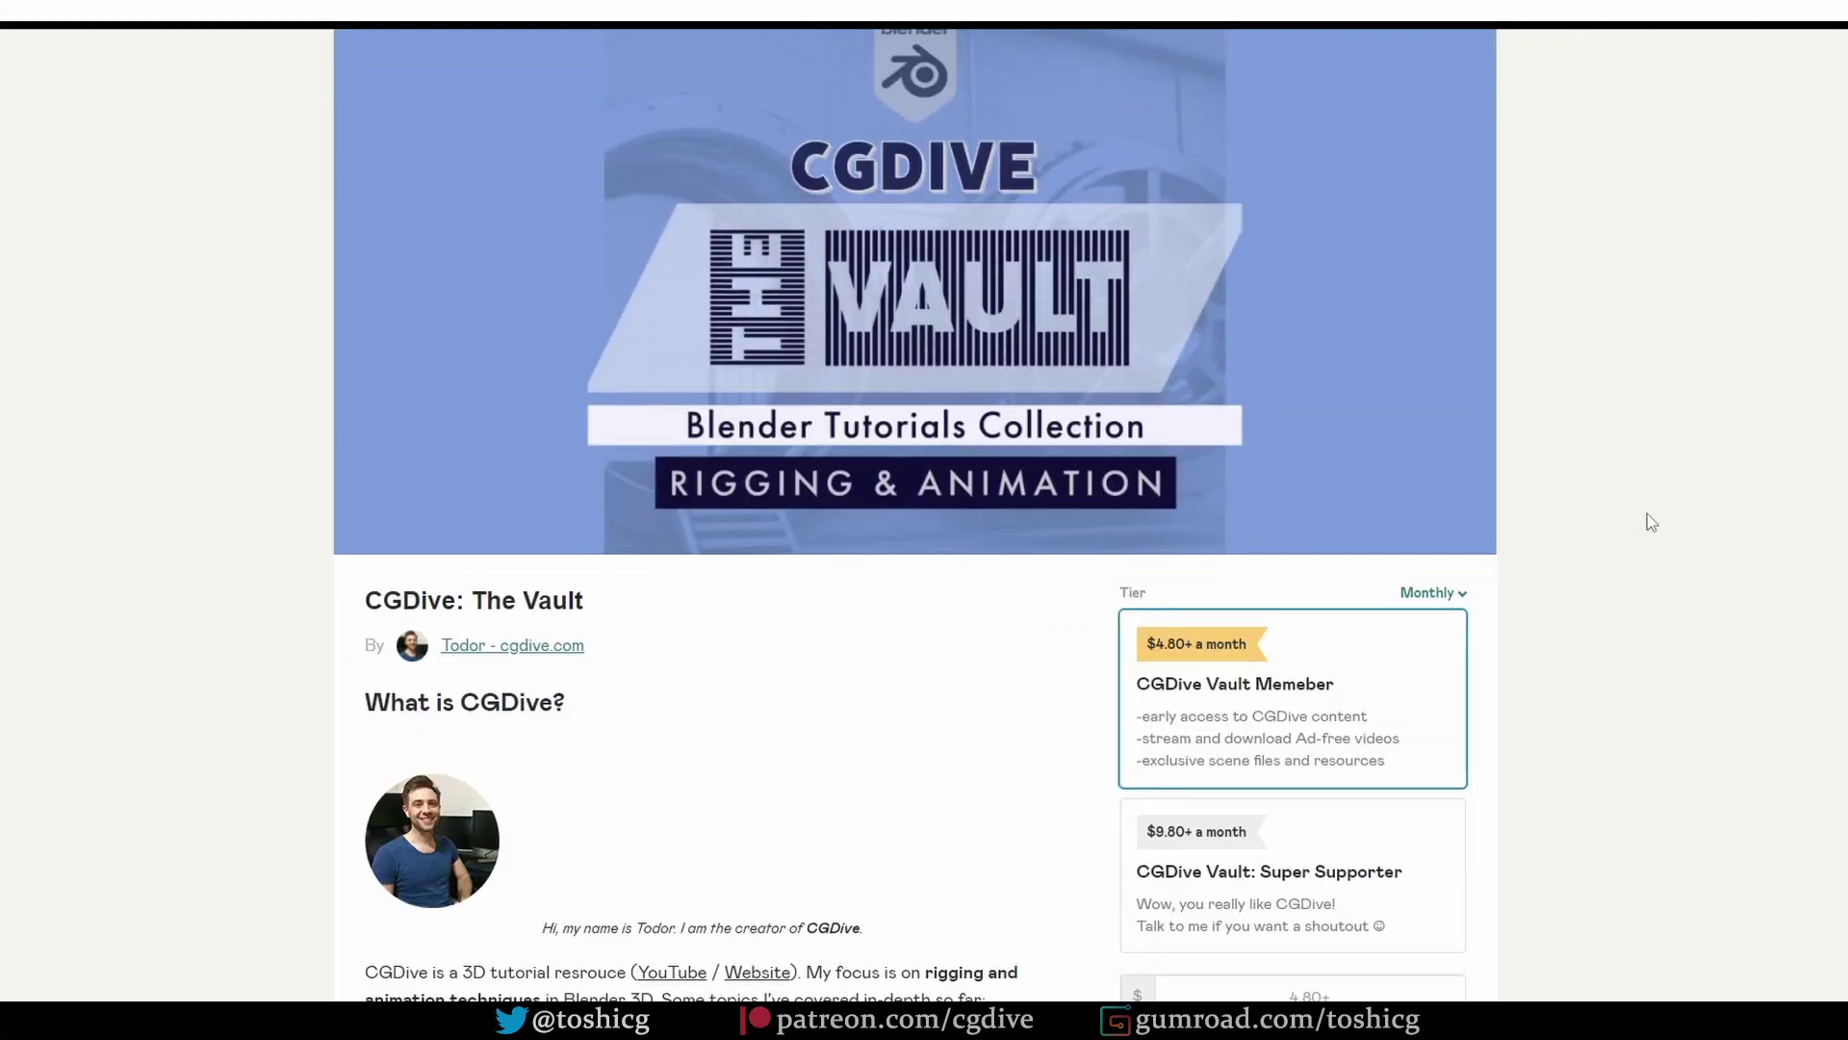
Step: Switch to the CGDive: The Vault page on Gumroad and read through its membership tiers, benefits and content list
scroll(1652, 522, up, 2)
scroll(1653, 521, down, 1)
scroll(1652, 521, up, 1)
scroll(1653, 521, down, 1)
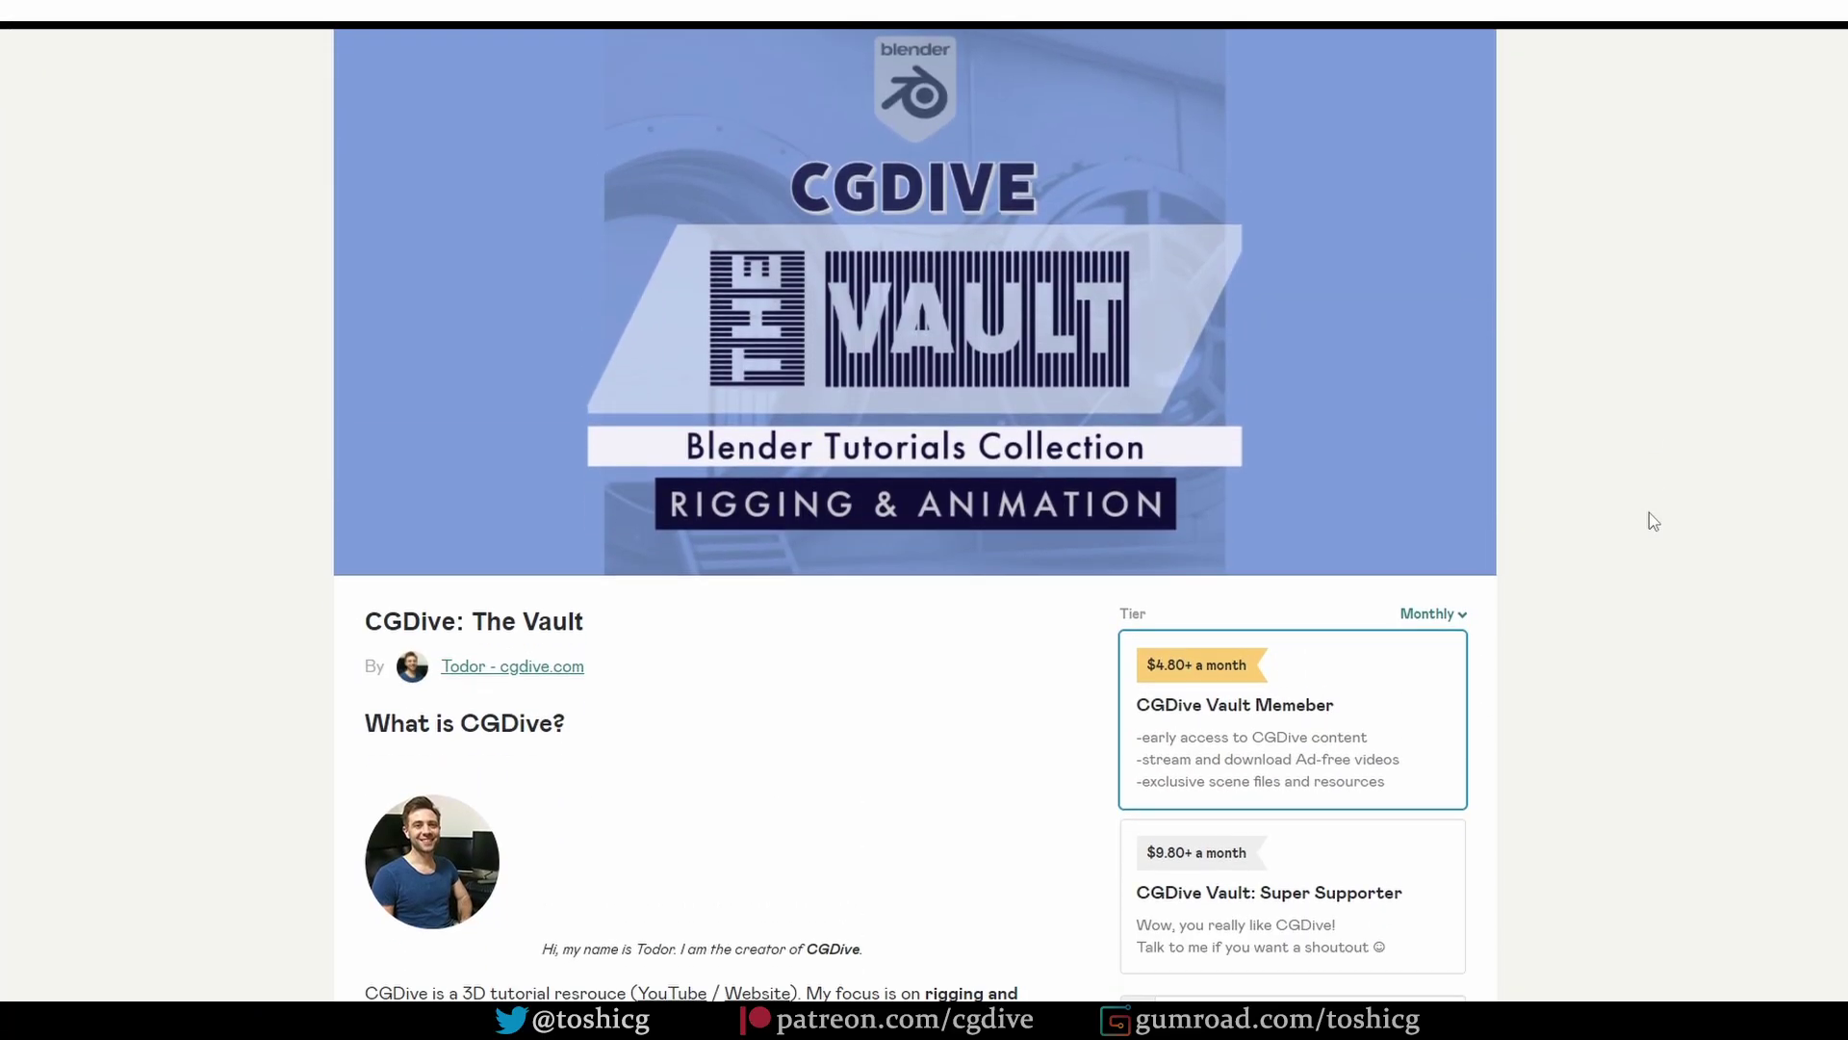
scroll(1649, 513, down, 6)
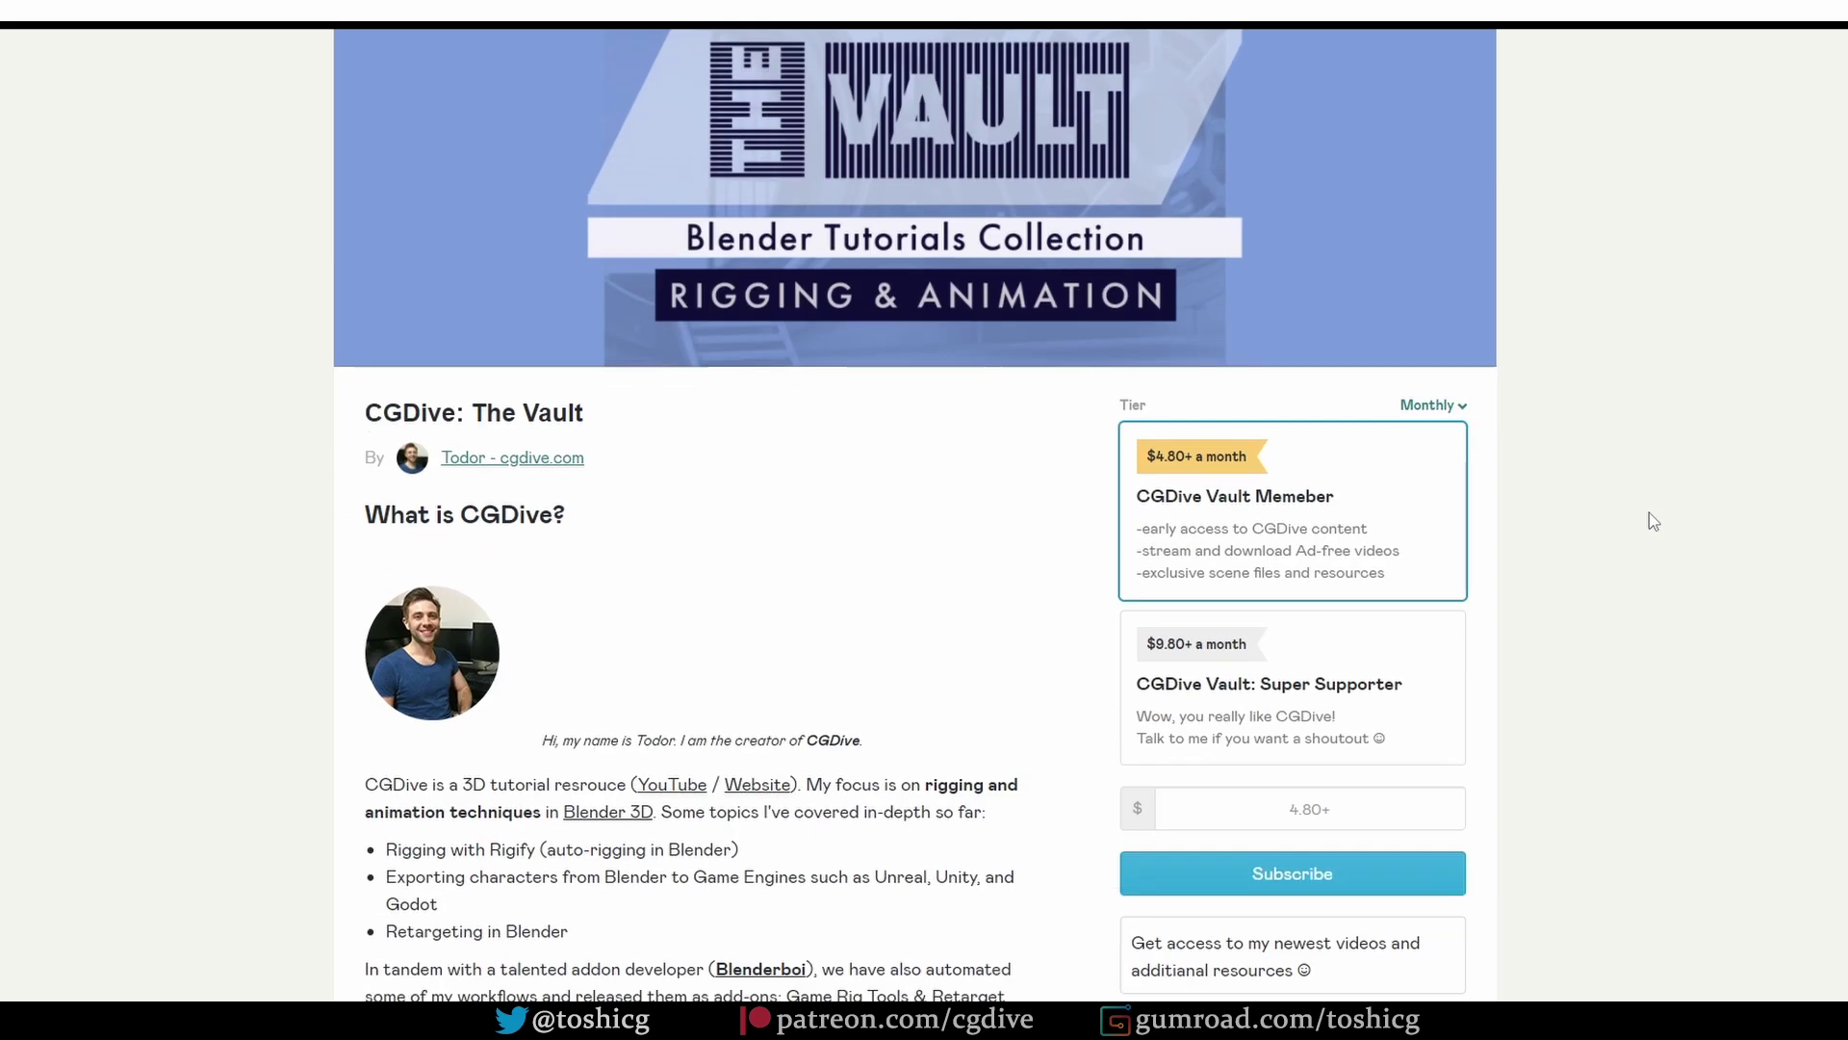
scroll(1653, 521, down, 8)
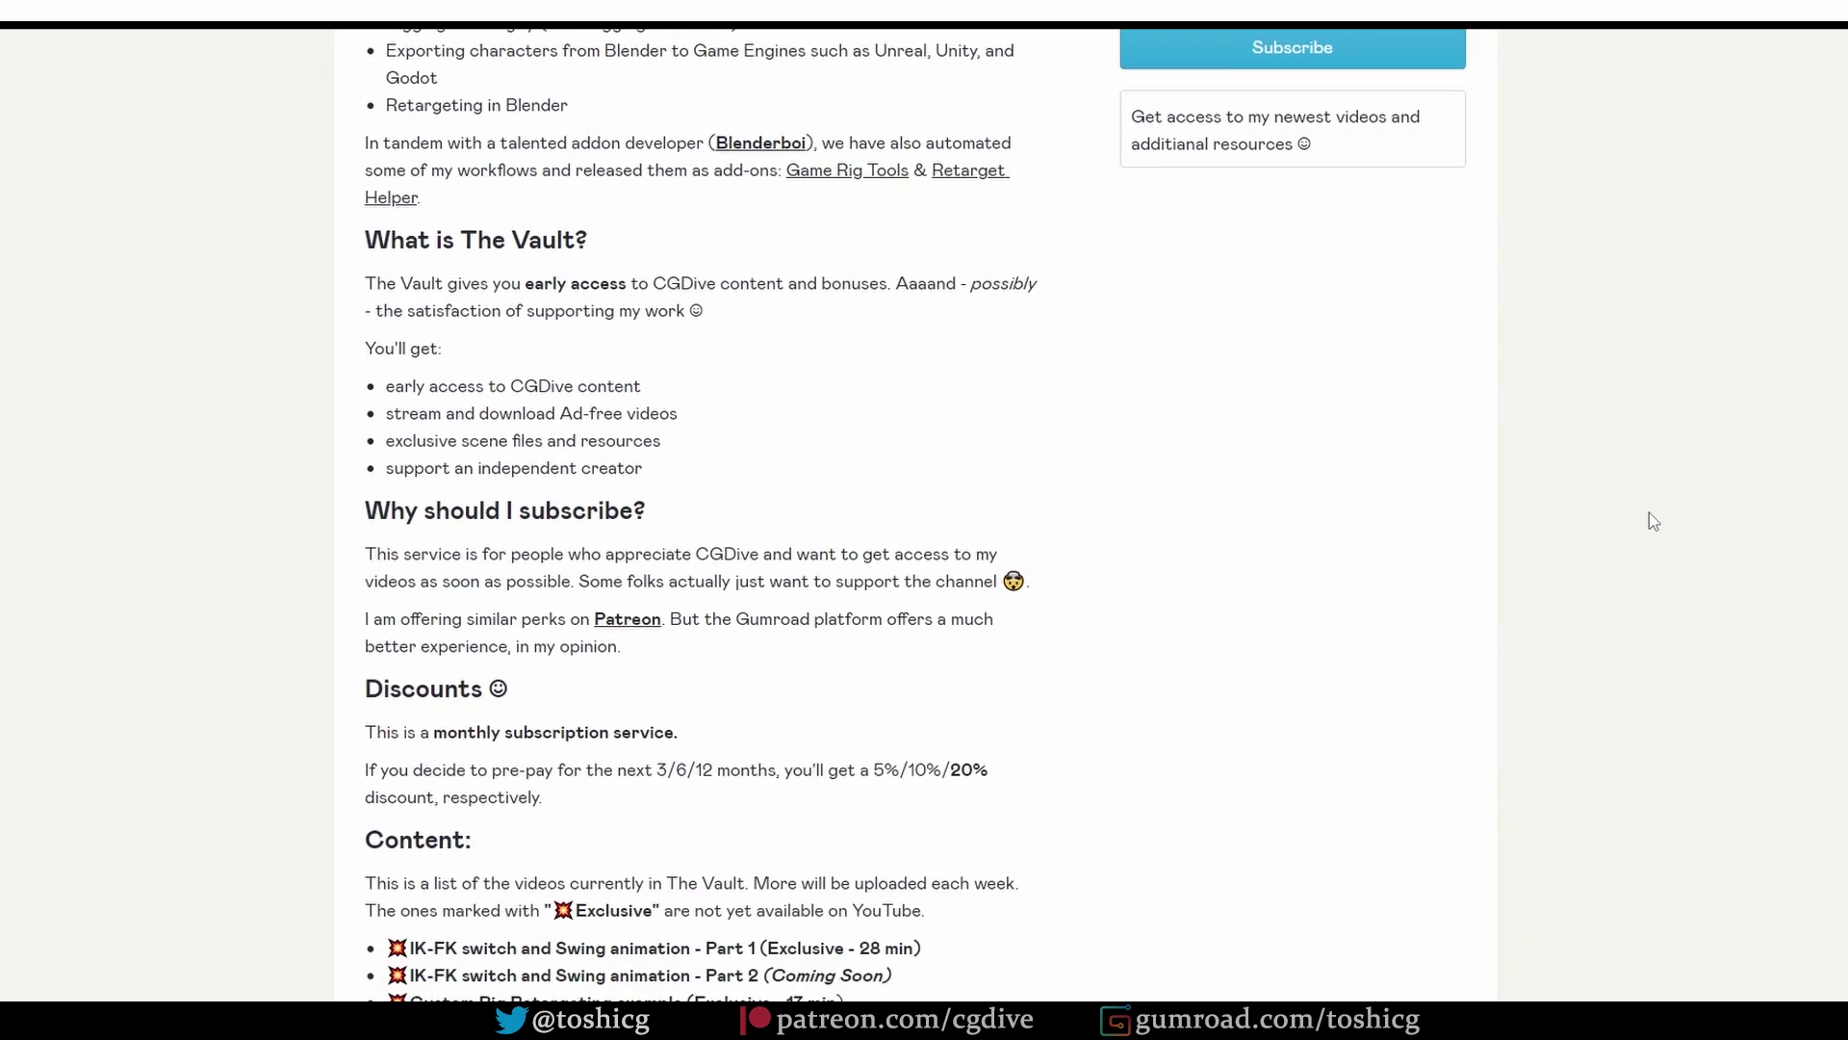
scroll(1652, 521, down, 8)
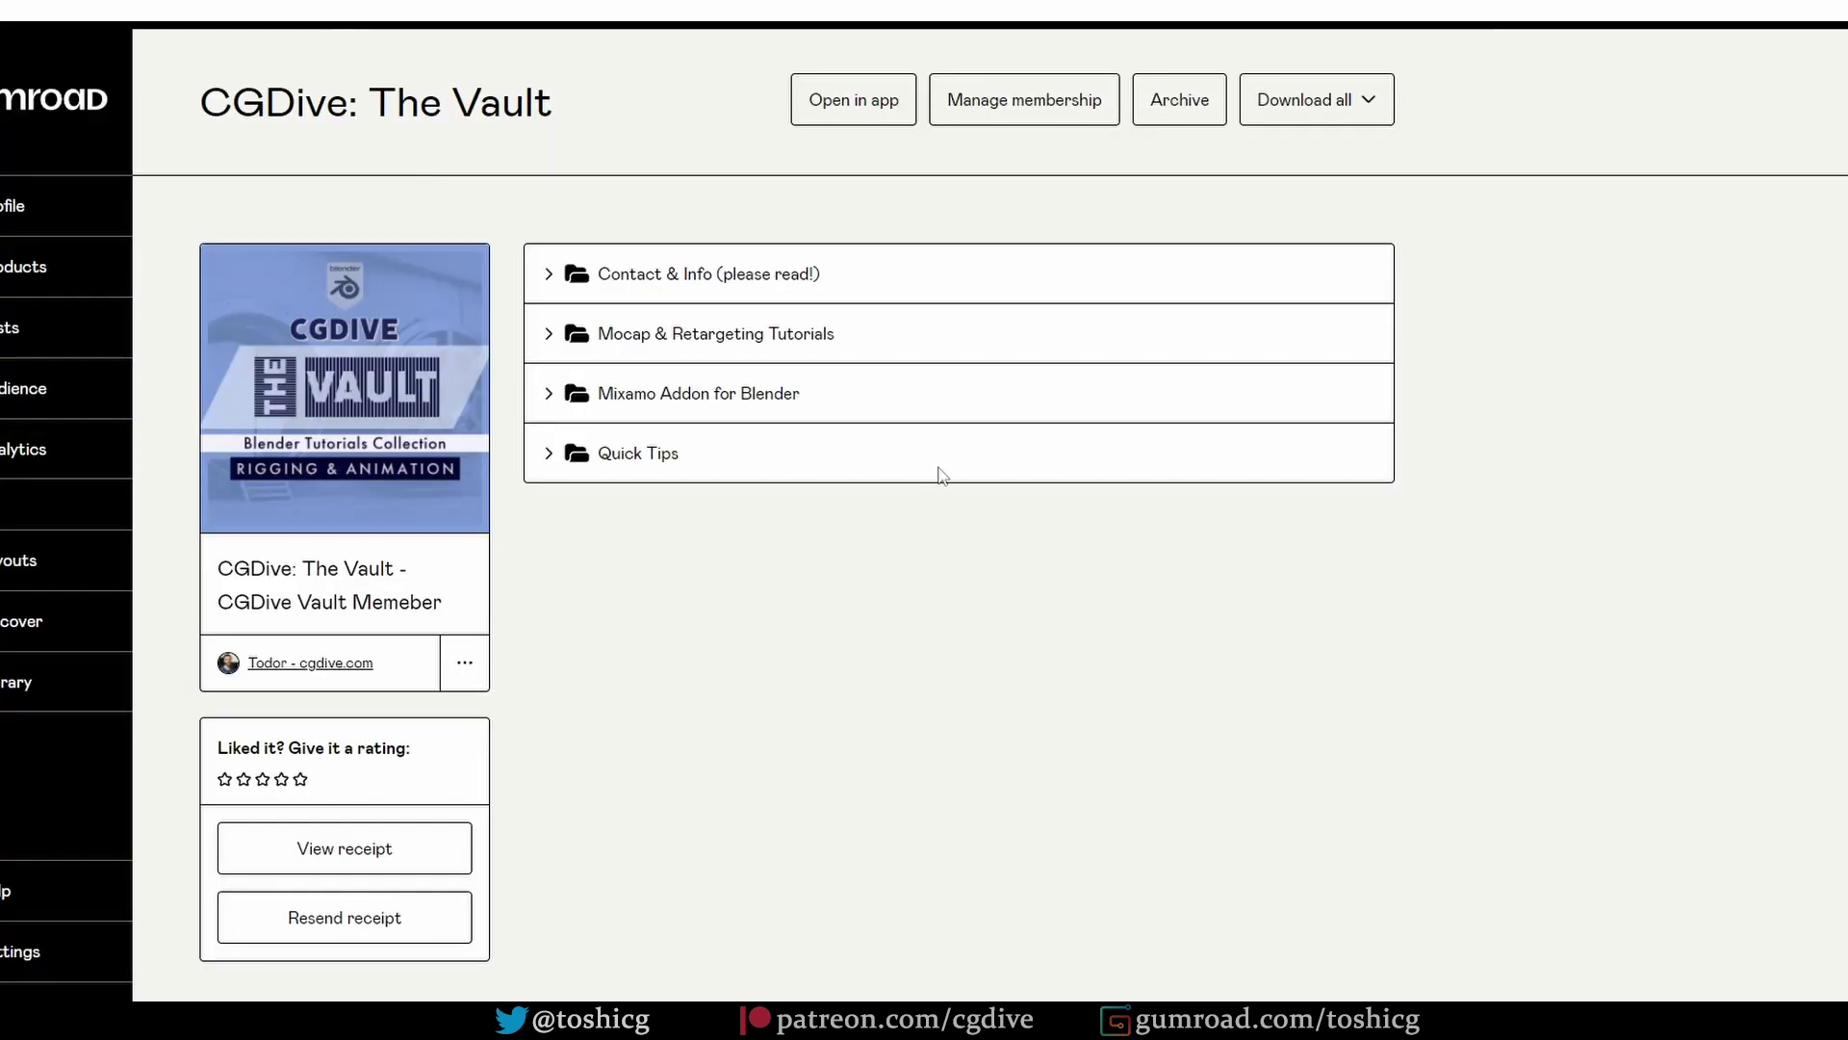
Step: Watch Custom_Spine_retargeting from the Mocap & Retargeting Tutorials folder and look at the player's speed and quality options
click(550, 338)
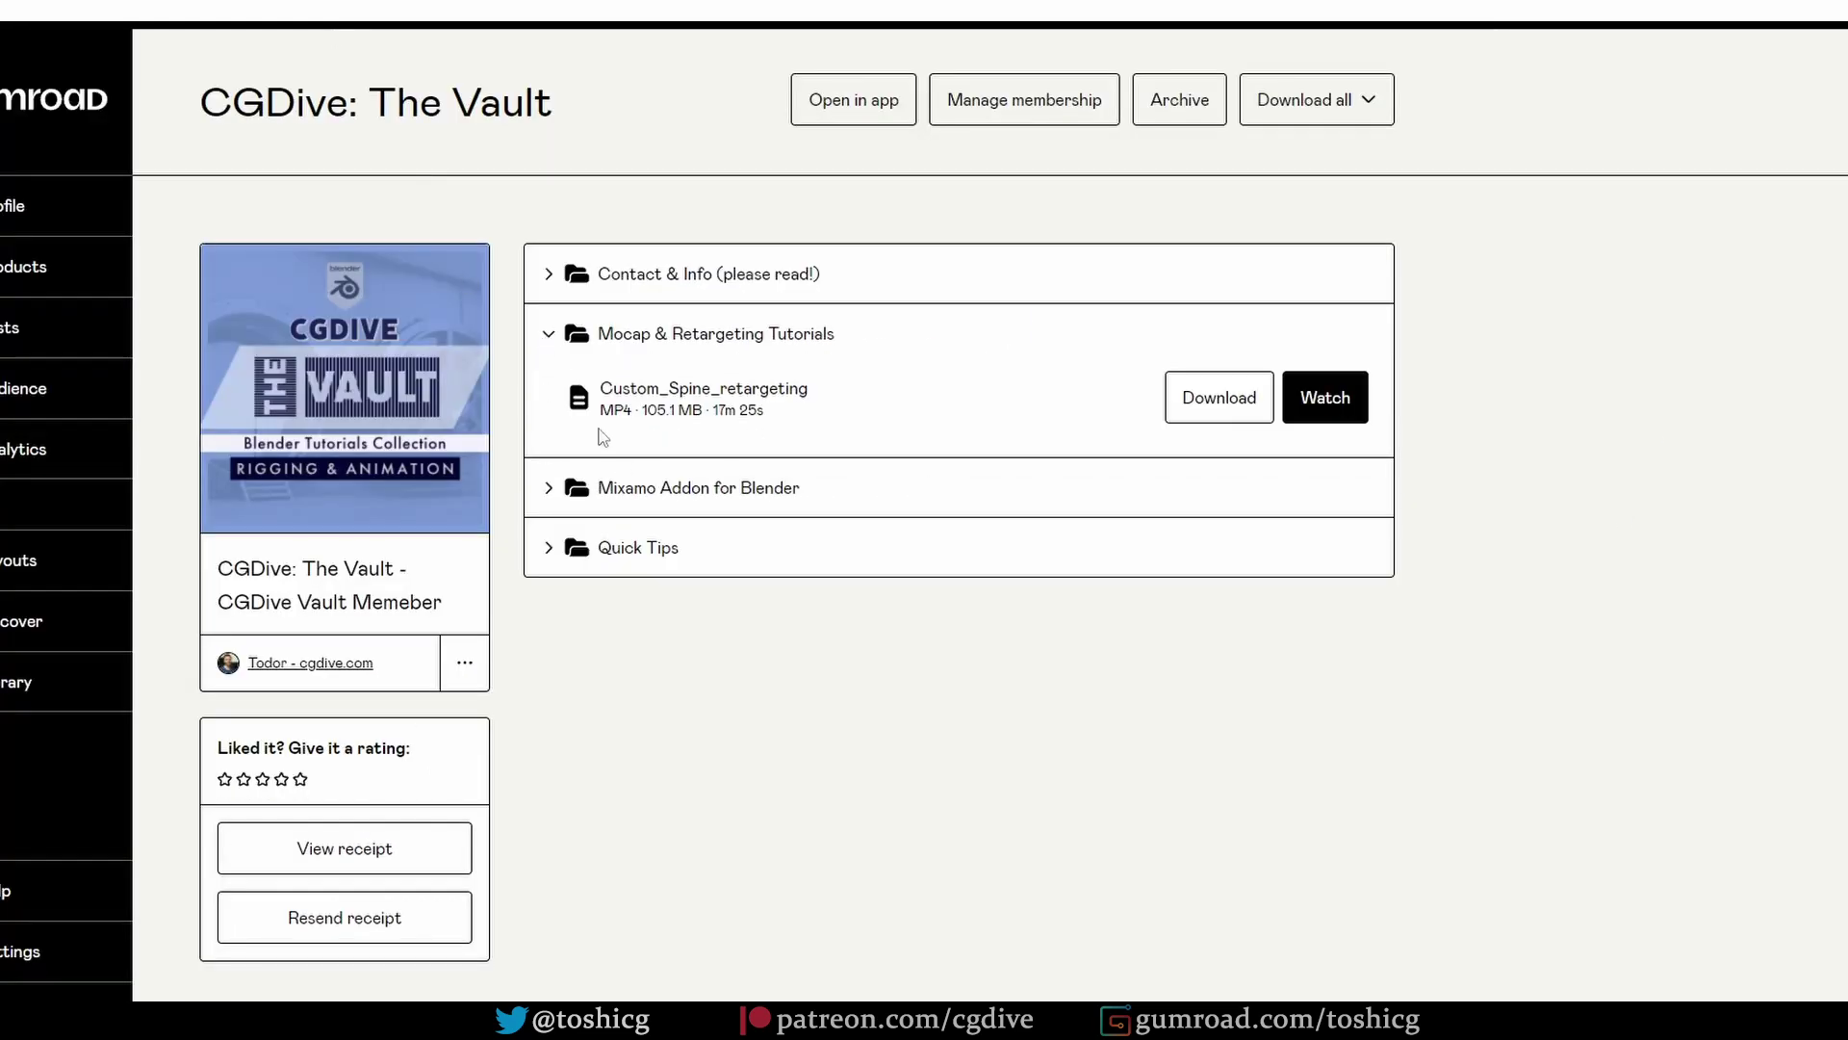
click(1323, 412)
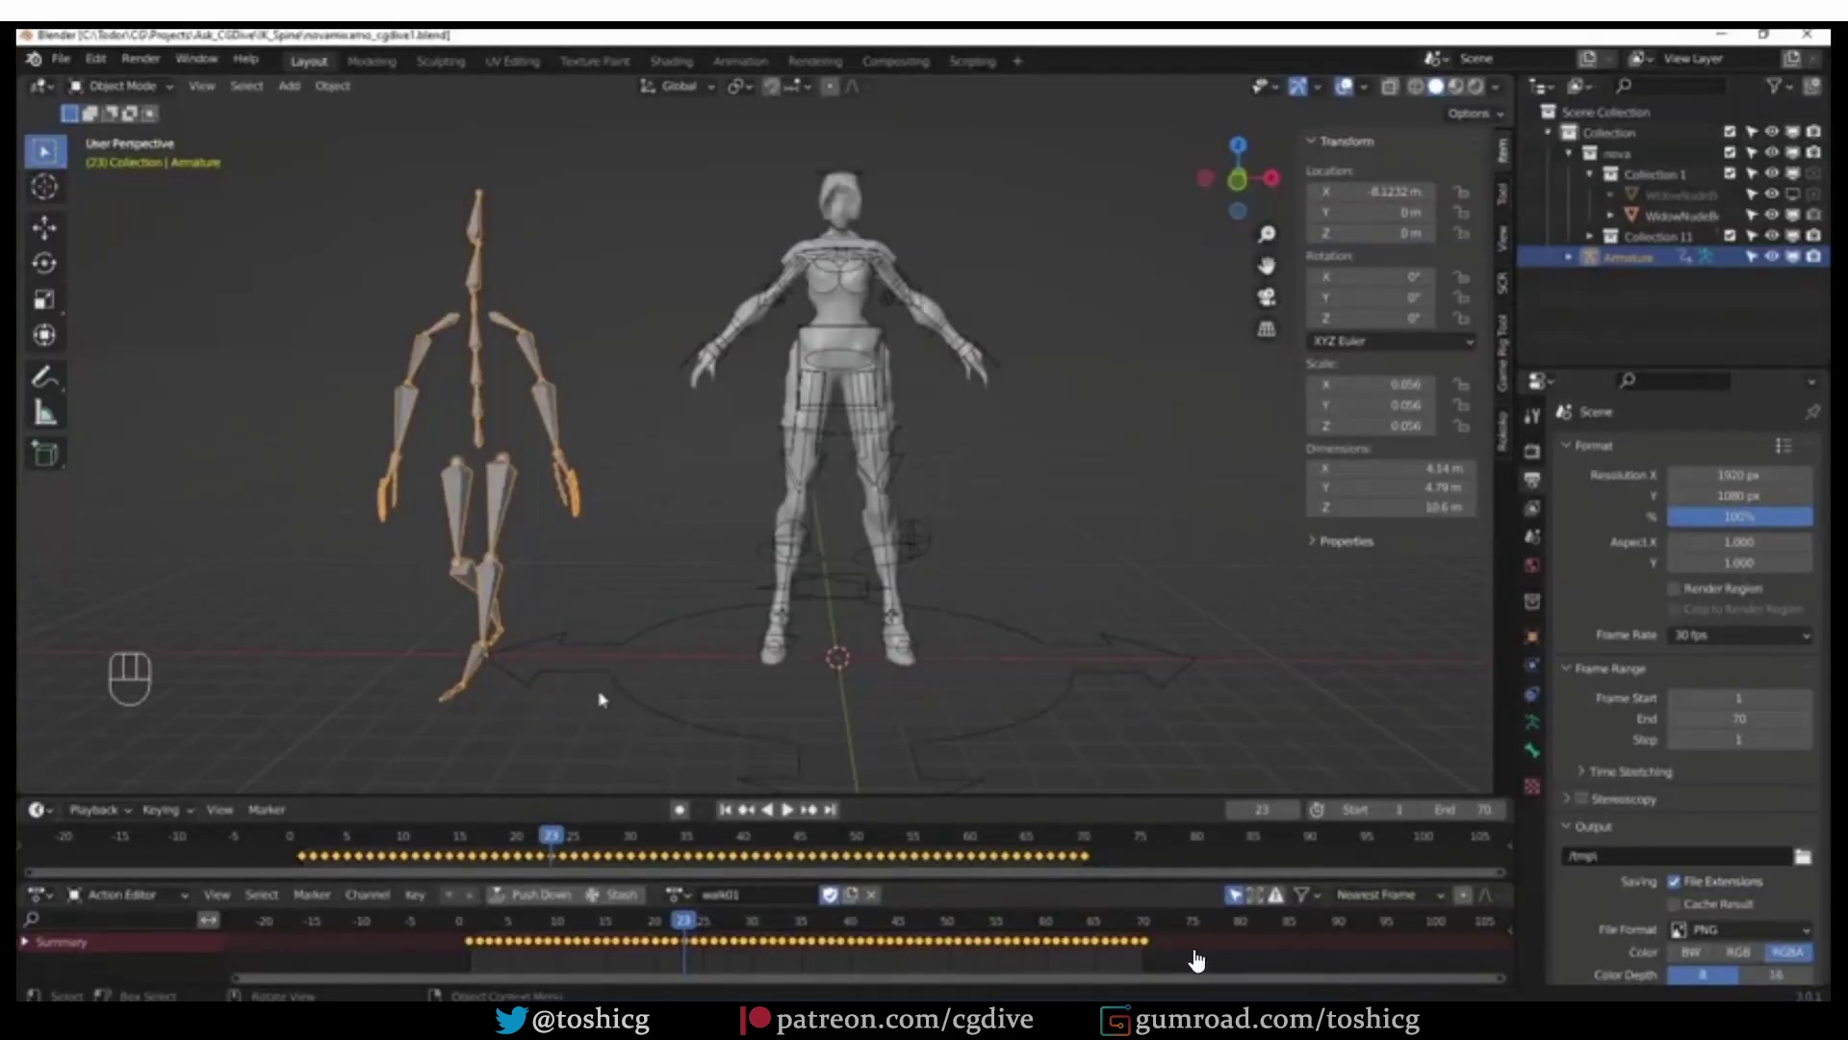
click(969, 979)
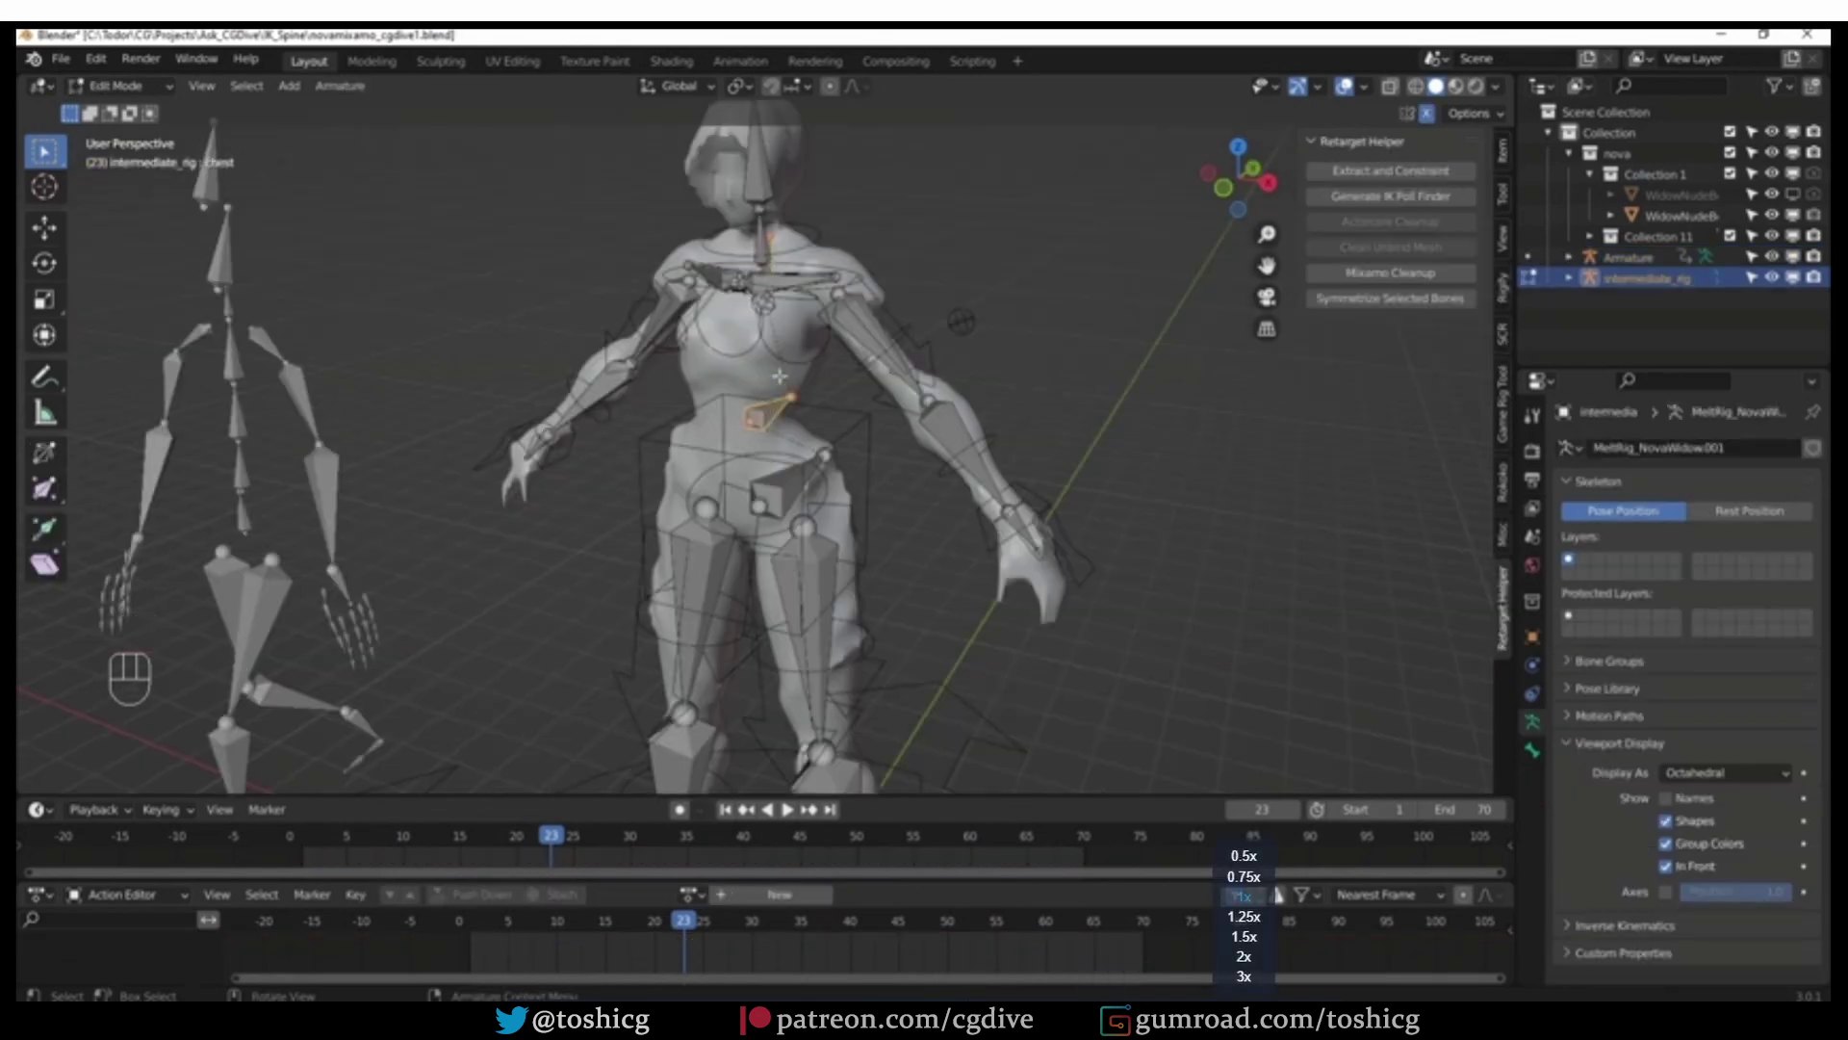
mouse_move(1214, 972)
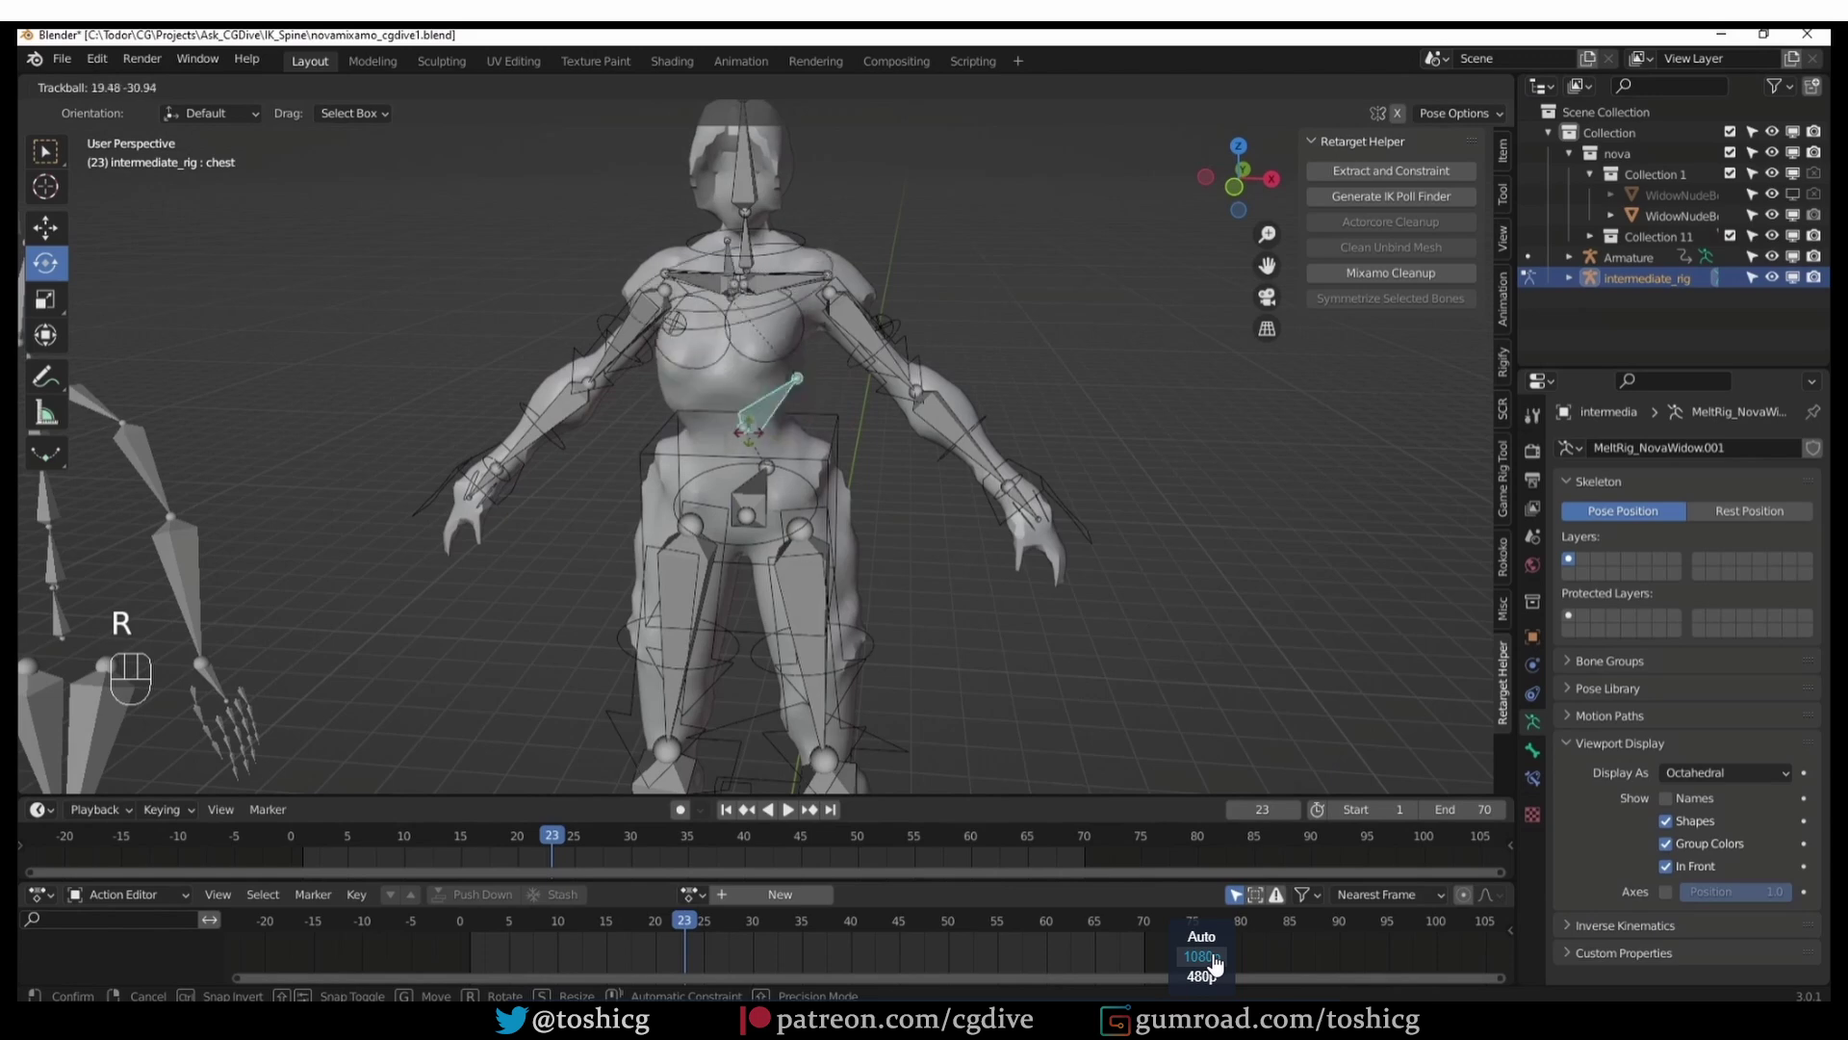
click(1202, 976)
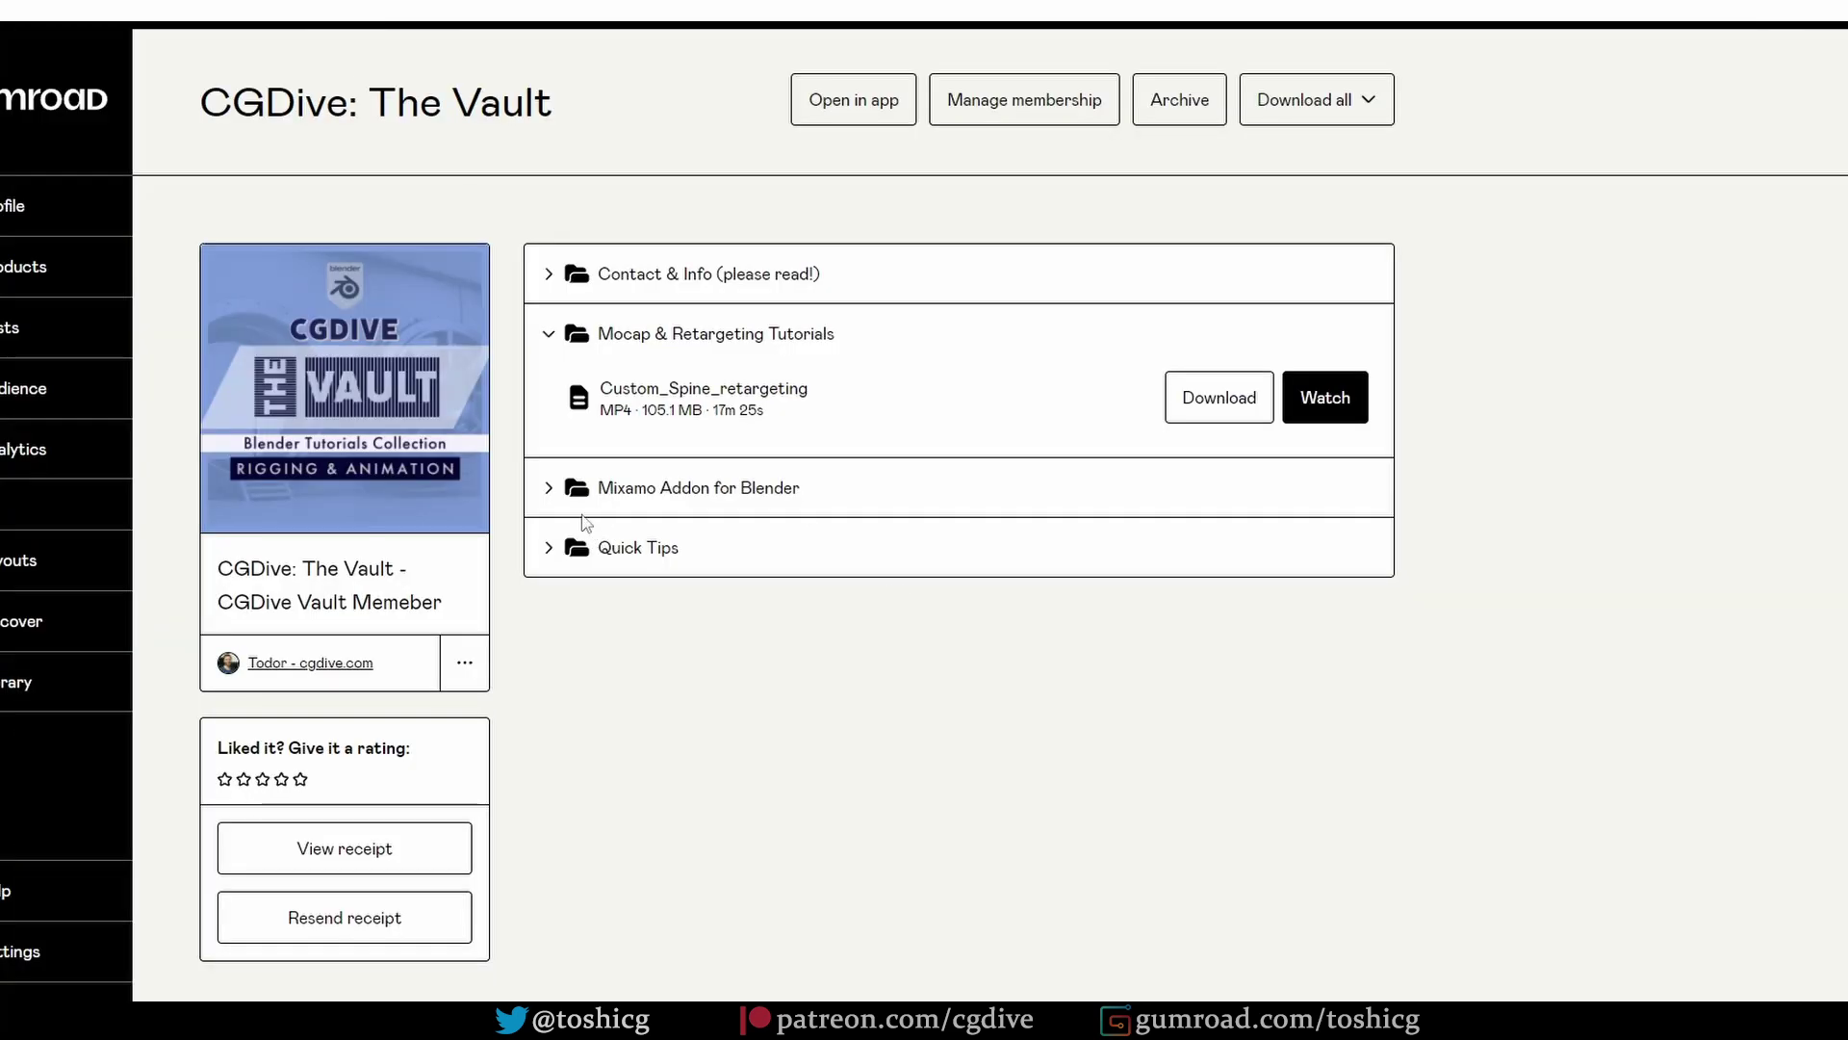
Step: Expand the Mixamo Addon for Blender folder to view its videos
click(551, 490)
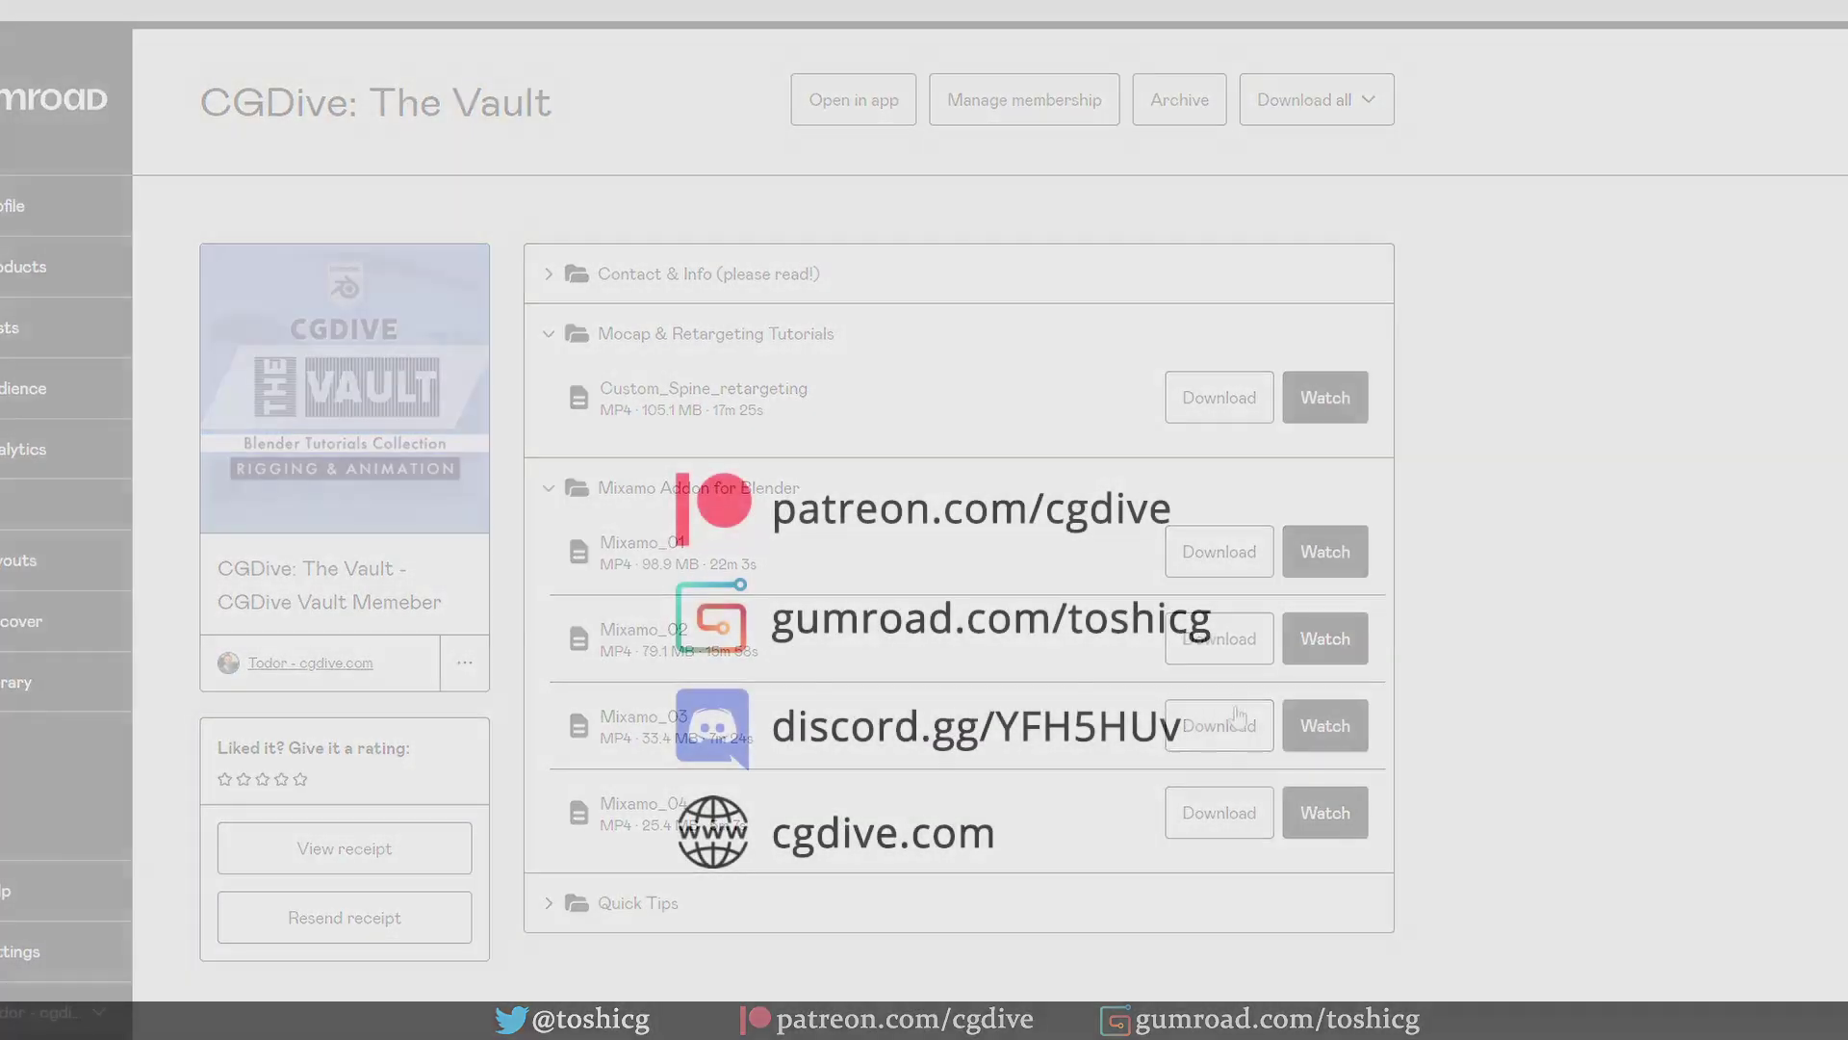